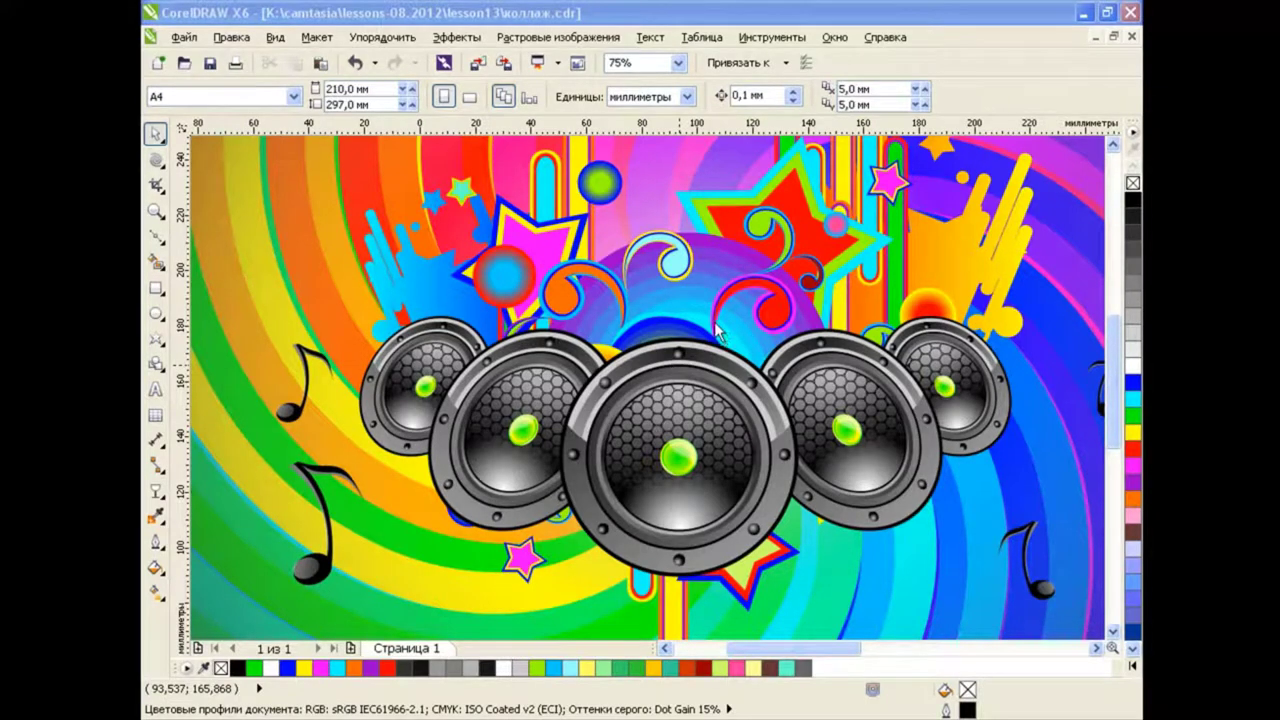
# Zoom out to view the whole finished collage.
pyautogui.scroll(-2, 688, 345)
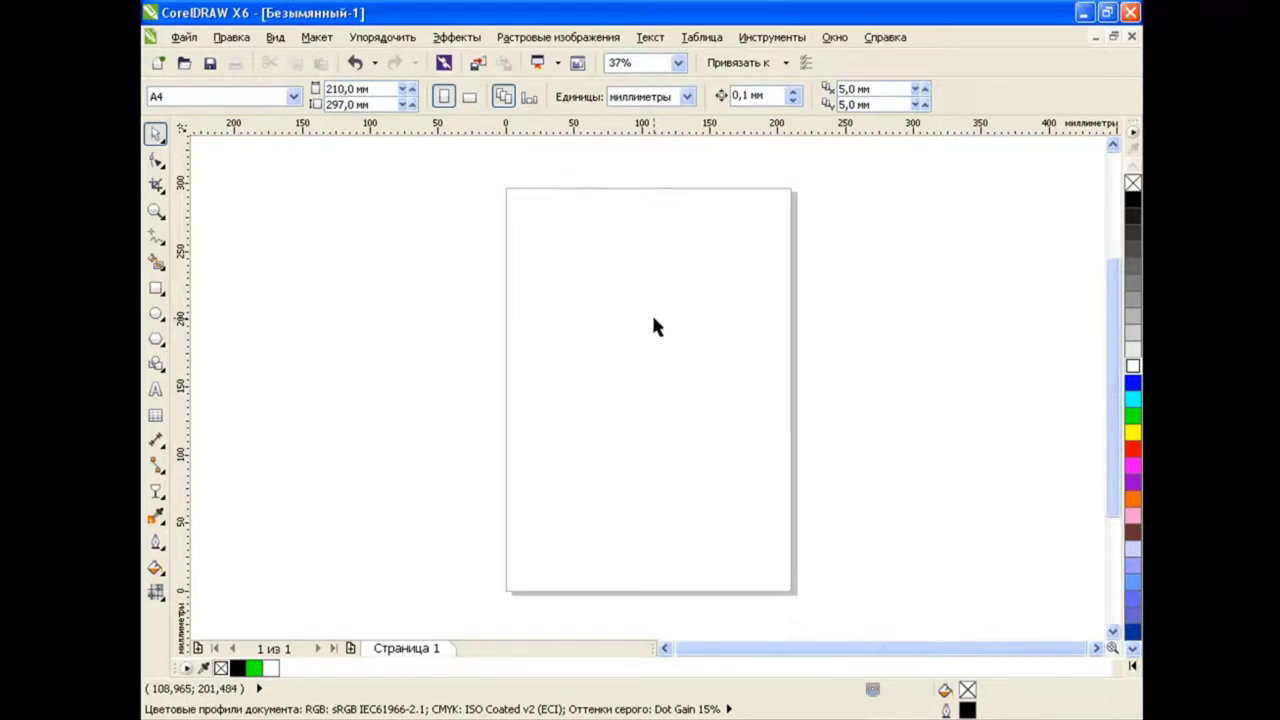
# Draw a five-point star and push its inner points out to fatten it.
pyautogui.click(158, 337)
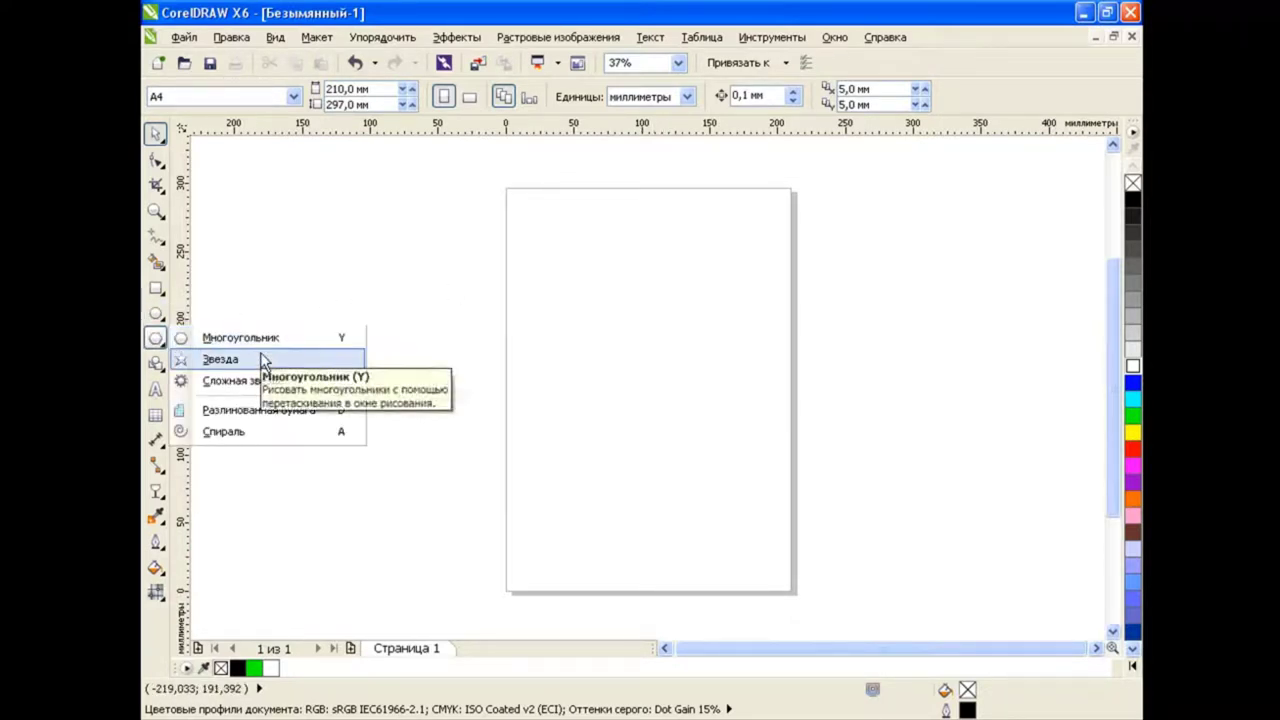
pyautogui.click(205, 357)
pyautogui.moveTo(530, 236); pyautogui.dragTo(757, 448)
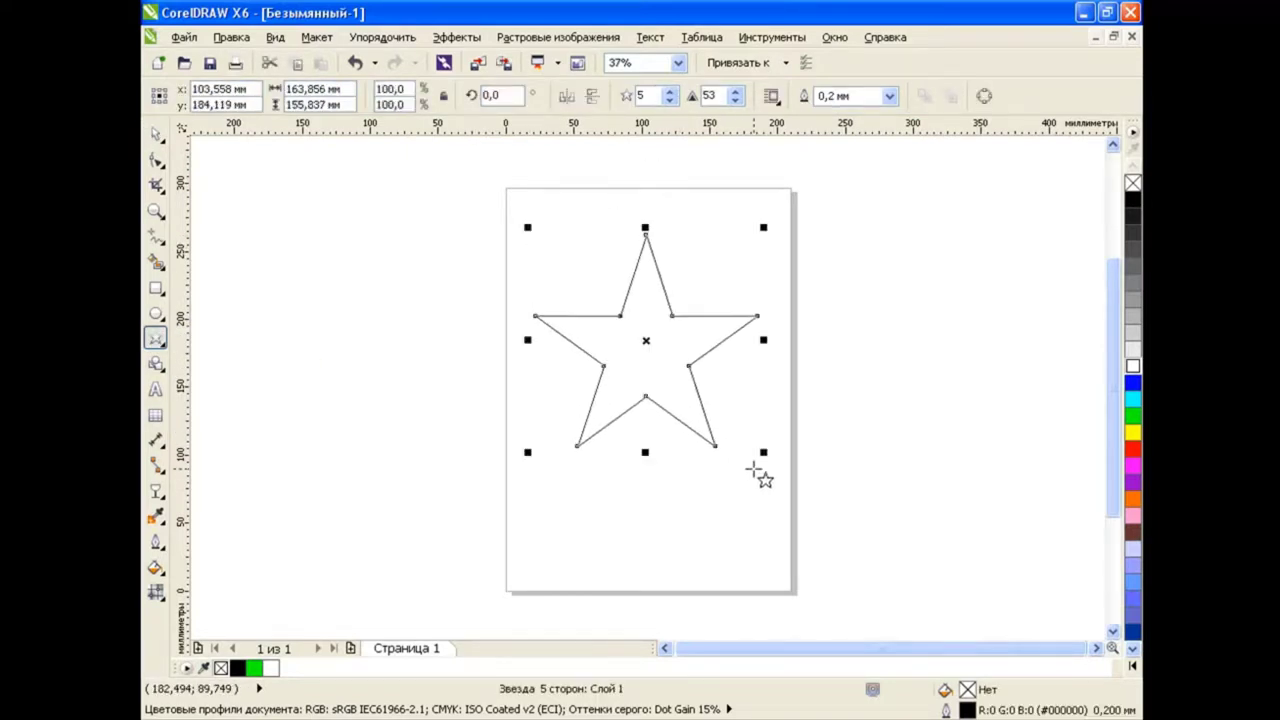
pyautogui.click(155, 159)
pyautogui.moveTo(675, 319); pyautogui.dragTo(687, 304)
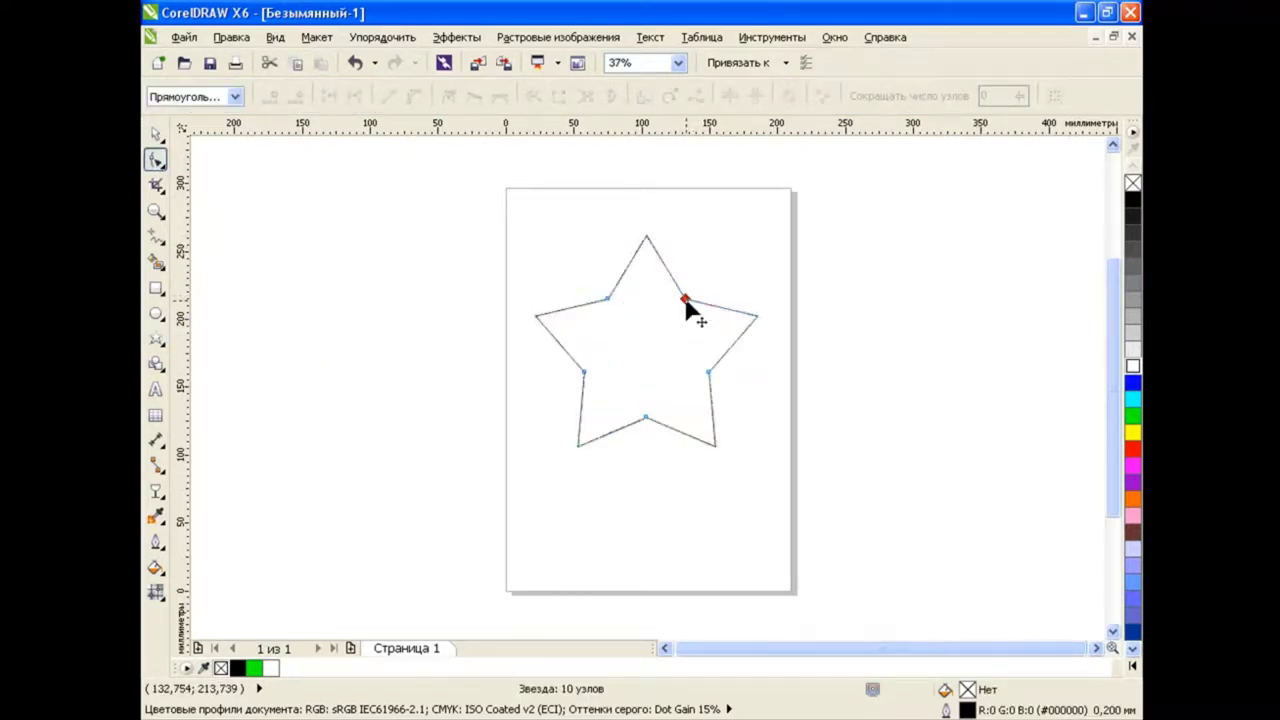
# Add smaller scaled copies of the star nested inside it.
pyautogui.press('space')
pyautogui.click(578, 445)
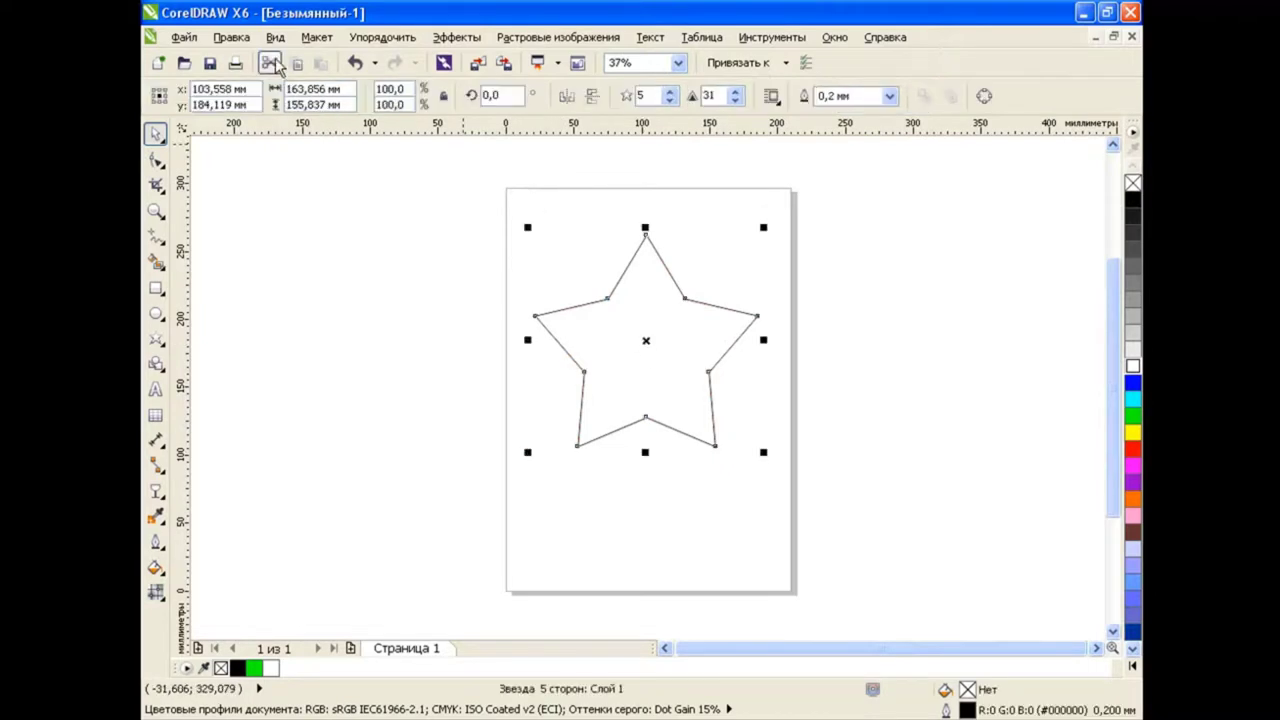
pyautogui.moveTo(766, 225); pyautogui.dragTo(736, 257)
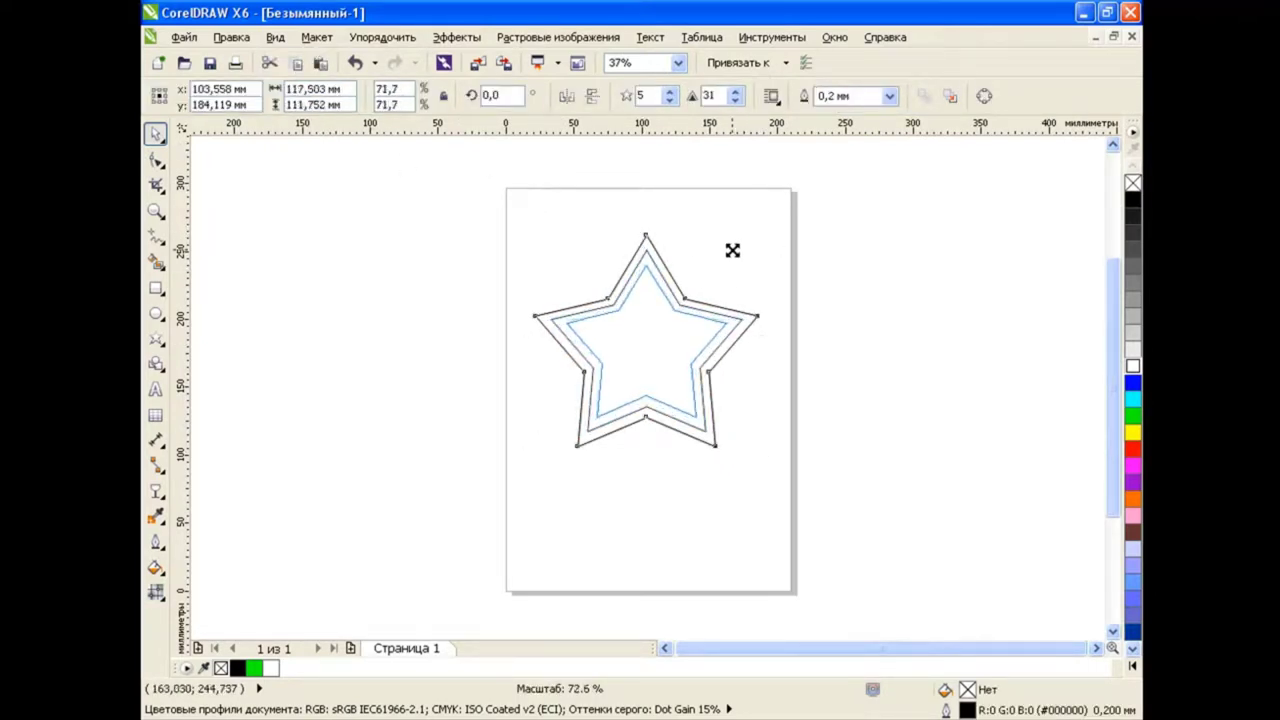
pyautogui.press('Escape')
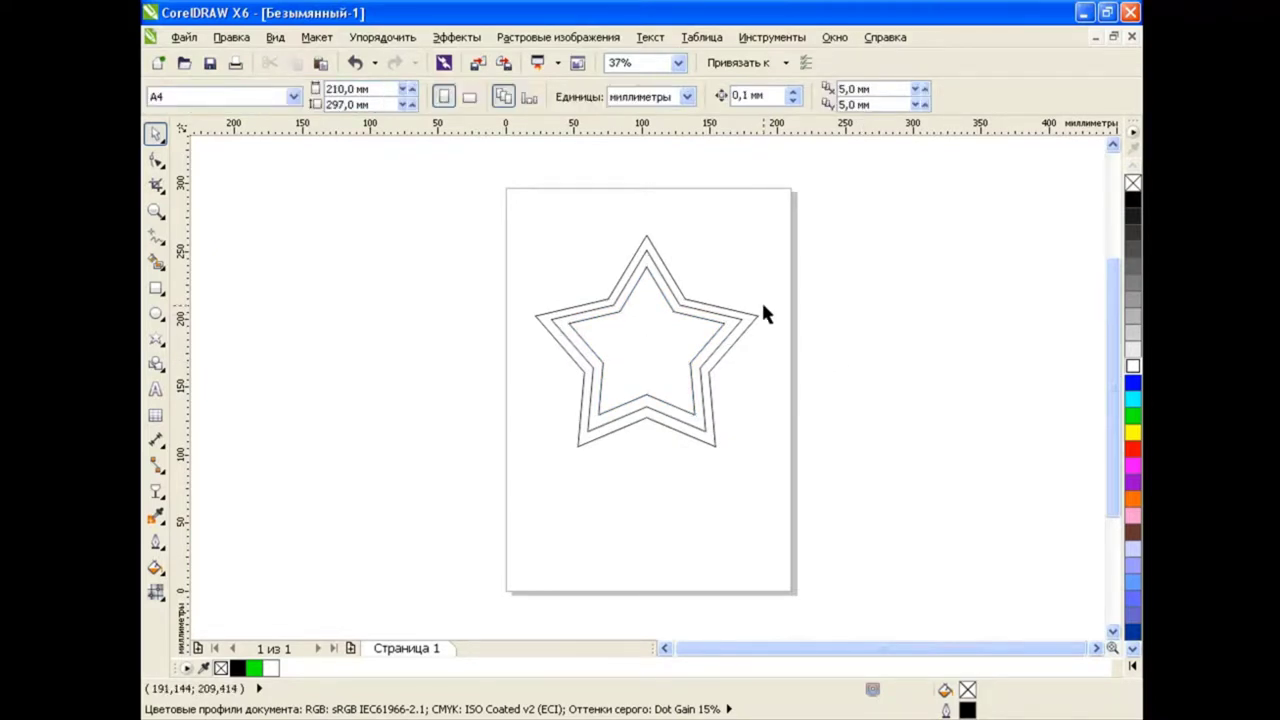
# Fill the outer star blue, the middle star yellow and the innermost star magenta.
pyautogui.click(763, 313)
pyautogui.click(1133, 382)
pyautogui.click(899, 342)
pyautogui.click(735, 337)
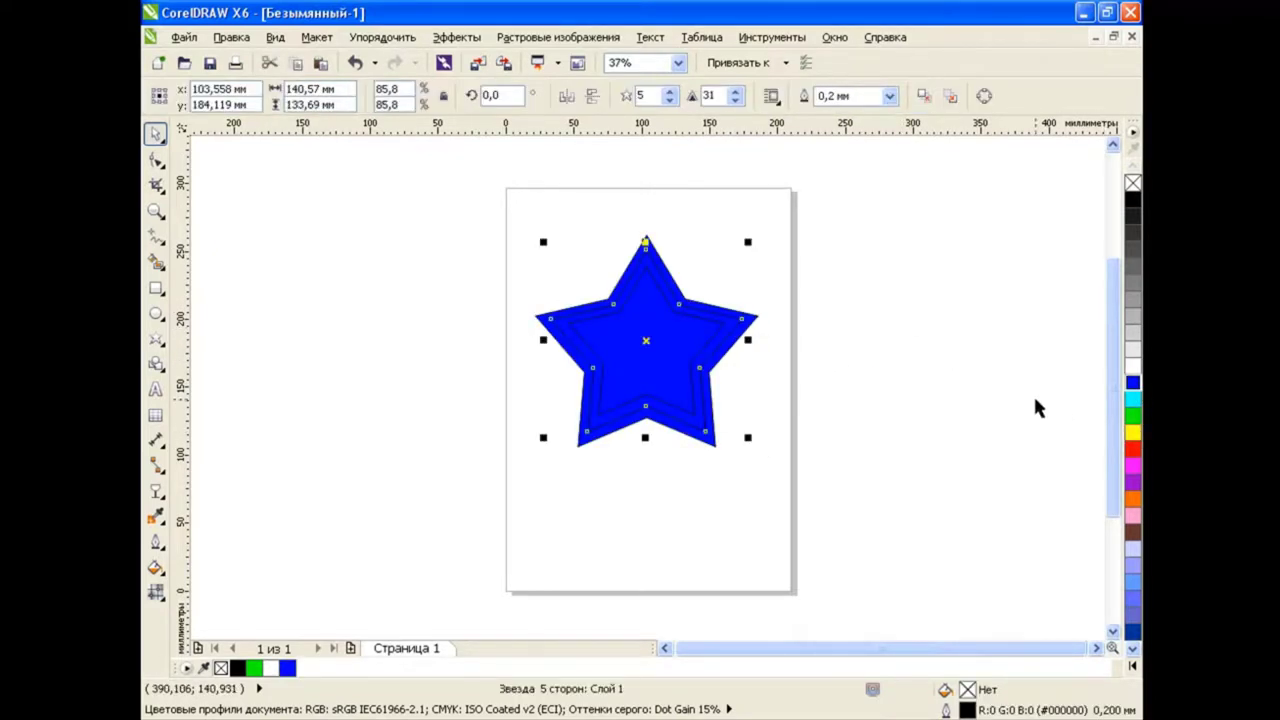
pyautogui.click(1133, 432)
pyautogui.click(760, 337)
pyautogui.click(683, 333)
pyautogui.click(1133, 465)
pyautogui.click(871, 379)
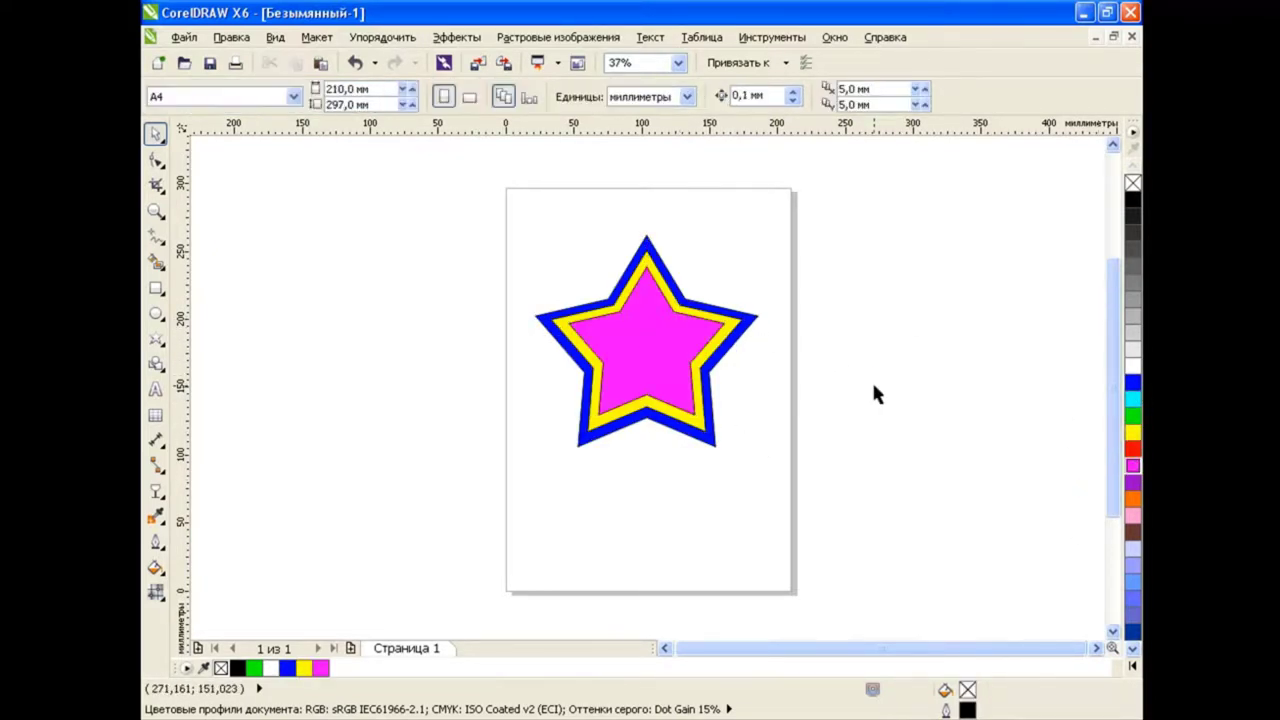
# Group the three stars and shrink the group to about a quarter, off the page.
pyautogui.moveTo(486, 194); pyautogui.dragTo(896, 527)
pyautogui.click(660, 96)
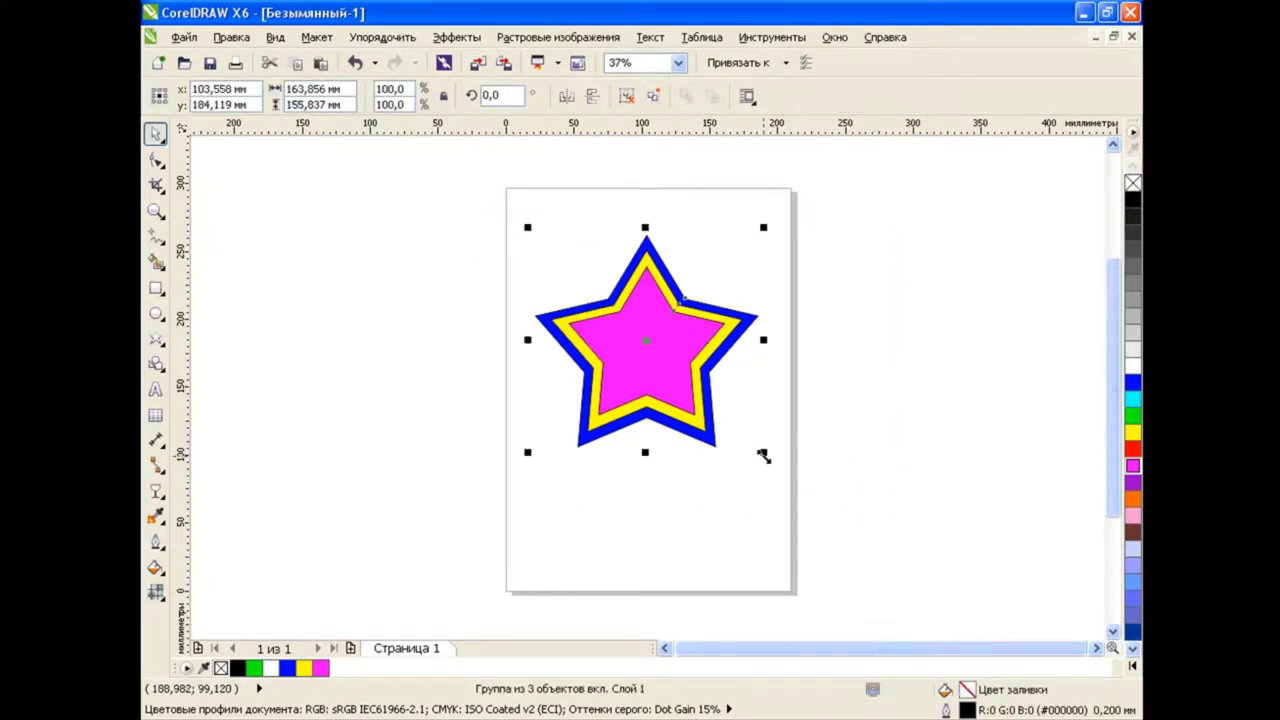
pyautogui.moveTo(763, 452)
pyautogui.mouseDown()
pyautogui.moveTo(606, 298)
pyautogui.moveTo(236, 174)
pyautogui.mouseUp()
# Draw a tall thin rectangle stem and an oval note head at its bottom.
pyautogui.click(289, 177)
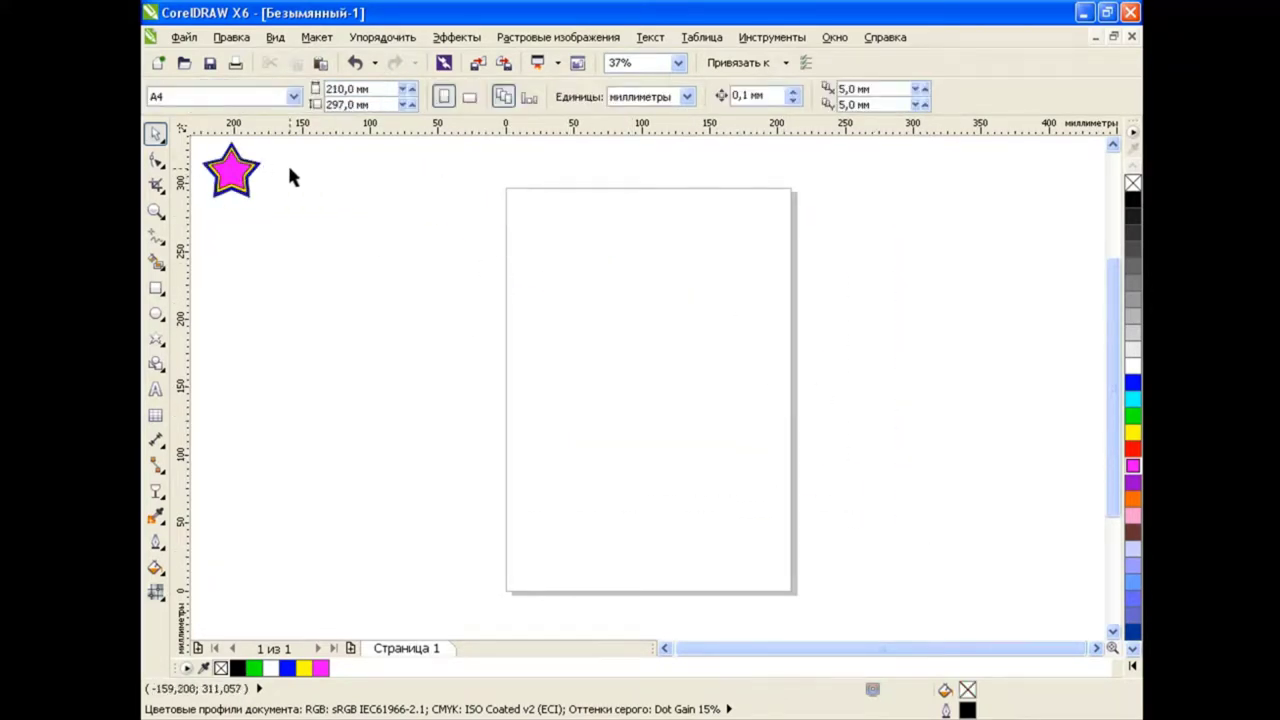
pyautogui.click(686, 452)
pyautogui.click(156, 293)
pyautogui.moveTo(620, 240); pyautogui.dragTo(636, 470)
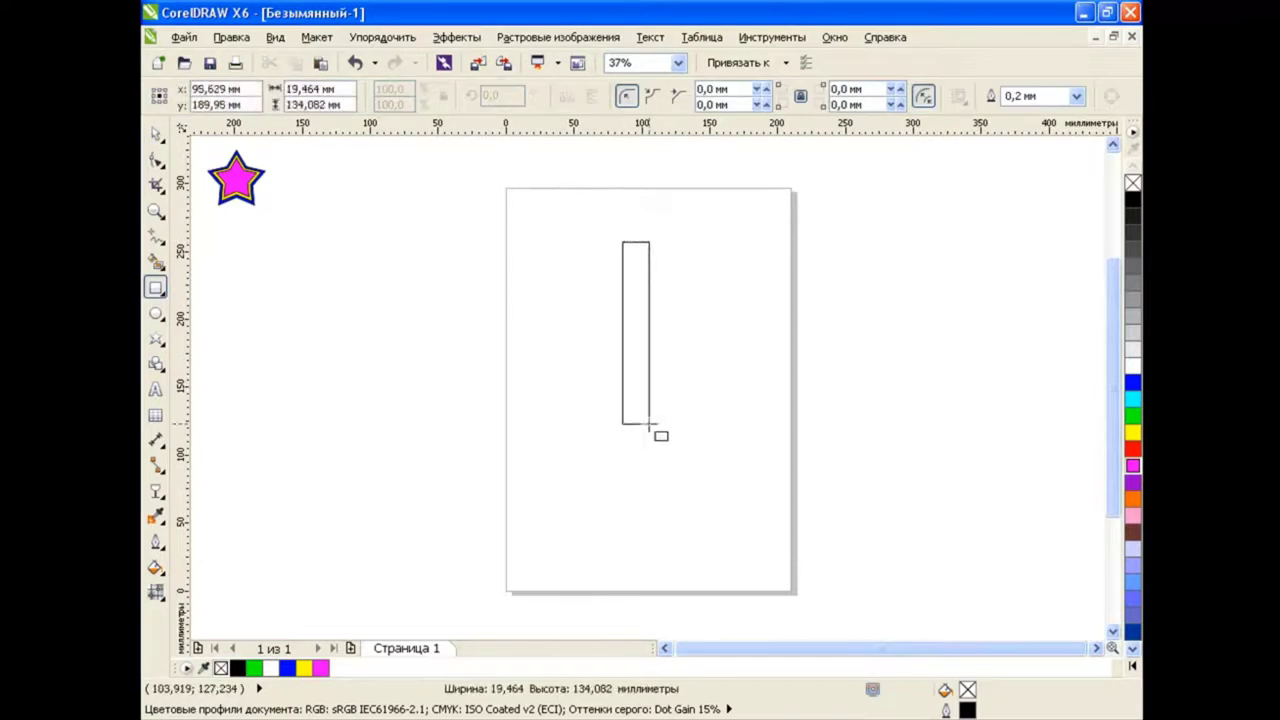
pyautogui.click(156, 313)
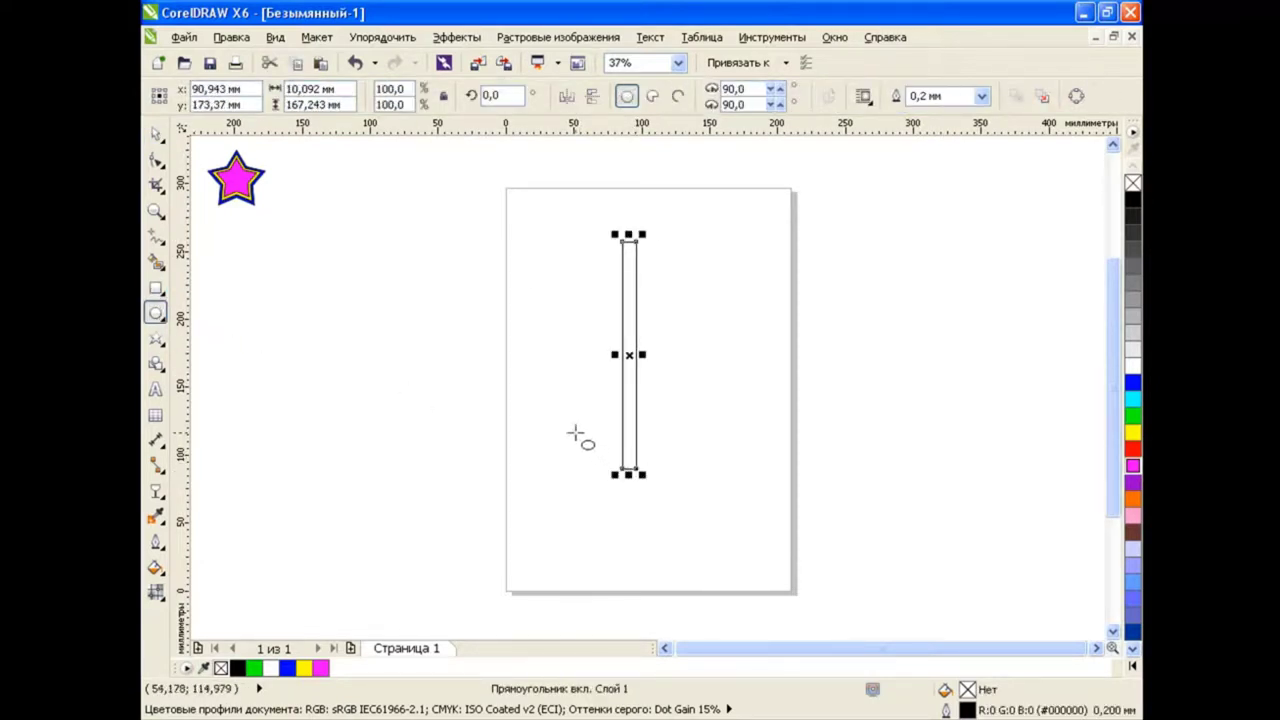
pyautogui.moveTo(544, 430)
pyautogui.mouseDown()
pyautogui.moveTo(634, 497)
pyautogui.moveTo(596, 462)
pyautogui.mouseUp()
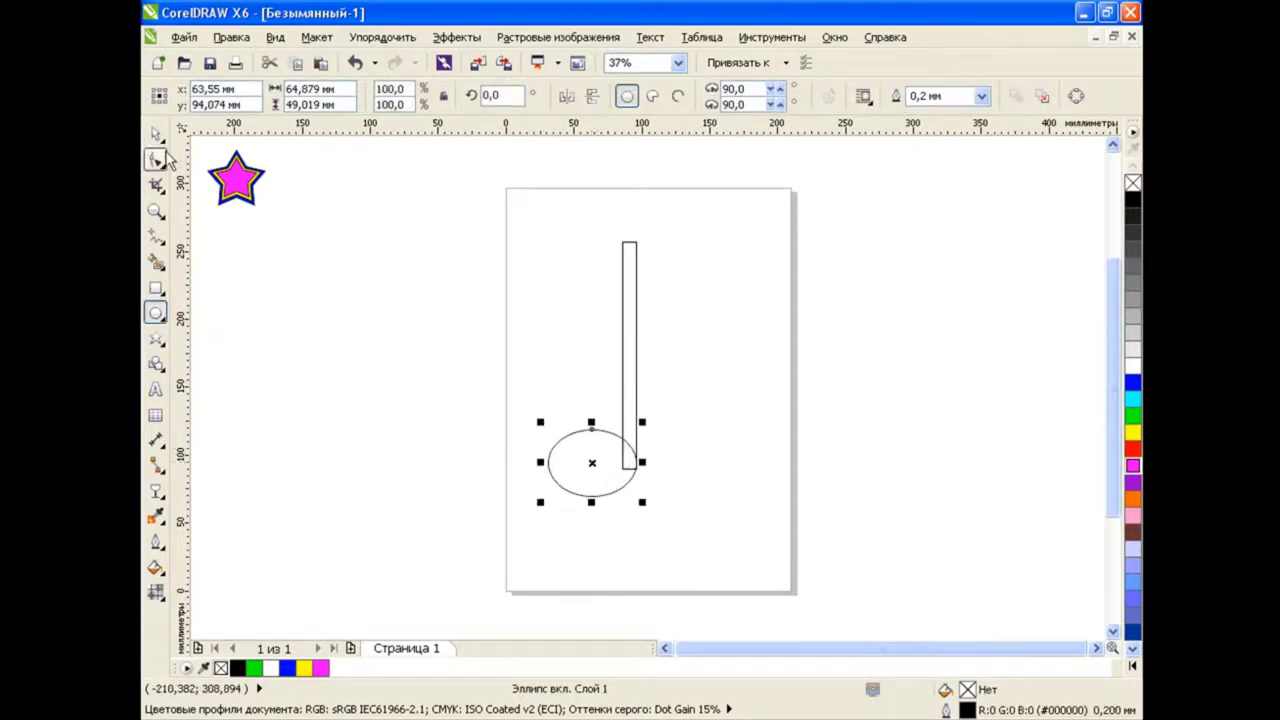
pyautogui.press('space')
pyautogui.click(497, 392)
# Draw a polyline flag running out from the stem top and back.
pyautogui.click(166, 248)
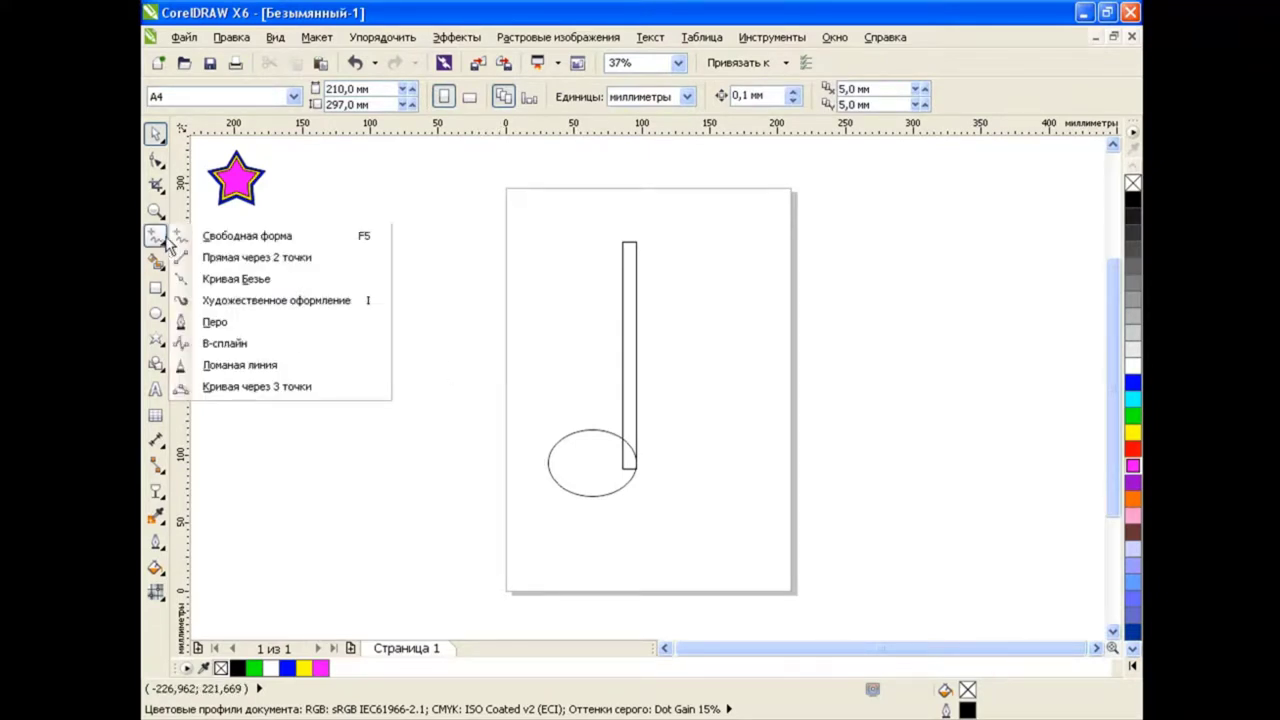
pyautogui.click(262, 364)
pyautogui.click(636, 240)
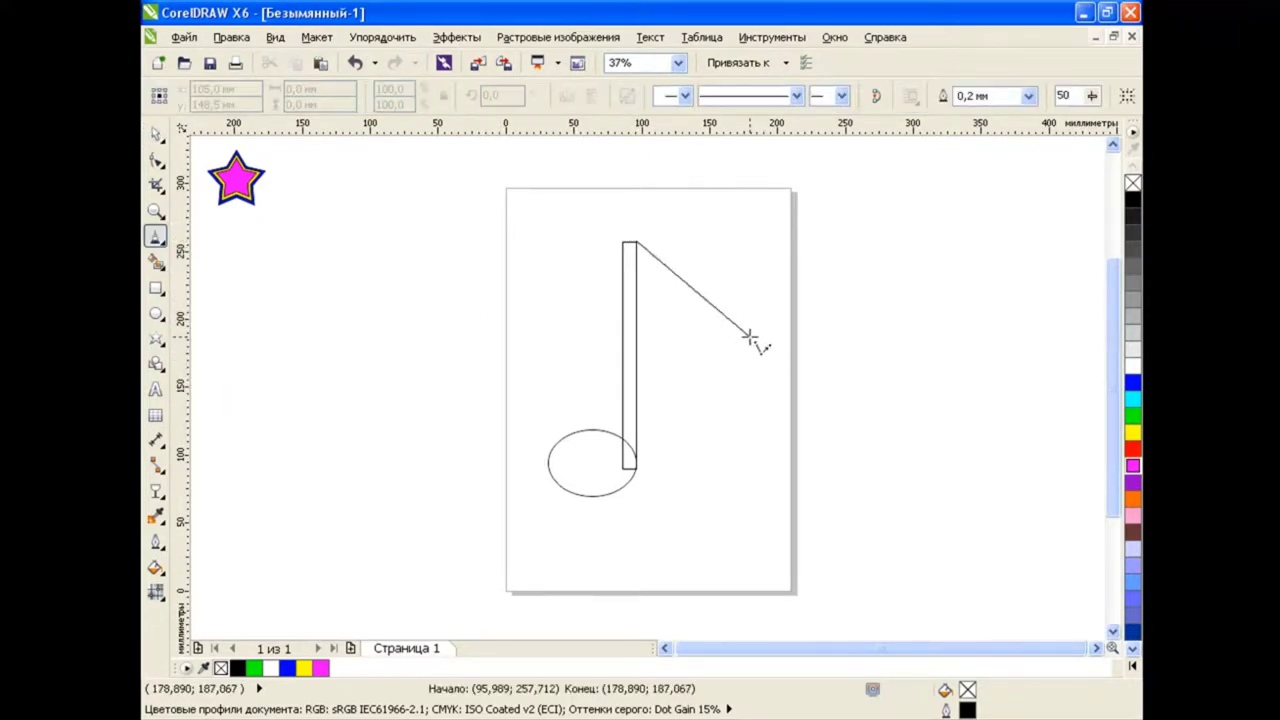
pyautogui.click(755, 338)
pyautogui.doubleClick(636, 260)
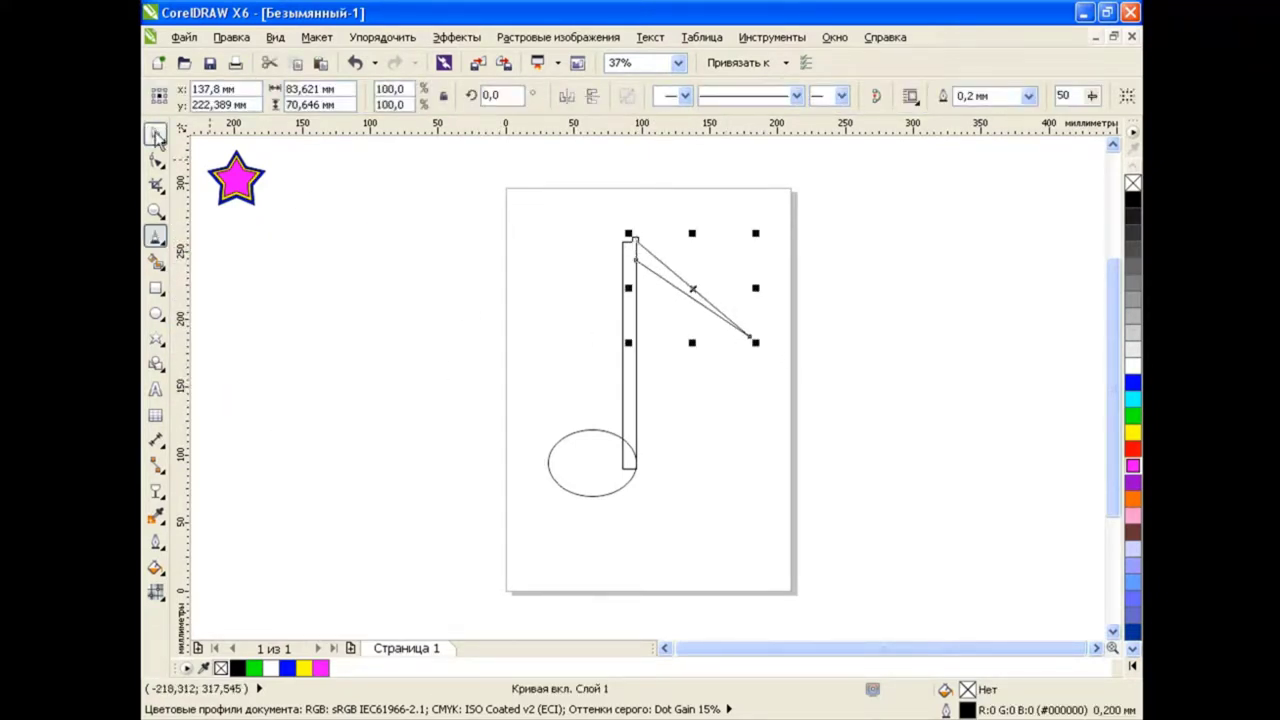
# Convert the stem rectangle to curves with Ctrl+Q and bend its sides.
pyautogui.click(156, 135)
pyautogui.click(156, 160)
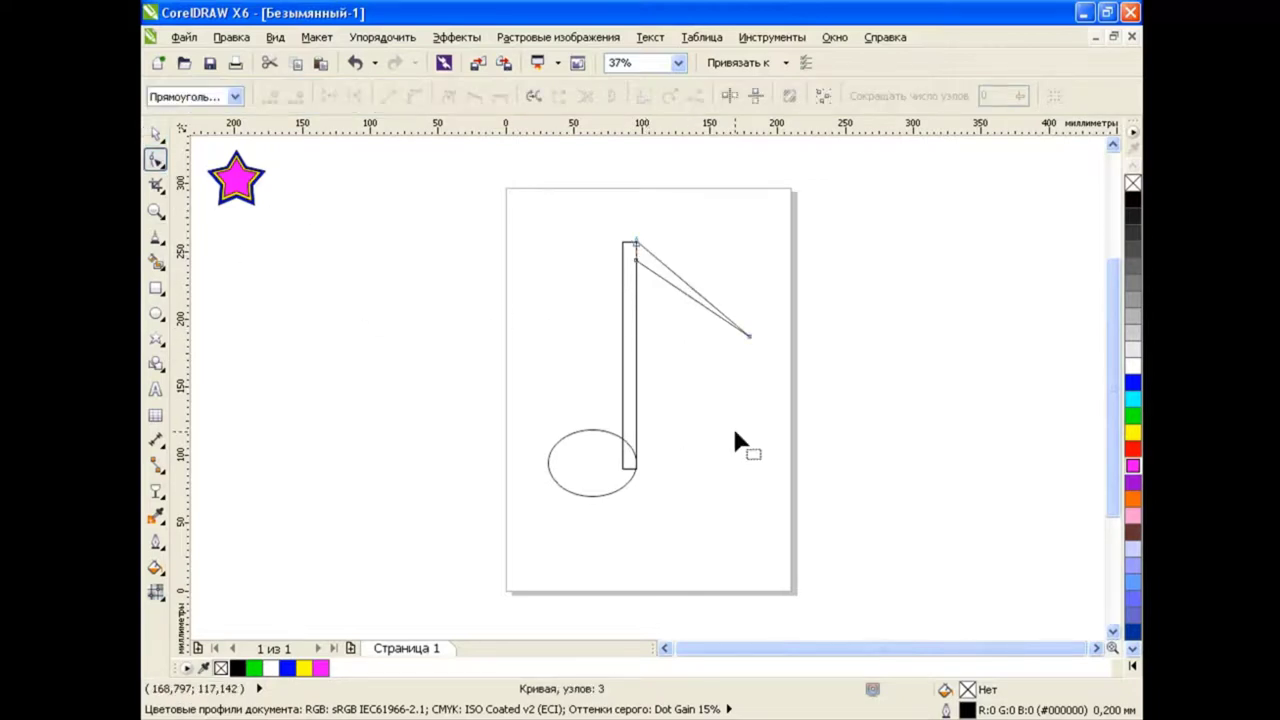
pyautogui.click(629, 338)
pyautogui.hotkey('ctrl', 'q')
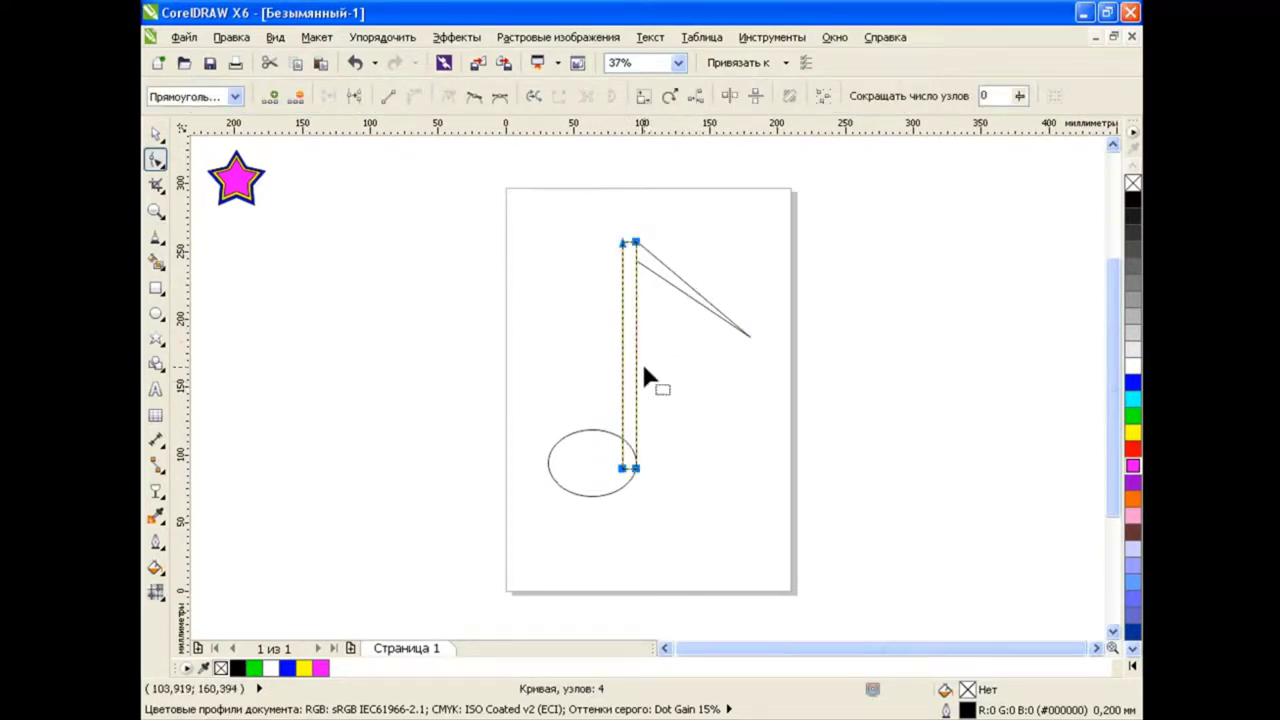
pyautogui.moveTo(640, 370)
pyautogui.mouseDown()
pyautogui.moveTo(678, 343)
pyautogui.moveTo(665, 319)
pyautogui.moveTo(666, 409)
pyautogui.mouseUp()
pyautogui.click(624, 246)
# Move the stem's top node up and to the right.
pyautogui.click(155, 133)
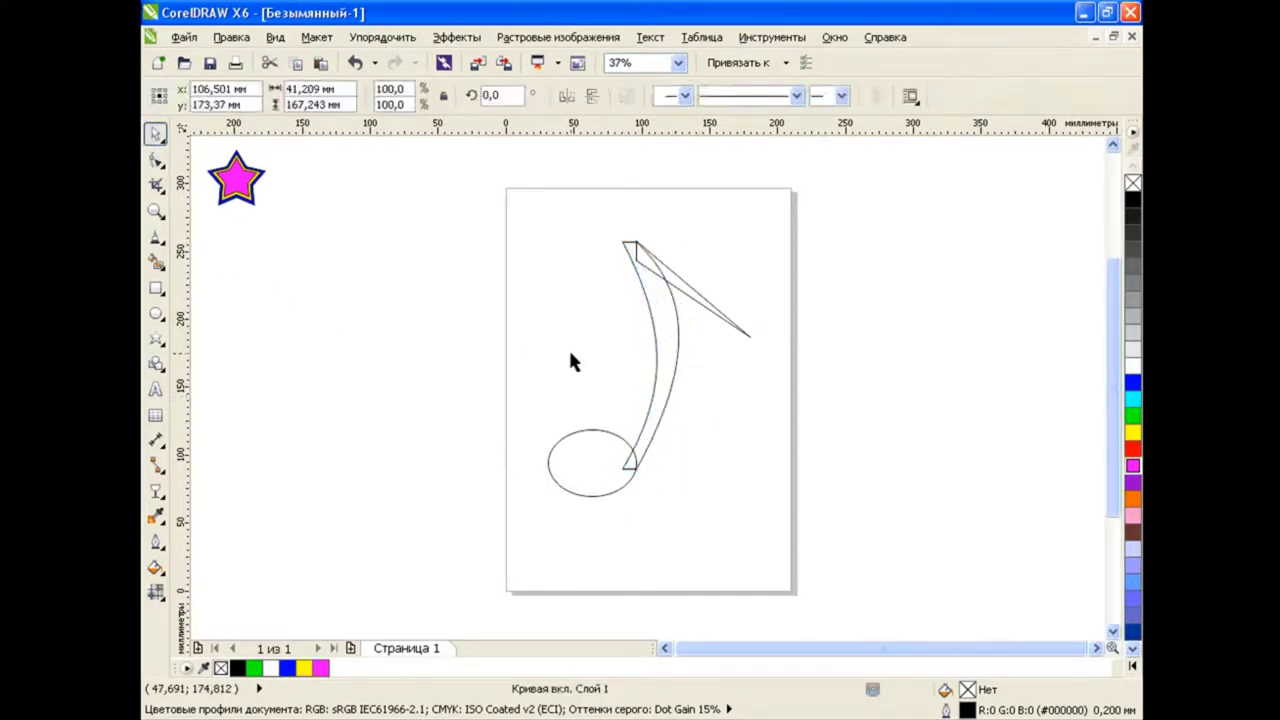
pyautogui.click(570, 354)
pyautogui.click(630, 310)
pyautogui.press('F10')
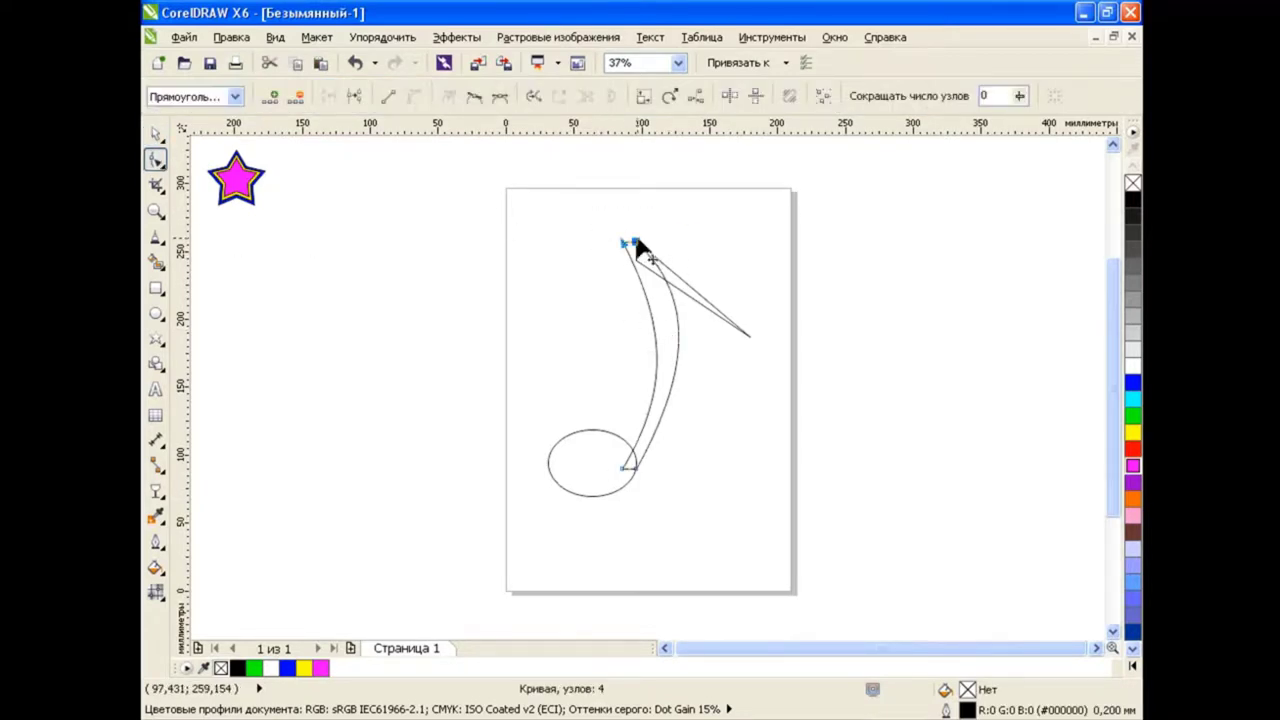
pyautogui.moveTo(637, 244)
pyautogui.mouseDown()
pyautogui.moveTo(652, 232)
pyautogui.moveTo(748, 337)
pyautogui.moveTo(660, 237)
pyautogui.mouseUp()
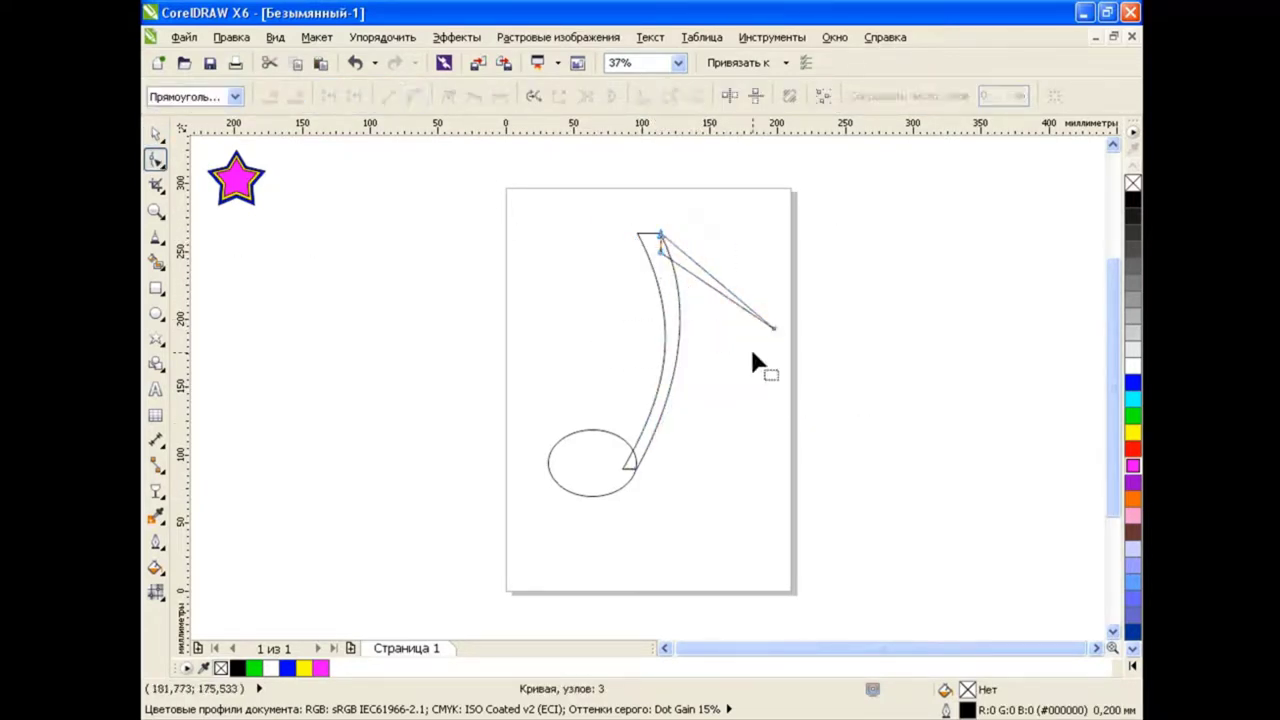
# Bow and bulge the flag's edges and tip into a sweeping curve.
pyautogui.moveTo(720, 286)
pyautogui.mouseDown()
pyautogui.moveTo(708, 256)
pyautogui.moveTo(726, 251)
pyautogui.moveTo(760, 300)
pyautogui.moveTo(680, 262)
pyautogui.mouseUp()
pyautogui.moveTo(722, 306); pyautogui.dragTo(757, 277)
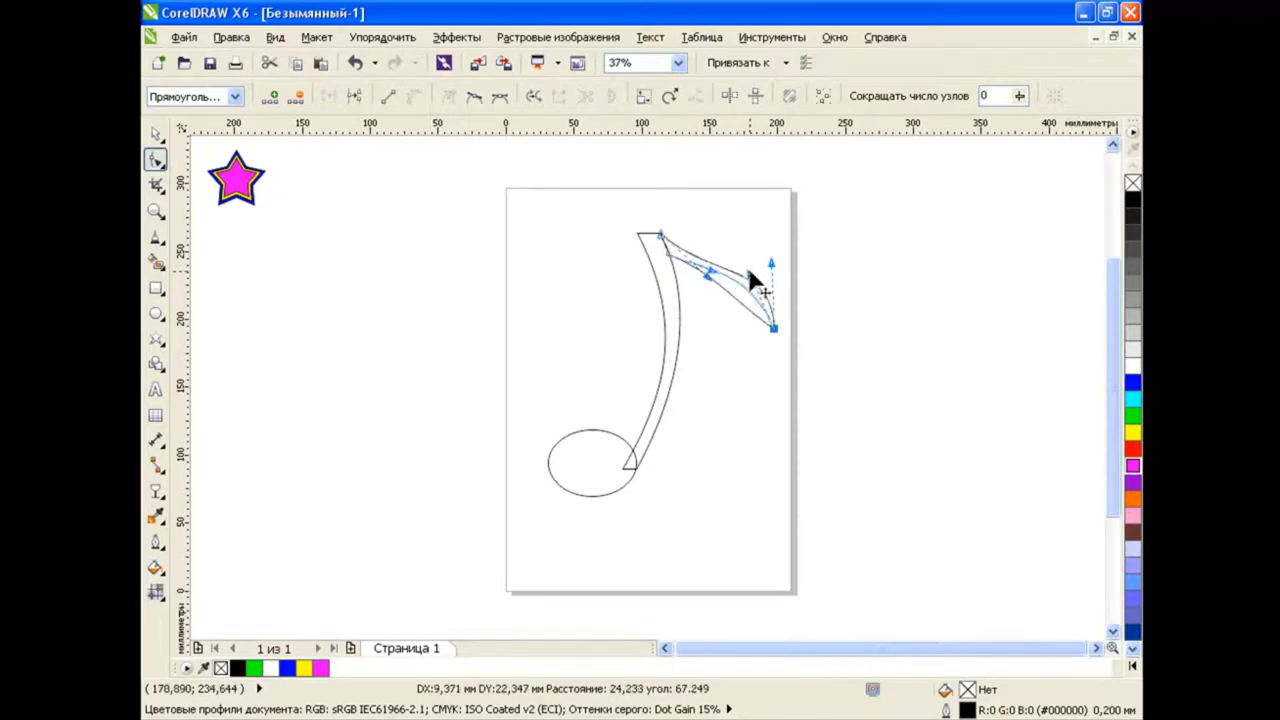
pyautogui.moveTo(775, 330)
pyautogui.mouseDown()
pyautogui.moveTo(757, 372)
pyautogui.moveTo(754, 281)
pyautogui.mouseUp()
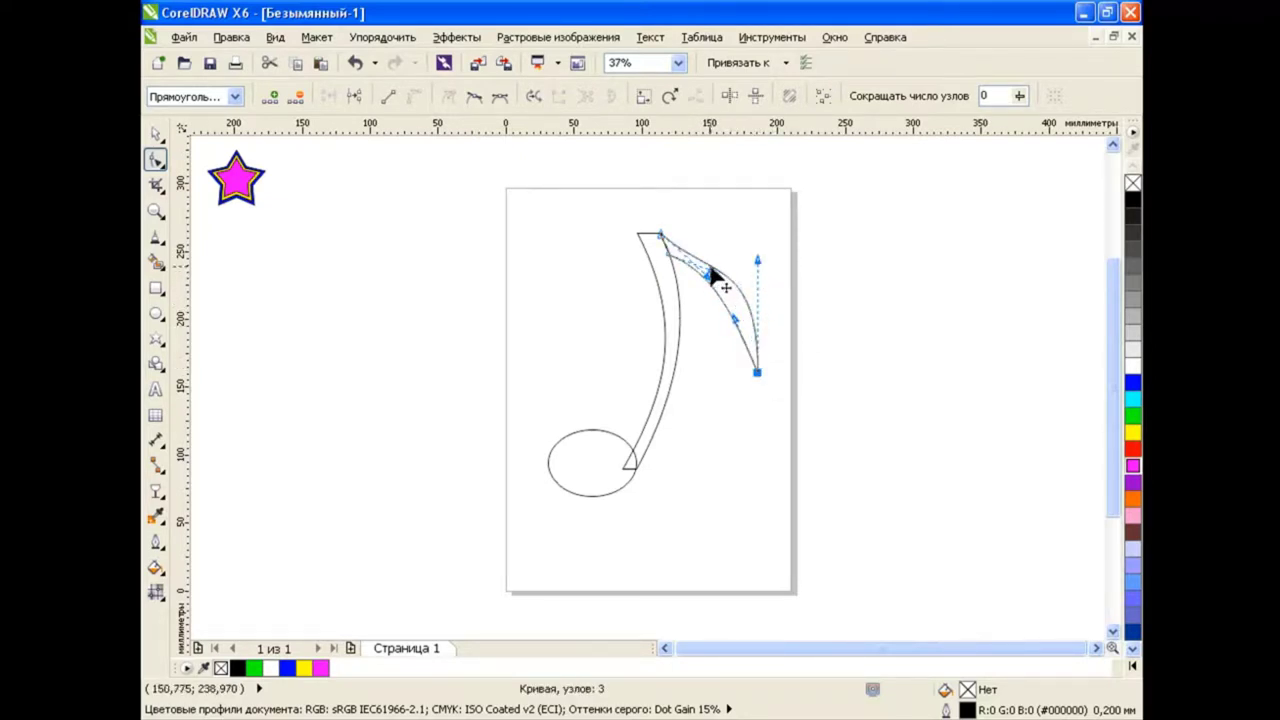
pyautogui.click(664, 245)
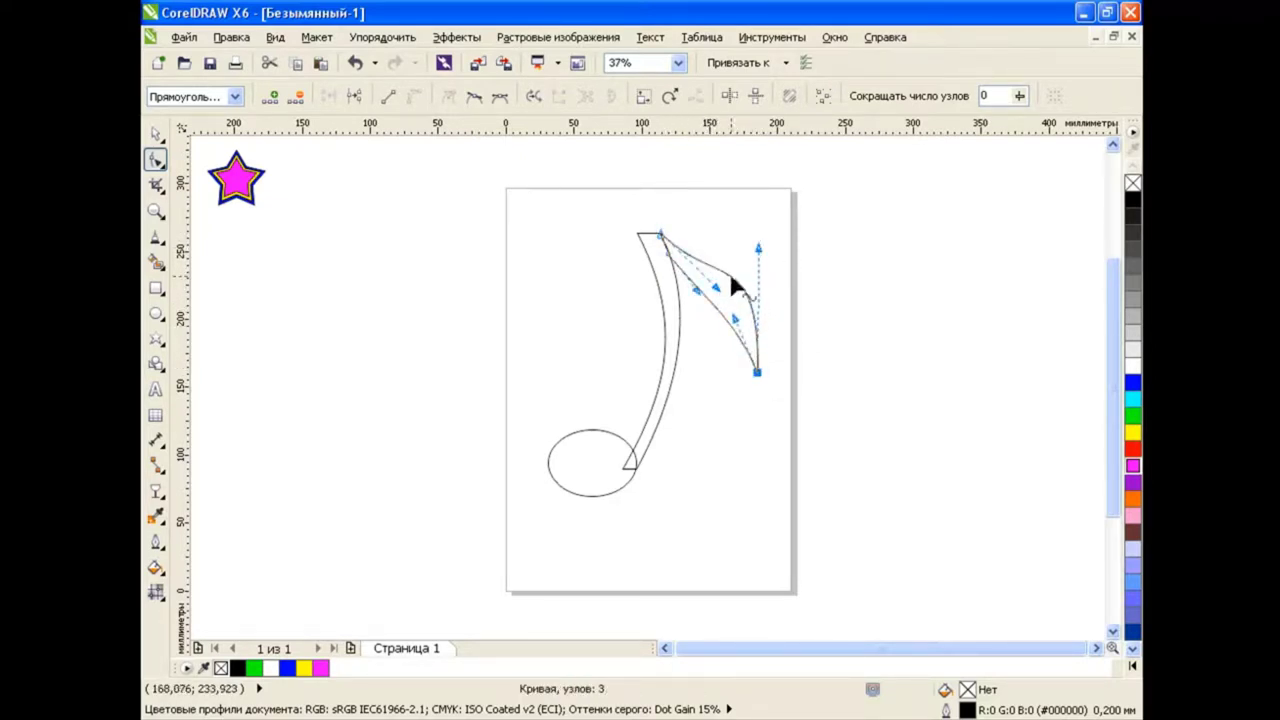
pyautogui.moveTo(728, 269)
pyautogui.mouseDown()
pyautogui.moveTo(686, 307)
pyautogui.moveTo(750, 268)
pyautogui.mouseUp()
pyautogui.press('space')
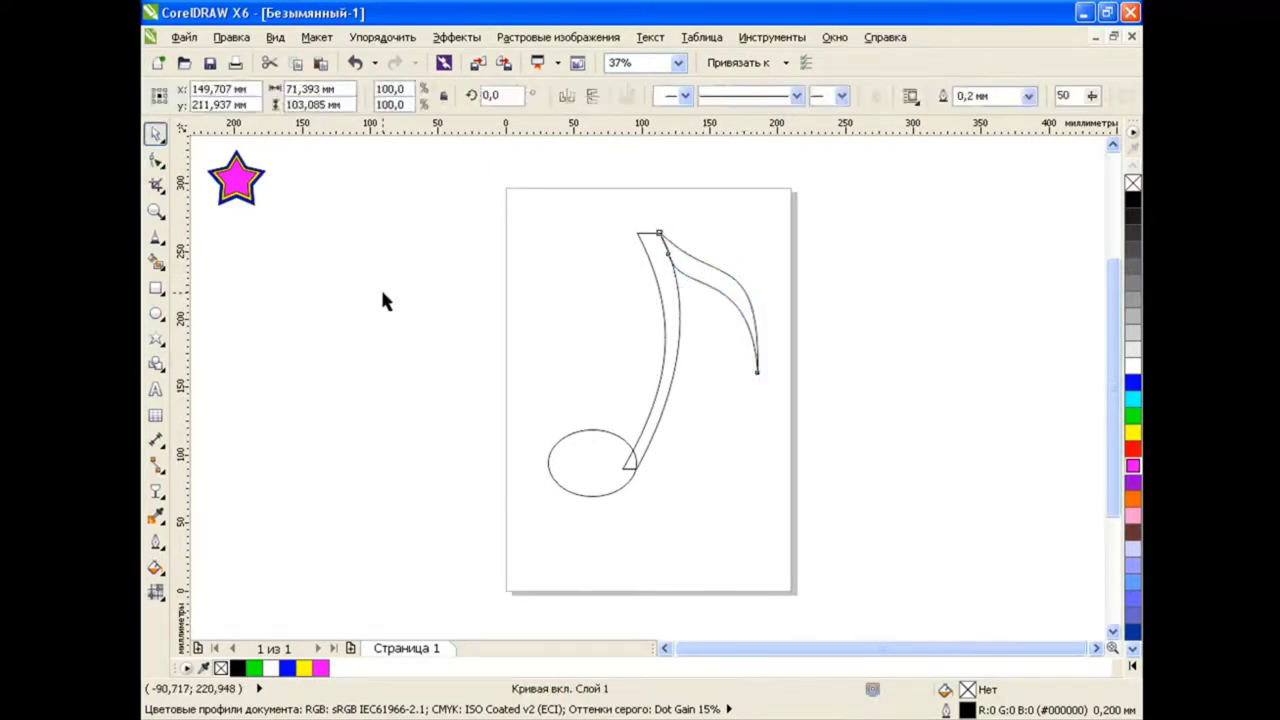
pyautogui.click(464, 400)
# Fill the note parts black, then undo and remove the fill again.
pyautogui.moveTo(497, 189); pyautogui.dragTo(826, 517)
pyautogui.click(1133, 199)
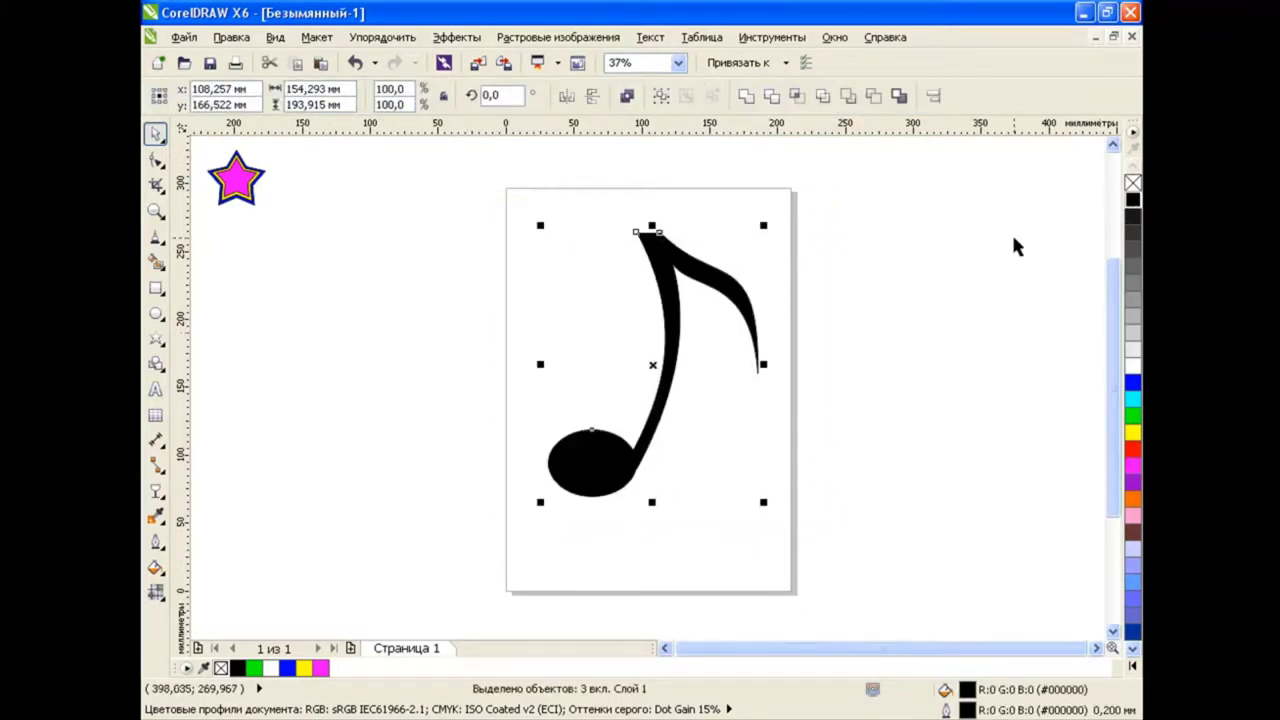
pyautogui.moveTo(508, 192); pyautogui.dragTo(680, 434)
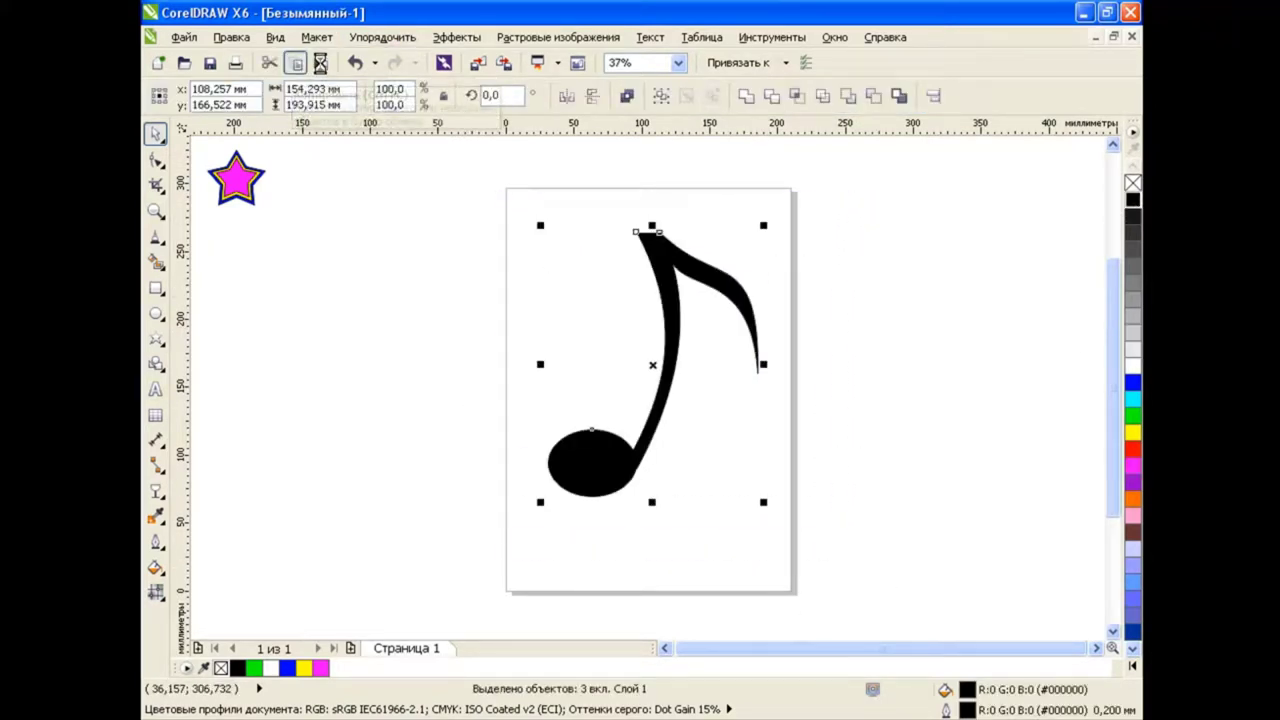
pyautogui.click(295, 65)
pyautogui.hotkey('ctrl', 'z')
pyautogui.click(895, 413)
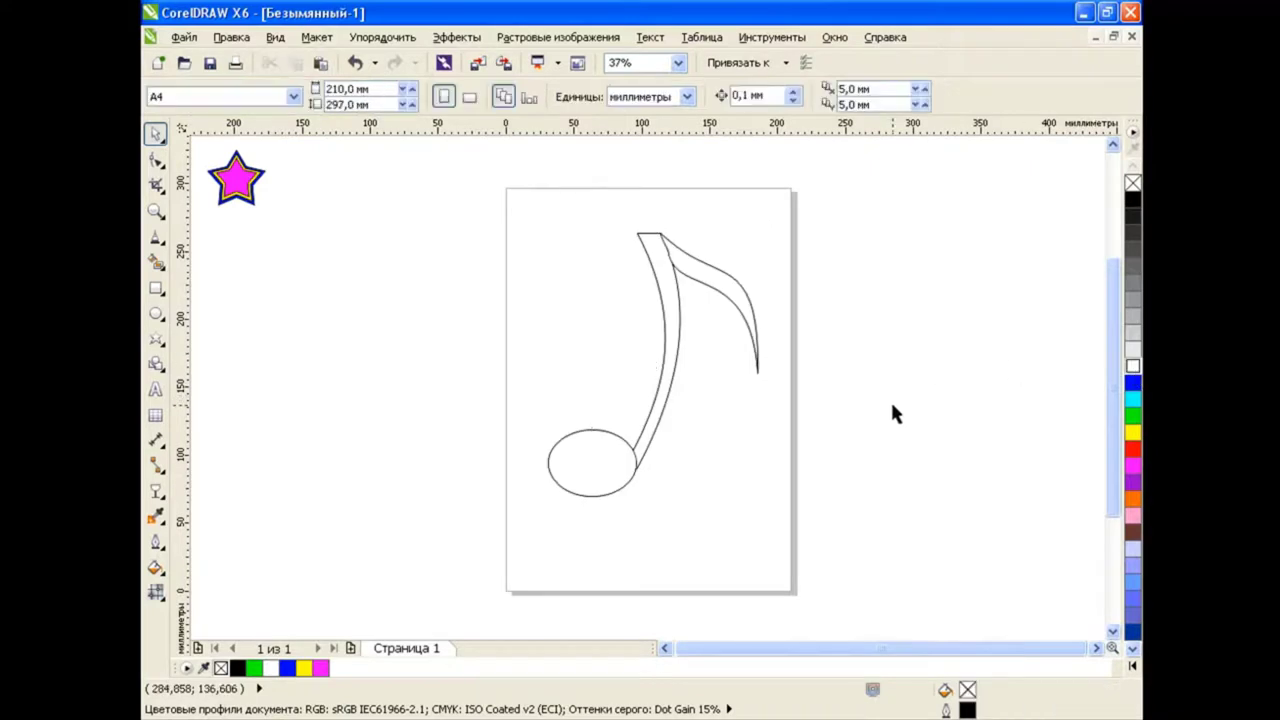
# Add a smaller inner oval, fill the note head black, and fade it with linear transparency.
pyautogui.click(587, 461)
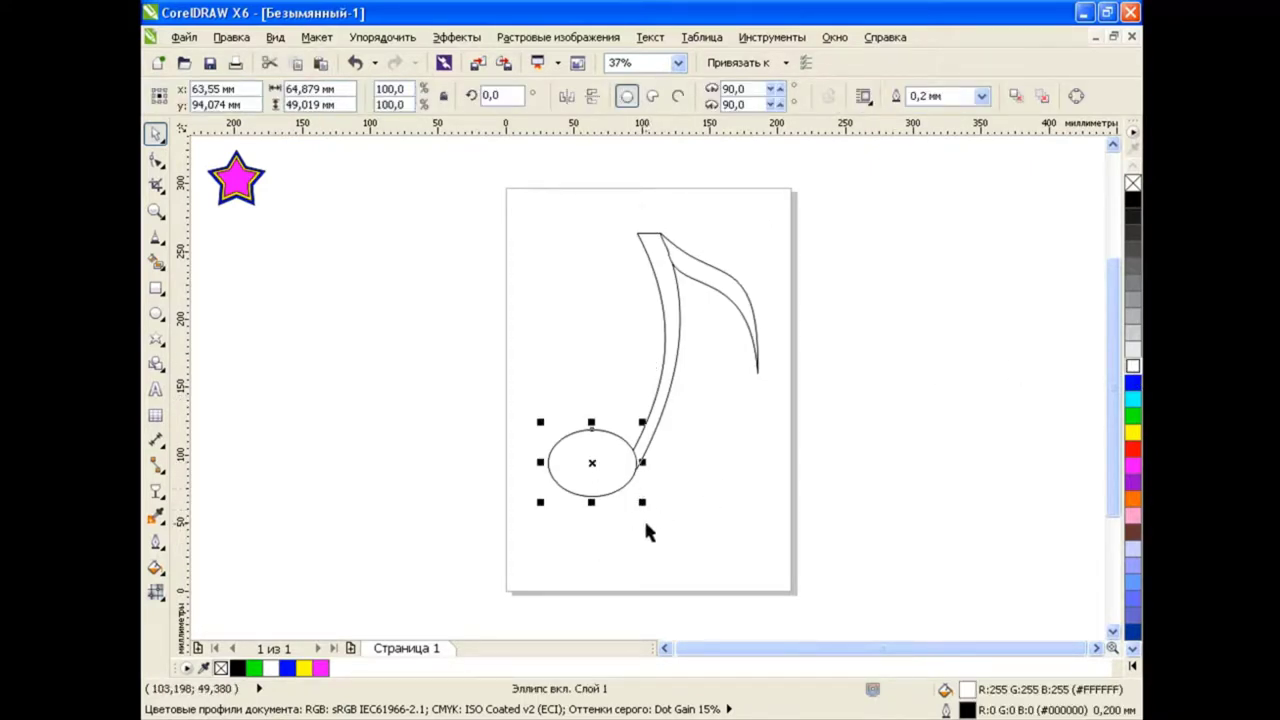
pyautogui.moveTo(642, 502); pyautogui.dragTo(612, 481)
pyautogui.click(716, 489)
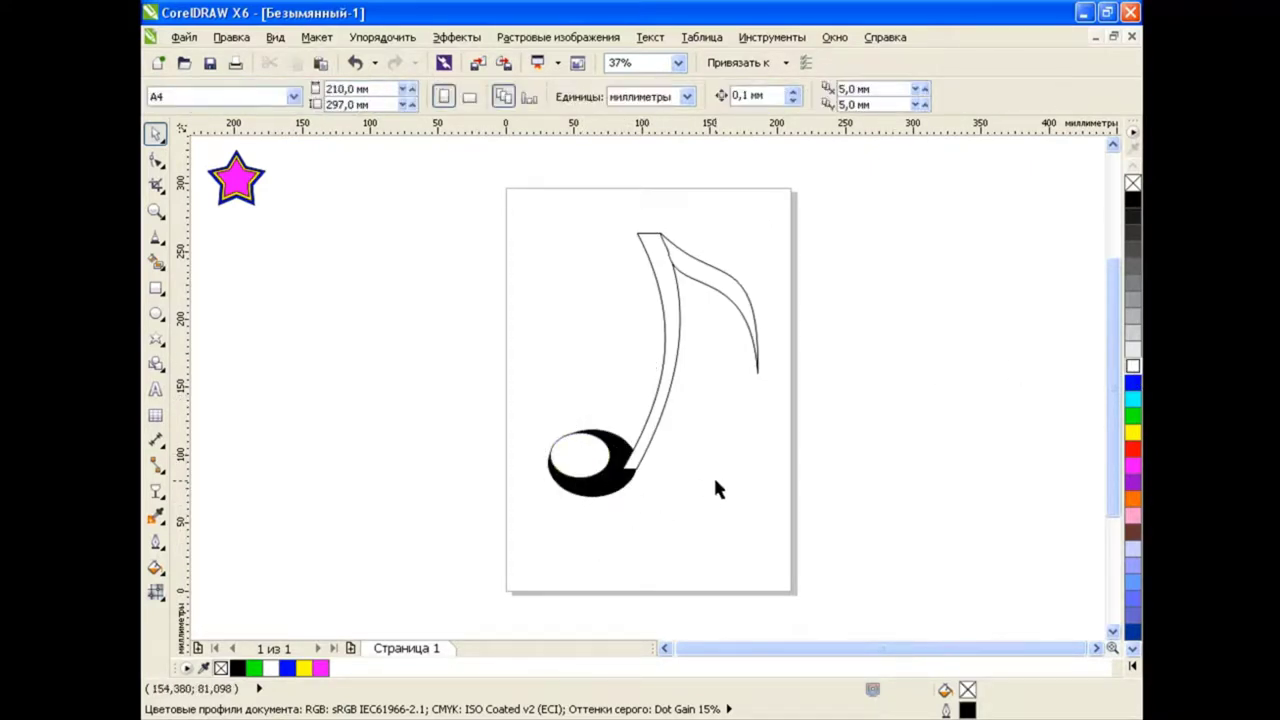
pyautogui.click(160, 497)
pyautogui.click(243, 614)
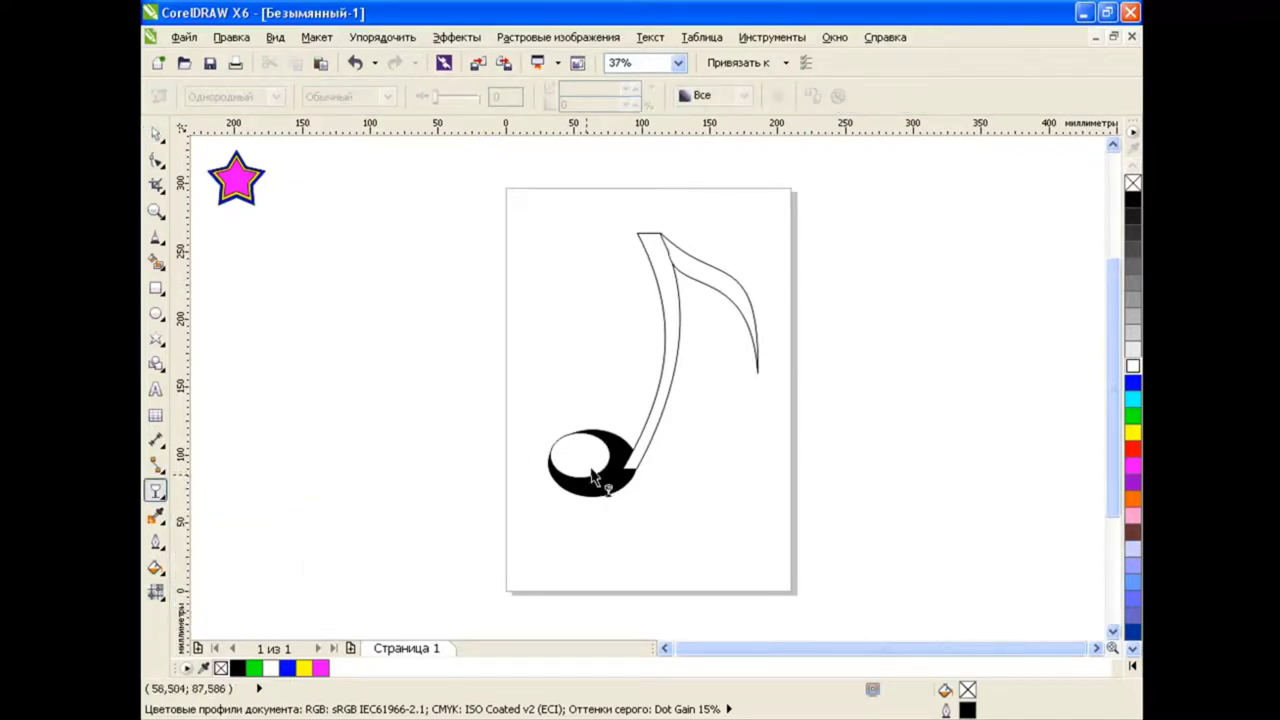
pyautogui.moveTo(479, 391)
pyautogui.mouseDown()
pyautogui.moveTo(646, 499)
pyautogui.moveTo(624, 492)
pyautogui.mouseUp()
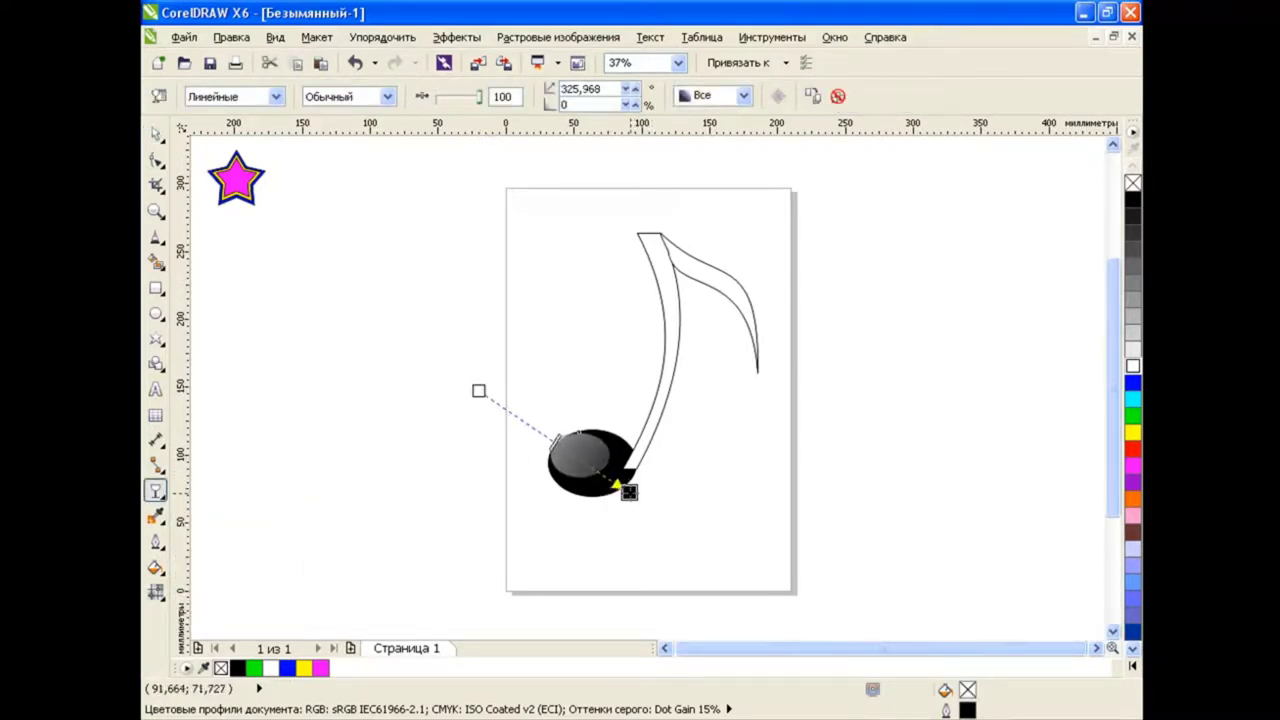
# Pick the note stem with the Shape tool for node editing.
pyautogui.press('space')
pyautogui.click(733, 435)
pyautogui.click(156, 160)
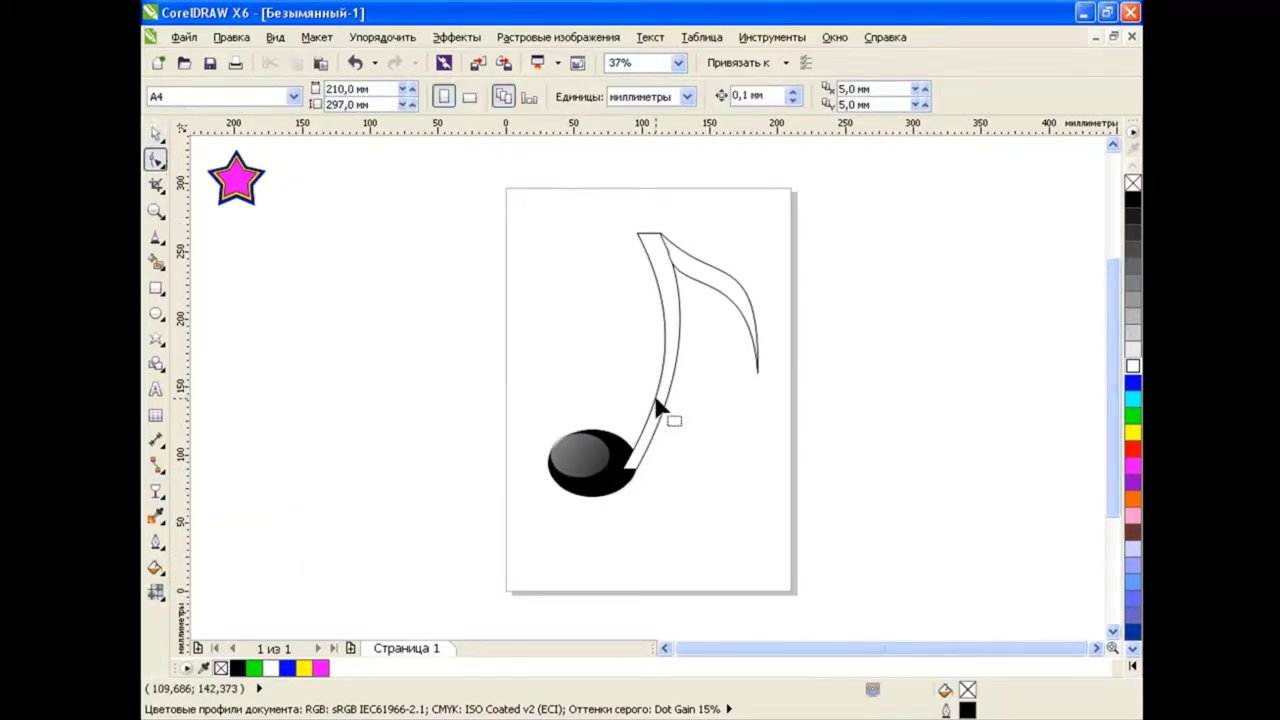
pyautogui.click(655, 395)
pyautogui.scroll(2, 665, 440)
# Join the stem's lower end into the note head and thicken the stem.
pyautogui.moveTo(572, 478); pyautogui.dragTo(593, 440)
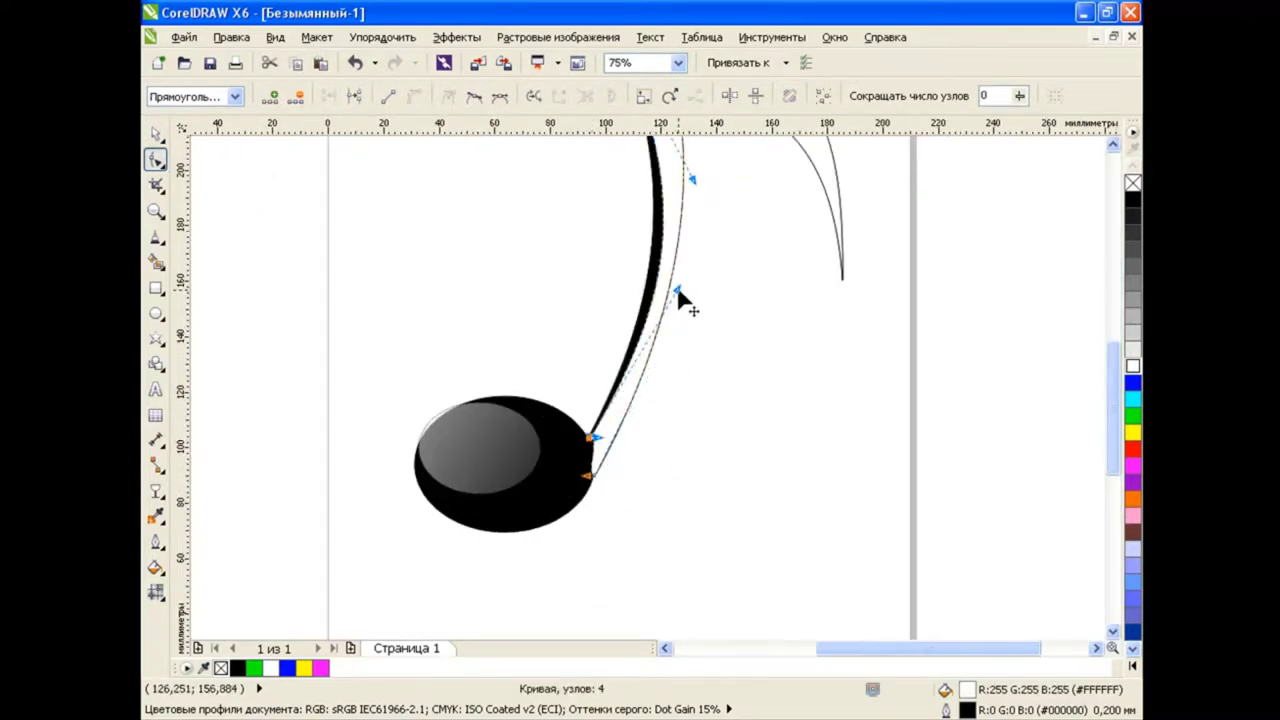
pyautogui.moveTo(678, 291); pyautogui.dragTo(657, 289)
pyautogui.moveTo(600, 478); pyautogui.dragTo(620, 425)
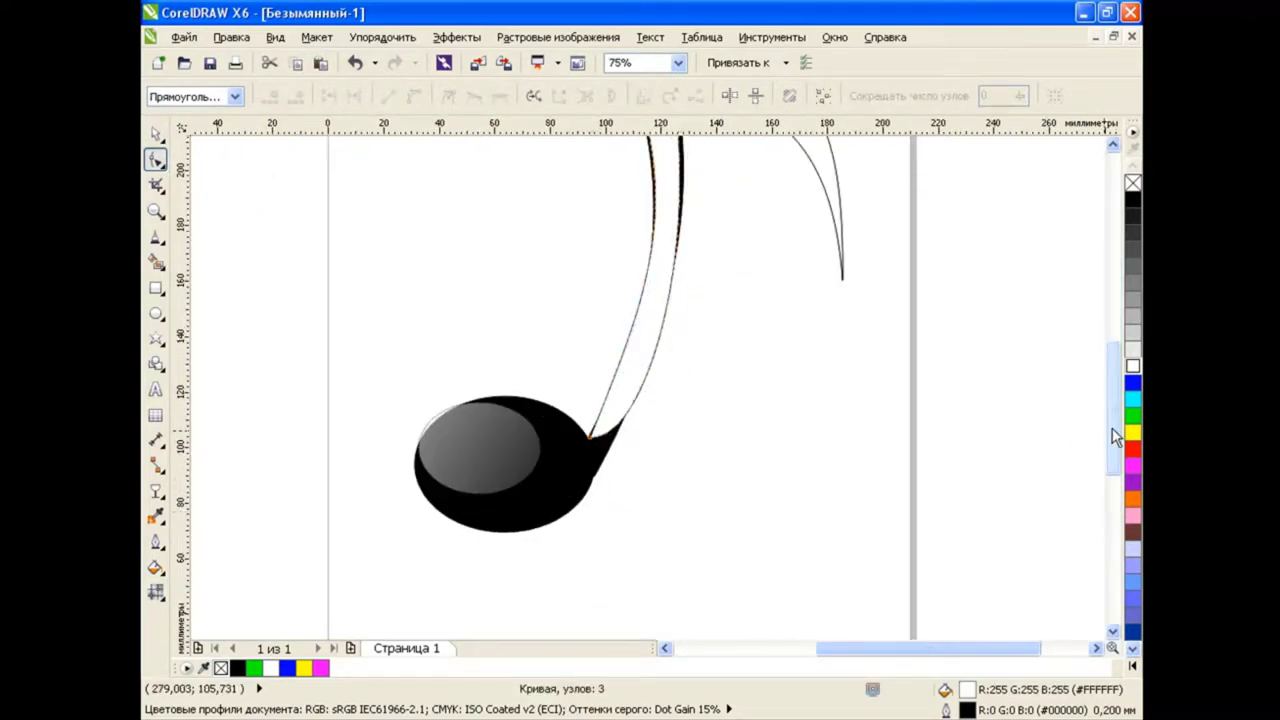
pyautogui.scroll(3, 686, 505)
pyautogui.click(590, 572)
pyautogui.moveTo(662, 571); pyautogui.dragTo(661, 470)
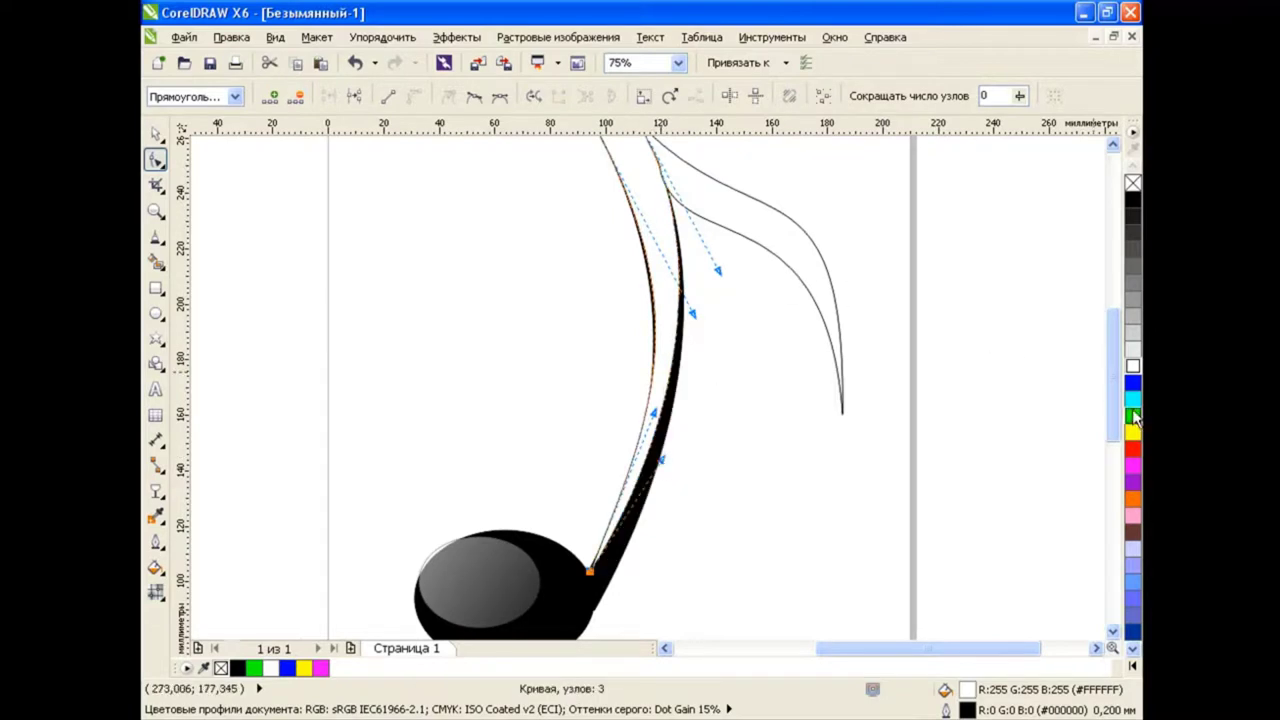
pyautogui.scroll(3, 665, 450)
pyautogui.moveTo(640, 257); pyautogui.dragTo(622, 257)
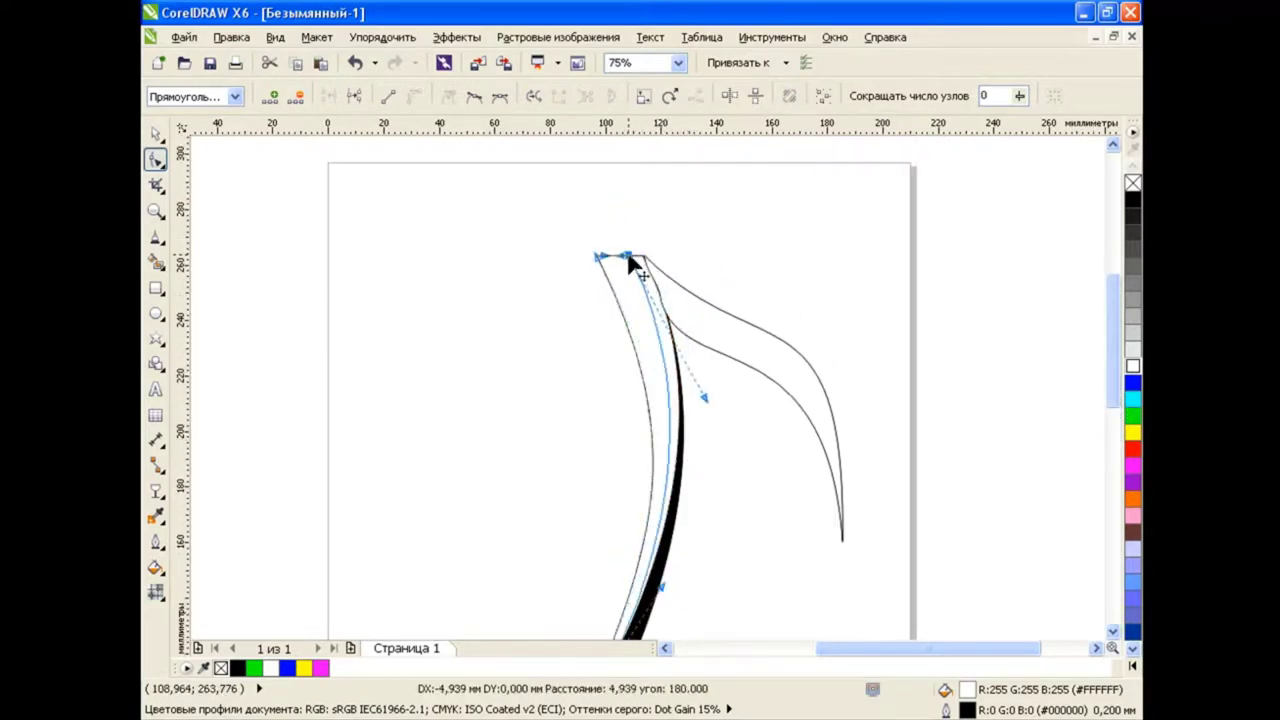
pyautogui.click(767, 361)
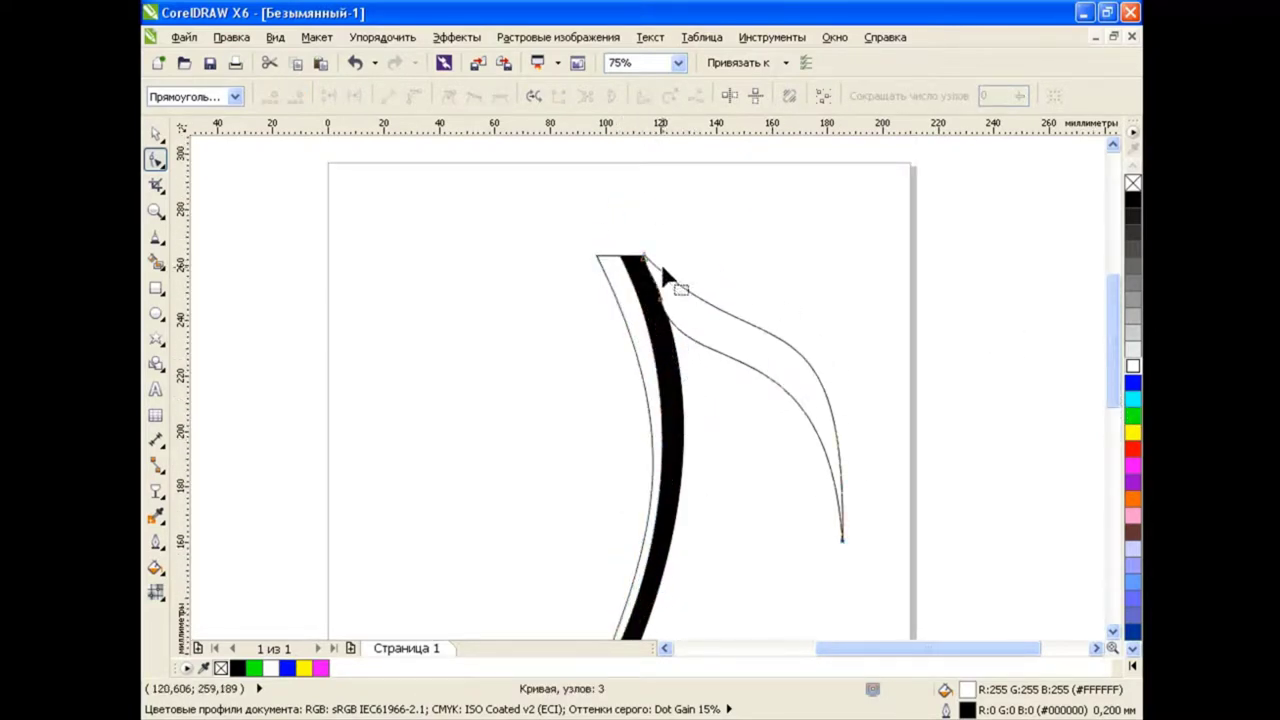
# Reshape the flag to curve down toward its tip.
pyautogui.moveTo(657, 277); pyautogui.dragTo(658, 285)
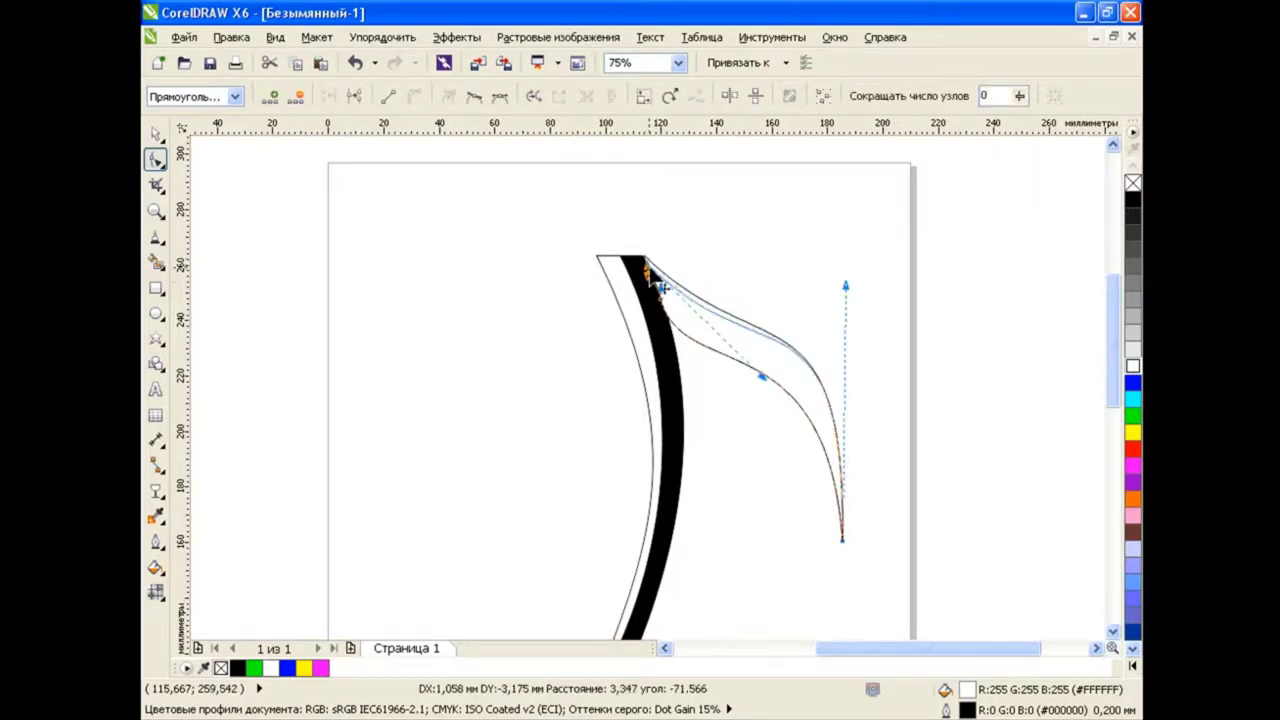
pyautogui.moveTo(847, 297)
pyautogui.mouseDown()
pyautogui.moveTo(851, 368)
pyautogui.moveTo(846, 343)
pyautogui.mouseUp()
pyautogui.moveTo(770, 393); pyautogui.dragTo(846, 320)
pyautogui.press('space')
pyautogui.click(428, 397)
pyautogui.scroll(-2, 428, 397)
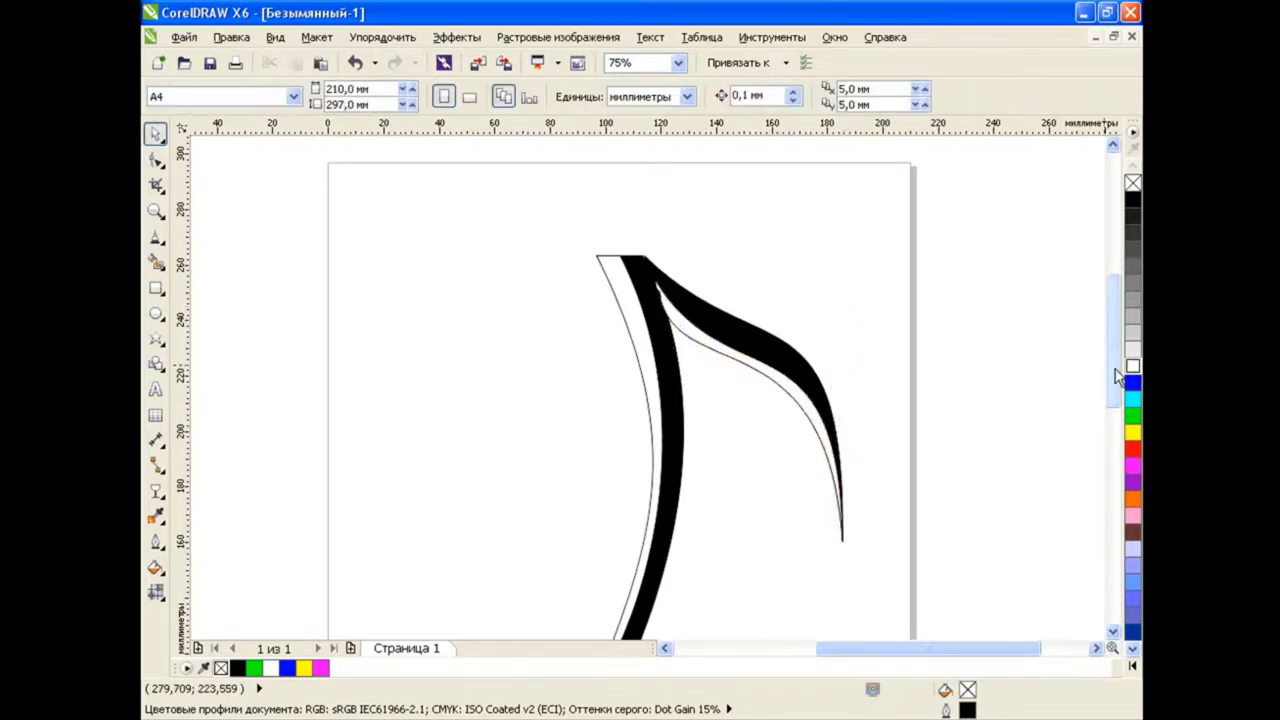
# Give the stem and flag uniform transparency.
pyautogui.click(798, 315)
pyautogui.keyDown('shift'); pyautogui.click(646, 270); pyautogui.keyUp('shift')
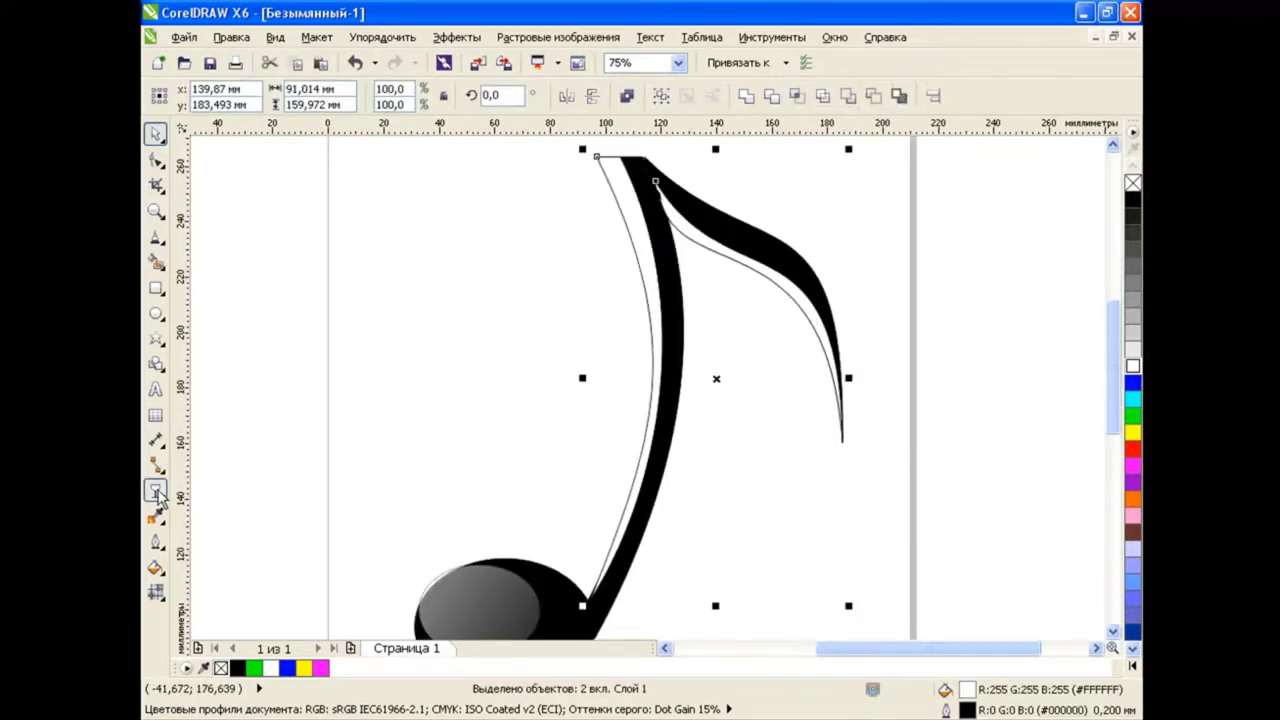
pyautogui.click(157, 497)
pyautogui.click(250, 614)
pyautogui.click(275, 96)
pyautogui.click(230, 123)
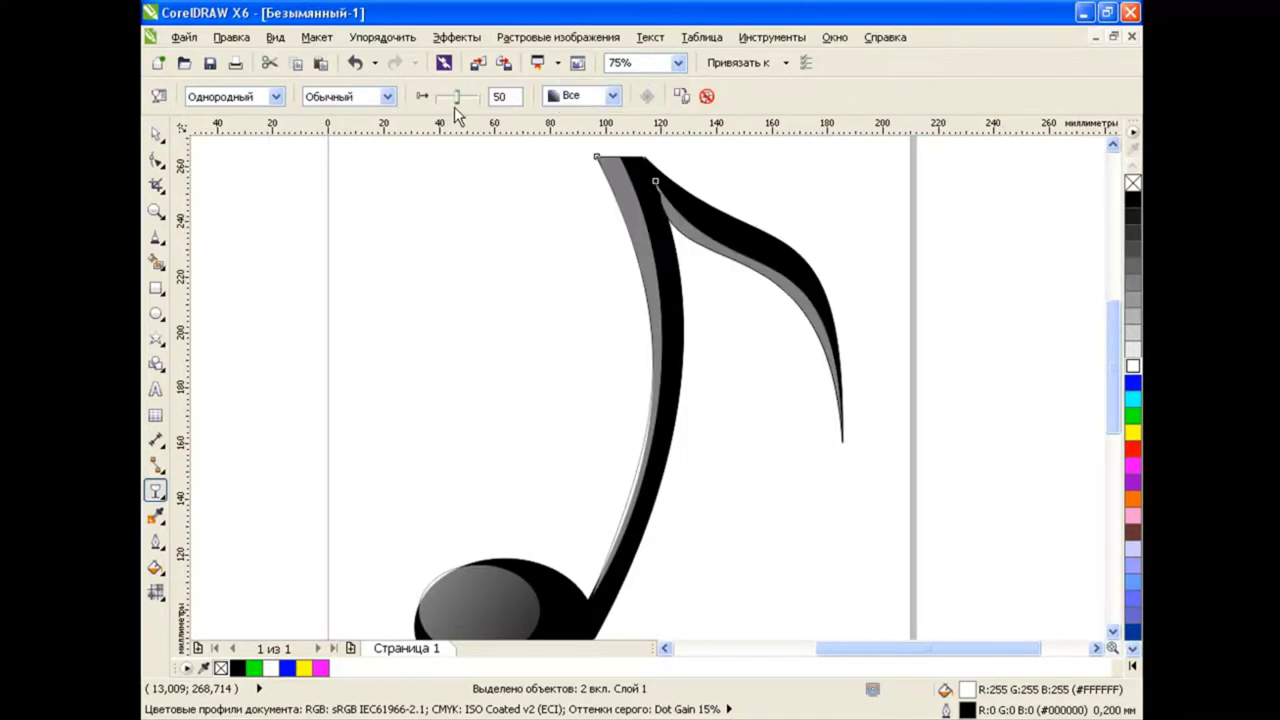
# Group all six note pieces and shrink the group beside the star.
pyautogui.click(157, 133)
pyautogui.click(457, 291)
pyautogui.scroll(-1, 743, 430)
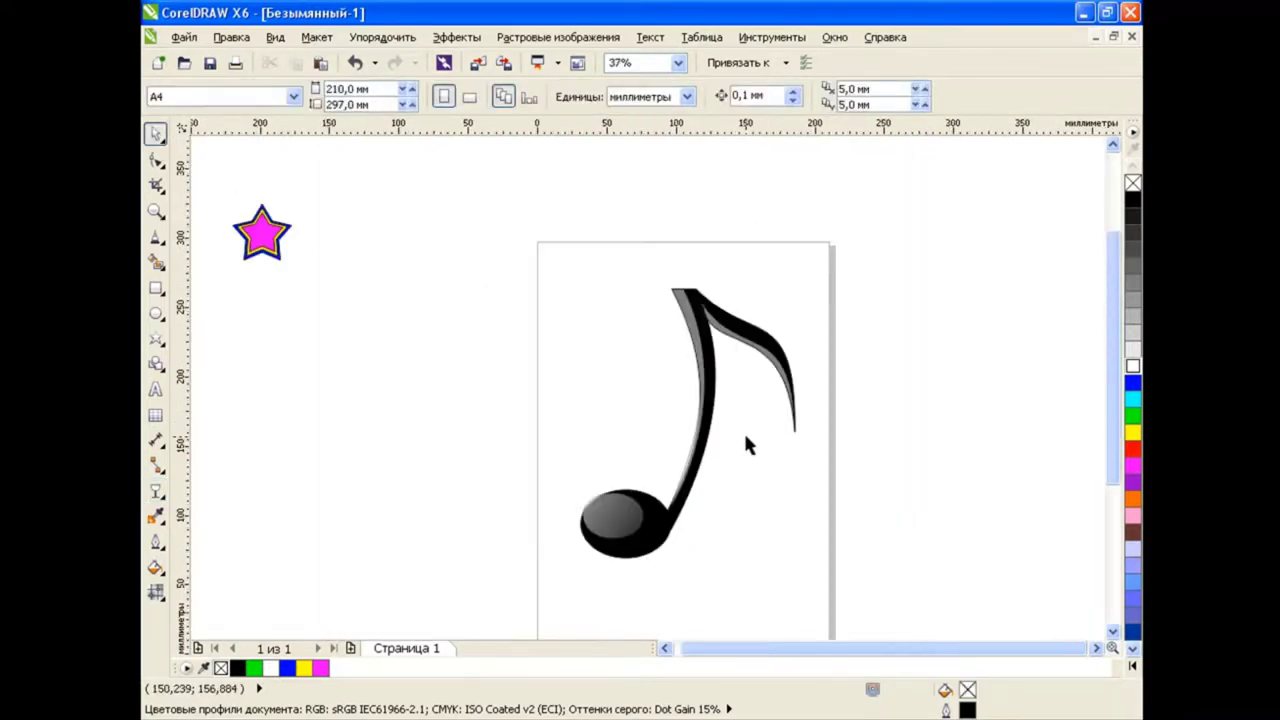
pyautogui.moveTo(523, 243); pyautogui.dragTo(900, 600)
pyautogui.click(657, 104)
pyautogui.moveTo(713, 433); pyautogui.dragTo(644, 307)
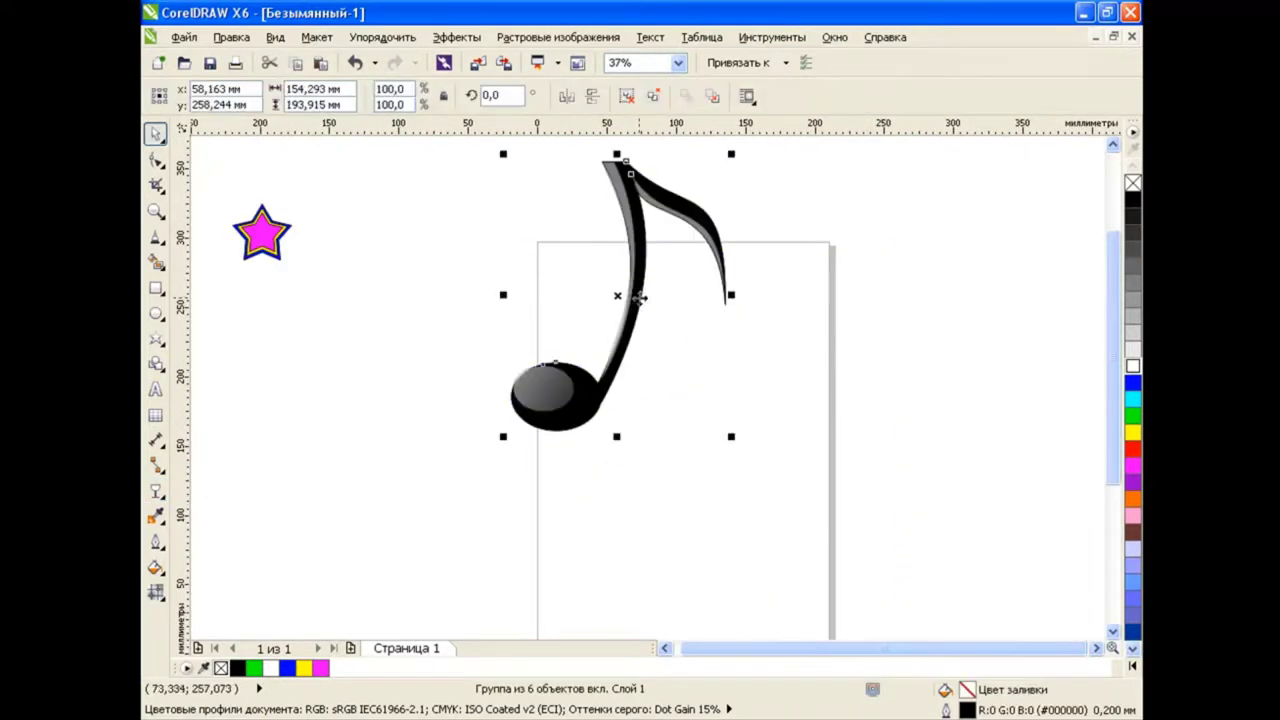
pyautogui.scroll(-1, 642, 362)
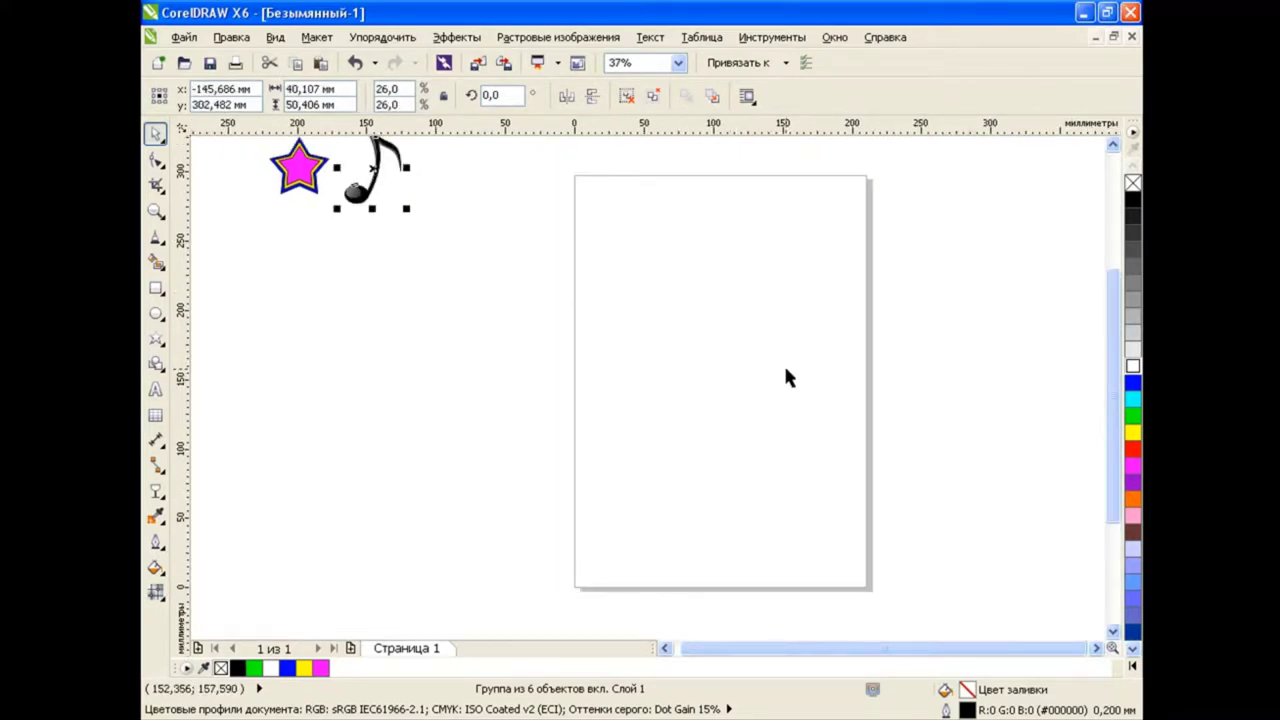
pyautogui.click(898, 415)
pyautogui.click(154, 314)
# Draw a circle, then a Bezier curve from its top down below and back up.
pyautogui.moveTo(589, 235); pyautogui.dragTo(703, 348)
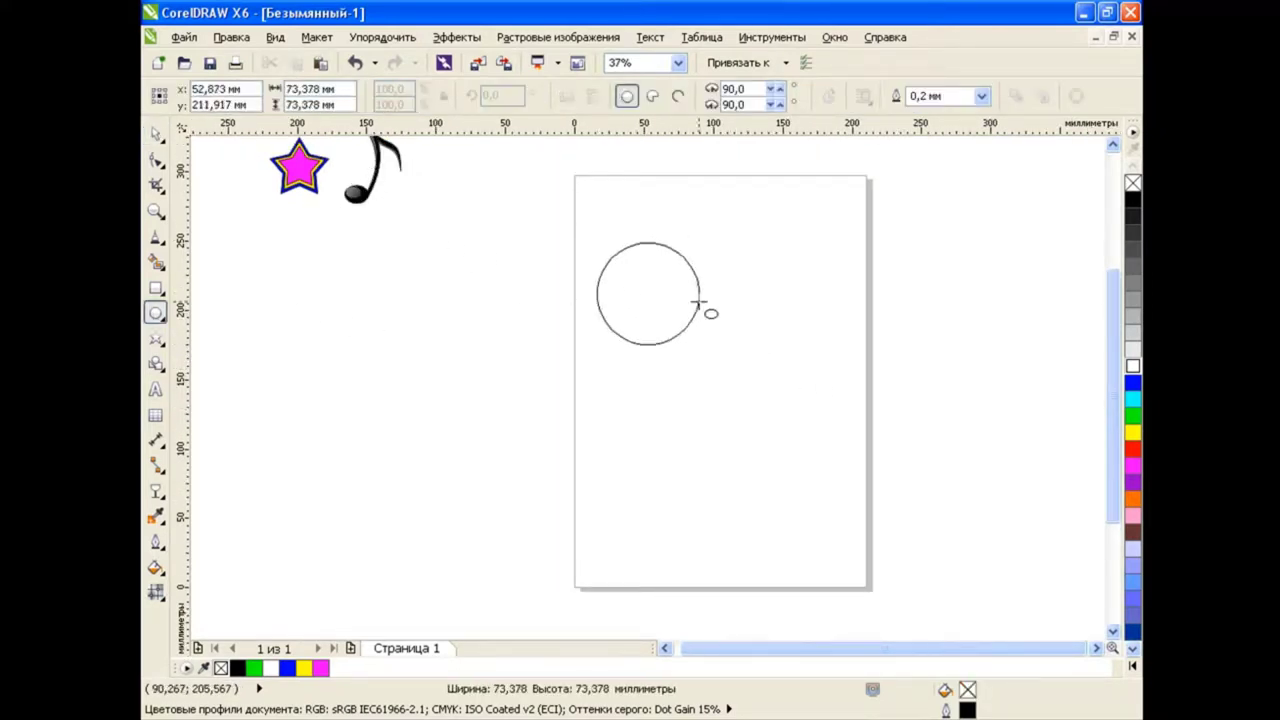
pyautogui.click(155, 236)
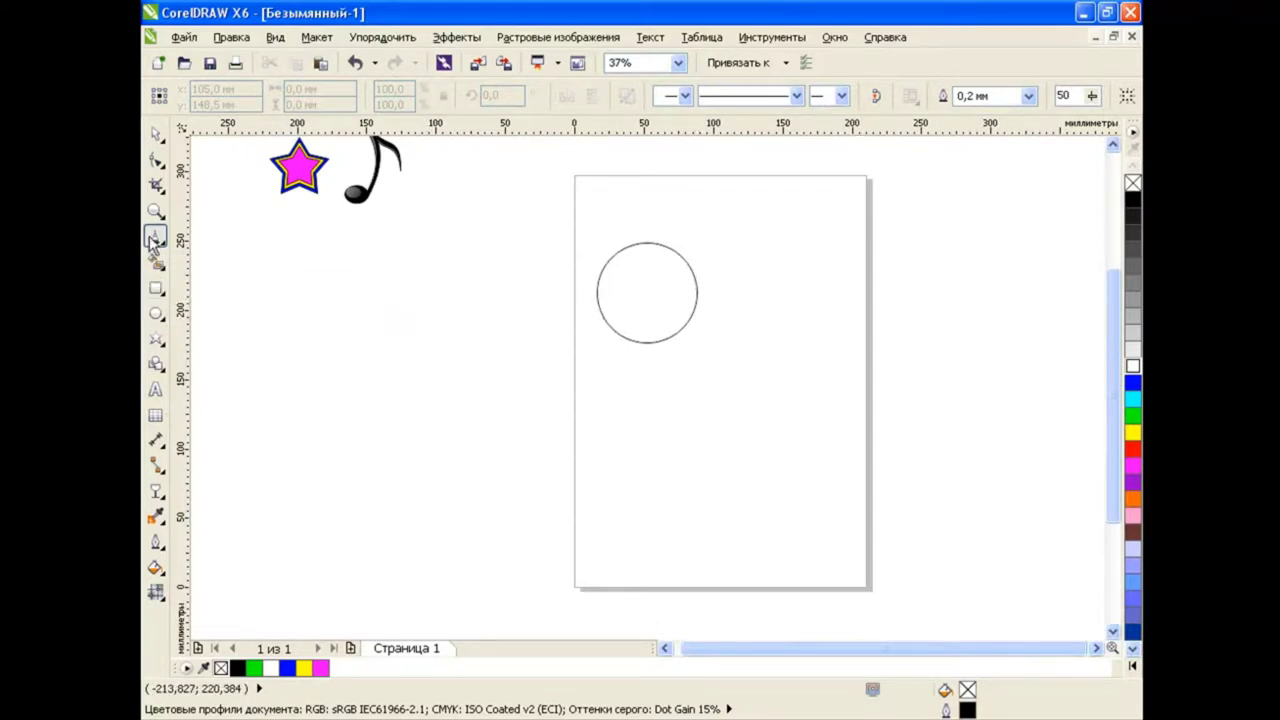
pyautogui.click(152, 243)
pyautogui.click(215, 277)
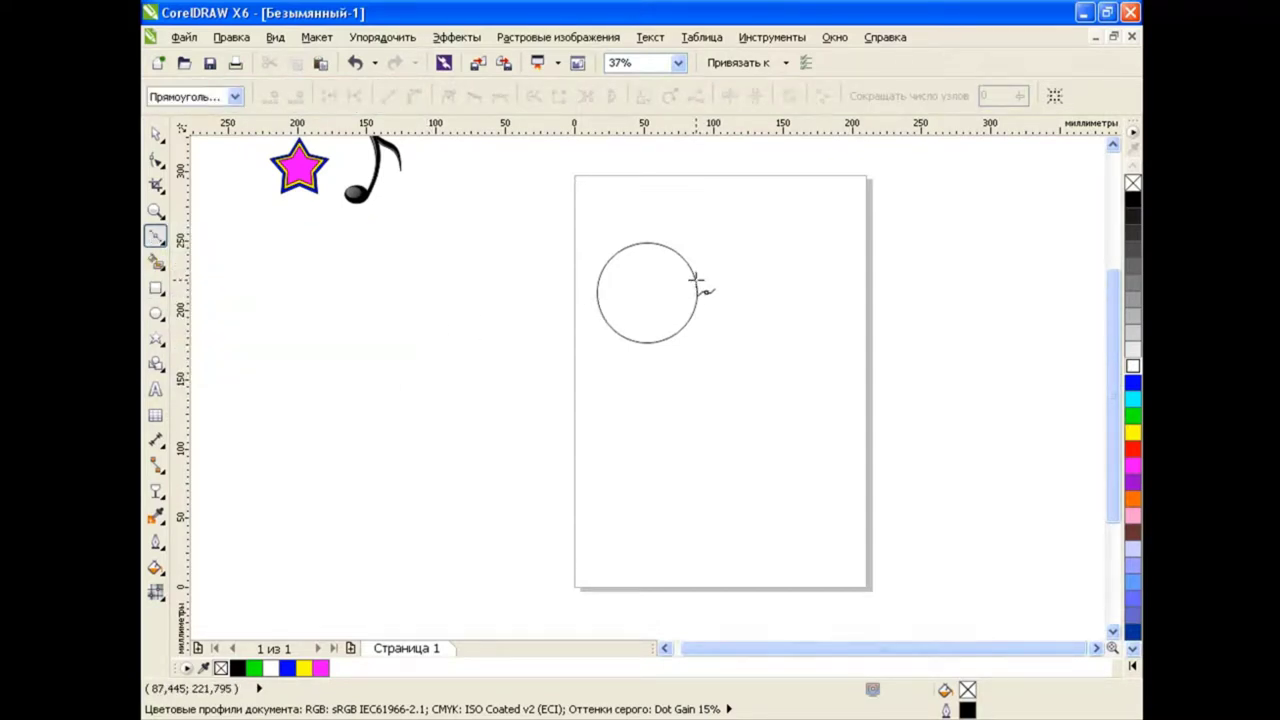
pyautogui.click(664, 244)
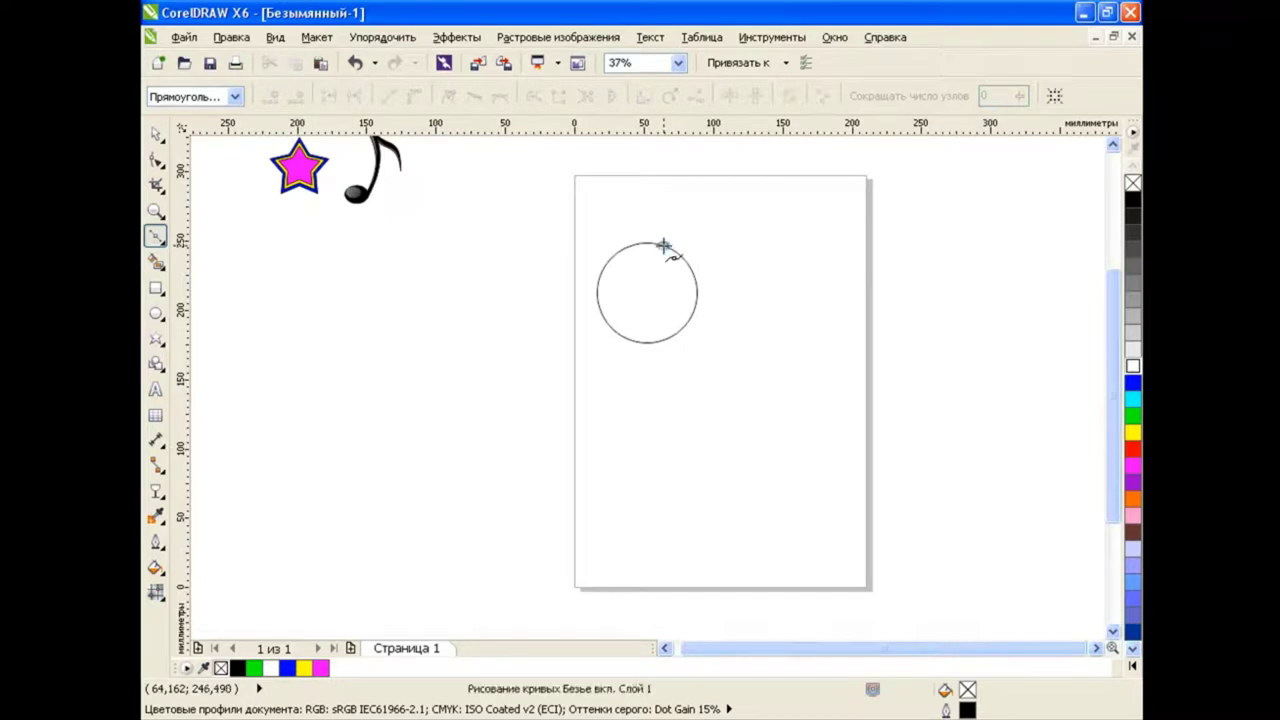
pyautogui.moveTo(689, 448); pyautogui.dragTo(559, 531)
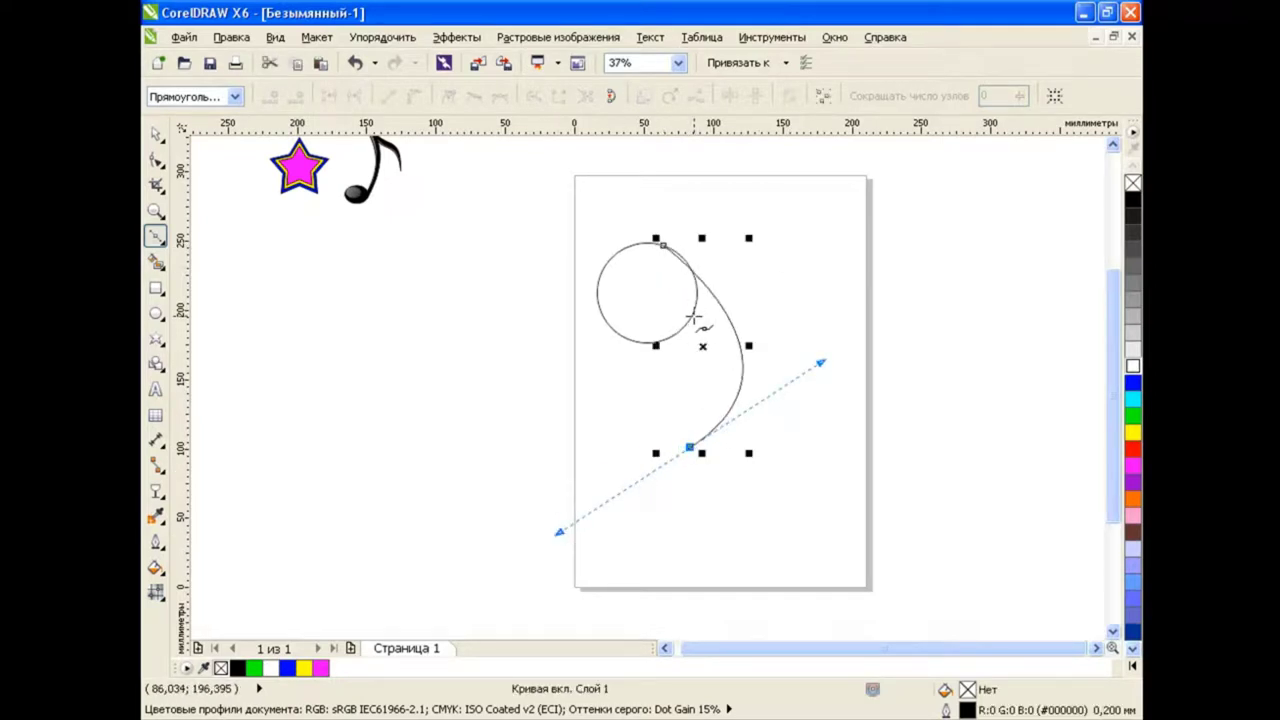
pyautogui.click(693, 317)
# Bend the curve into a crescent by dragging its nodes and handles.
pyautogui.click(155, 159)
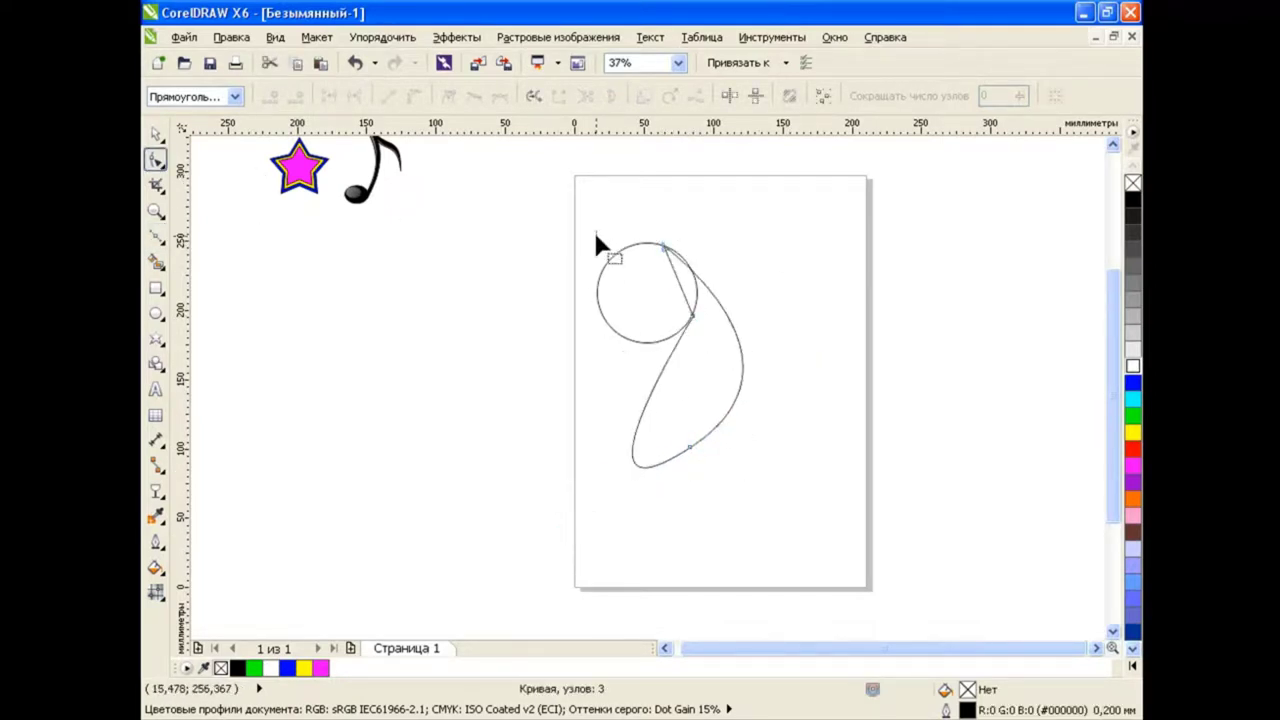
pyautogui.click(689, 447)
pyautogui.moveTo(559, 531); pyautogui.dragTo(689, 448)
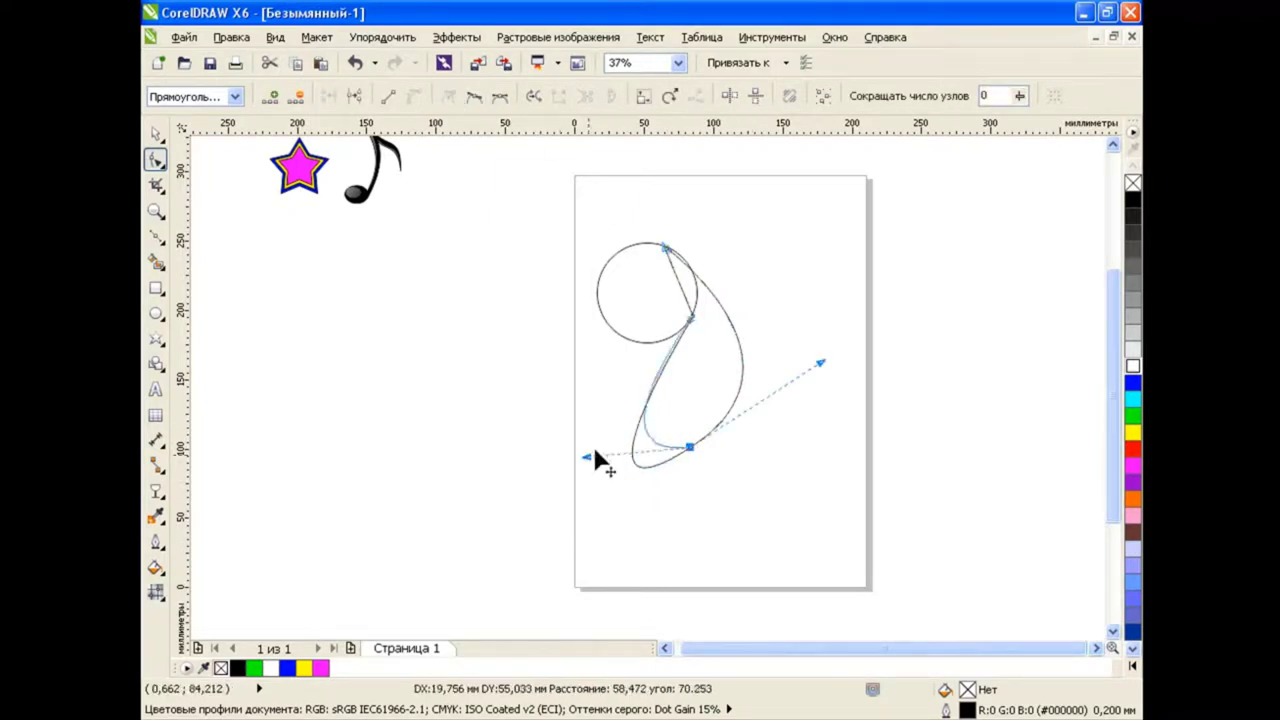
pyautogui.moveTo(675, 255); pyautogui.dragTo(708, 238)
pyautogui.moveTo(693, 316)
pyautogui.mouseDown()
pyautogui.moveTo(695, 278)
pyautogui.moveTo(720, 285)
pyautogui.mouseUp()
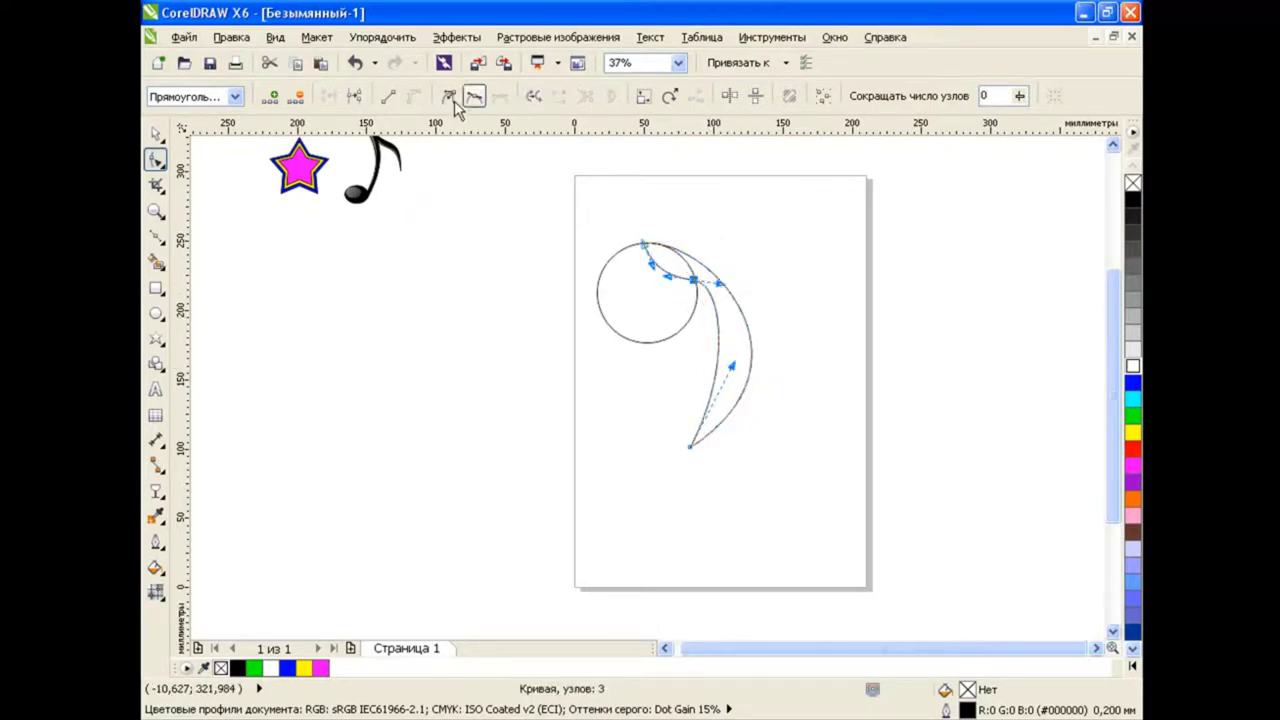
pyautogui.moveTo(690, 447); pyautogui.dragTo(594, 449)
pyautogui.moveTo(718, 382); pyautogui.dragTo(842, 463)
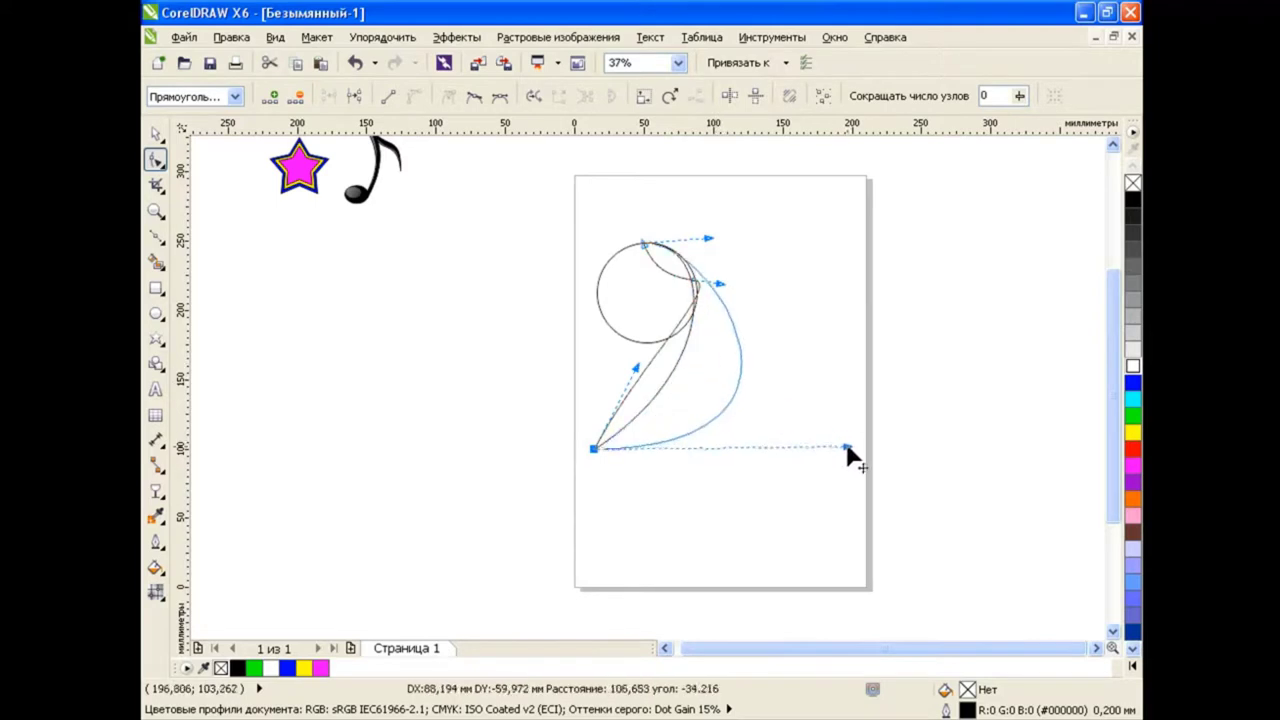
# Smooth the crescent's lower sweep and refine its outer bulge and inner curve.
pyautogui.moveTo(636, 370); pyautogui.dragTo(728, 423)
pyautogui.moveTo(708, 238); pyautogui.dragTo(757, 205)
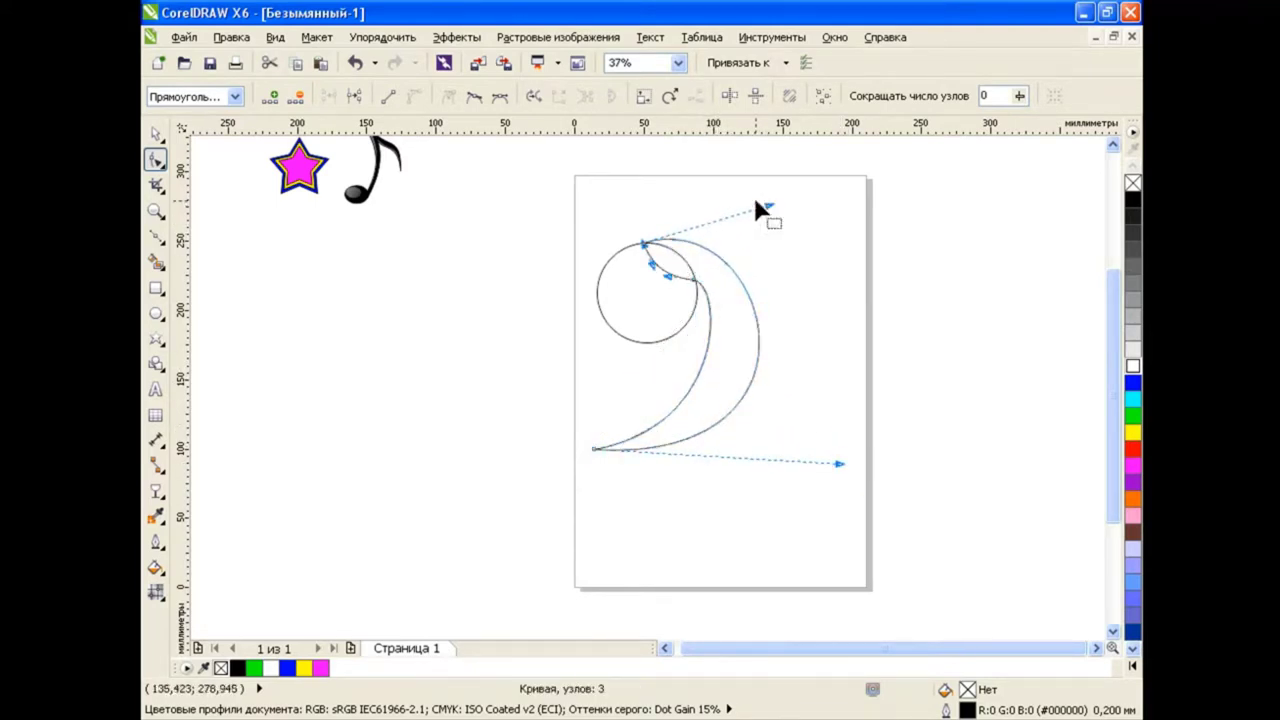
pyautogui.click(696, 281)
pyautogui.moveTo(721, 284)
pyautogui.mouseDown()
pyautogui.moveTo(763, 363)
pyautogui.moveTo(764, 337)
pyautogui.mouseUp()
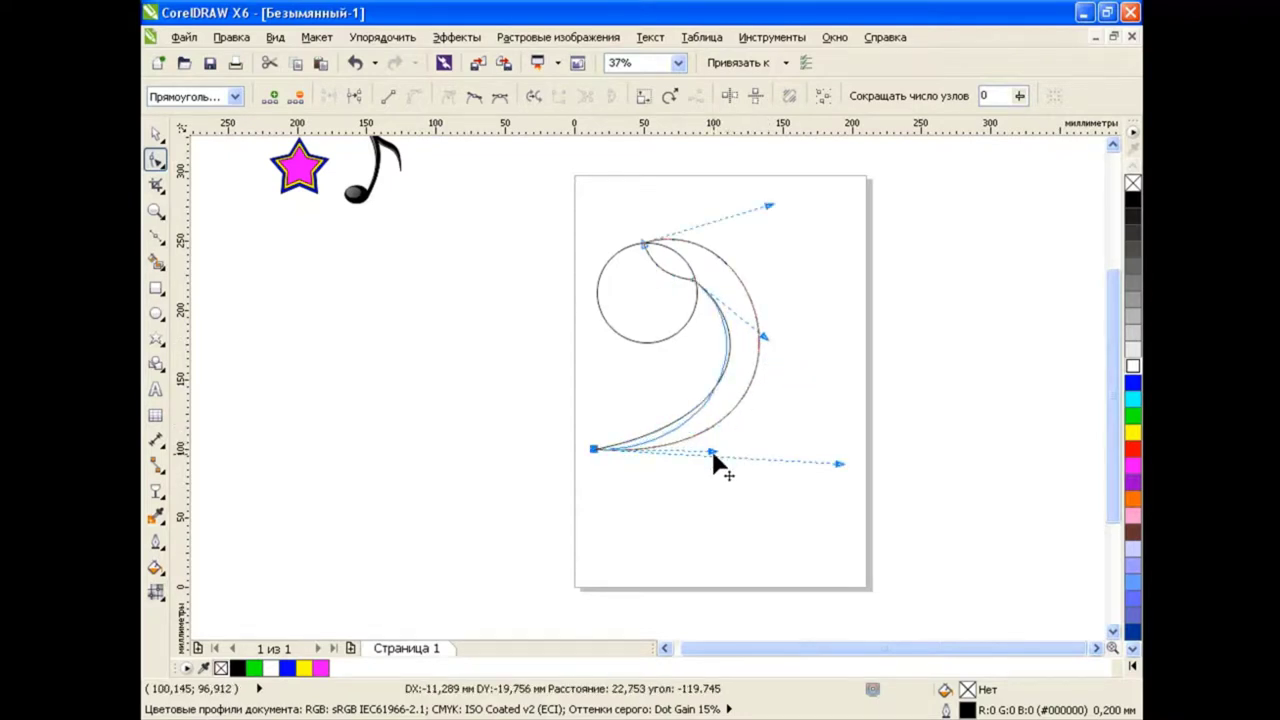
pyautogui.moveTo(728, 423); pyautogui.dragTo(712, 452)
pyautogui.press('space')
pyautogui.click(571, 397)
# Select the crescent curve and delete the extra node on its top-left arc.
pyautogui.click(610, 447)
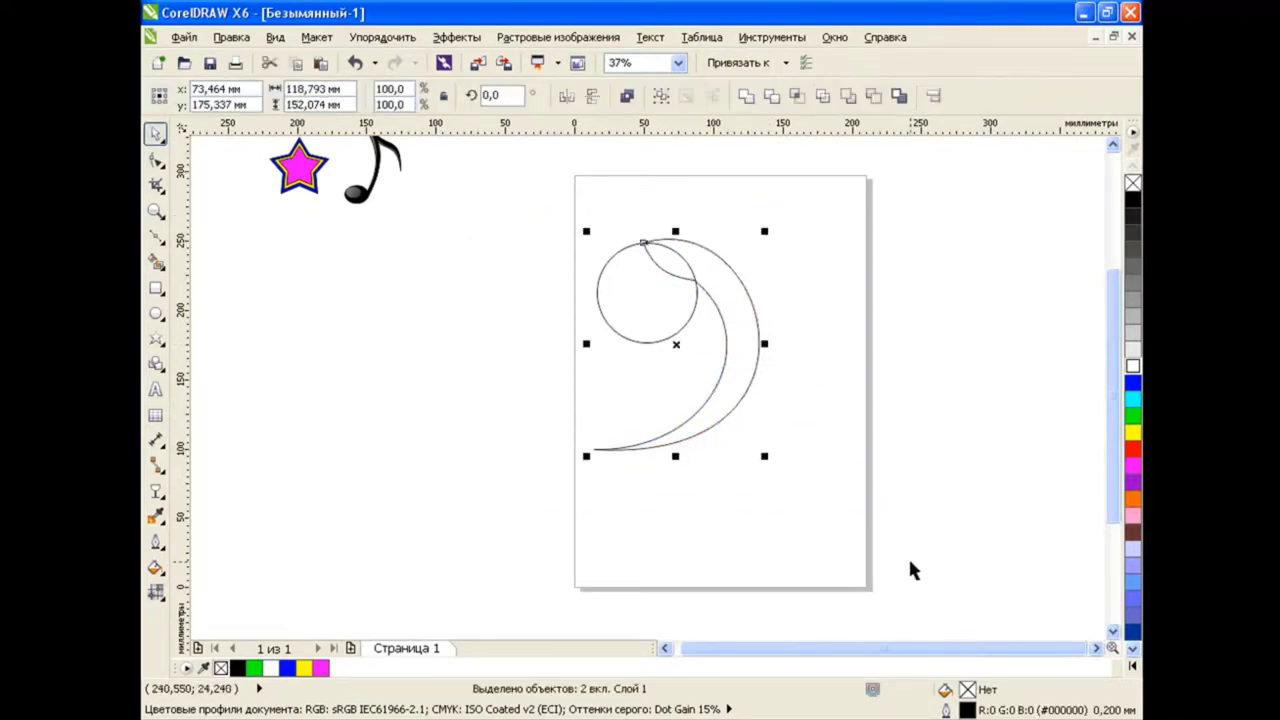
pyautogui.click(836, 336)
pyautogui.click(755, 327)
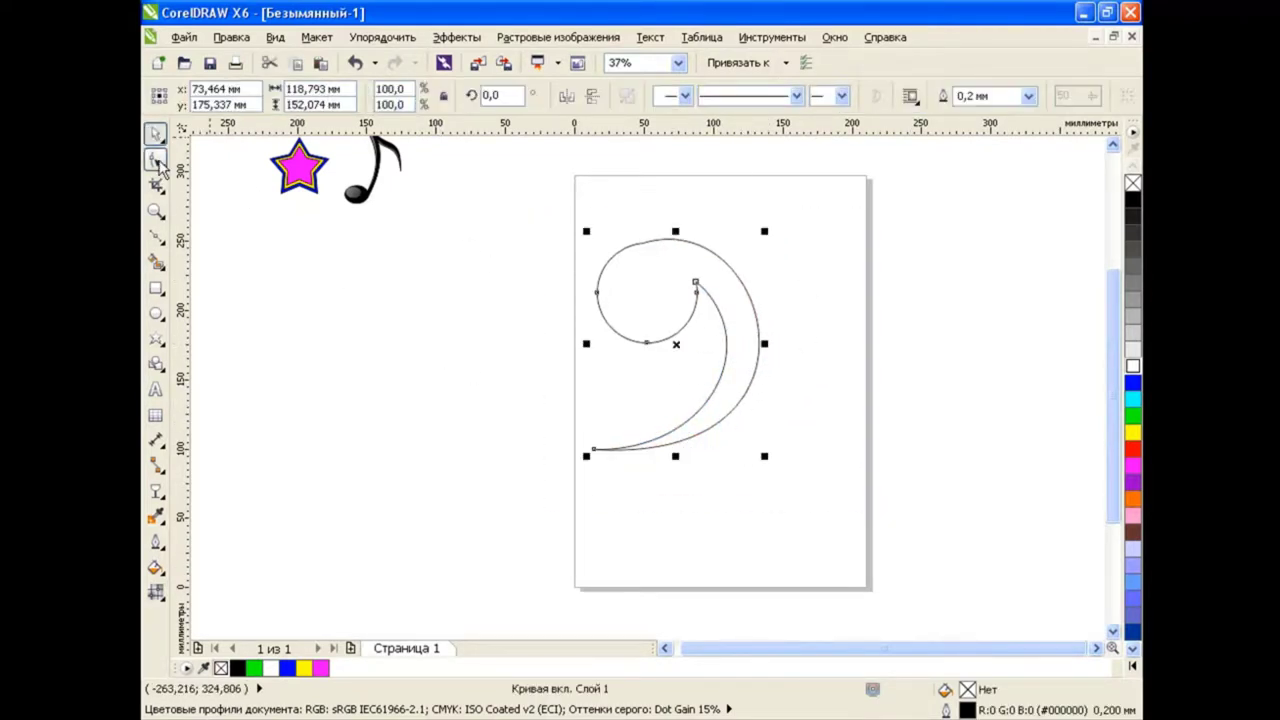
pyautogui.press('F10')
pyautogui.moveTo(617, 222)
pyautogui.mouseDown()
pyautogui.moveTo(679, 266)
pyautogui.moveTo(663, 254)
pyautogui.moveTo(741, 356)
pyautogui.mouseUp()
pyautogui.hotkey('ctrl', 'z')
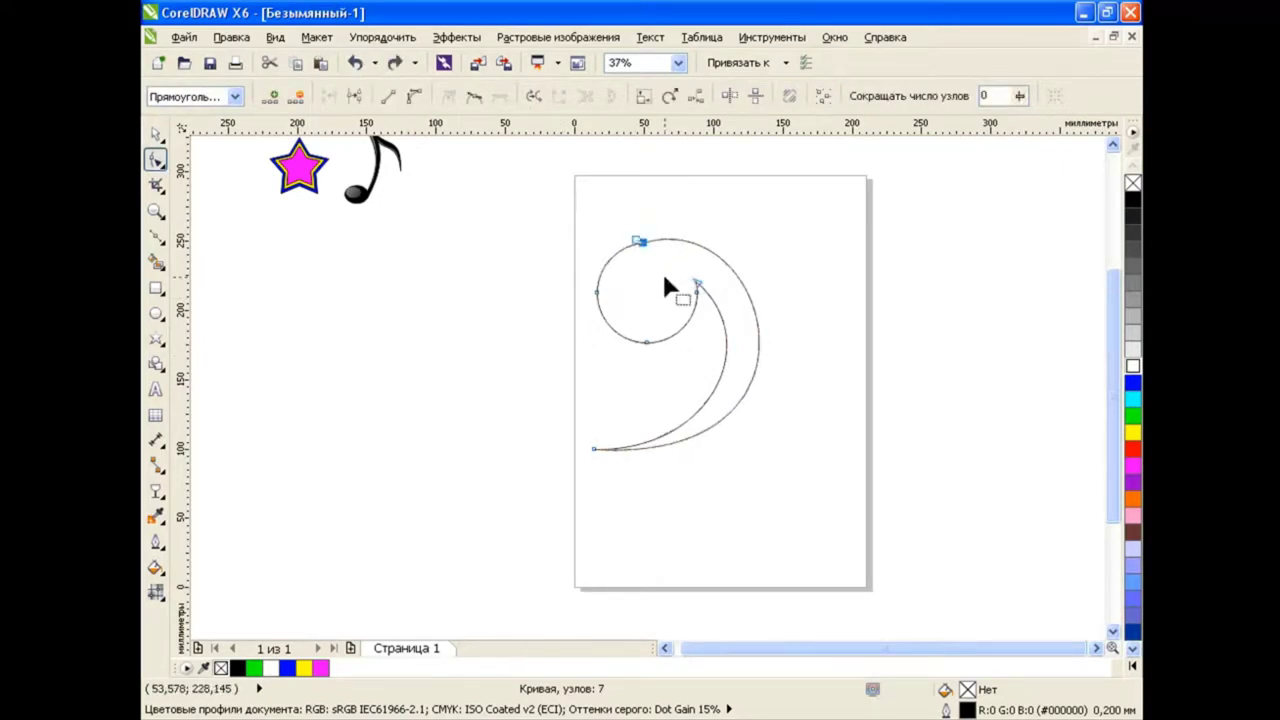
pyautogui.press('Delete')
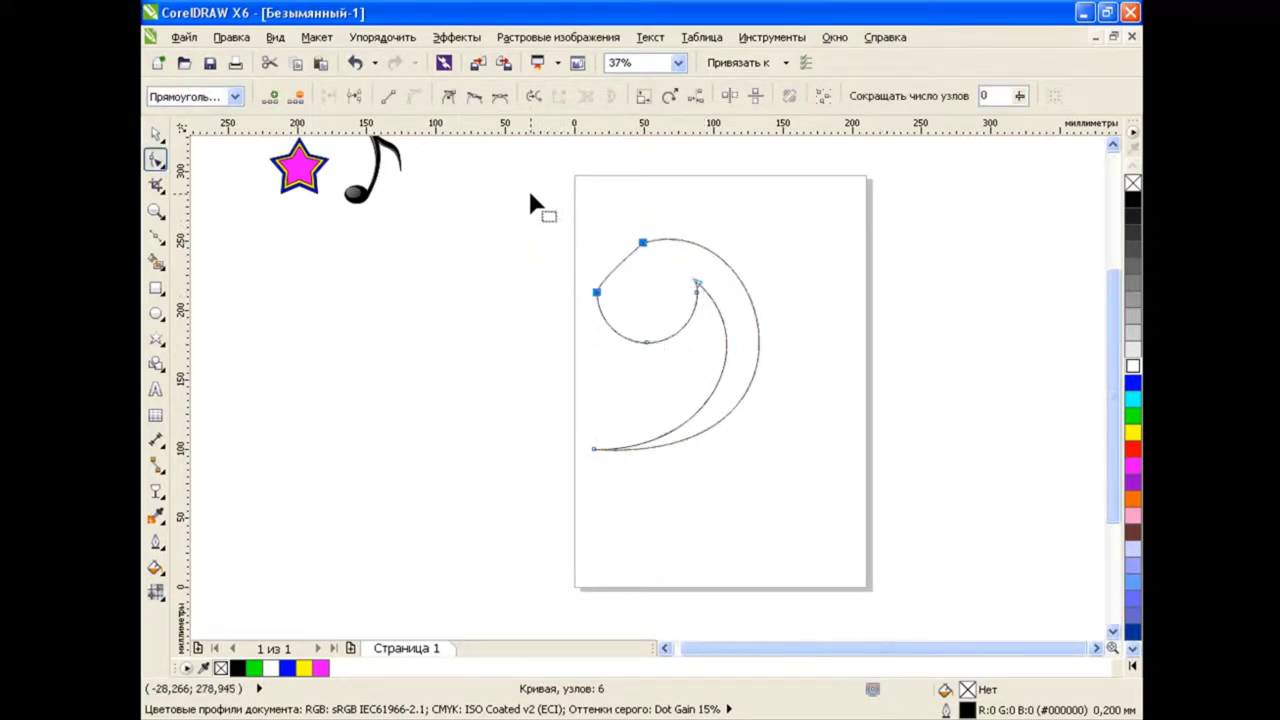
# Bend the straight top-left segment into a curve and tune the top and left handles.
pyautogui.moveTo(604, 285); pyautogui.dragTo(634, 277)
pyautogui.scroll(2, 634, 277)
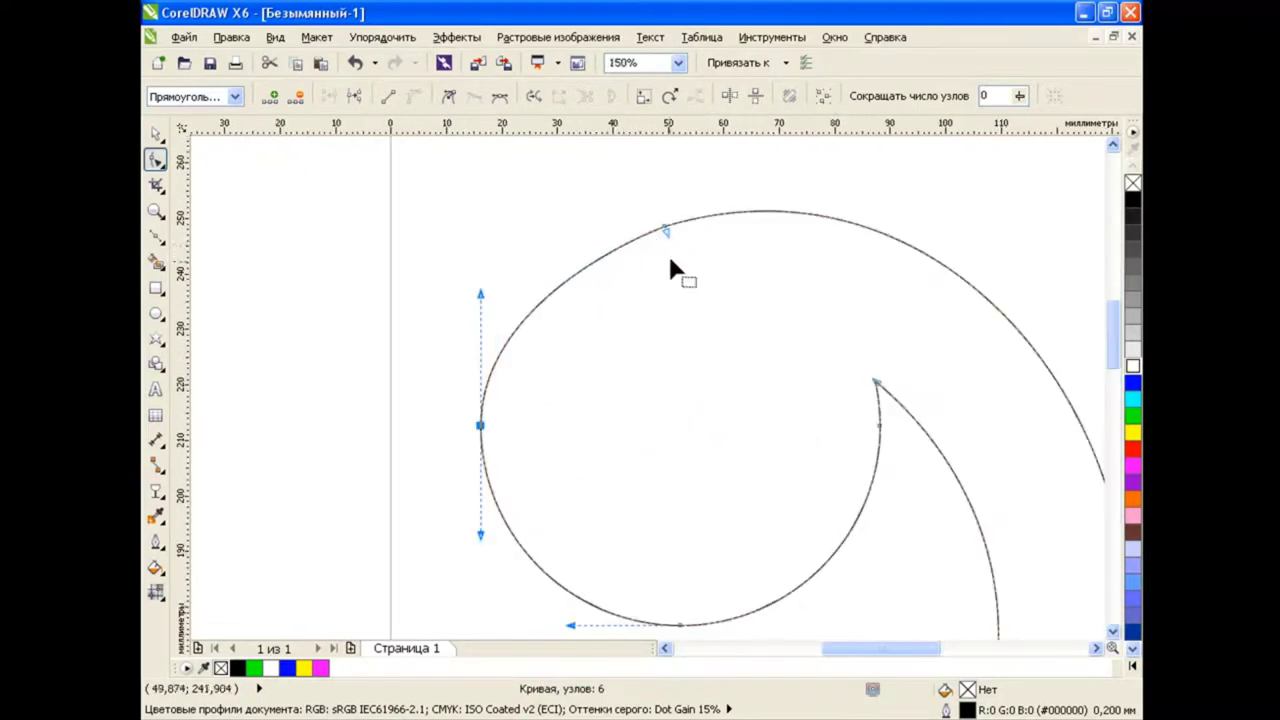
pyautogui.click(664, 228)
pyautogui.moveTo(662, 232); pyautogui.dragTo(581, 250)
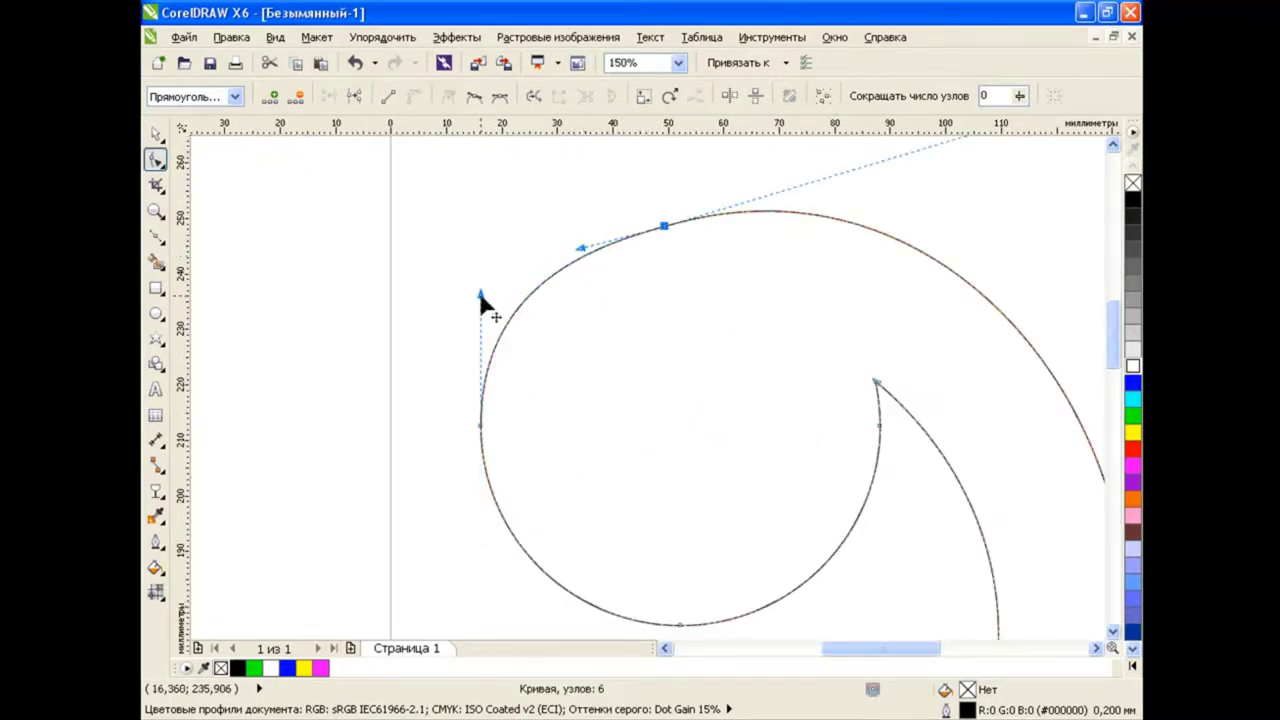
pyautogui.moveTo(481, 297); pyautogui.dragTo(484, 291)
pyautogui.moveTo(583, 249); pyautogui.dragTo(617, 240)
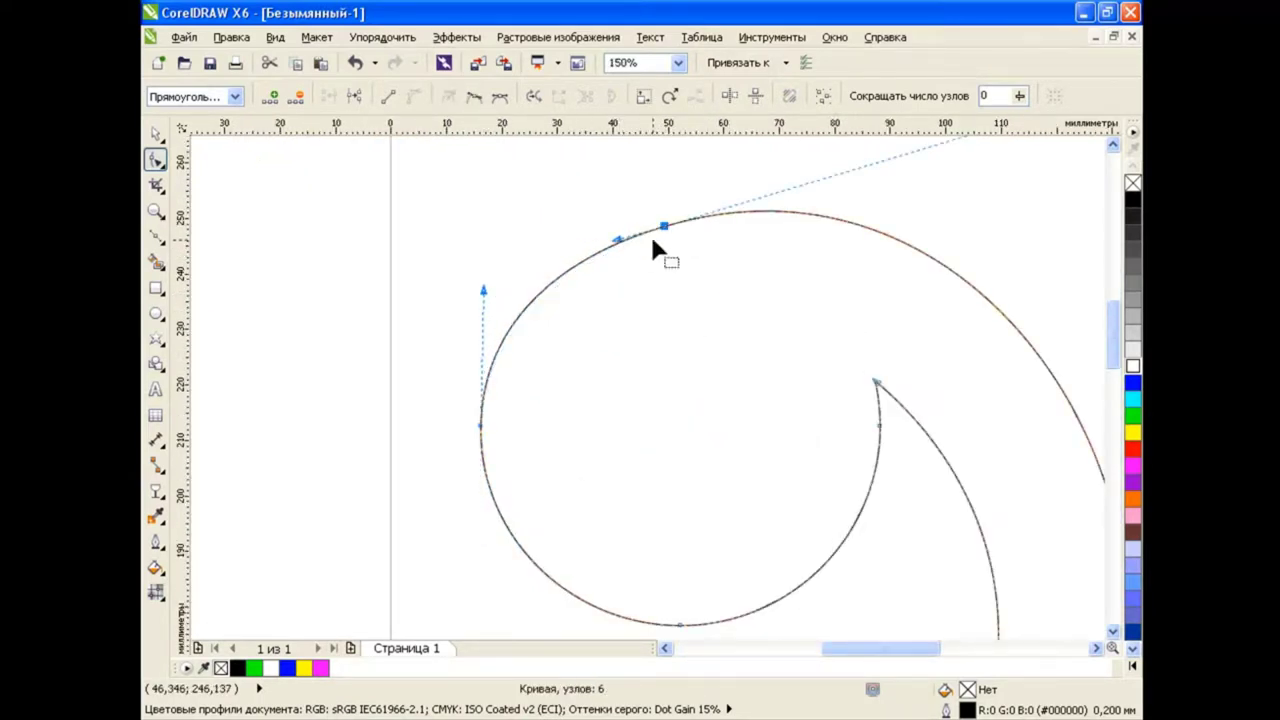
# Return to object selection and reselect the whole hook curve as one object.
pyautogui.scroll(-1, 690, 330)
pyautogui.scroll(-1, 726, 436)
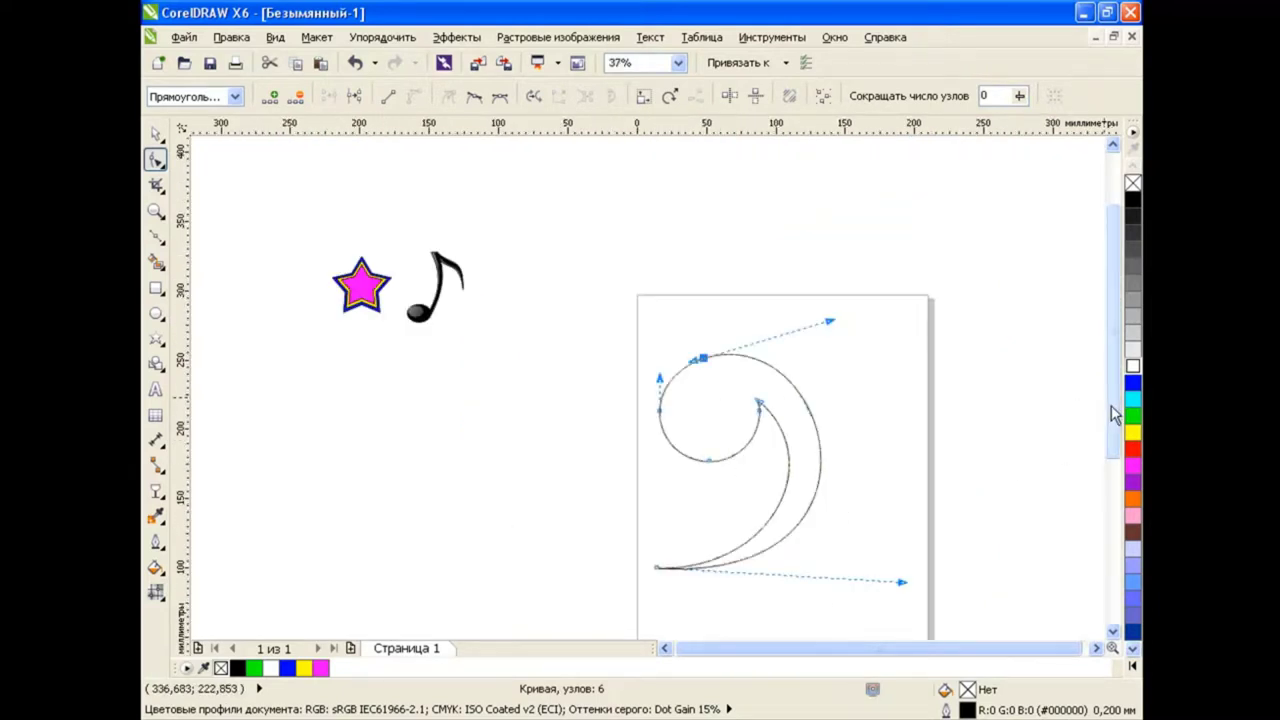
pyautogui.scroll(-3, 1115, 415)
pyautogui.hscroll(3, 700, 400)
pyautogui.hscroll(-2, 194, 194)
pyautogui.press('space')
pyautogui.click(437, 357)
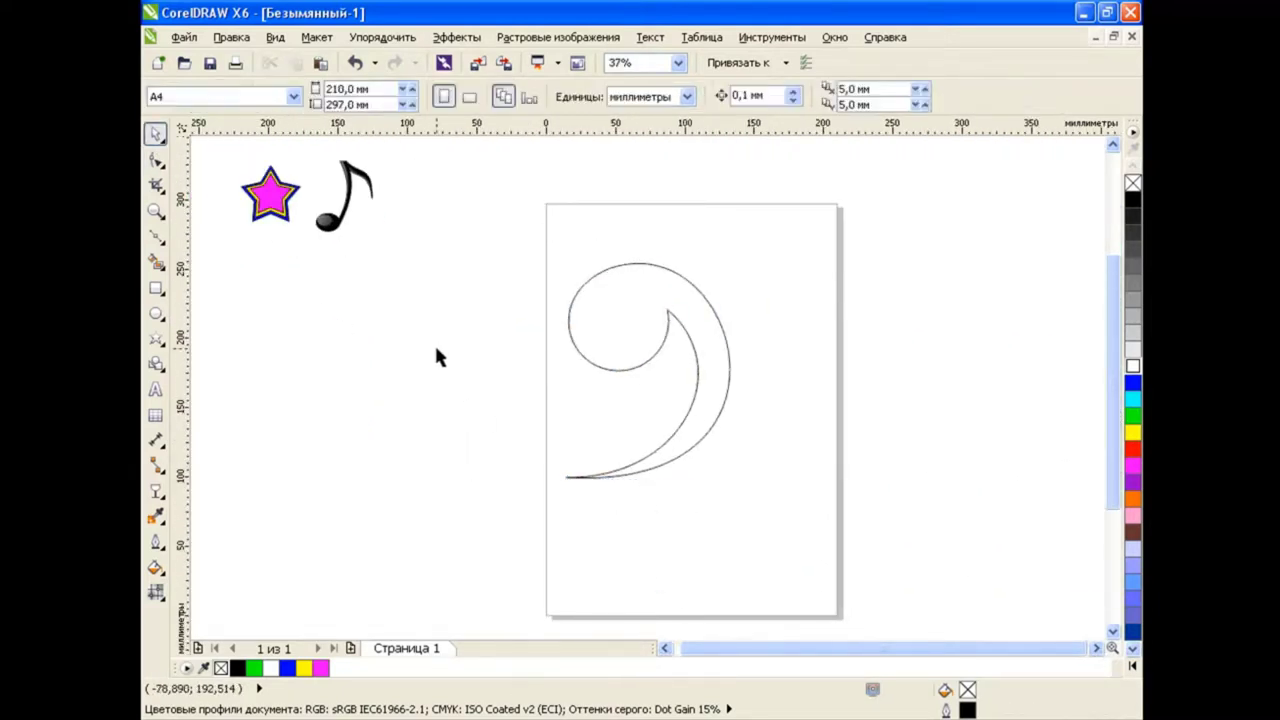
pyautogui.press('Tab')
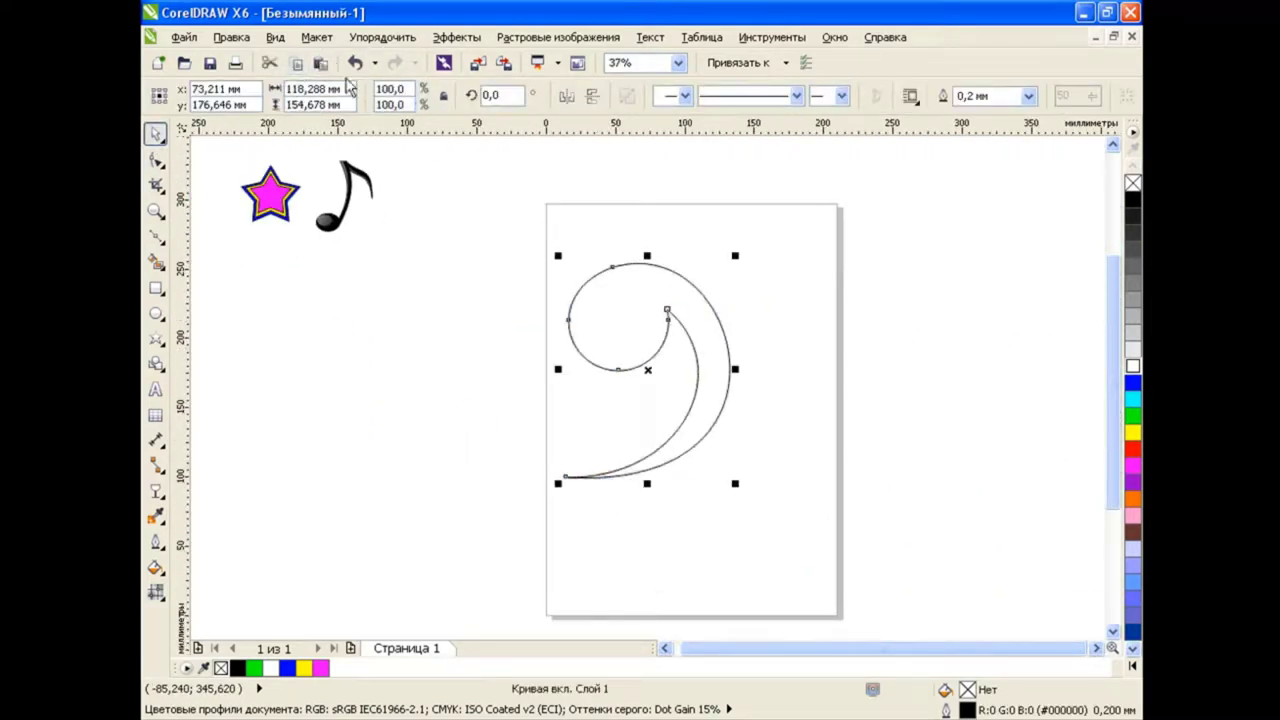
# Make an 88.8% scaled copy of the hook and reposition its bottom and top nodes.
pyautogui.moveTo(735, 256); pyautogui.dragTo(728, 258)
pyautogui.hotkey('shift', 'F2')
pyautogui.press('F10')
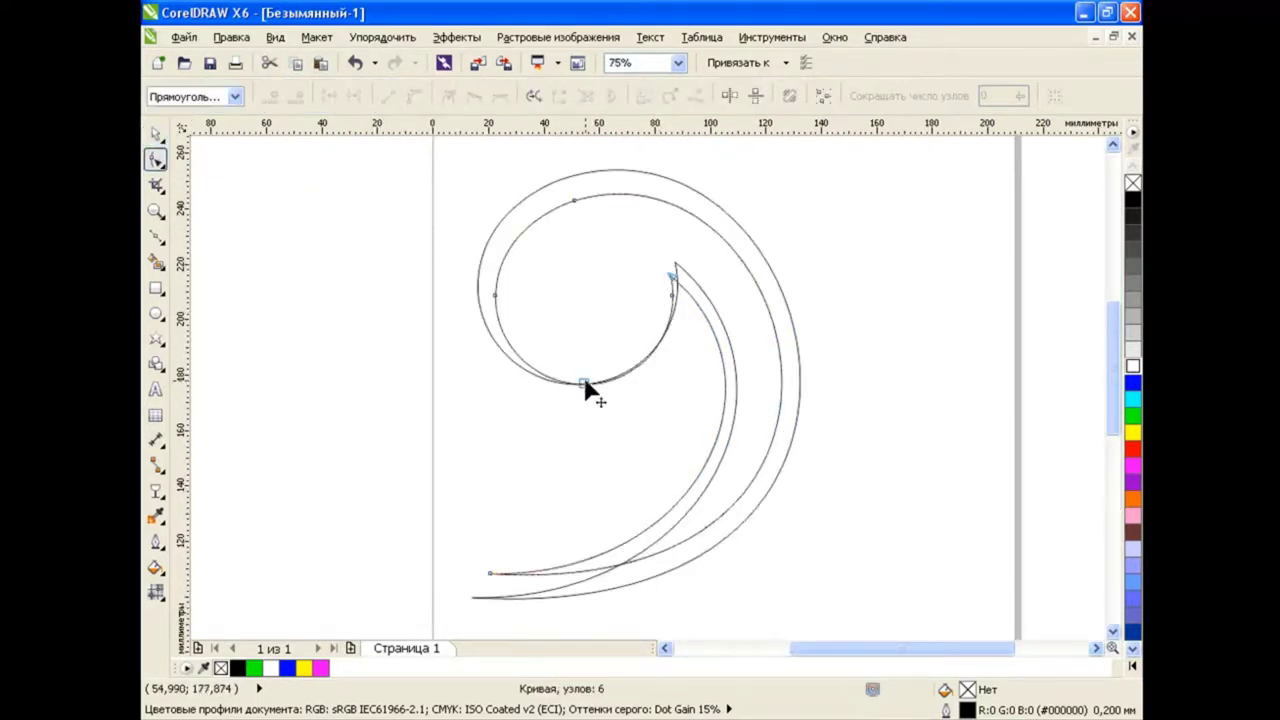
pyautogui.moveTo(585, 385); pyautogui.dragTo(494, 286)
pyautogui.moveTo(676, 281); pyautogui.dragTo(690, 273)
# Reshape the inner copy's tip by raising its node and adjusting nearby handles.
pyautogui.scroll(2, 722, 343)
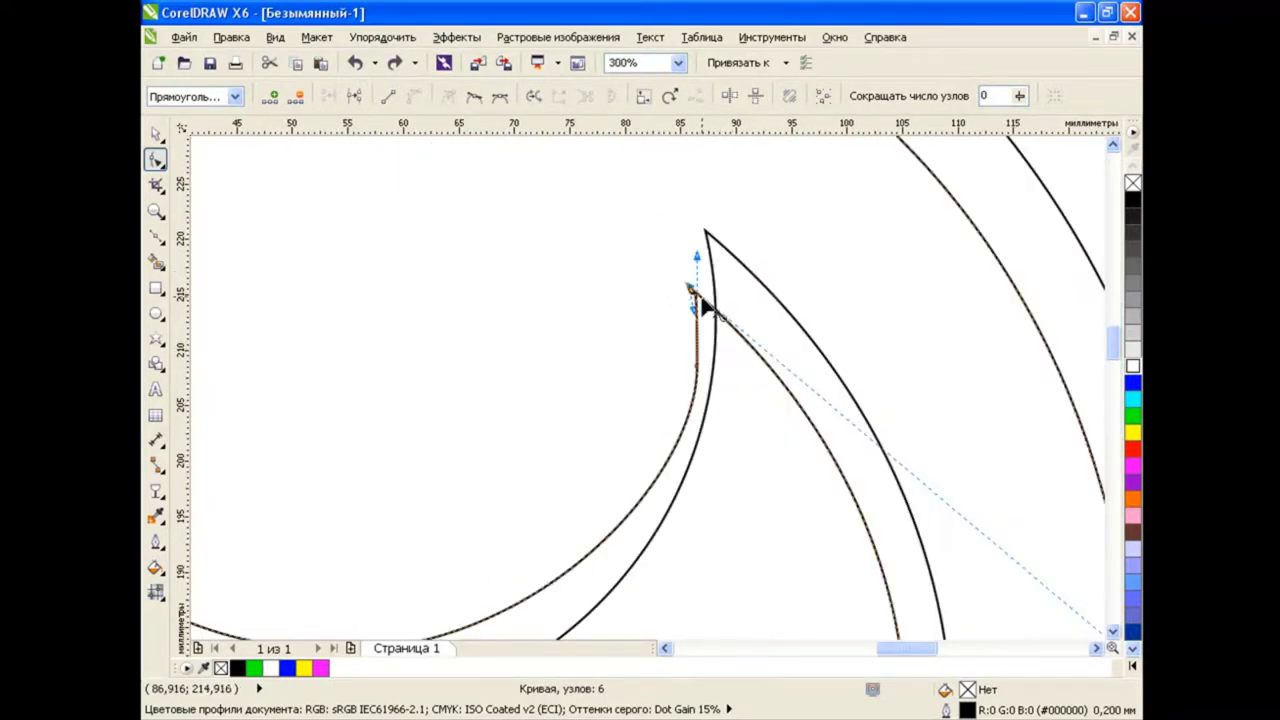
pyautogui.scroll(3, 702, 330)
pyautogui.scroll(-2, 676, 252)
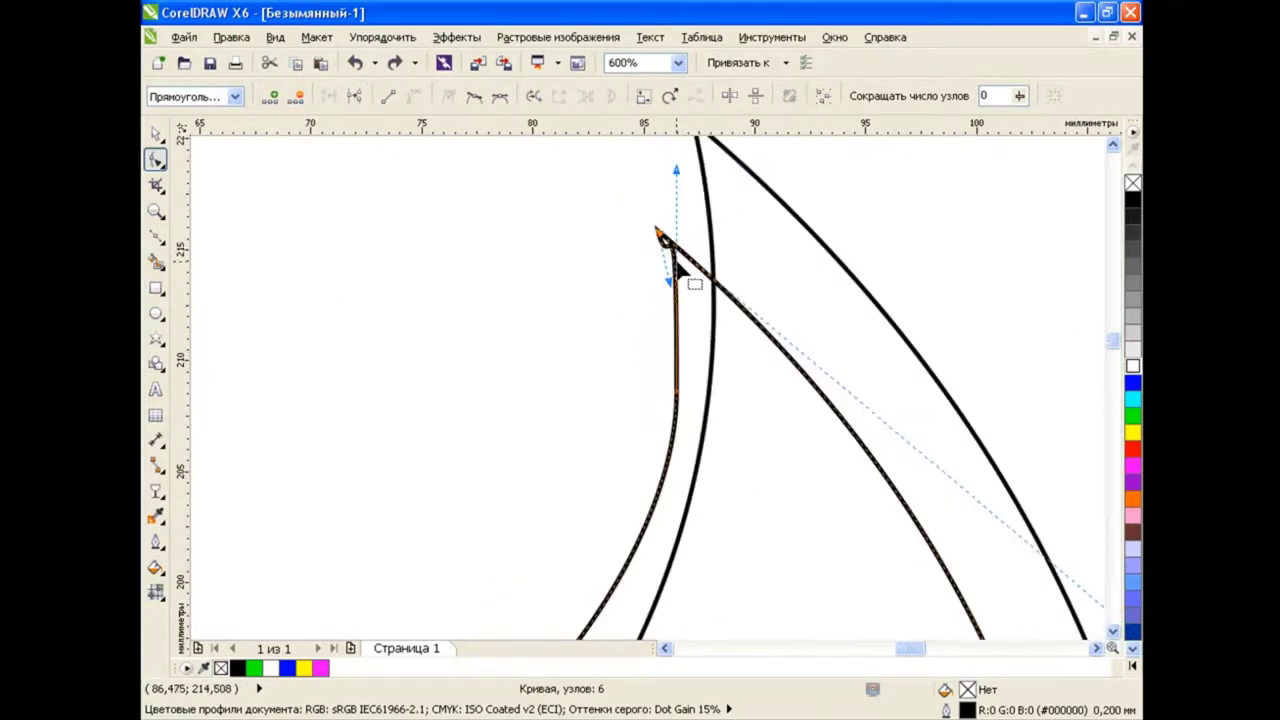
pyautogui.moveTo(678, 178); pyautogui.dragTo(670, 250)
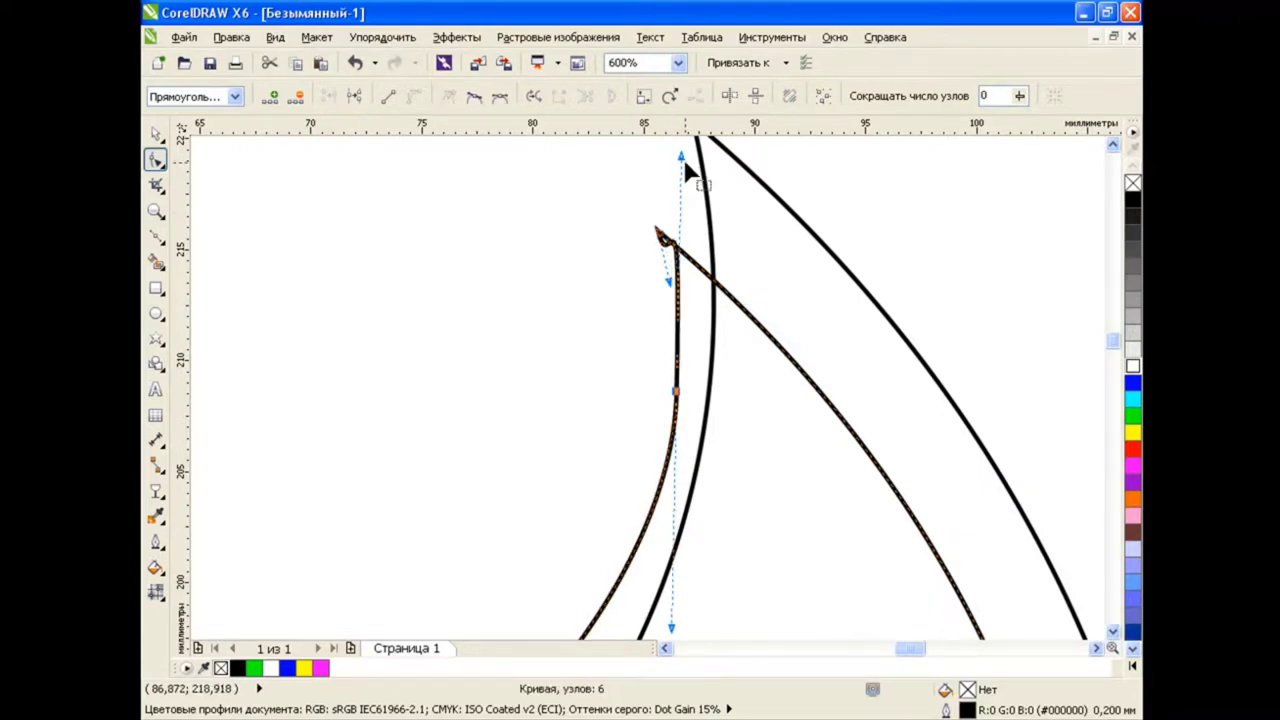
pyautogui.moveTo(685, 170); pyautogui.dragTo(675, 262)
pyautogui.scroll(-1, 771, 330)
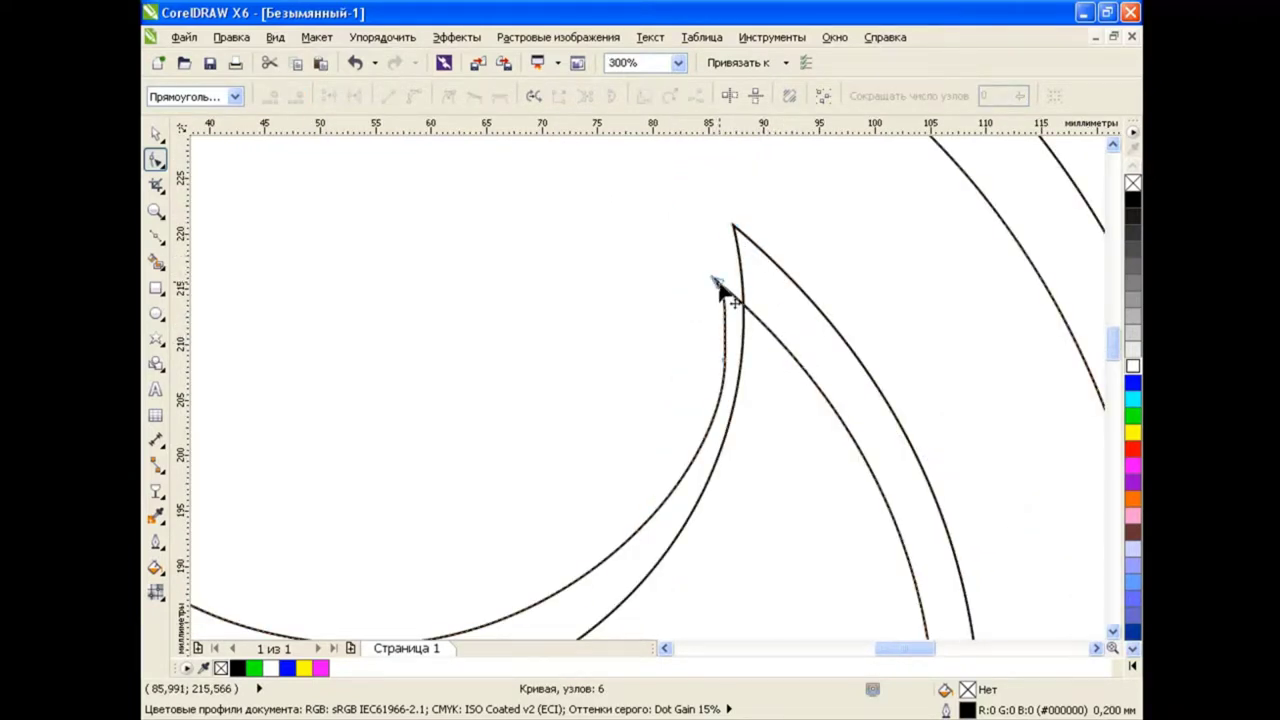
pyautogui.moveTo(714, 284); pyautogui.dragTo(714, 172)
pyautogui.scroll(-1, 748, 357)
pyautogui.click(732, 356)
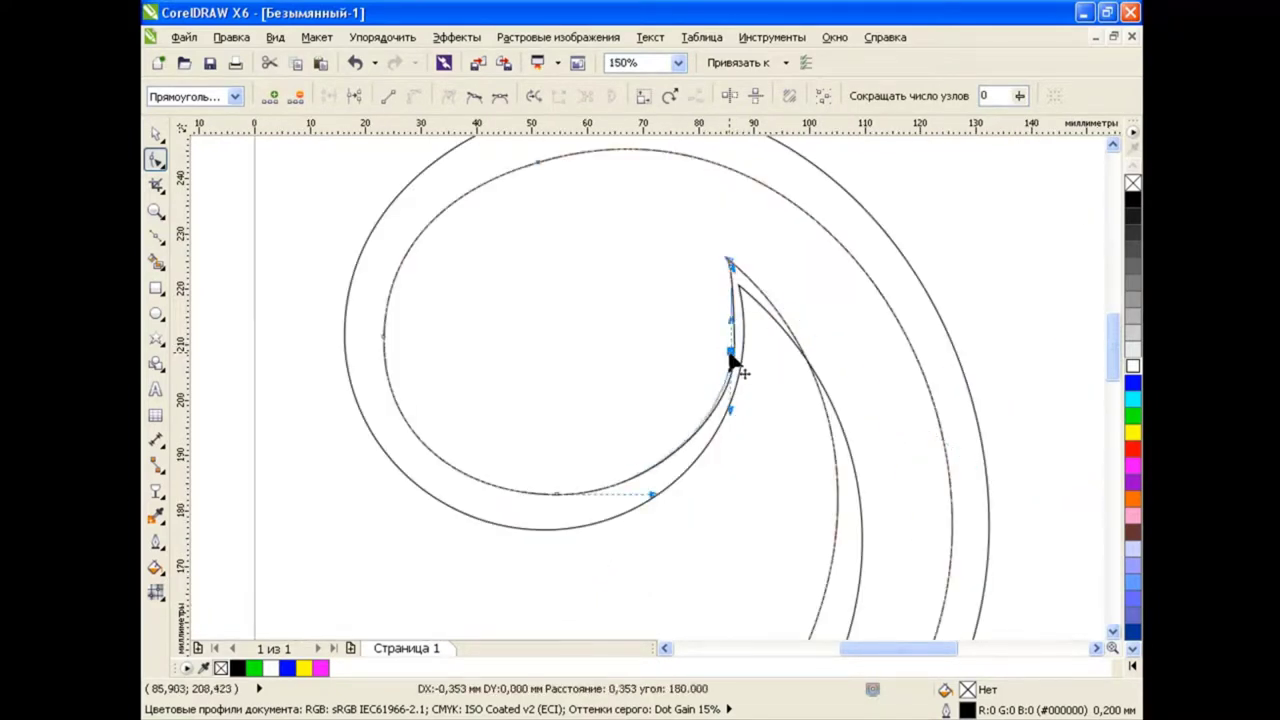
pyautogui.click(726, 262)
pyautogui.moveTo(726, 323); pyautogui.dragTo(721, 352)
pyautogui.scroll(-3, 1119, 360)
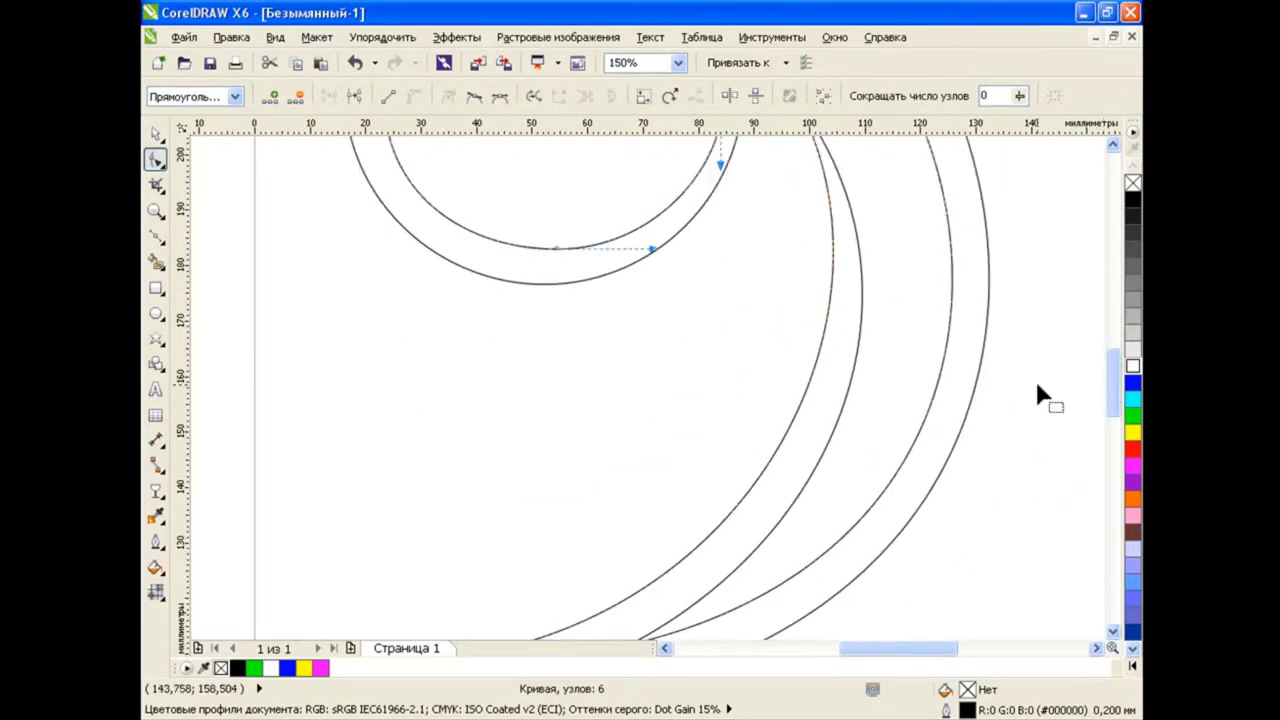
pyautogui.scroll(-1, 733, 524)
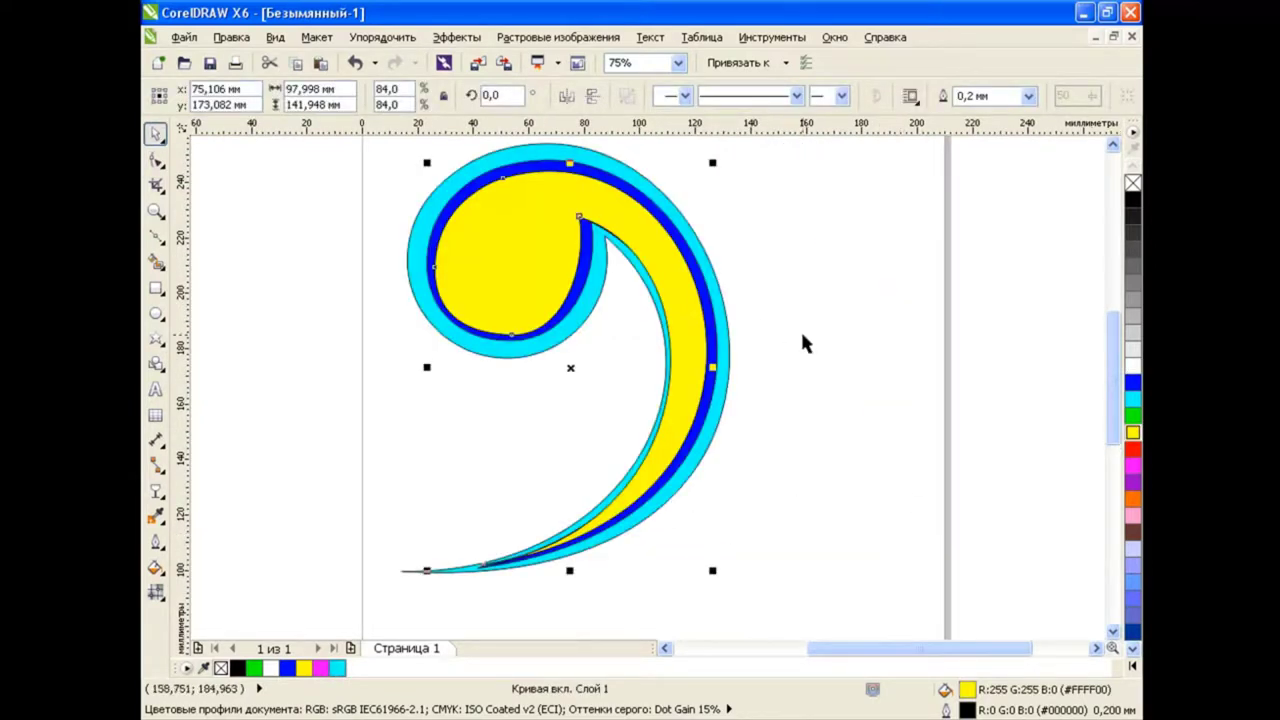
# Inspect the nodes on the yellow inner shape's left edge.
pyautogui.scroll(2, 820, 350)
pyautogui.click(885, 386)
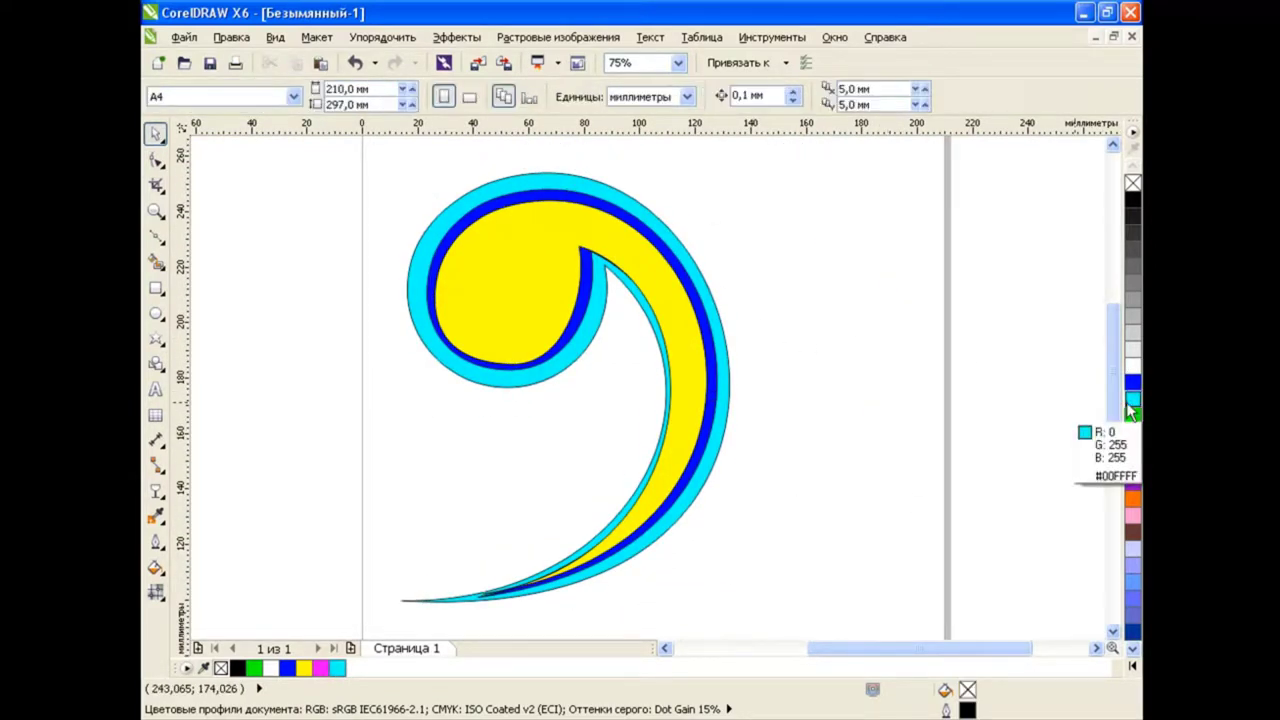
pyautogui.click(536, 265)
pyautogui.click(155, 160)
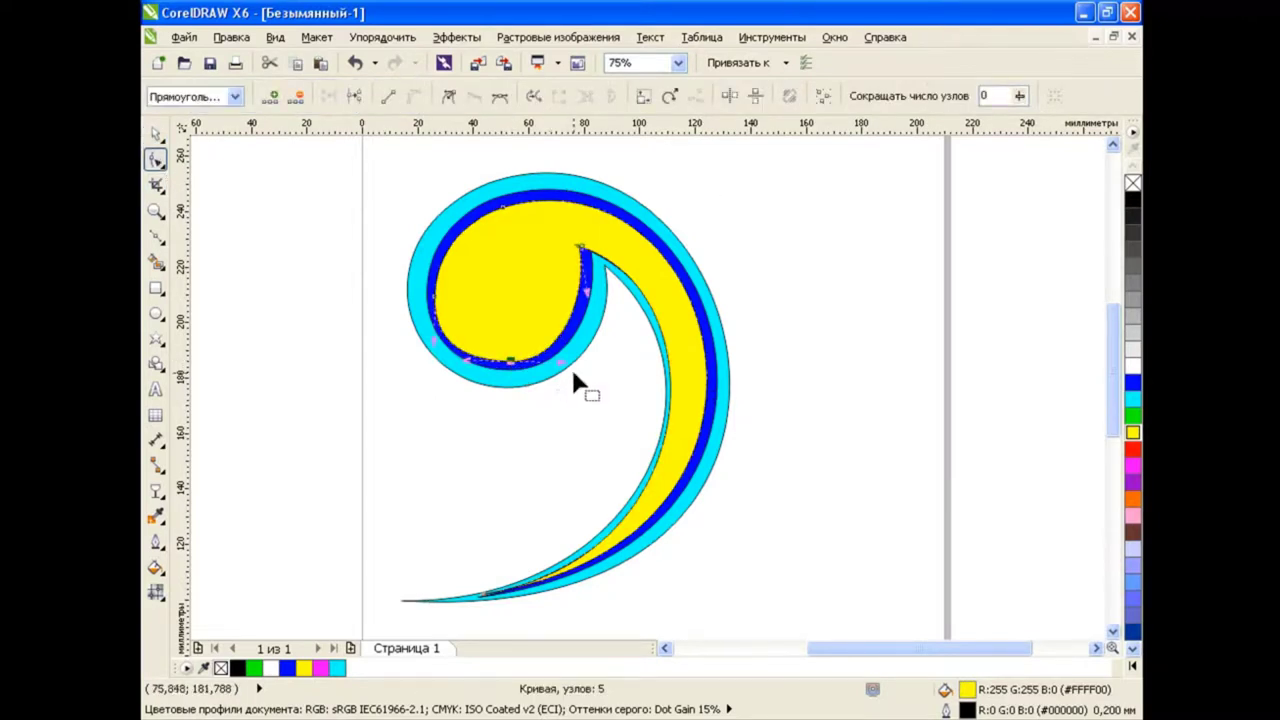
pyautogui.click(440, 293)
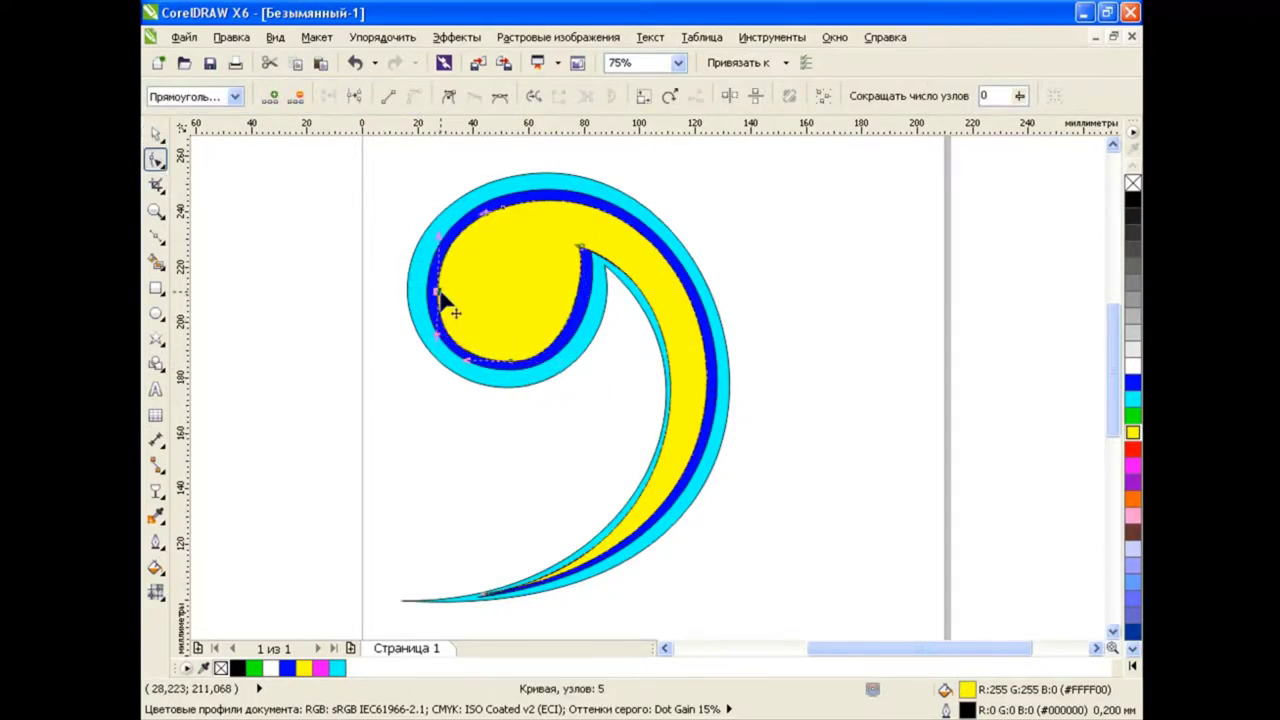
pyautogui.click(157, 134)
# Marquee-select the cyan, blue and yellow hook layers and group them.
pyautogui.scroll(-2, 348, 200)
pyautogui.moveTo(348, 200); pyautogui.dragTo(668, 632)
pyautogui.hscroll(-2, 880, 500)
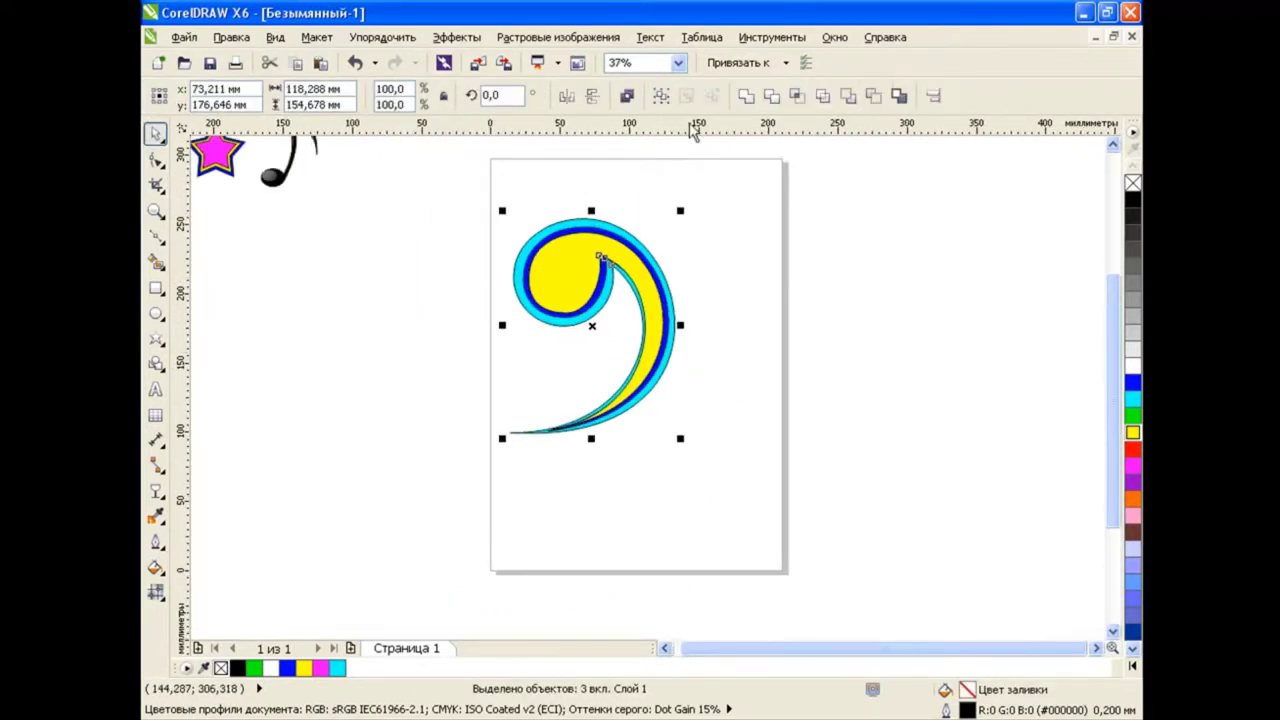
pyautogui.hotkey('ctrl', 'g')
pyautogui.scroll(1, 1096, 376)
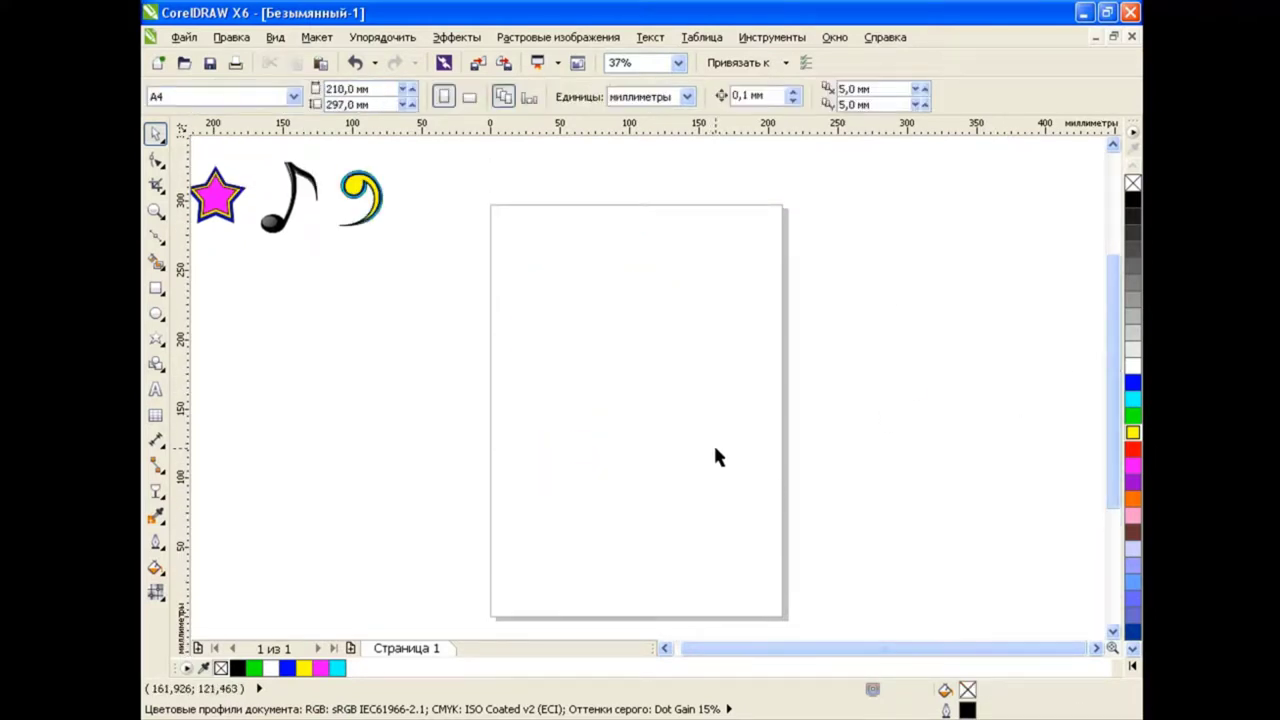
# Group the orange, purple and yellow parts of the rounded bar.
pyautogui.moveTo(543, 248); pyautogui.dragTo(728, 600)
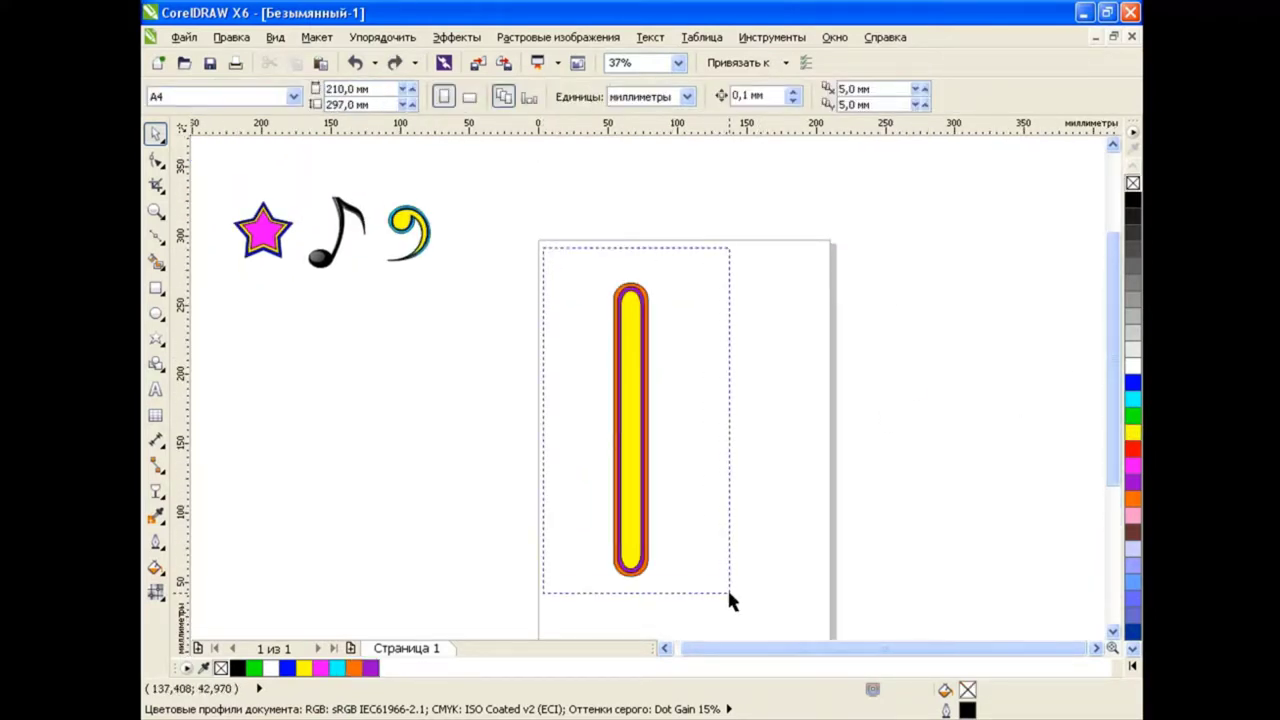
pyautogui.click(670, 100)
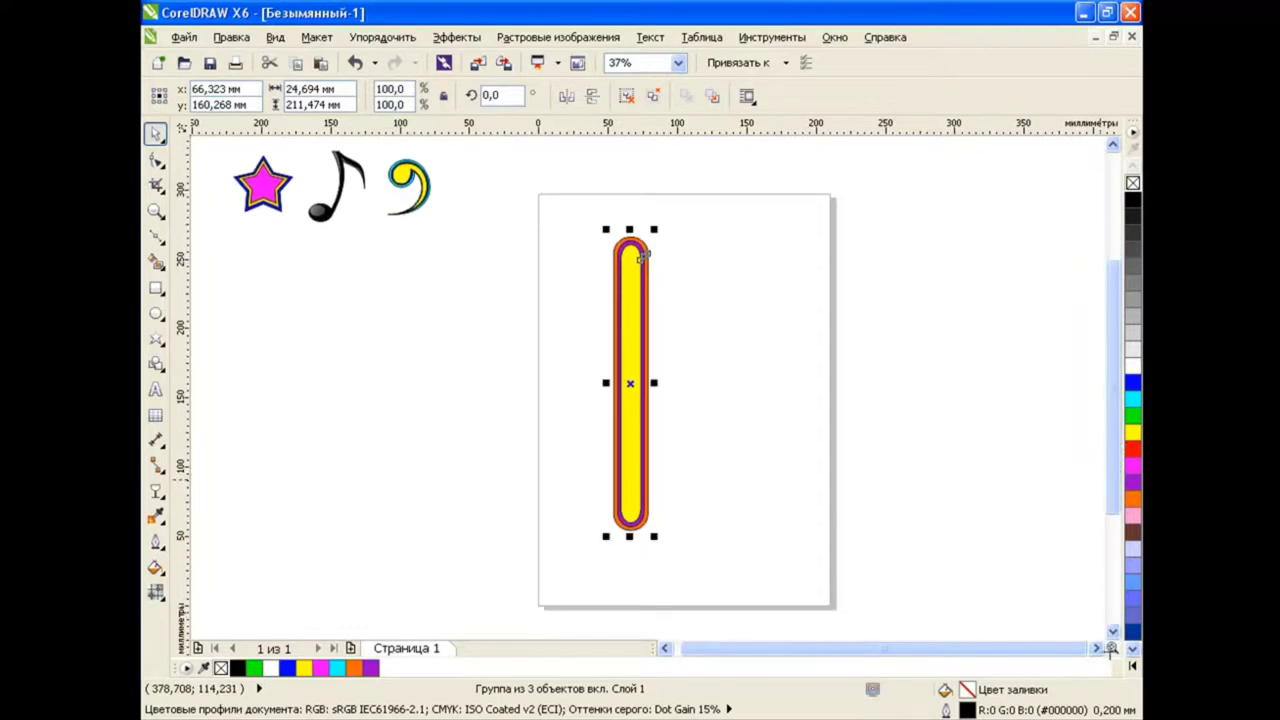
pyautogui.click(883, 450)
# Shrink the bar group and move it beside the hook at the top left.
pyautogui.moveTo(466, 216); pyautogui.dragTo(650, 575)
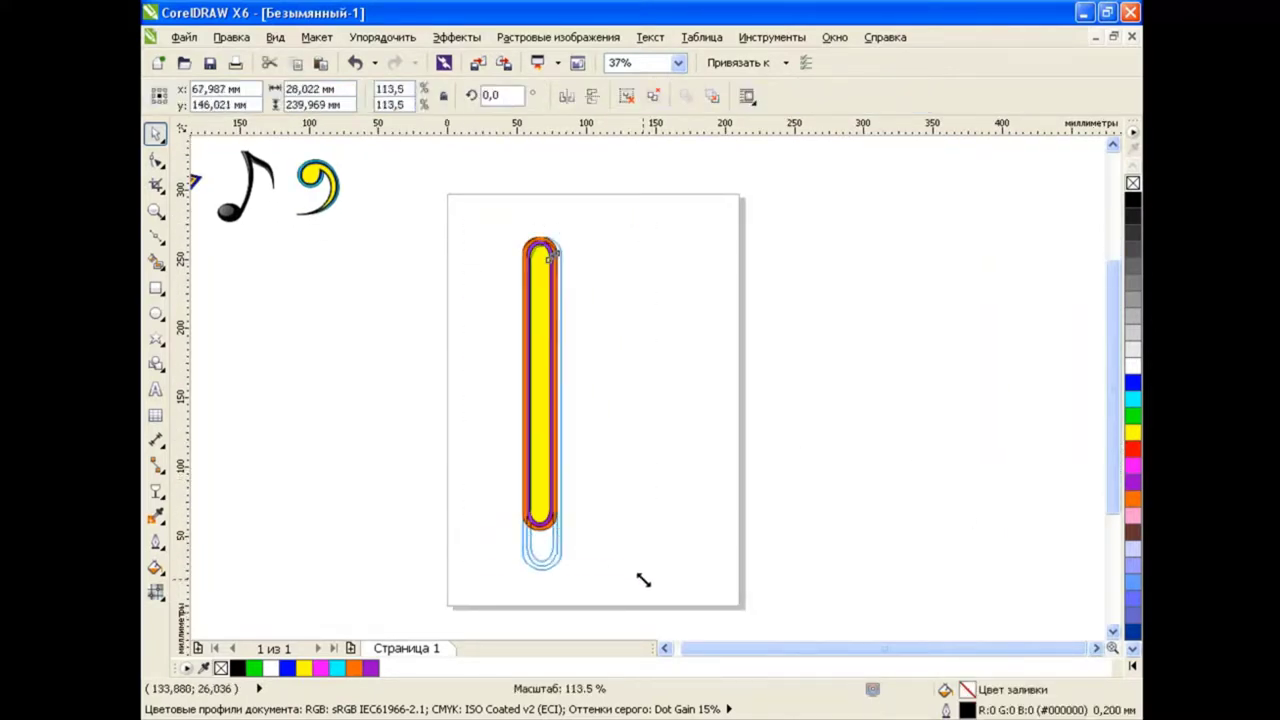
pyautogui.moveTo(566, 534); pyautogui.dragTo(640, 580)
pyautogui.moveTo(534, 408); pyautogui.dragTo(596, 394)
pyautogui.click(707, 375)
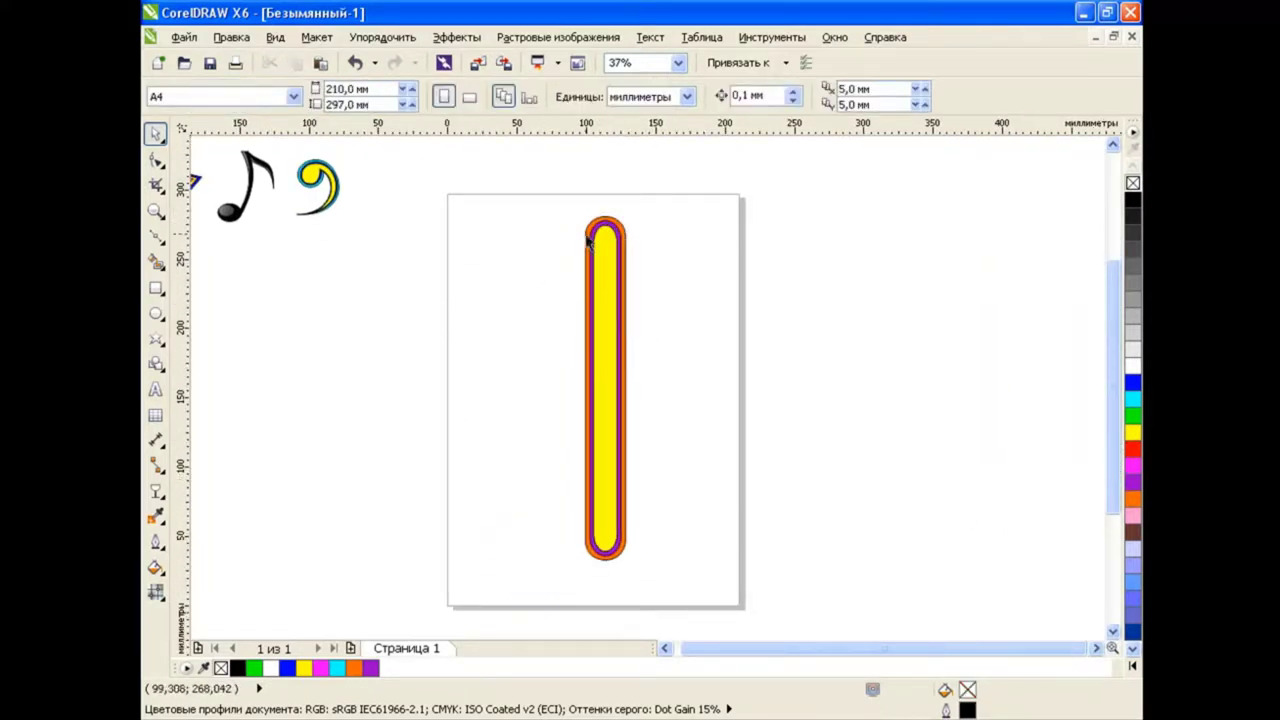
pyautogui.moveTo(613, 308); pyautogui.dragTo(611, 303)
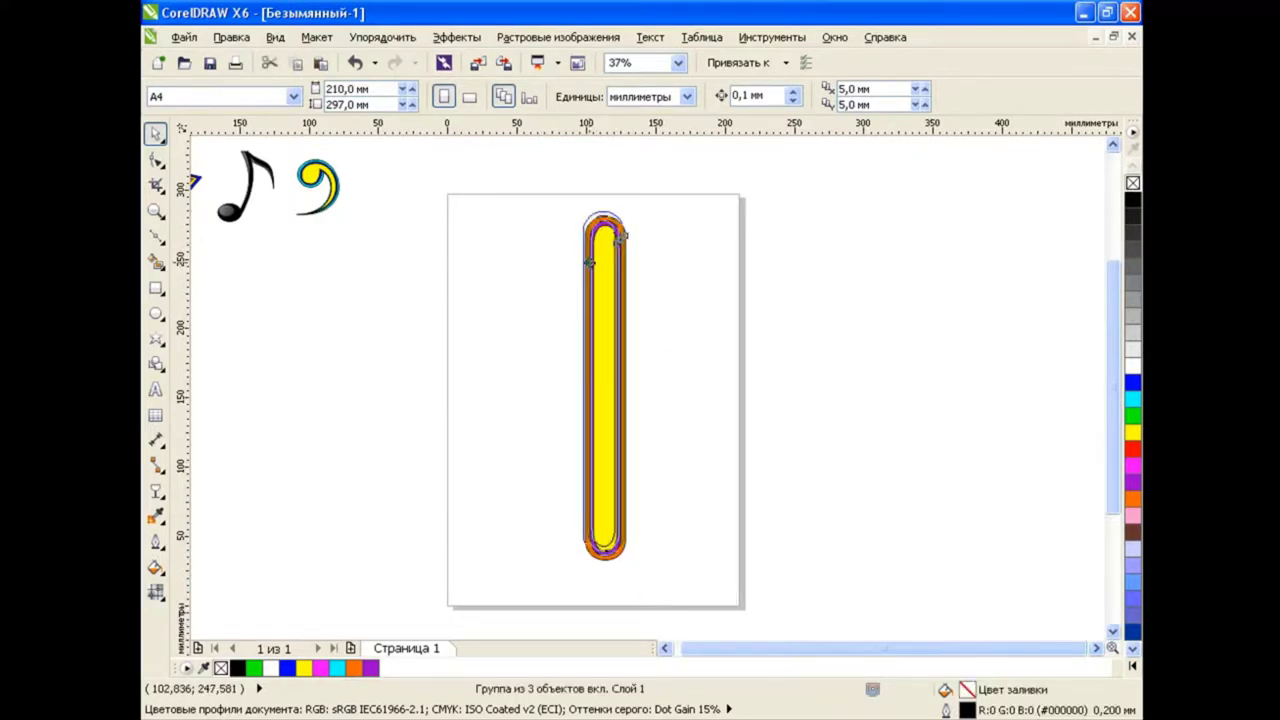
pyautogui.click(715, 350)
pyautogui.click(608, 240)
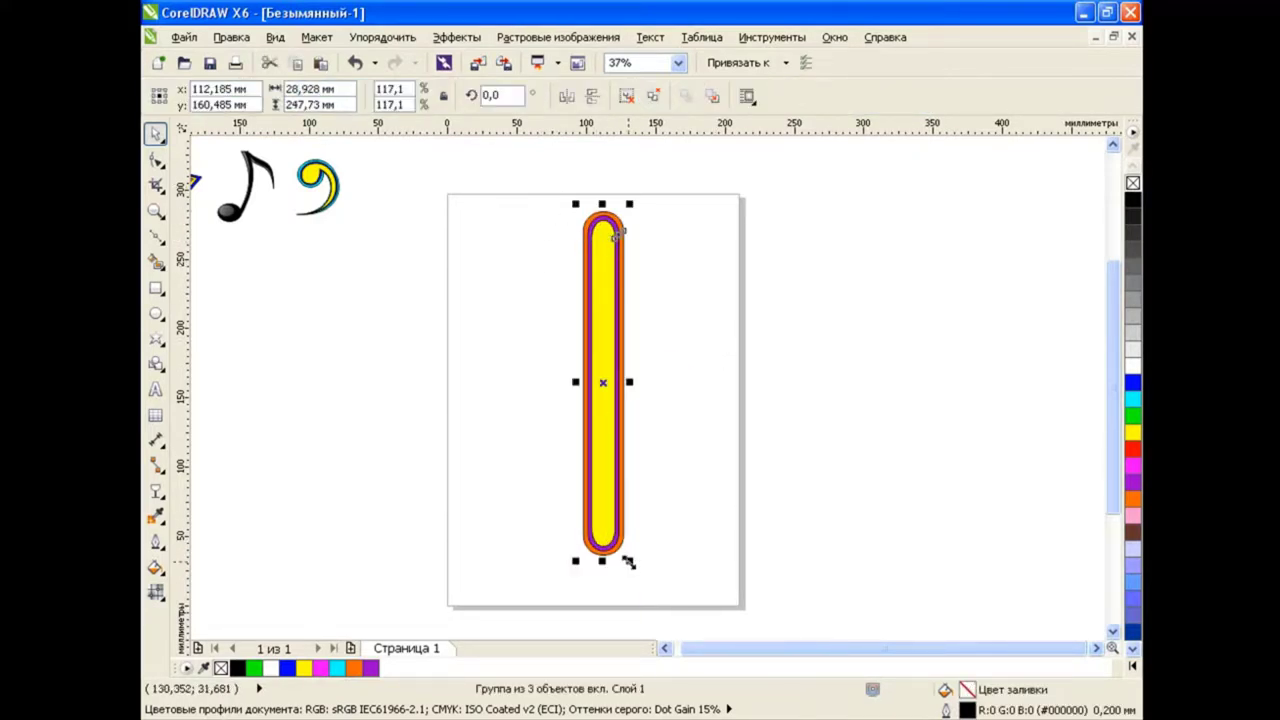
pyautogui.moveTo(628, 562); pyautogui.dragTo(600, 316)
pyautogui.moveTo(586, 257); pyautogui.dragTo(360, 195)
pyautogui.click(745, 362)
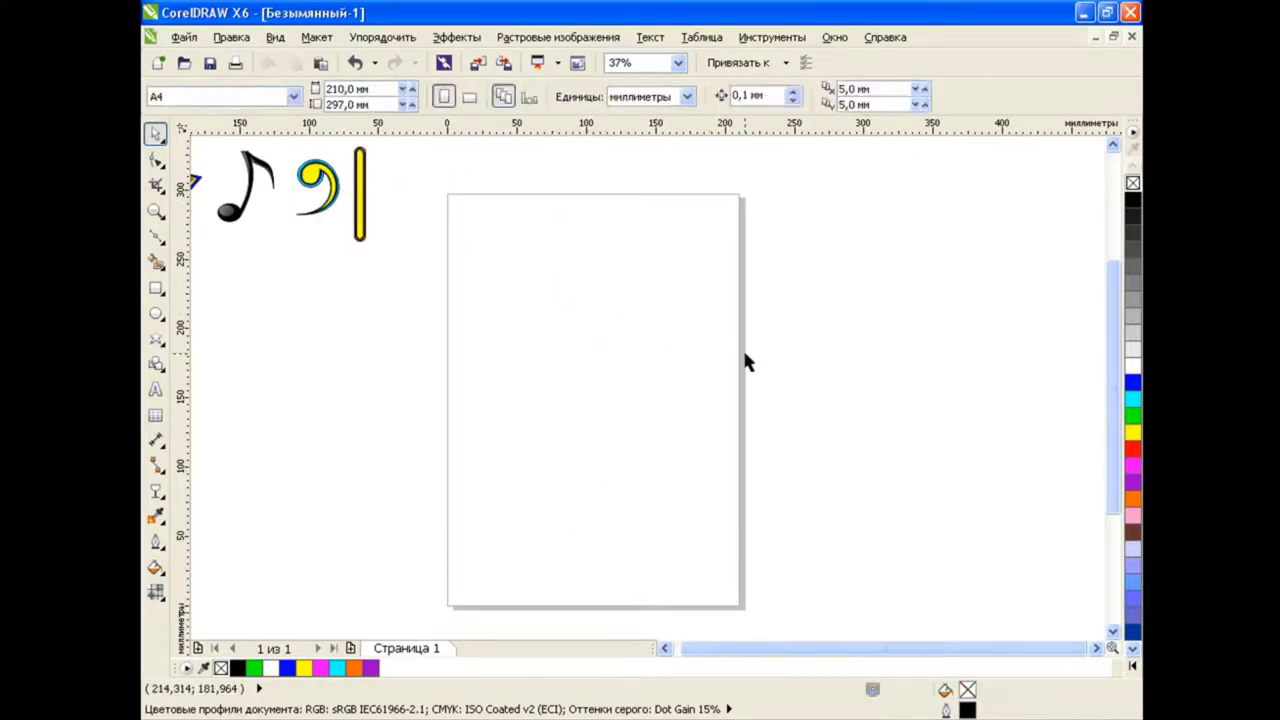
# Draw a large blue circle with a smaller white concentric circle inside.
pyautogui.click(155, 313)
pyautogui.moveTo(515, 265); pyautogui.dragTo(740, 435)
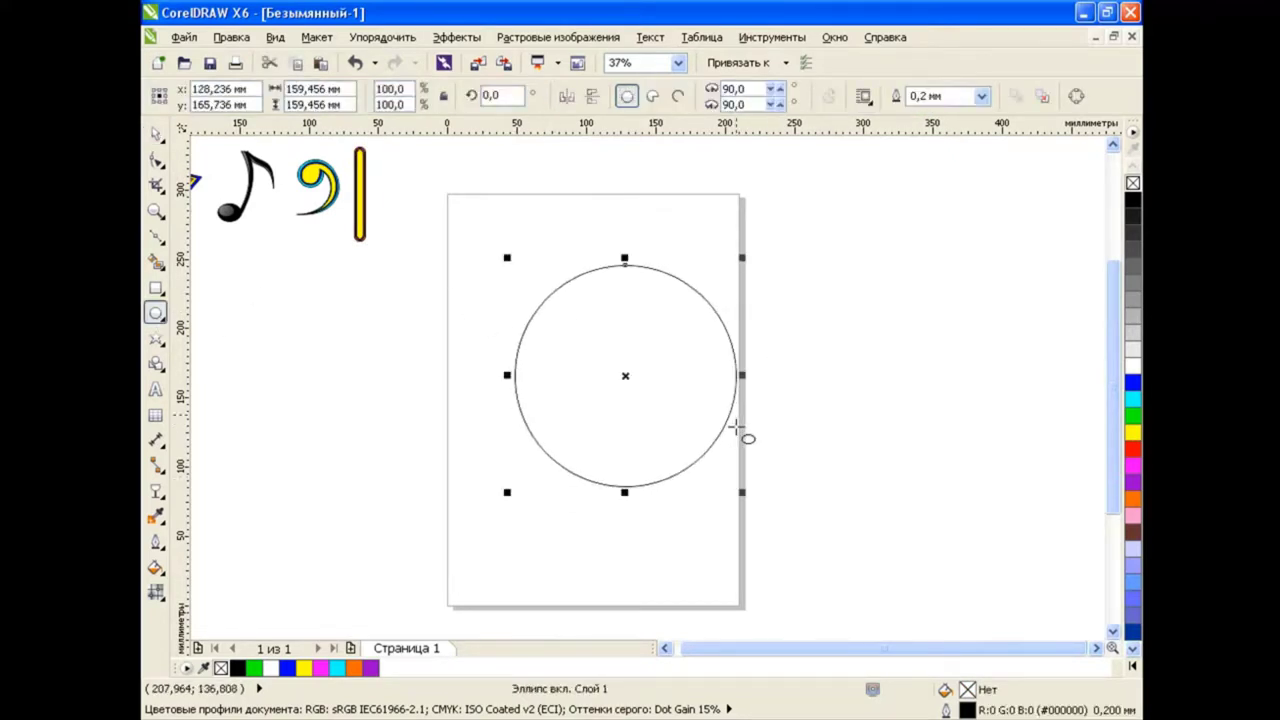
pyautogui.moveTo(741, 257); pyautogui.dragTo(682, 317)
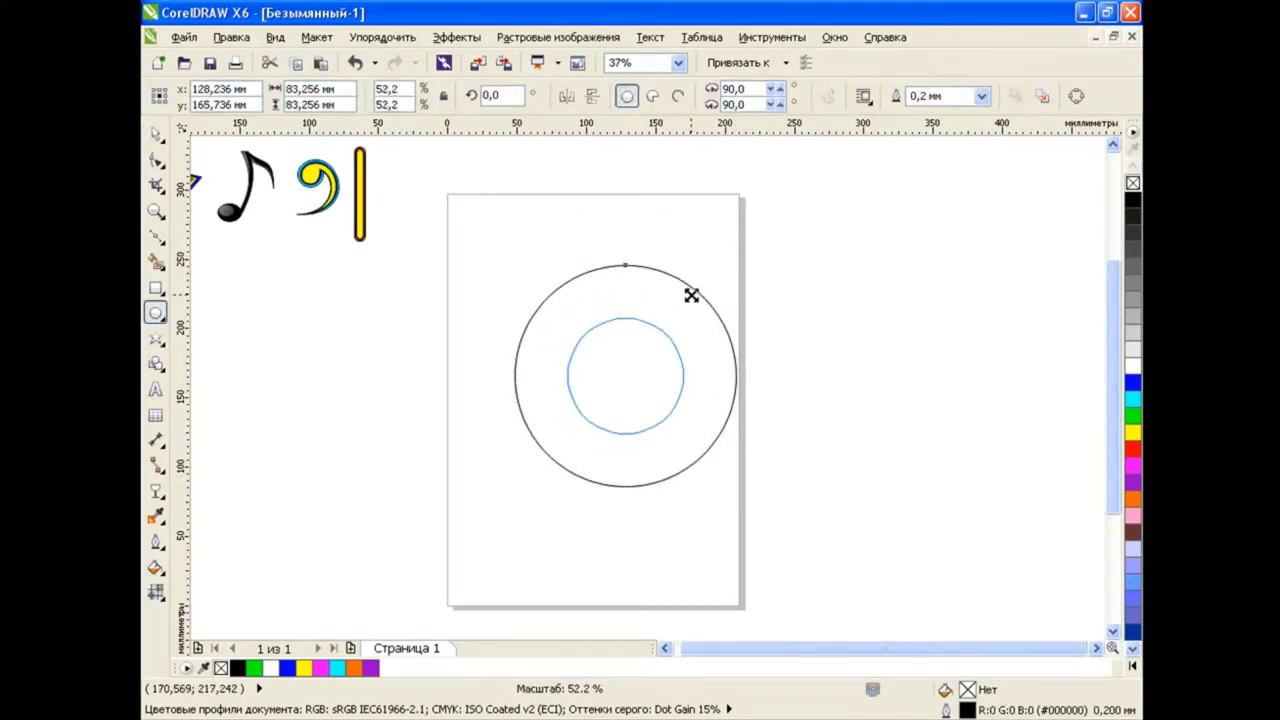
pyautogui.click(155, 133)
pyautogui.click(389, 308)
pyautogui.click(656, 291)
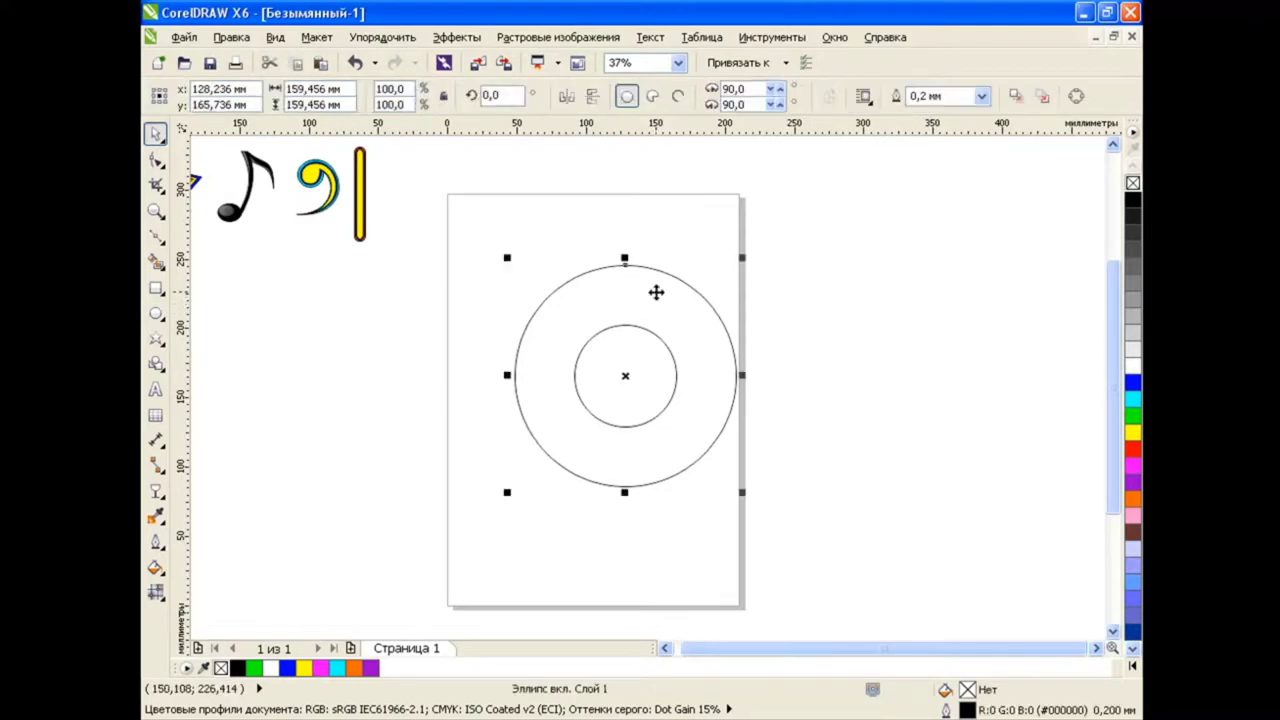
pyautogui.click(1130, 388)
pyautogui.click(676, 385)
pyautogui.click(1133, 365)
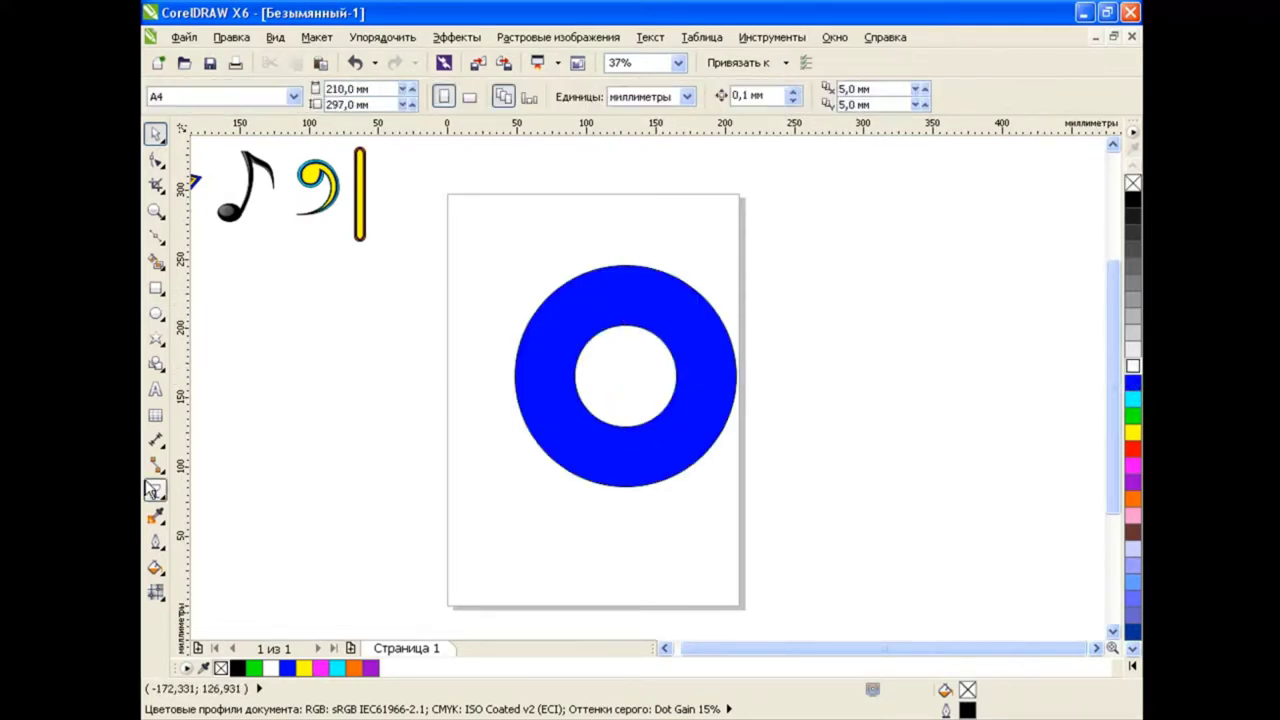
# Blend the white inner circle into the blue circle using 5 steps.
pyautogui.click(156, 491)
pyautogui.moveTo(677, 366); pyautogui.dragTo(707, 370)
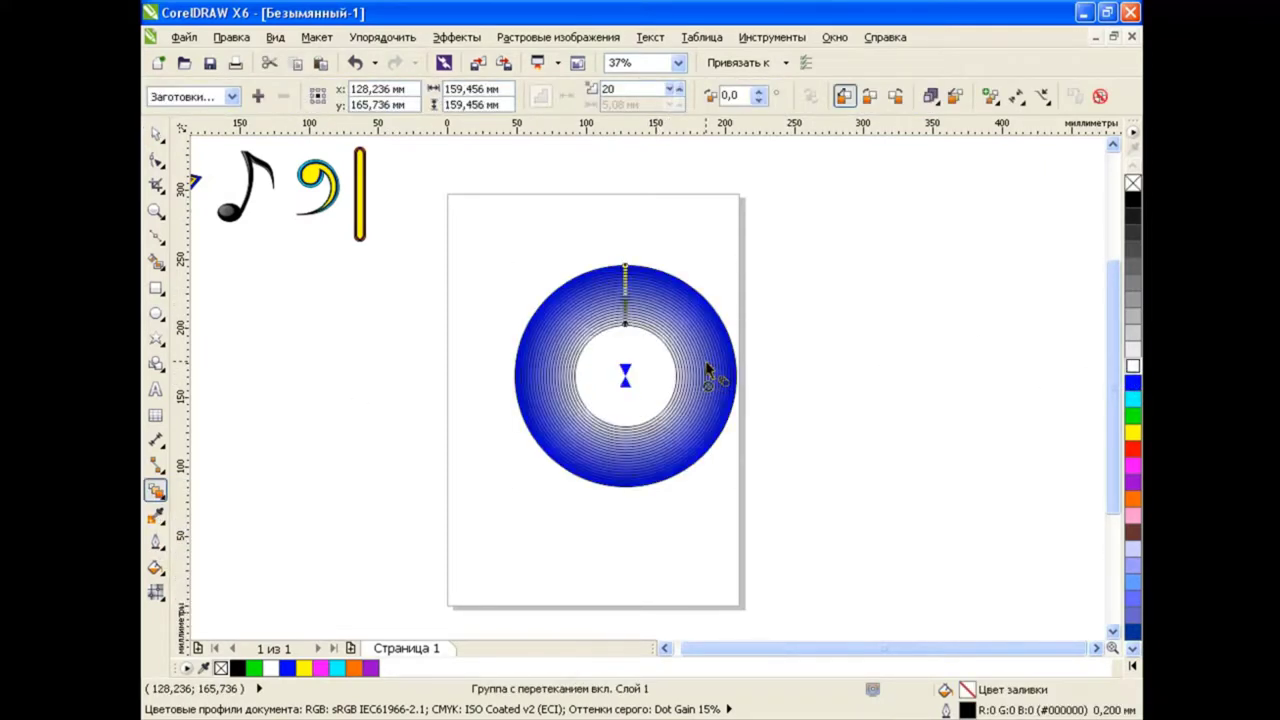
pyautogui.doubleClick(628, 88)
pyautogui.write('5')
pyautogui.press('Return')
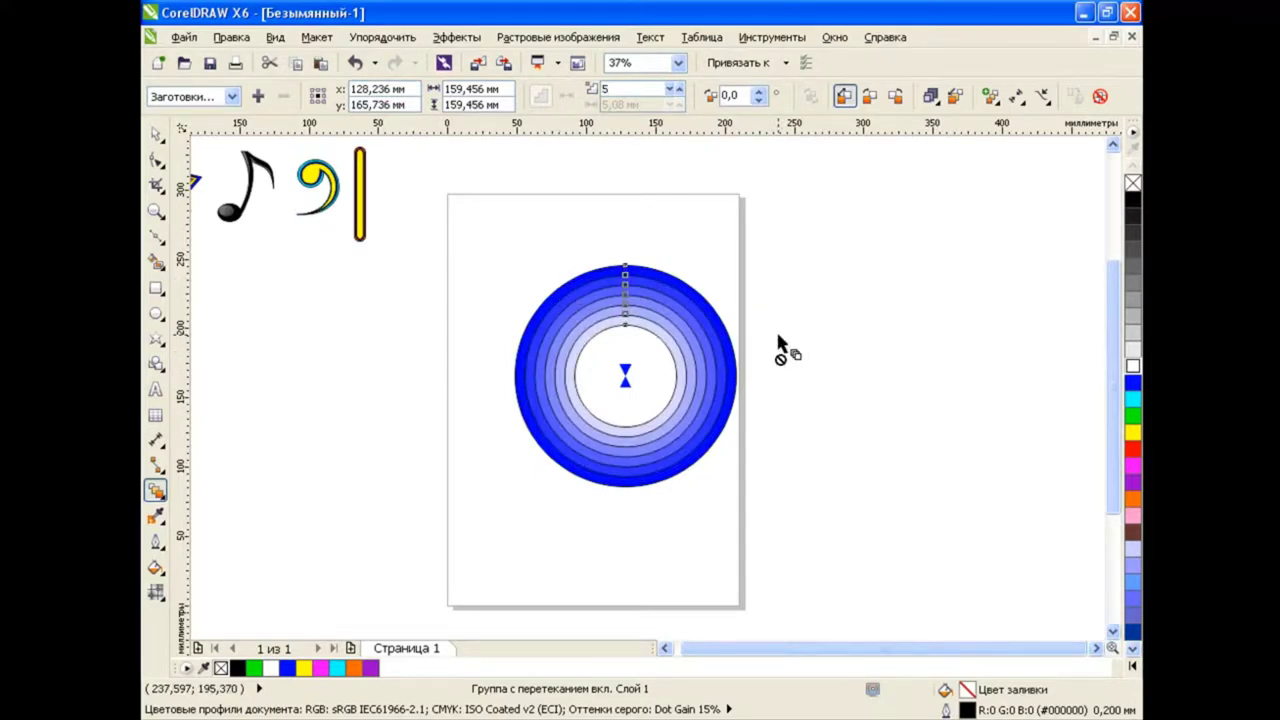
# Scale the blend, move it off-page beside the bar, and save as коллаж.cdr.
pyautogui.click(155, 133)
pyautogui.click(309, 314)
pyautogui.click(682, 364)
pyautogui.moveTo(742, 487); pyautogui.dragTo(614, 358)
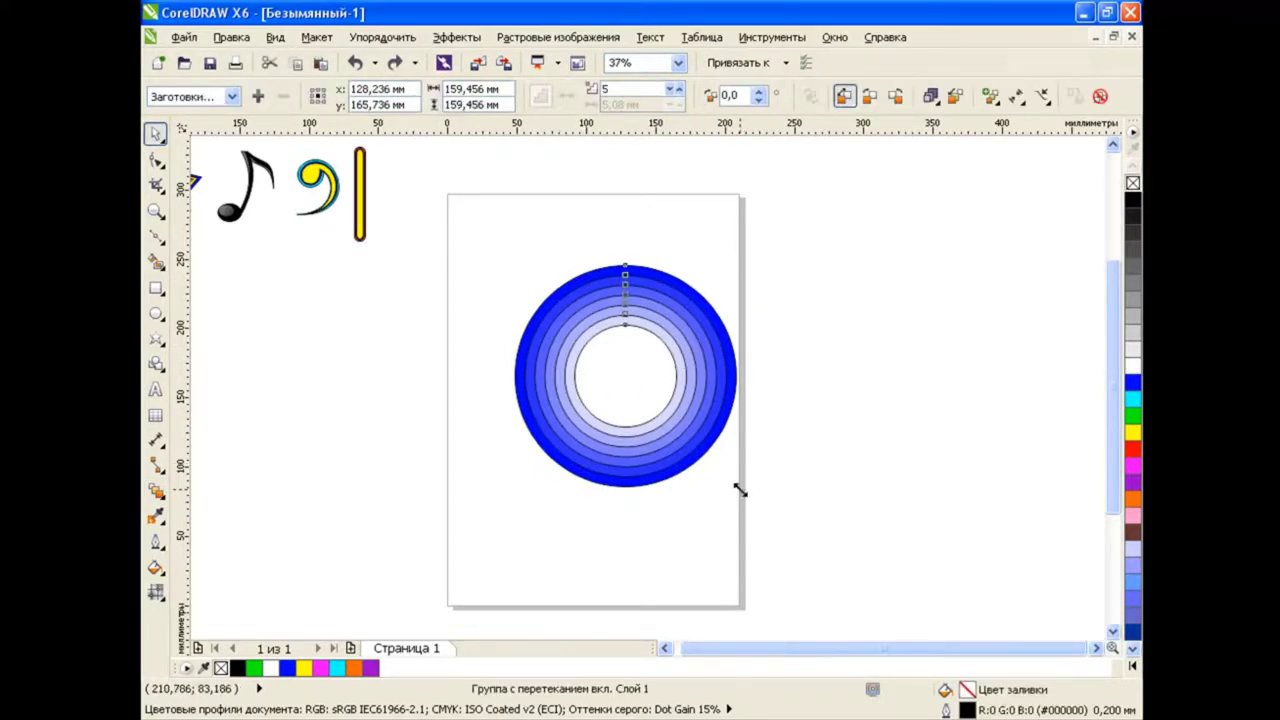
pyautogui.moveTo(566, 309); pyautogui.dragTo(427, 190)
pyautogui.moveTo(810, 648)
pyautogui.mouseDown()
pyautogui.moveTo(800, 652)
pyautogui.moveTo(837, 654)
pyautogui.mouseUp()
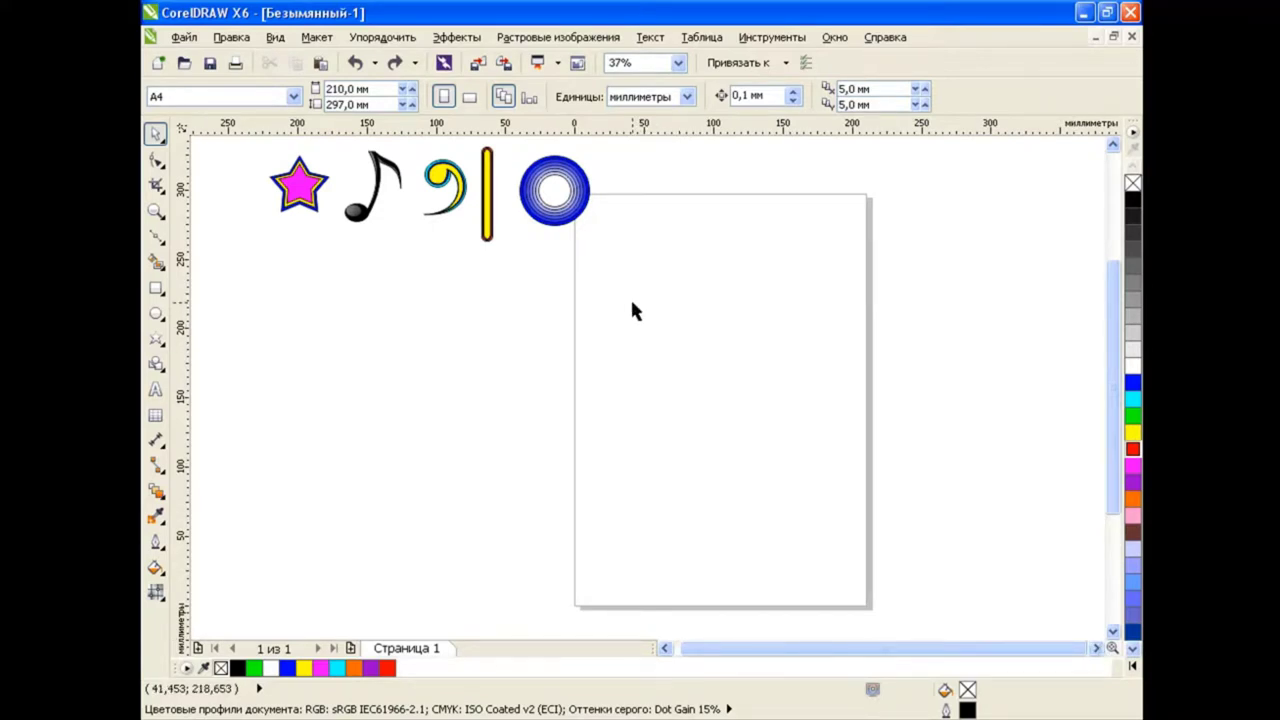
pyautogui.hotkey('ctrl', 's')
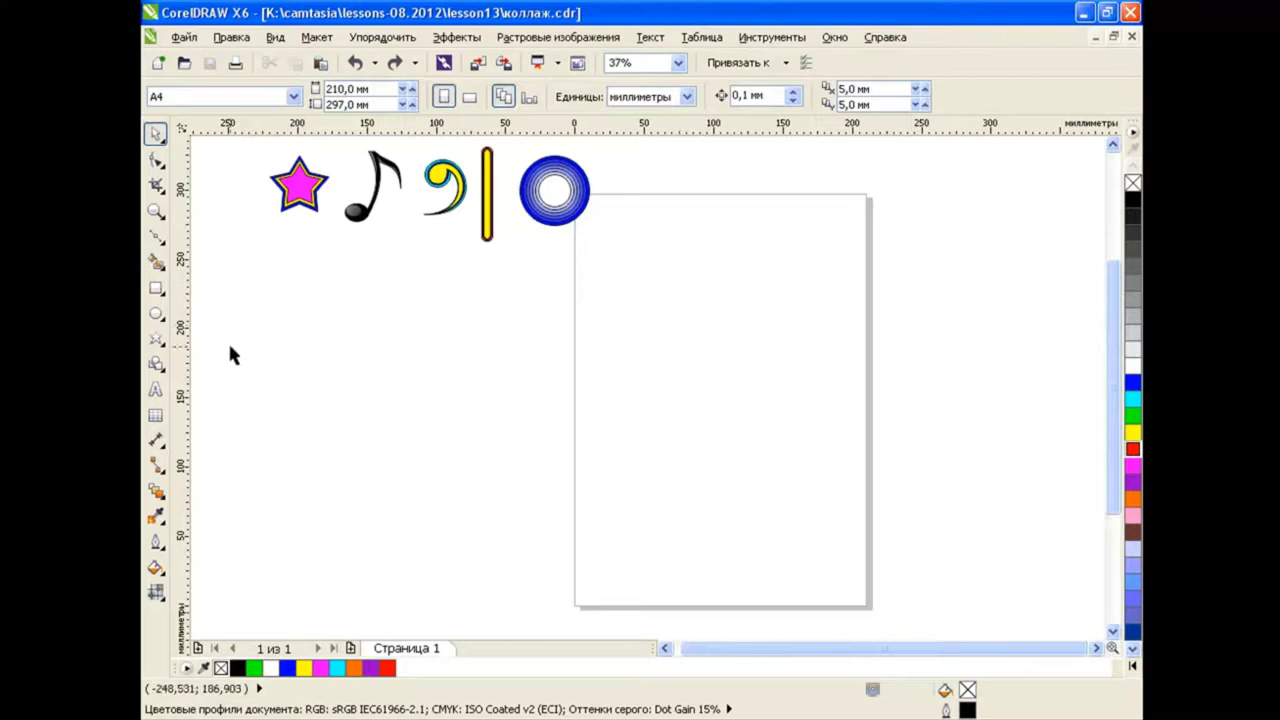
# Draw a large circle centred on the page with a 77.8% concentric inner copy.
pyautogui.click(155, 313)
pyautogui.moveTo(578, 292)
pyautogui.mouseDown()
pyautogui.moveTo(808, 506)
pyautogui.moveTo(866, 582)
pyautogui.mouseUp()
pyautogui.moveTo(722, 440)
pyautogui.mouseDown()
pyautogui.moveTo(704, 401)
pyautogui.moveTo(664, 394)
pyautogui.mouseUp()
pyautogui.hscroll(3, 1057, 651)
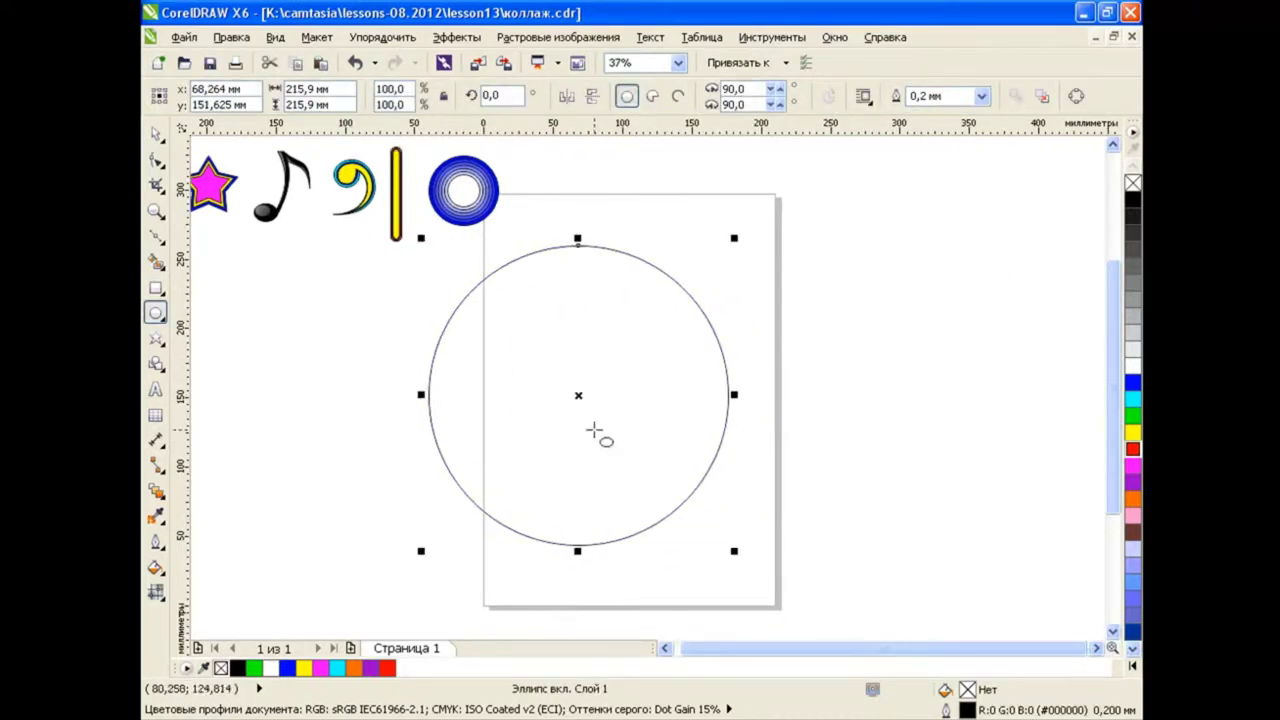
pyautogui.moveTo(594, 430); pyautogui.dragTo(640, 430)
pyautogui.click(875, 390)
pyautogui.press('space')
pyautogui.click(660, 343)
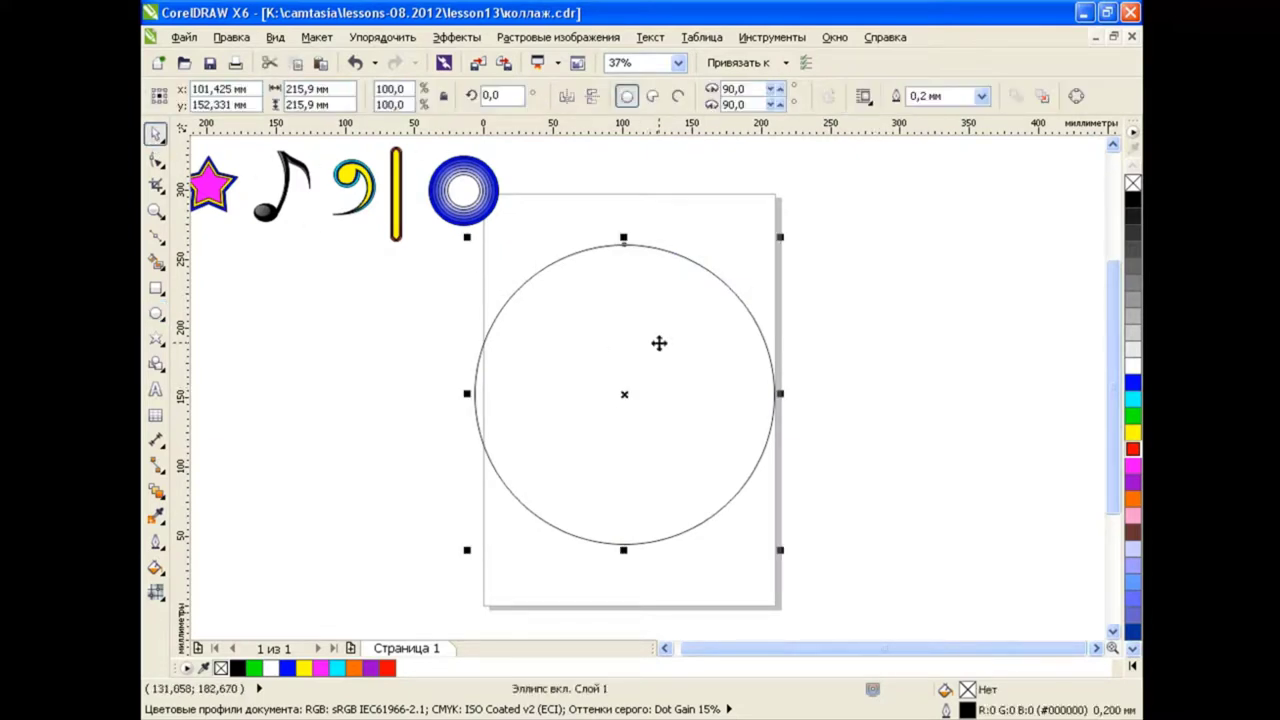
pyautogui.moveTo(782, 238); pyautogui.dragTo(748, 253)
# Smart Fill the ring between the two circles with dark grey #333333.
pyautogui.click(155, 260)
pyautogui.click(401, 96)
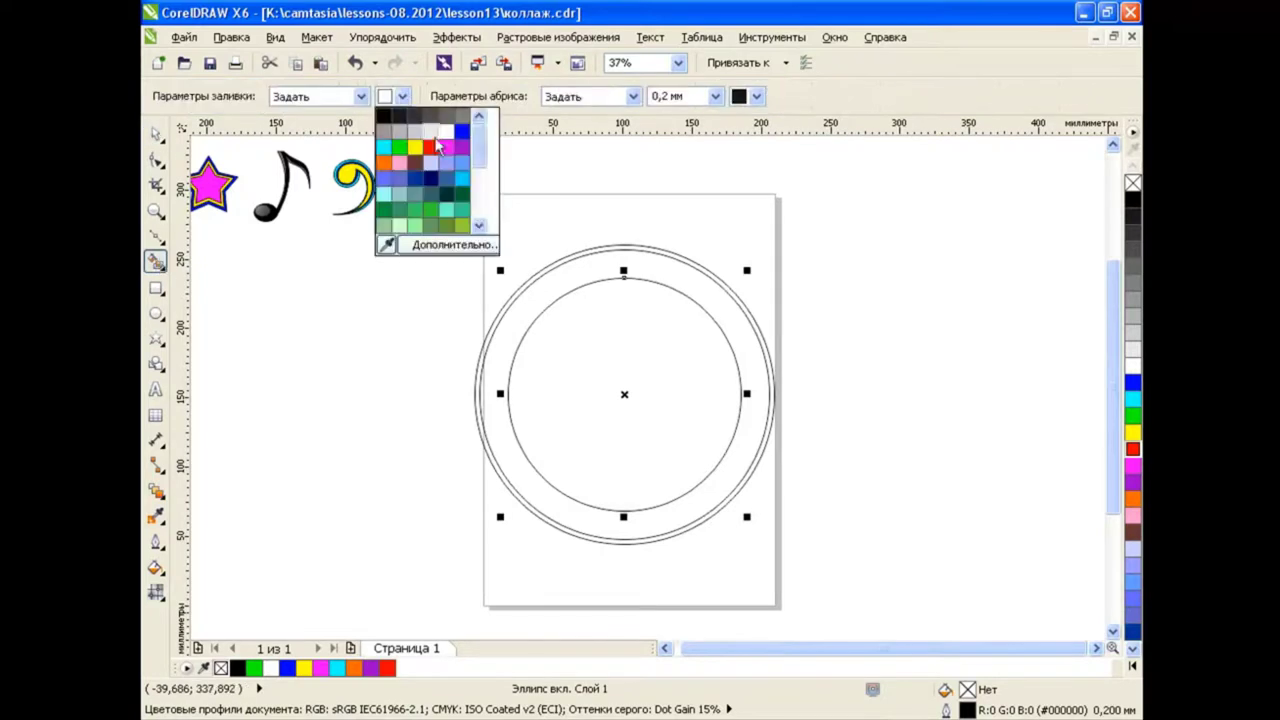
pyautogui.click(406, 118)
pyautogui.click(550, 292)
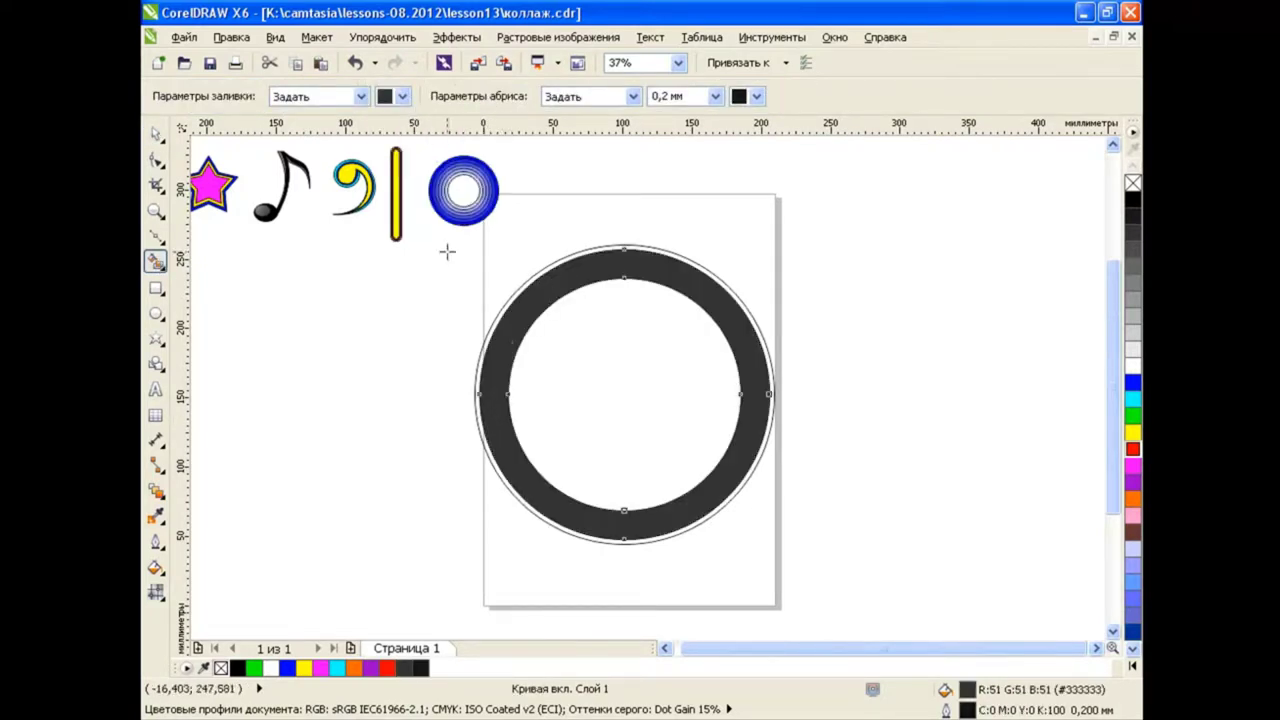
# Fill the outer circle black and select the dark grey ring.
pyautogui.press('space')
pyautogui.press('Escape')
pyautogui.press('Tab')
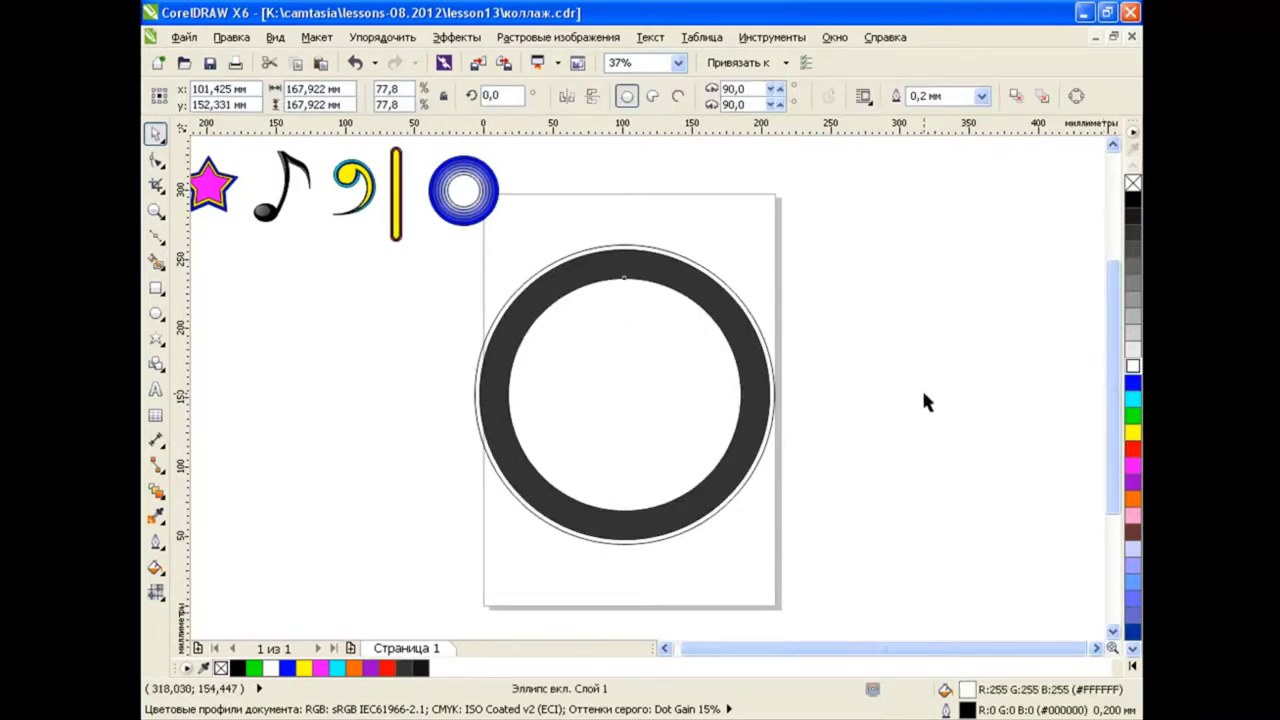
pyautogui.click(925, 400)
pyautogui.click(585, 538)
pyautogui.click(1137, 212)
pyautogui.click(929, 351)
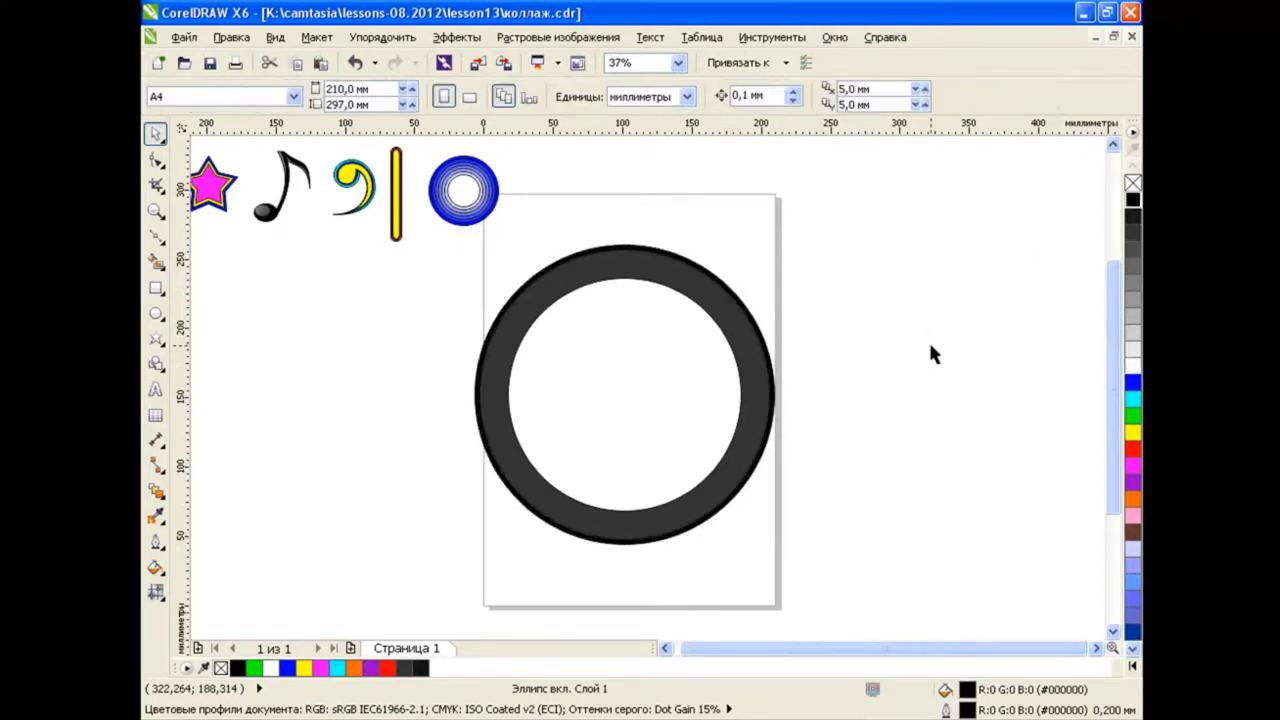
pyautogui.click(676, 514)
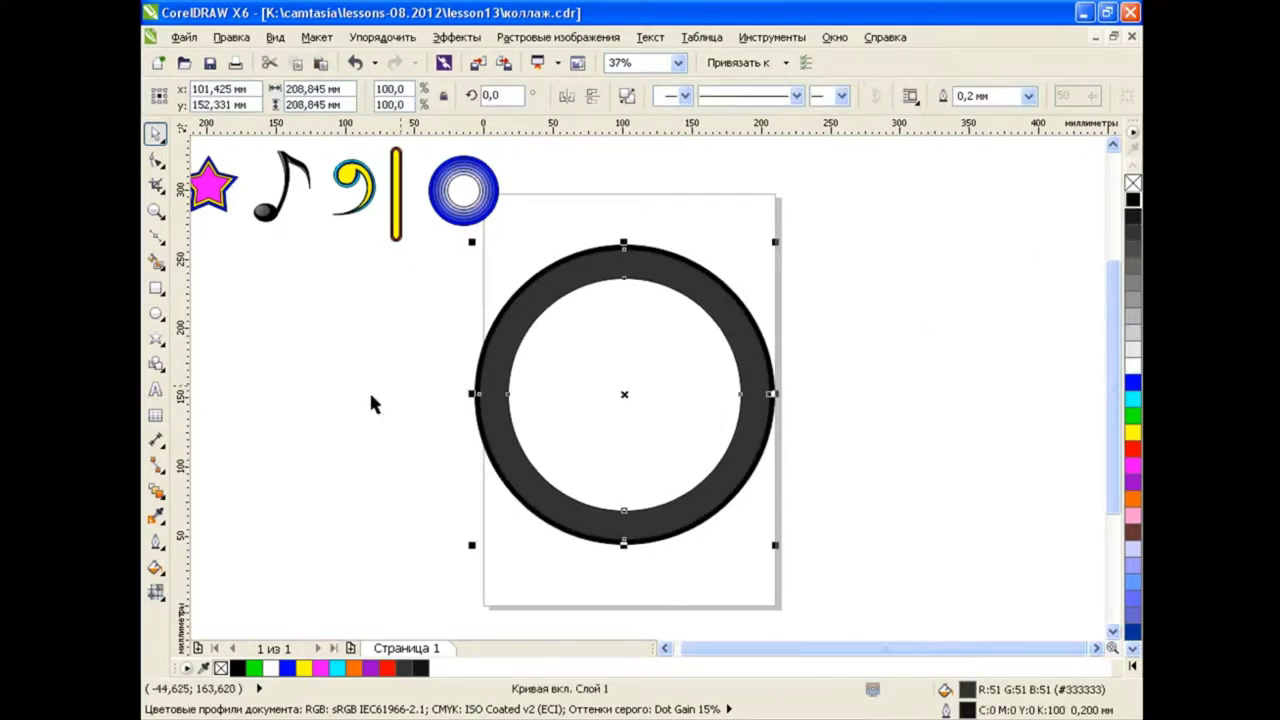
# Apply a linear fountain fill to the ring, from grey to lighter grey.
pyautogui.click(156, 567)
pyautogui.click(230, 586)
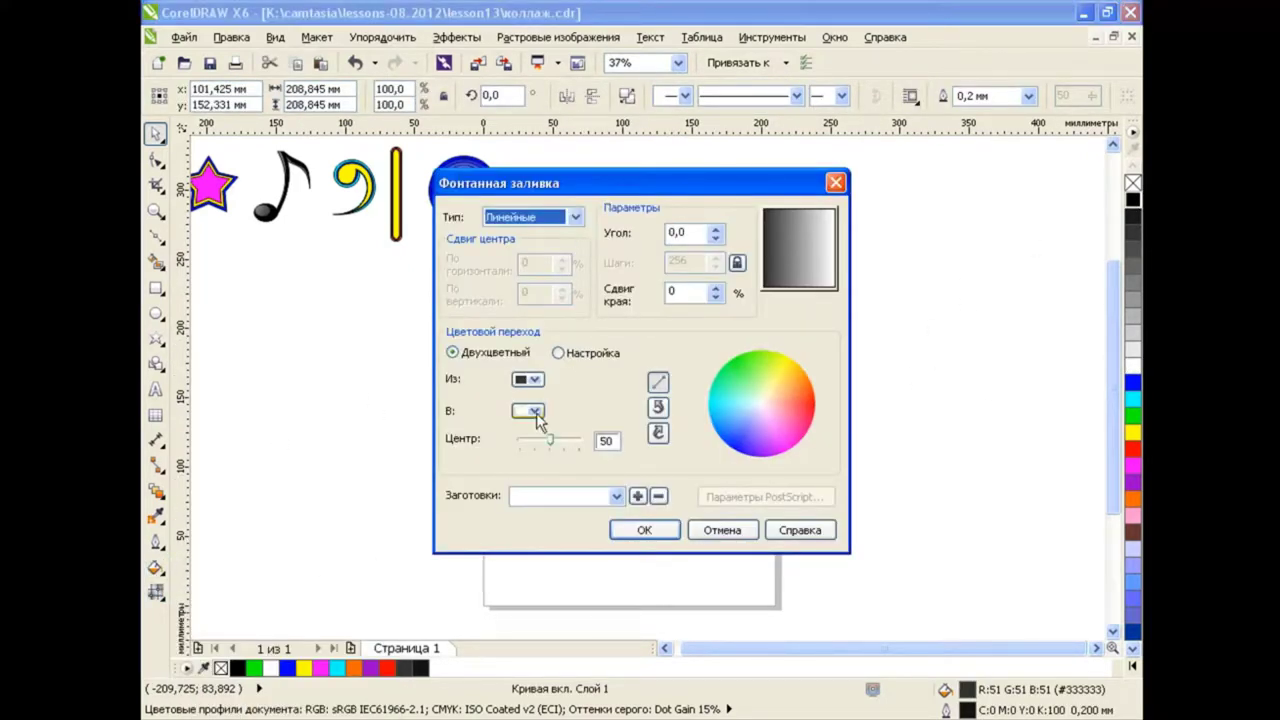
pyautogui.click(533, 412)
pyautogui.click(597, 429)
pyautogui.click(535, 412)
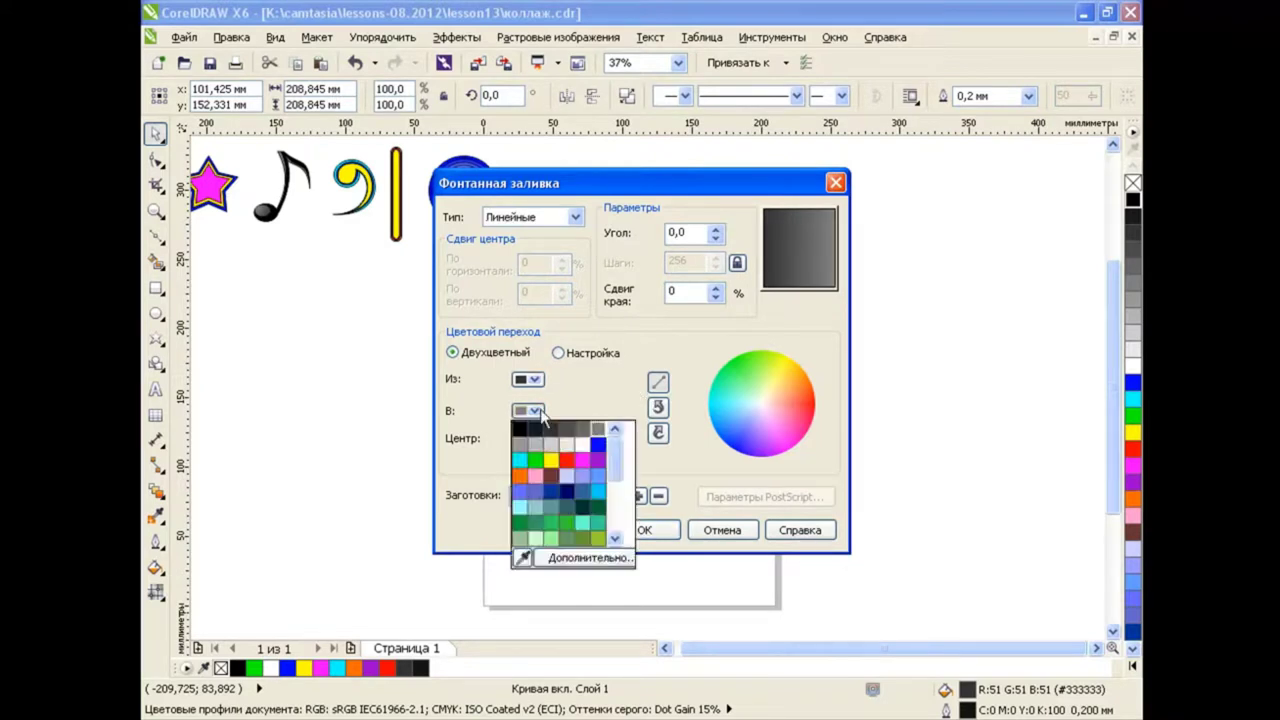
pyautogui.click(521, 446)
pyautogui.click(668, 531)
# Angle the ring's gradient diagonally by dragging its interactive fill vector.
pyautogui.press('g')
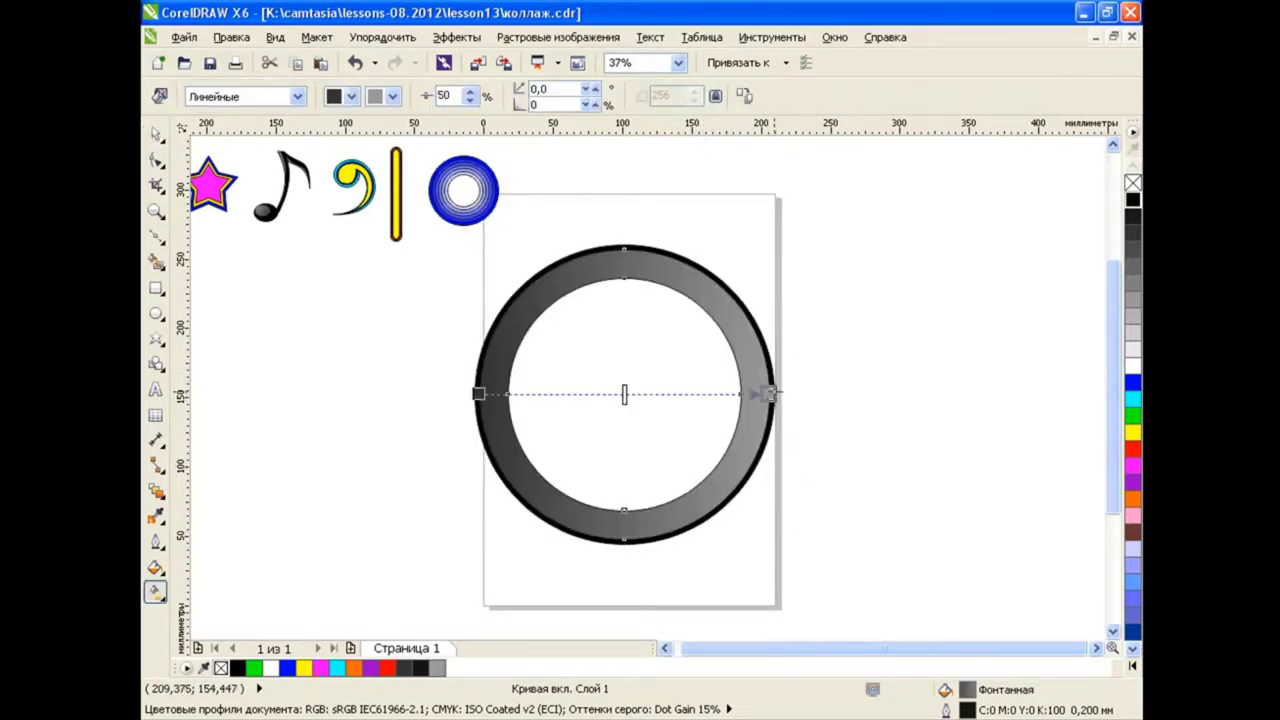
pyautogui.moveTo(770, 393); pyautogui.dragTo(708, 527)
pyautogui.moveTo(477, 393)
pyautogui.mouseDown()
pyautogui.moveTo(543, 229)
pyautogui.moveTo(547, 268)
pyautogui.mouseUp()
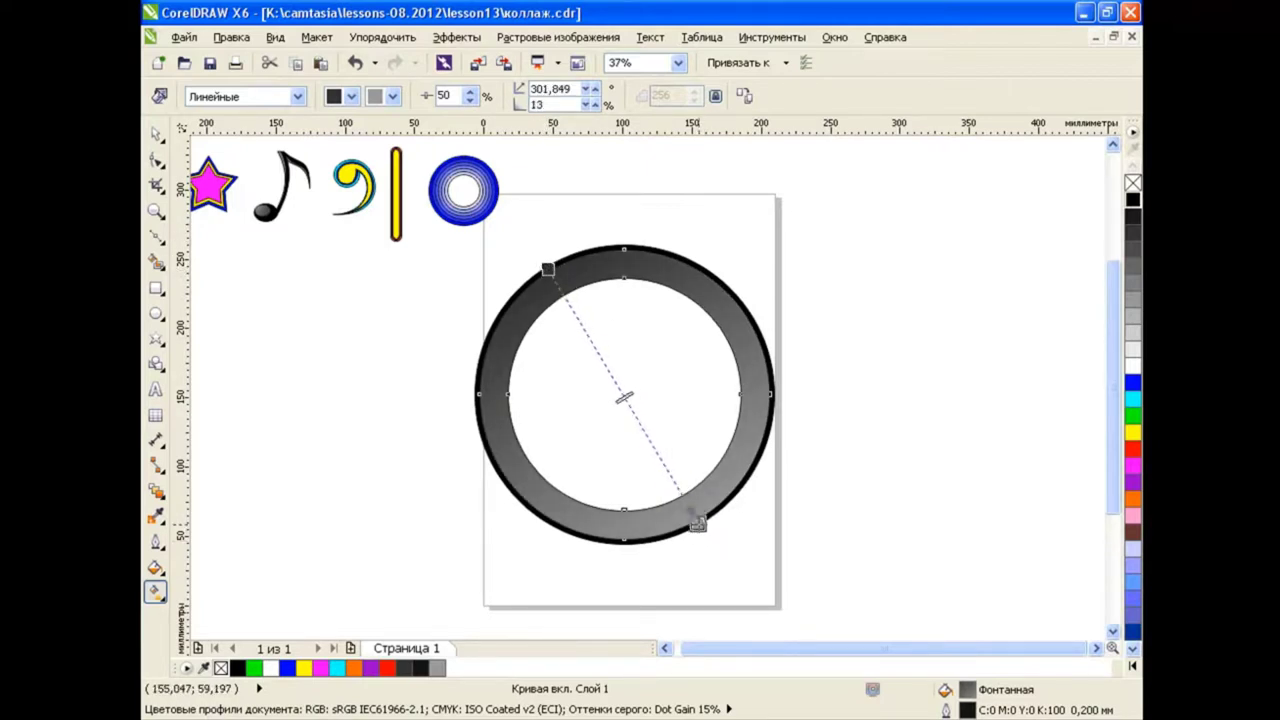
pyautogui.moveTo(706, 527); pyautogui.dragTo(700, 520)
pyautogui.press('space')
pyautogui.click(324, 369)
# Shrink the inner white circle slightly, undoing an accidental move.
pyautogui.scroll(2, 555, 352)
pyautogui.click(555, 352)
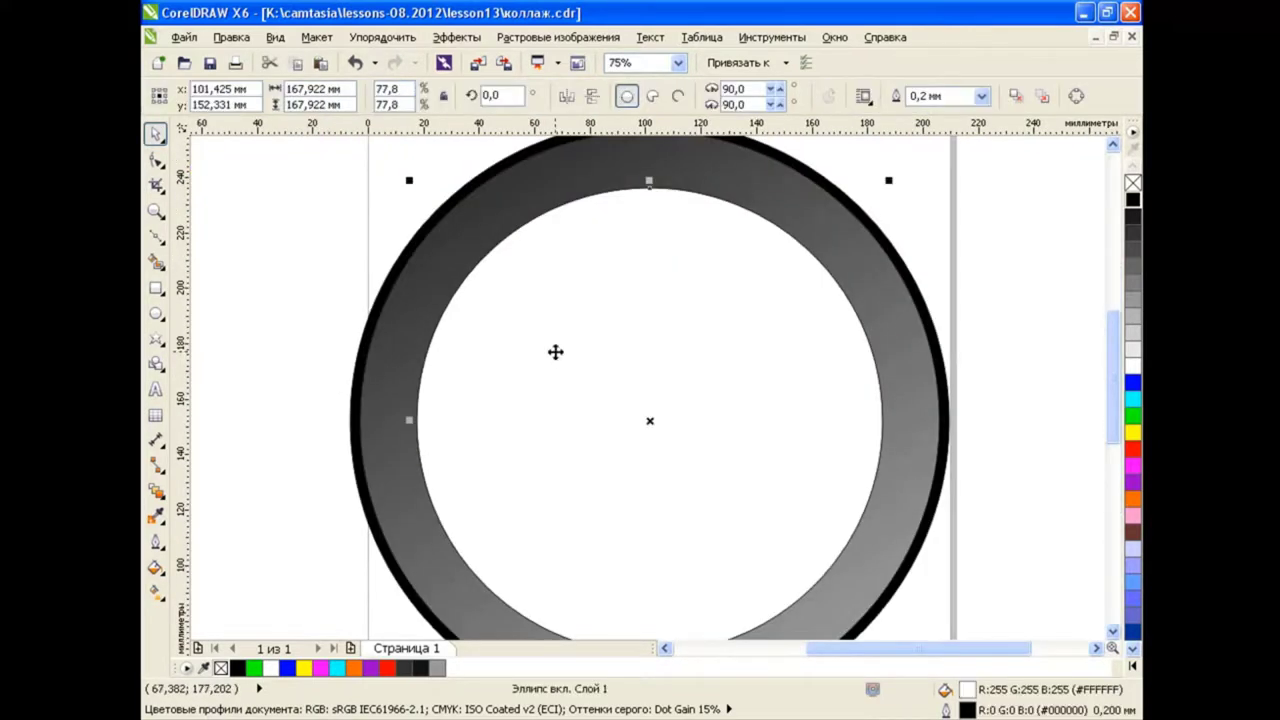
pyautogui.moveTo(886, 178); pyautogui.dragTo(880, 188)
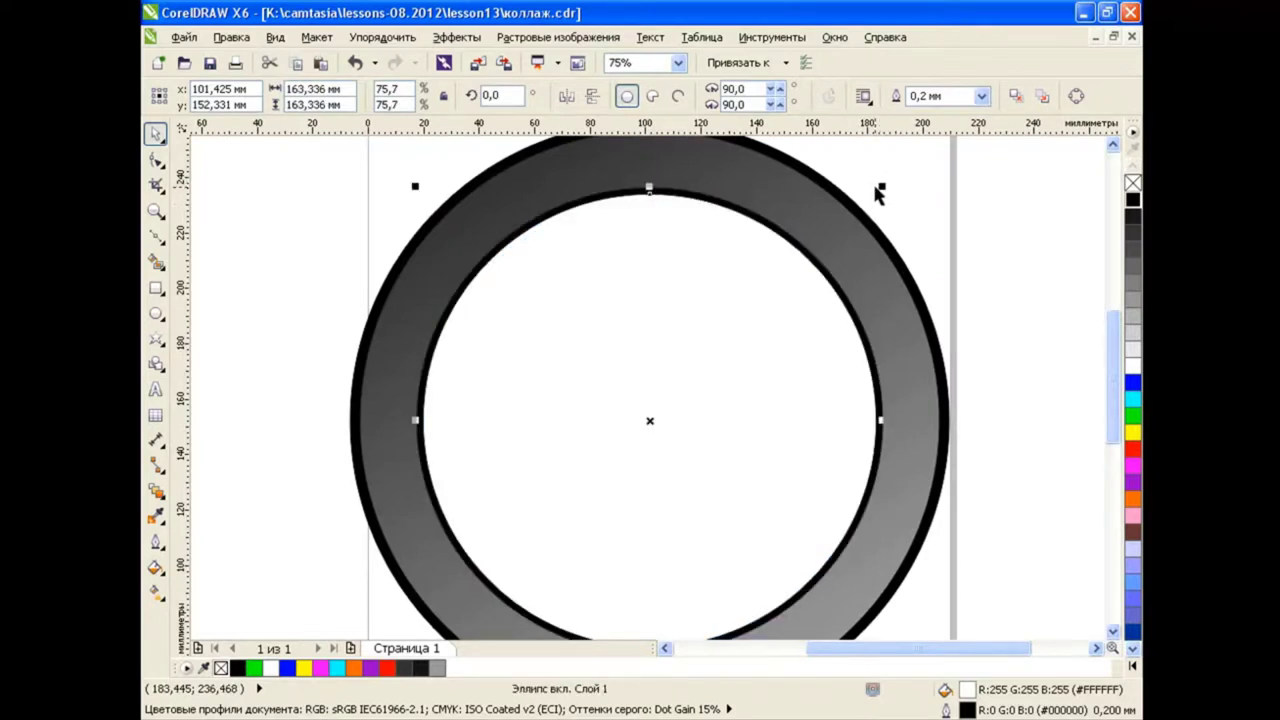
pyautogui.press('Escape')
pyautogui.moveTo(700, 373); pyautogui.dragTo(580, 269)
pyautogui.hotkey('ctrl', 'z')
pyautogui.click(1016, 273)
pyautogui.press('Tab')
# Fill the inner circle with a black-to-grey linear fountain fill.
pyautogui.click(156, 567)
pyautogui.click(255, 583)
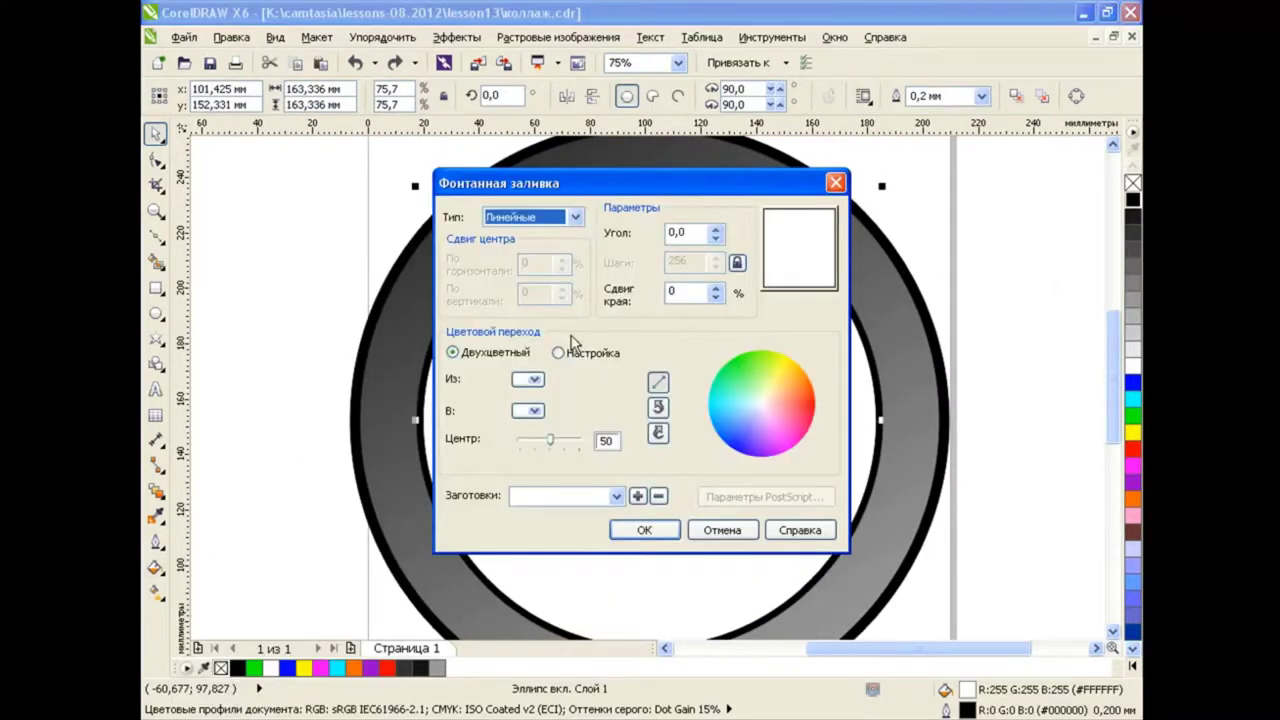
pyautogui.click(530, 379)
pyautogui.click(519, 397)
pyautogui.click(535, 410)
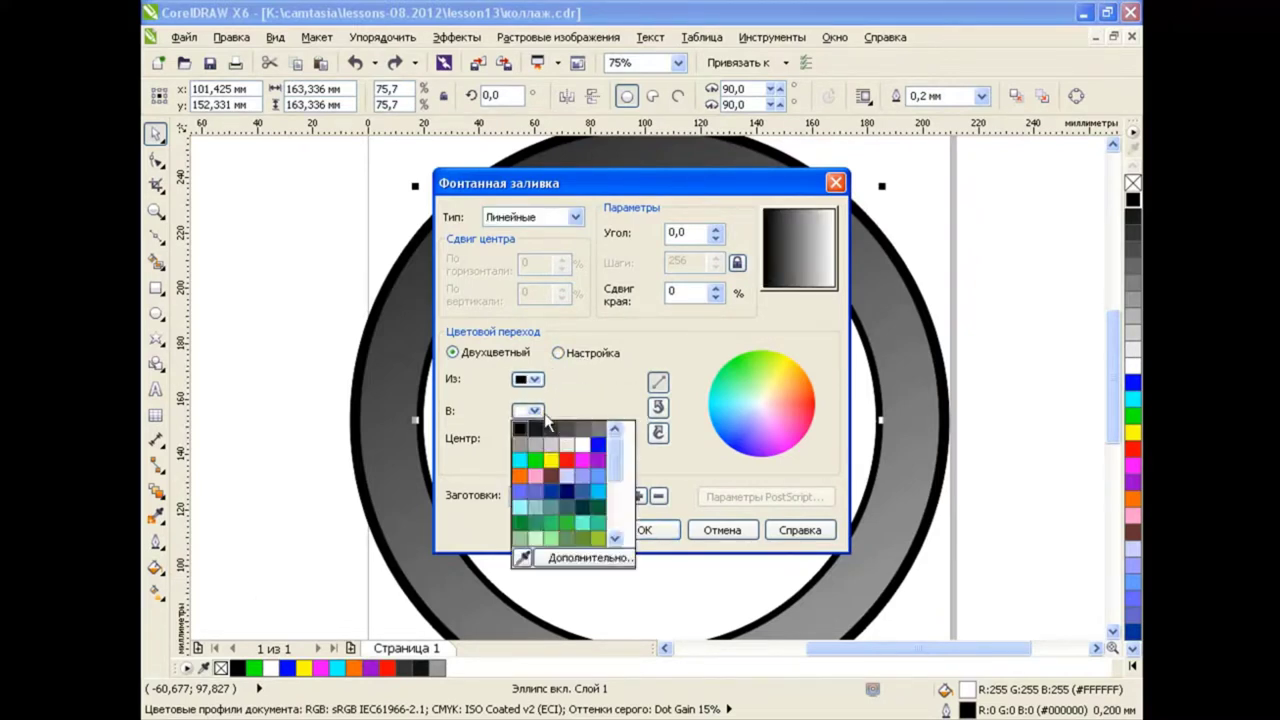
pyautogui.click(598, 429)
pyautogui.click(645, 530)
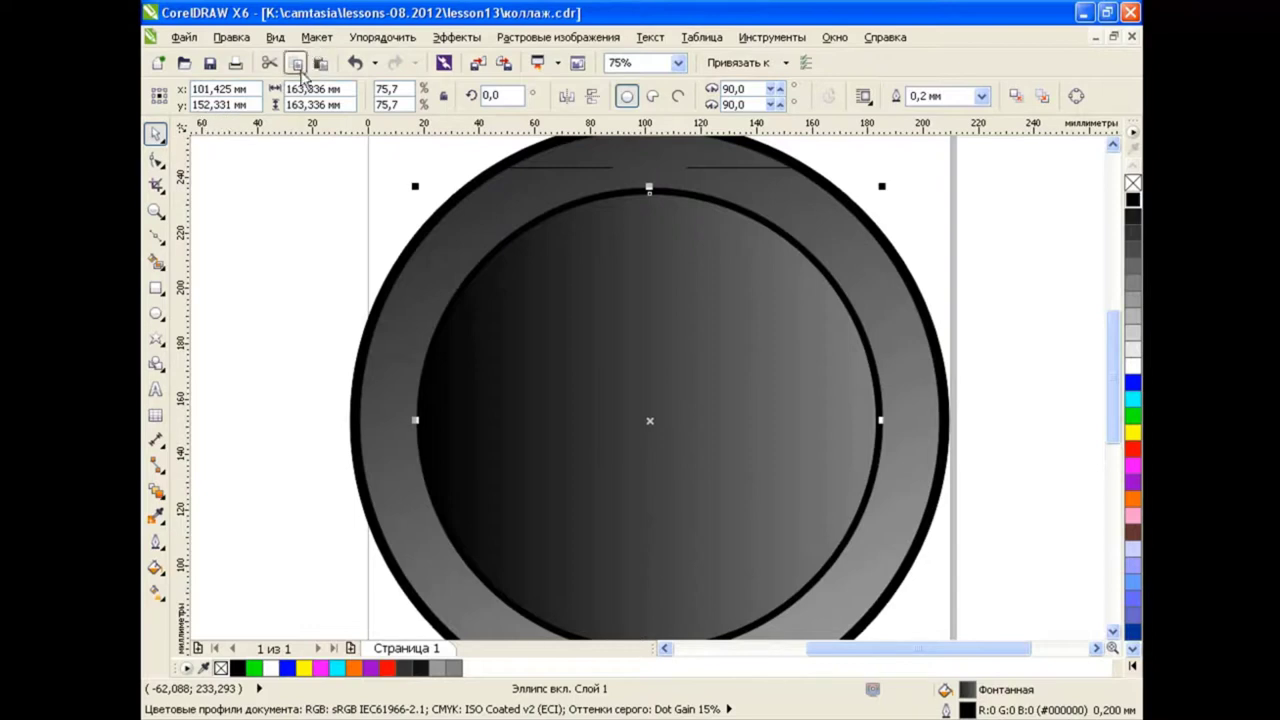
# Paste a copy of the gradient circle, mirror it horizontally and shrink it about its centre.
pyautogui.click(269, 62)
pyautogui.click(320, 62)
pyautogui.click(568, 96)
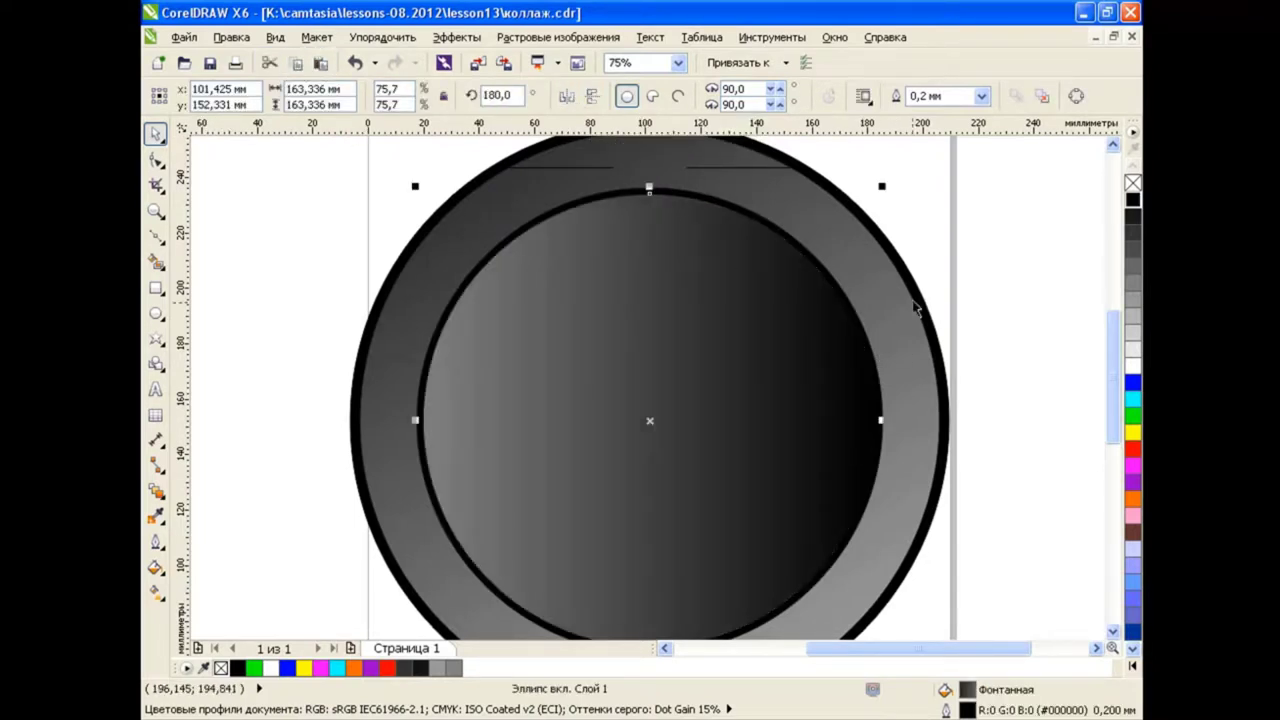
pyautogui.keyDown('shift'); pyautogui.moveTo(880, 187); pyautogui.dragTo(862, 207); pyautogui.keyUp('shift')
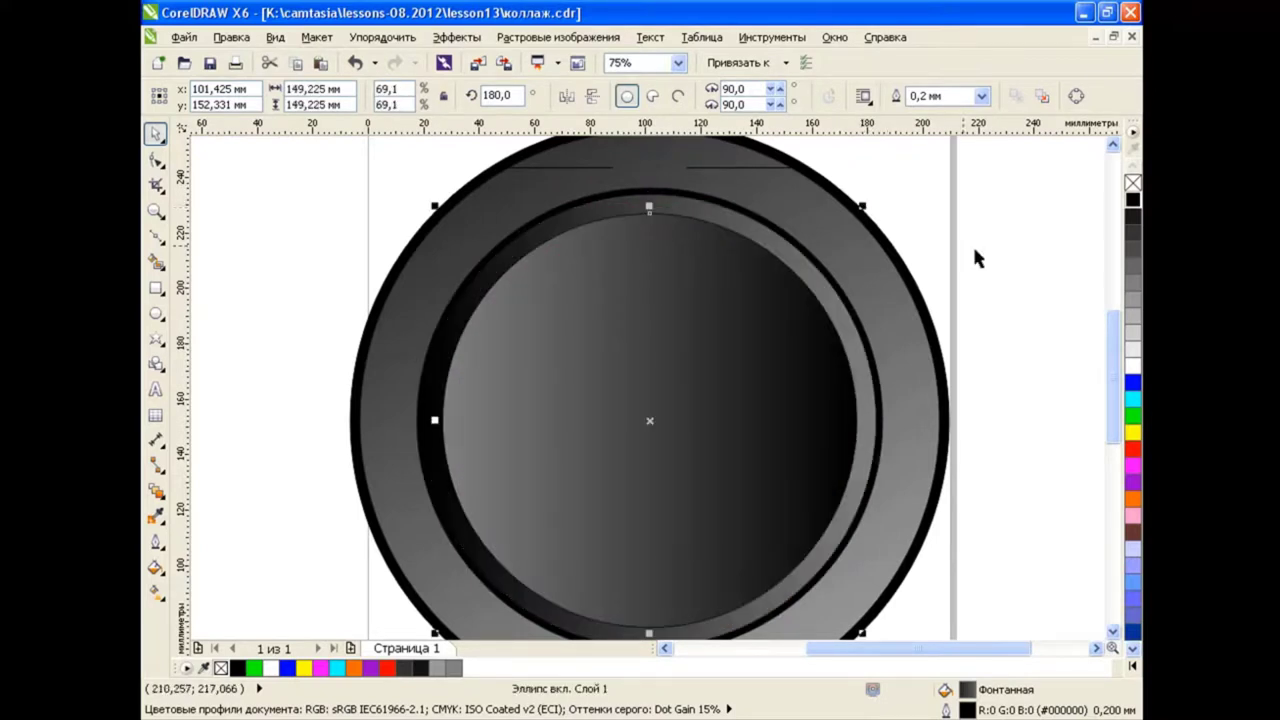
pyautogui.click(1025, 287)
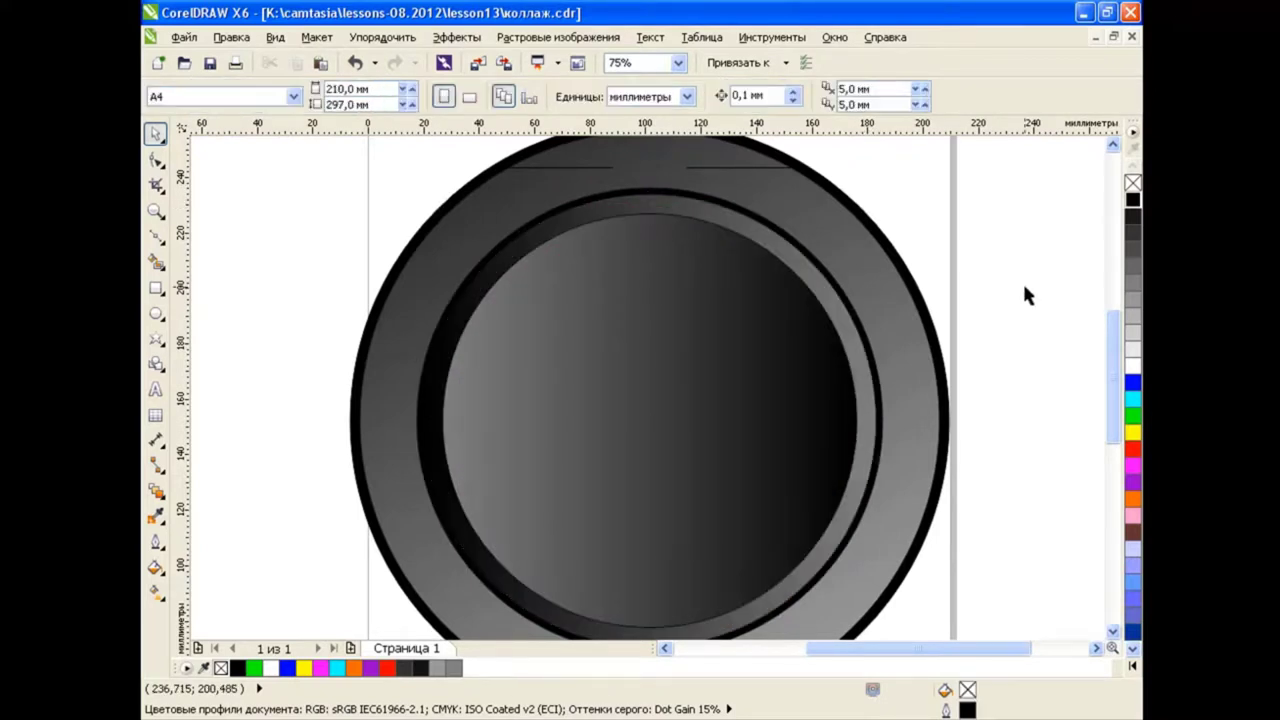
# Lighten both colour nodes of the smaller disc's gradient.
pyautogui.click(435, 410)
pyautogui.press('g')
pyautogui.click(422, 420)
pyautogui.click(352, 96)
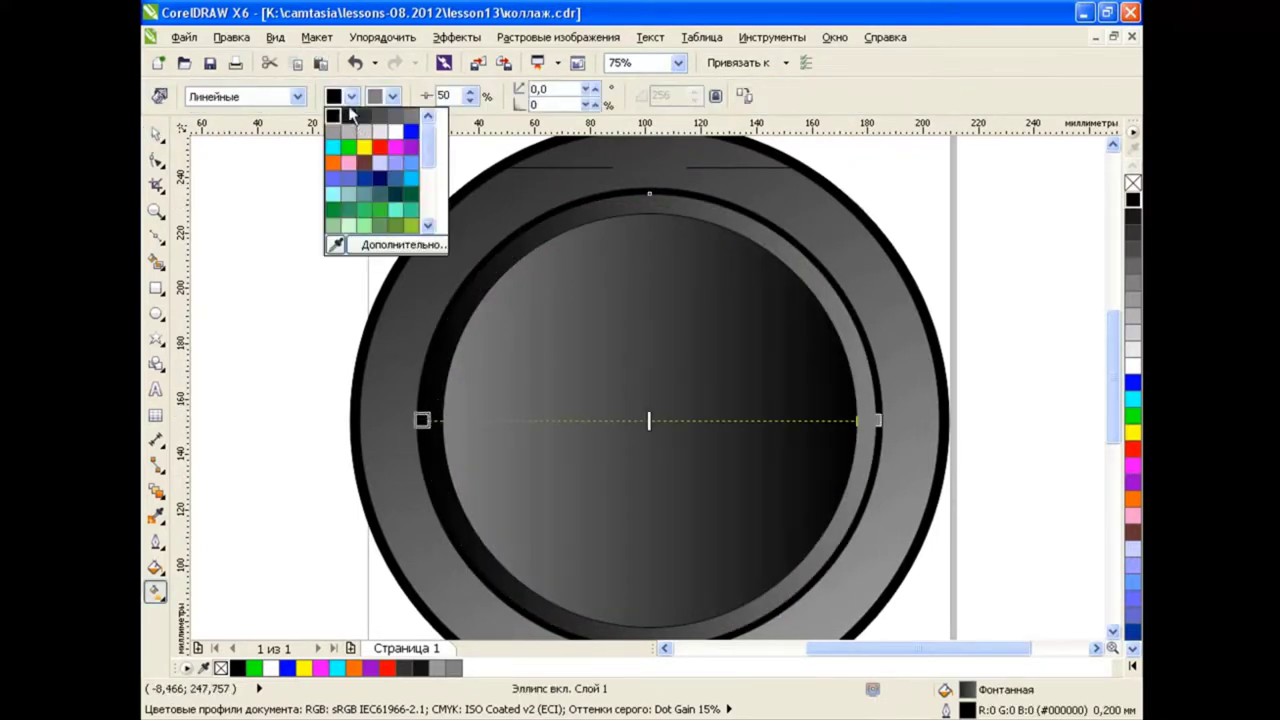
pyautogui.click(856, 420)
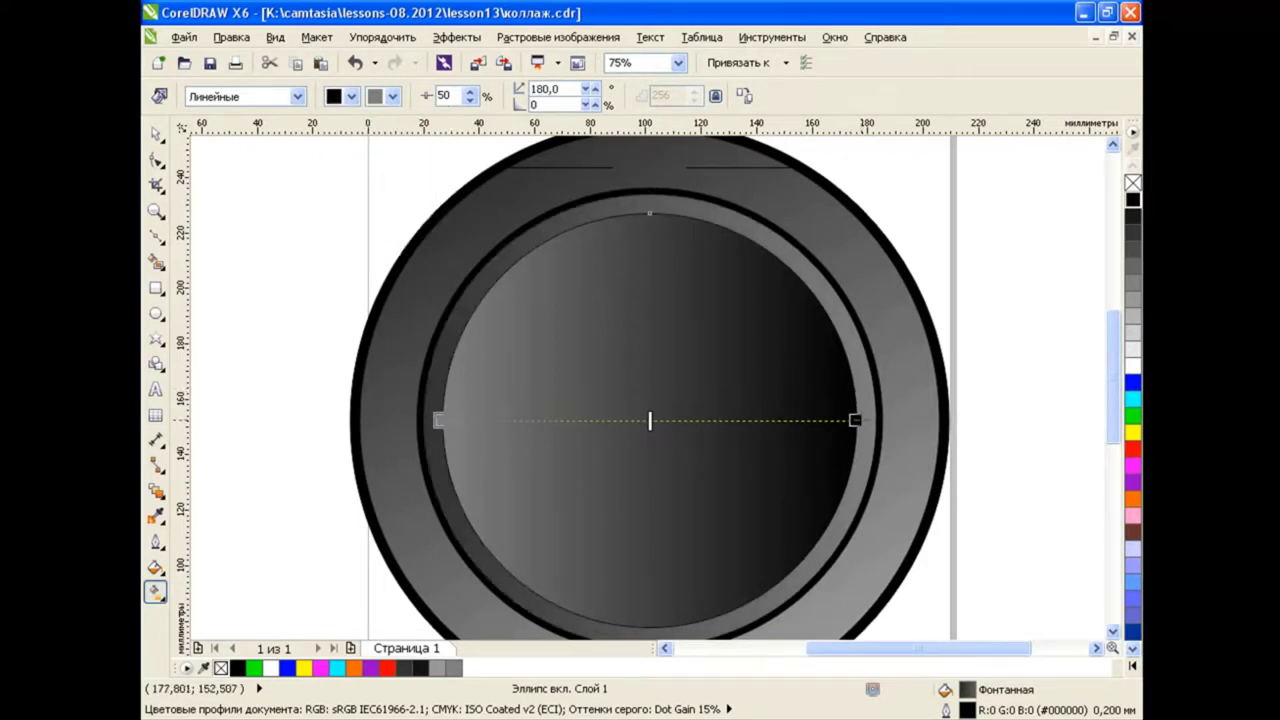
pyautogui.click(352, 96)
pyautogui.press('space')
pyautogui.click(285, 363)
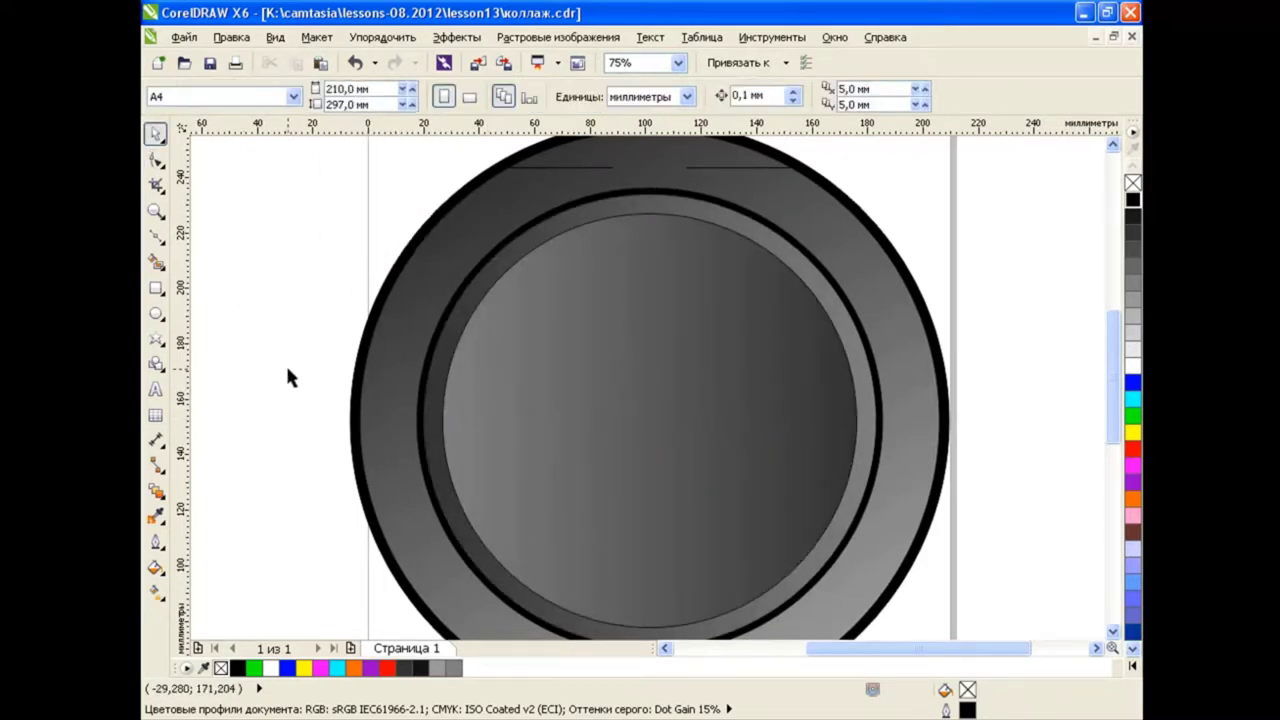
pyautogui.press('Tab')
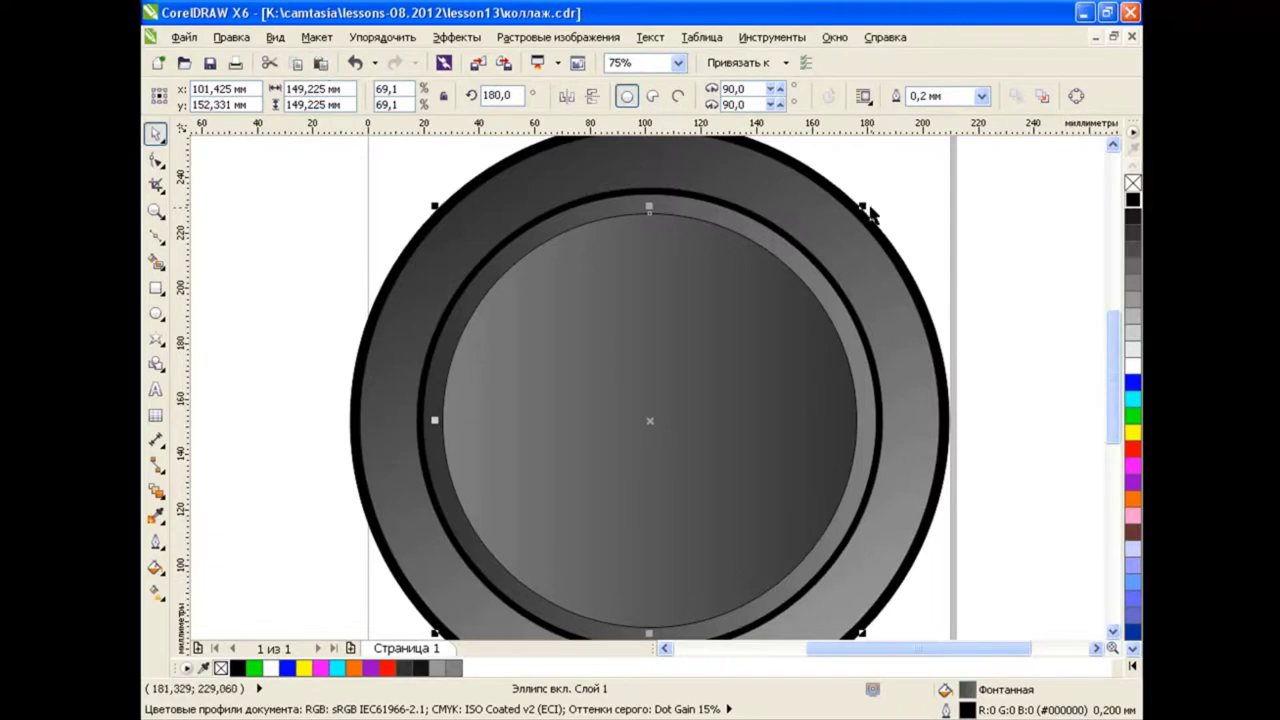
# Scale the smaller disc down slightly and start a custom fountain fill at 90°.
pyautogui.moveTo(862, 206); pyautogui.dragTo(851, 218)
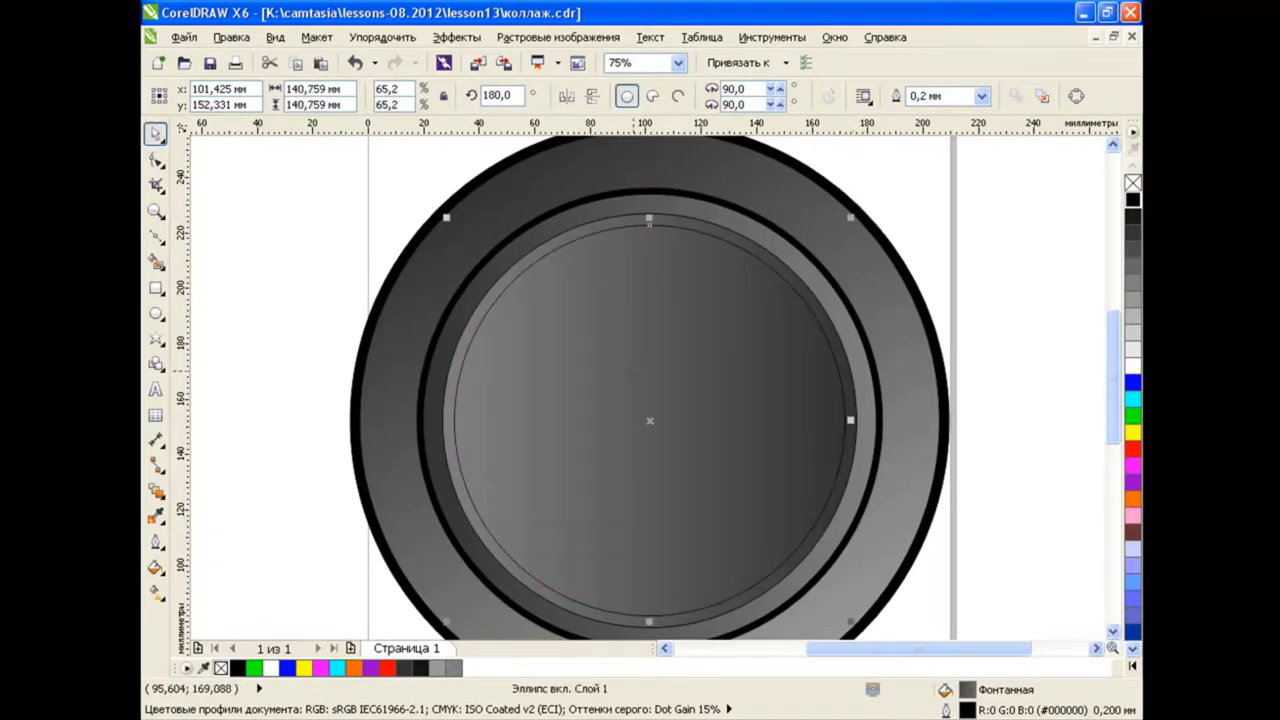
pyautogui.click(155, 567)
pyautogui.click(273, 594)
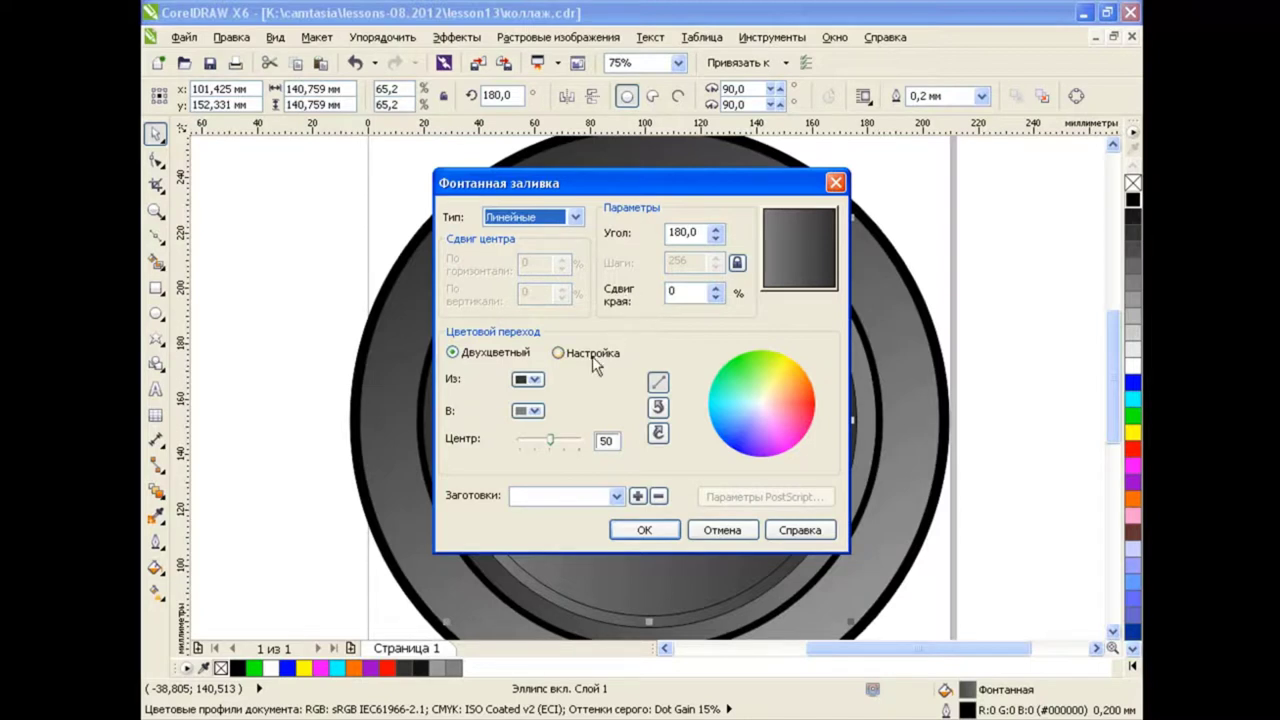
pyautogui.moveTo(683, 233); pyautogui.dragTo(668, 233)
pyautogui.write('9')
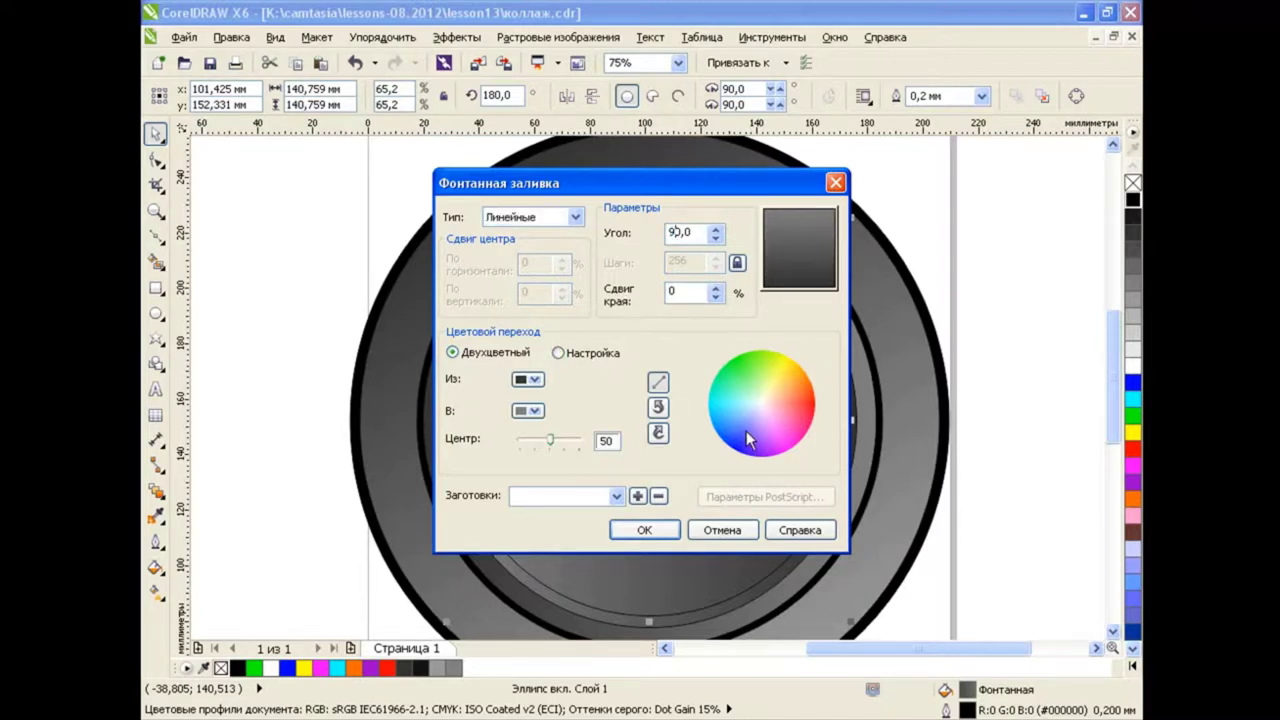
pyautogui.click(582, 355)
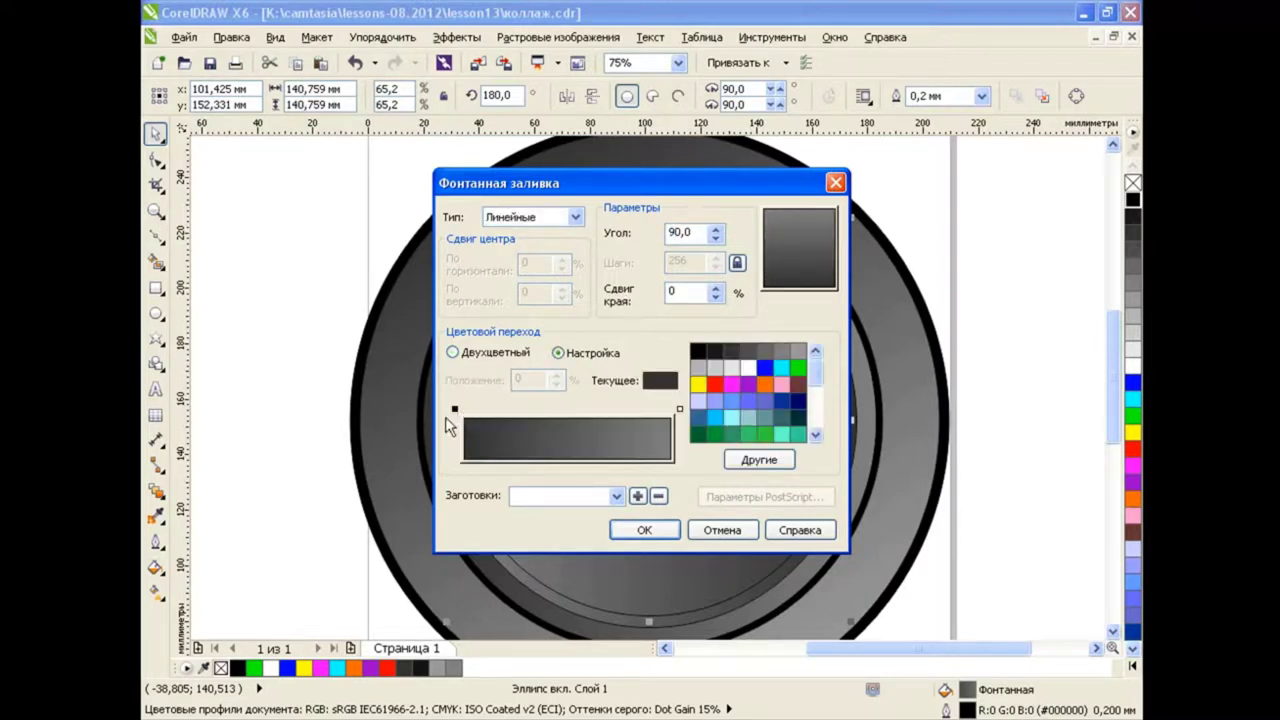
# Give the gradient grey ends and a near-black middle stop at 52%, then apply it.
pyautogui.click(698, 368)
pyautogui.doubleClick(553, 409)
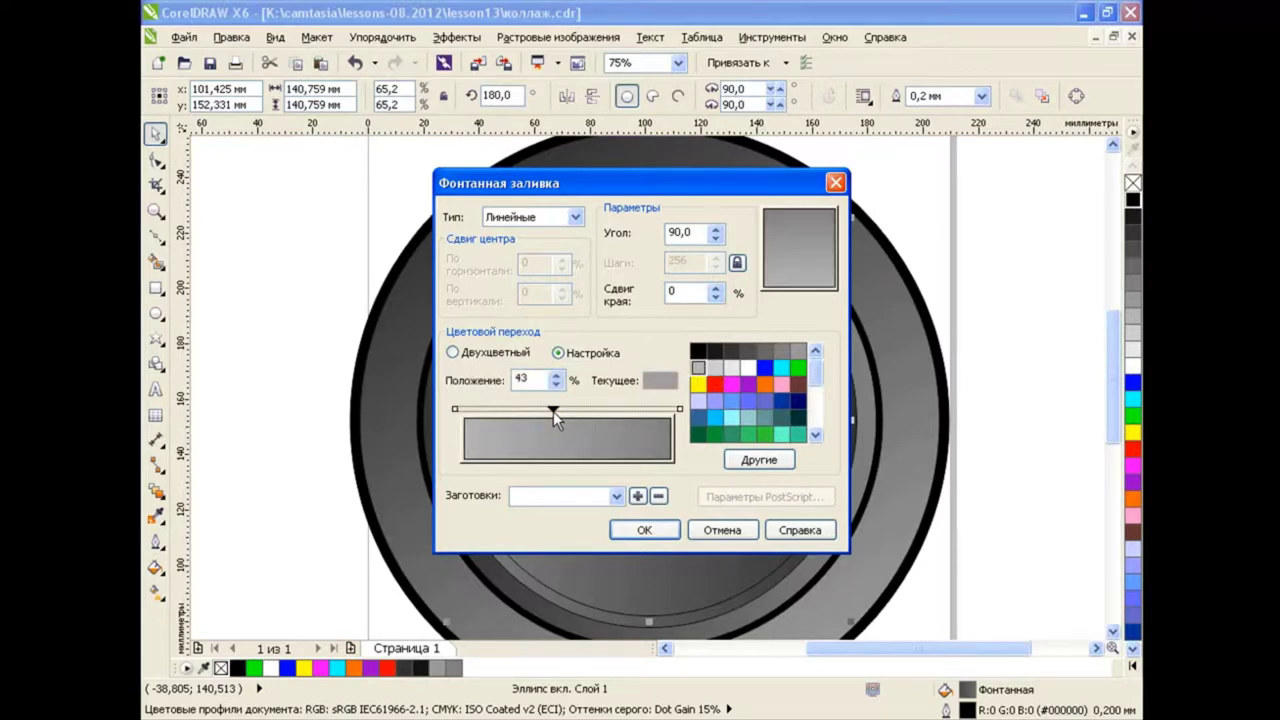
pyautogui.click(733, 350)
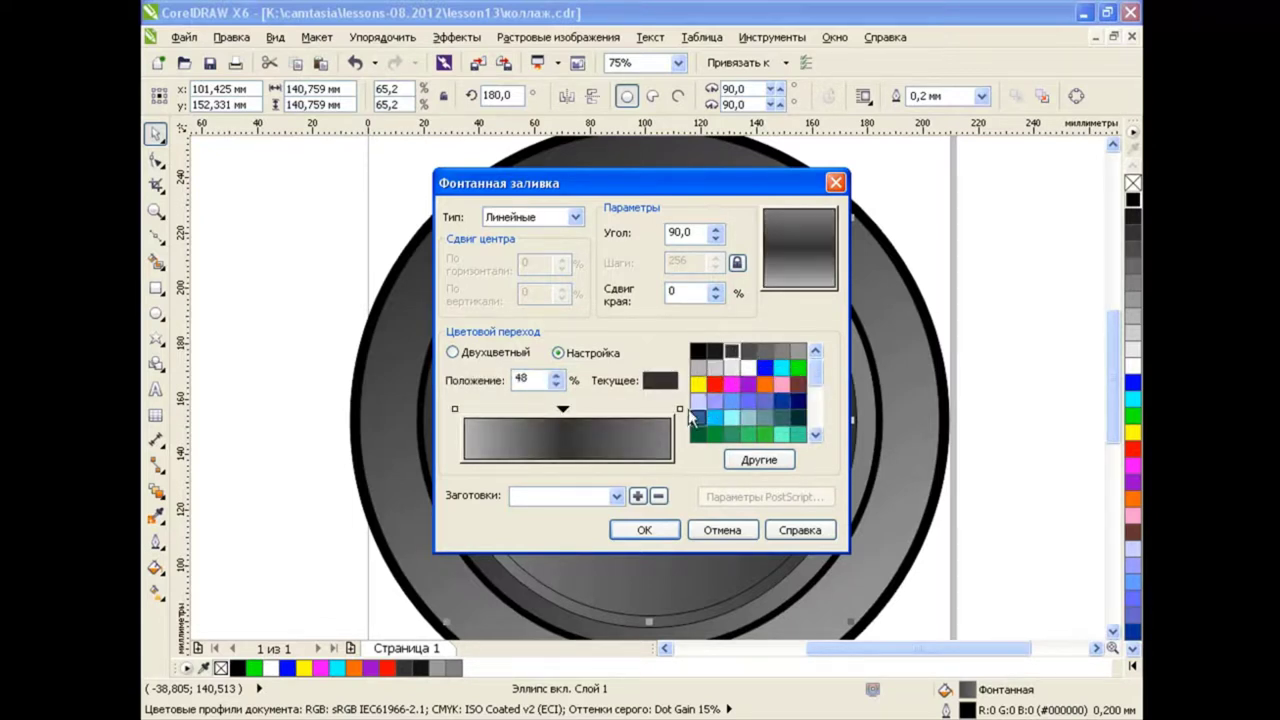
pyautogui.click(681, 409)
pyautogui.click(698, 368)
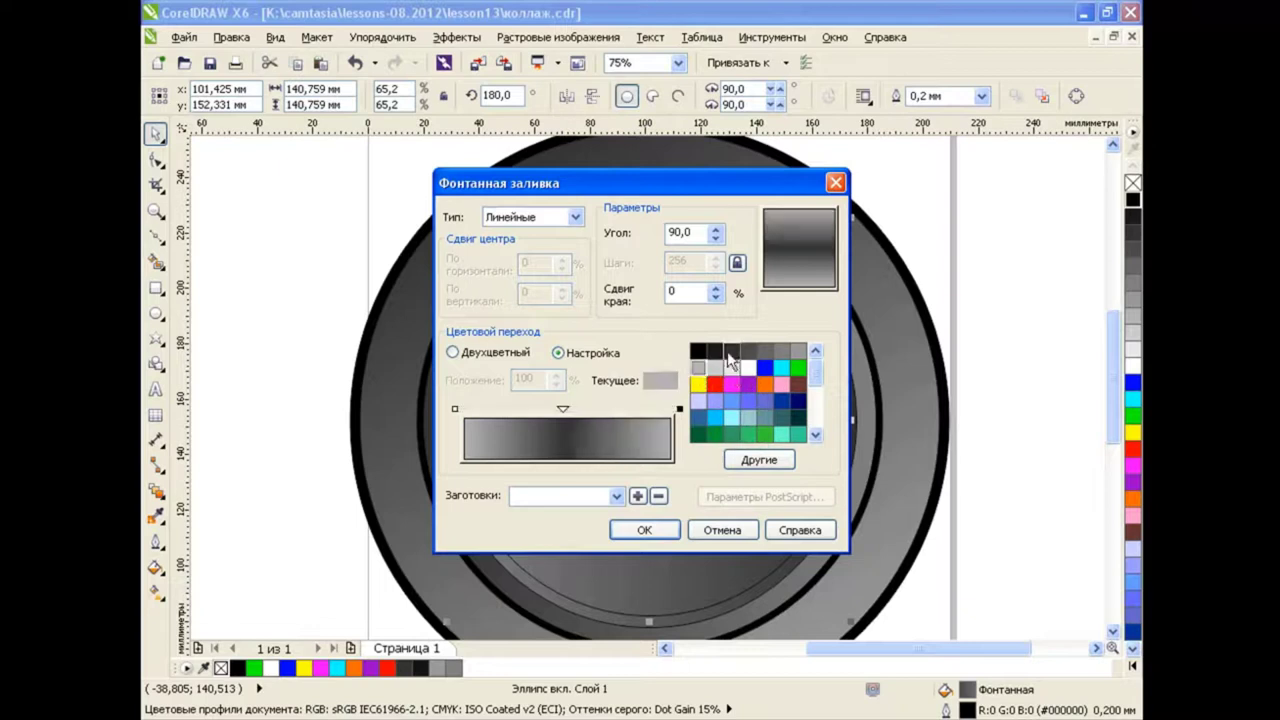
pyautogui.moveTo(563, 409); pyautogui.dragTo(571, 409)
pyautogui.click(720, 352)
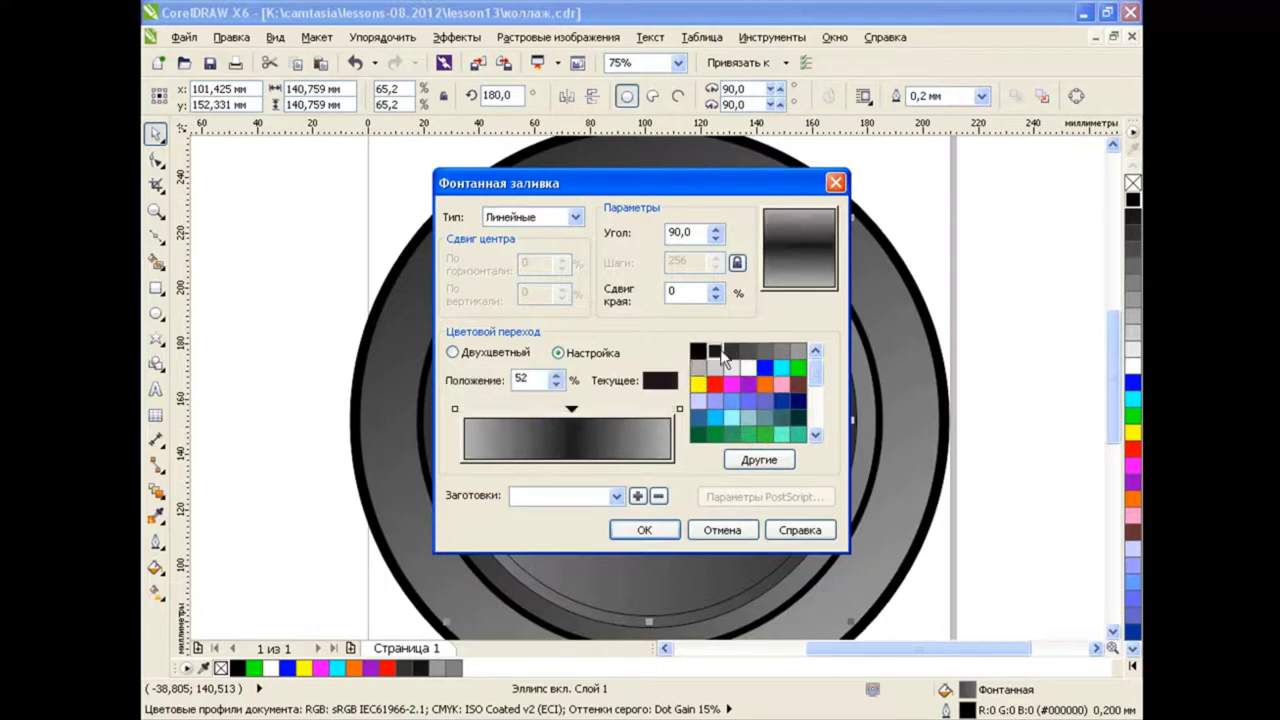
pyautogui.click(652, 532)
pyautogui.click(975, 441)
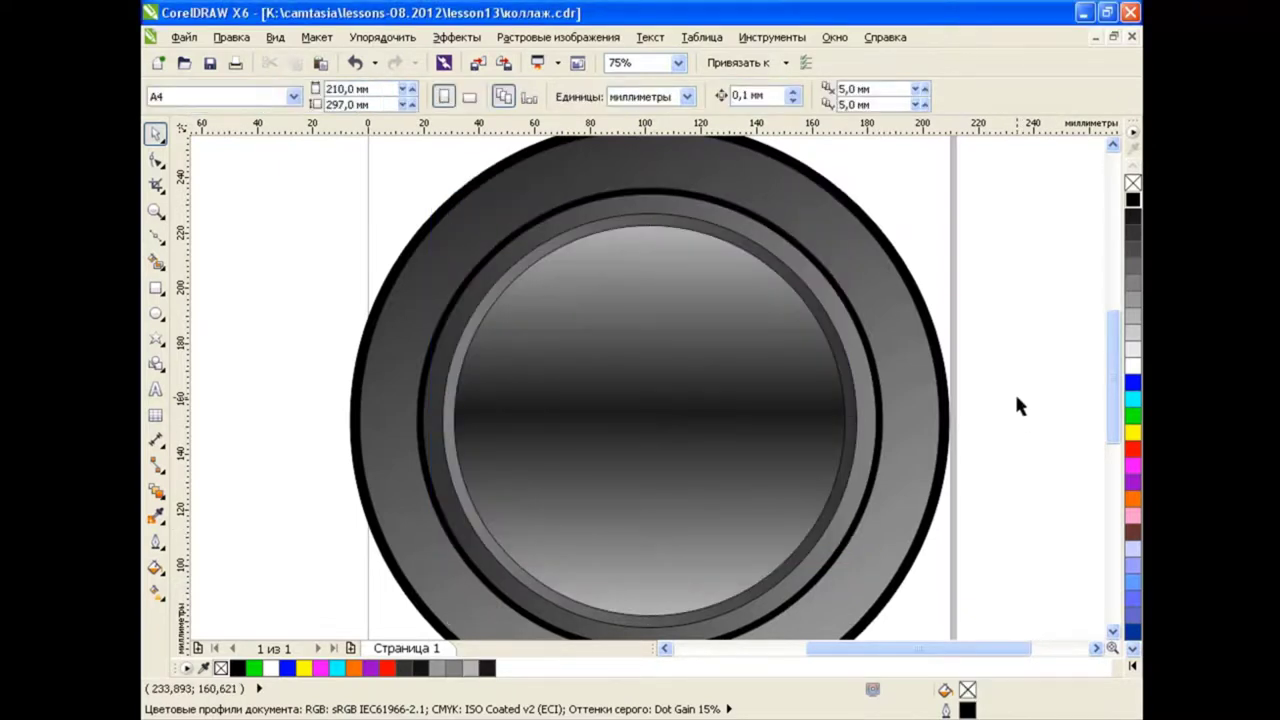
pyautogui.click(677, 326)
pyautogui.click(296, 62)
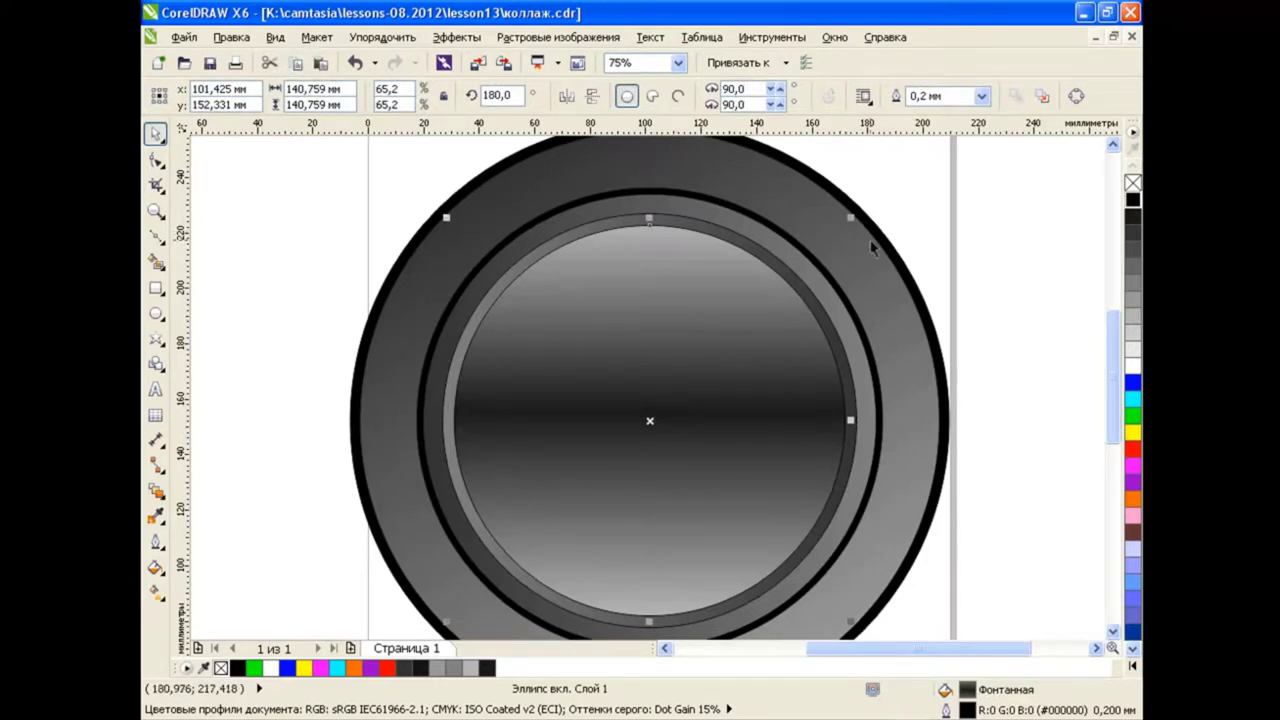
# Make a smaller solid black copy of the circle, 130.88 mm across.
pyautogui.moveTo(850, 217); pyautogui.dragTo(842, 224)
pyautogui.click(1133, 199)
pyautogui.click(296, 62)
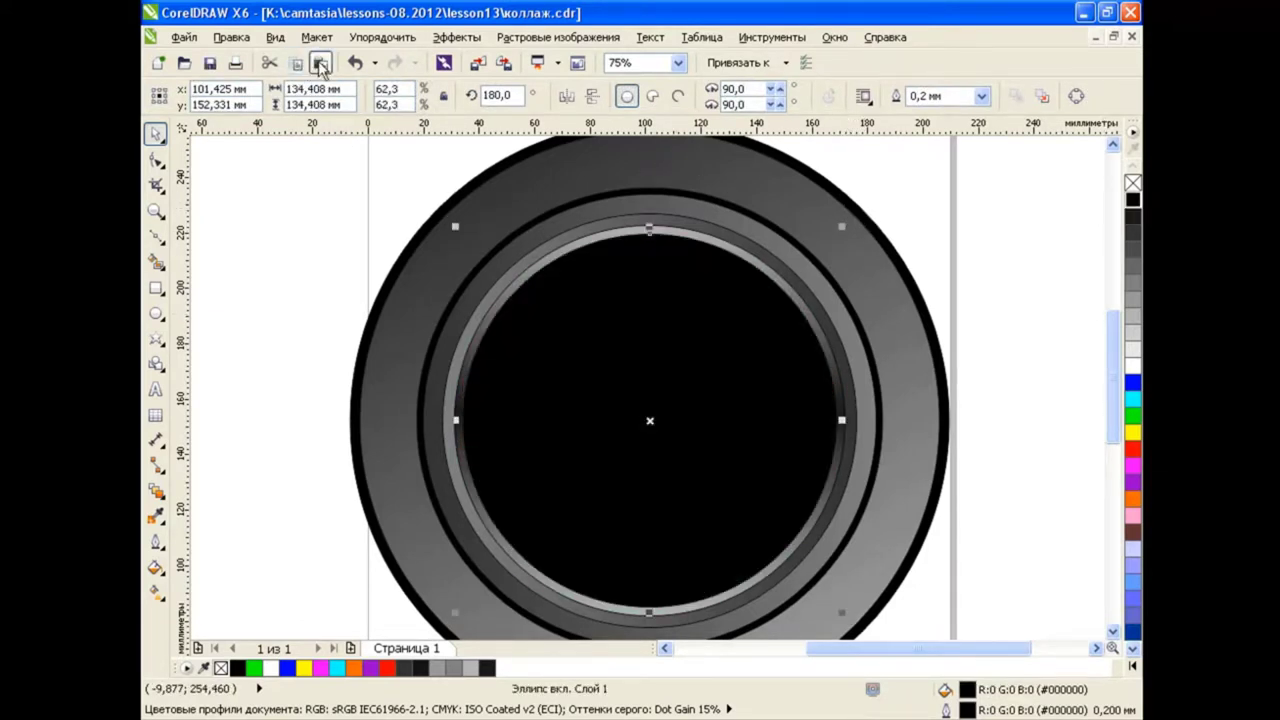
pyautogui.moveTo(841, 228); pyautogui.dragTo(838, 231)
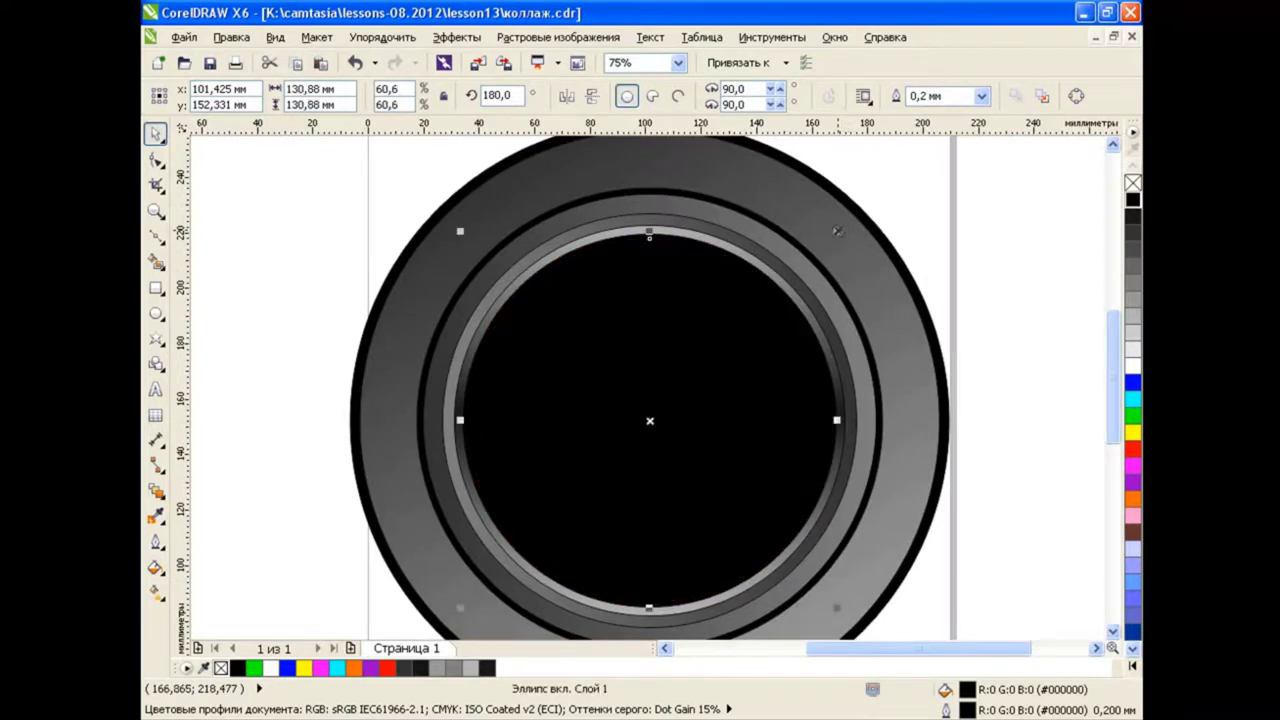
# Apply a black-to-white radial fountain fill to the black circle.
pyautogui.click(155, 567)
pyautogui.click(223, 514)
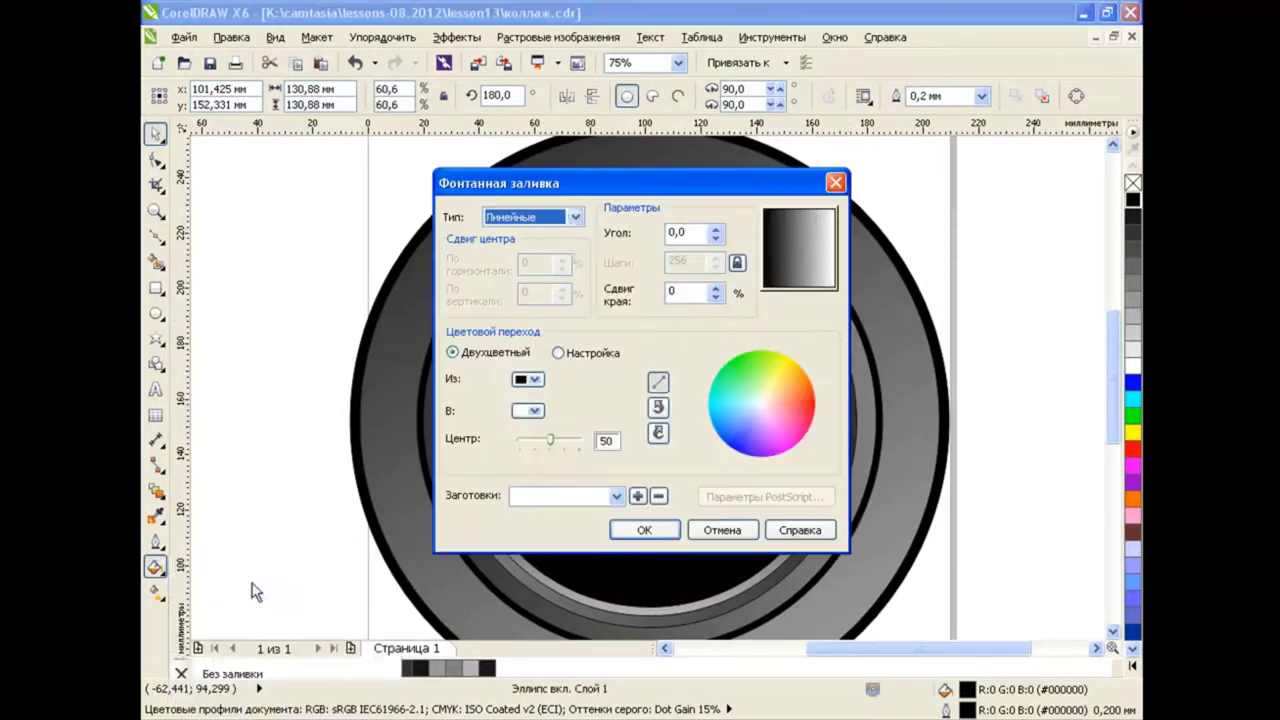
pyautogui.click(575, 217)
pyautogui.click(515, 246)
pyautogui.click(650, 530)
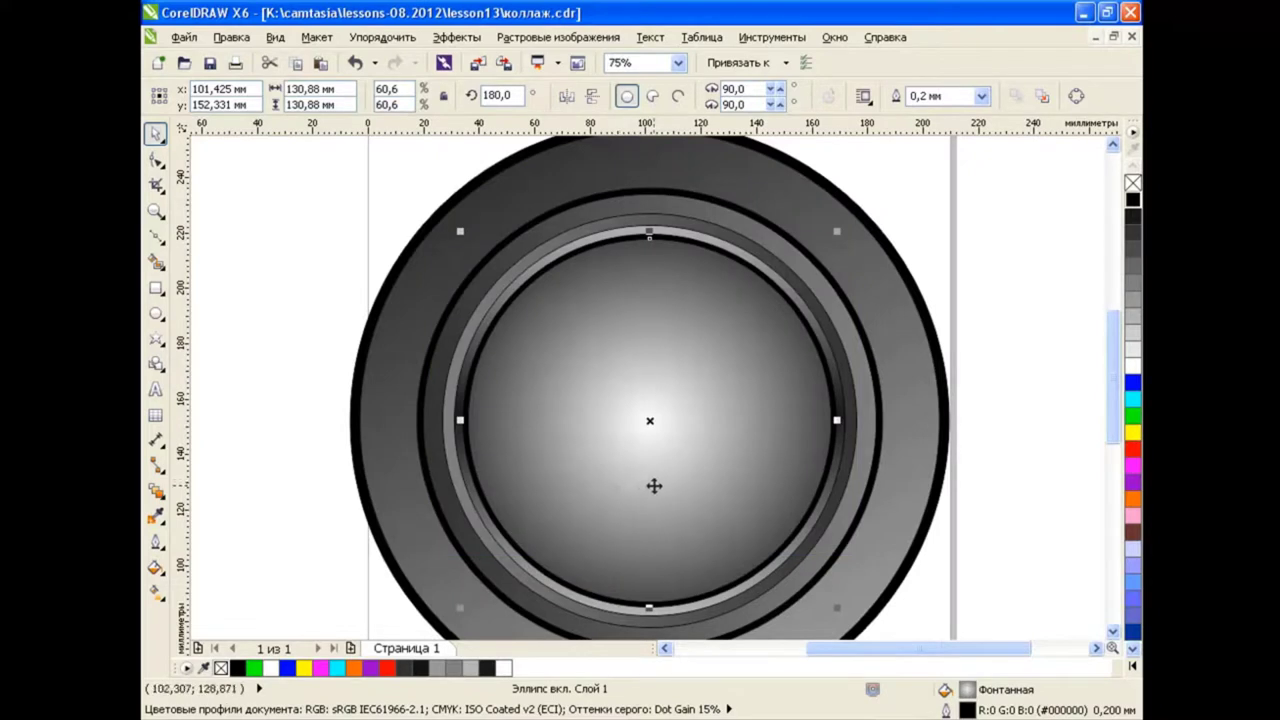
# Drag the radial glow centre to the circle's bottom edge and shrink the white glow.
pyautogui.press('g')
pyautogui.moveTo(650, 420); pyautogui.dragTo(652, 554)
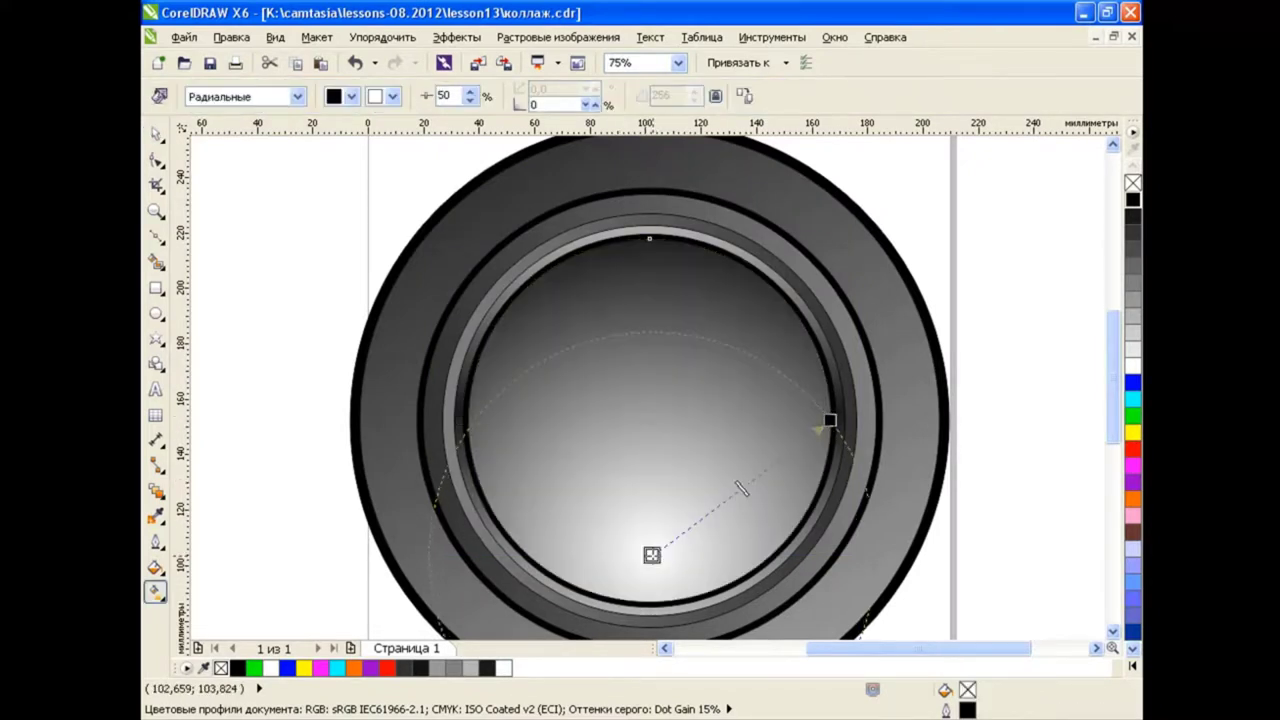
pyautogui.moveTo(830, 420); pyautogui.dragTo(741, 518)
pyautogui.moveTo(652, 554); pyautogui.dragTo(653, 604)
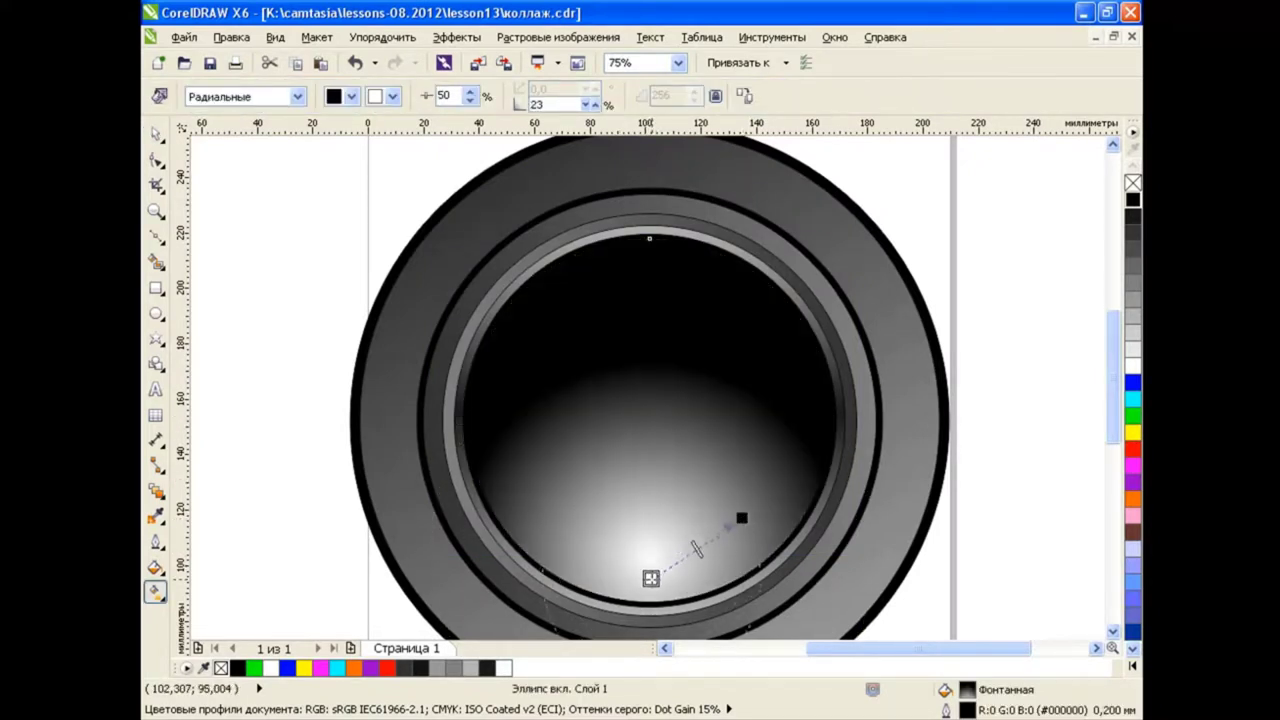
pyautogui.moveTo(741, 518)
pyautogui.mouseDown()
pyautogui.moveTo(694, 557)
pyautogui.moveTo(700, 540)
pyautogui.mouseUp()
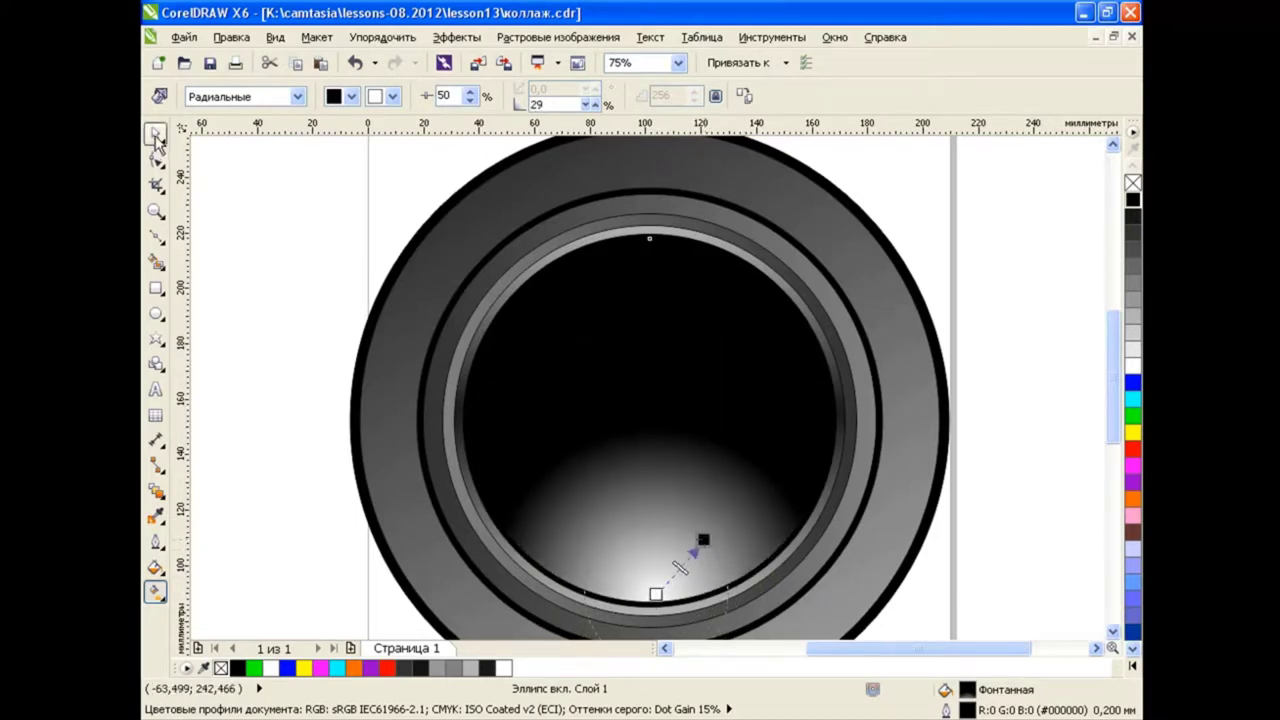
pyautogui.press('space')
pyautogui.click(280, 343)
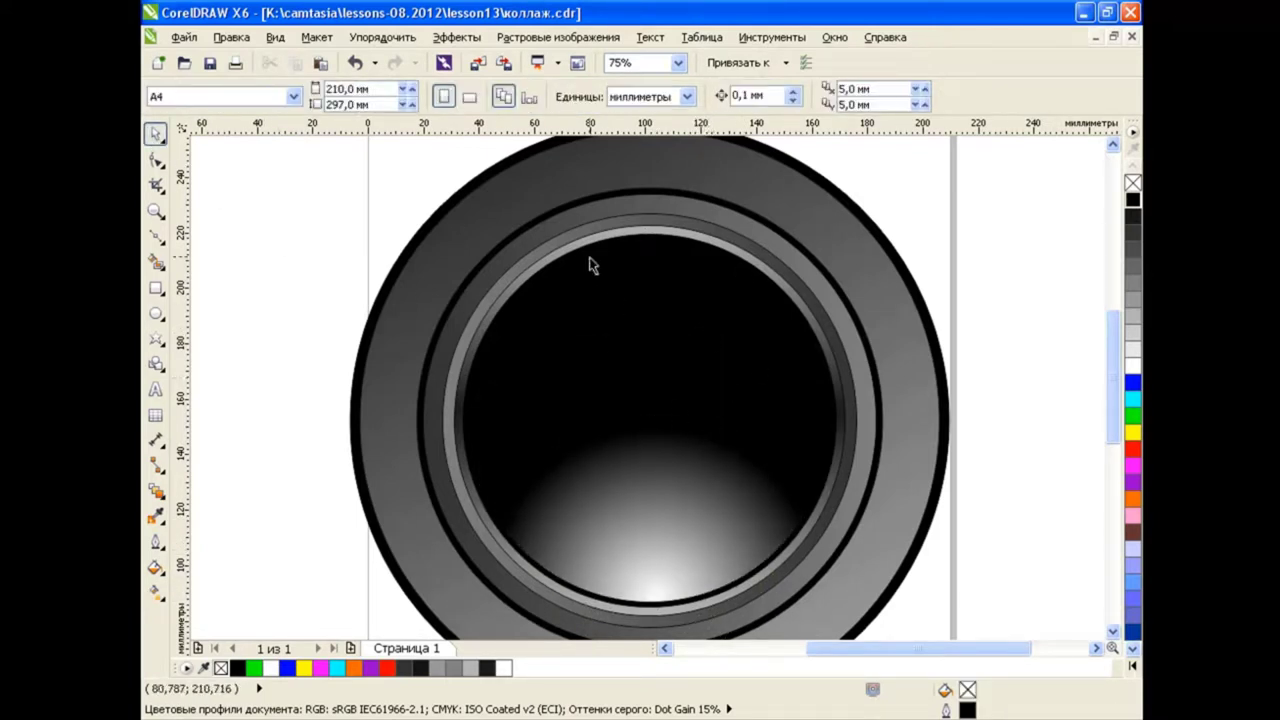
# Reopen the radial gradient interactively, try moving the glow up, then undo it.
pyautogui.click(706, 441)
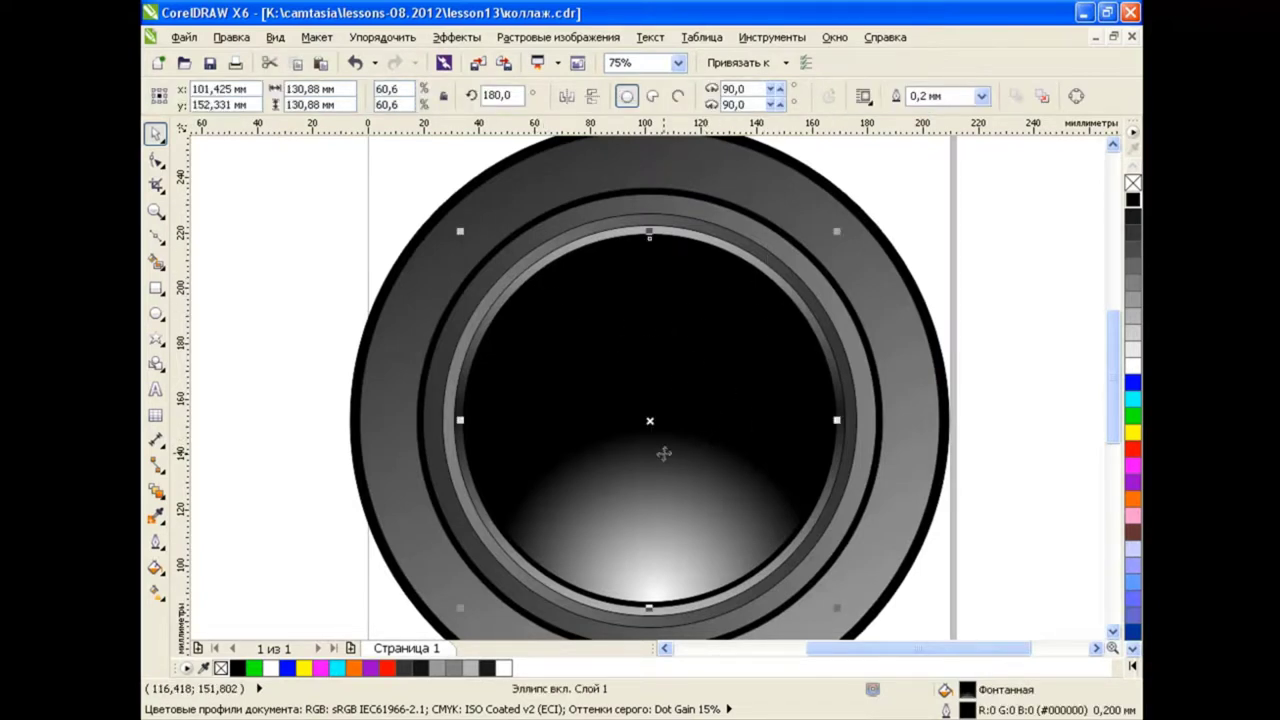
pyautogui.click(155, 567)
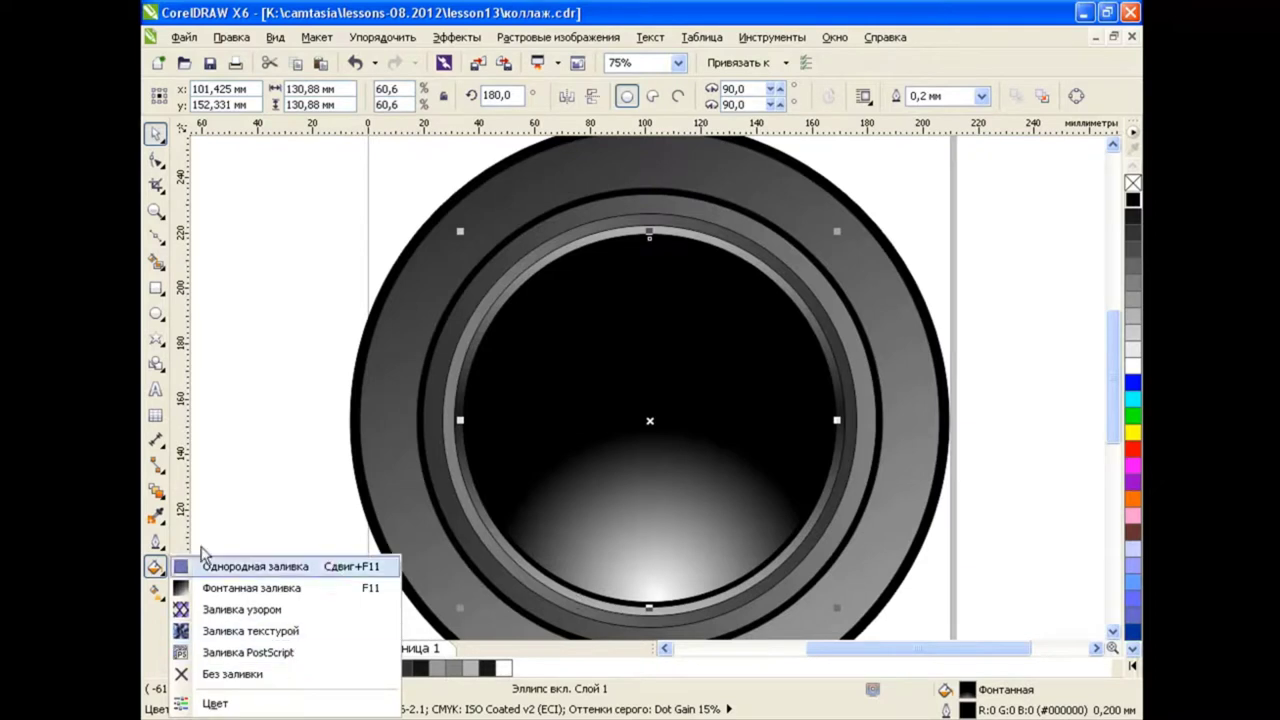
pyautogui.click(155, 591)
pyautogui.click(250, 660)
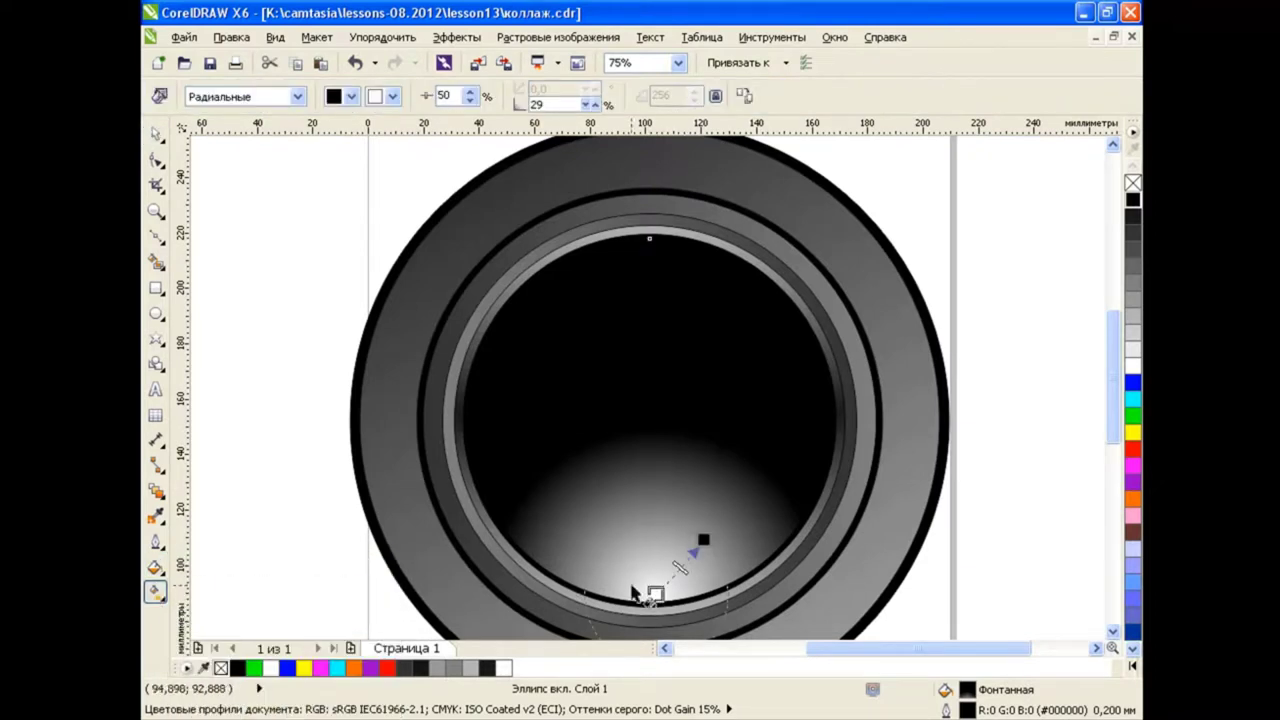
pyautogui.moveTo(655, 593); pyautogui.dragTo(594, 466)
pyautogui.click(360, 64)
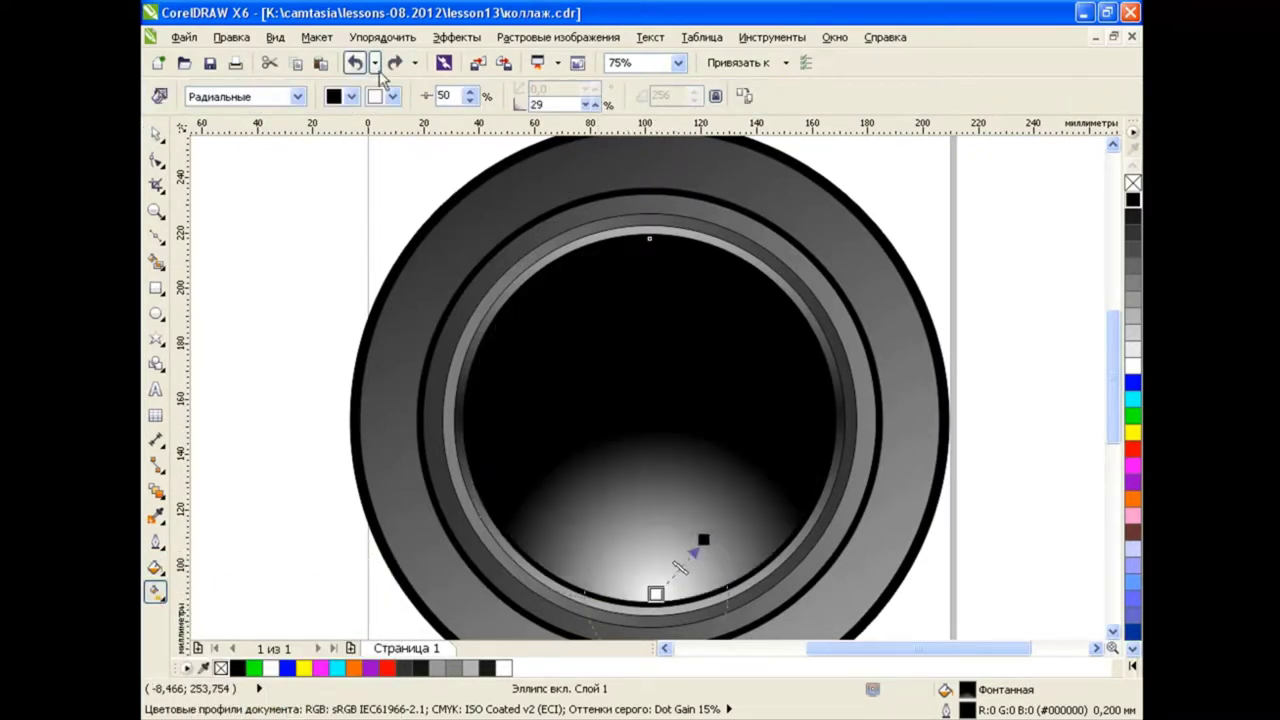
pyautogui.click(155, 133)
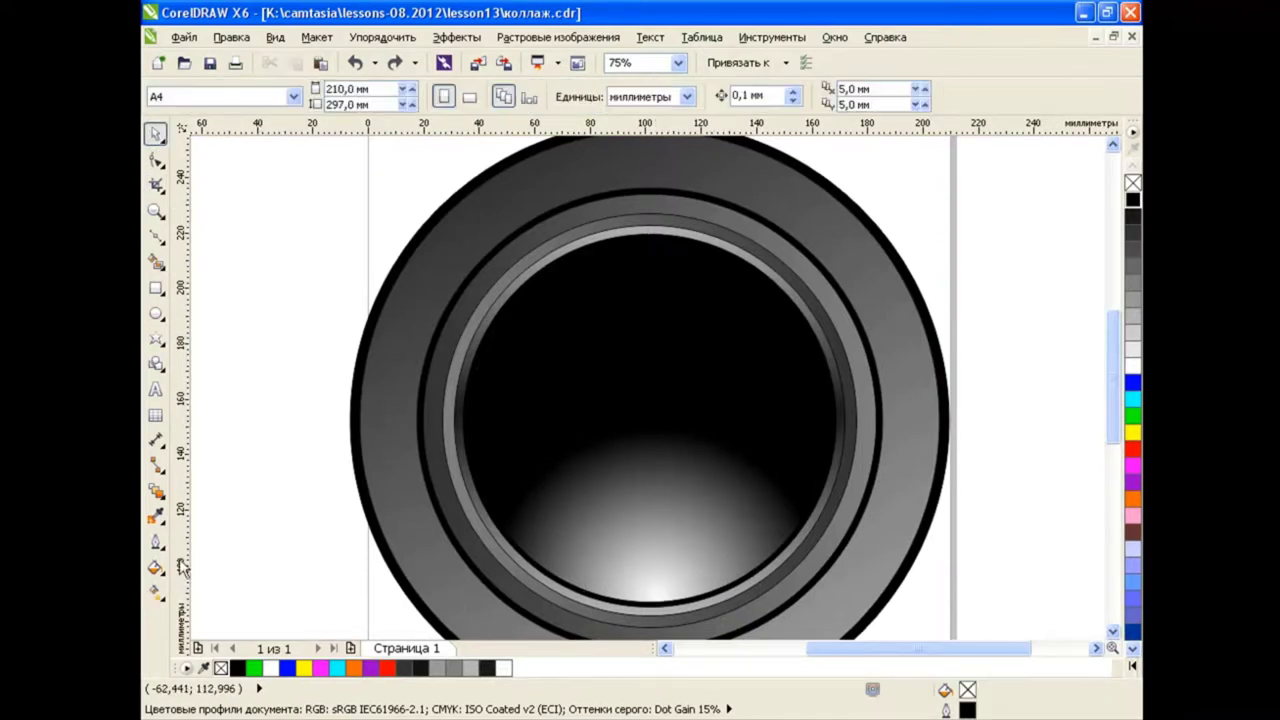
pyautogui.click(155, 591)
pyautogui.click(155, 593)
pyautogui.click(155, 138)
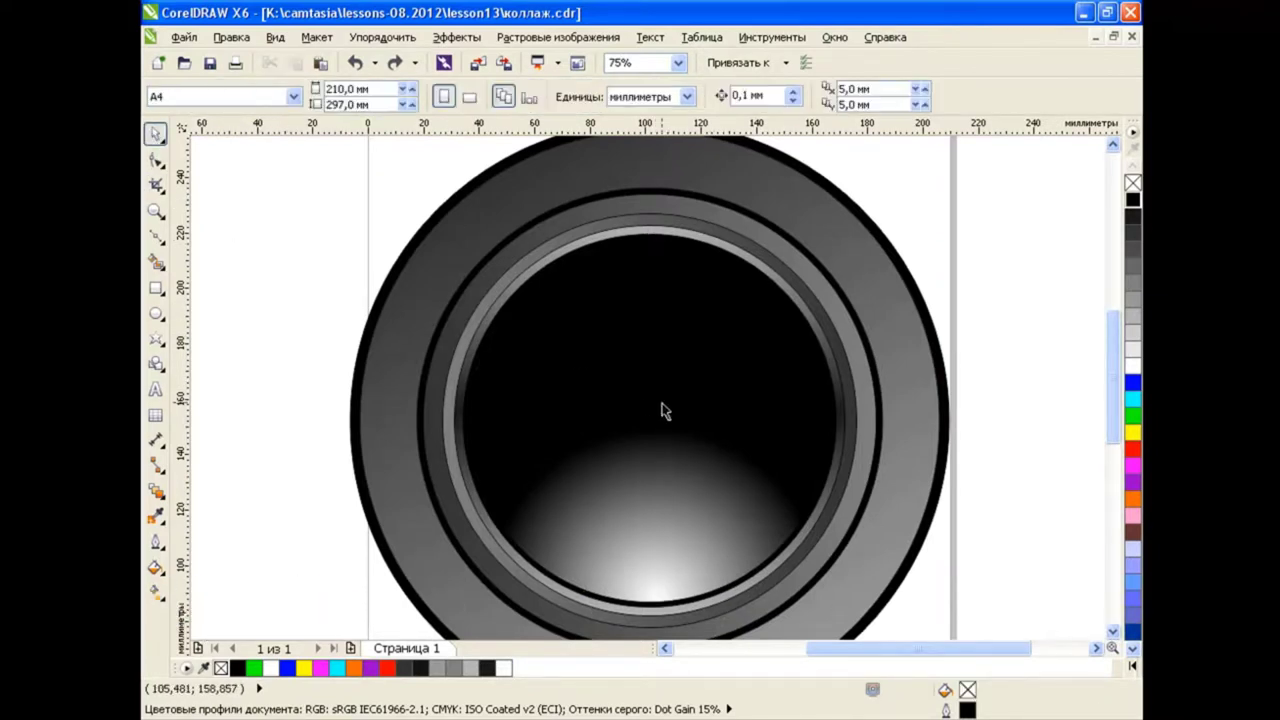
pyautogui.click(661, 402)
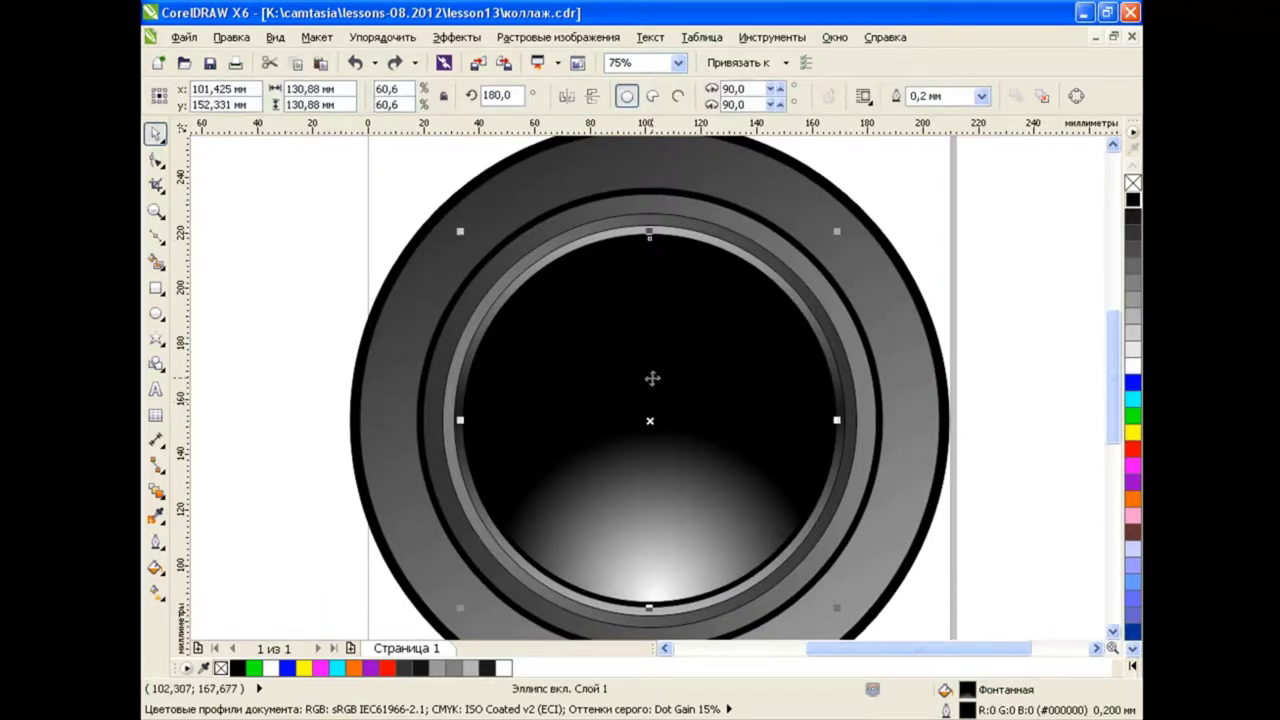
# Paste a vertically mirrored copy of the glowing circle with a top-to-middle linear transparency.
pyautogui.click(295, 62)
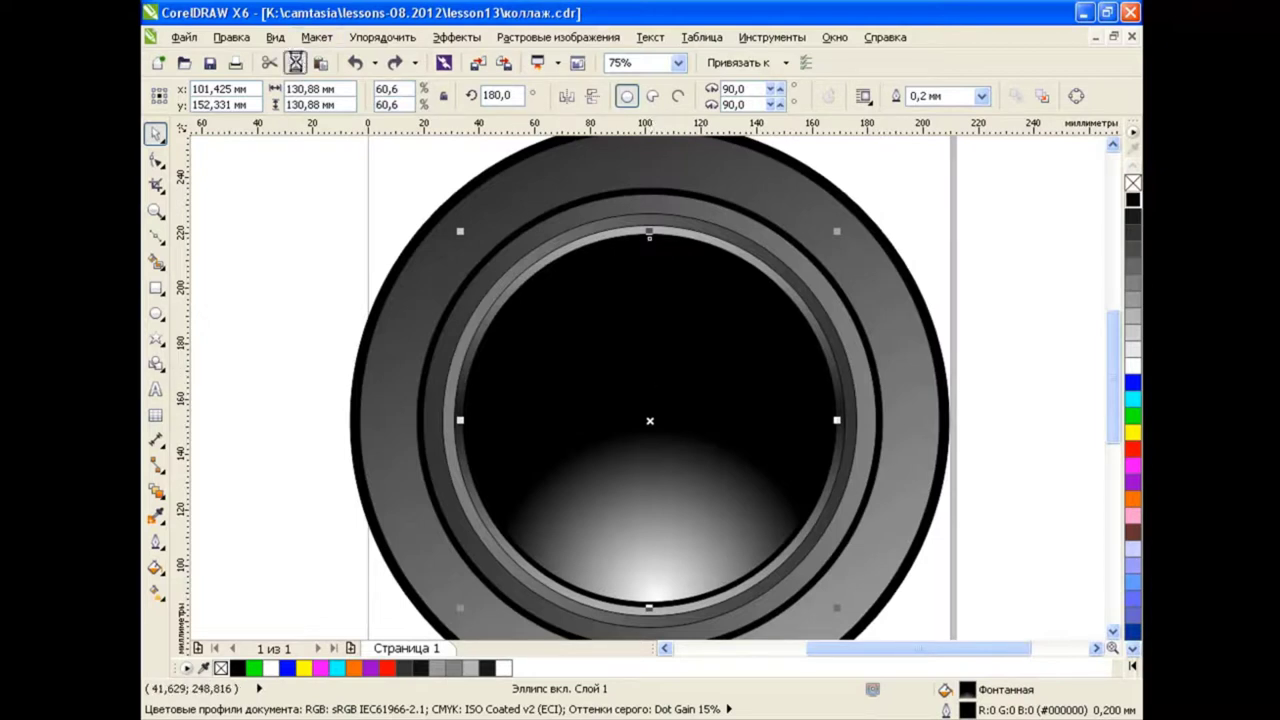
pyautogui.click(320, 62)
pyautogui.click(593, 95)
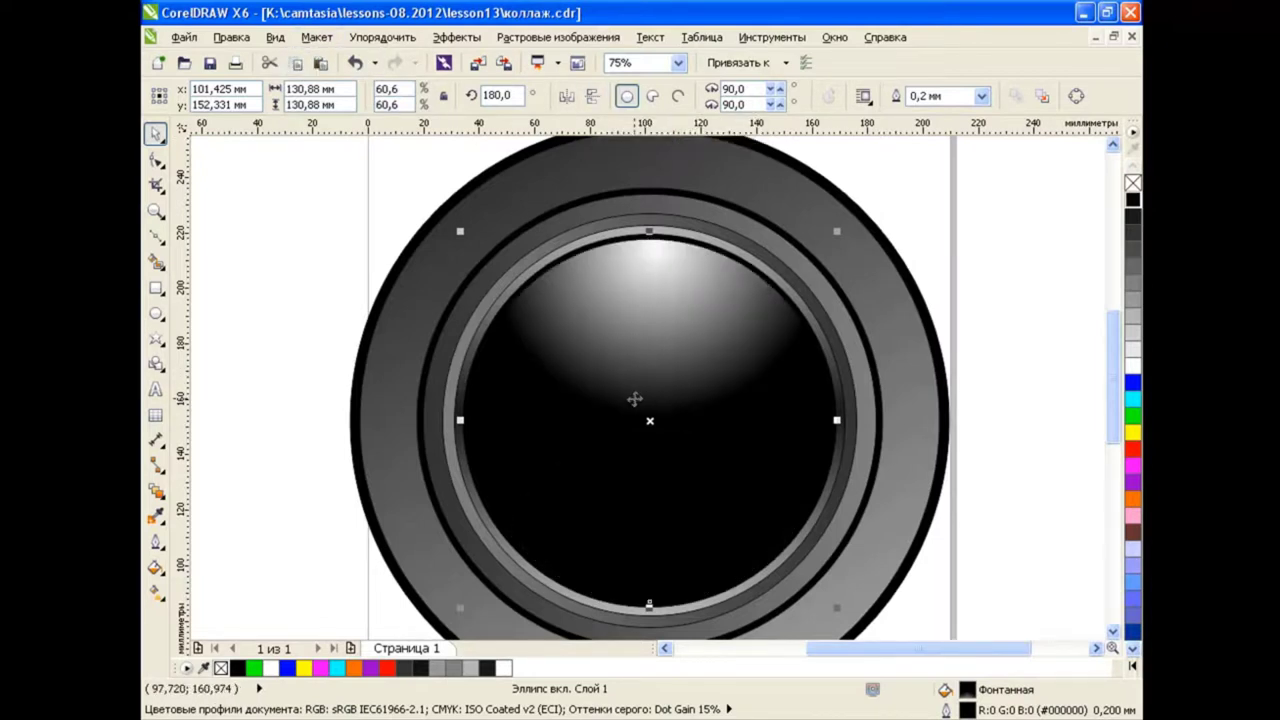
pyautogui.click(157, 488)
pyautogui.click(240, 620)
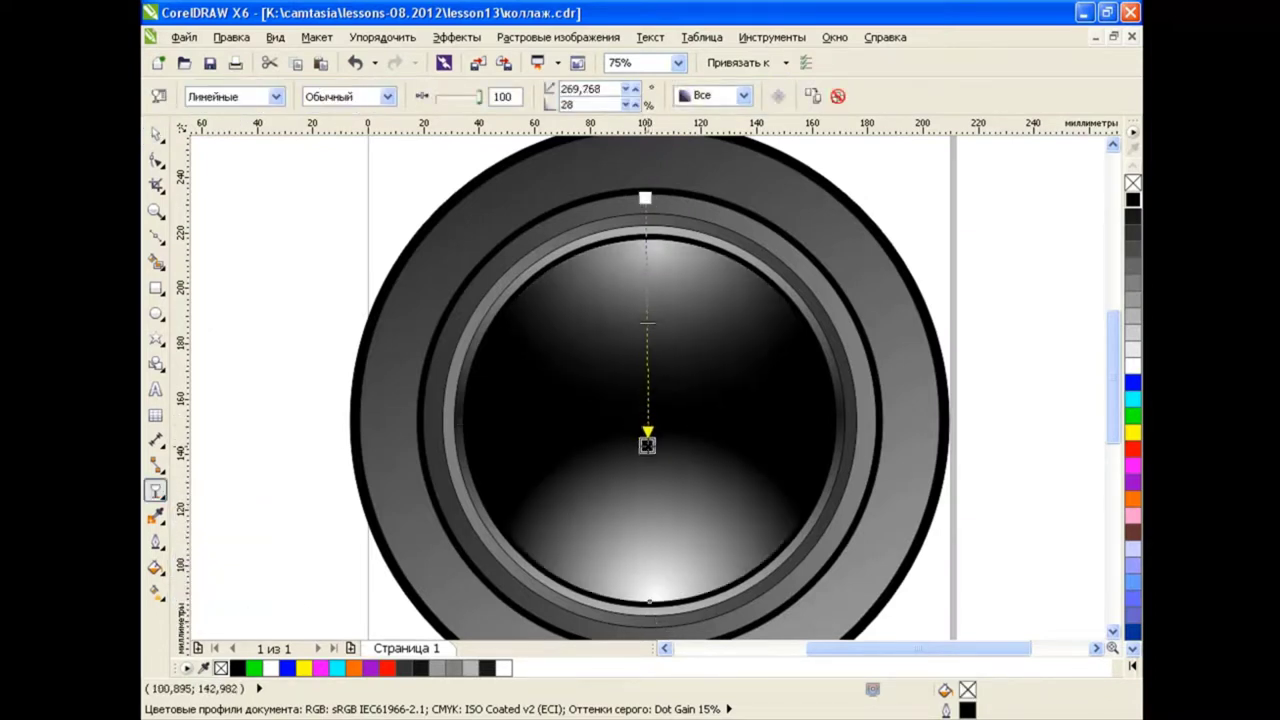
pyautogui.moveTo(648, 337); pyautogui.dragTo(651, 508)
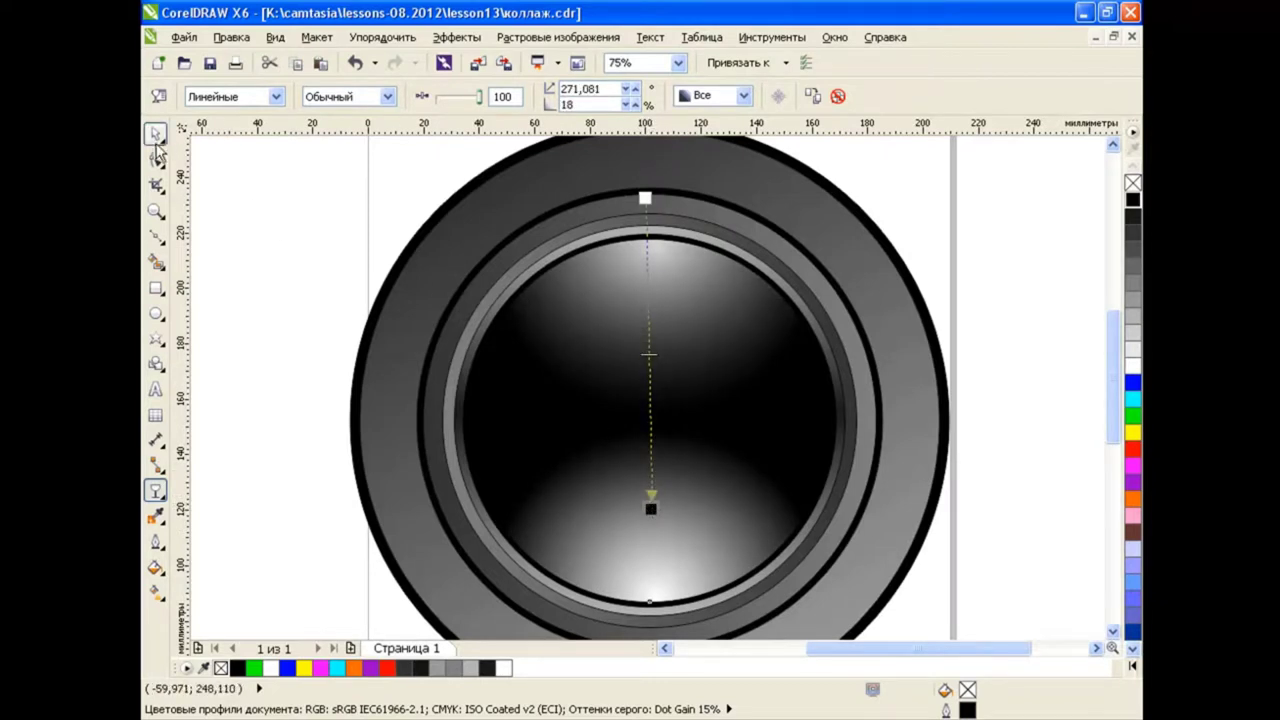
pyautogui.click(155, 140)
pyautogui.scroll(-1, 974, 369)
pyautogui.scroll(1, 1053, 426)
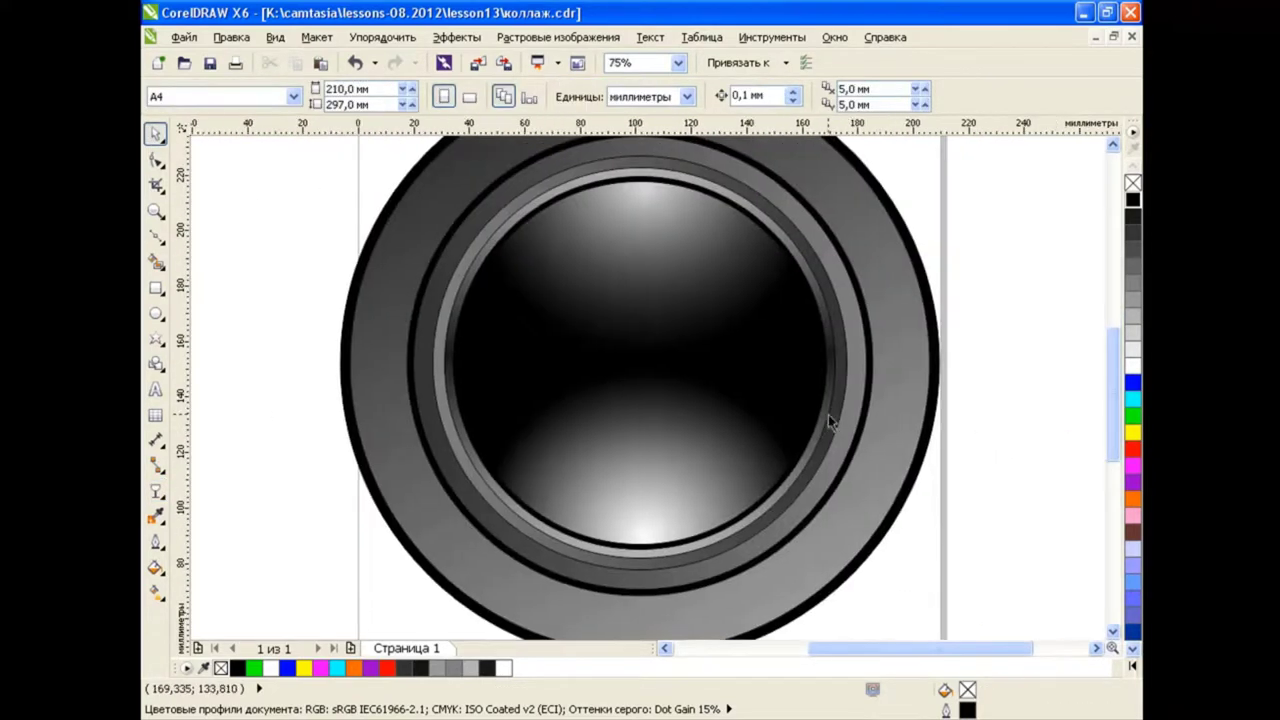
# Paste a no-fill copy of the lens and give it the CircleGrid PostScript fill.
pyautogui.click(320, 64)
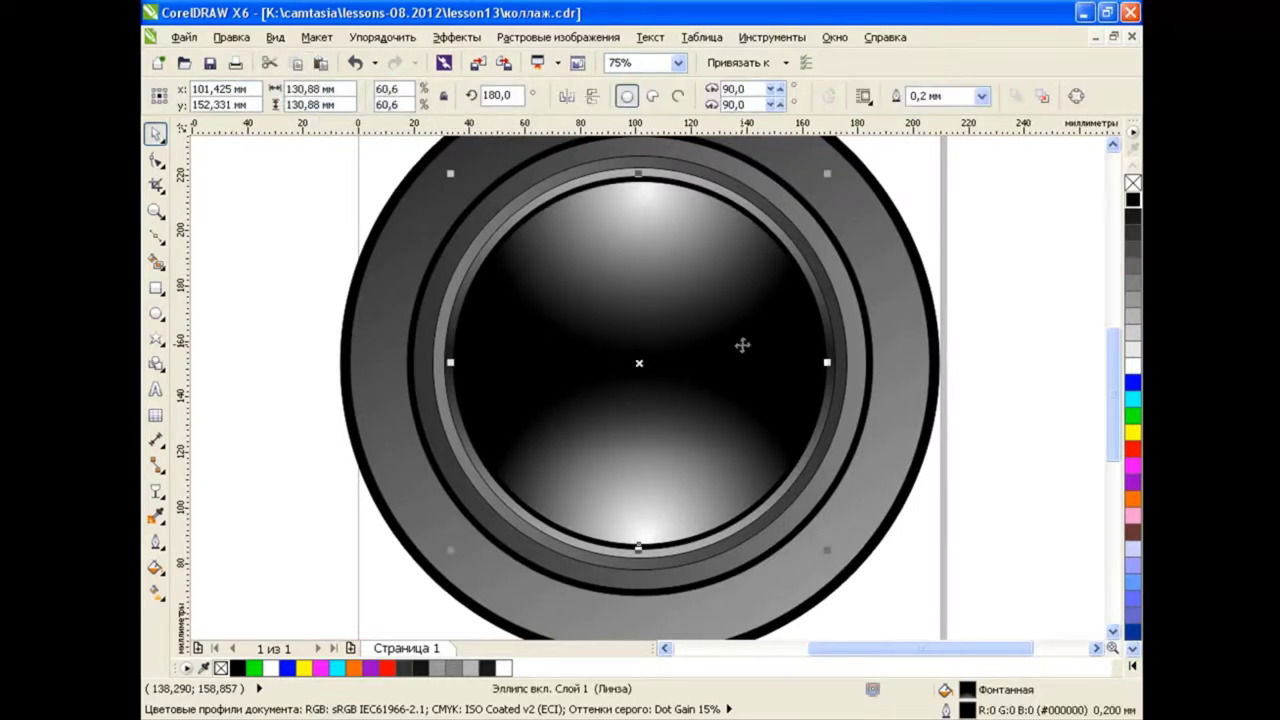
pyautogui.click(1133, 183)
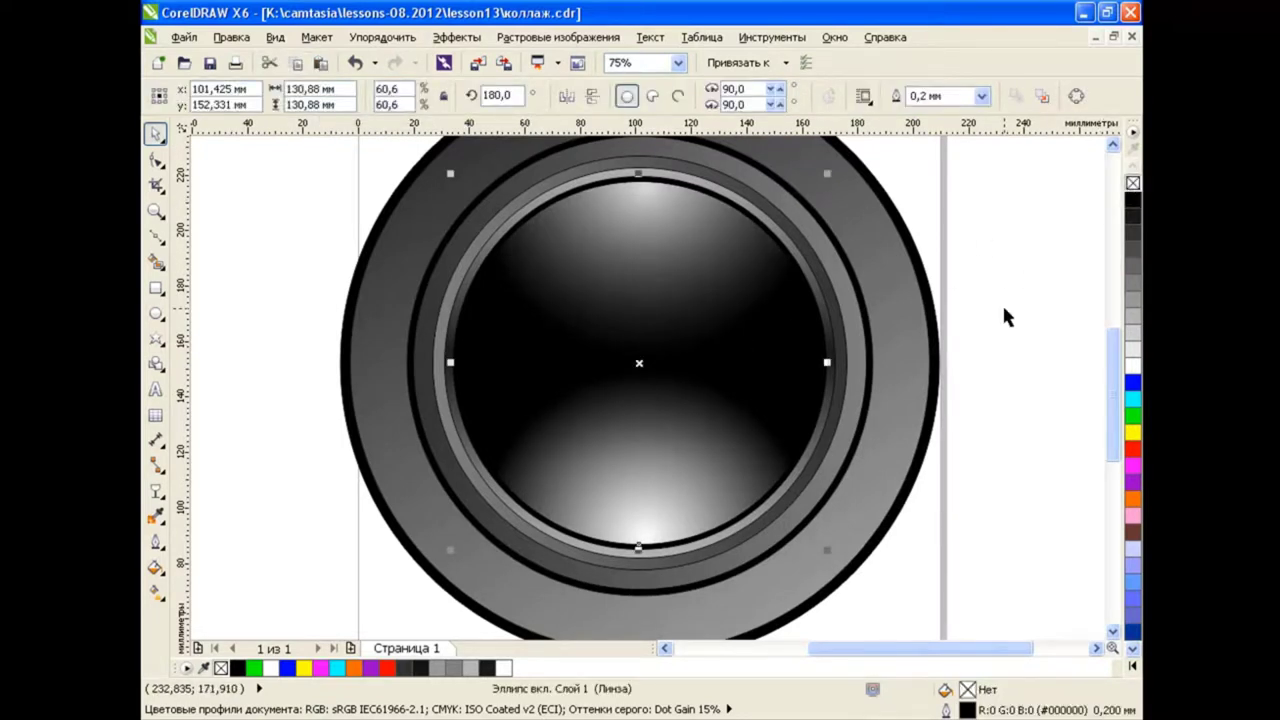
pyautogui.click(155, 568)
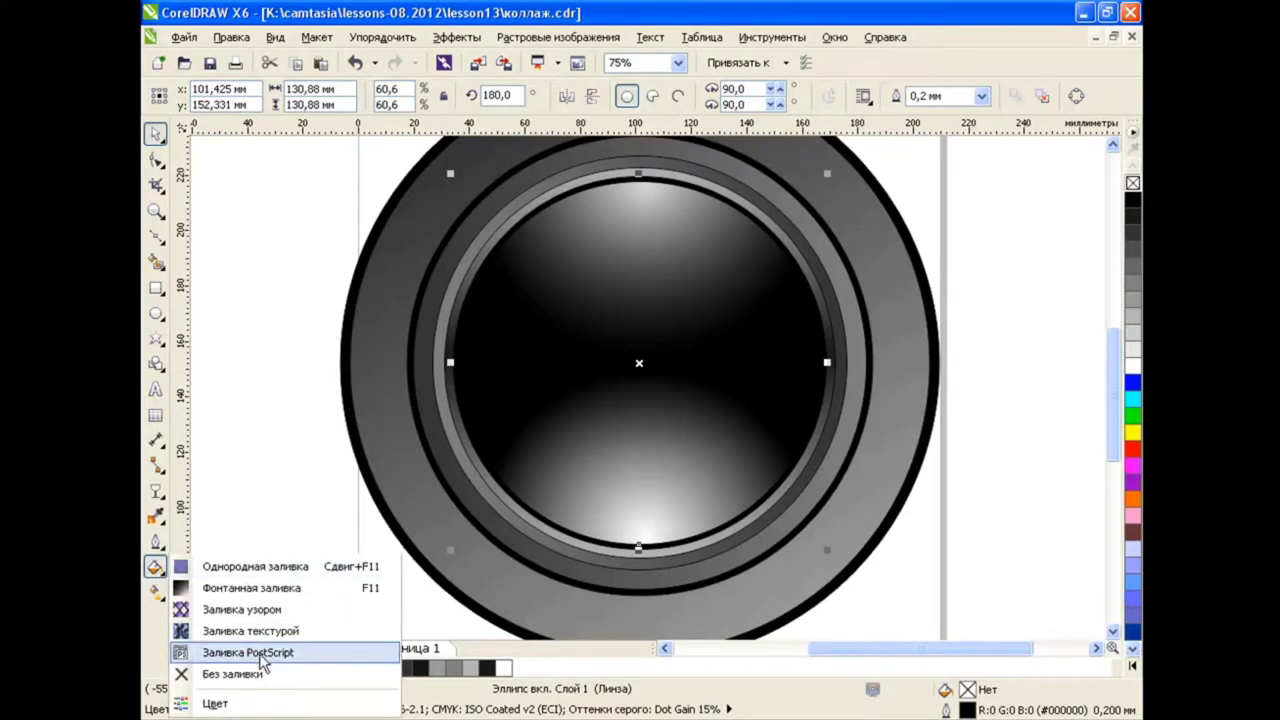
pyautogui.click(262, 652)
pyautogui.click(782, 342)
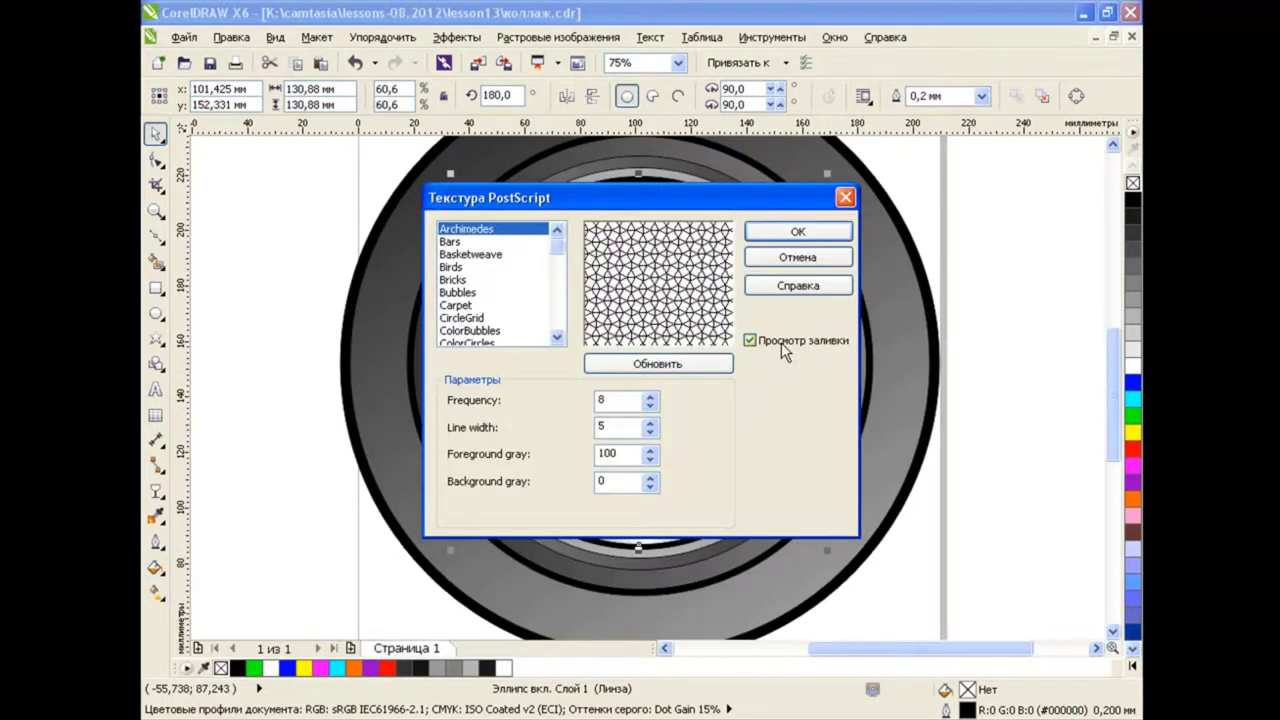
pyautogui.click(515, 245)
pyautogui.click(467, 270)
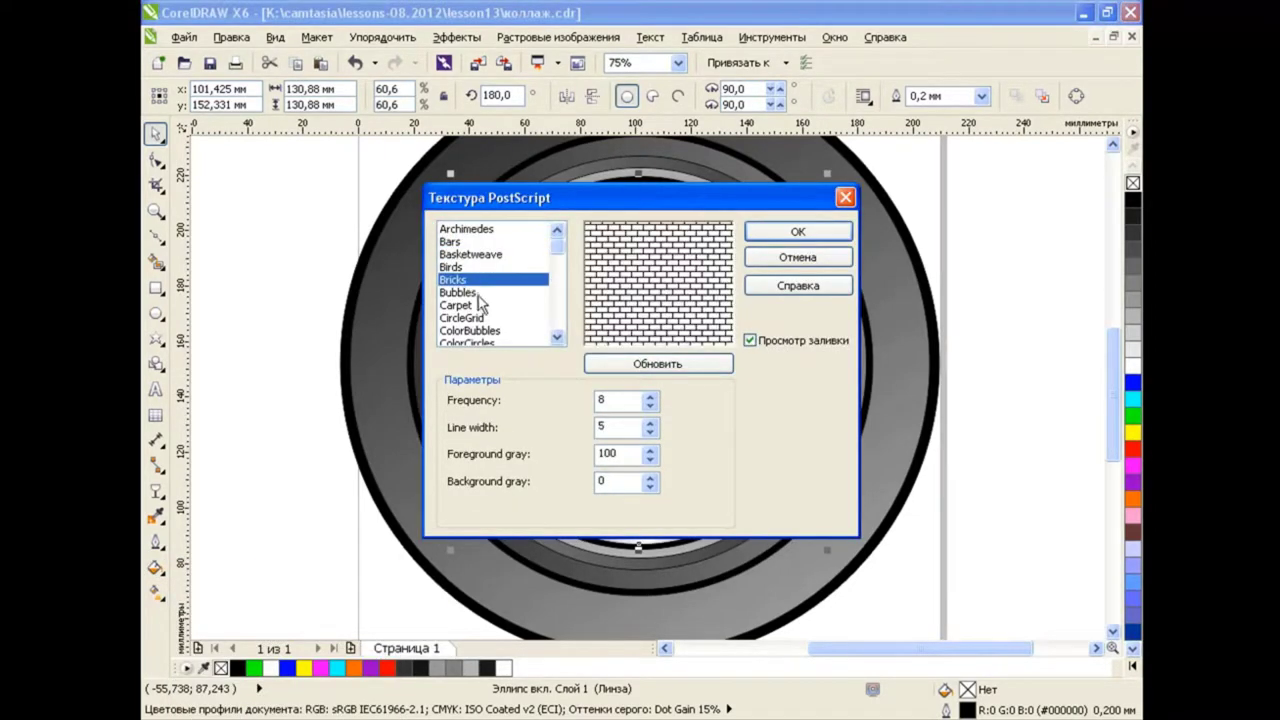
pyautogui.click(482, 292)
pyautogui.click(490, 317)
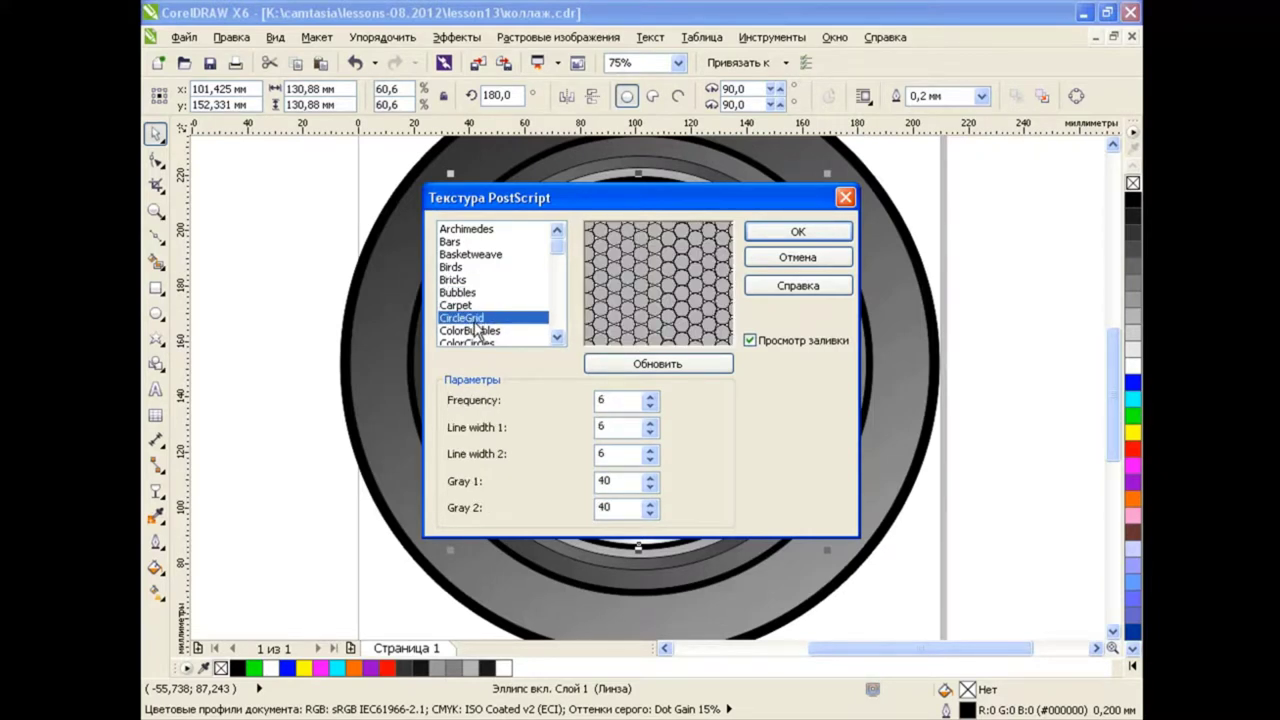
pyautogui.click(820, 236)
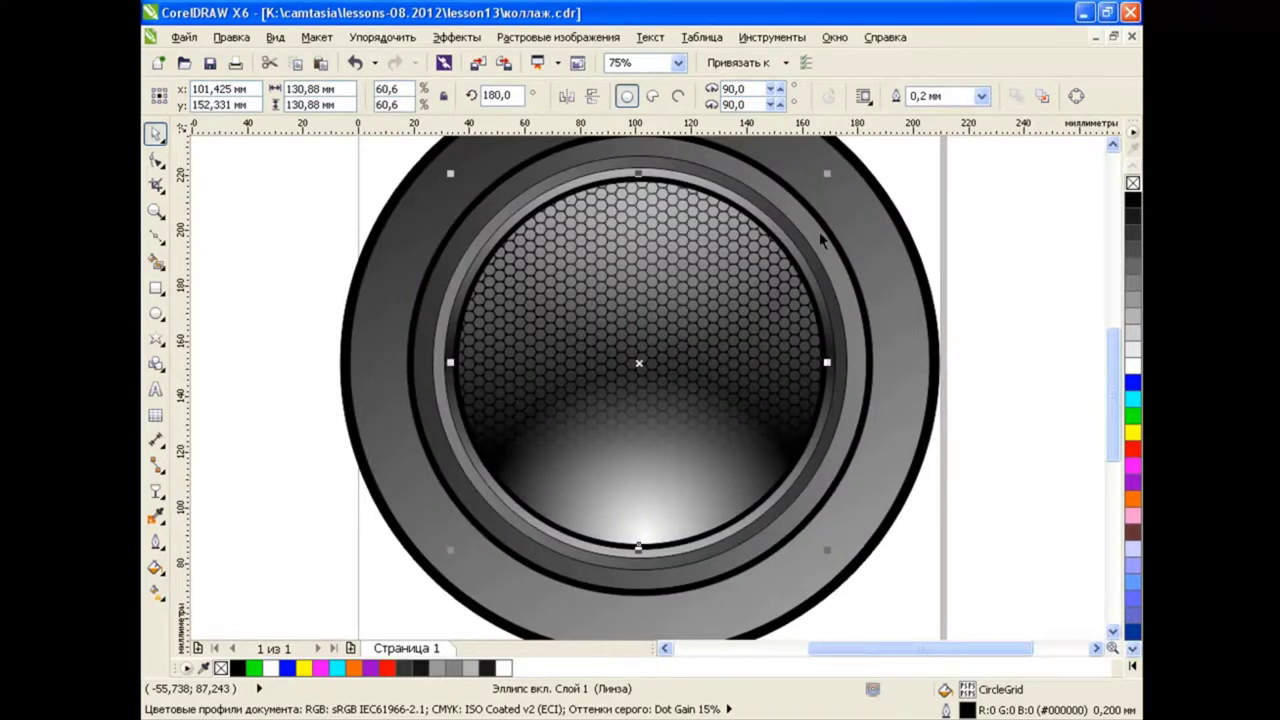
# Inspect the textured lens, nudging it right and undoing the move.
pyautogui.click(1007, 345)
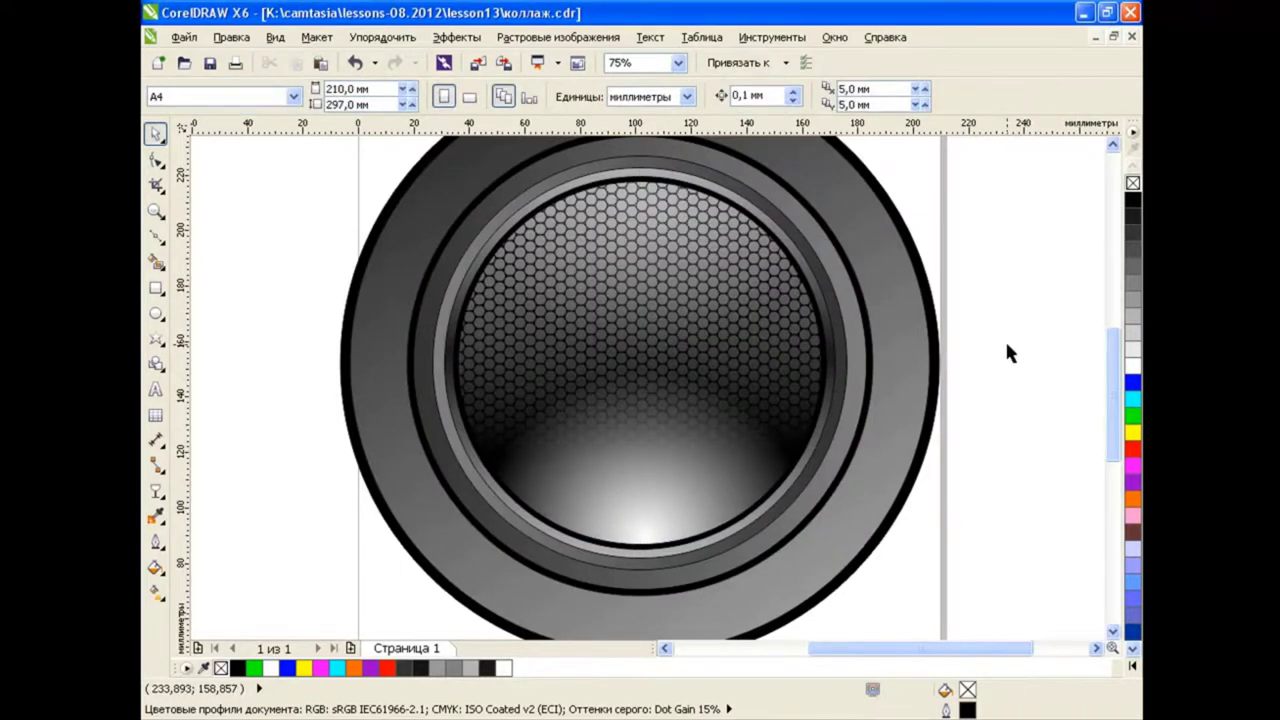
pyautogui.click(740, 331)
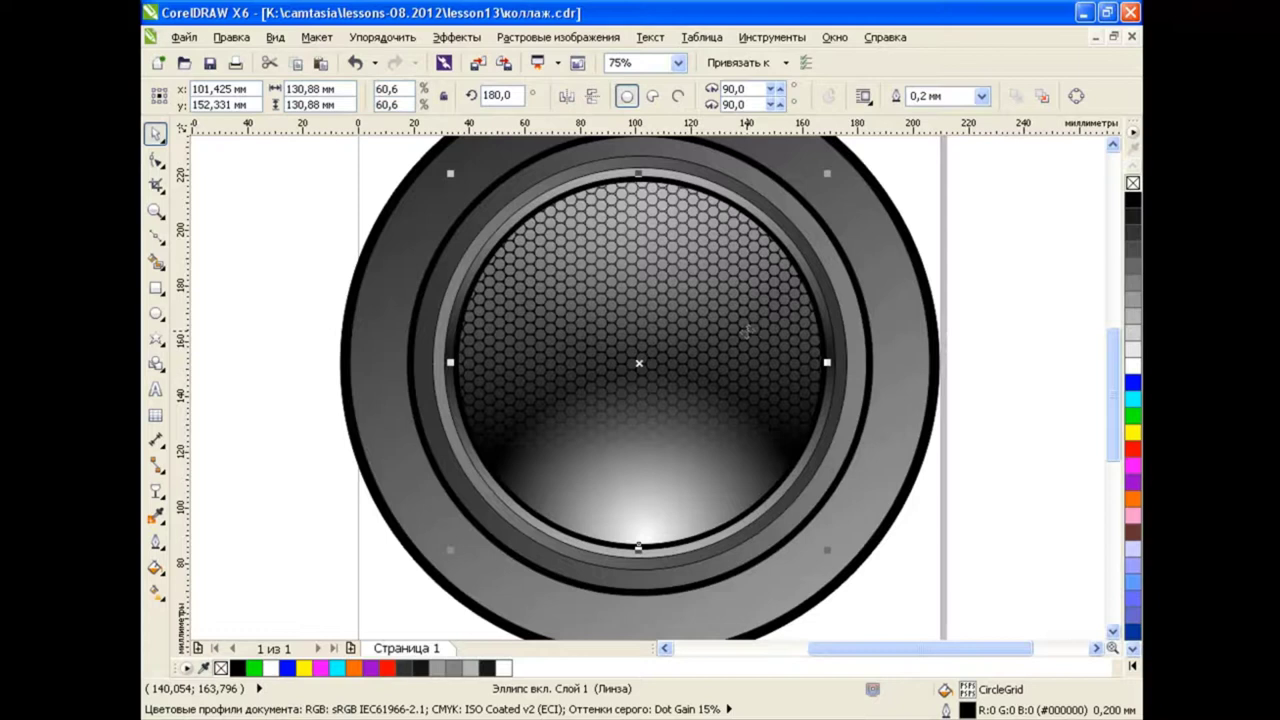
pyautogui.moveTo(639, 363); pyautogui.dragTo(794, 363)
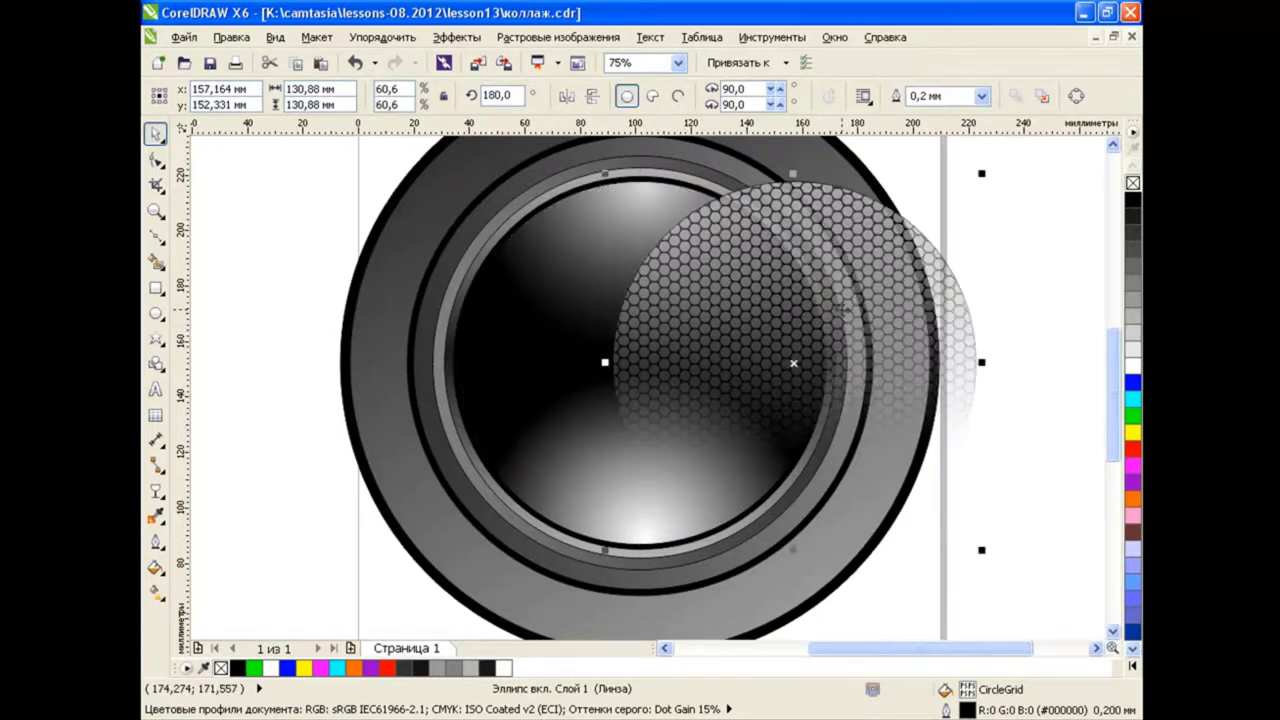
pyautogui.click(354, 62)
pyautogui.click(296, 243)
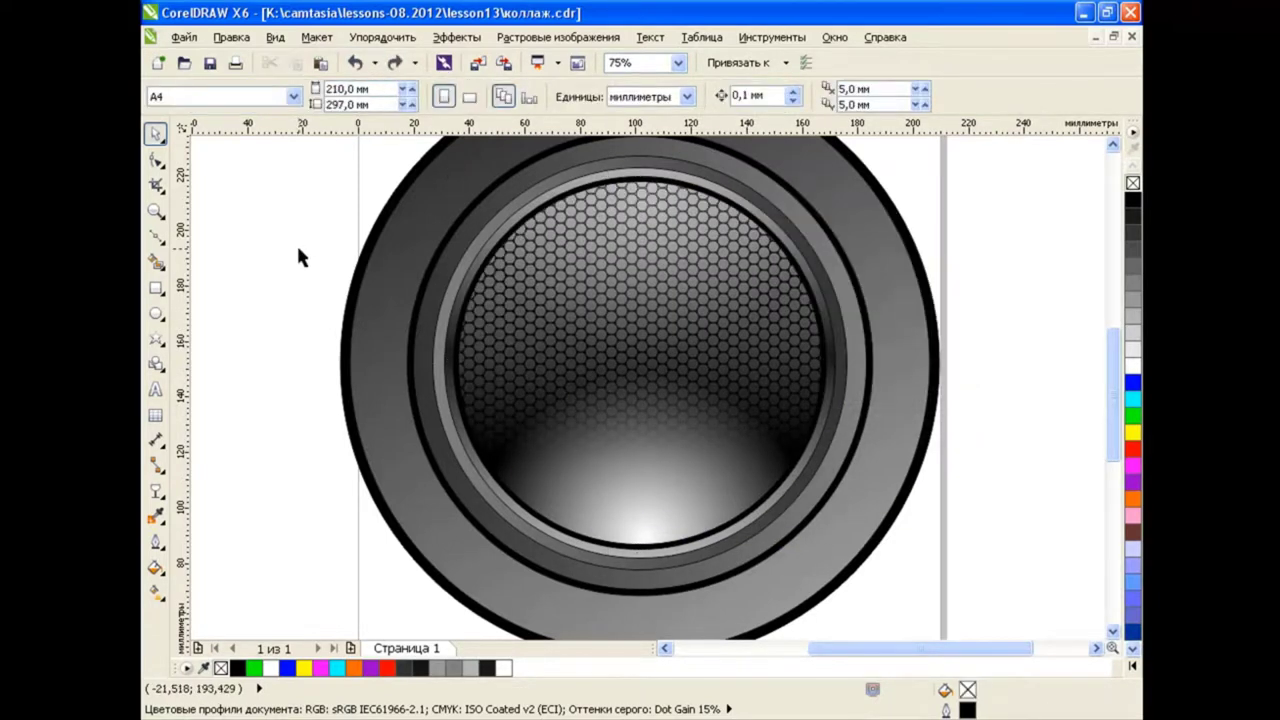
pyautogui.click(577, 318)
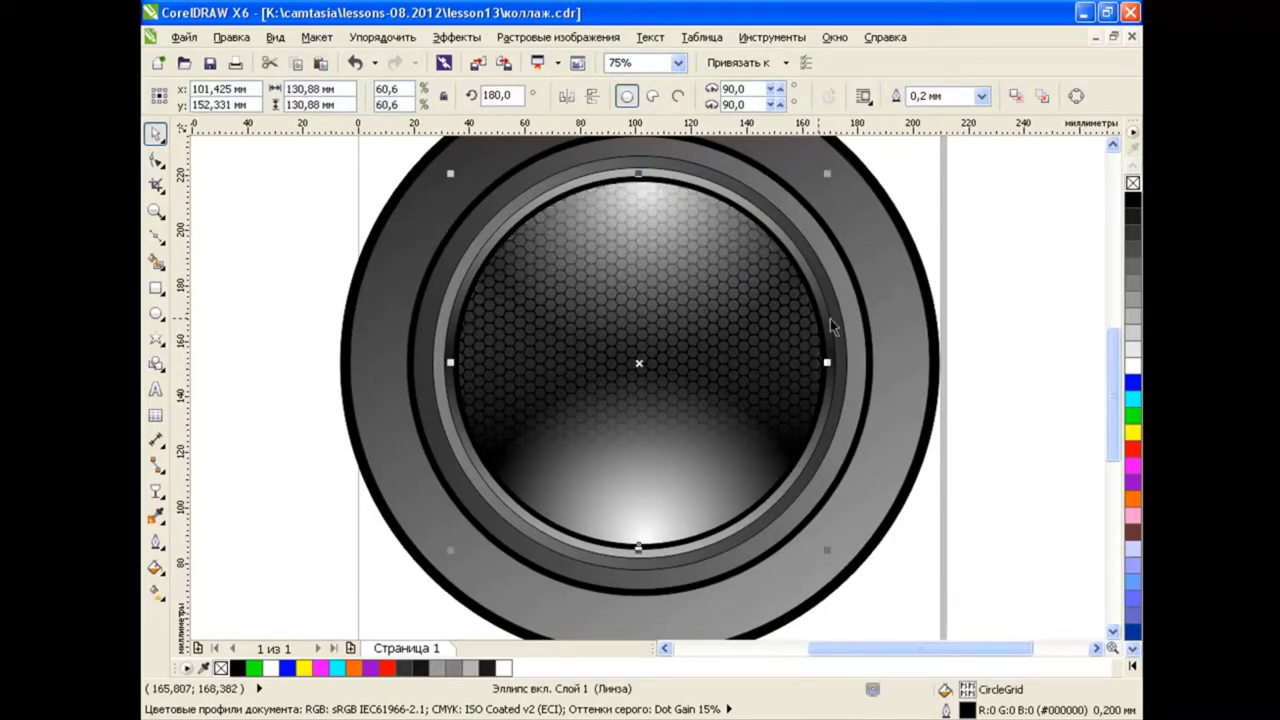
# Compare the lens with and without the top highlight, then paste the highlight copy back.
pyautogui.click(1008, 338)
pyautogui.click(758, 355)
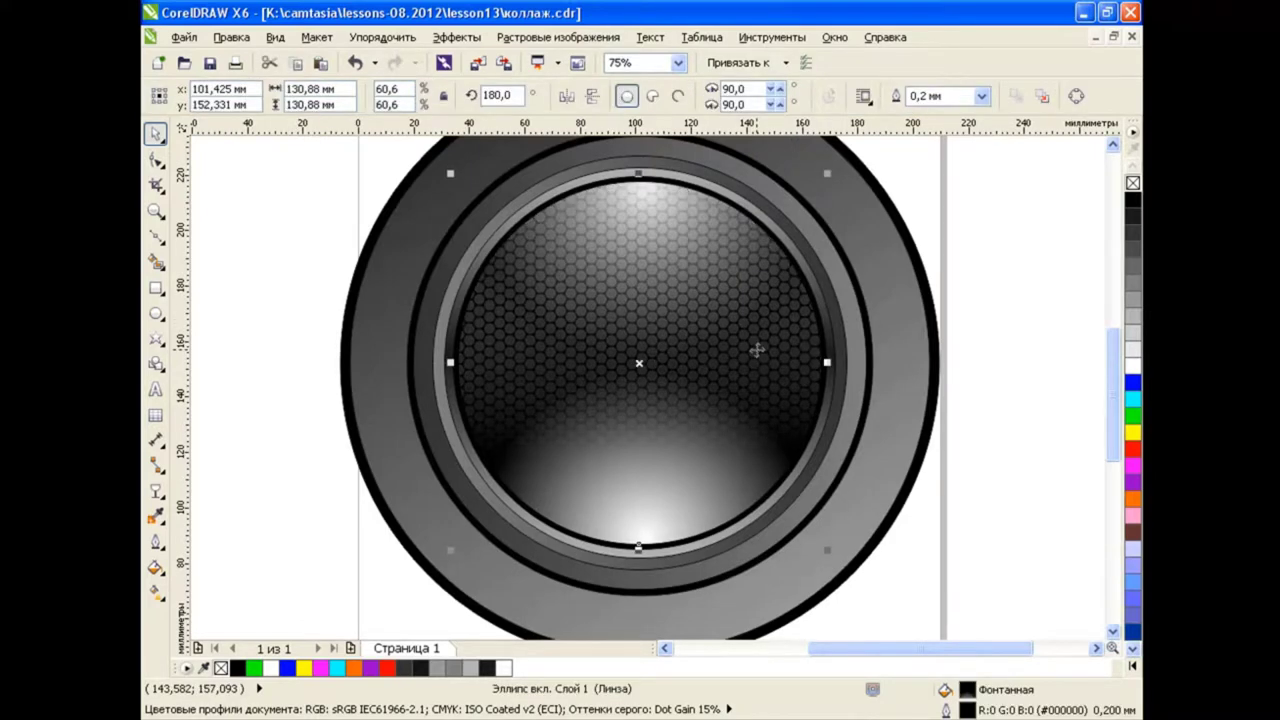
pyautogui.click(354, 62)
pyautogui.click(395, 62)
pyautogui.click(354, 62)
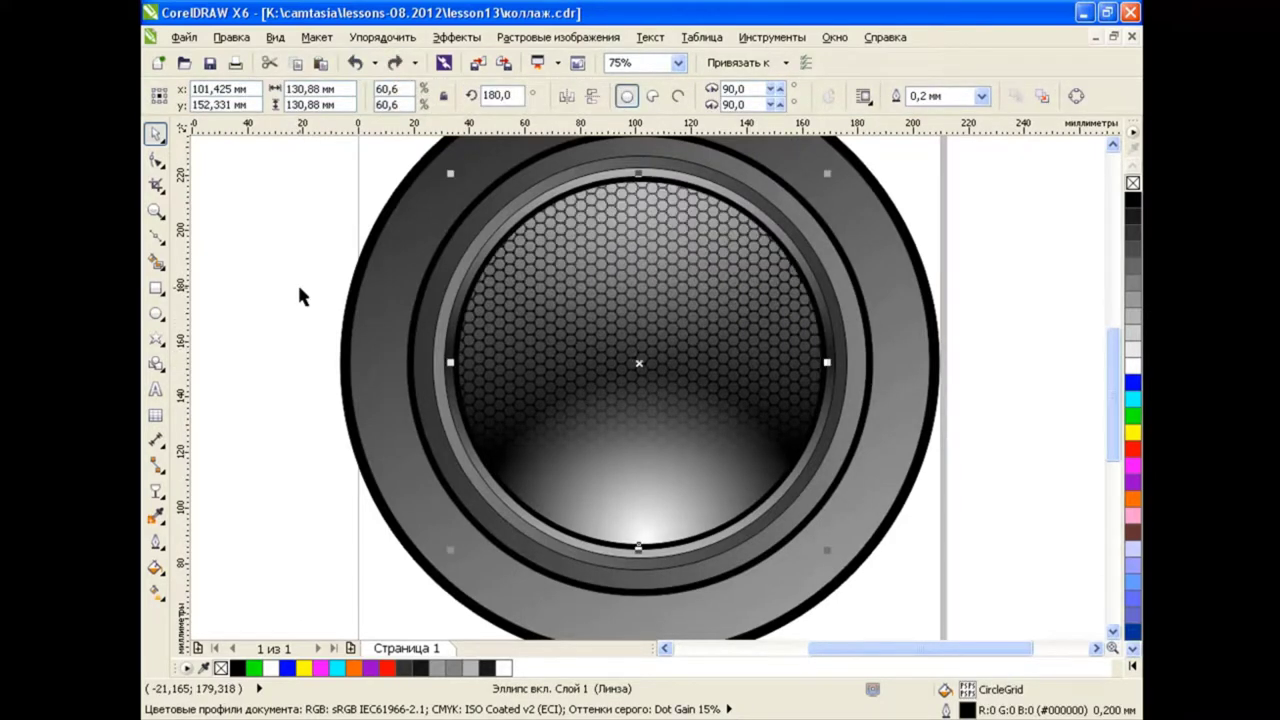
pyautogui.click(338, 318)
pyautogui.click(762, 372)
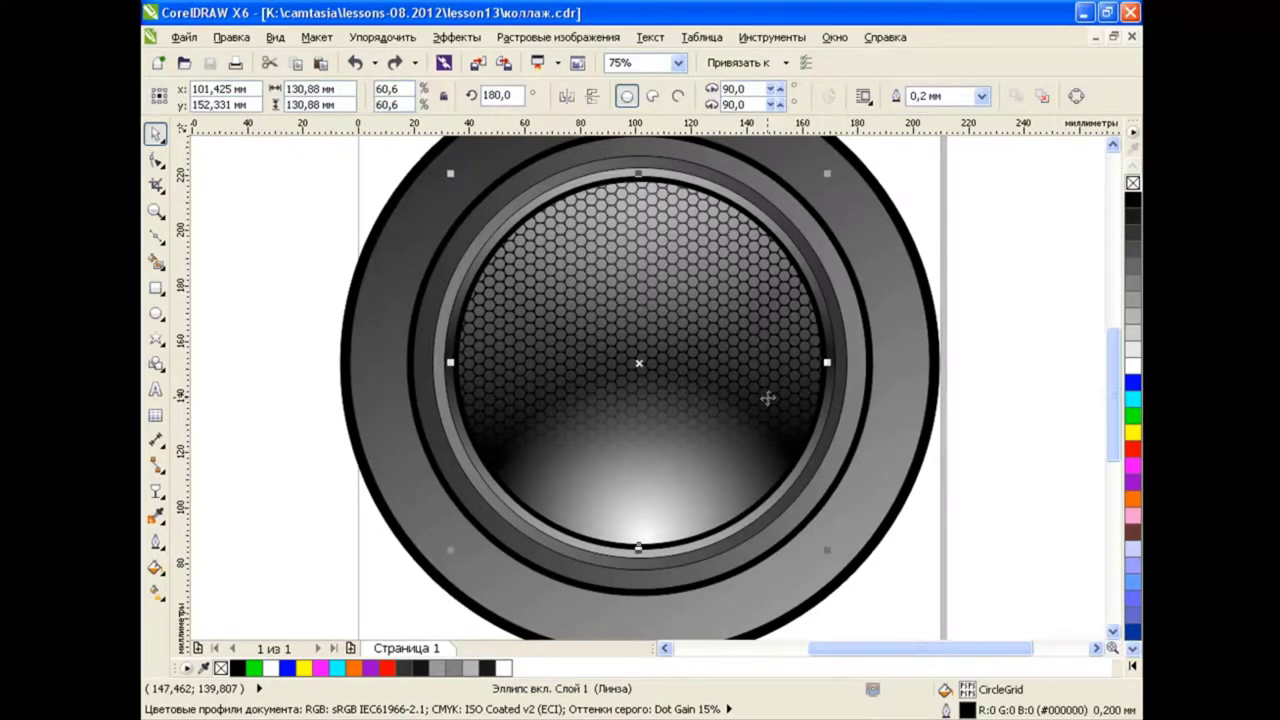
pyautogui.click(321, 64)
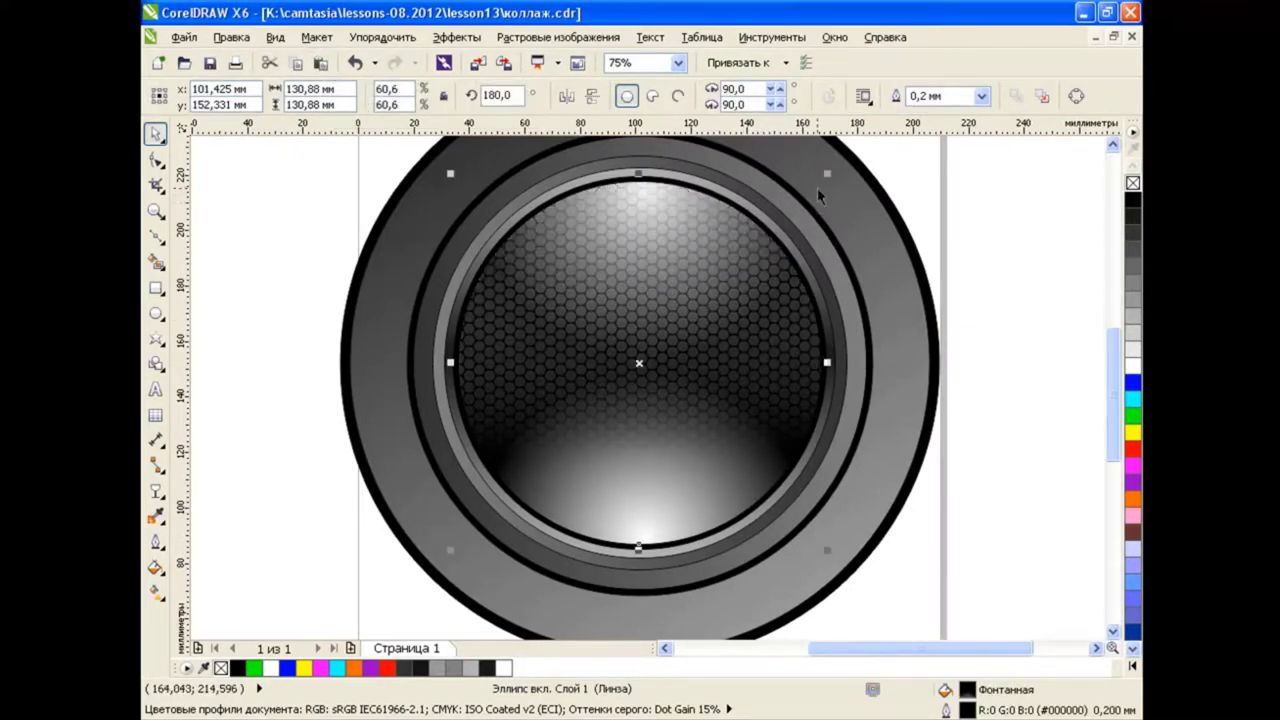
# Shrink the pasted highlight to about a quarter size and fill it green.
pyautogui.moveTo(826, 174); pyautogui.dragTo(698, 272)
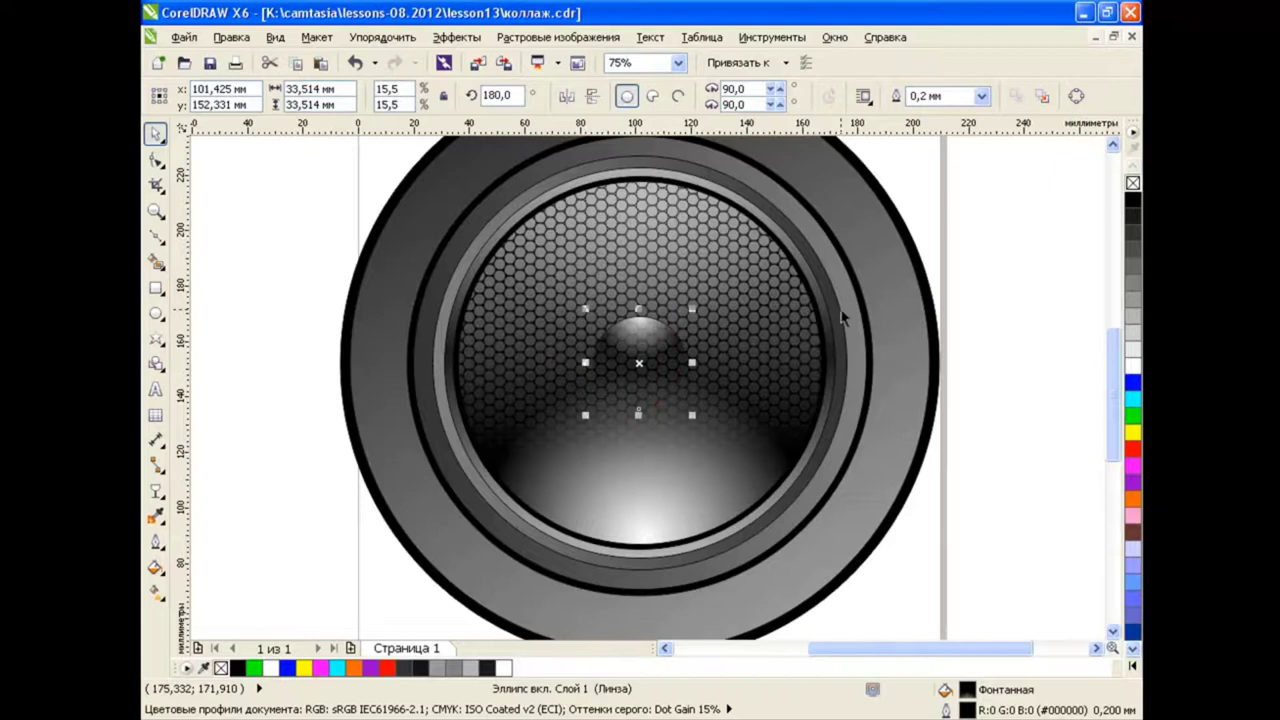
pyautogui.click(1133, 415)
pyautogui.click(155, 490)
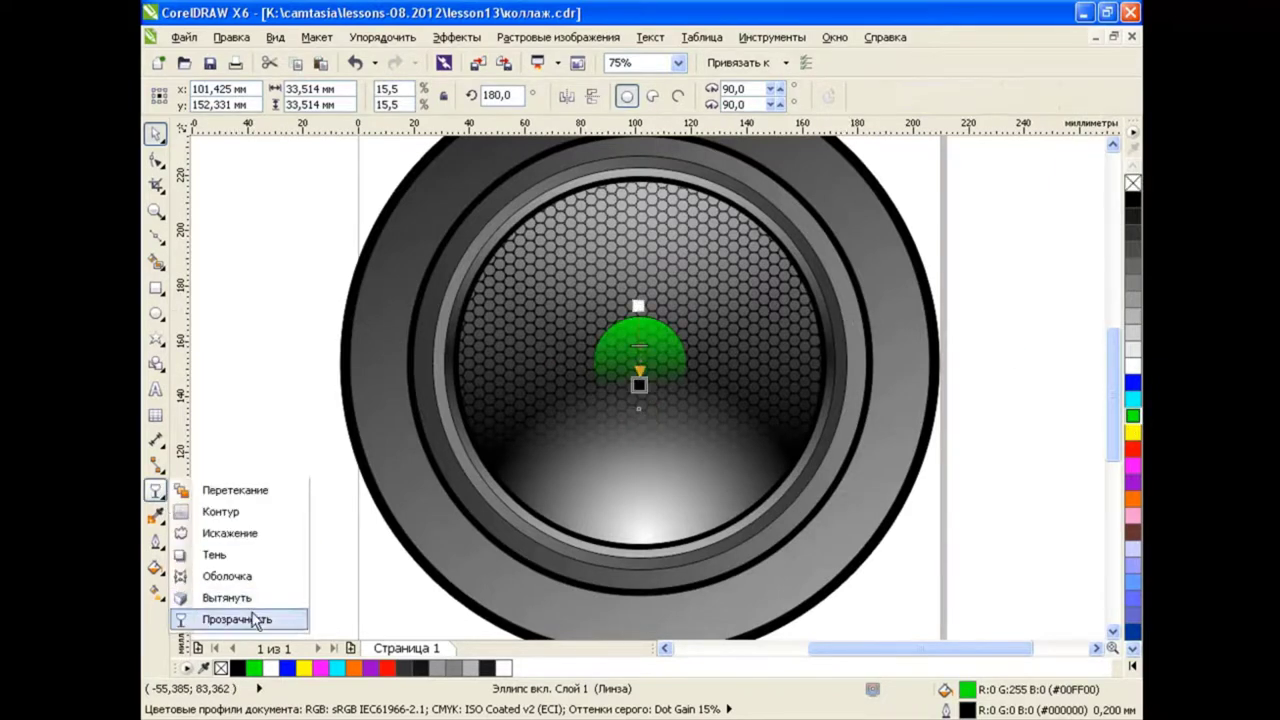
pyautogui.click(251, 614)
pyautogui.click(155, 133)
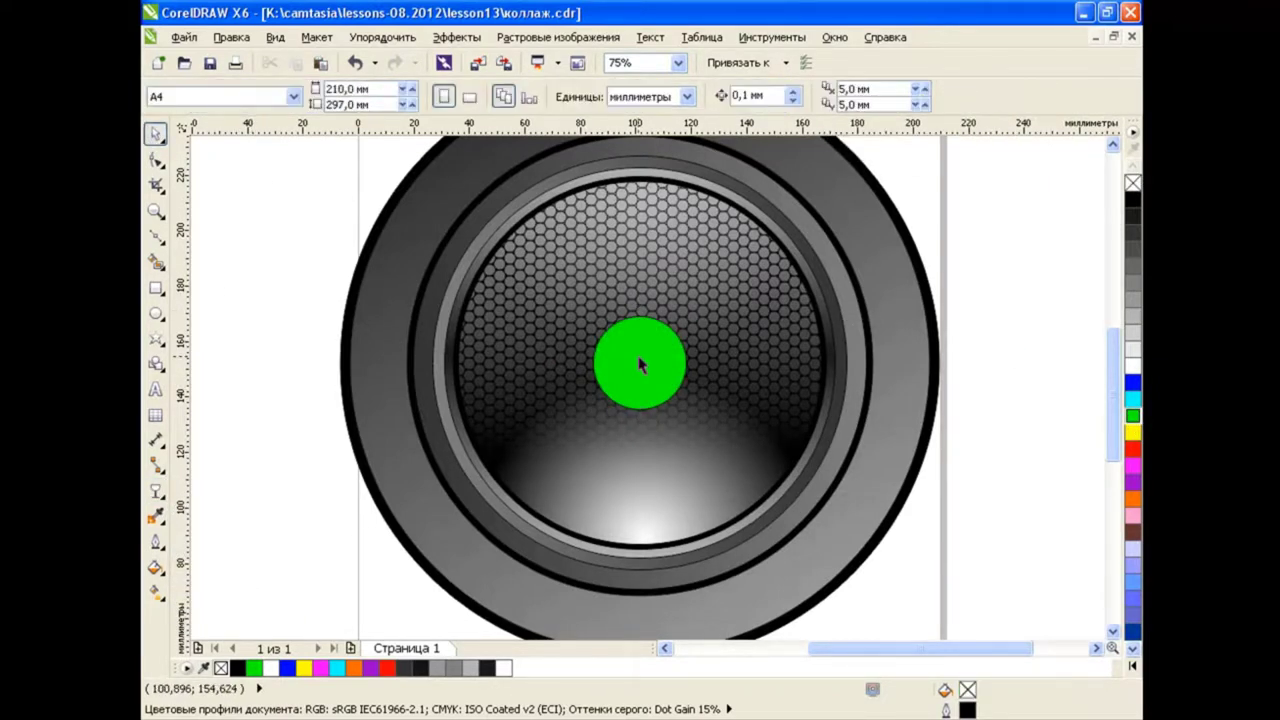
pyautogui.click(640, 362)
pyautogui.scroll(1, 633, 364)
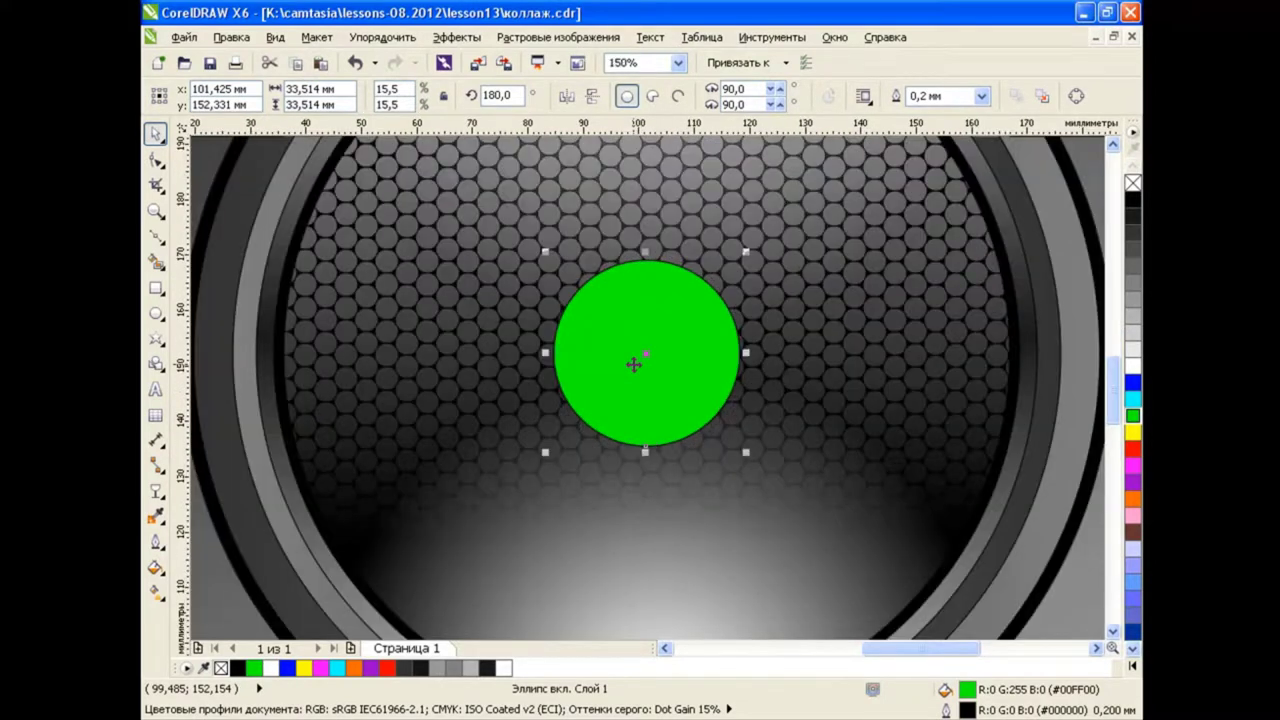
# Apply a yellow-to-green radial fountain fill to the small circle.
pyautogui.click(156, 567)
pyautogui.click(243, 591)
pyautogui.click(575, 216)
pyautogui.click(520, 245)
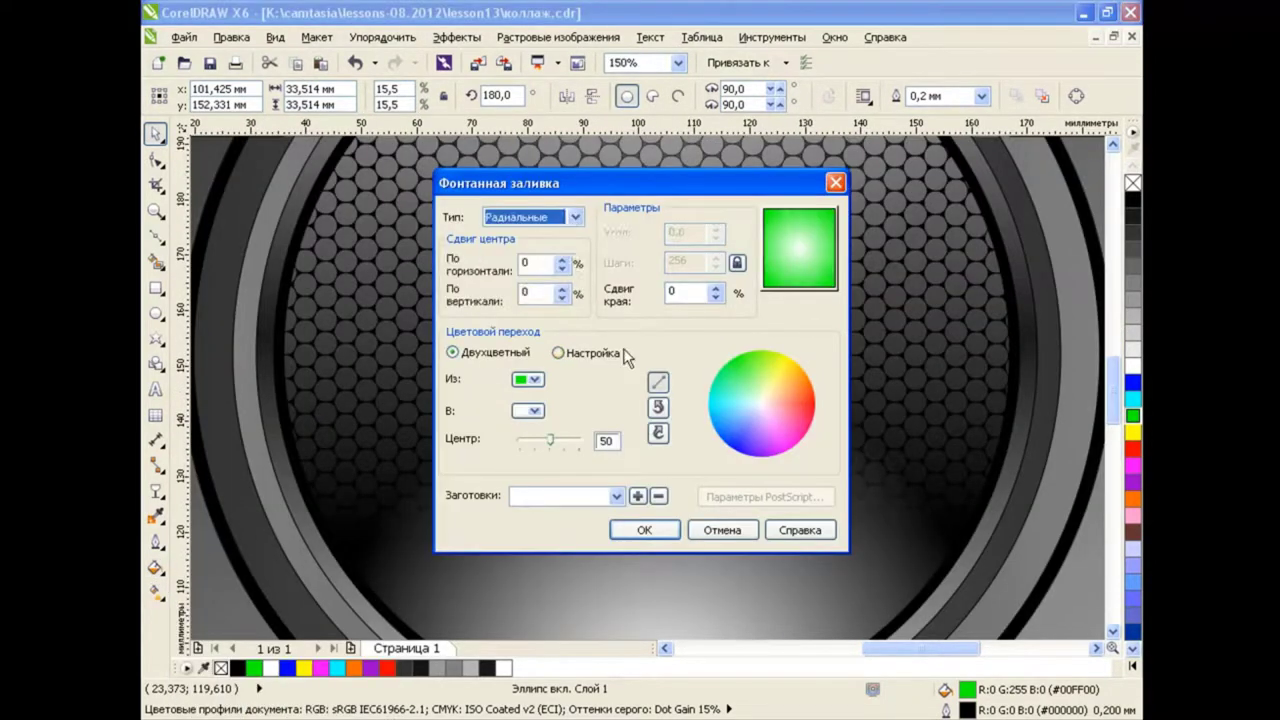
pyautogui.click(528, 410)
pyautogui.click(560, 450)
pyautogui.click(528, 379)
pyautogui.click(630, 405)
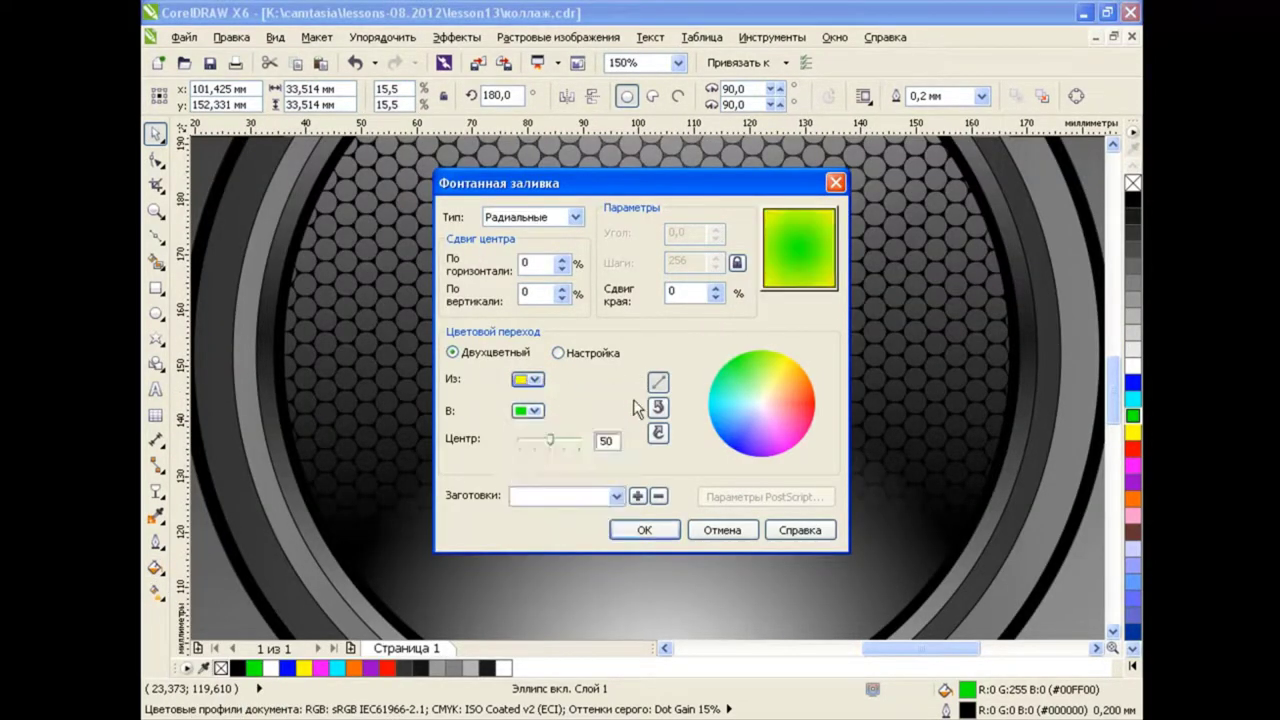
pyautogui.click(660, 531)
# Switch the cap gradient to linear, mirror it and make two smaller inner copies.
pyautogui.click(155, 591)
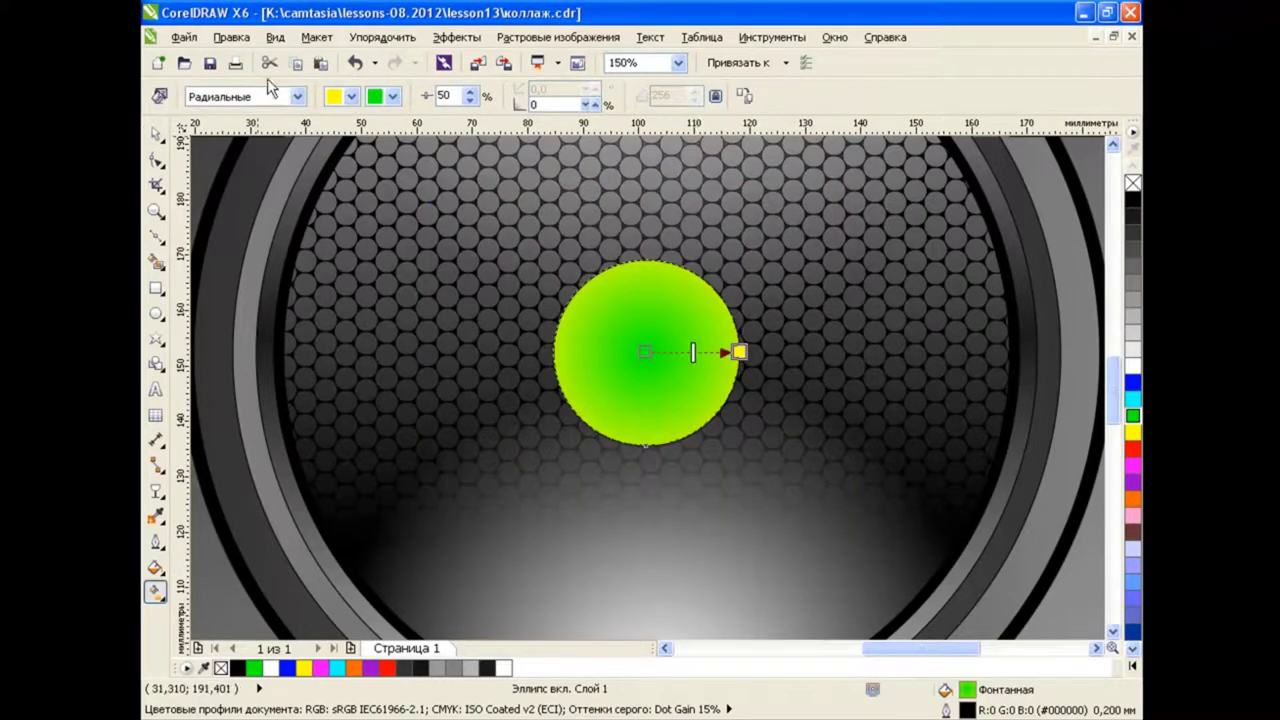
pyautogui.click(297, 96)
pyautogui.click(212, 140)
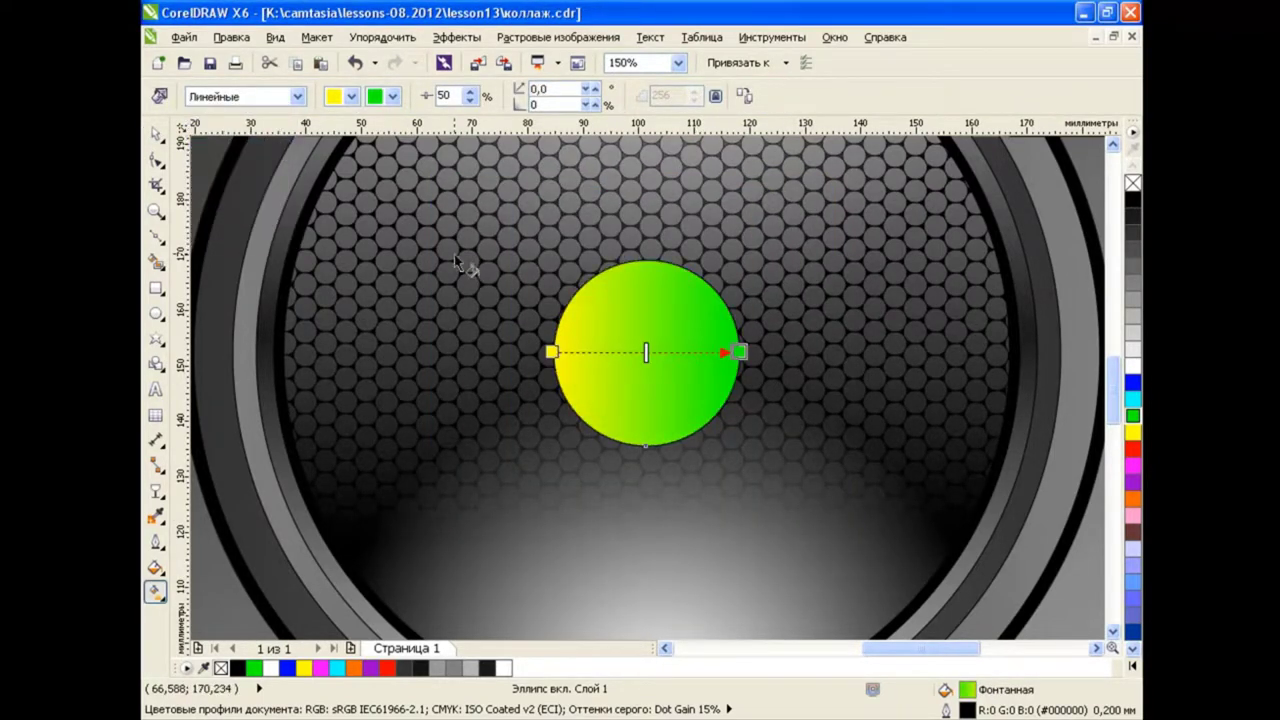
pyautogui.press('space')
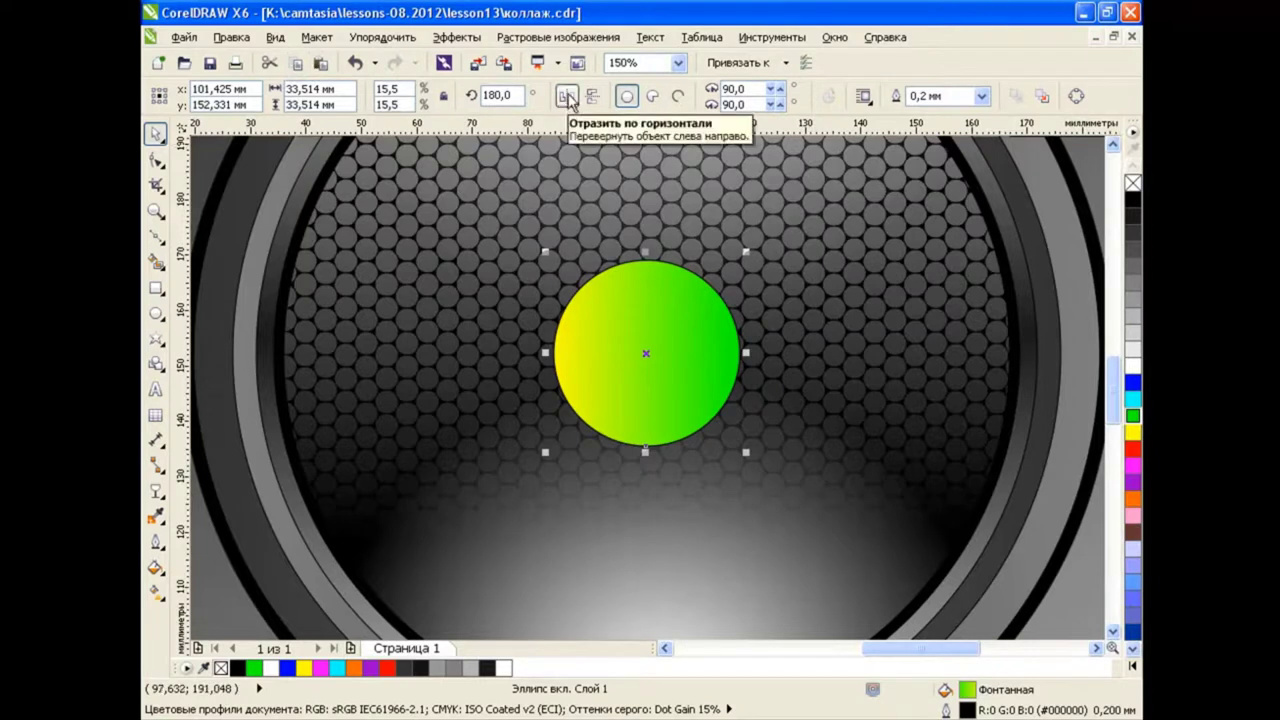
pyautogui.click(567, 95)
pyautogui.moveTo(748, 250); pyautogui.dragTo(738, 262)
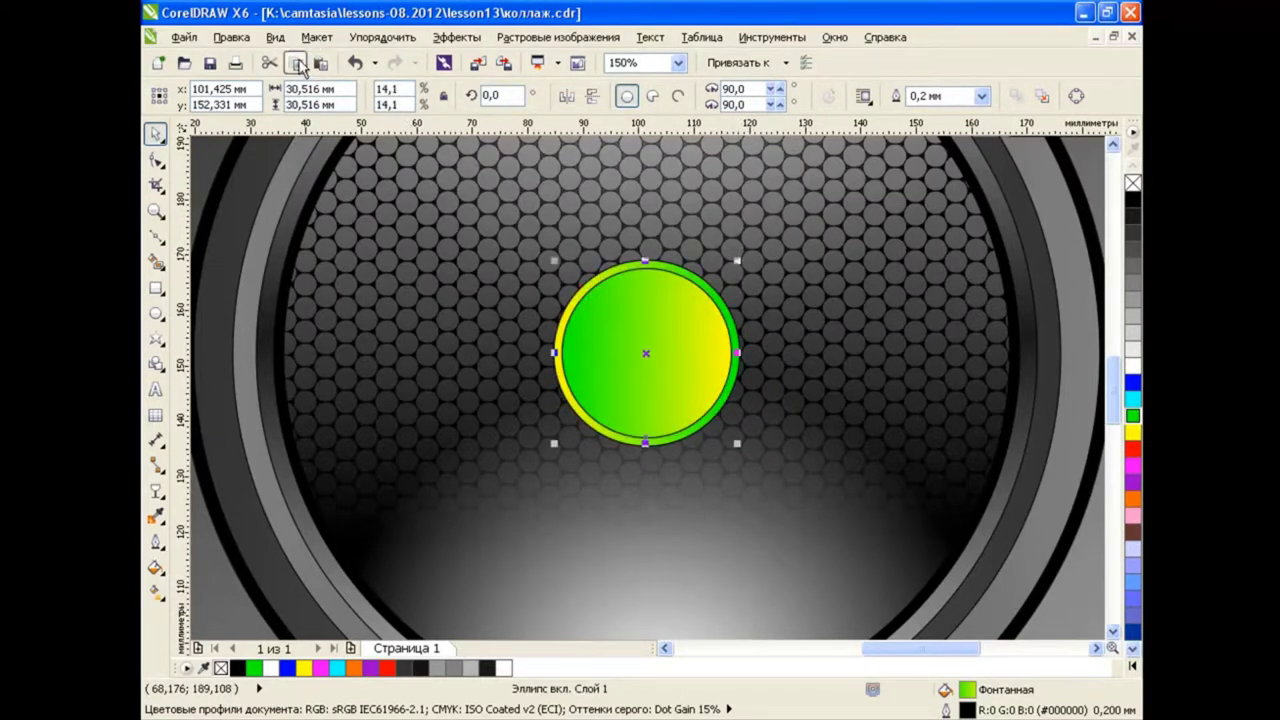
pyautogui.moveTo(738, 261); pyautogui.dragTo(729, 266)
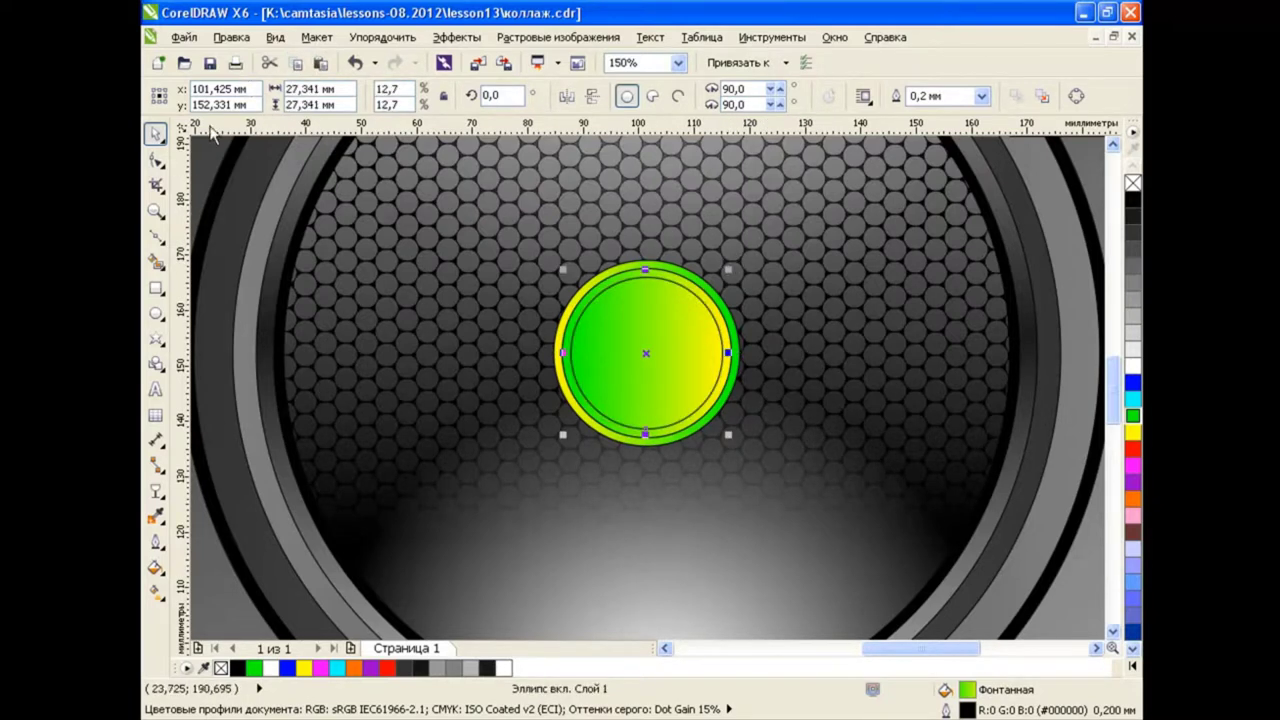
# Make the innermost circle's gradient radial, shift its start slightly, and paste a copy on top.
pyautogui.press('g')
pyautogui.click(297, 96)
pyautogui.click(230, 152)
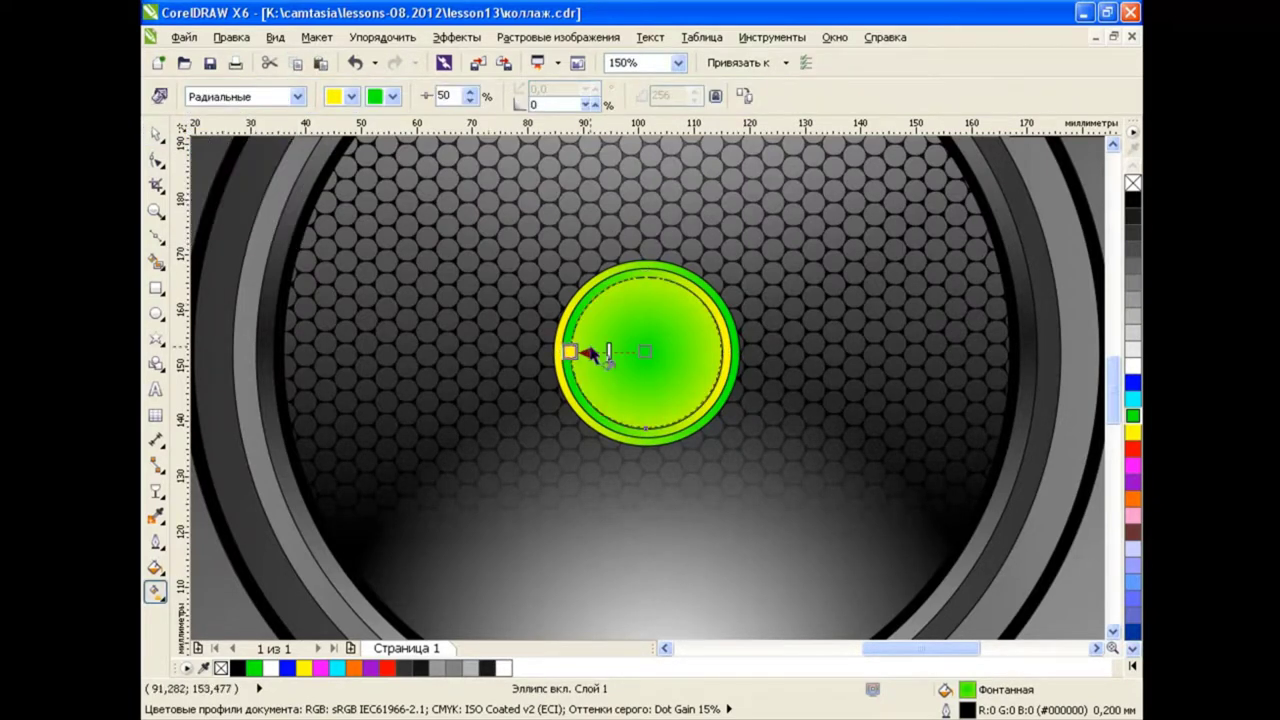
pyautogui.moveTo(569, 351); pyautogui.dragTo(585, 347)
pyautogui.click(156, 134)
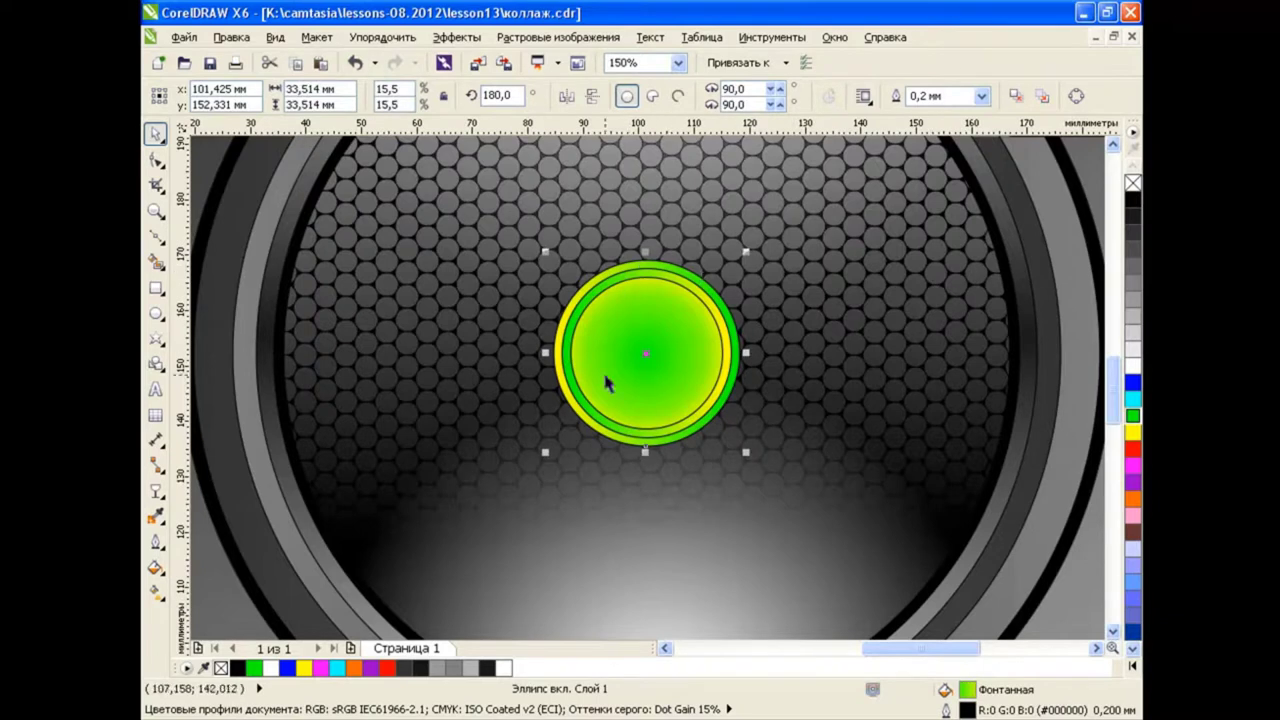
pyautogui.click(320, 63)
# Fill the top cap copy white, convert it to curves and drag its nodes into a crescent.
pyautogui.click(1133, 366)
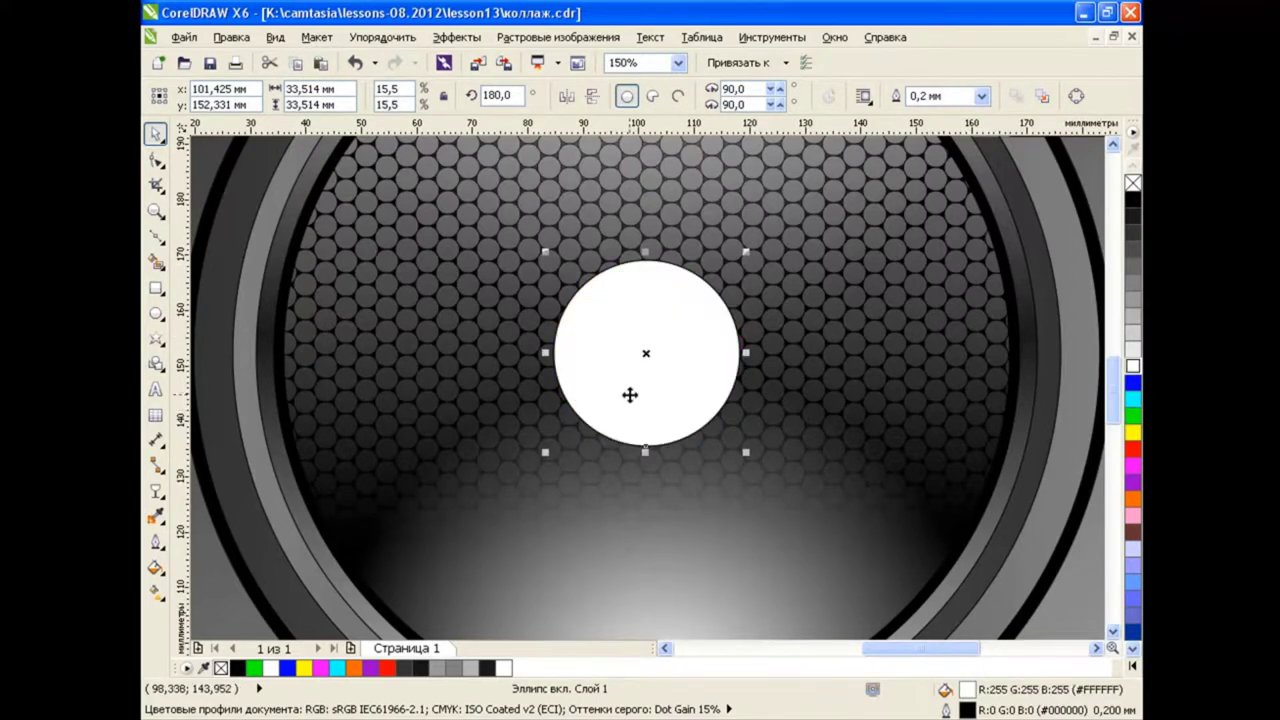
pyautogui.click(1077, 96)
pyautogui.press('F10')
pyautogui.moveTo(645, 262); pyautogui.dragTo(607, 352)
pyautogui.moveTo(742, 356)
pyautogui.mouseDown()
pyautogui.moveTo(657, 400)
pyautogui.moveTo(691, 423)
pyautogui.moveTo(580, 366)
pyautogui.mouseUp()
pyautogui.moveTo(651, 403); pyautogui.dragTo(651, 450)
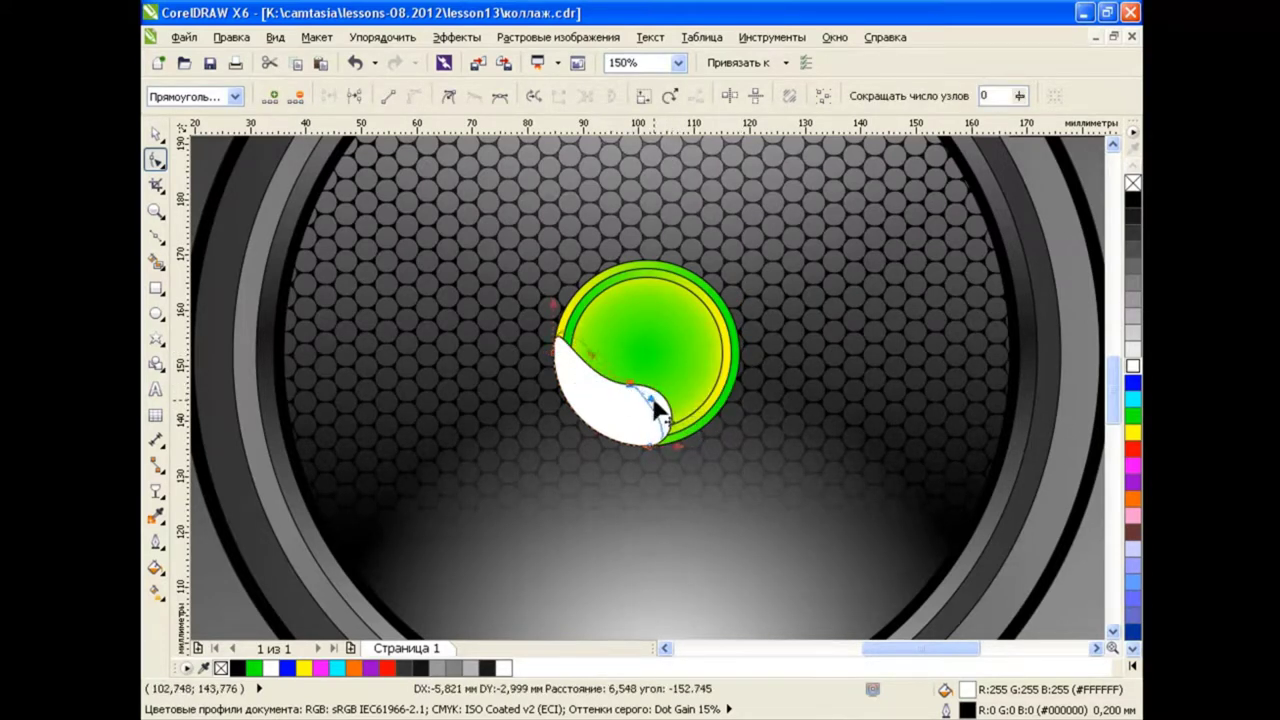
pyautogui.moveTo(631, 399)
pyautogui.mouseDown()
pyautogui.moveTo(572, 378)
pyautogui.moveTo(628, 450)
pyautogui.moveTo(649, 455)
pyautogui.moveTo(645, 435)
pyautogui.moveTo(631, 442)
pyautogui.mouseUp()
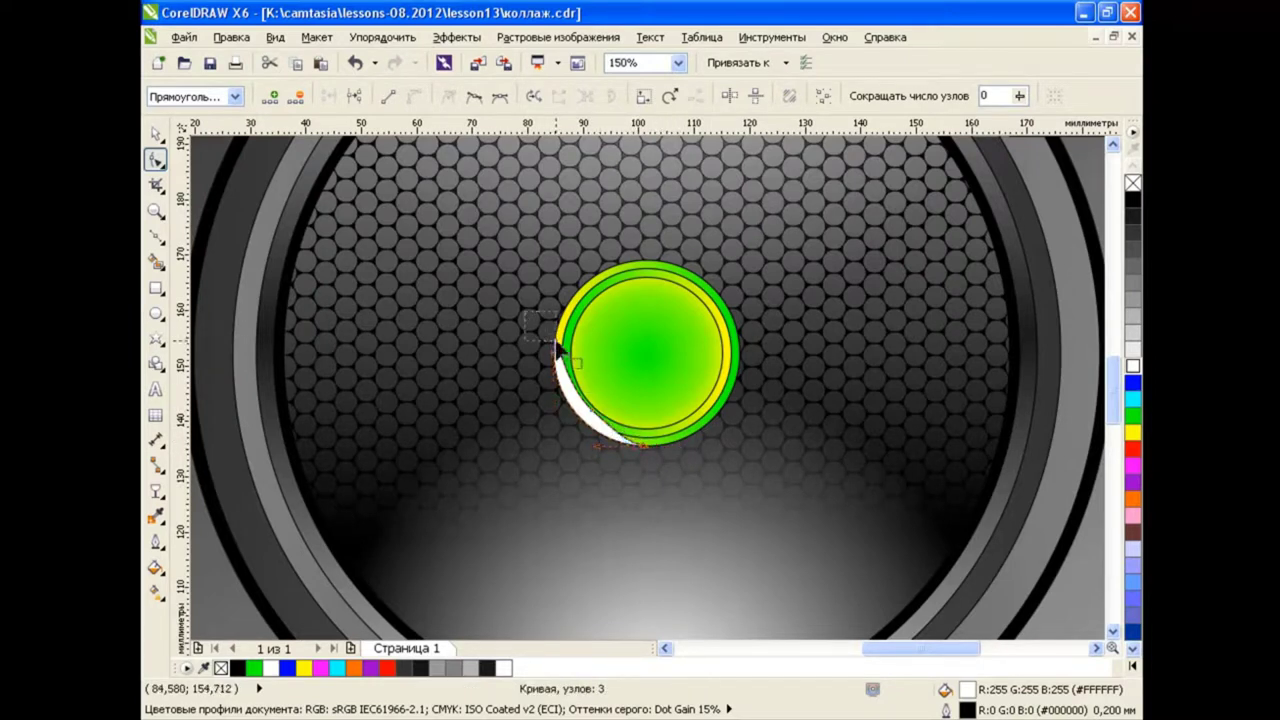
pyautogui.moveTo(545, 303)
pyautogui.mouseDown()
pyautogui.moveTo(566, 392)
pyautogui.moveTo(548, 388)
pyautogui.mouseUp()
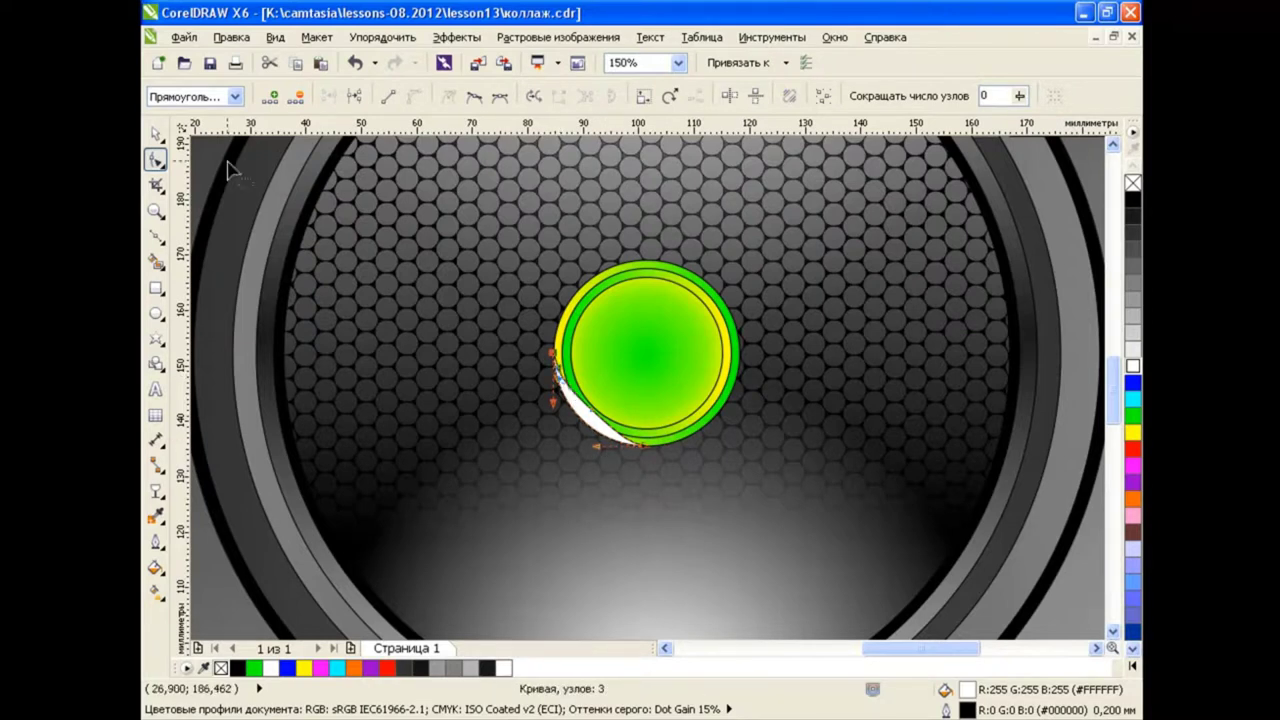
pyautogui.press('space')
# Paste a fresh copy of the cap circle, fill it white and convert it to curves.
pyautogui.click(319, 63)
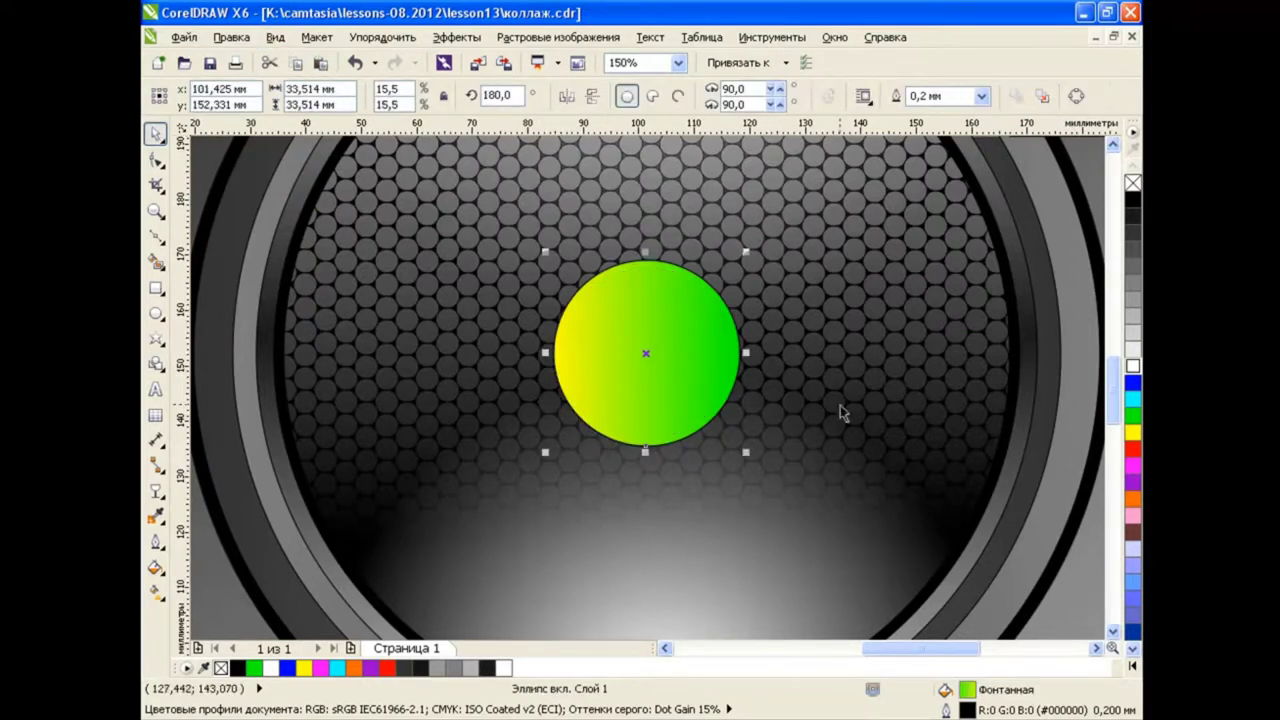
pyautogui.click(1133, 365)
pyautogui.click(1077, 96)
pyautogui.click(155, 160)
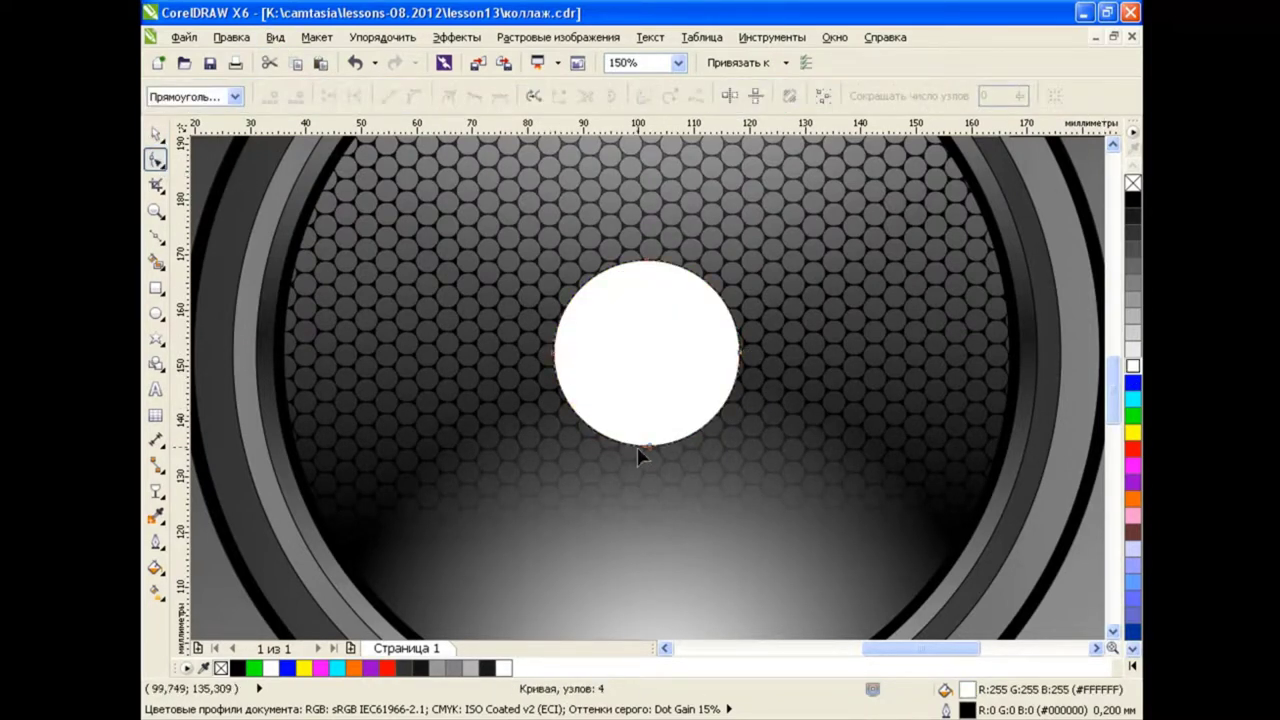
pyautogui.moveTo(590, 432); pyautogui.dragTo(630, 392)
pyautogui.hotkey('ctrl', 'z')
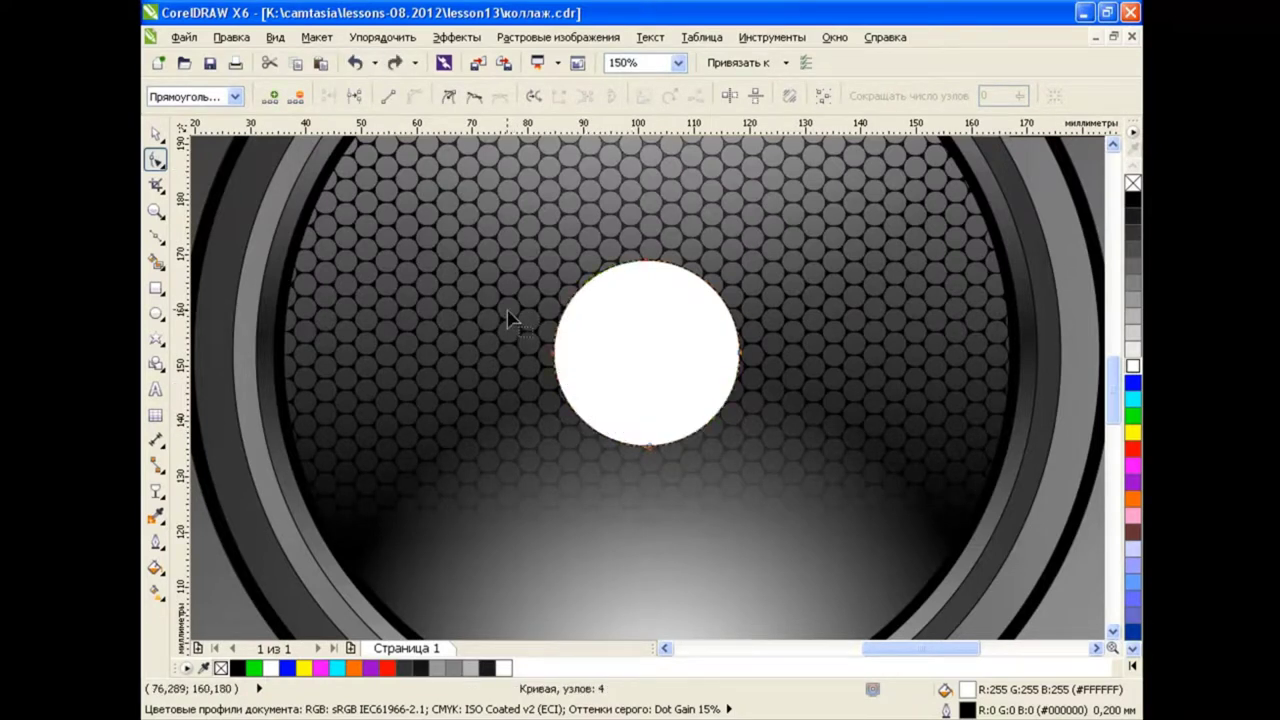
pyautogui.moveTo(773, 466); pyautogui.dragTo(773, 466)
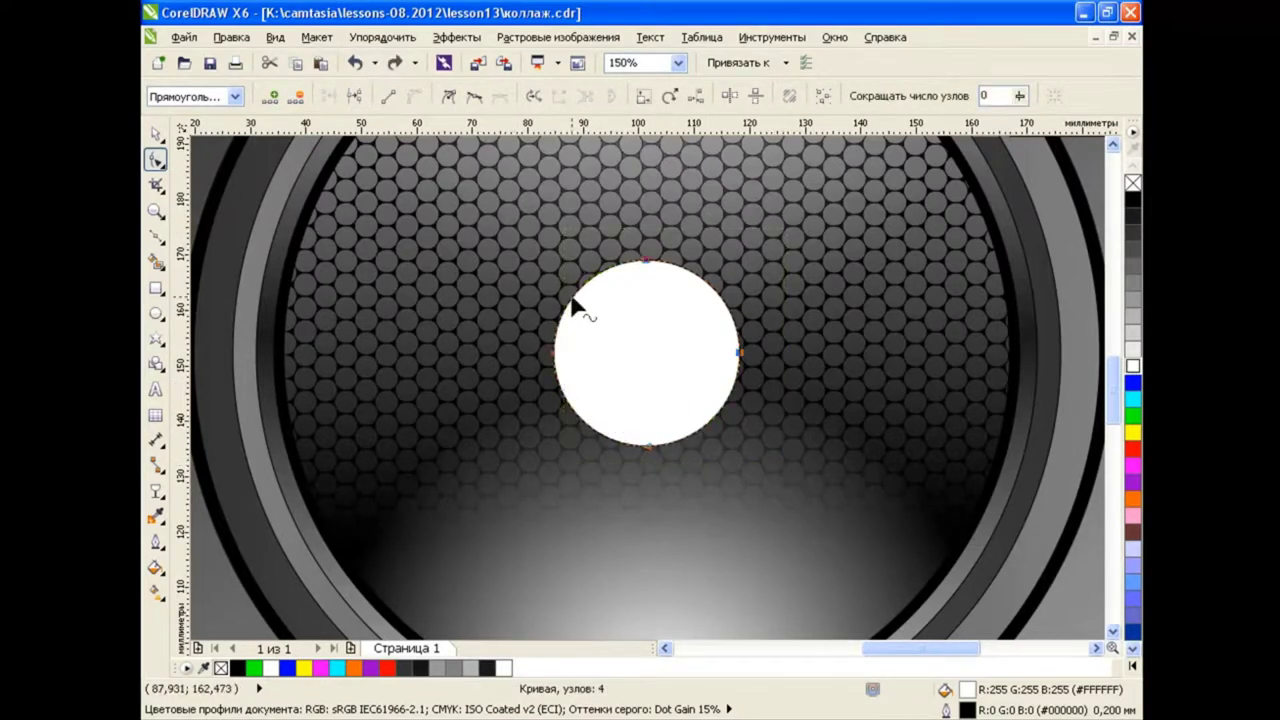
pyautogui.click(450, 96)
pyautogui.click(617, 349)
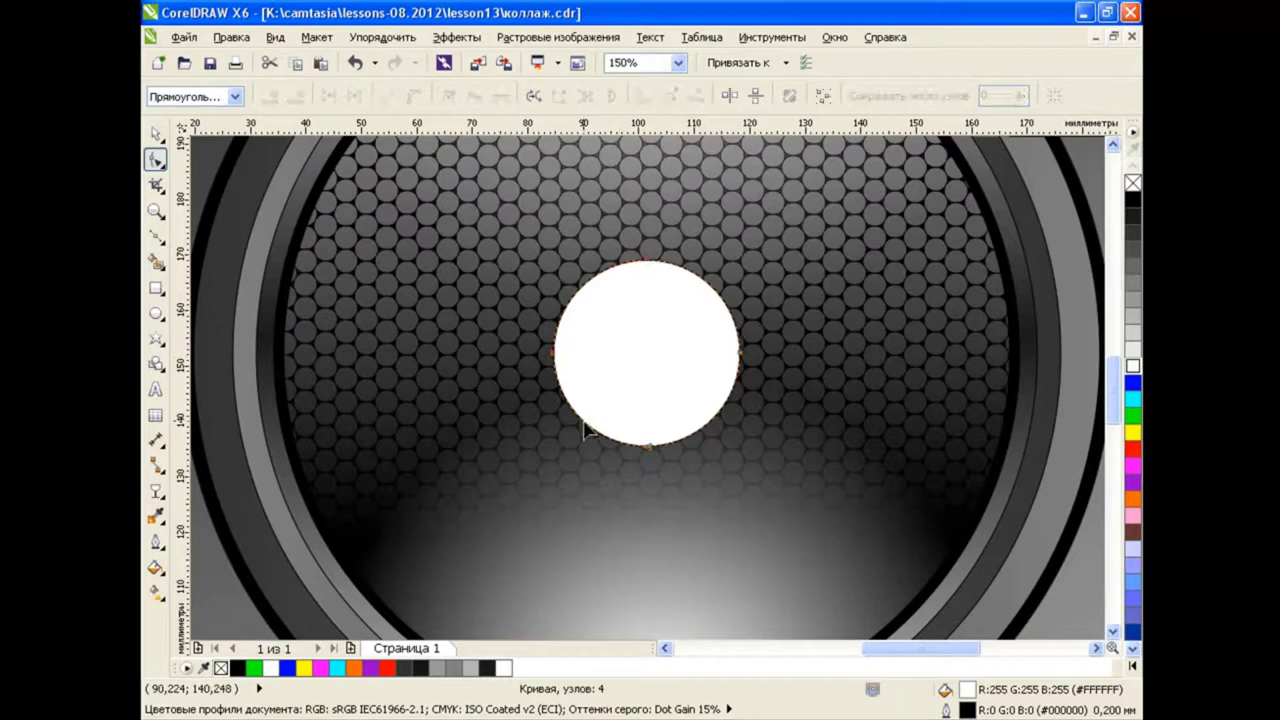
# Reshape the white circle into a curved highlight, deleting its left node to expose the green cap.
pyautogui.moveTo(577, 425); pyautogui.dragTo(631, 366)
pyautogui.click(556, 352)
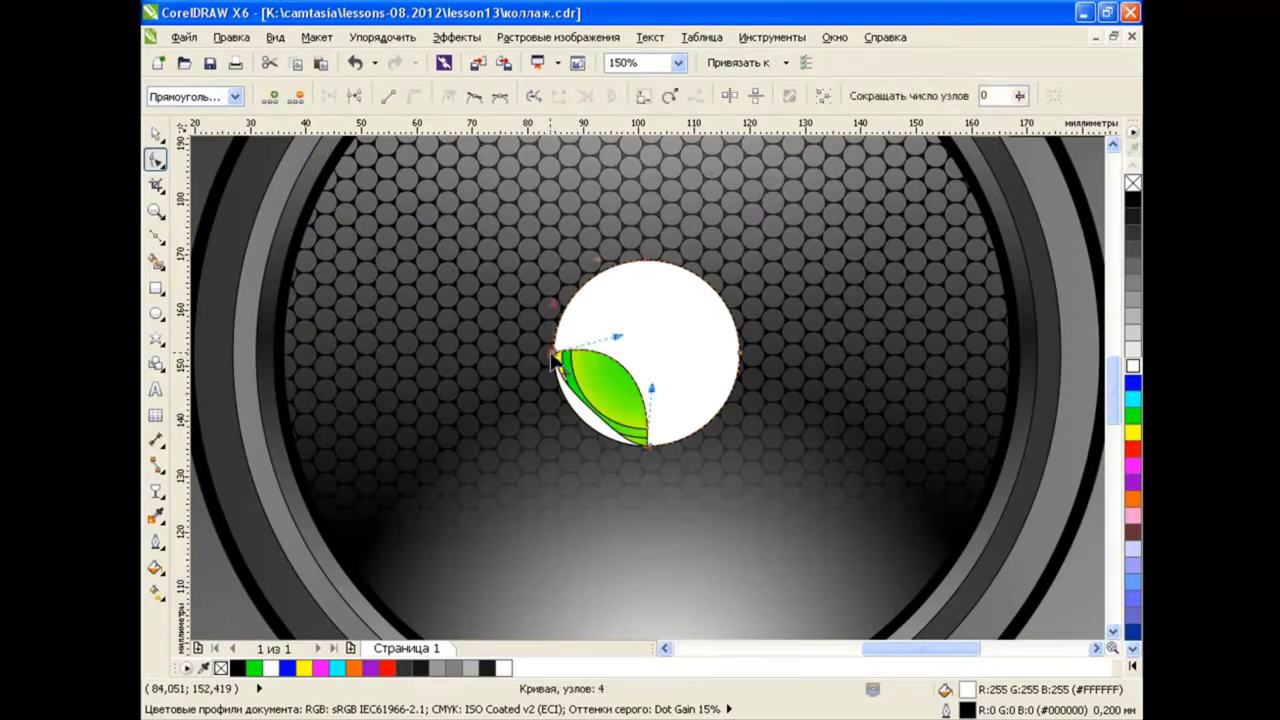
pyautogui.press('Delete')
pyautogui.moveTo(591, 300); pyautogui.dragTo(689, 290)
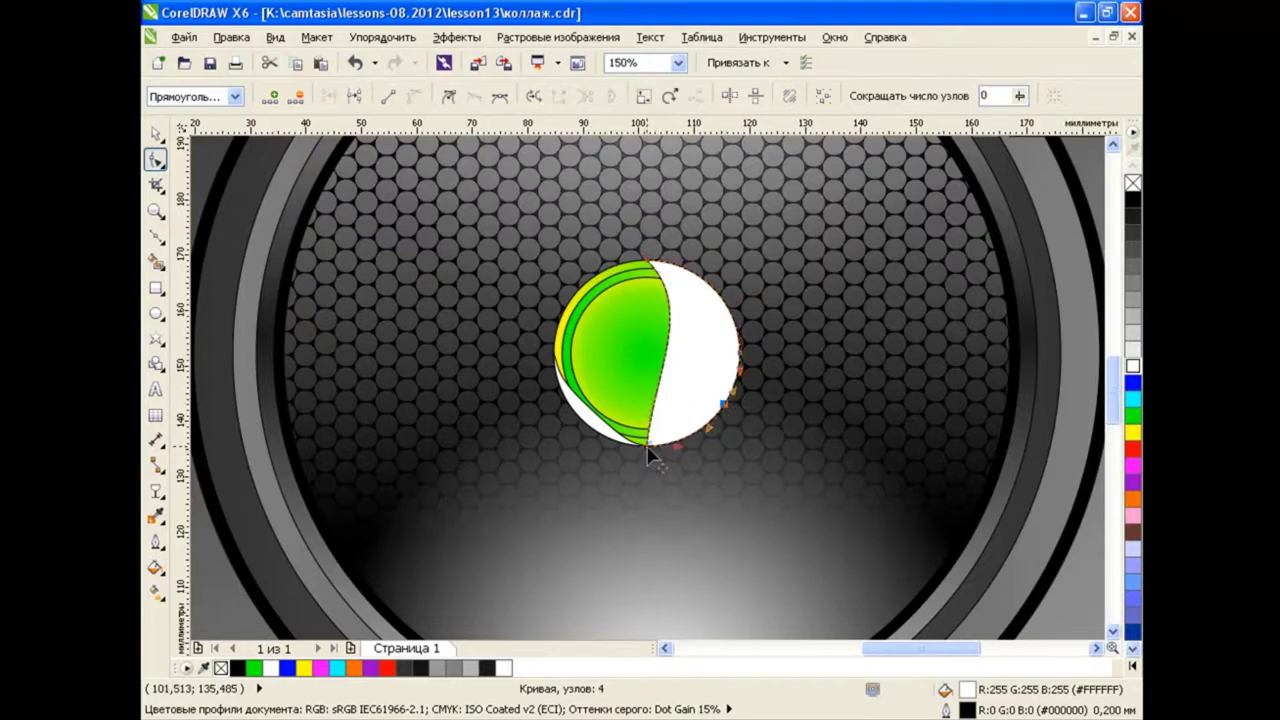
pyautogui.moveTo(651, 451); pyautogui.dragTo(724, 404)
pyautogui.moveTo(688, 330); pyautogui.dragTo(700, 314)
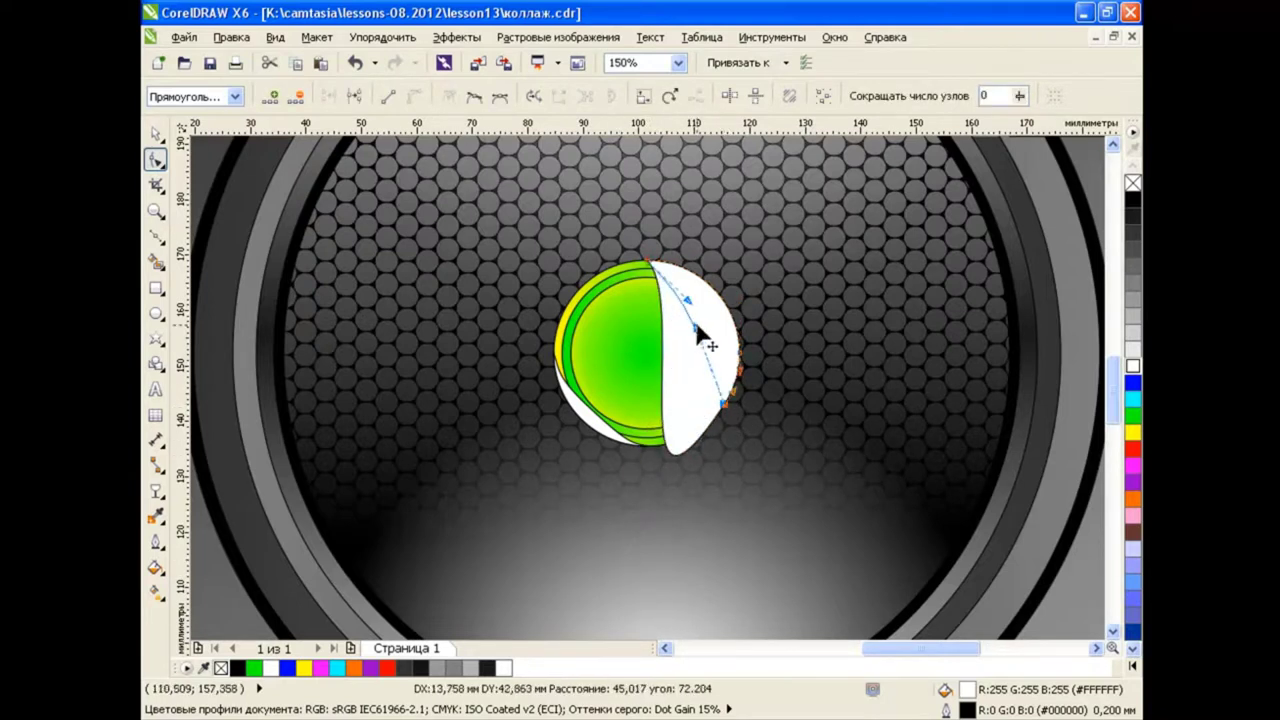
pyautogui.moveTo(650, 265)
pyautogui.mouseDown()
pyautogui.moveTo(598, 281)
pyautogui.moveTo(678, 232)
pyautogui.mouseUp()
pyautogui.moveTo(631, 328); pyautogui.dragTo(632, 366)
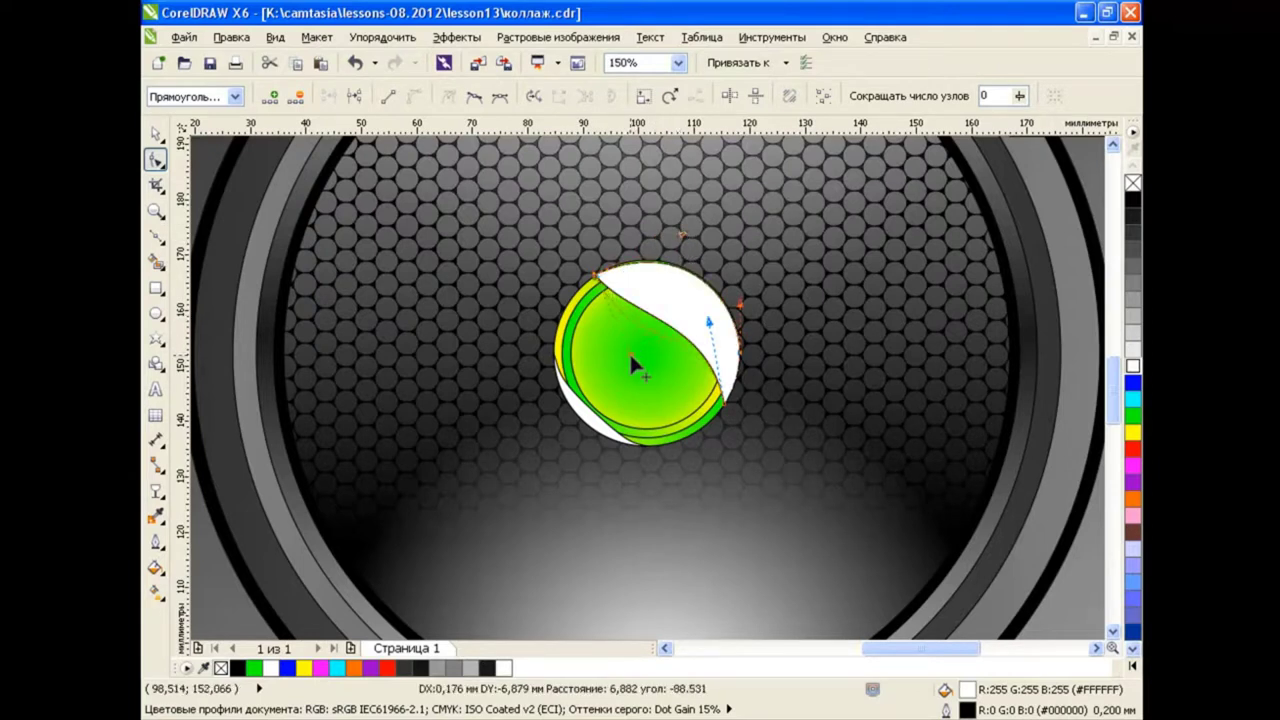
pyautogui.press('space')
# Apply a diagonal linear transparency that fades the white highlight across the cap.
pyautogui.click(595, 430)
pyautogui.click(155, 490)
pyautogui.click(237, 619)
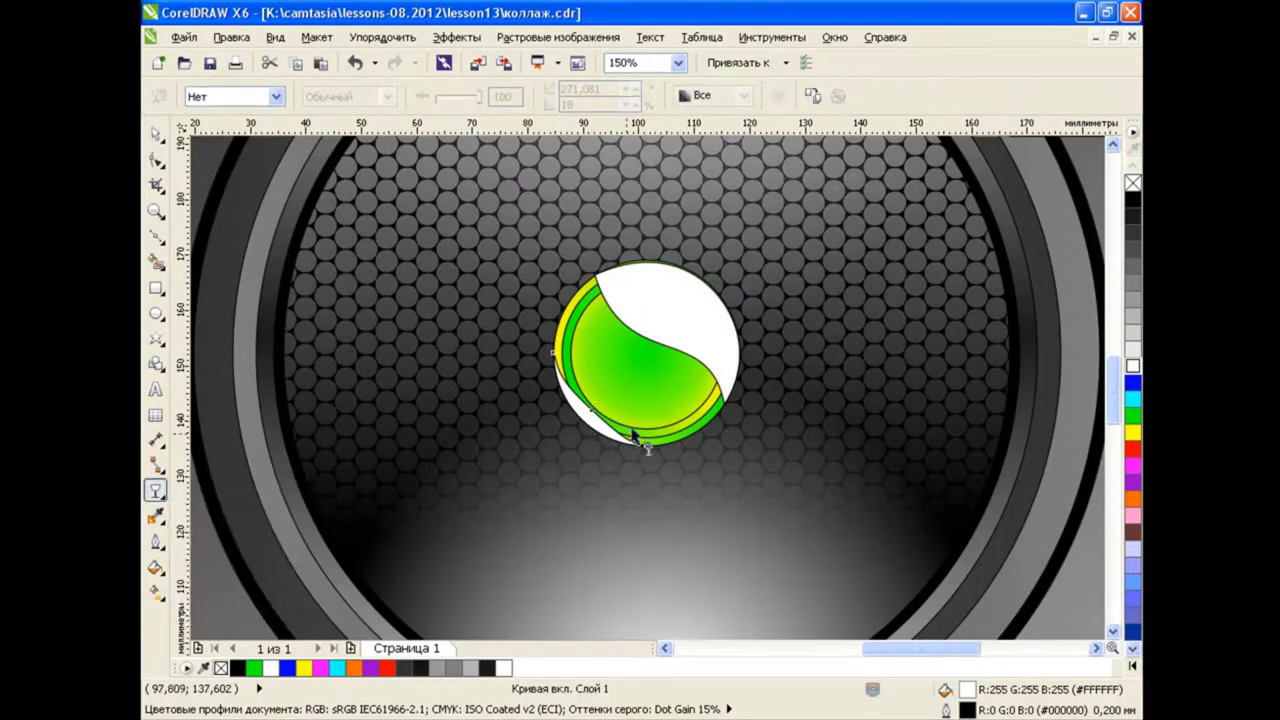
pyautogui.click(233, 96)
pyautogui.click(230, 129)
pyautogui.moveTo(760, 210); pyautogui.dragTo(583, 421)
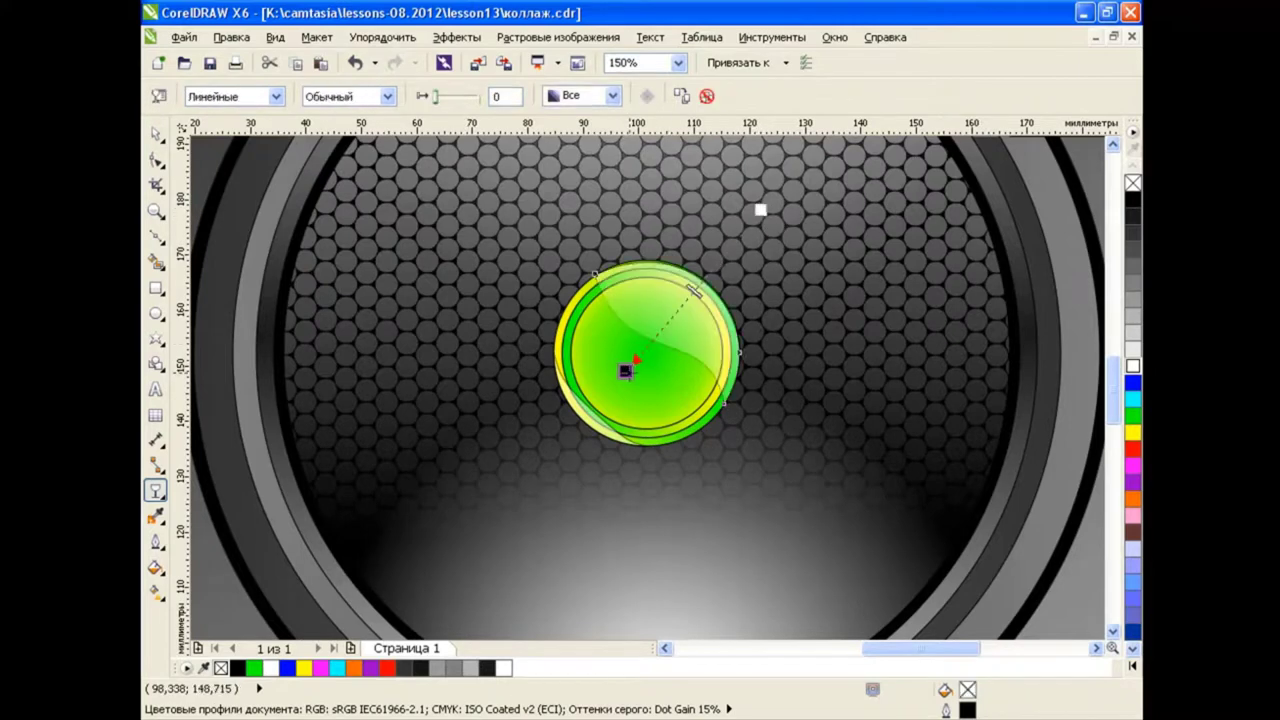
# Zoom out and marquee-select all of the speaker's objects.
pyautogui.scroll(-3, 705, 362)
pyautogui.press('space')
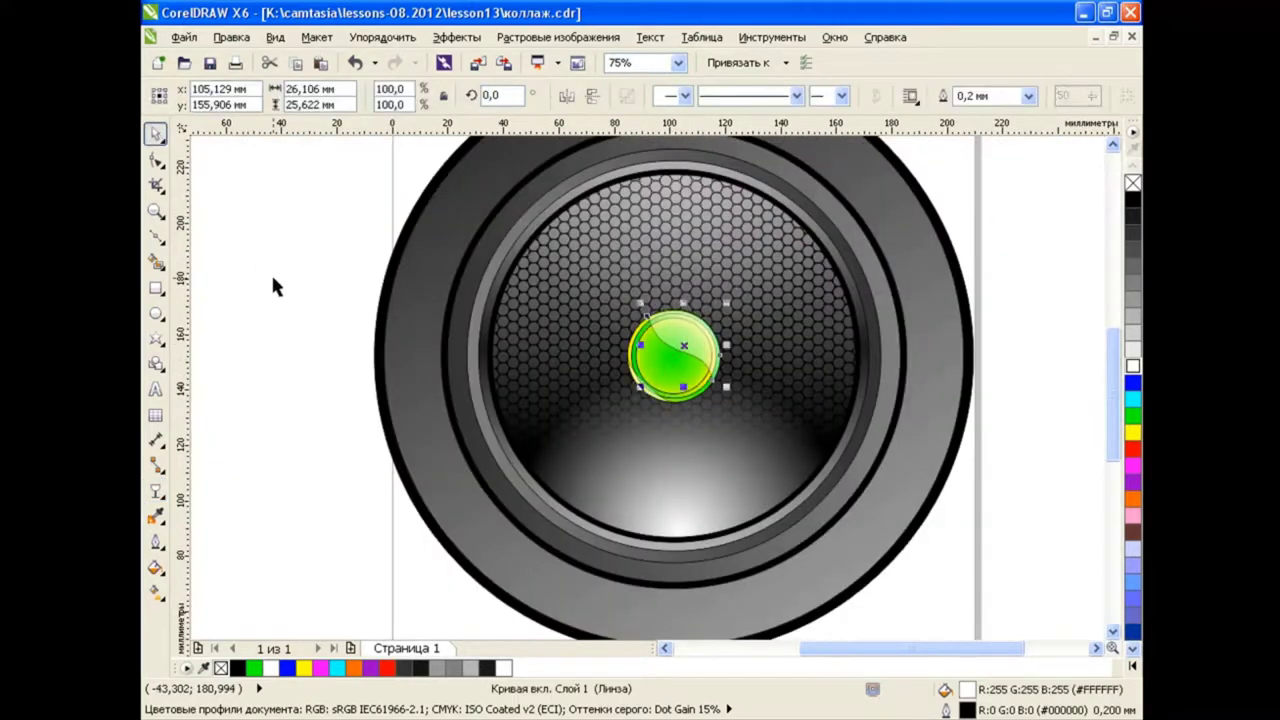
pyautogui.click(274, 283)
pyautogui.scroll(-2, 640, 380)
pyautogui.moveTo(515, 248)
pyautogui.mouseDown()
pyautogui.moveTo(860, 540)
pyautogui.moveTo(621, 310)
pyautogui.moveTo(666, 400)
pyautogui.moveTo(915, 625)
pyautogui.mouseUp()
# Group the 15 speaker objects, move the group, and draw a large circle over it.
pyautogui.click(662, 96)
pyautogui.moveTo(918, 204); pyautogui.dragTo(938, 357)
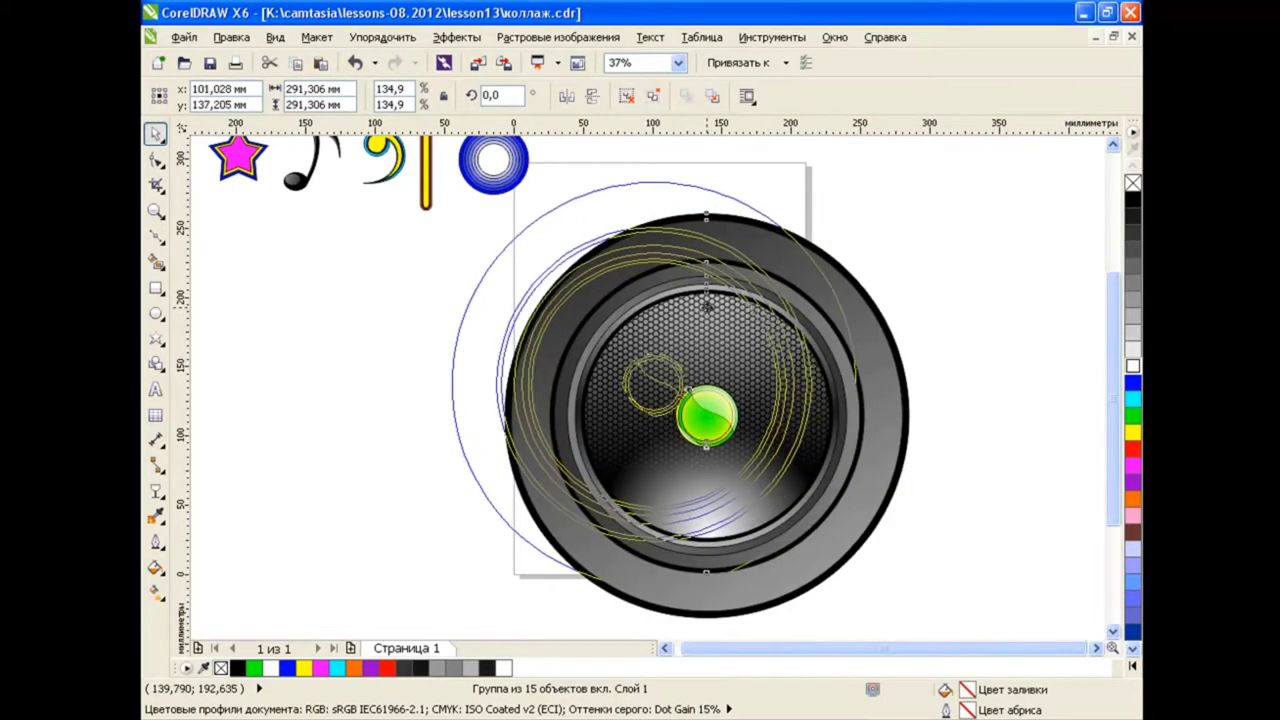
pyautogui.click(938, 357)
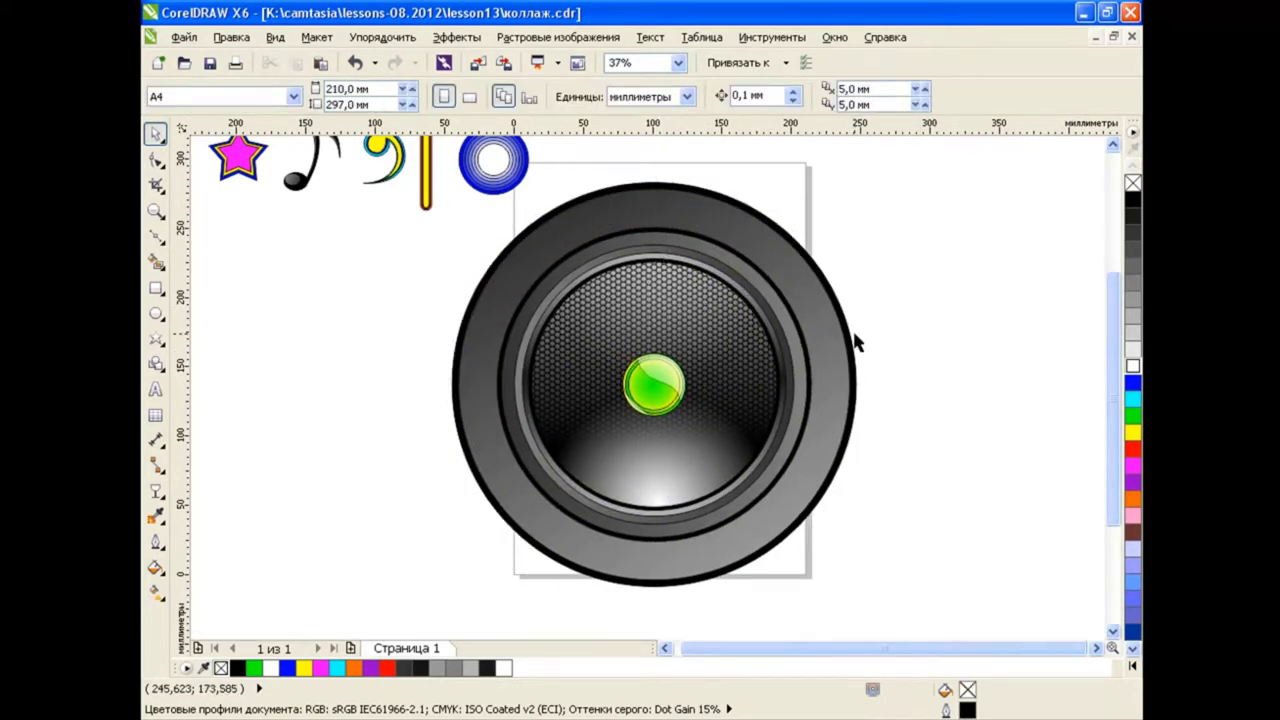
pyautogui.click(155, 313)
pyautogui.moveTo(474, 194); pyautogui.dragTo(898, 616)
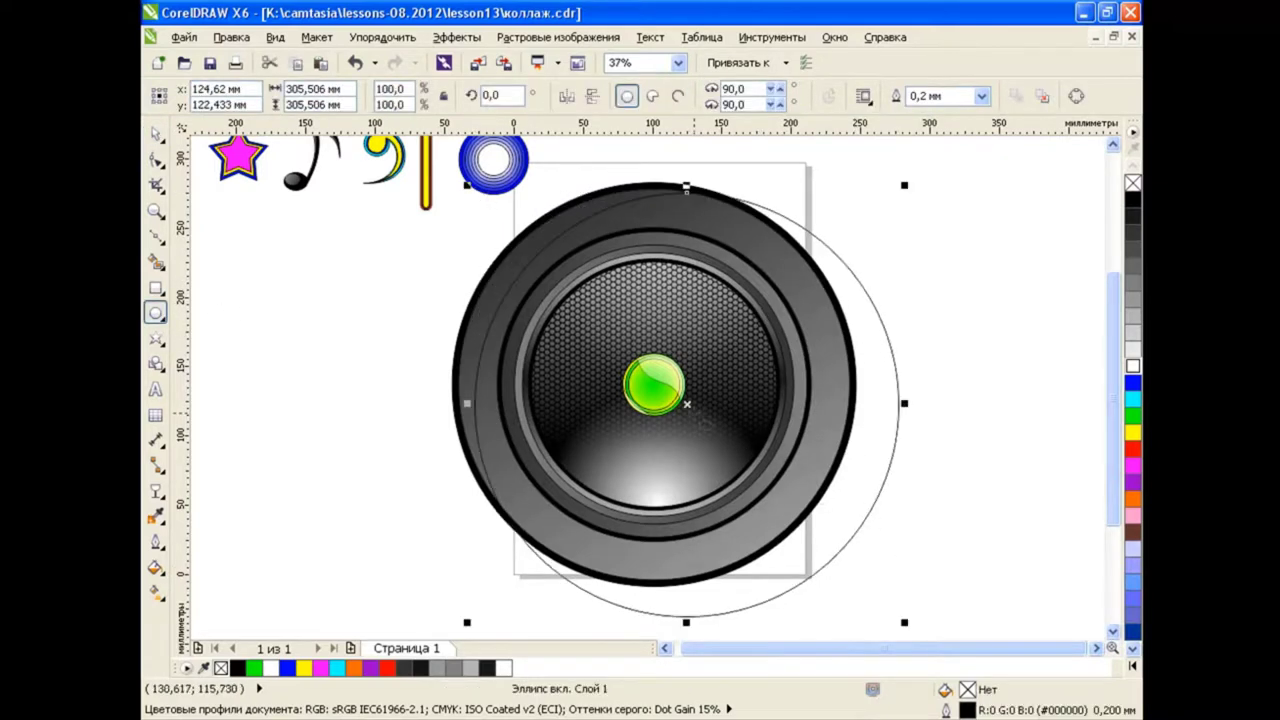
pyautogui.moveTo(686, 404); pyautogui.dragTo(645, 215)
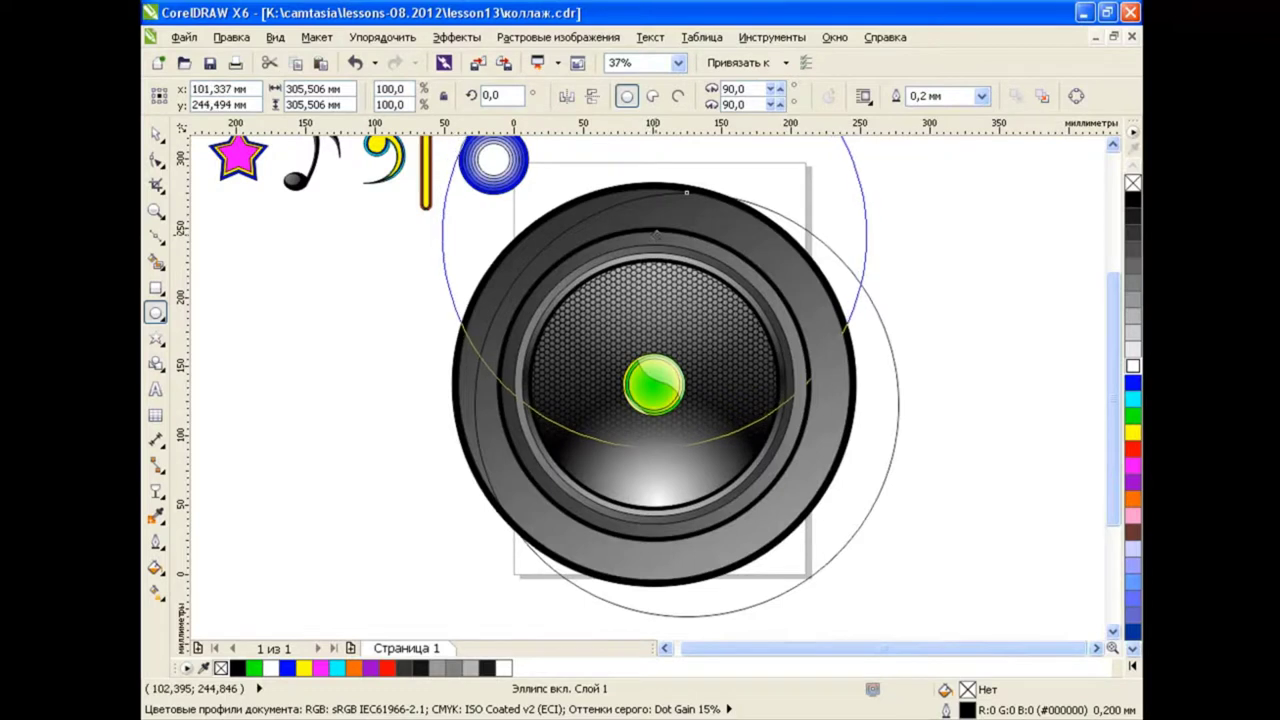
pyautogui.moveTo(645, 215); pyautogui.dragTo(654, 233)
# Center the circle horizontally on the speaker, then flatten it into a wide ellipse across the rim.
pyautogui.press('space')
pyautogui.keyDown('shift'); pyautogui.click(736, 540); pyautogui.keyUp('shift')
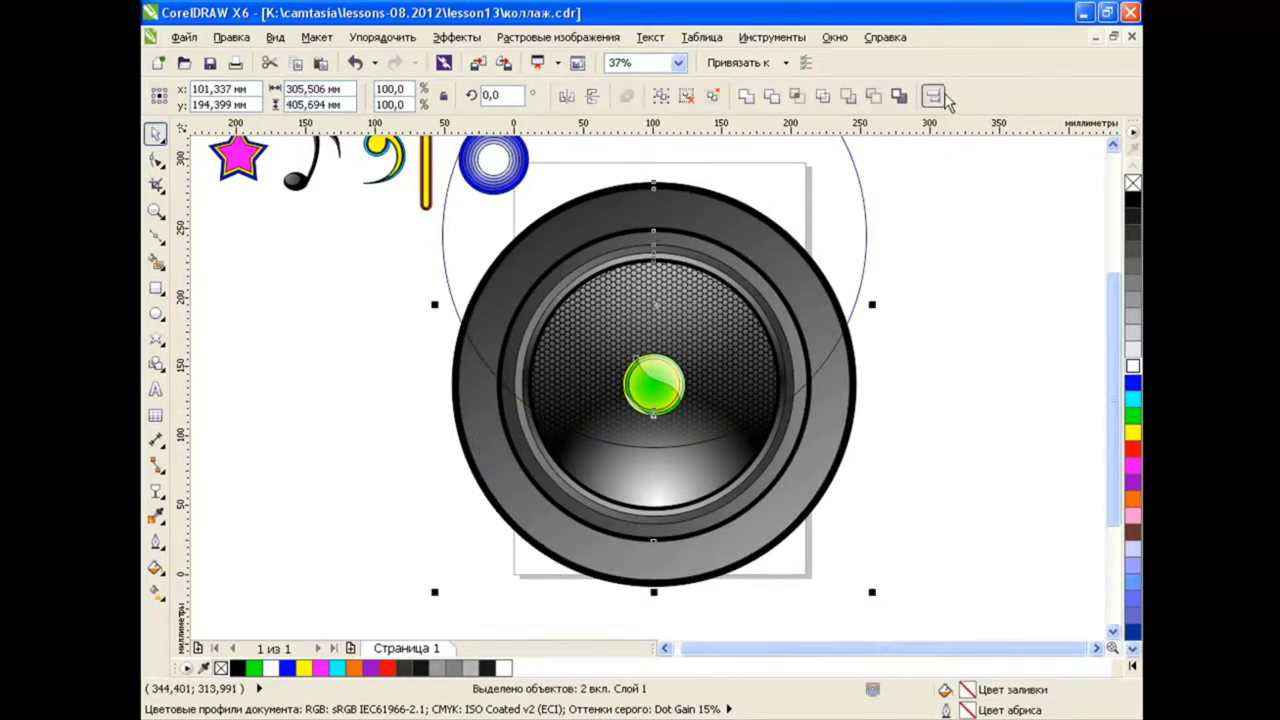
pyautogui.click(935, 96)
pyautogui.click(705, 476)
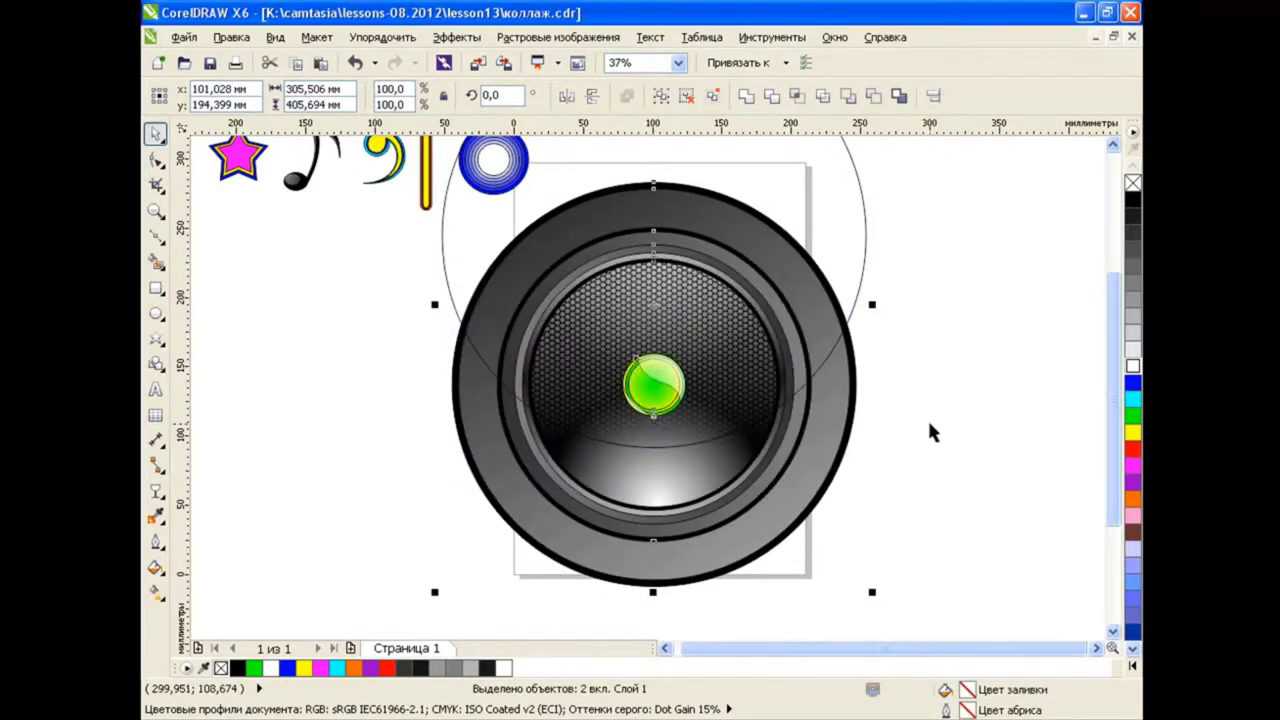
pyautogui.click(930, 415)
pyautogui.click(860, 258)
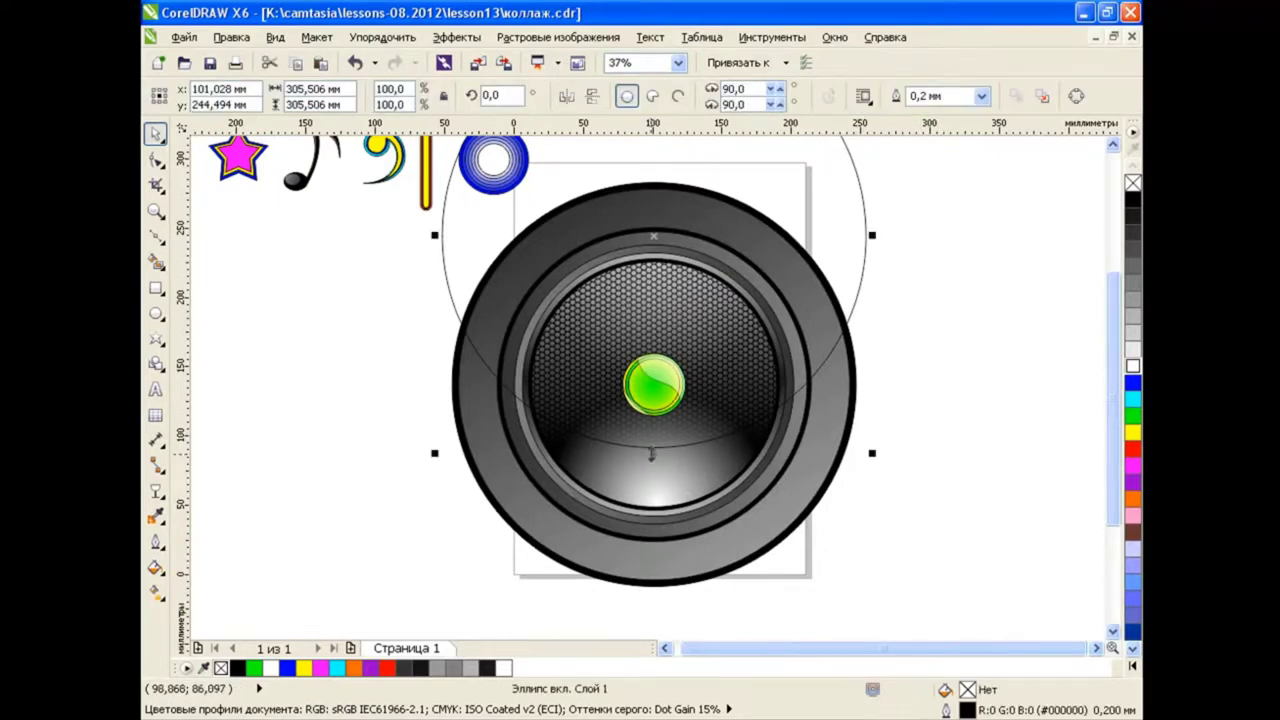
pyautogui.moveTo(653, 449); pyautogui.dragTo(653, 292)
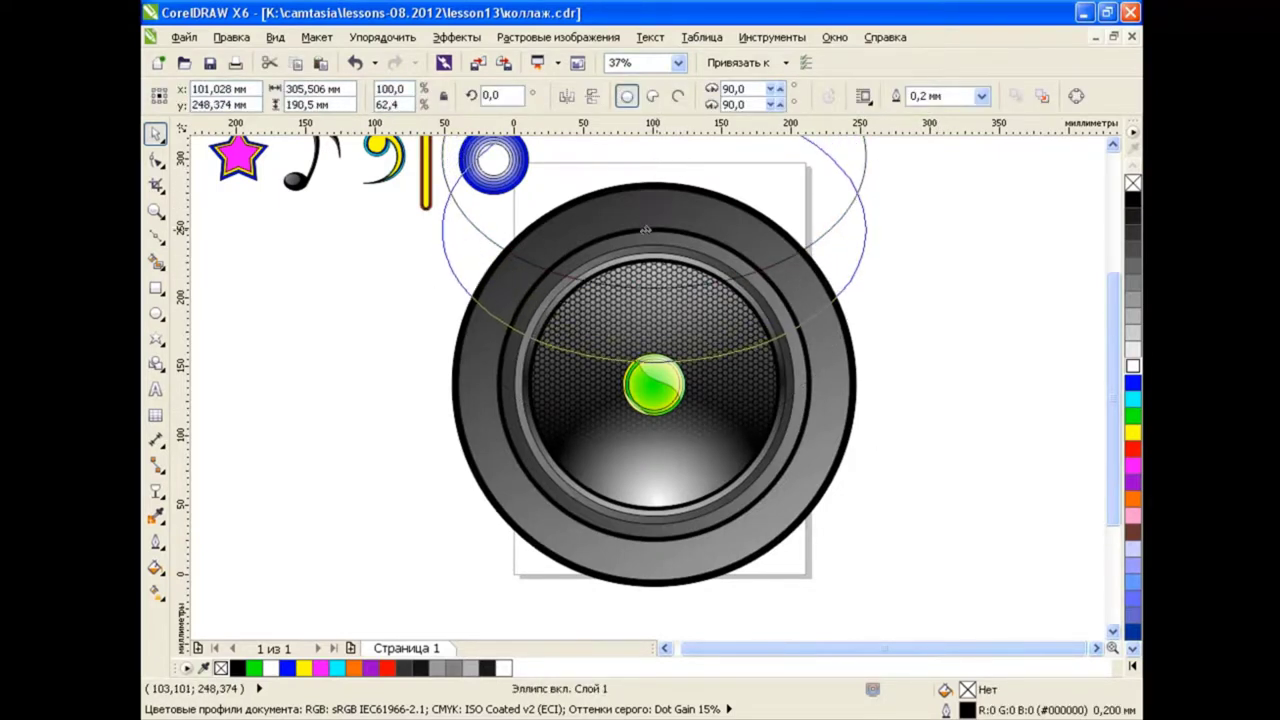
pyautogui.moveTo(657, 155); pyautogui.dragTo(657, 268)
pyautogui.click(957, 330)
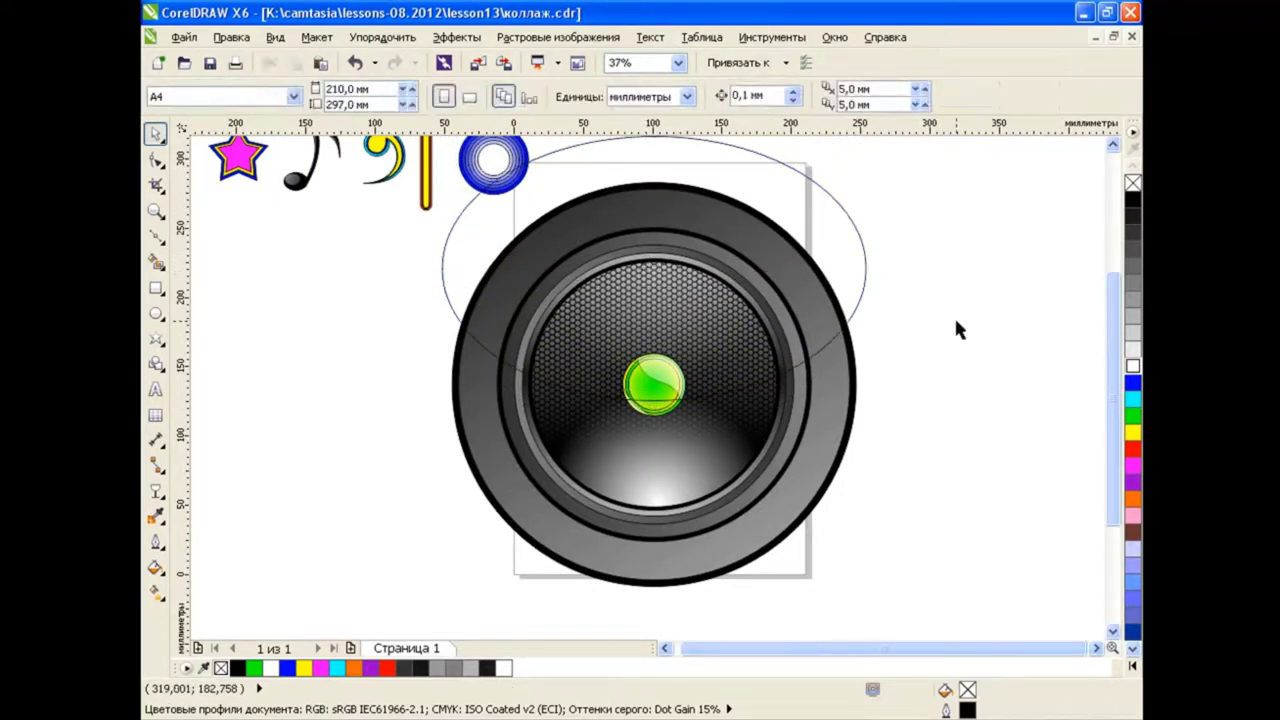
# Smart Fill the rim's upper band light grey, then delete the helper ellipse.
pyautogui.click(155, 260)
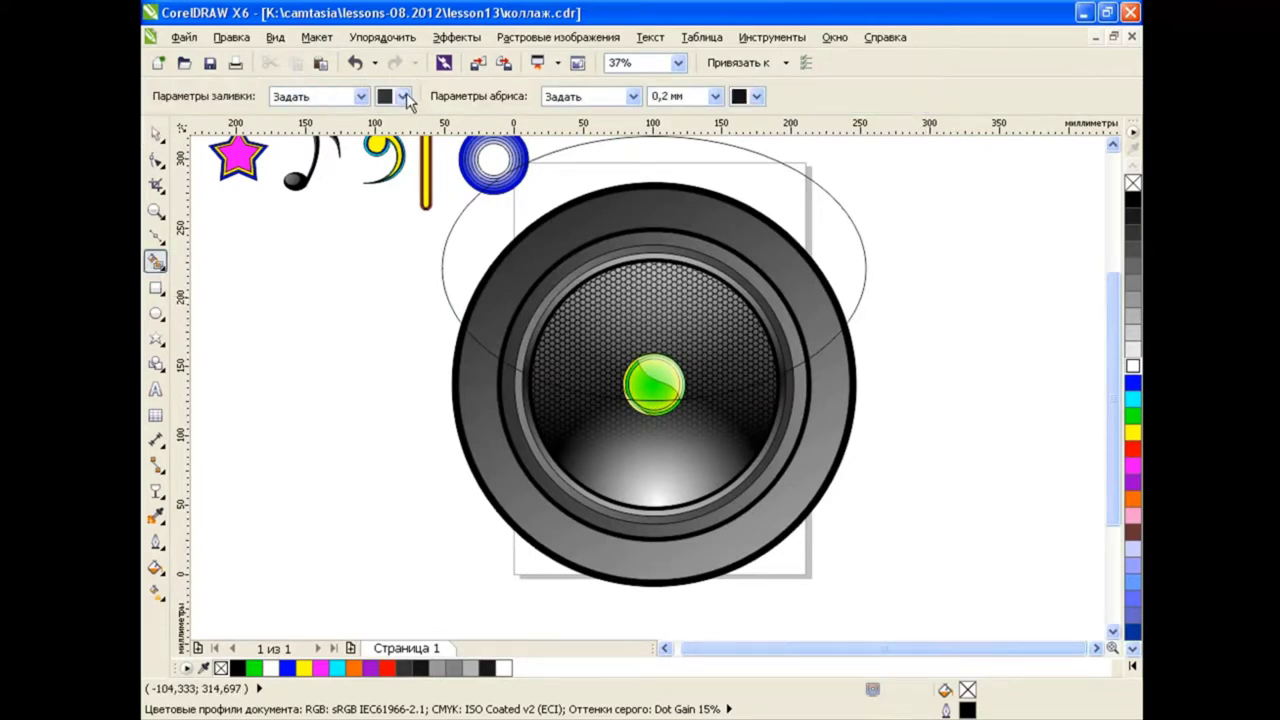
pyautogui.click(402, 96)
pyautogui.click(415, 128)
pyautogui.click(601, 211)
pyautogui.click(155, 133)
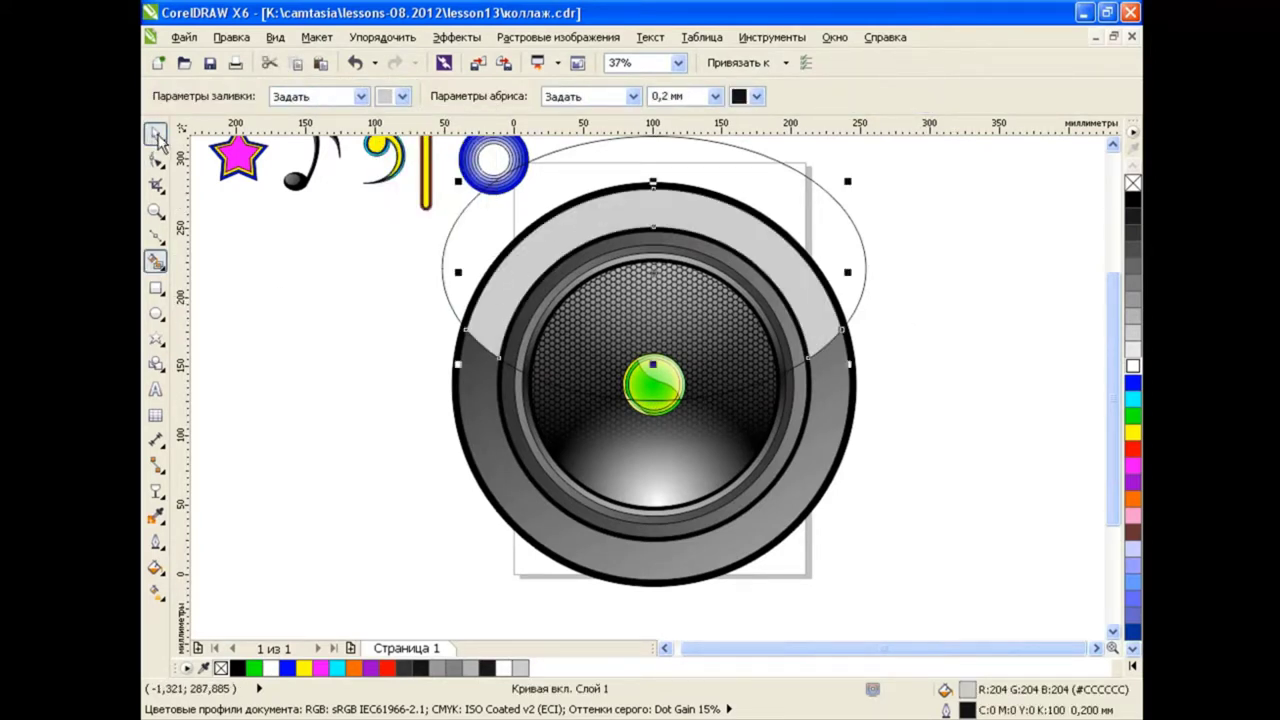
pyautogui.click(449, 243)
pyautogui.press('Delete')
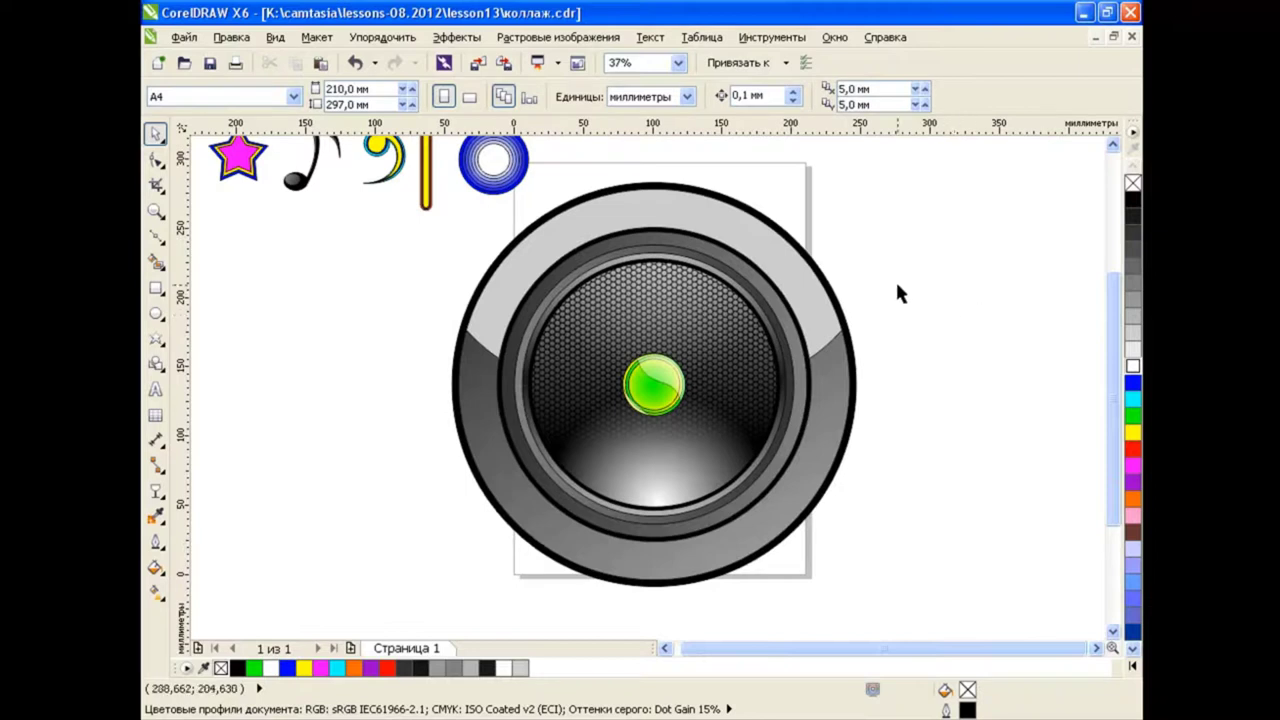
# Drag the nodes and handles at the light-grey band's left end to follow the rim curve.
pyautogui.click(803, 293)
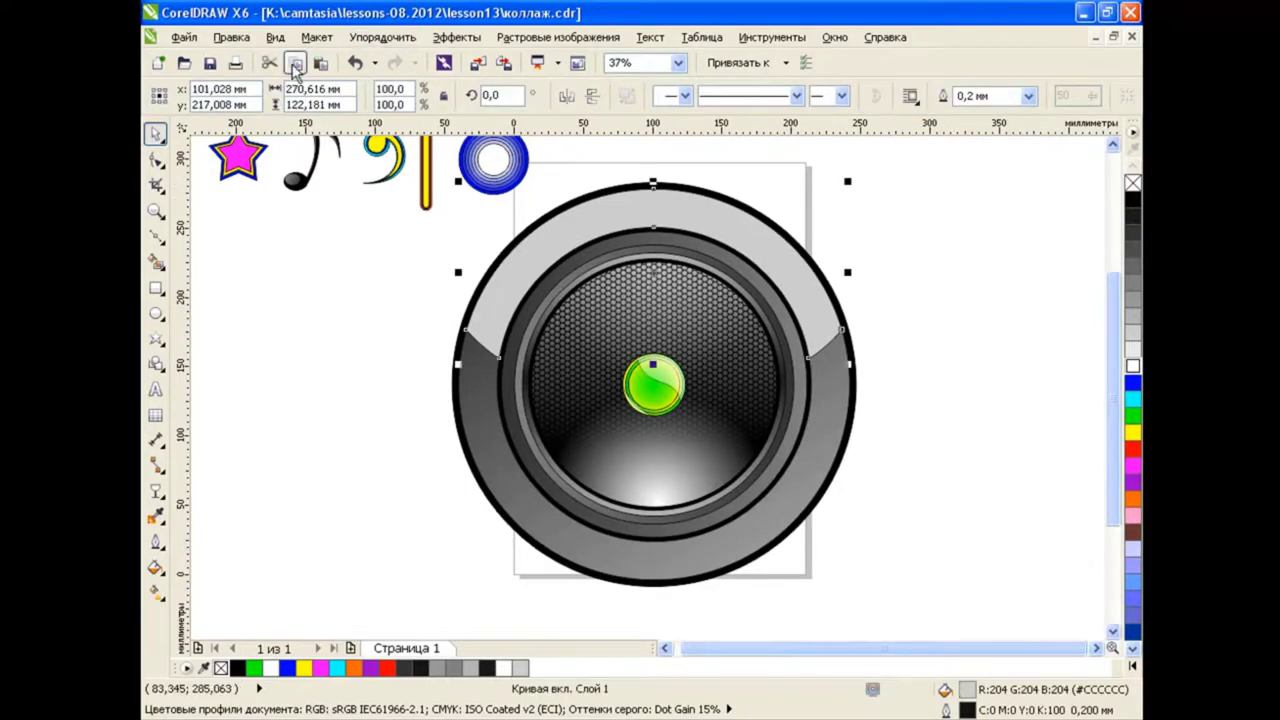
pyautogui.click(155, 160)
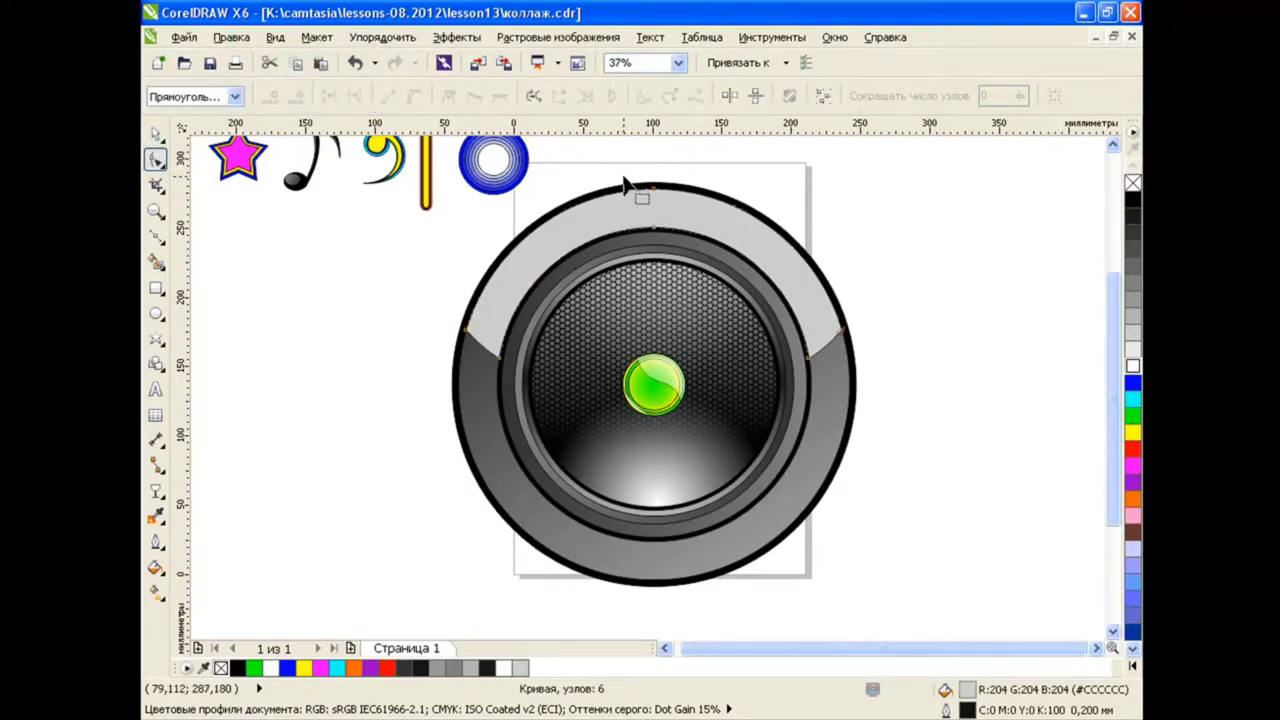
pyautogui.click(654, 230)
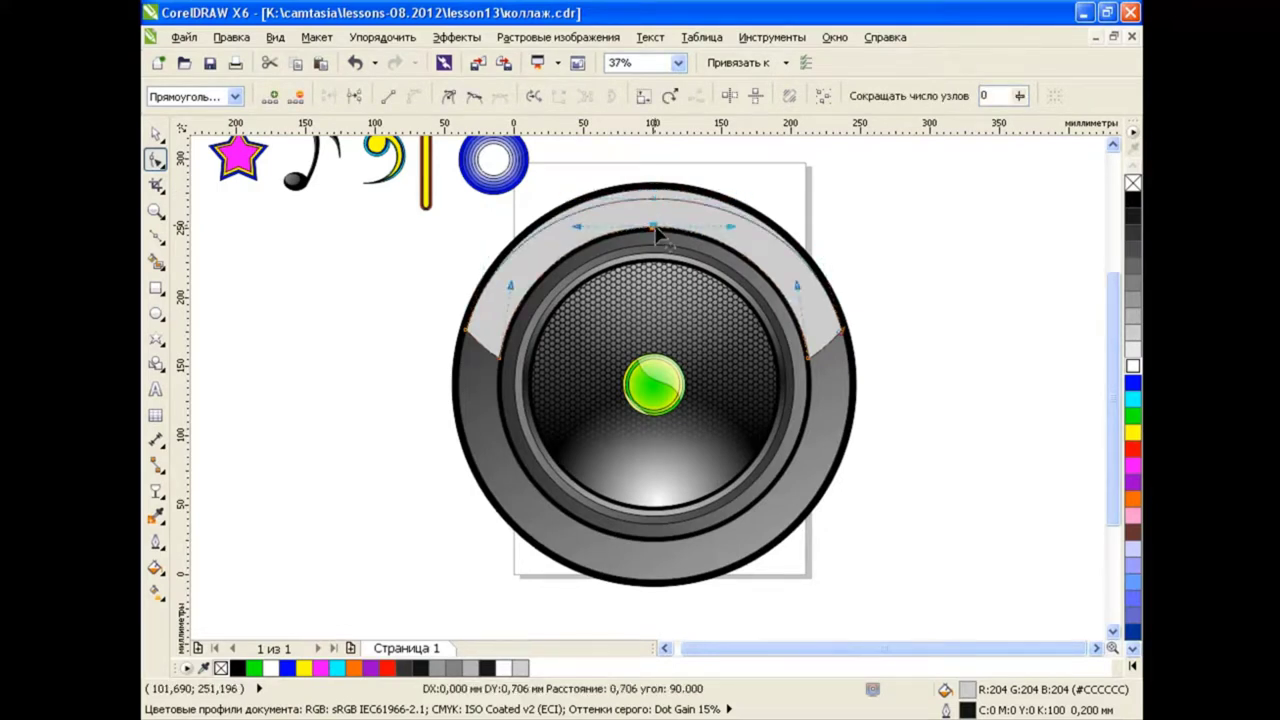
pyautogui.moveTo(838, 342)
pyautogui.mouseDown()
pyautogui.moveTo(848, 350)
pyautogui.moveTo(838, 346)
pyautogui.mouseUp()
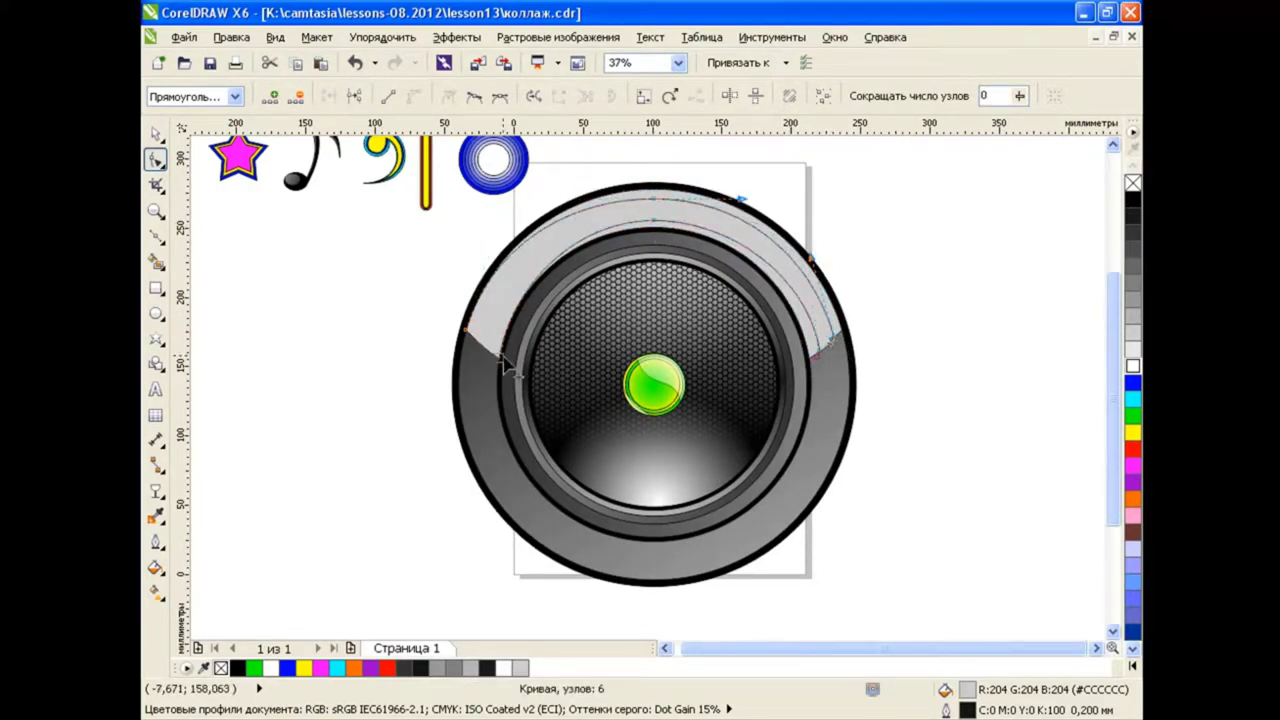
pyautogui.moveTo(505, 365); pyautogui.dragTo(553, 280)
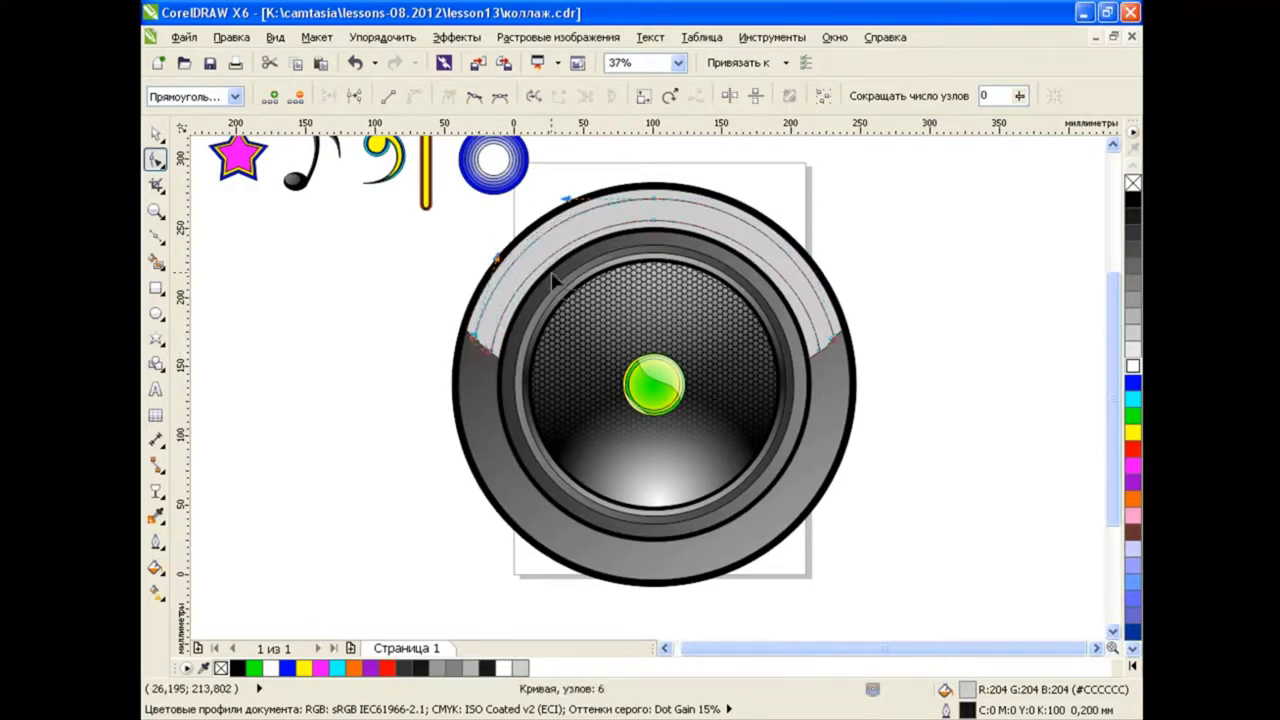
pyautogui.moveTo(566, 208); pyautogui.dragTo(508, 263)
pyautogui.press('space')
pyautogui.click(357, 403)
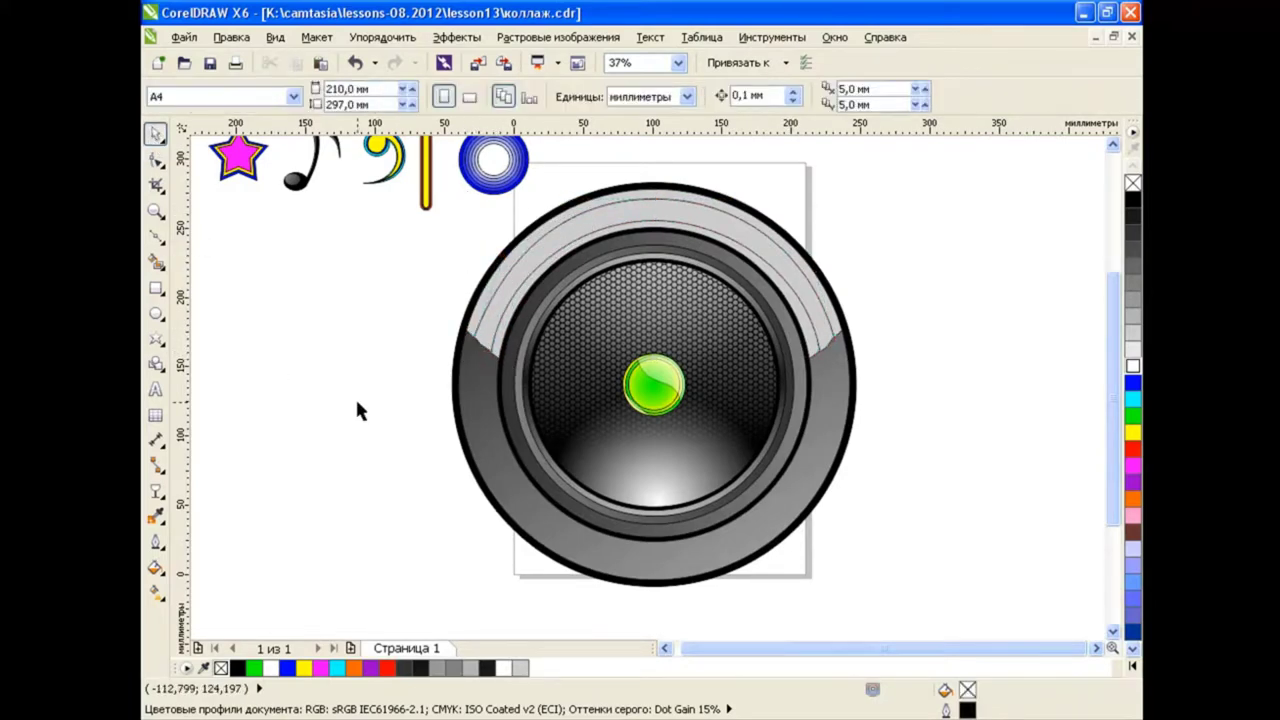
# Adjust the band's right end to follow the rim, then review the result.
pyautogui.scroll(2, 888, 375)
pyautogui.click(834, 363)
pyautogui.press('space')
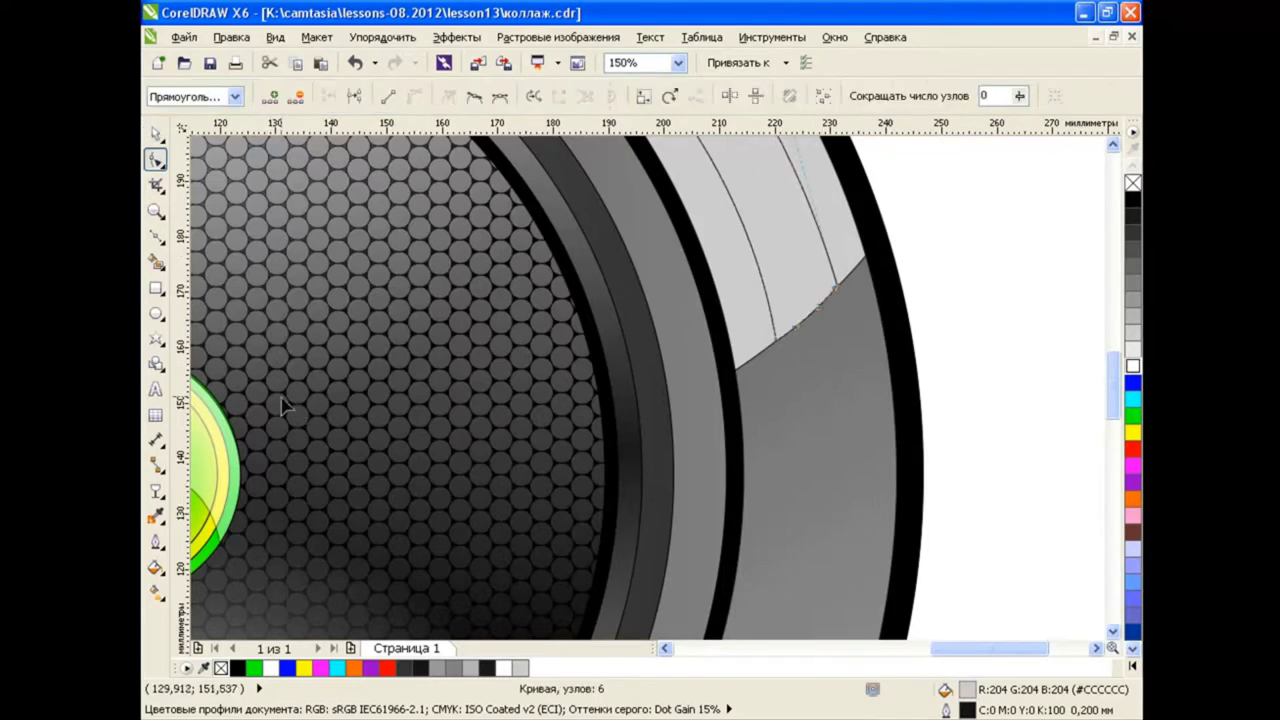
pyautogui.moveTo(966, 650); pyautogui.dragTo(800, 650)
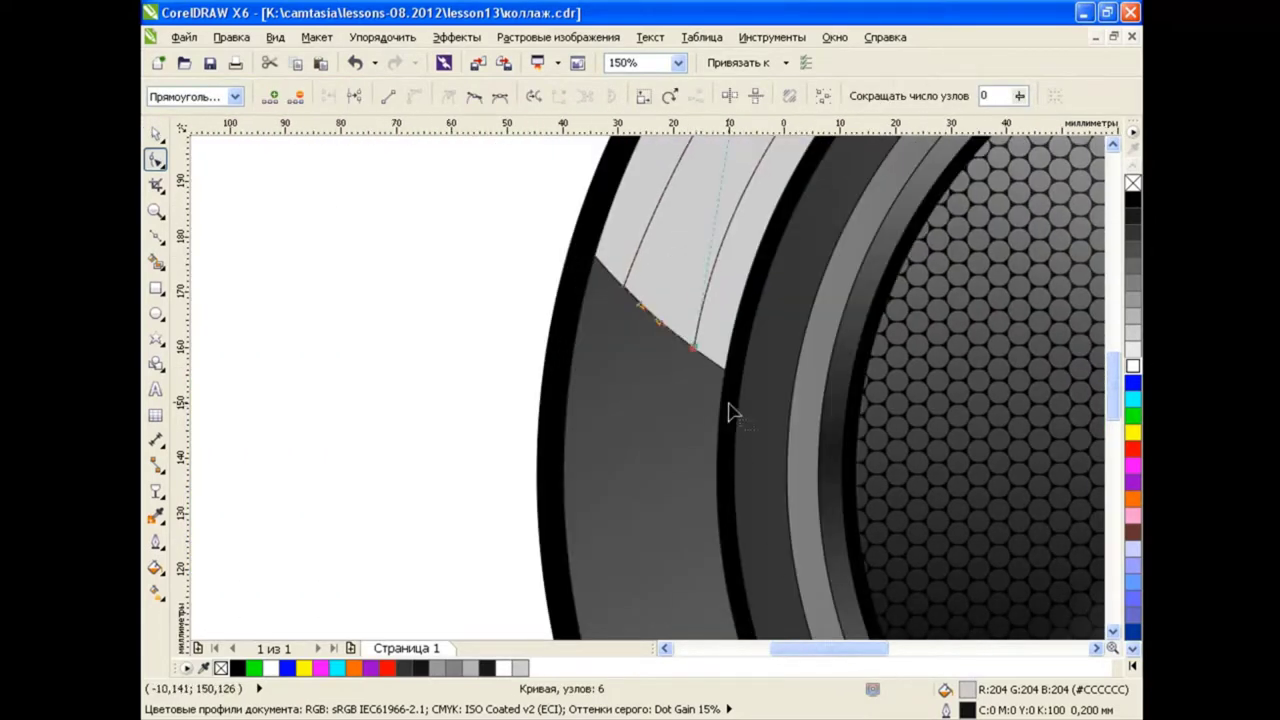
pyautogui.click(155, 134)
pyautogui.scroll(-1, 878, 285)
pyautogui.hscroll(3, 725, 345)
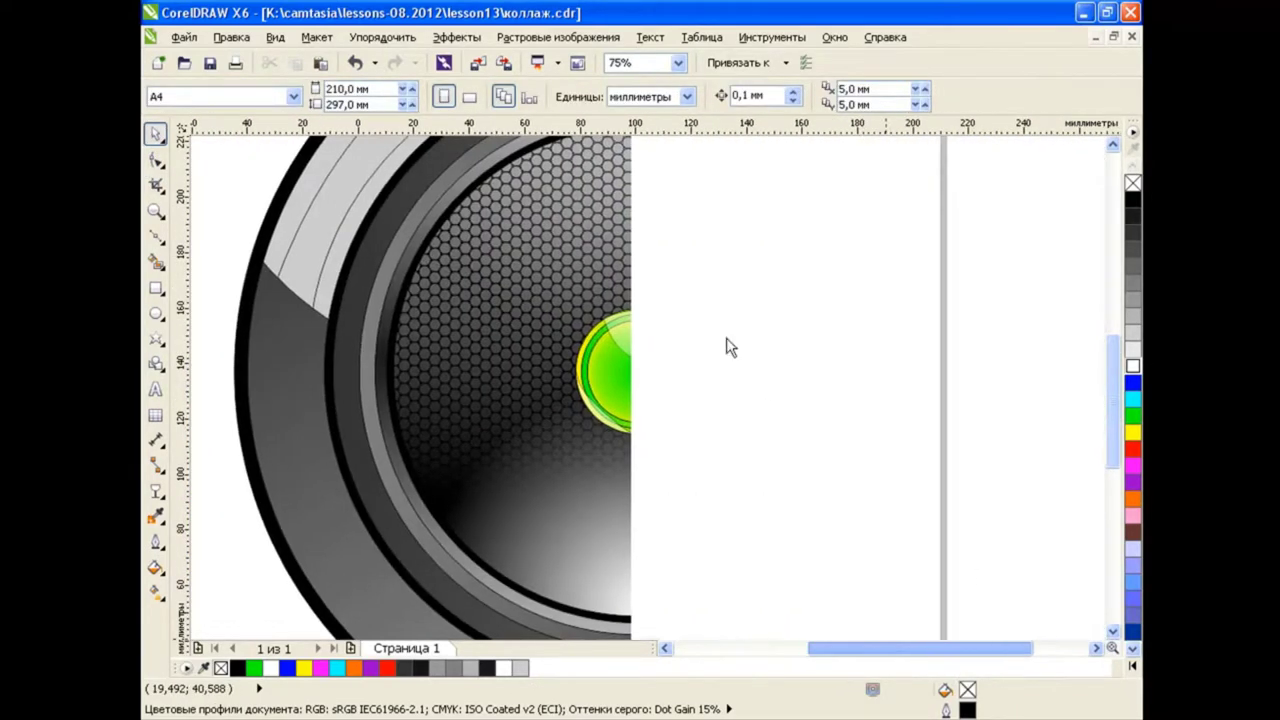
pyautogui.scroll(-1, 725, 345)
pyautogui.scroll(3, 692, 250)
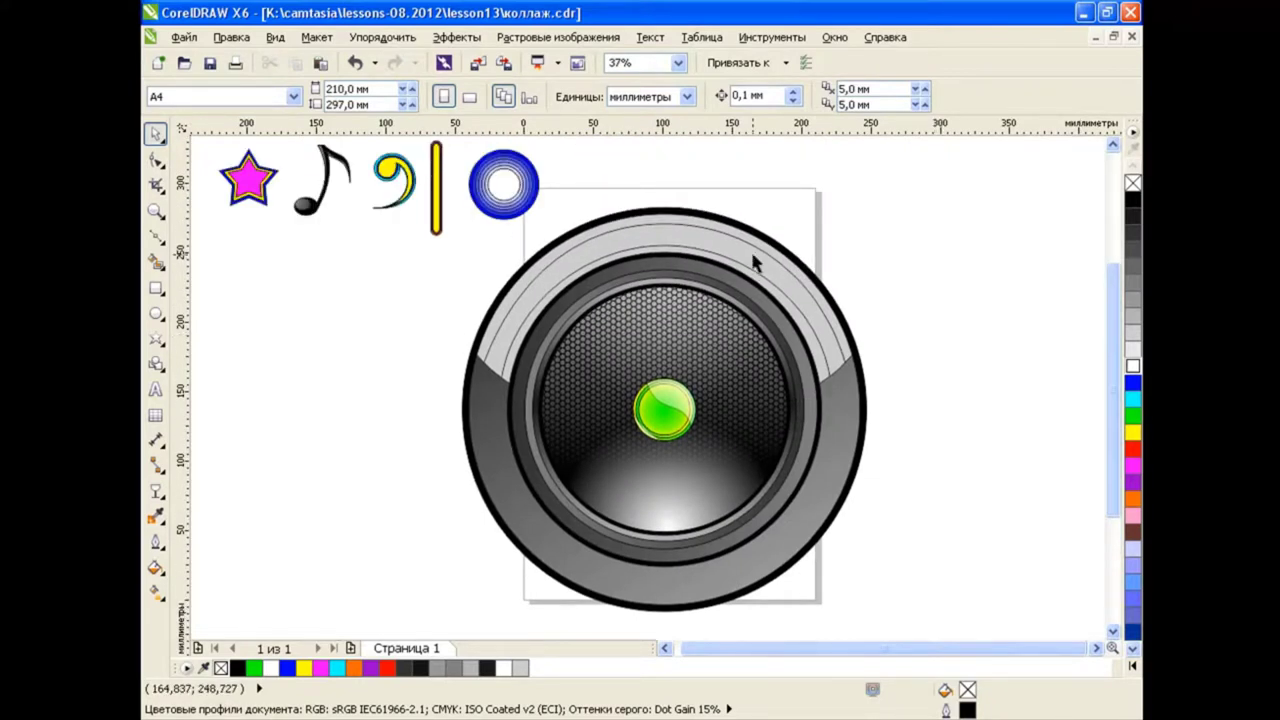
# Give the outer rim a radial light-grey-to-black fountain fill, shifting its centre toward the top.
pyautogui.click(755, 262)
pyautogui.press('F11')
pyautogui.click(578, 217)
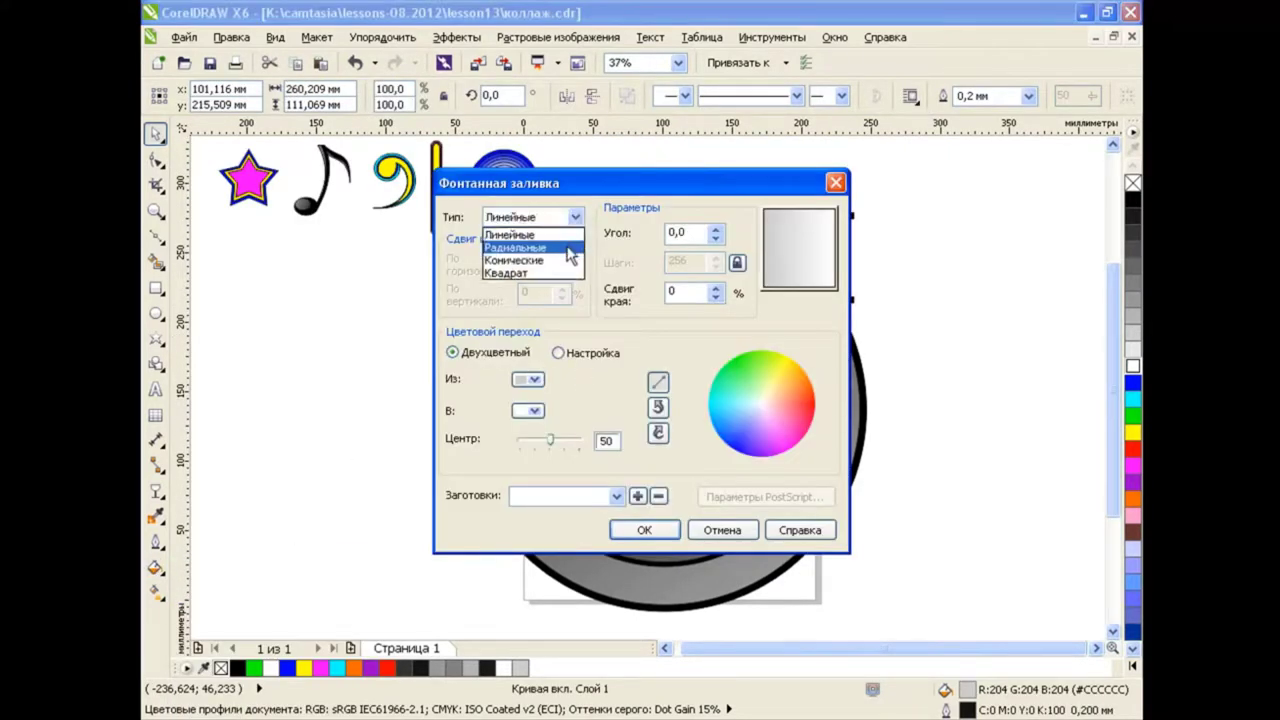
pyautogui.click(566, 244)
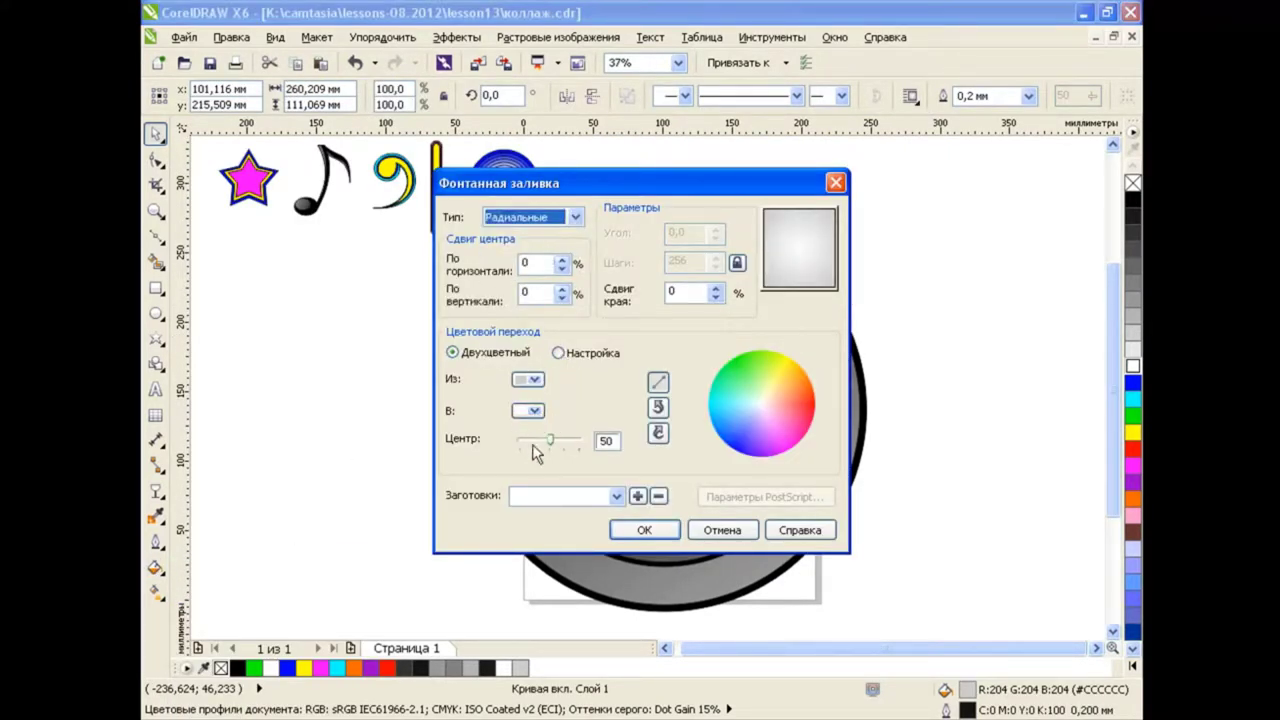
pyautogui.click(528, 410)
pyautogui.click(528, 379)
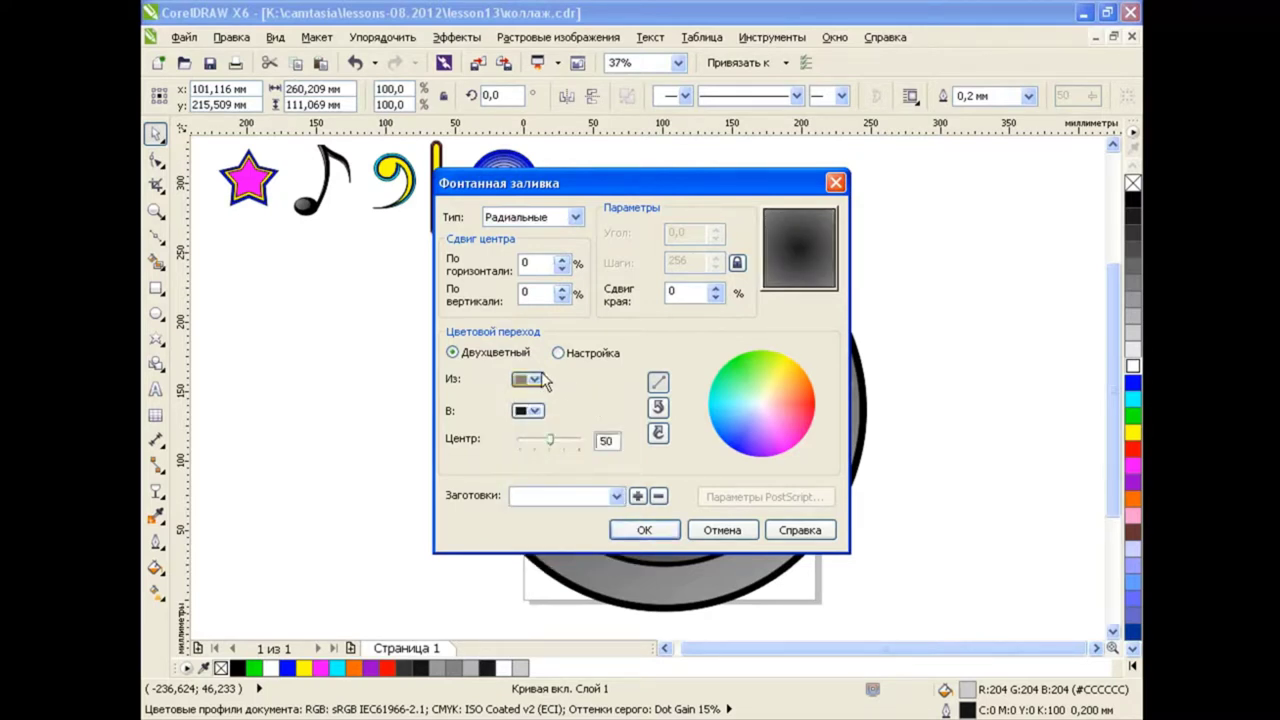
pyautogui.click(530, 379)
pyautogui.click(577, 493)
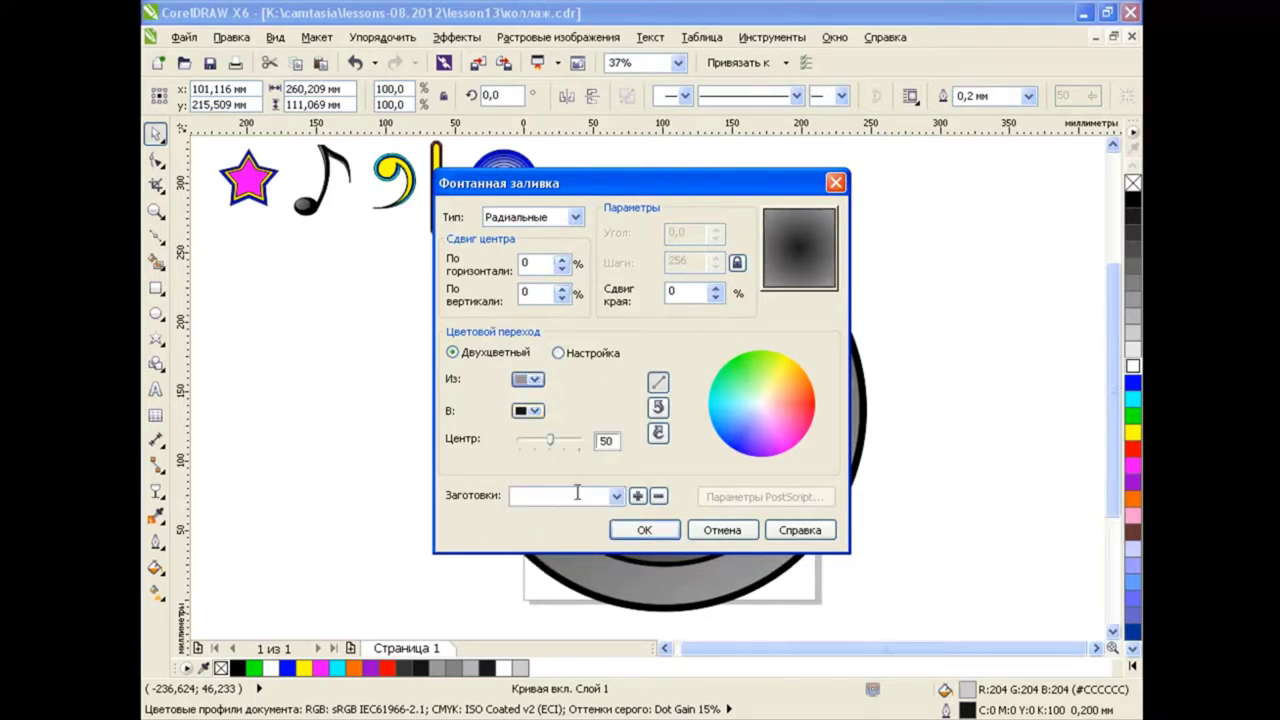
pyautogui.click(644, 531)
pyautogui.press('g')
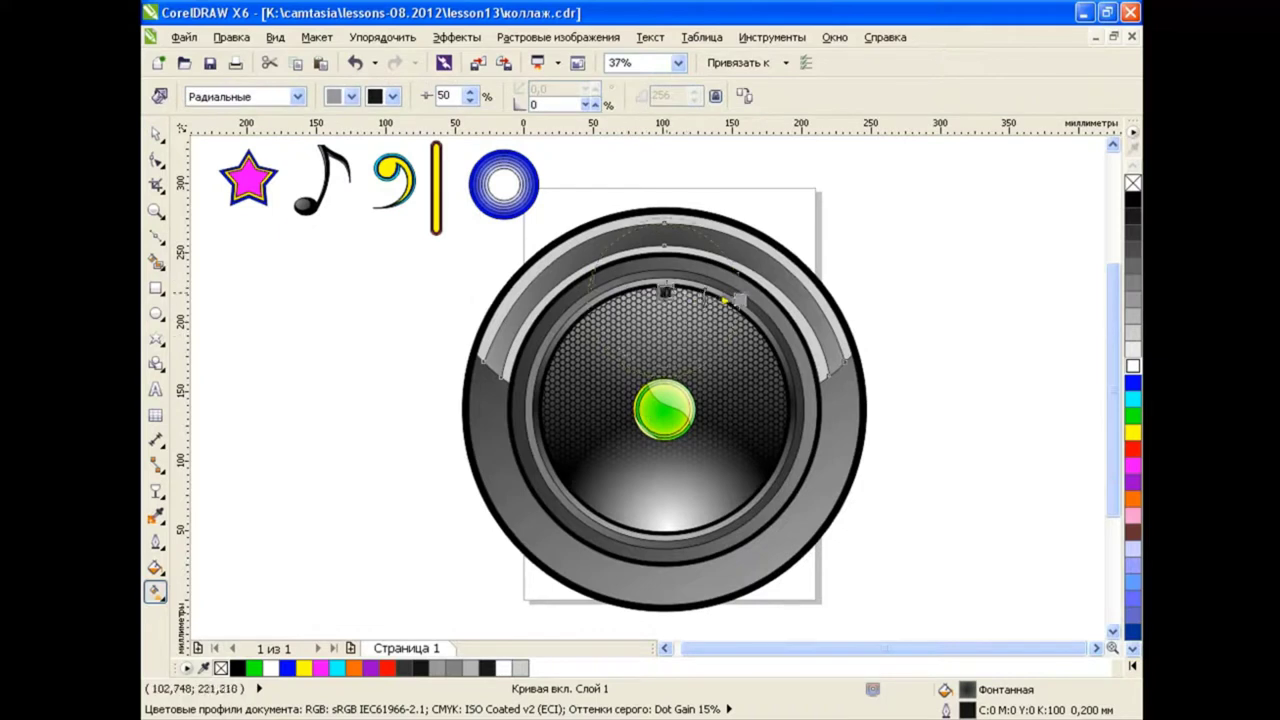
pyautogui.moveTo(693, 306); pyautogui.dragTo(664, 292)
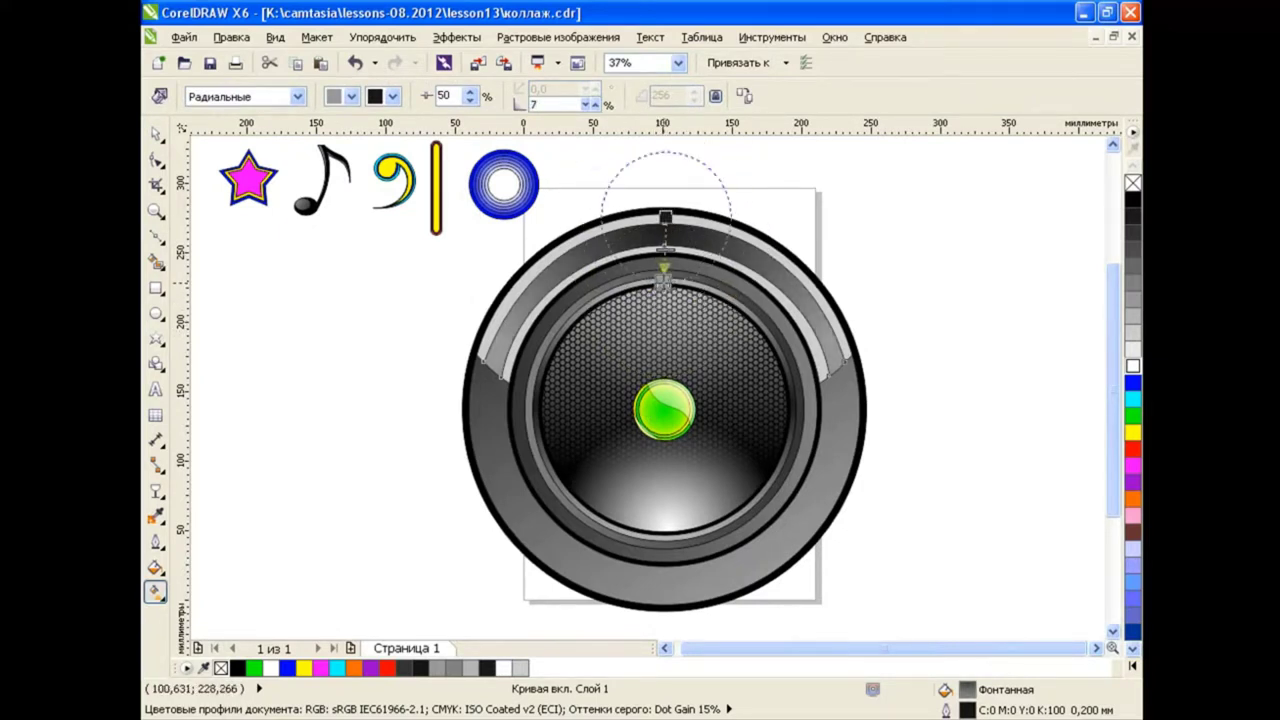
# Draw a circle to the left of the speaker with the Ellipse tool (F7).
pyautogui.click(155, 133)
pyautogui.click(356, 393)
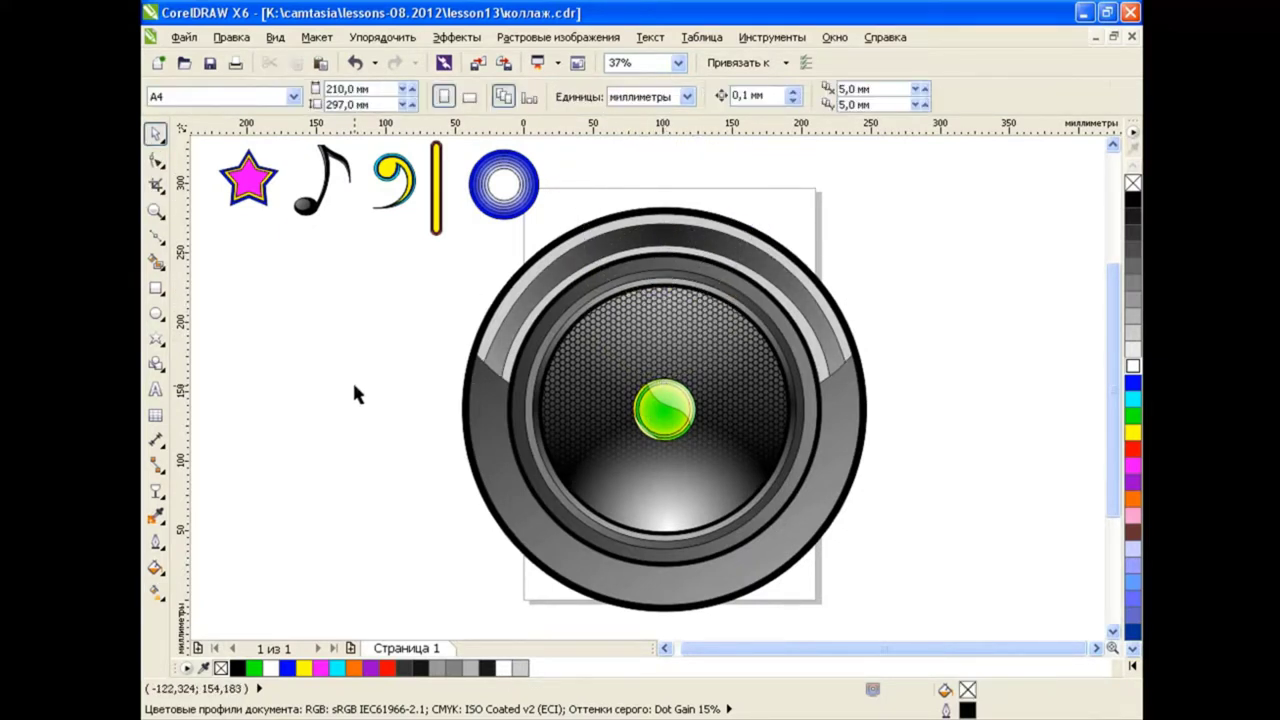
pyautogui.press('F7')
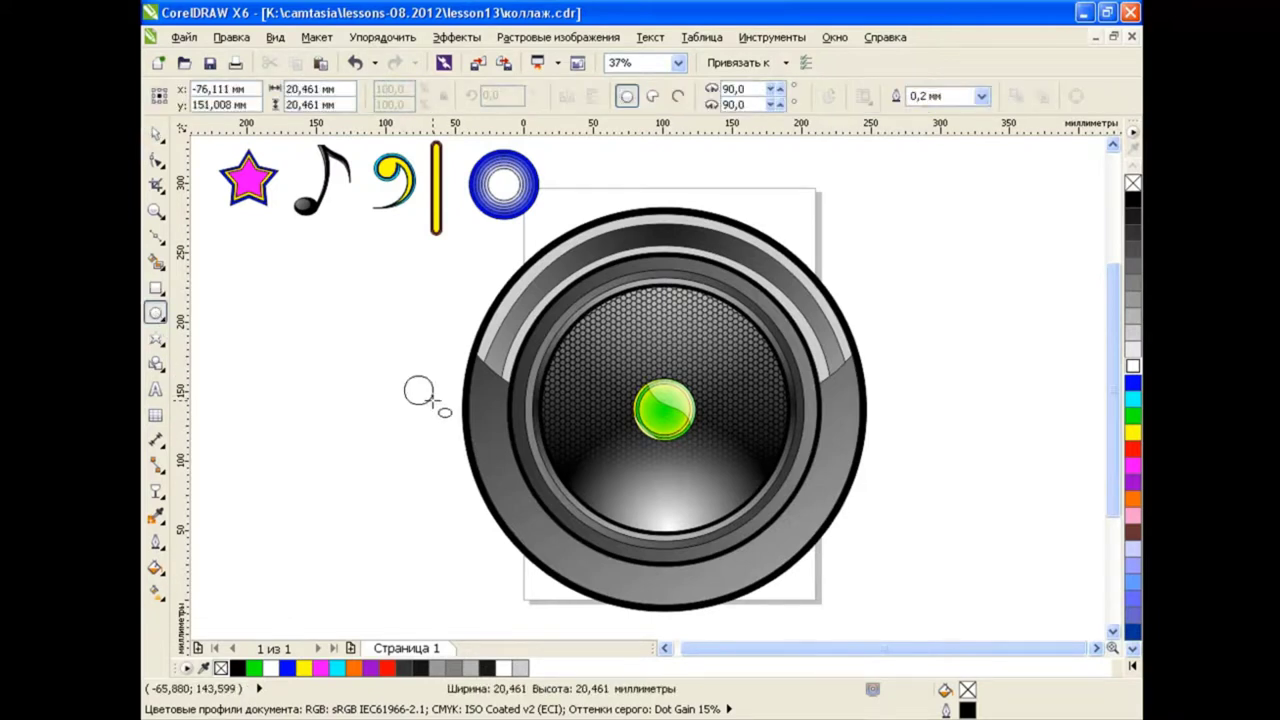
pyautogui.moveTo(404, 375); pyautogui.dragTo(561, 533)
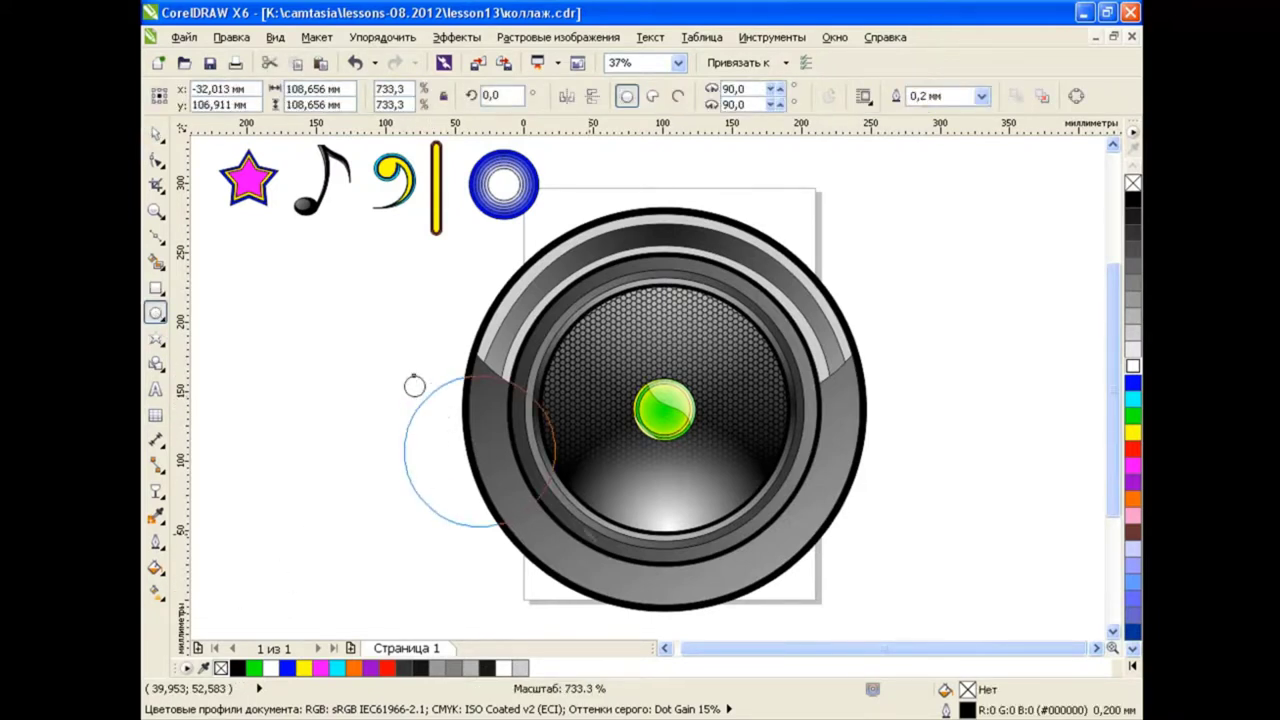
# Give the circle a radial black-to-light-grey fountain fill with an offset highlight.
pyautogui.click(155, 567)
pyautogui.click(245, 506)
pyautogui.click(535, 217)
pyautogui.click(520, 246)
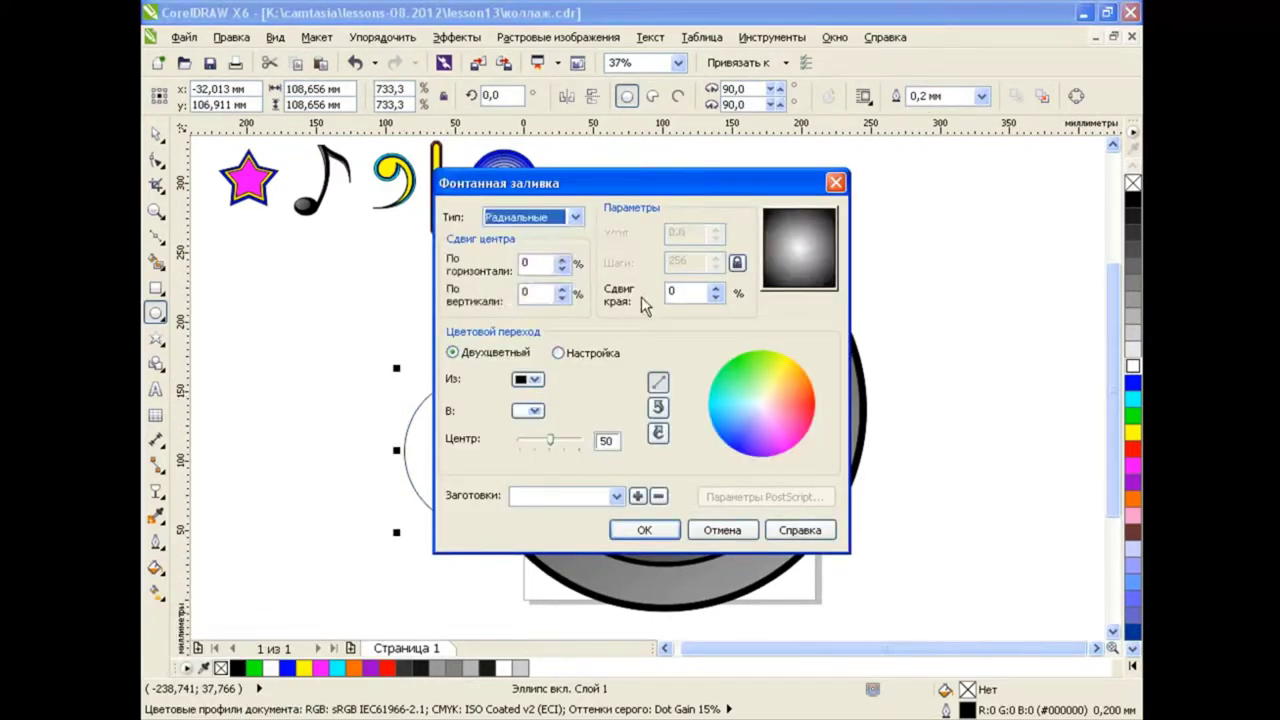
pyautogui.click(535, 411)
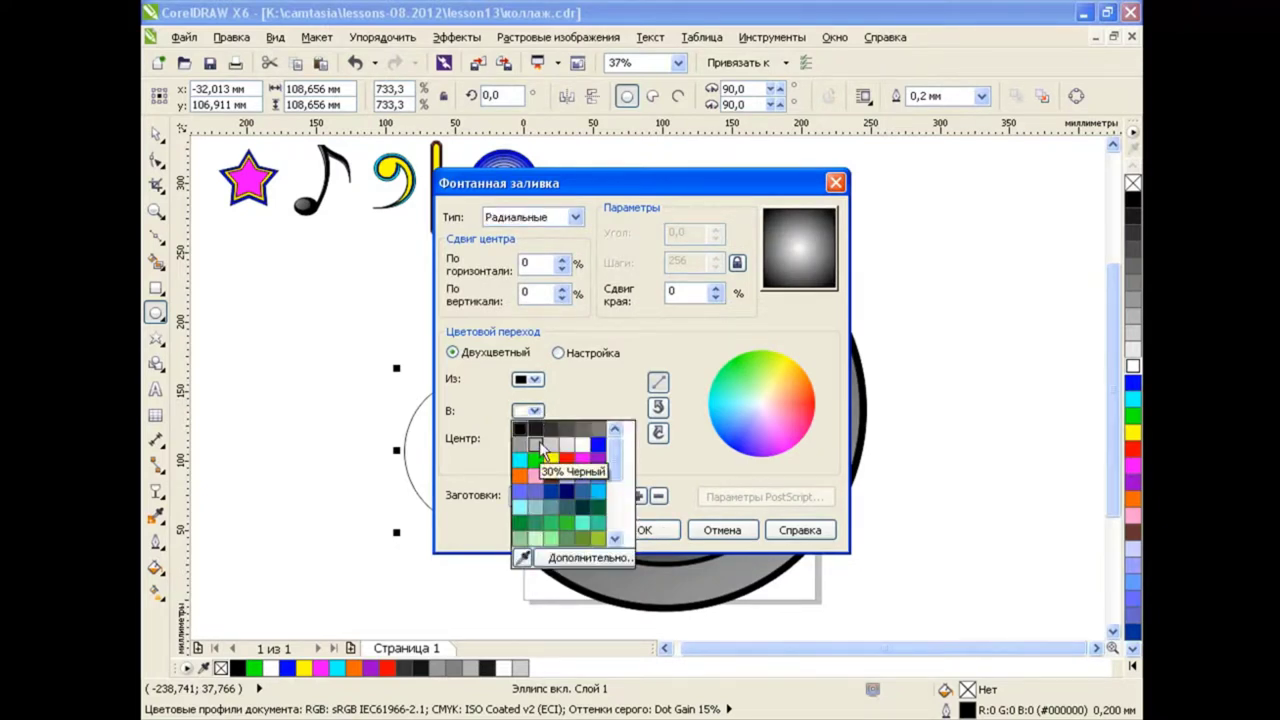
pyautogui.click(540, 447)
pyautogui.click(646, 529)
pyautogui.press('g')
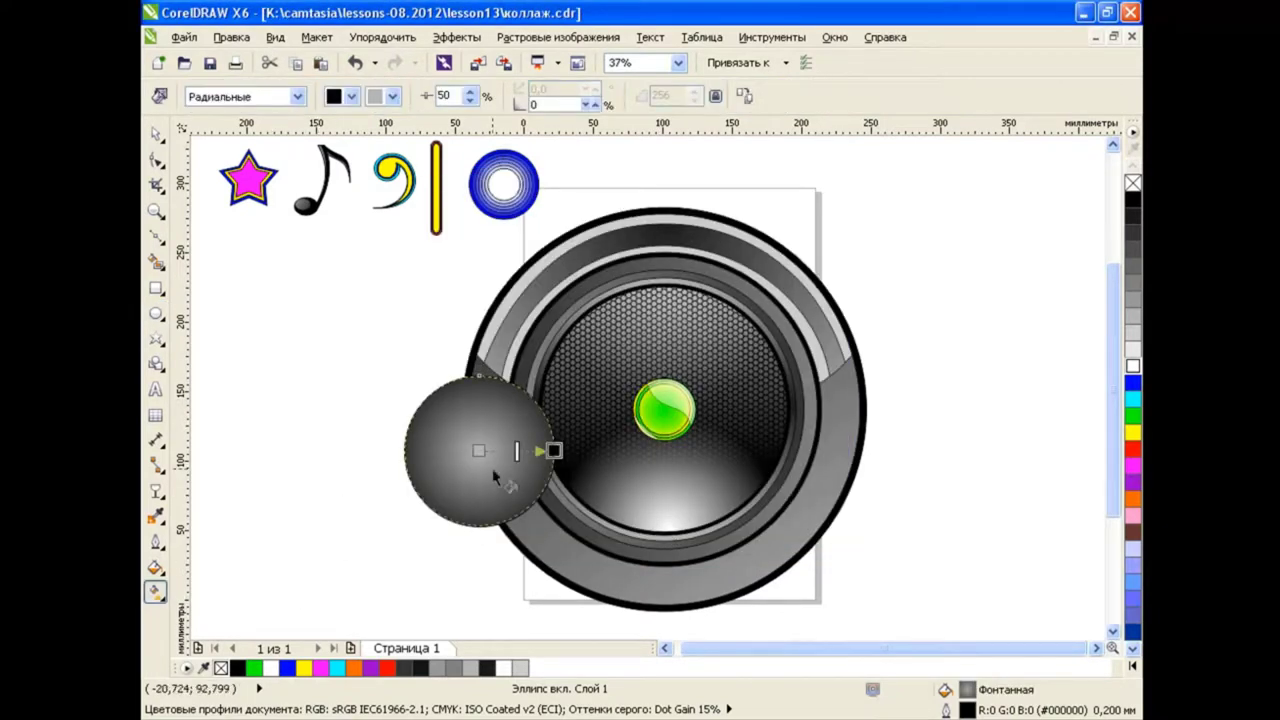
pyautogui.moveTo(452, 429); pyautogui.dragTo(494, 428)
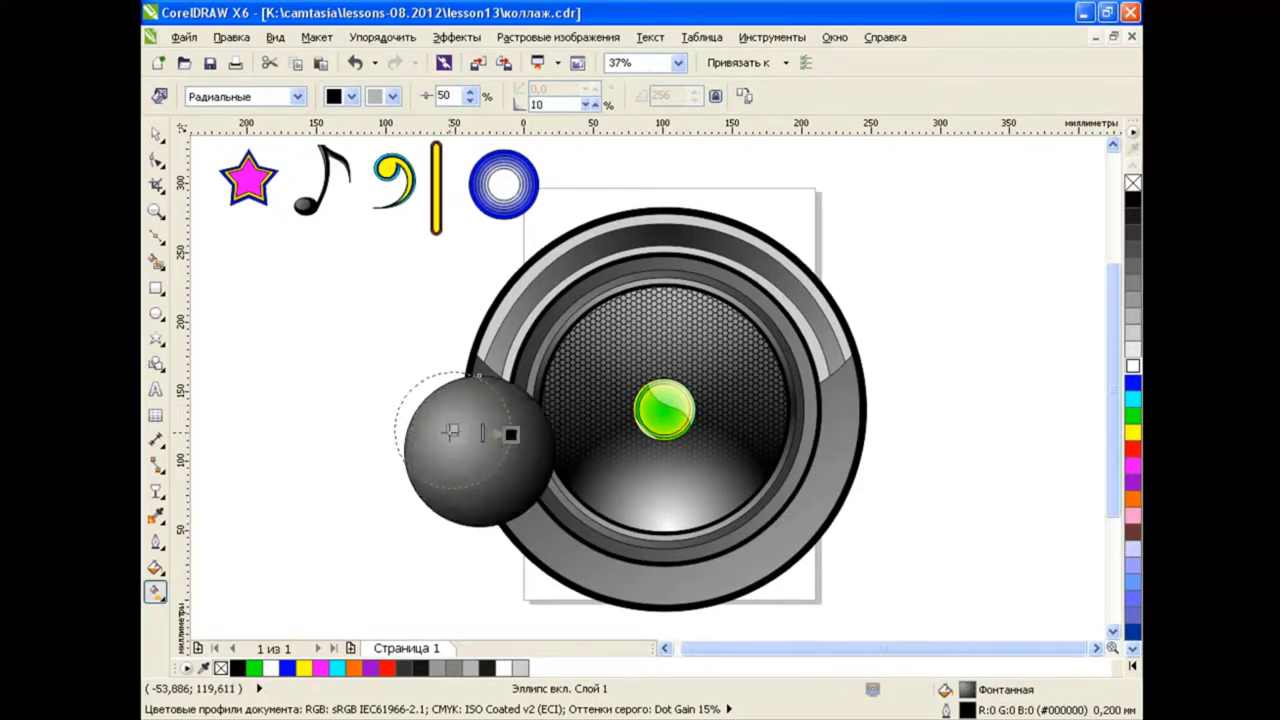
pyautogui.press('space')
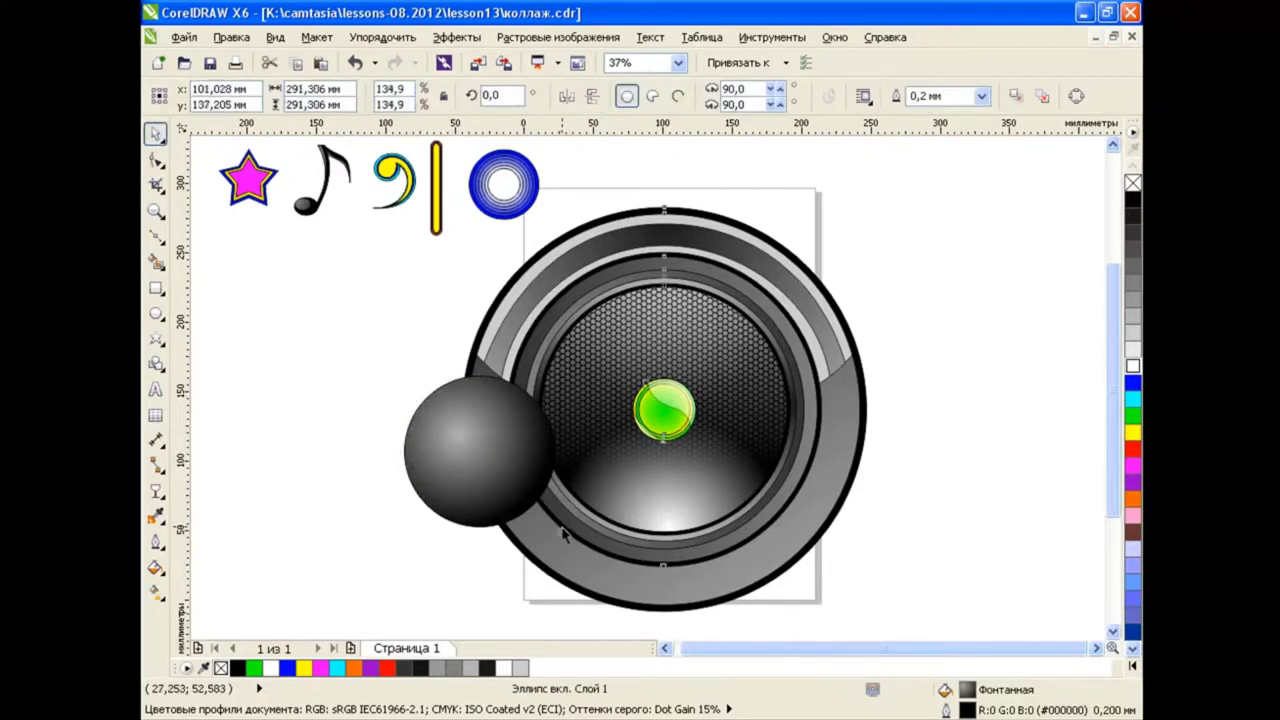
# Shrink the grey sphere to a small ball and place it on the rim's left side.
pyautogui.moveTo(572, 510); pyautogui.dragTo(527, 477)
pyautogui.click(353, 63)
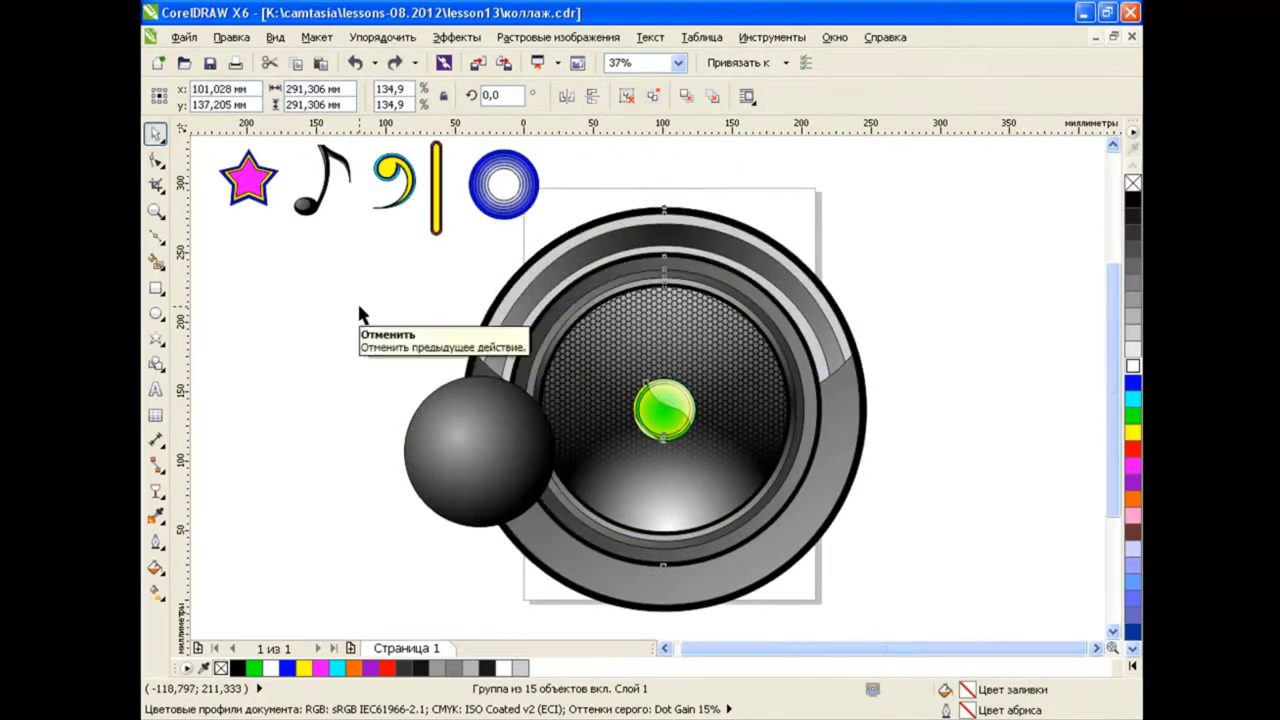
pyautogui.click(357, 300)
pyautogui.click(460, 438)
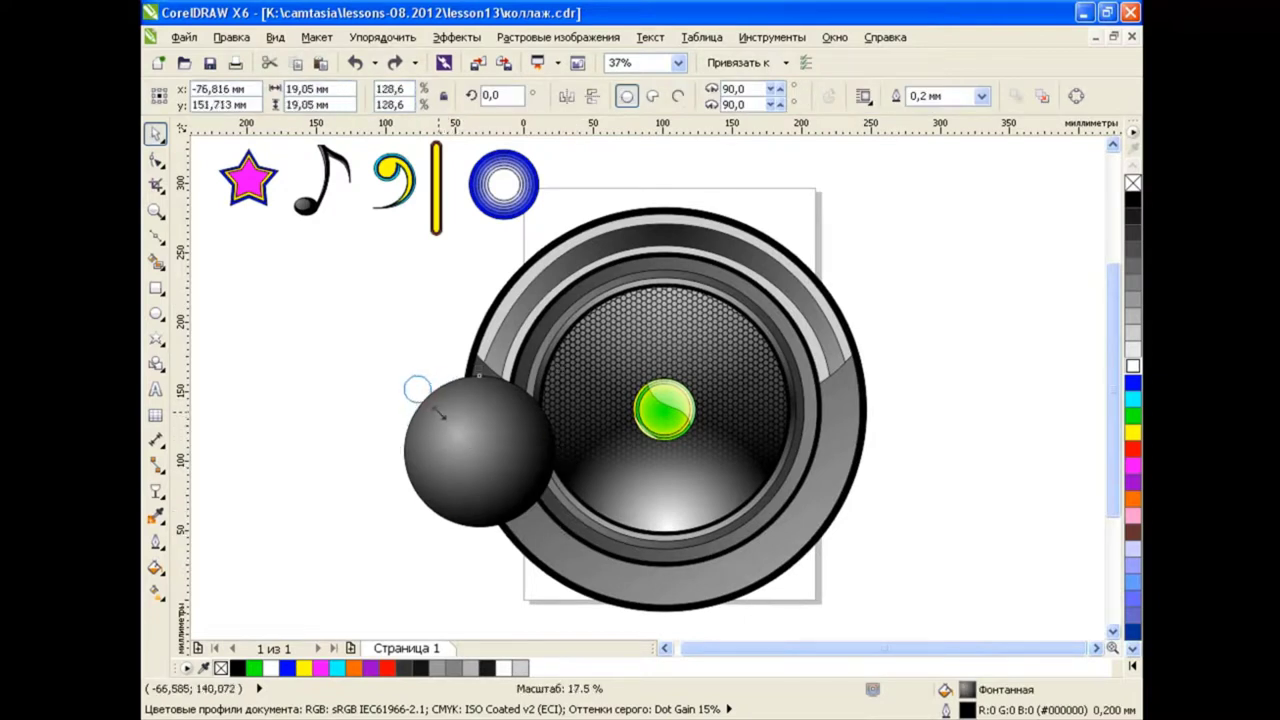
pyautogui.moveTo(479, 376); pyautogui.dragTo(420, 385)
pyautogui.moveTo(487, 404); pyautogui.dragTo(487, 404)
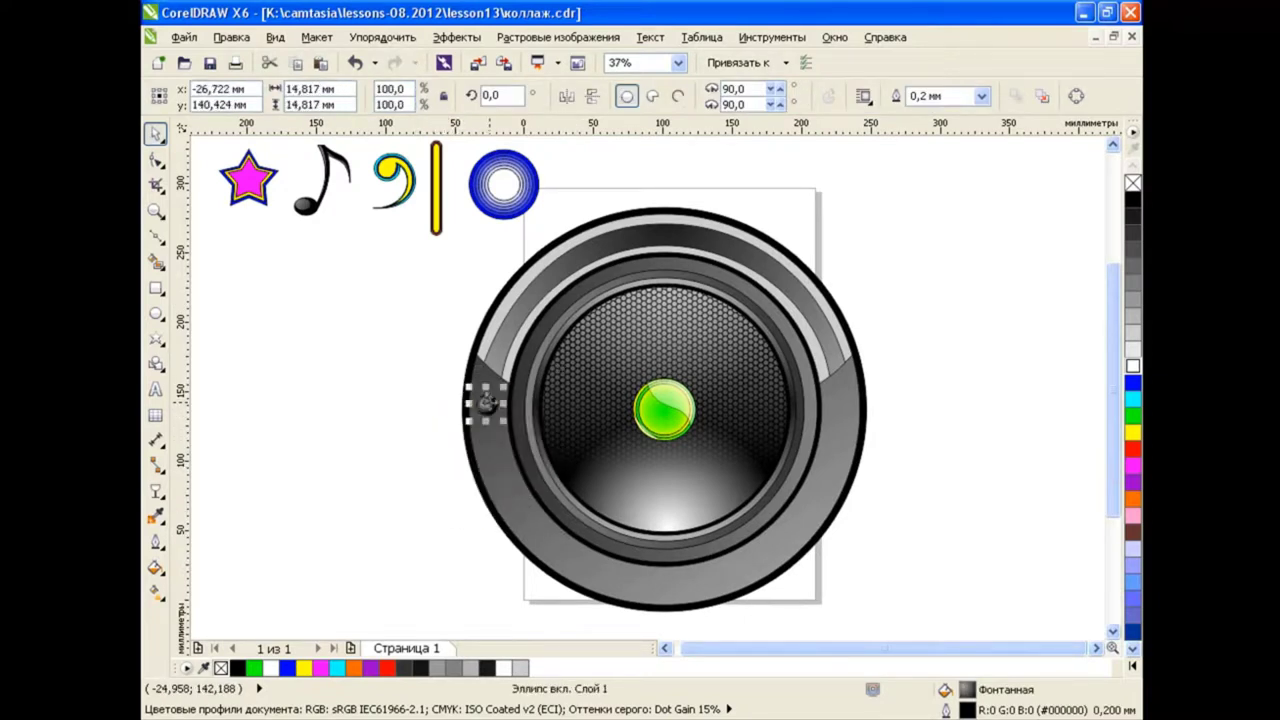
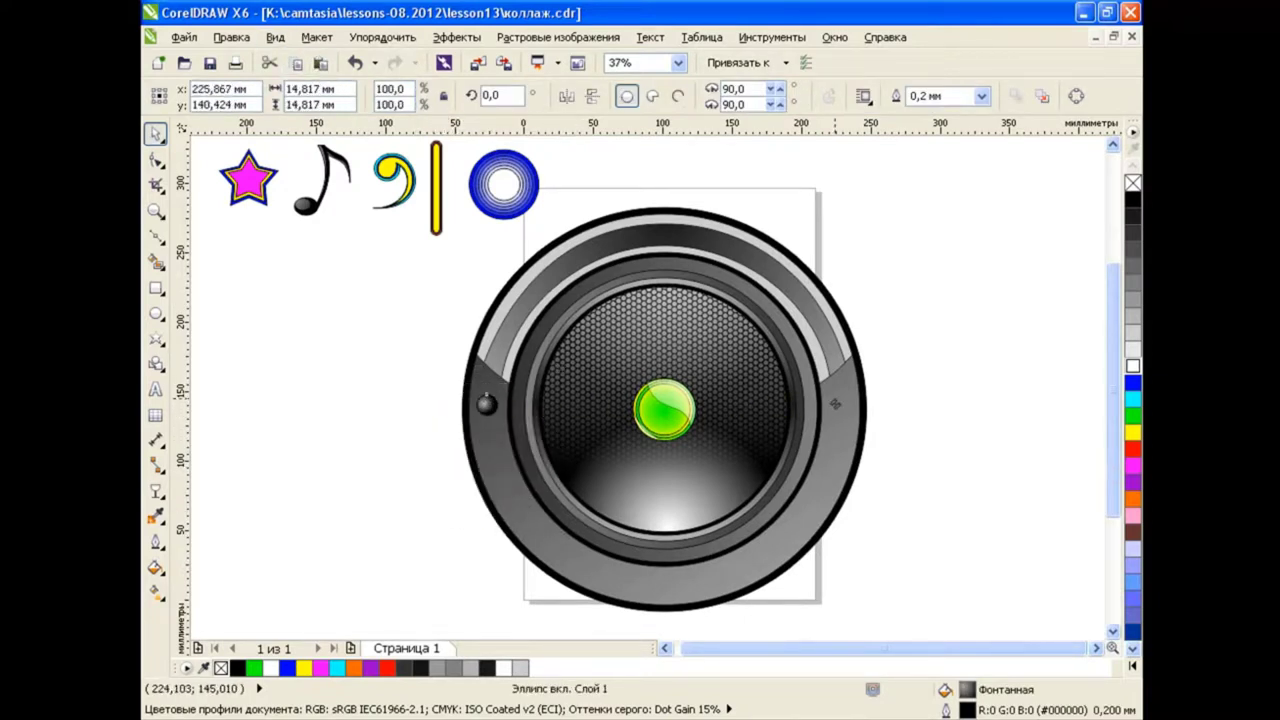
# Copy the rim ball to the opposite side, group the pair and rotate it 90° around the rim.
pyautogui.click(843, 404)
pyautogui.keyDown('shift'); pyautogui.click(487, 404); pyautogui.keyUp('shift')
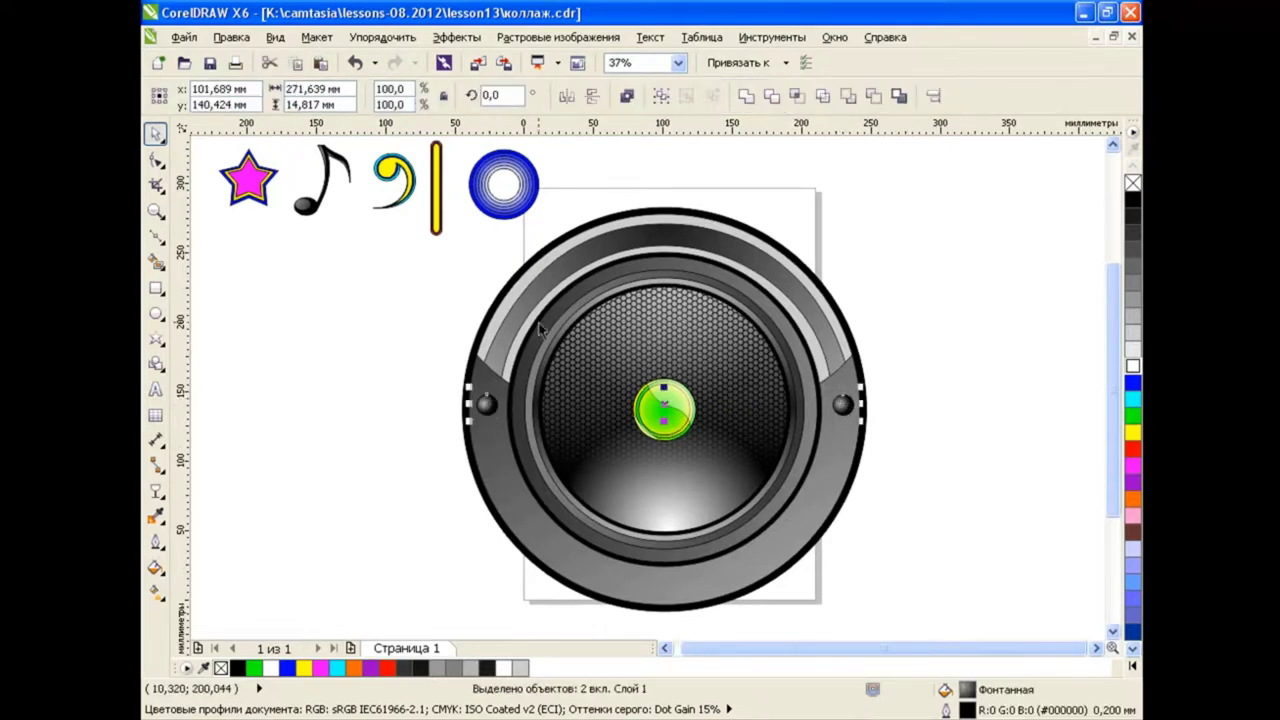
pyautogui.click(655, 95)
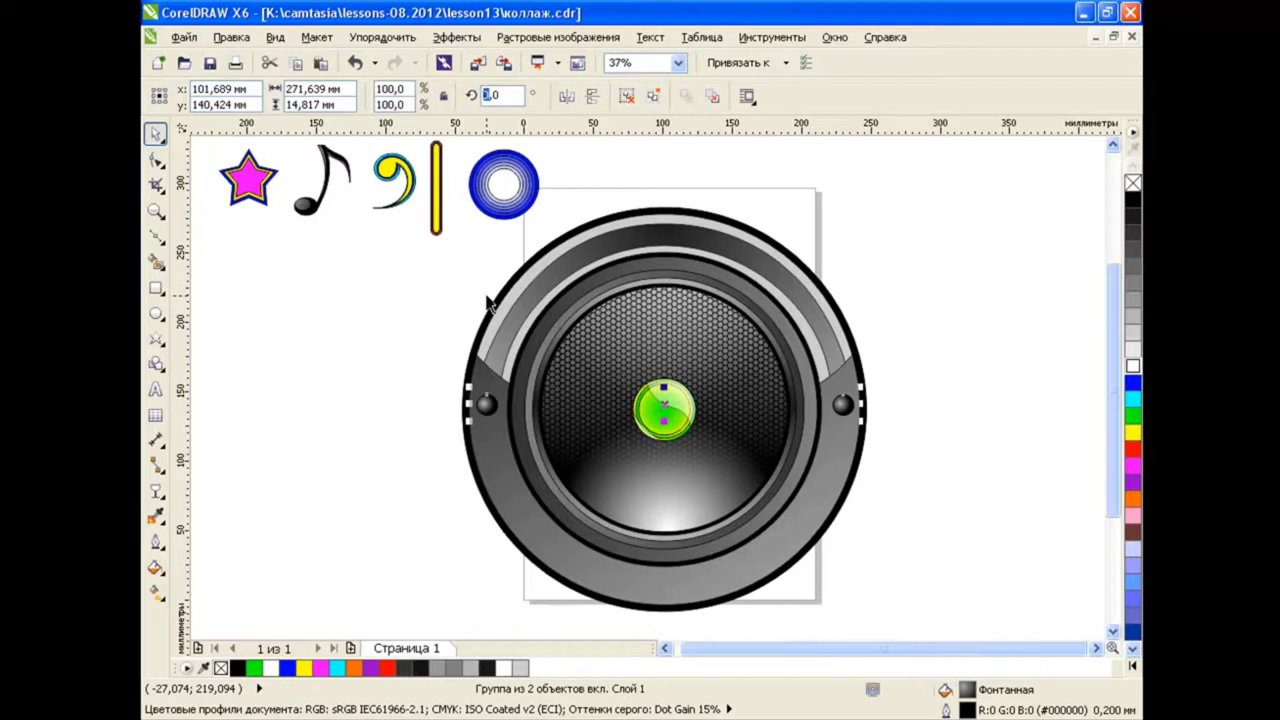
pyautogui.write('90')
pyautogui.press('Return')
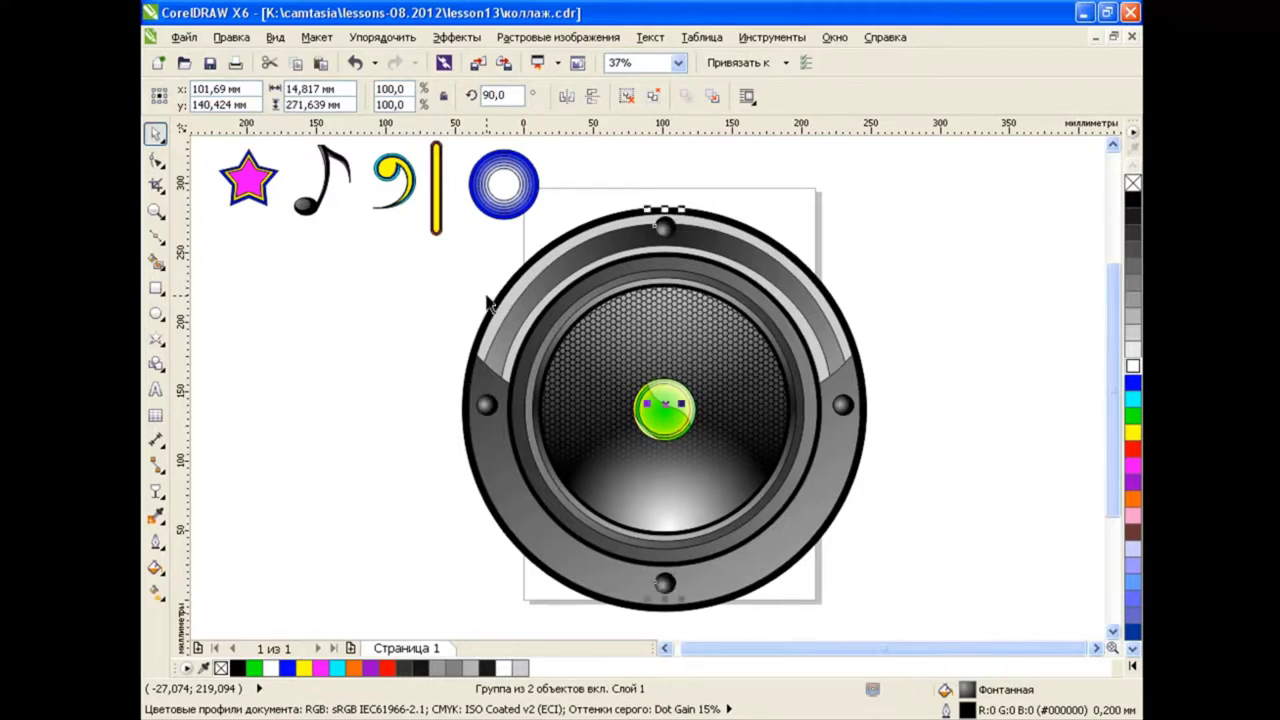
pyautogui.press('Escape')
pyautogui.click(668, 586)
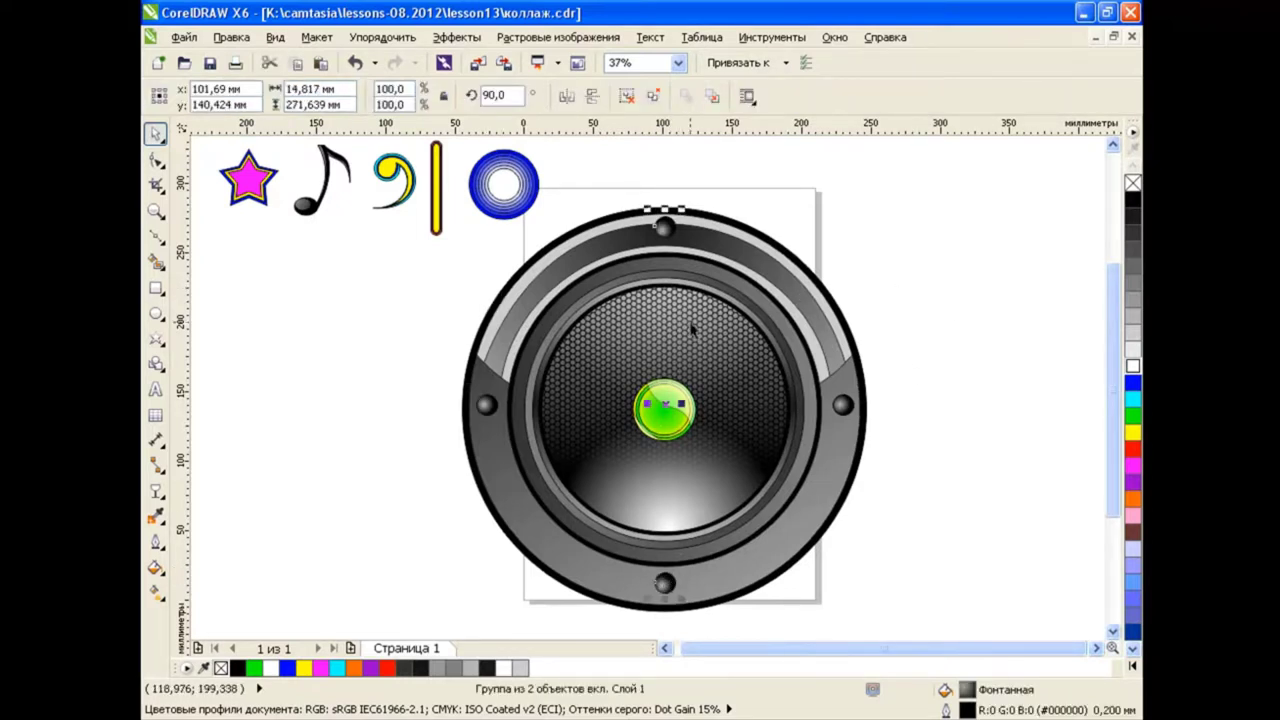
# Marquee-select every speaker part and group them into one object.
pyautogui.press('Escape')
pyautogui.click(665, 230)
pyautogui.press('Escape')
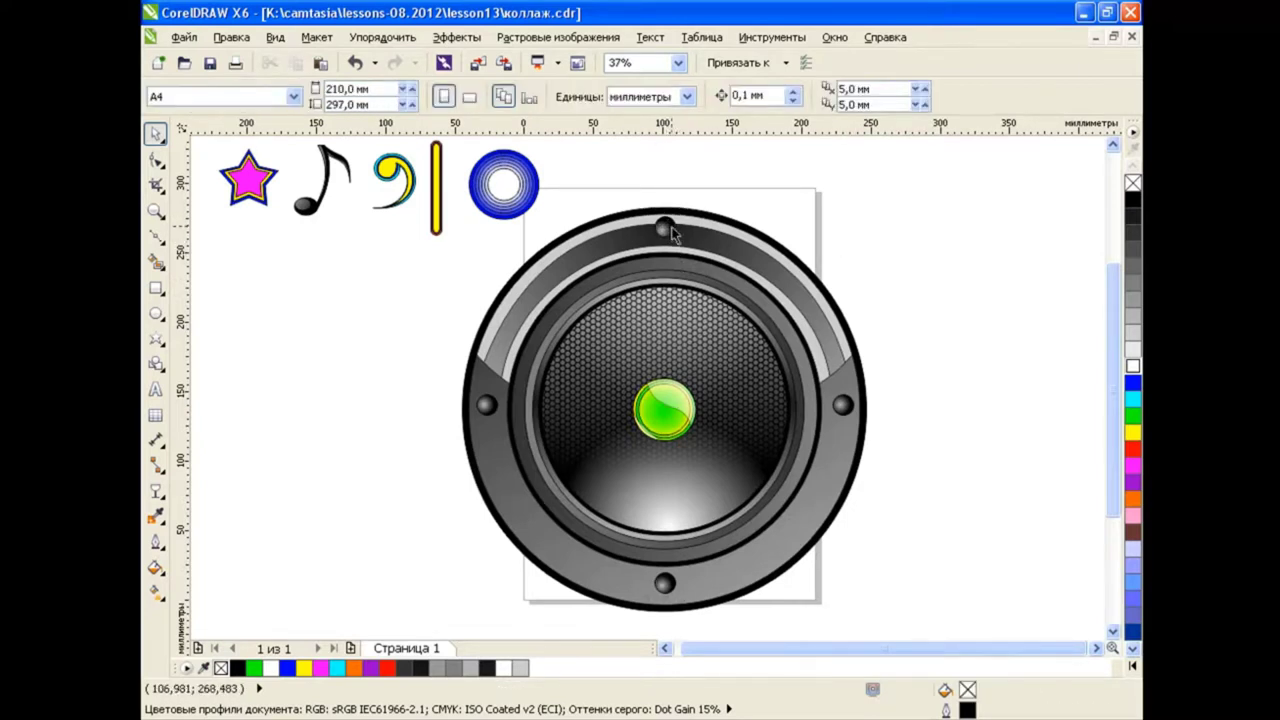
pyautogui.click(665, 230)
pyautogui.click(852, 241)
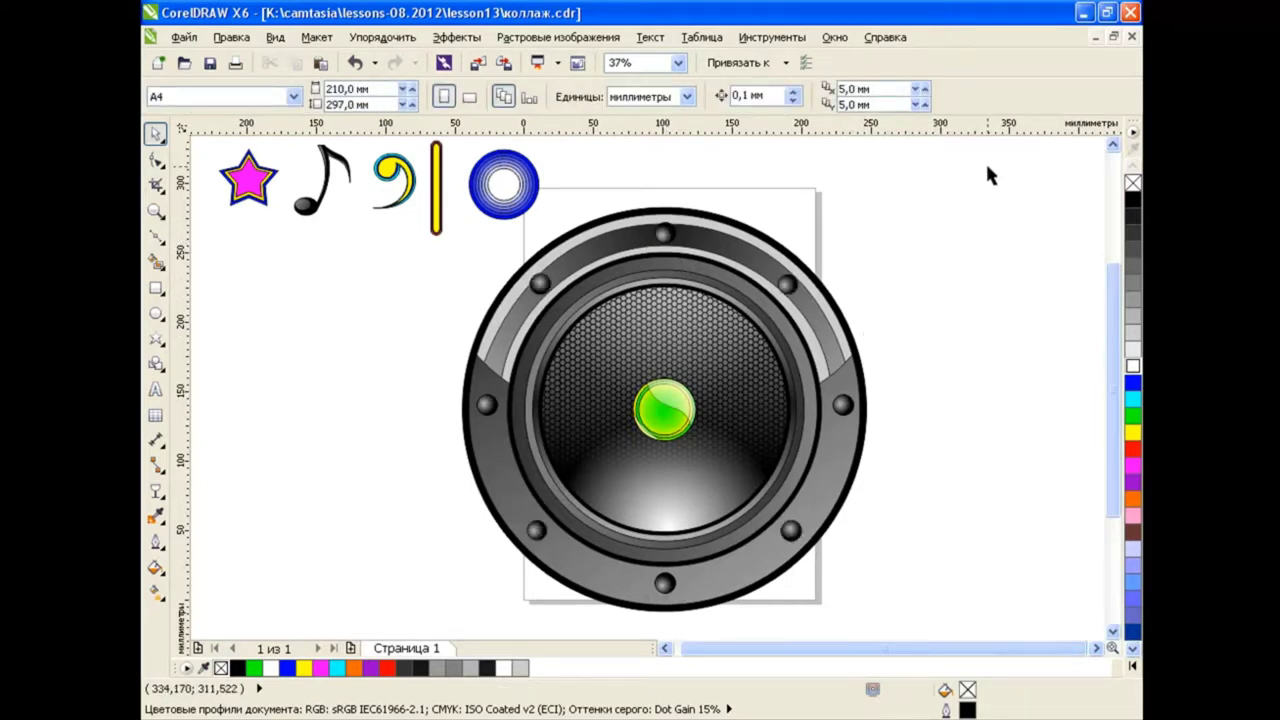
pyautogui.moveTo(985, 162); pyautogui.dragTo(423, 623)
pyautogui.click(665, 100)
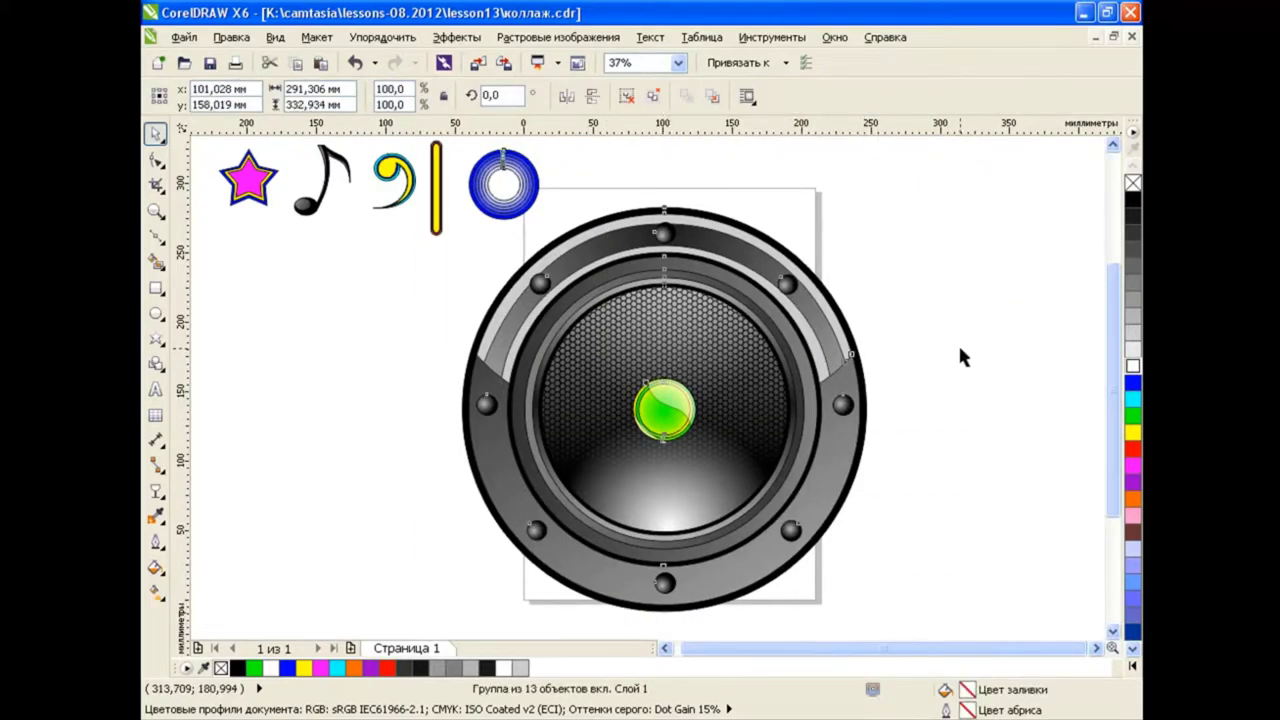
pyautogui.click(960, 343)
# Scale the grouped speaker down to about 22.6% and move it up beside the star.
pyautogui.click(860, 343)
pyautogui.moveTo(872, 160); pyautogui.dragTo(550, 522)
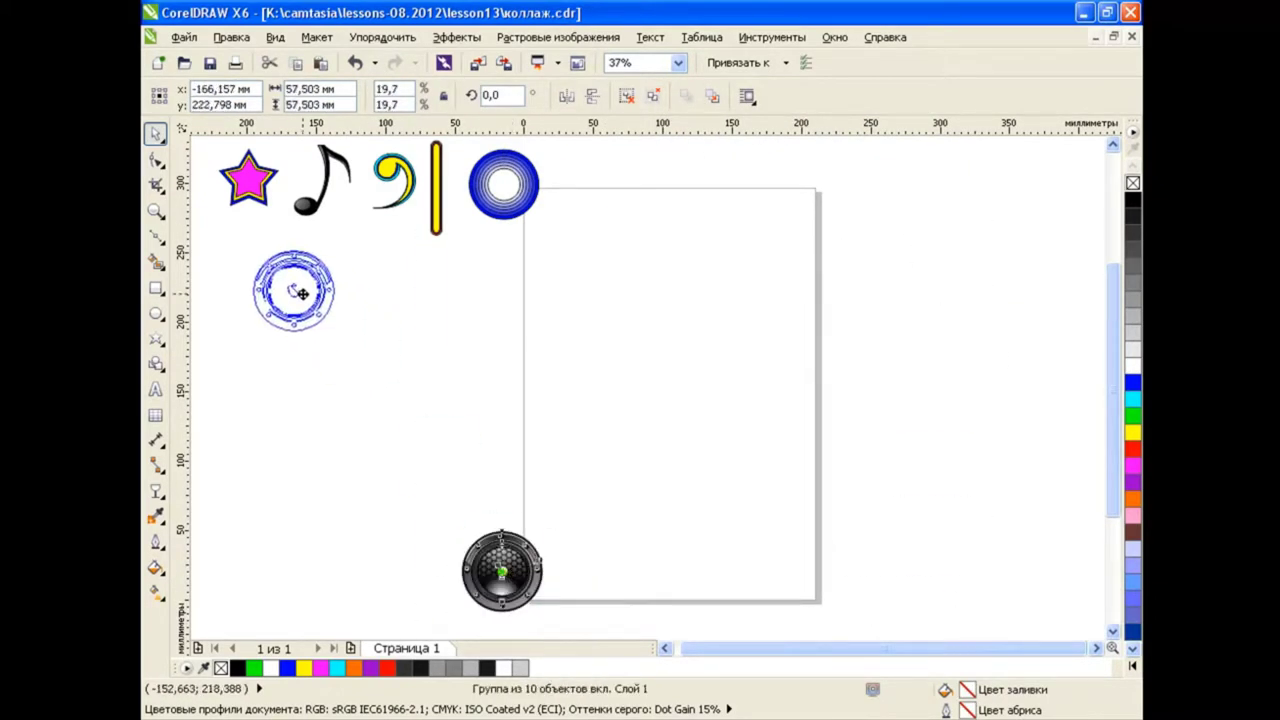
pyautogui.moveTo(505, 565); pyautogui.dragTo(245, 262)
pyautogui.click(790, 390)
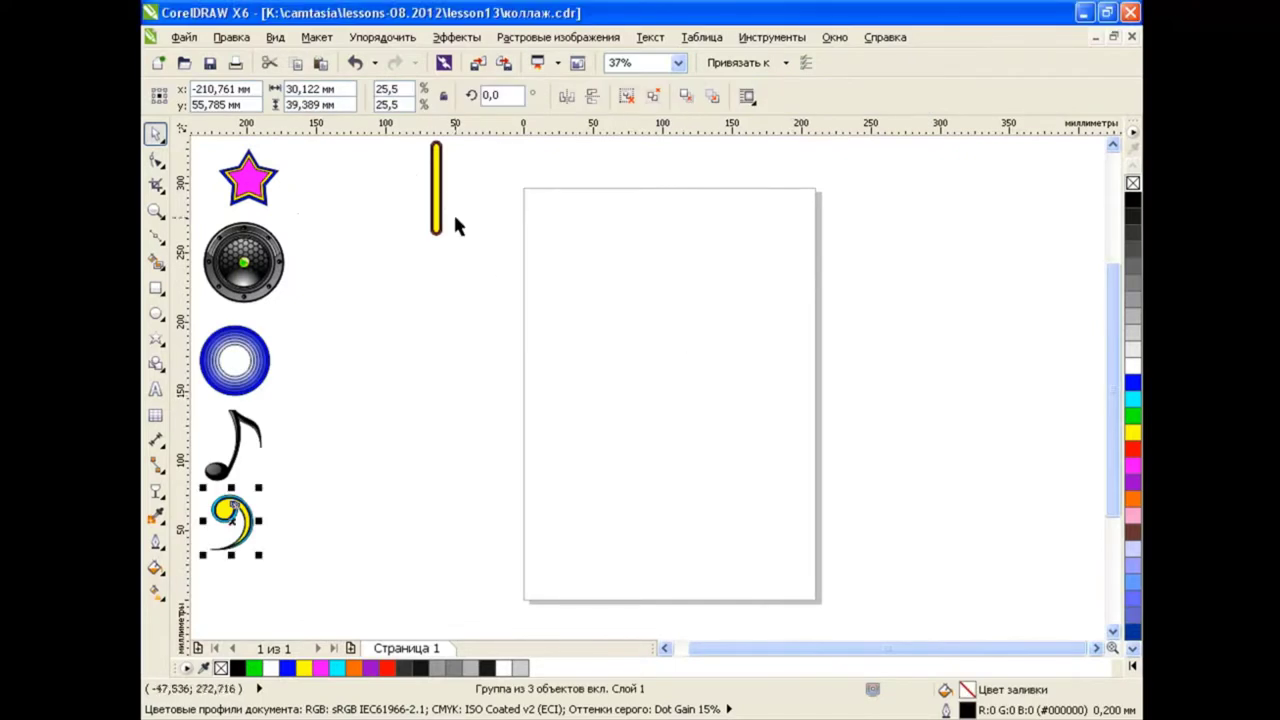
# Place and enlarge the yellow bar on the page, adding two copies staggered down-right.
pyautogui.moveTo(436, 200); pyautogui.dragTo(743, 286)
pyautogui.moveTo(729, 329)
pyautogui.mouseDown()
pyautogui.moveTo(716, 436)
pyautogui.moveTo(674, 286)
pyautogui.mouseUp()
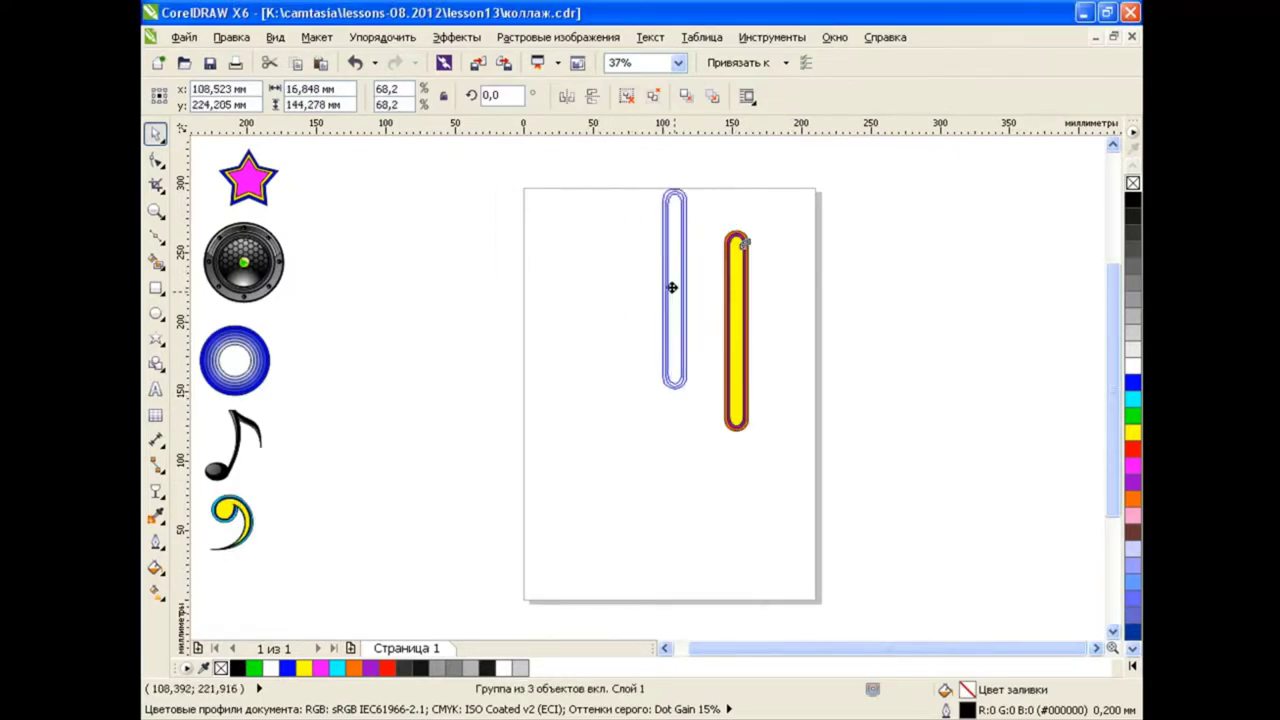
pyautogui.moveTo(686, 371); pyautogui.dragTo(694, 446)
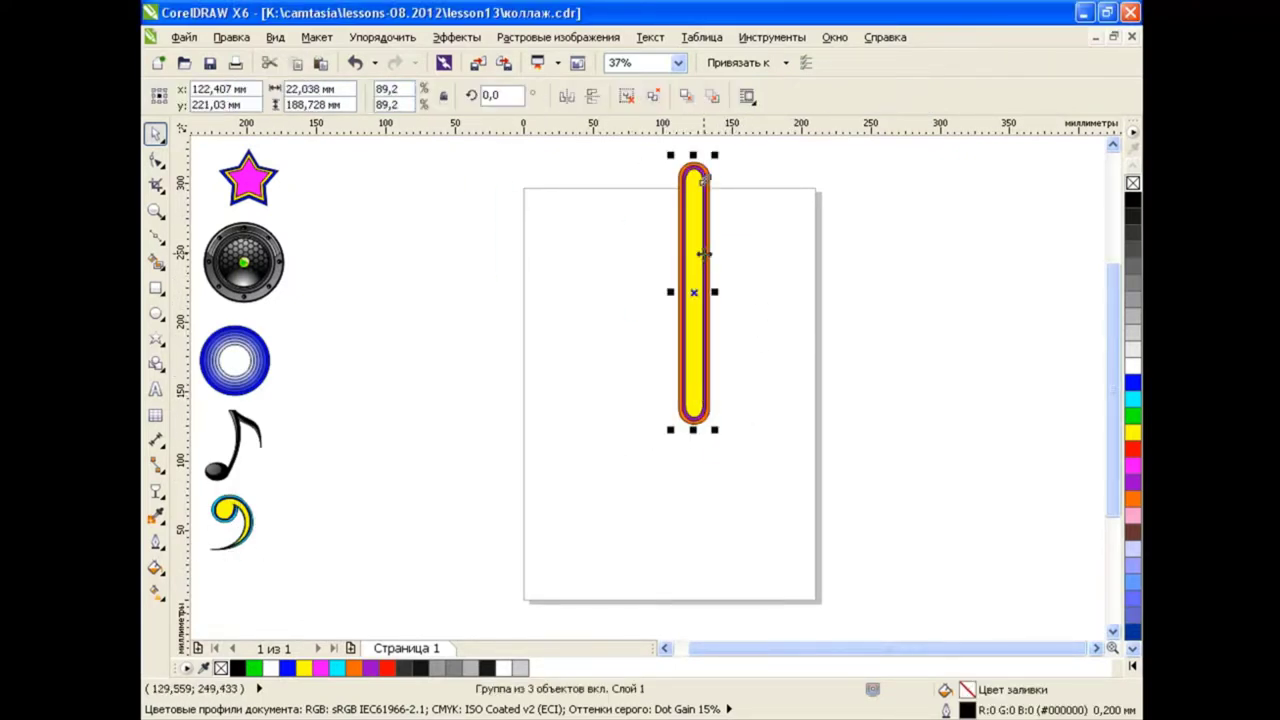
pyautogui.click(322, 64)
pyautogui.moveTo(689, 291); pyautogui.dragTo(757, 340)
pyautogui.click(322, 64)
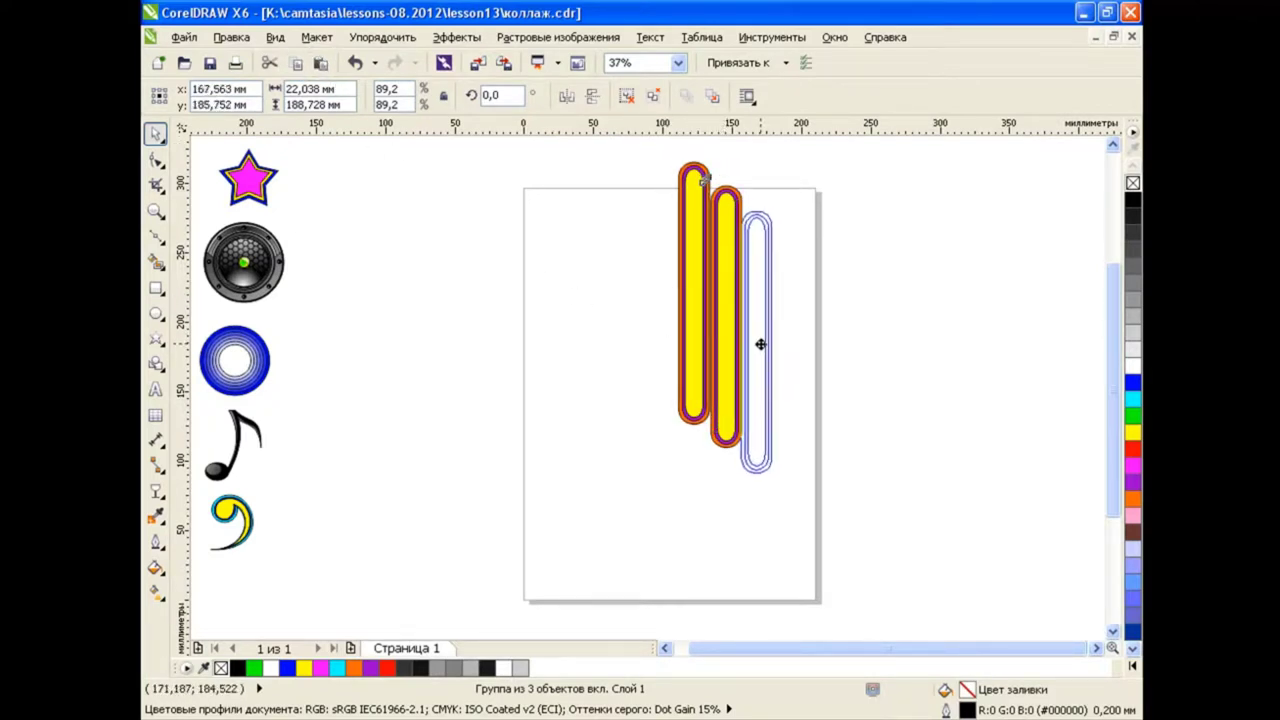
pyautogui.click(868, 366)
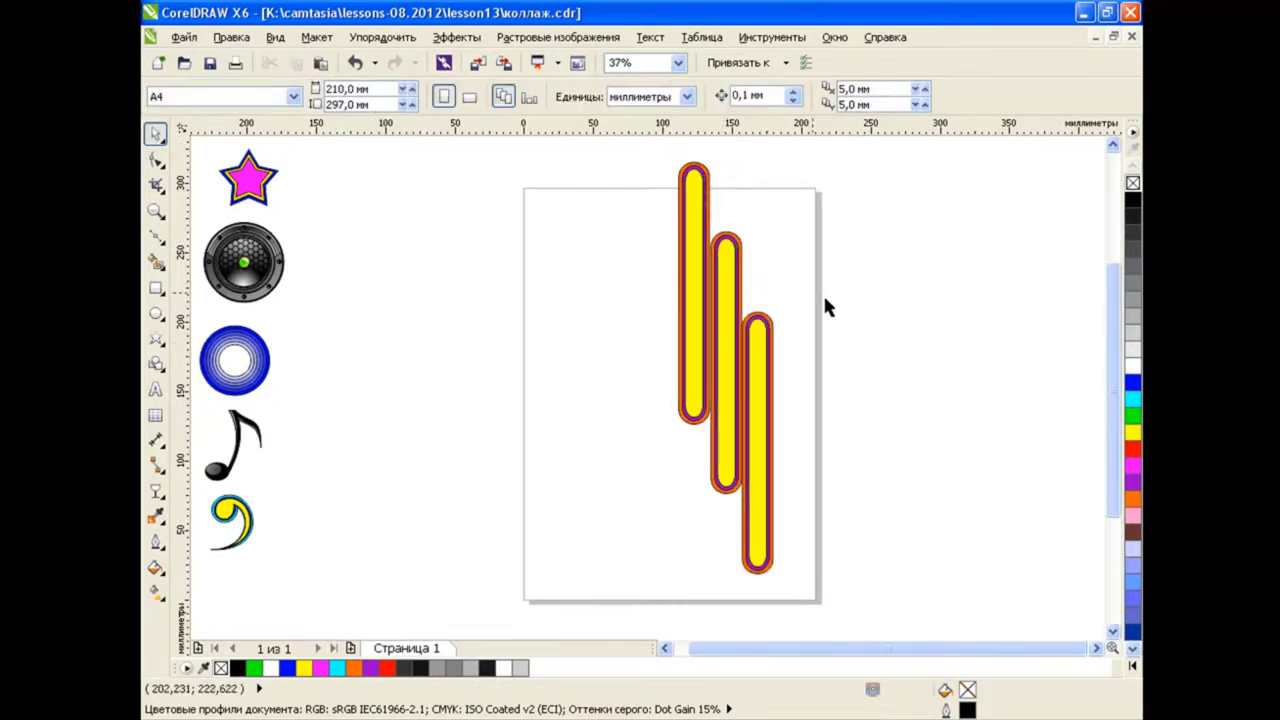
# Give the middle bar's outer outline a yellow colour.
pyautogui.scroll(2, 910, 319)
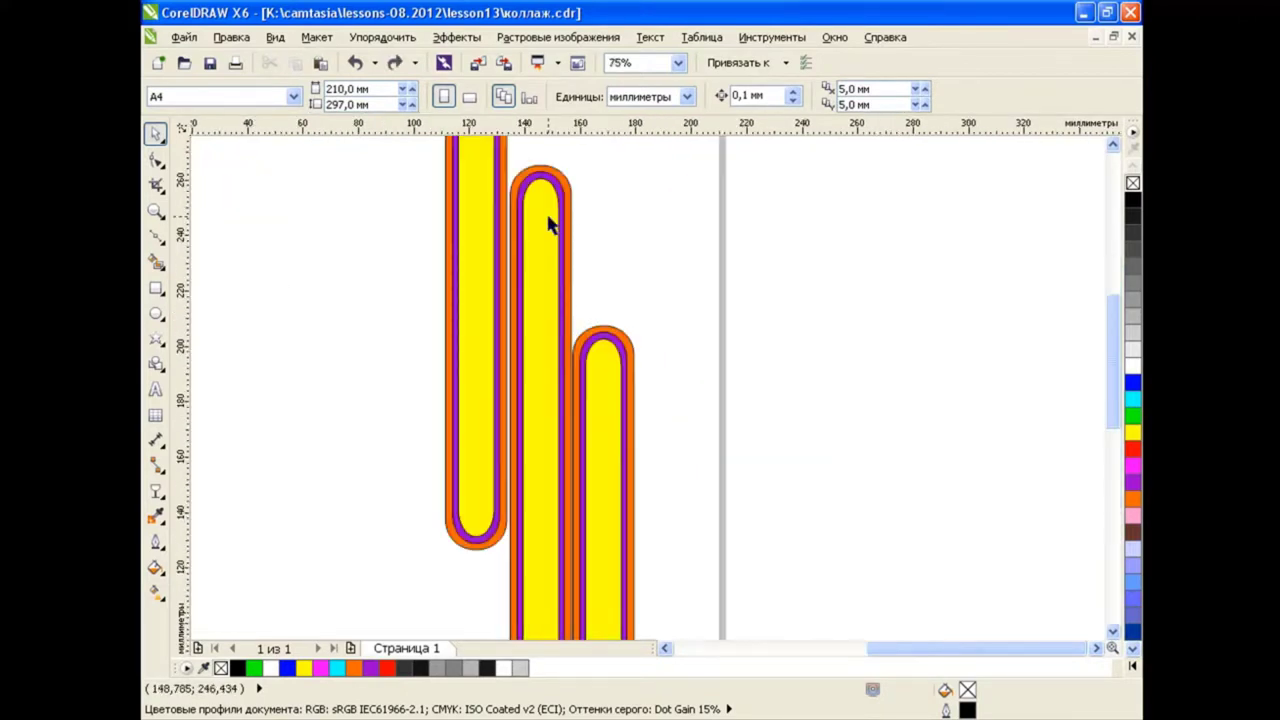
pyautogui.click(553, 226)
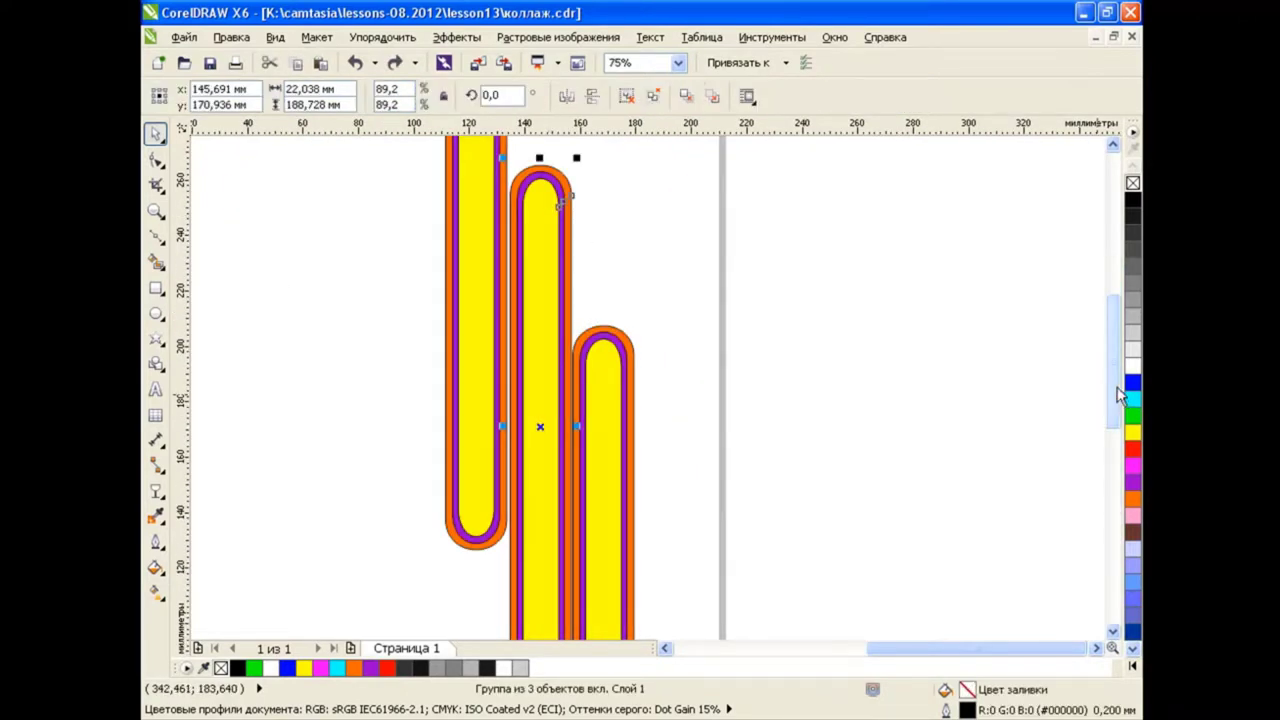
pyautogui.click(570, 278)
pyautogui.click(560, 280)
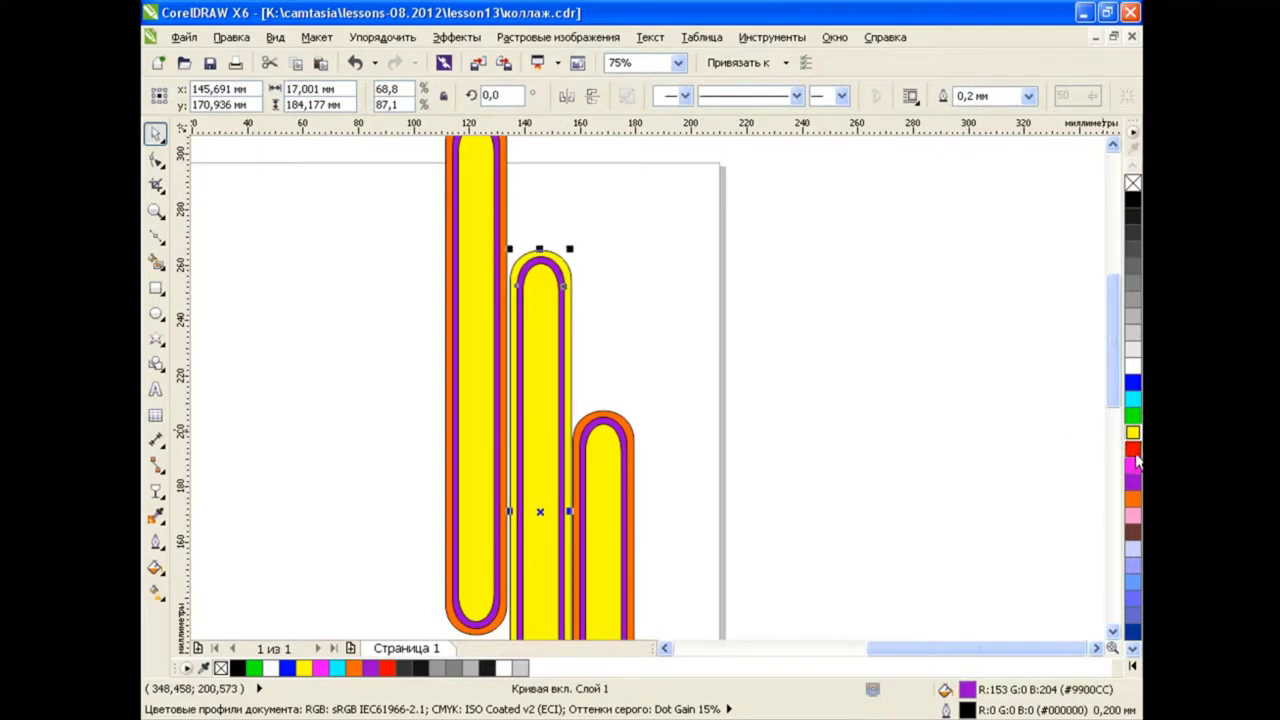
pyautogui.click(782, 368)
pyautogui.scroll(-2, 780, 362)
pyautogui.moveTo(561, 258); pyautogui.dragTo(677, 580)
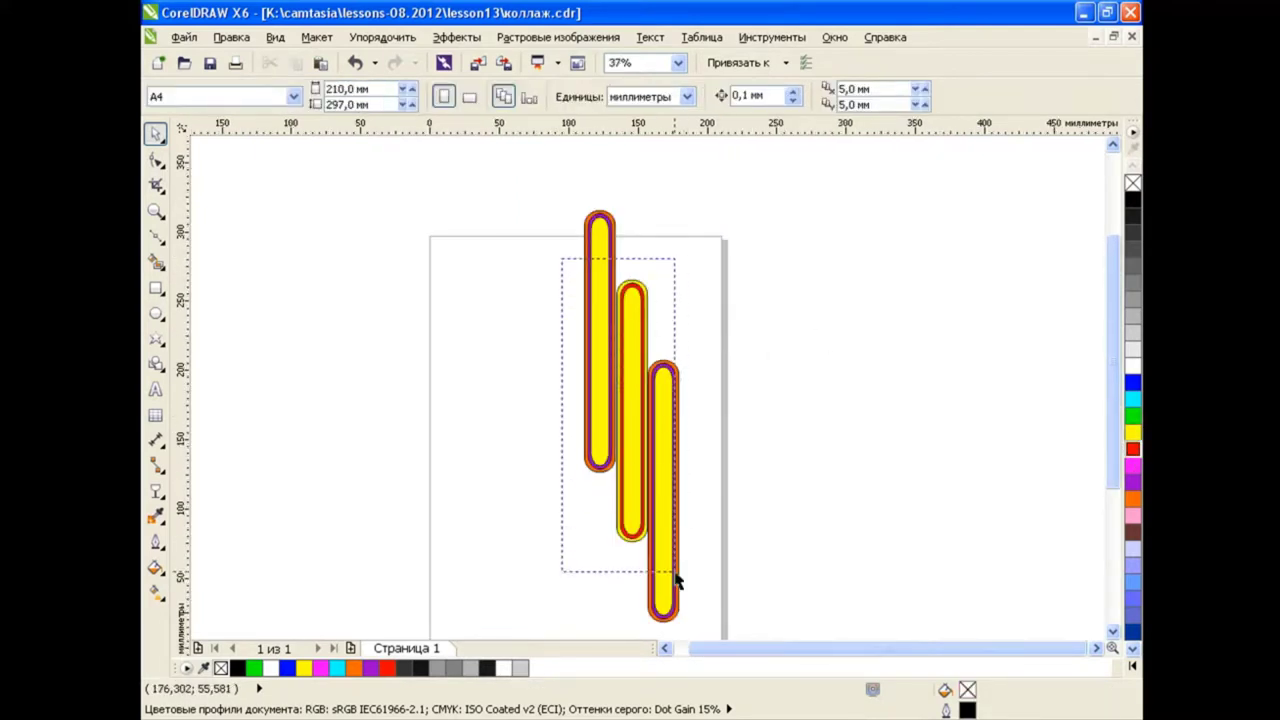
pyautogui.press('Escape')
# Fill the middle bar's inner part cyan and group its pieces.
pyautogui.click(637, 337)
pyautogui.click(1133, 383)
pyautogui.press('Escape')
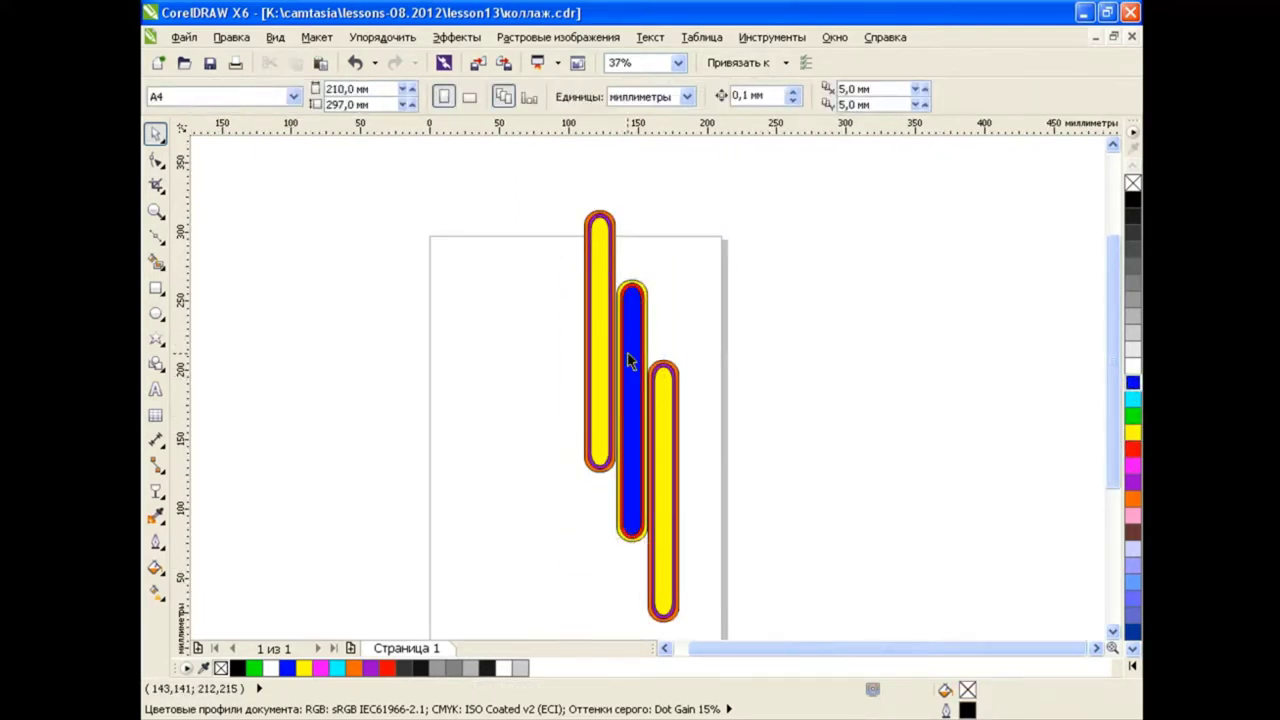
pyautogui.click(630, 360)
pyautogui.click(1133, 399)
pyautogui.moveTo(549, 251); pyautogui.dragTo(686, 563)
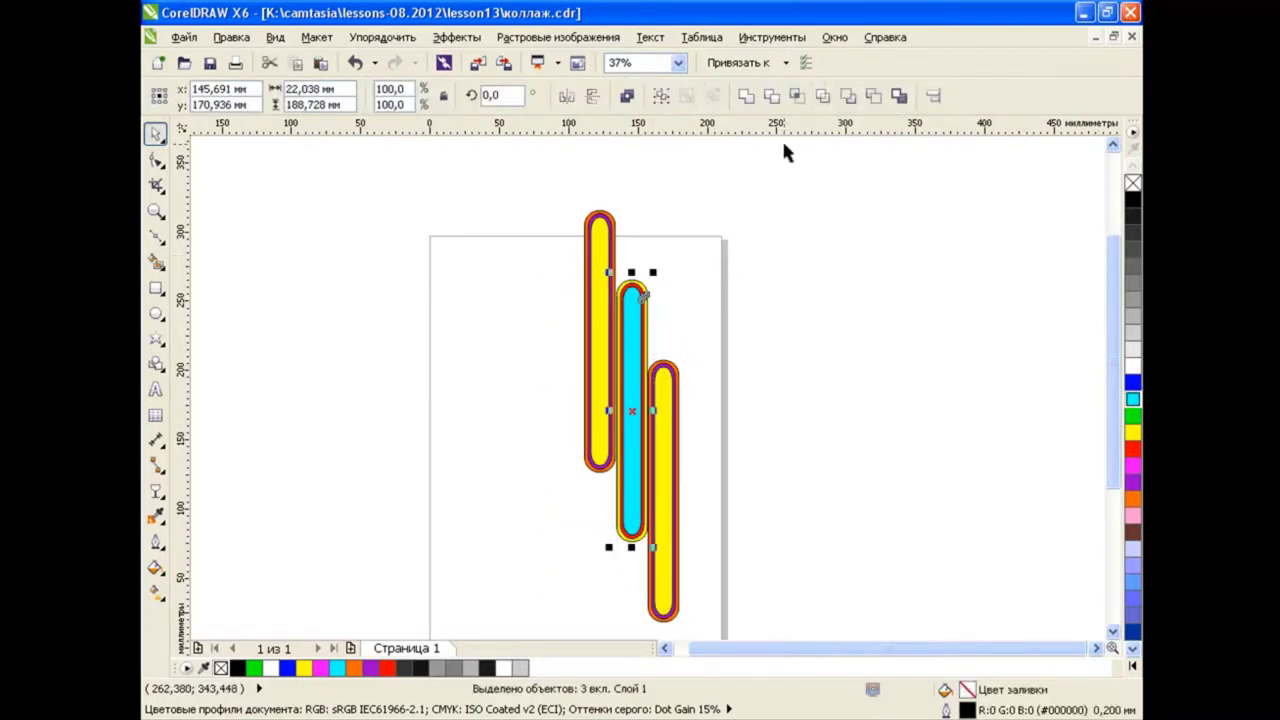
pyautogui.hotkey('ctrl', 'g')
pyautogui.press('Tab')
# Make the right bar's outer outline red and its inner fill green.
pyautogui.scroll(2, 694, 472)
pyautogui.press('Escape')
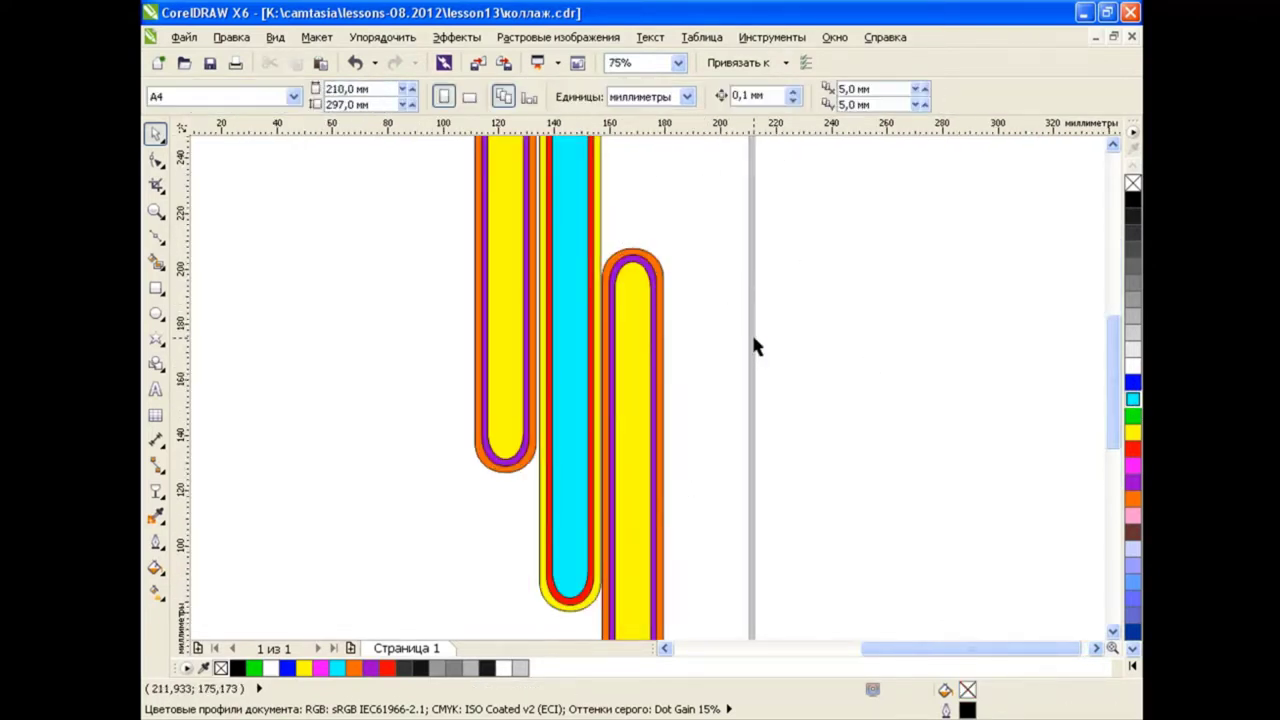
pyautogui.click(660, 282)
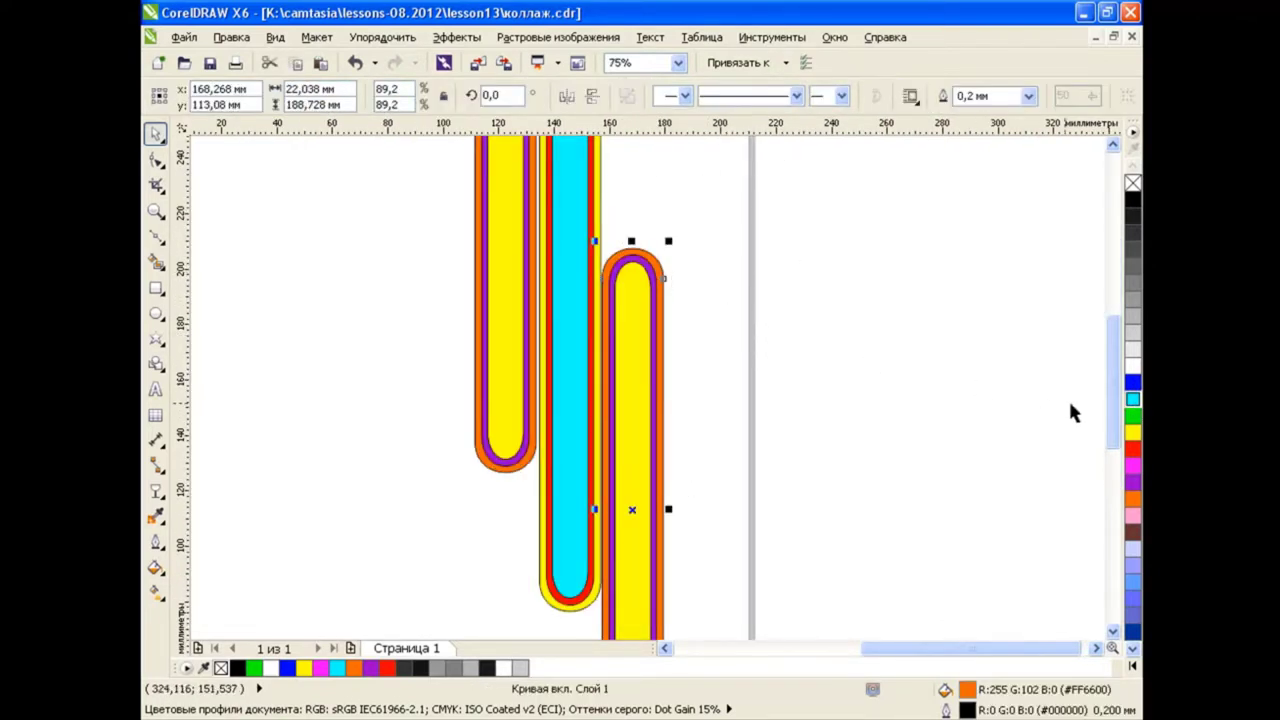
pyautogui.click(1133, 449)
pyautogui.press('Escape')
pyautogui.click(632, 330)
pyautogui.click(1133, 415)
pyautogui.click(688, 355)
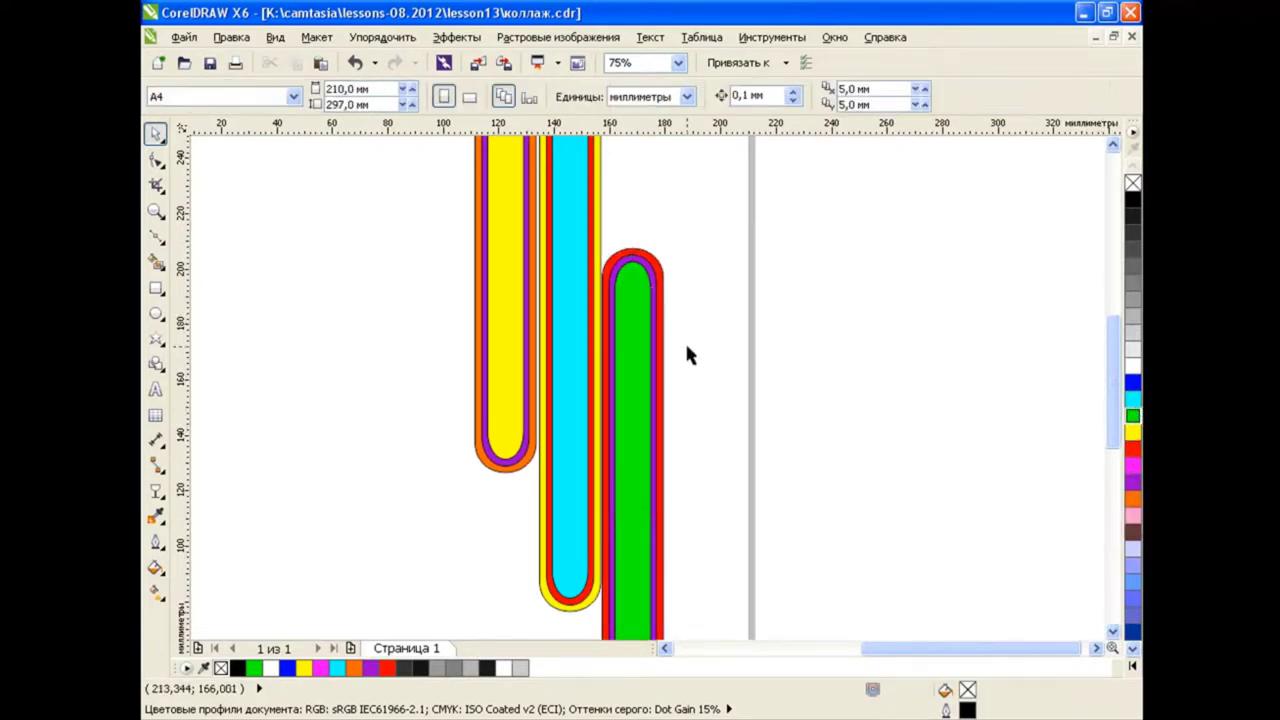
# Select the three coloured bars and group them together.
pyautogui.scroll(-2, 688, 355)
pyautogui.moveTo(543, 251); pyautogui.dragTo(749, 551)
pyautogui.press('Escape')
pyautogui.click(665, 648)
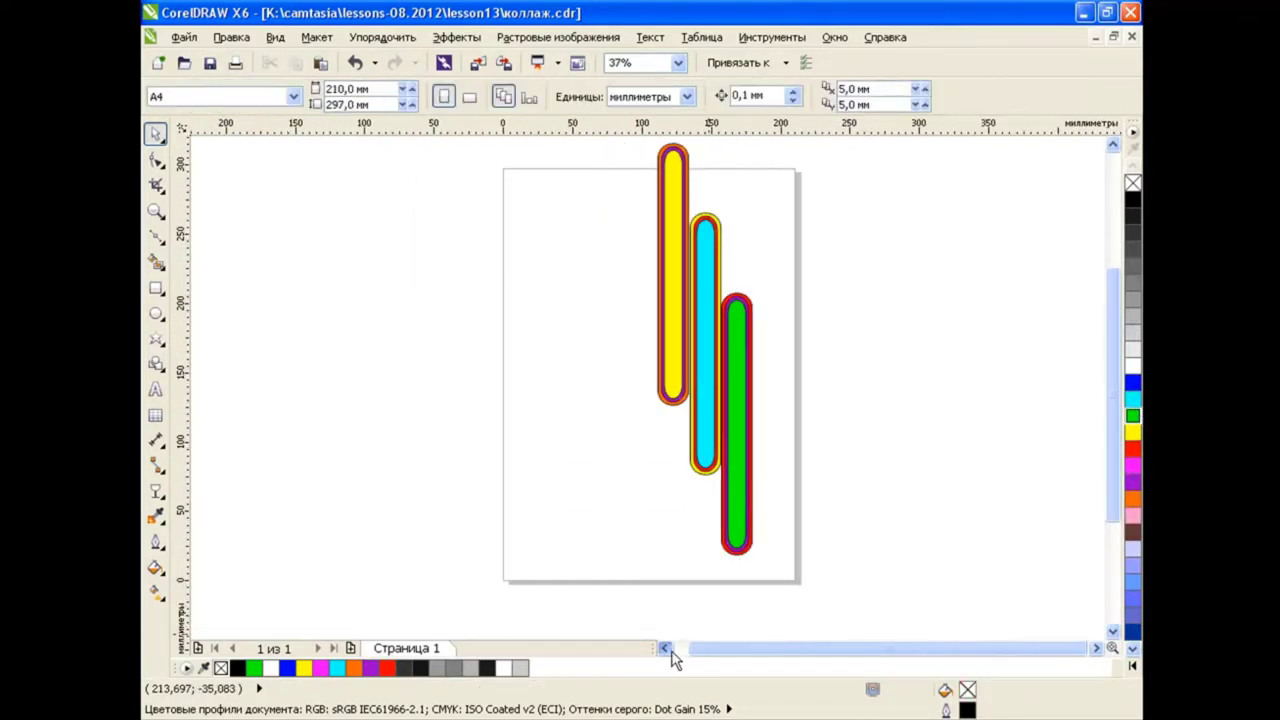
pyautogui.click(706, 271)
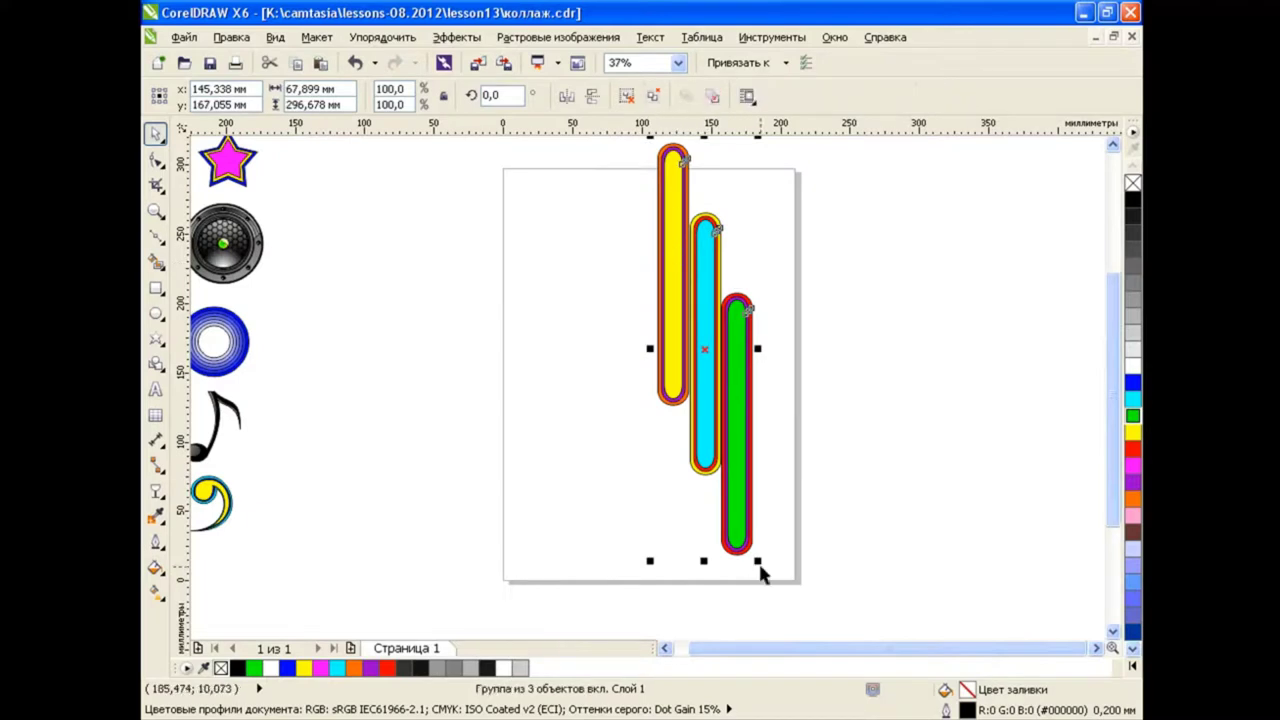
# Shrink the three-bar group to the top right and add a copy mirrored both ways beside it.
pyautogui.moveTo(758, 562); pyautogui.dragTo(768, 362)
pyautogui.click(865, 425)
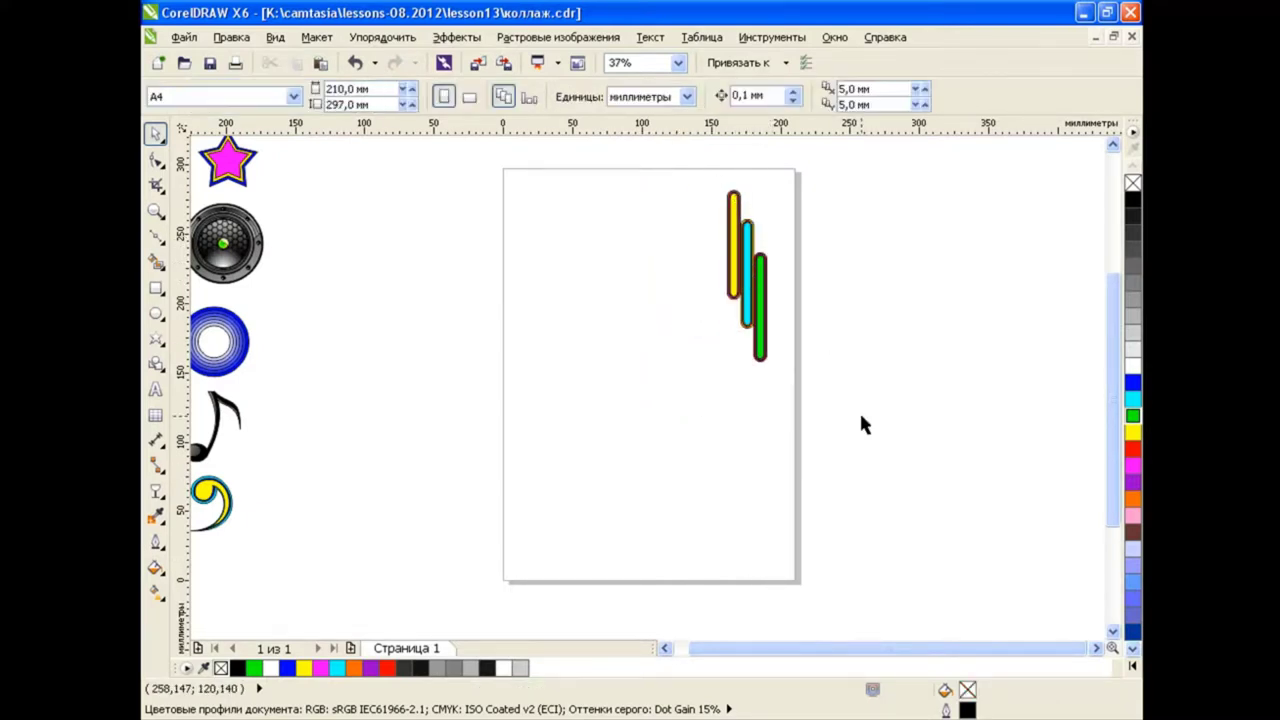
pyautogui.click(760, 330)
pyautogui.click(297, 63)
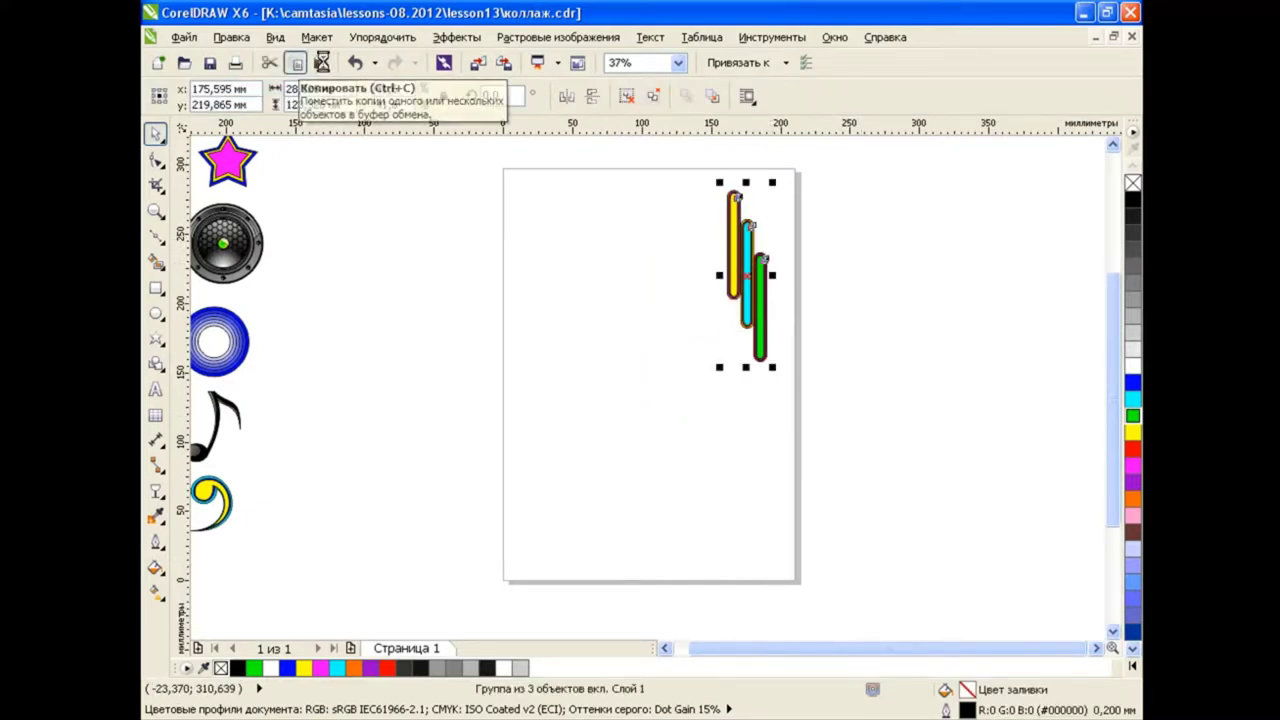
pyautogui.click(592, 95)
pyautogui.click(566, 95)
pyautogui.moveTo(748, 283)
pyautogui.mouseDown()
pyautogui.moveTo(717, 283)
pyautogui.moveTo(717, 313)
pyautogui.mouseUp()
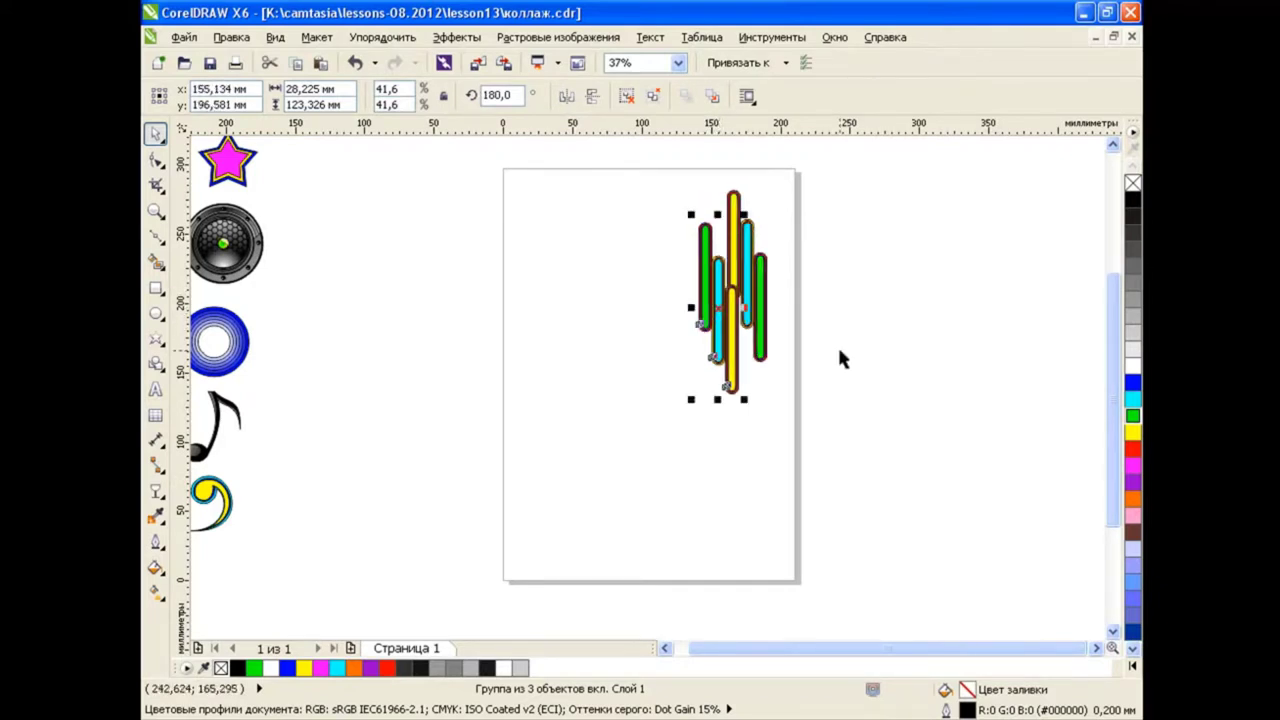
pyautogui.click(840, 358)
# Add another mirrored copy of the bar group further left on the page.
pyautogui.click(320, 63)
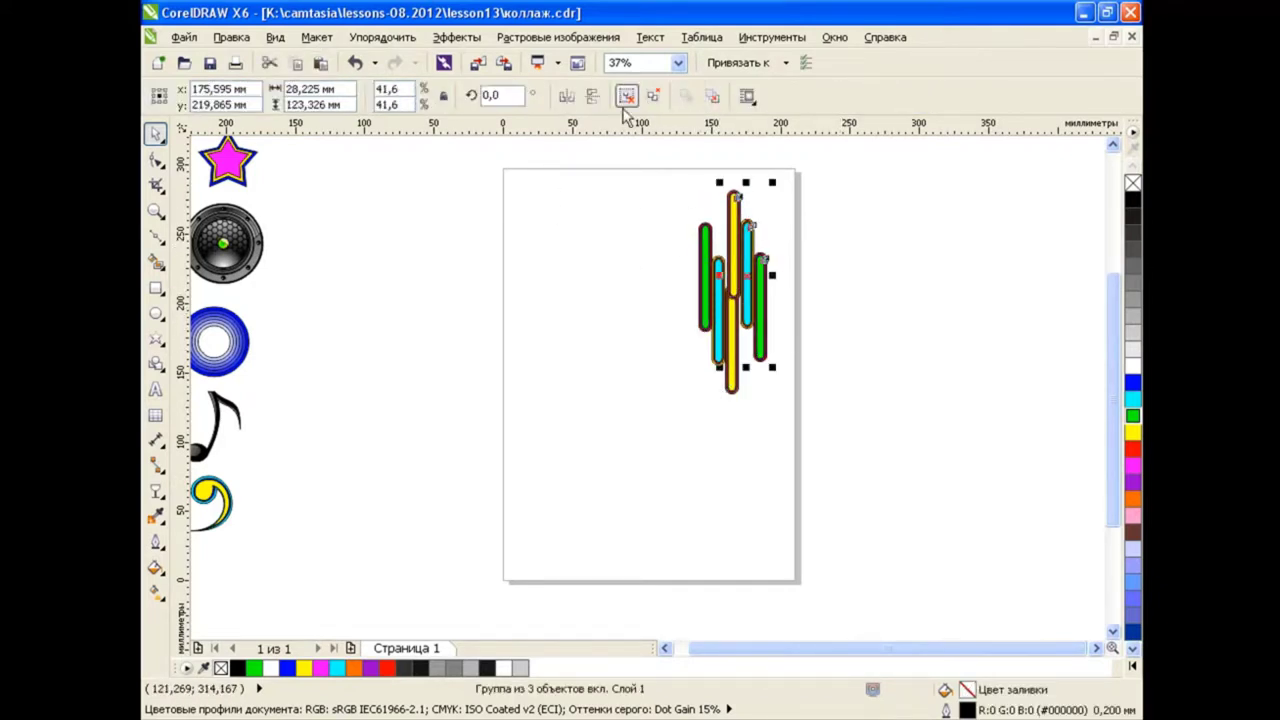
pyautogui.click(627, 95)
pyautogui.moveTo(750, 275)
pyautogui.mouseDown()
pyautogui.moveTo(540, 310)
pyautogui.moveTo(540, 298)
pyautogui.mouseUp()
pyautogui.click(905, 360)
# Duplicate both bar clusters, flip the copy upside down and place it over the lower half.
pyautogui.moveTo(465, 183); pyautogui.dragTo(790, 410)
pyautogui.click(660, 95)
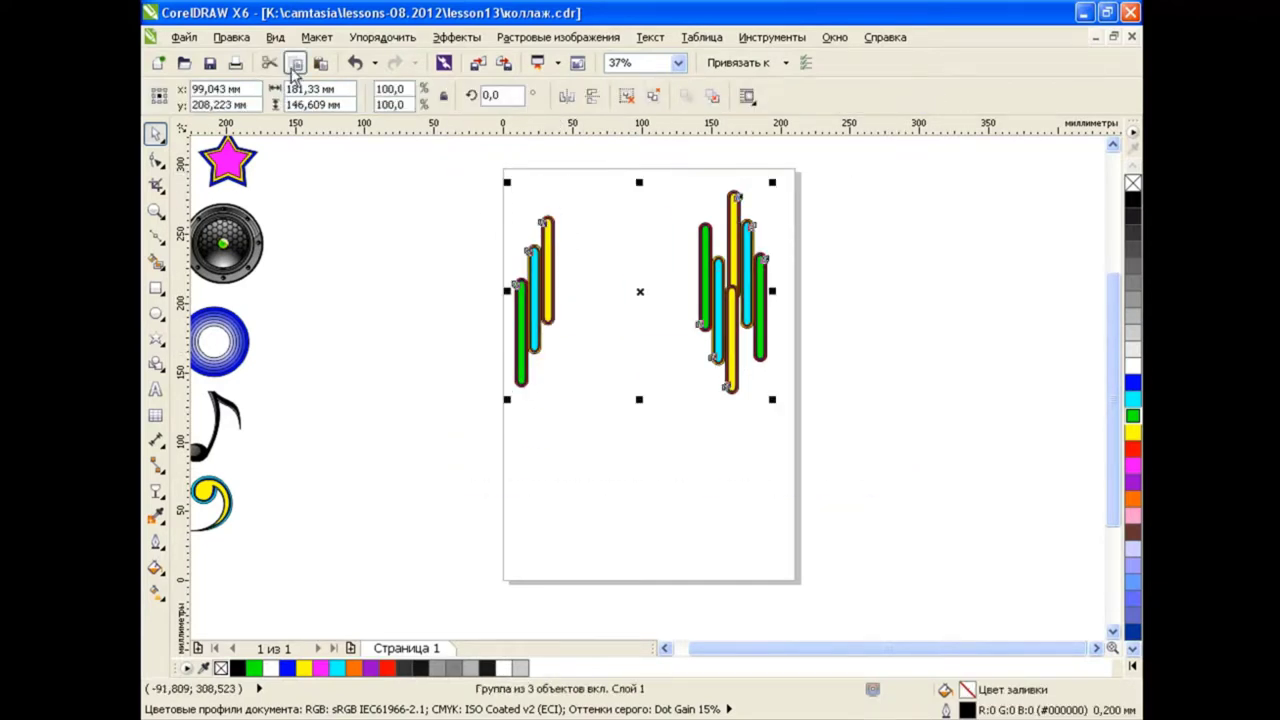
pyautogui.click(320, 63)
pyautogui.click(566, 95)
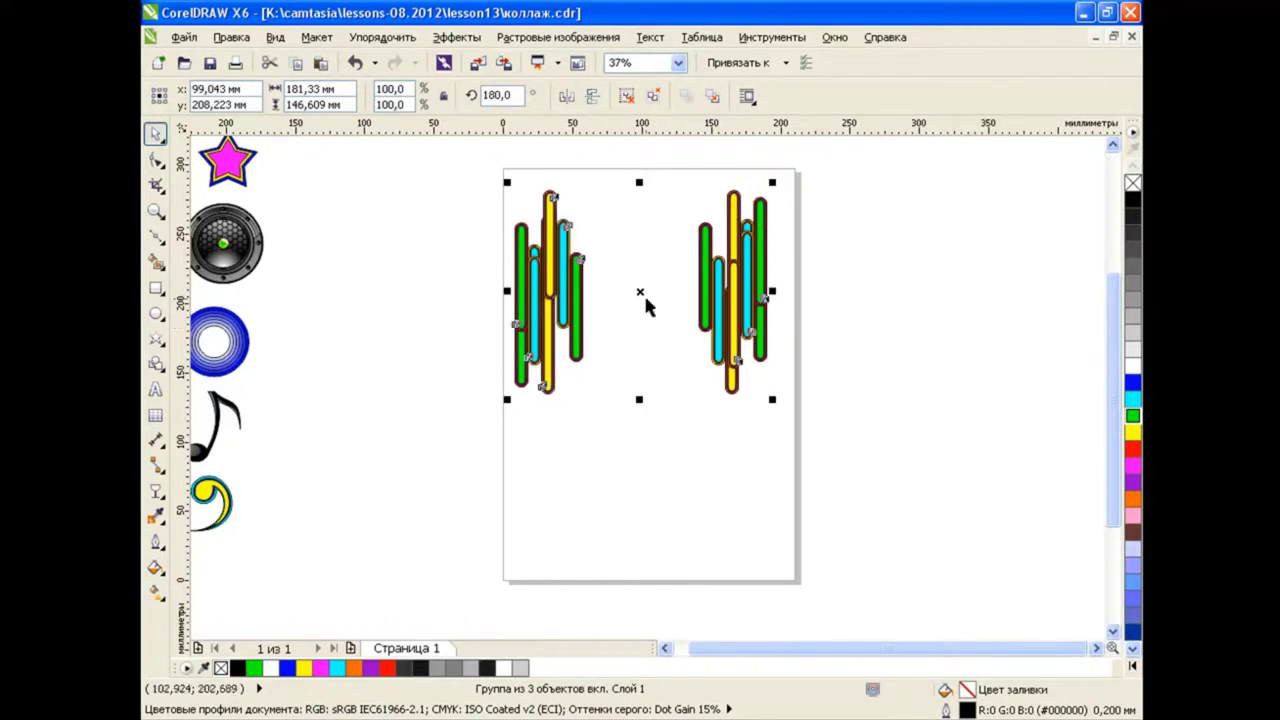
pyautogui.moveTo(646, 300)
pyautogui.mouseDown()
pyautogui.moveTo(640, 449)
pyautogui.moveTo(640, 425)
pyautogui.mouseUp()
pyautogui.press('Escape')
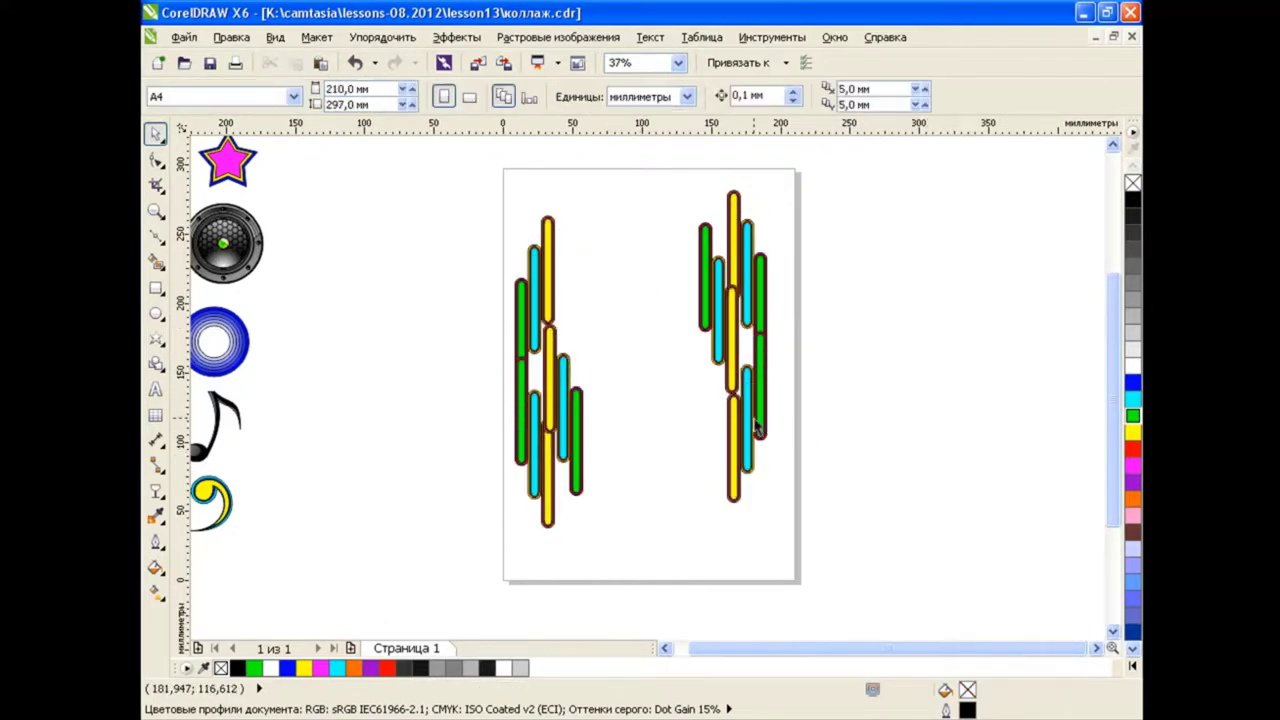
pyautogui.moveTo(565, 408); pyautogui.dragTo(582, 402)
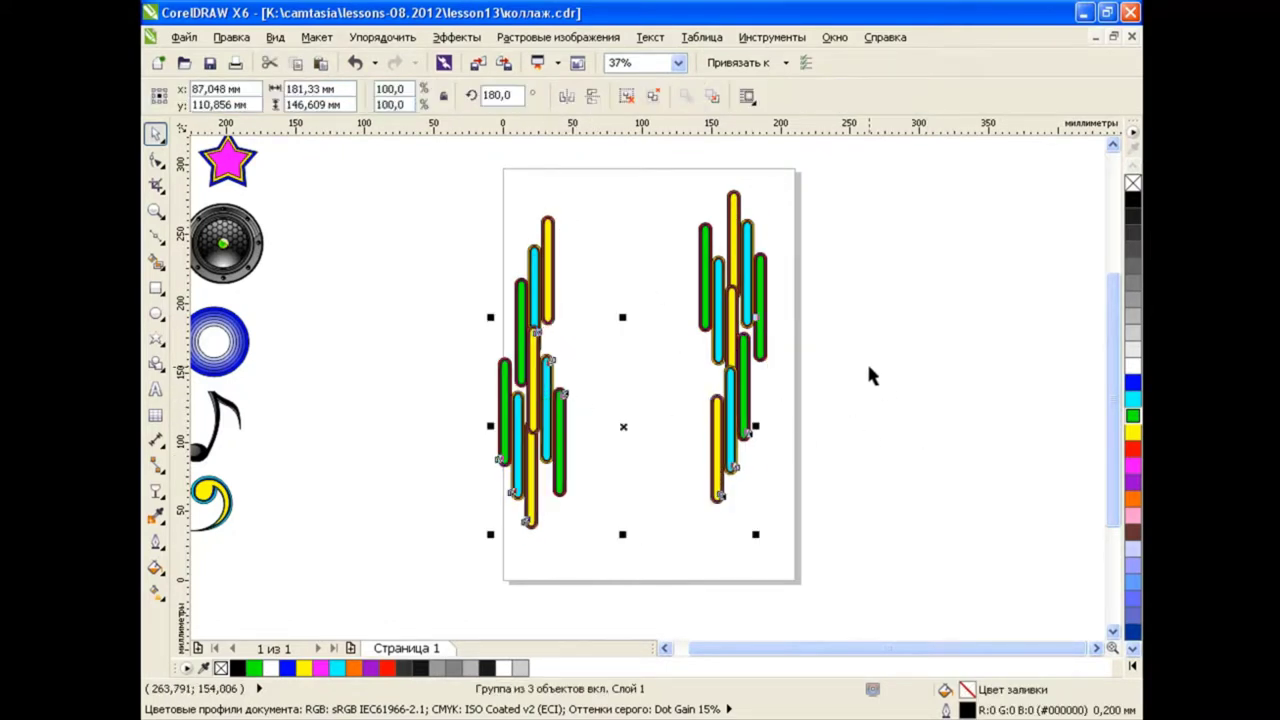
pyautogui.press('Escape')
# Ungroup the flipped copy and stagger its clusters into a second cascade down the page.
pyautogui.click(745, 420)
pyautogui.click(760, 440)
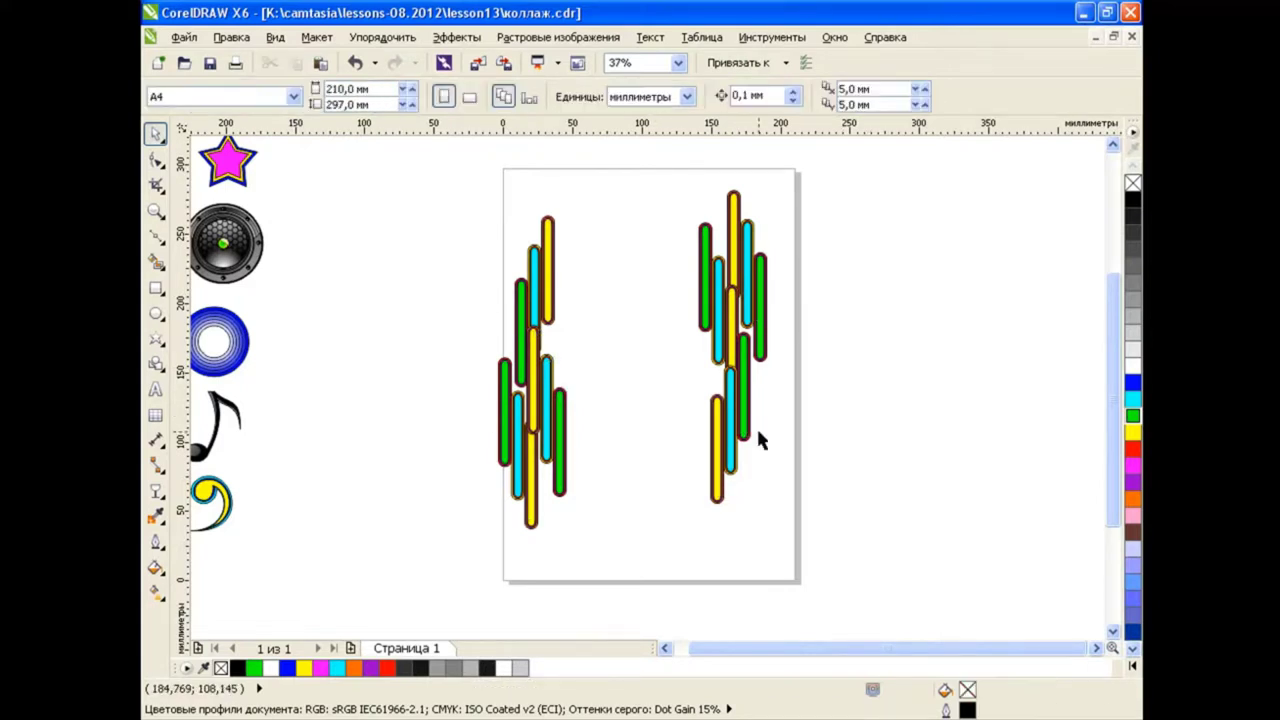
pyautogui.moveTo(760, 440); pyautogui.dragTo(569, 405)
pyautogui.moveTo(530, 480); pyautogui.dragTo(580, 525)
pyautogui.click(858, 464)
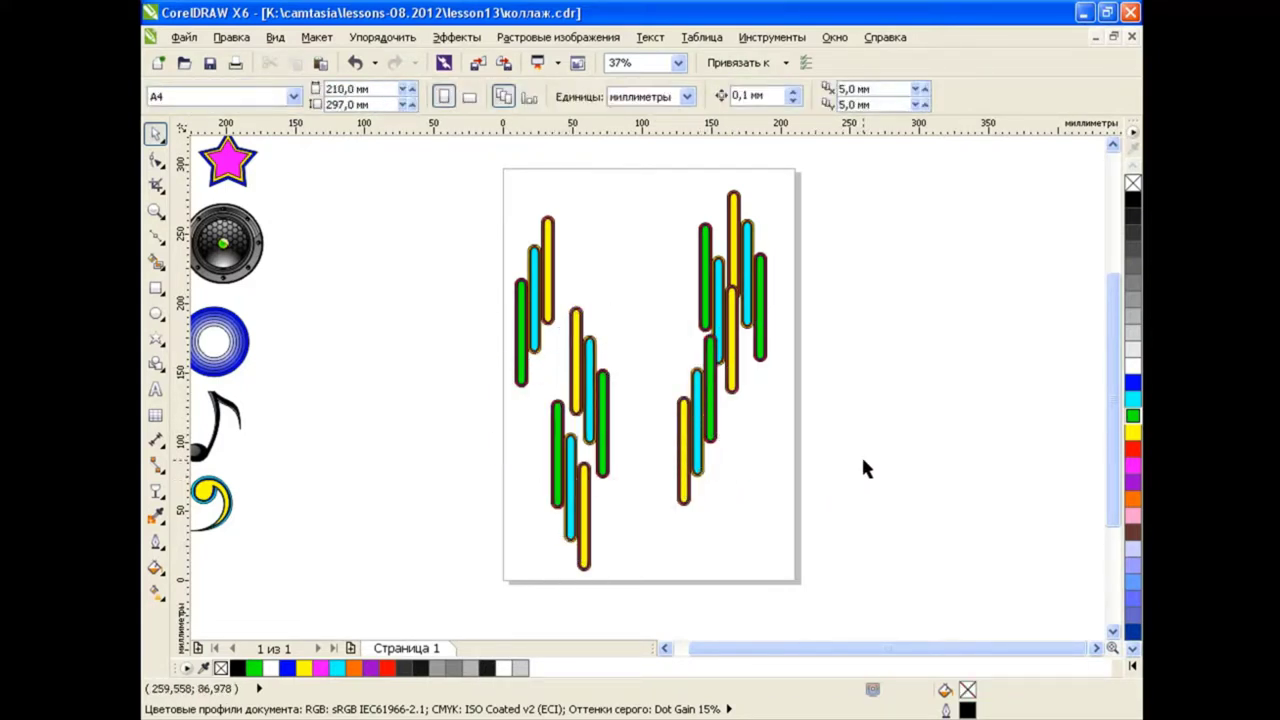
pyautogui.moveTo(443, 157); pyautogui.dragTo(837, 591)
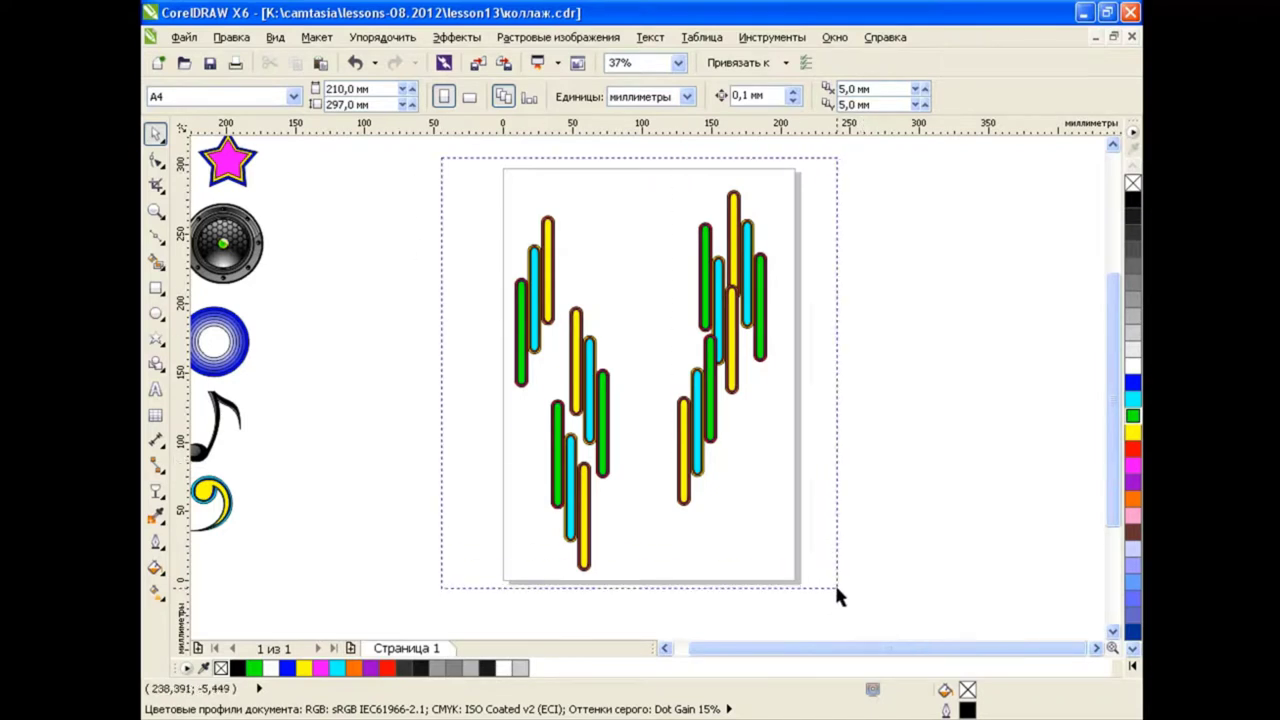
pyautogui.click(916, 380)
# Bring the yellow-and-blue clef onto the page, enlarge and rotate it beside the right bars, then narrow it.
pyautogui.moveTo(212, 504); pyautogui.dragTo(384, 326)
pyautogui.moveTo(418, 366); pyautogui.dragTo(552, 518)
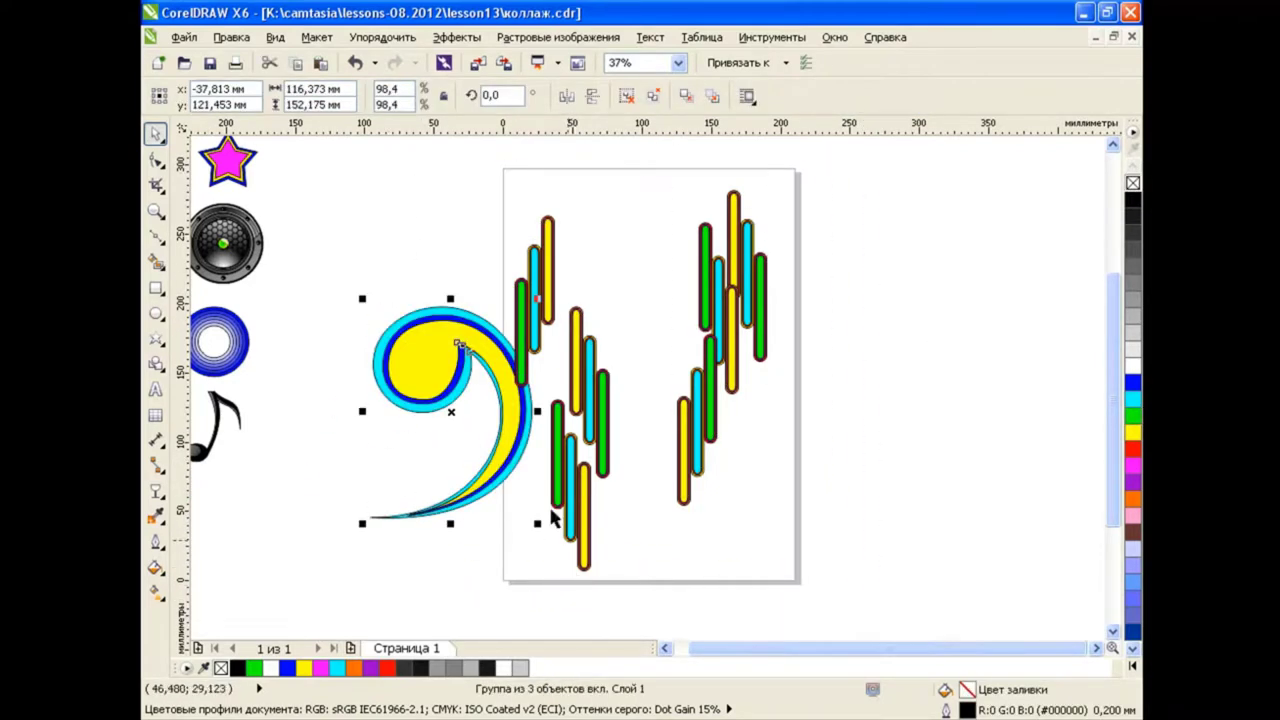
pyautogui.moveTo(453, 411); pyautogui.dragTo(778, 306)
pyautogui.click(778, 306)
pyautogui.moveTo(894, 263); pyautogui.dragTo(930, 380)
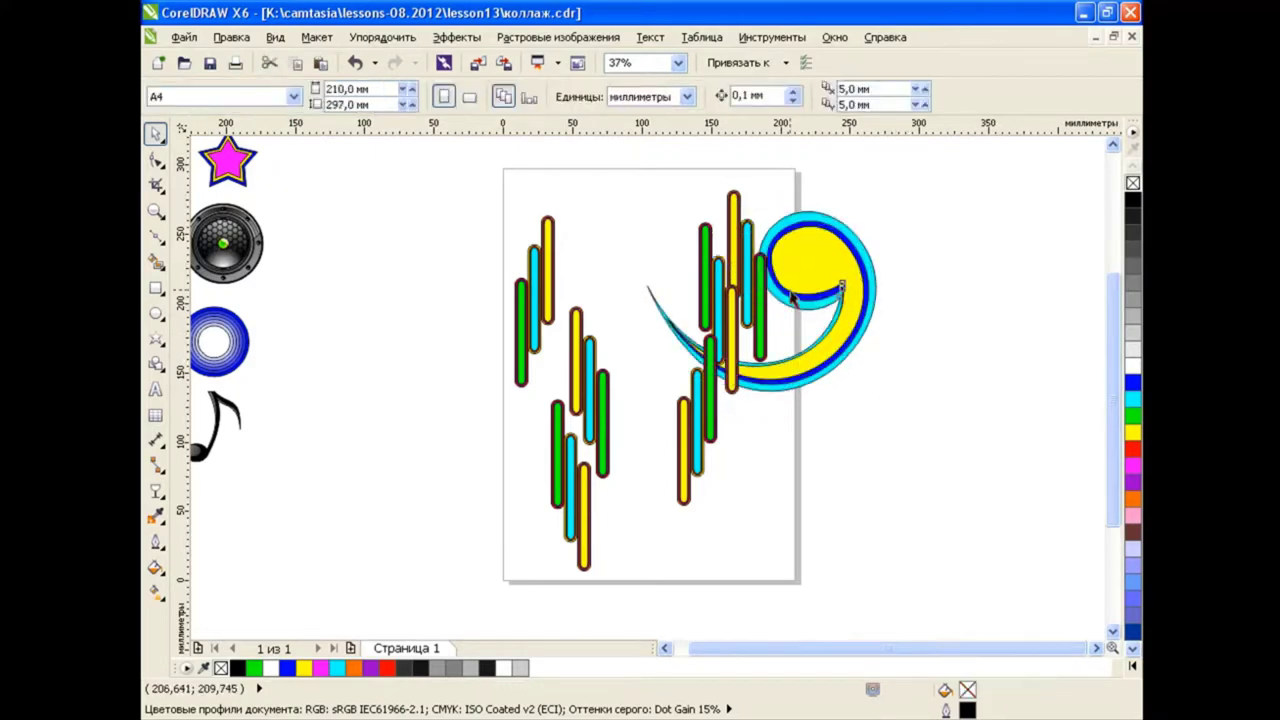
pyautogui.click(848, 343)
pyautogui.moveTo(940, 451); pyautogui.dragTo(975, 408)
pyautogui.click(966, 480)
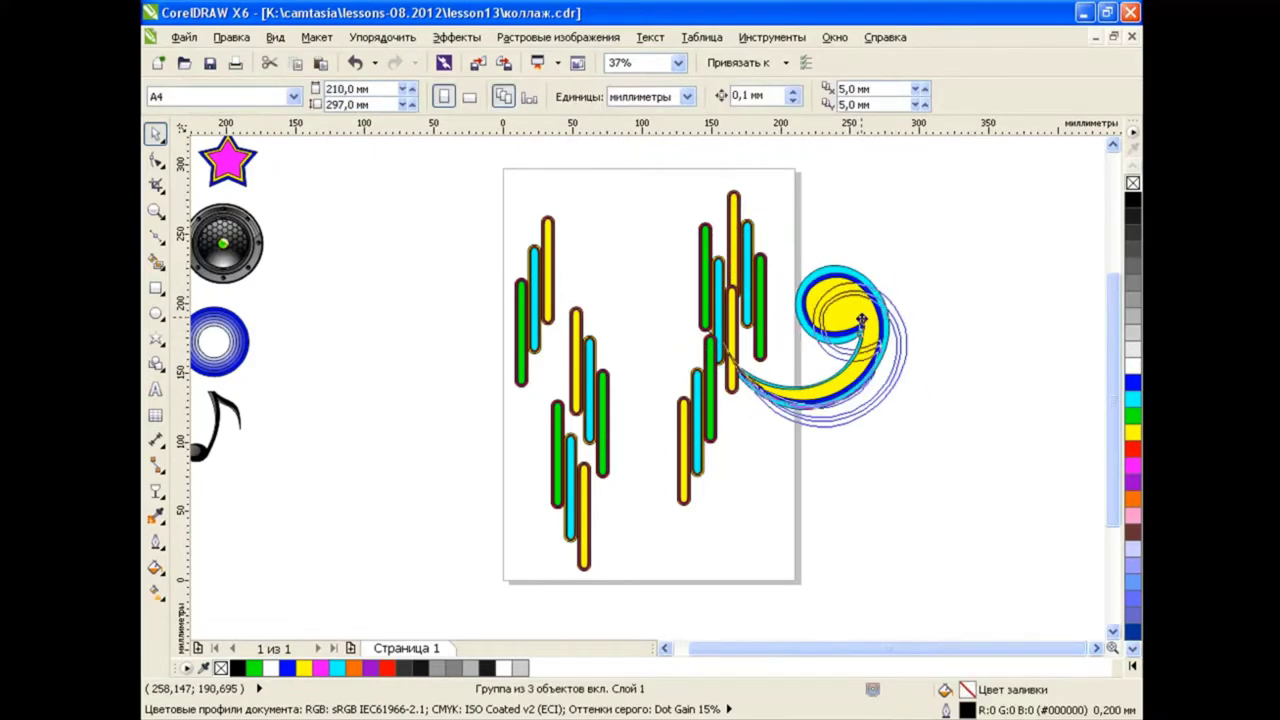
# Rotate the clef to a new angle and drop a mirrored, rotated copy to its right.
pyautogui.click(850, 340)
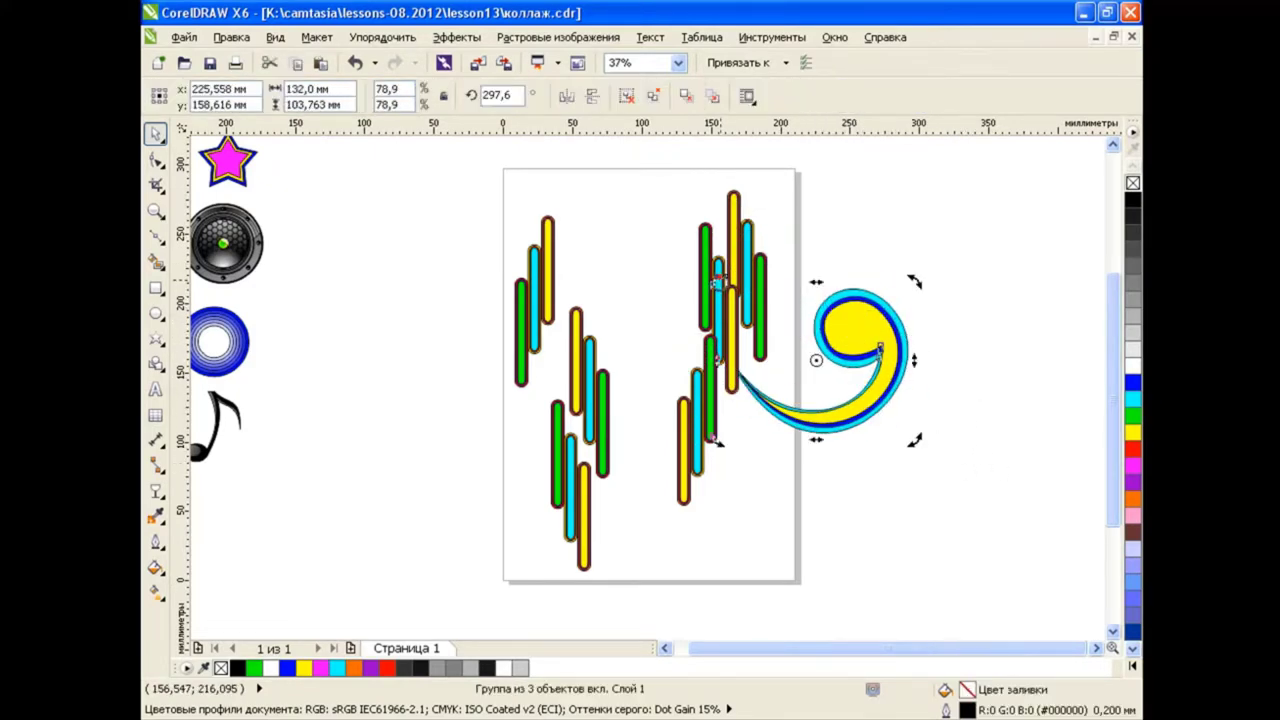
pyautogui.moveTo(915, 365)
pyautogui.mouseDown()
pyautogui.moveTo(852, 310)
pyautogui.moveTo(845, 318)
pyautogui.mouseUp()
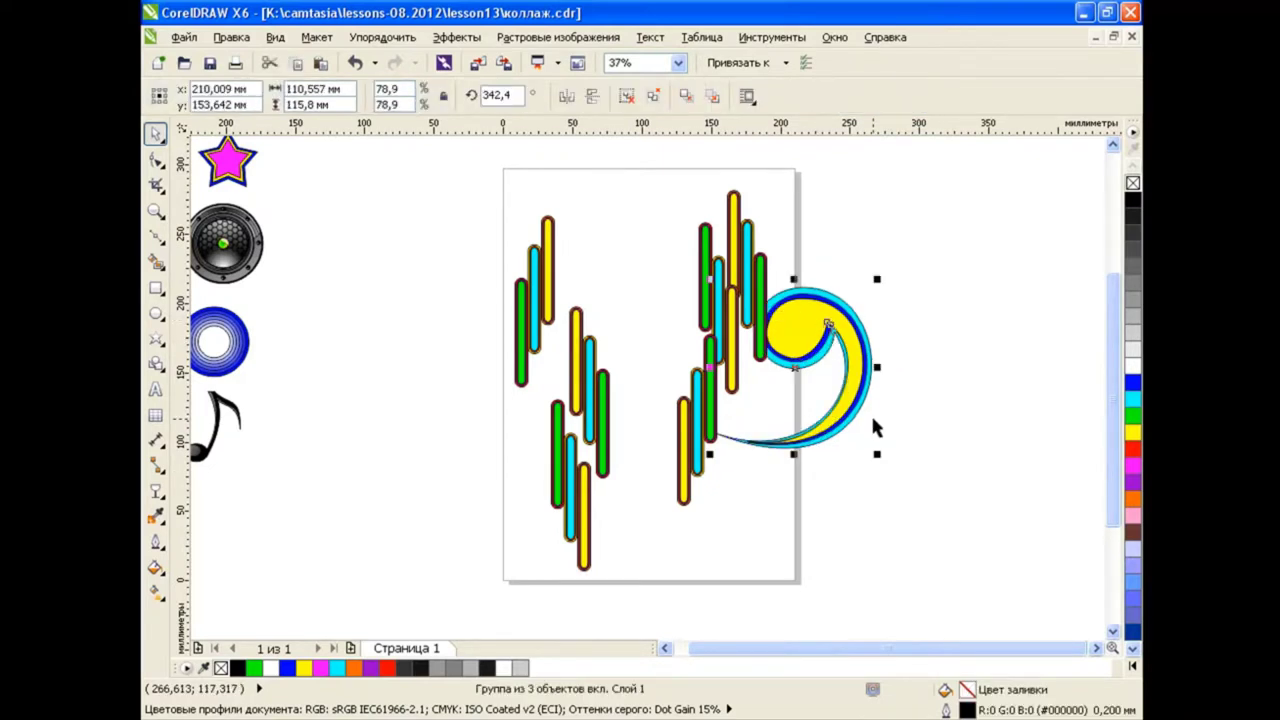
pyautogui.click(949, 355)
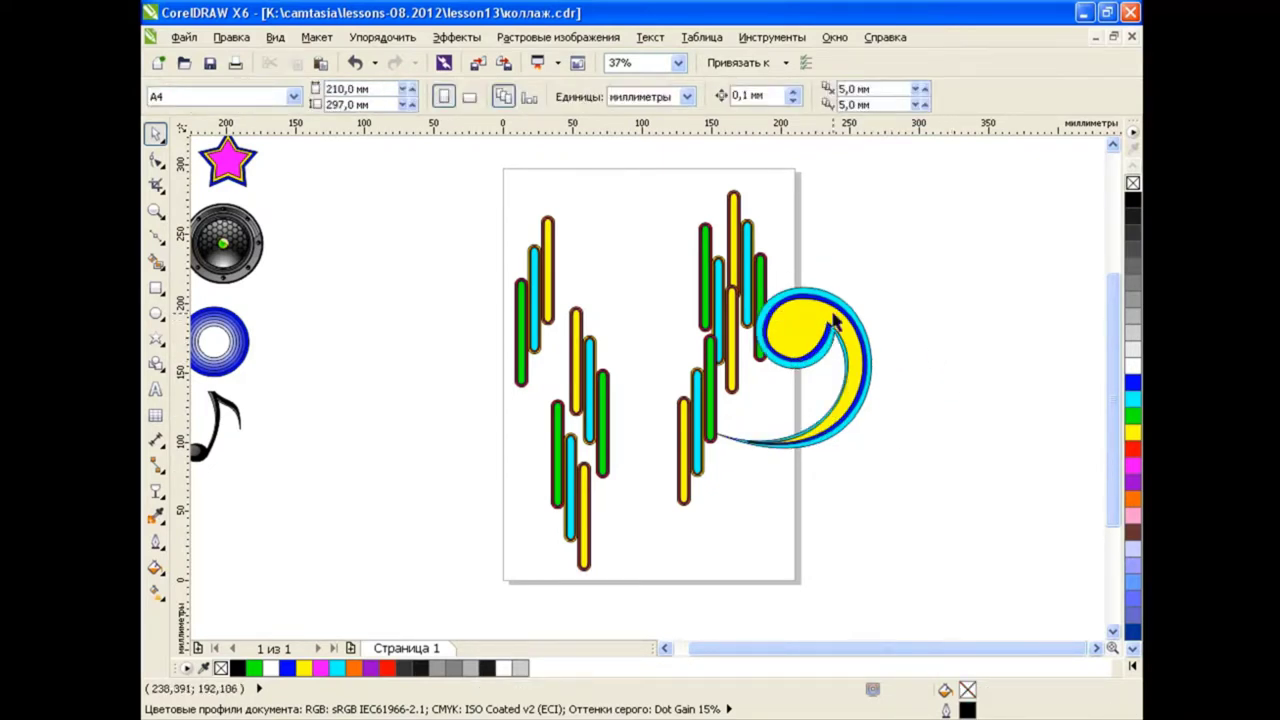
pyautogui.moveTo(838, 324); pyautogui.dragTo(900, 324)
pyautogui.click(940, 351)
pyautogui.click(567, 96)
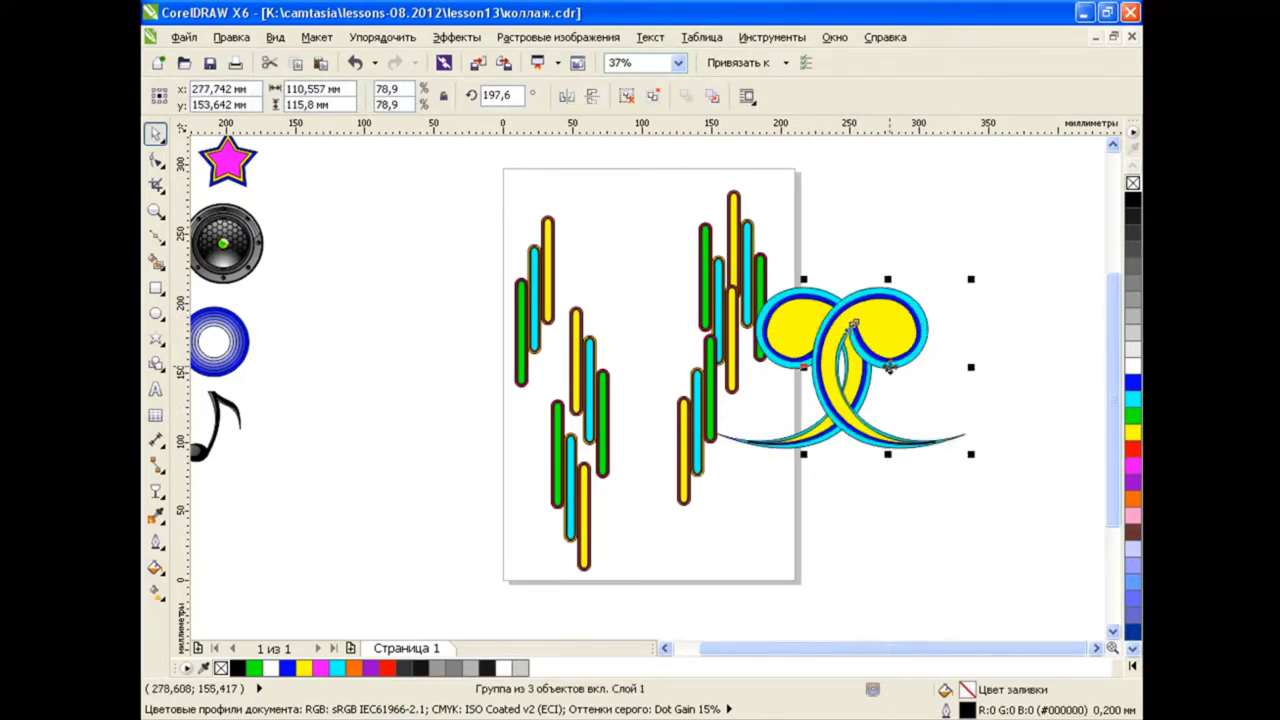
pyautogui.moveTo(974, 280); pyautogui.dragTo(871, 528)
pyautogui.click(935, 400)
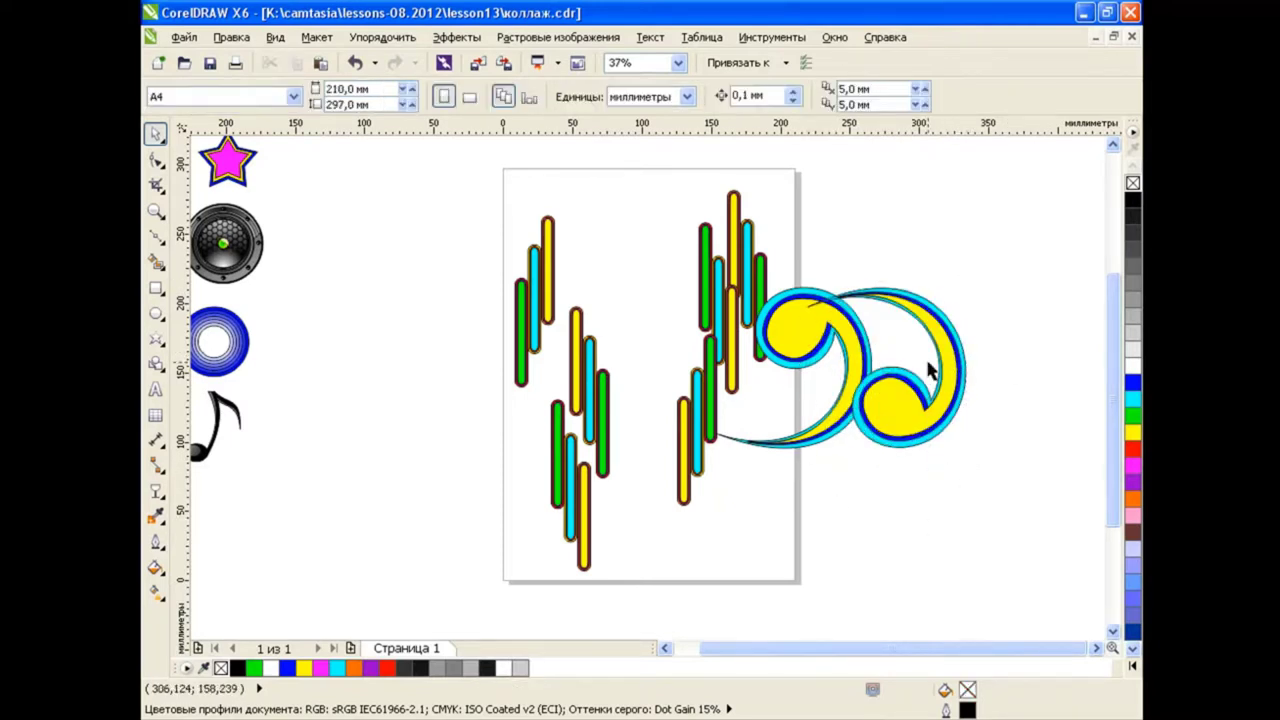
# Move the copied clef lower right, rotate it into a lower curl and shift it slightly up.
pyautogui.moveTo(930, 370); pyautogui.dragTo(994, 360)
pyautogui.moveTo(903, 297)
pyautogui.mouseDown()
pyautogui.moveTo(983, 530)
pyautogui.moveTo(960, 462)
pyautogui.mouseUp()
pyautogui.click(976, 496)
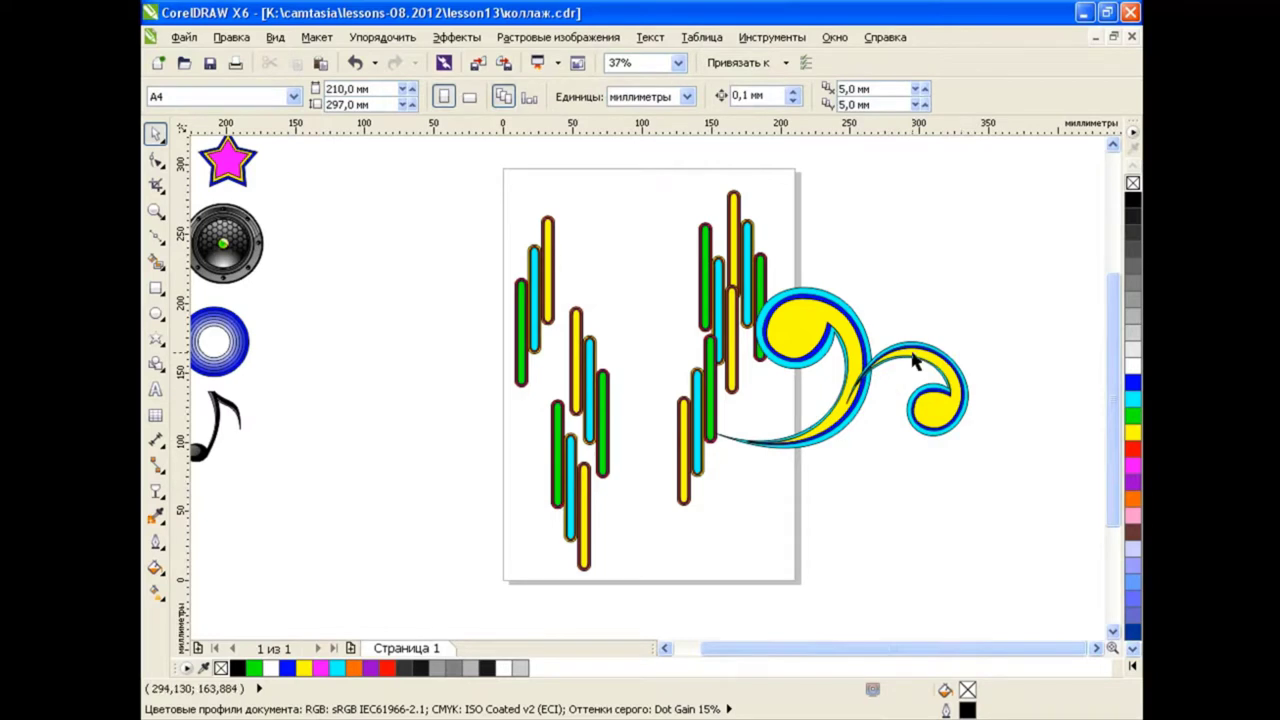
pyautogui.moveTo(916, 362)
pyautogui.mouseDown()
pyautogui.moveTo(931, 357)
pyautogui.moveTo(955, 270)
pyautogui.mouseUp()
# Add another small clef copy and rotate it into an upper curl.
pyautogui.click(1010, 309)
pyautogui.click(950, 300)
pyautogui.moveTo(886, 246); pyautogui.dragTo(608, 117)
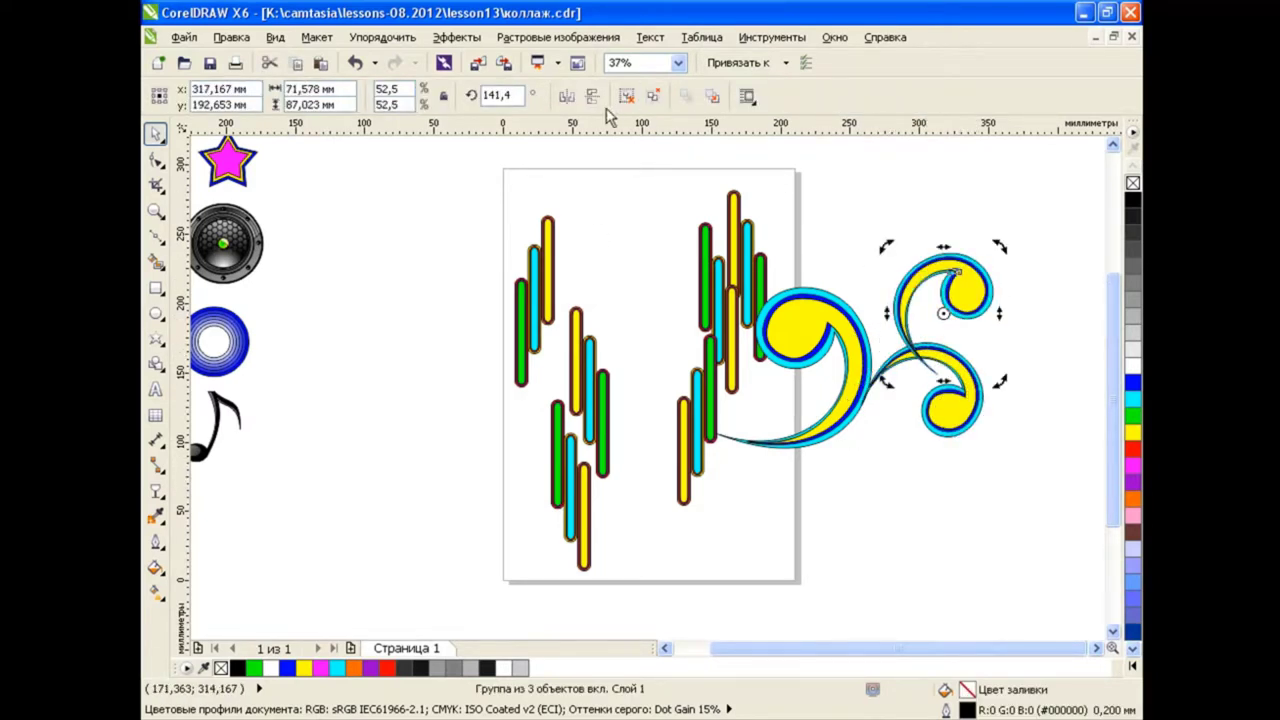
pyautogui.moveTo(998, 246); pyautogui.dragTo(987, 272)
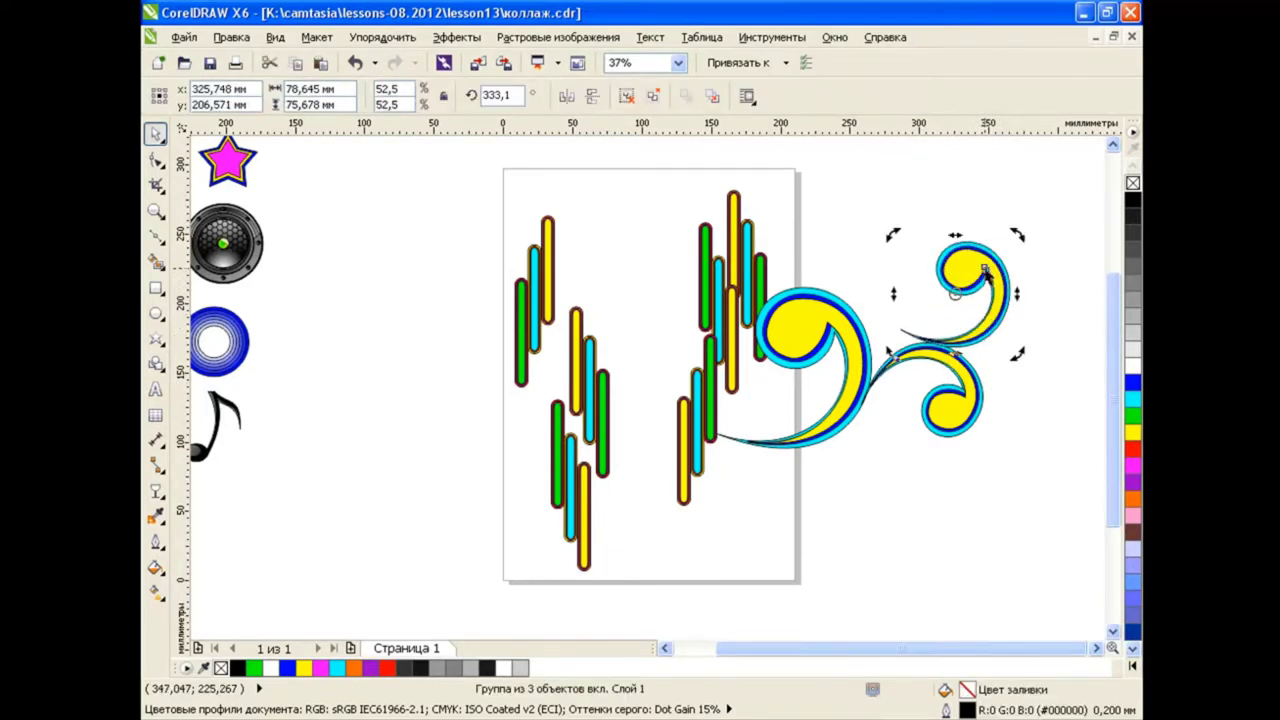
pyautogui.moveTo(987, 272)
pyautogui.mouseDown()
pyautogui.moveTo(960, 290)
pyautogui.moveTo(920, 278)
pyautogui.mouseUp()
pyautogui.click(1035, 323)
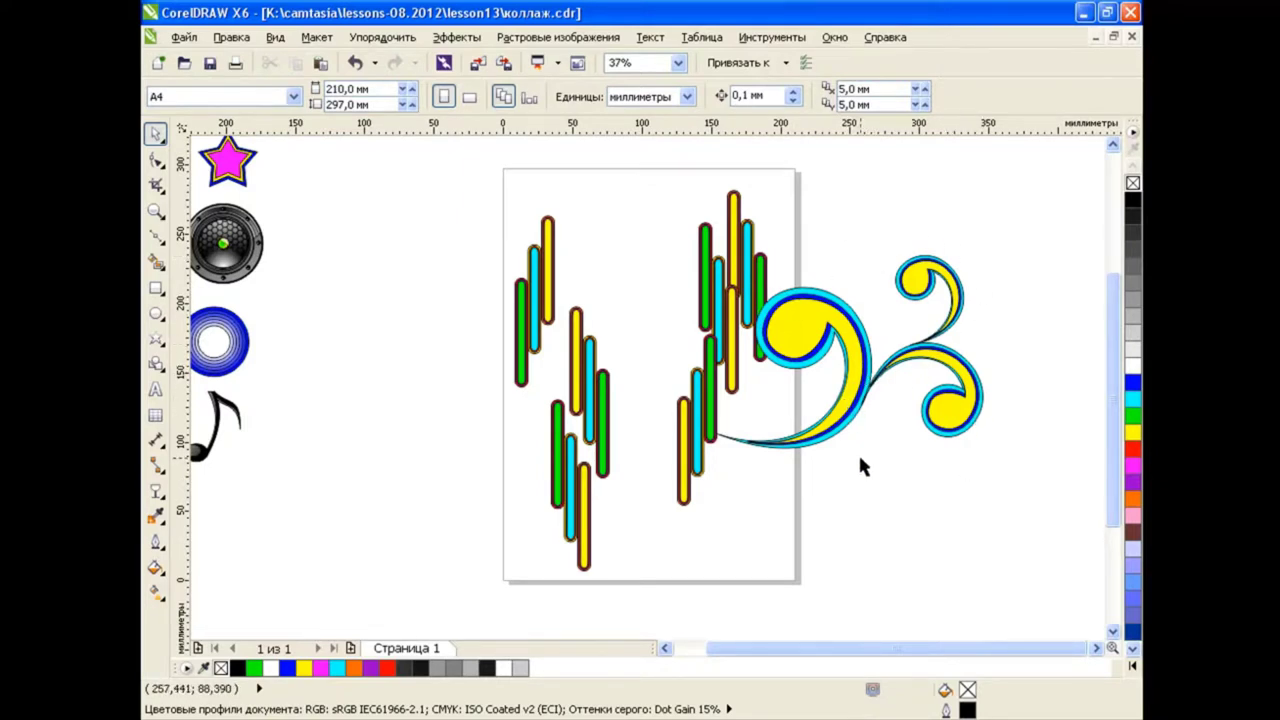
# Fill the lower small curl red with a magenta outer piece and group its parts.
pyautogui.scroll(2, 1072, 397)
pyautogui.click(880, 420)
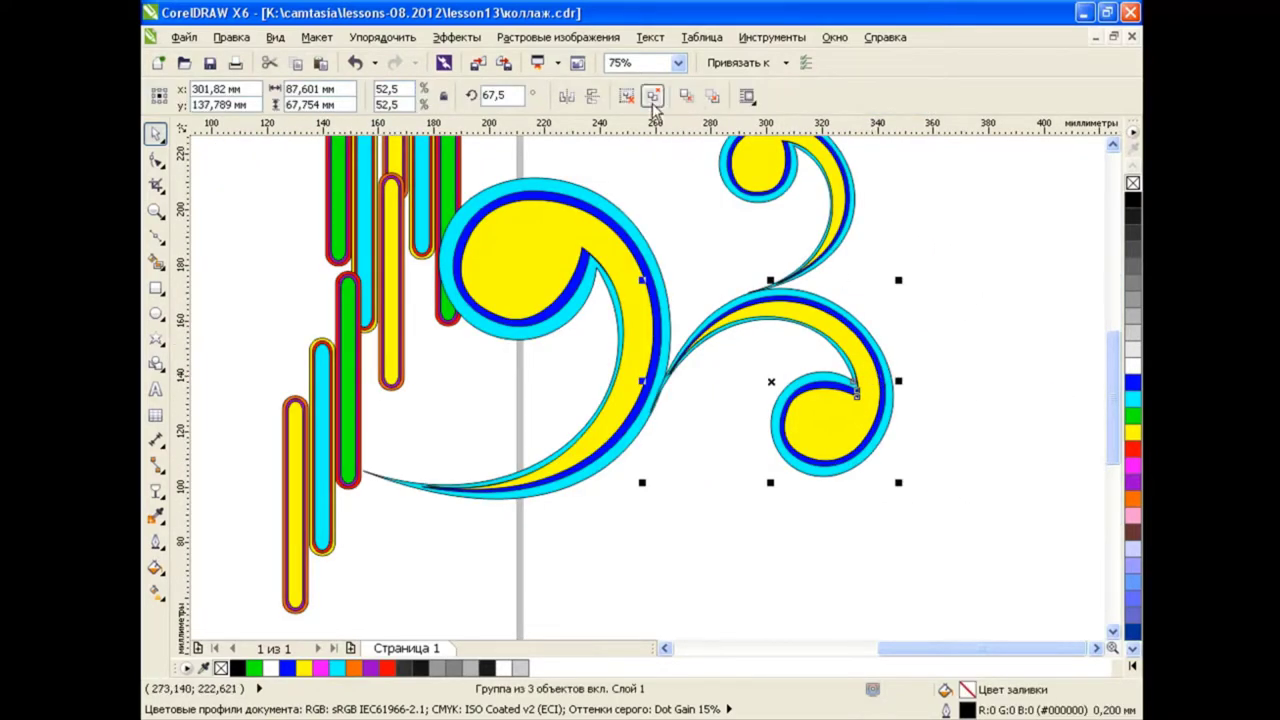
pyautogui.keyDown('ctrl'); pyautogui.click(880, 420); pyautogui.keyUp('ctrl')
pyautogui.click(1133, 449)
pyautogui.keyDown('ctrl'); pyautogui.click(891, 398); pyautogui.keyUp('ctrl')
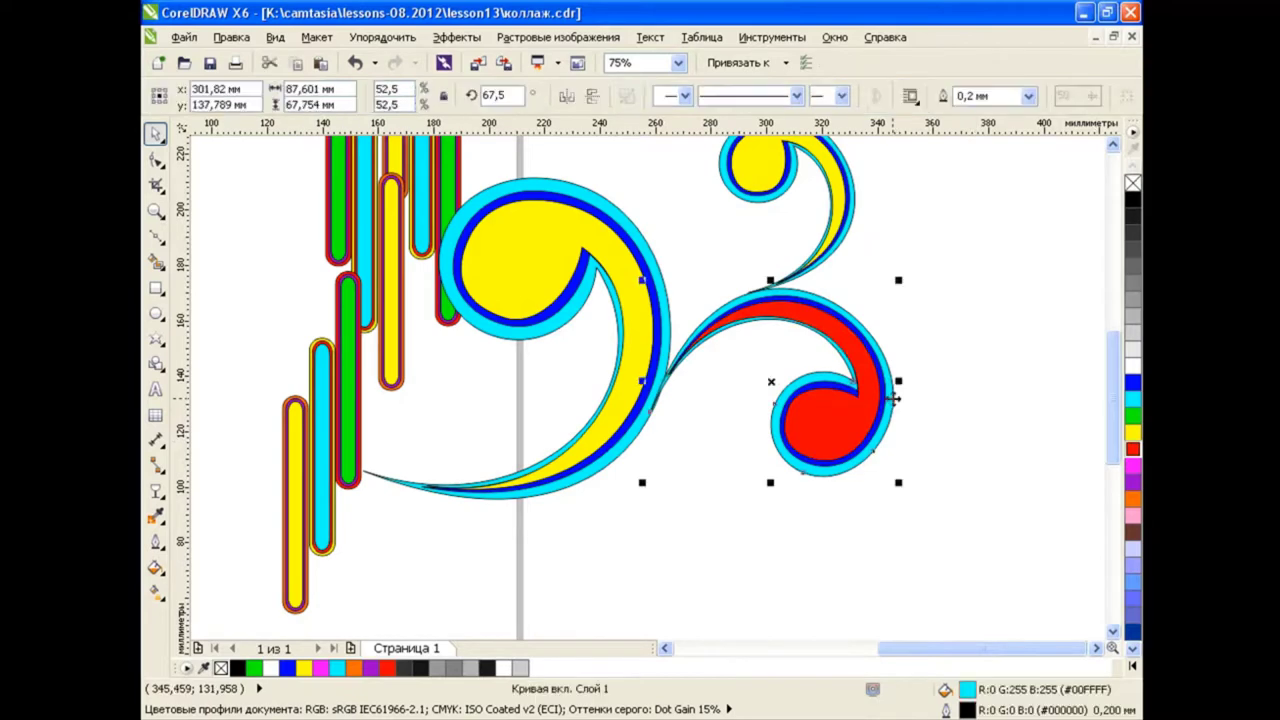
pyautogui.click(1133, 465)
pyautogui.moveTo(1028, 518); pyautogui.dragTo(614, 251)
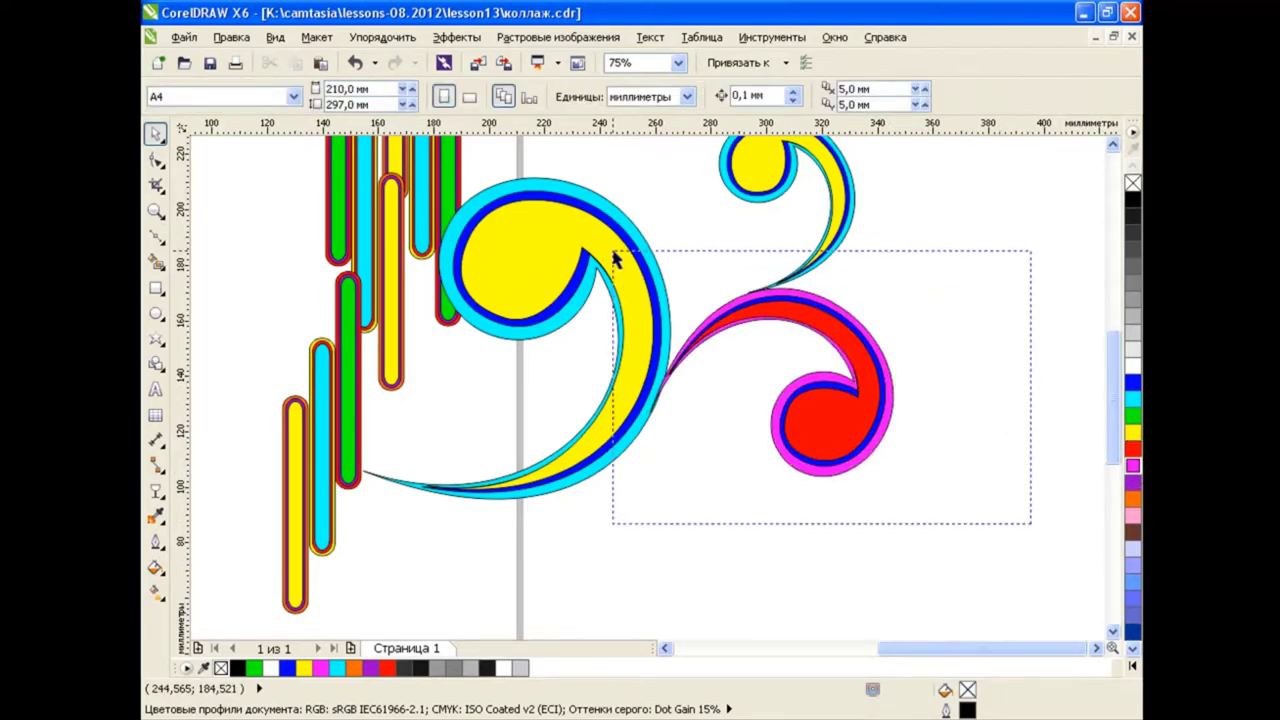
pyautogui.click(661, 95)
# Float the colour palette, fill the upper curl light green and group its pieces.
pyautogui.scroll(2, 616, 300)
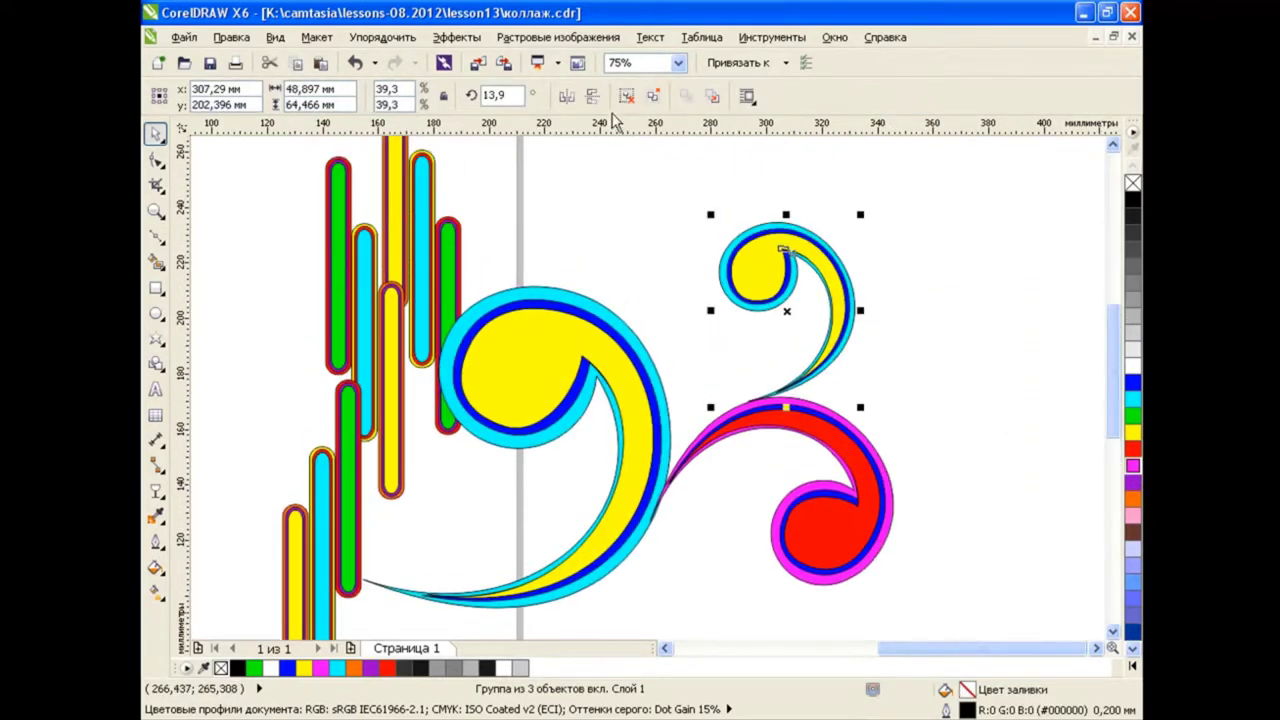
pyautogui.click(808, 322)
pyautogui.click(830, 296)
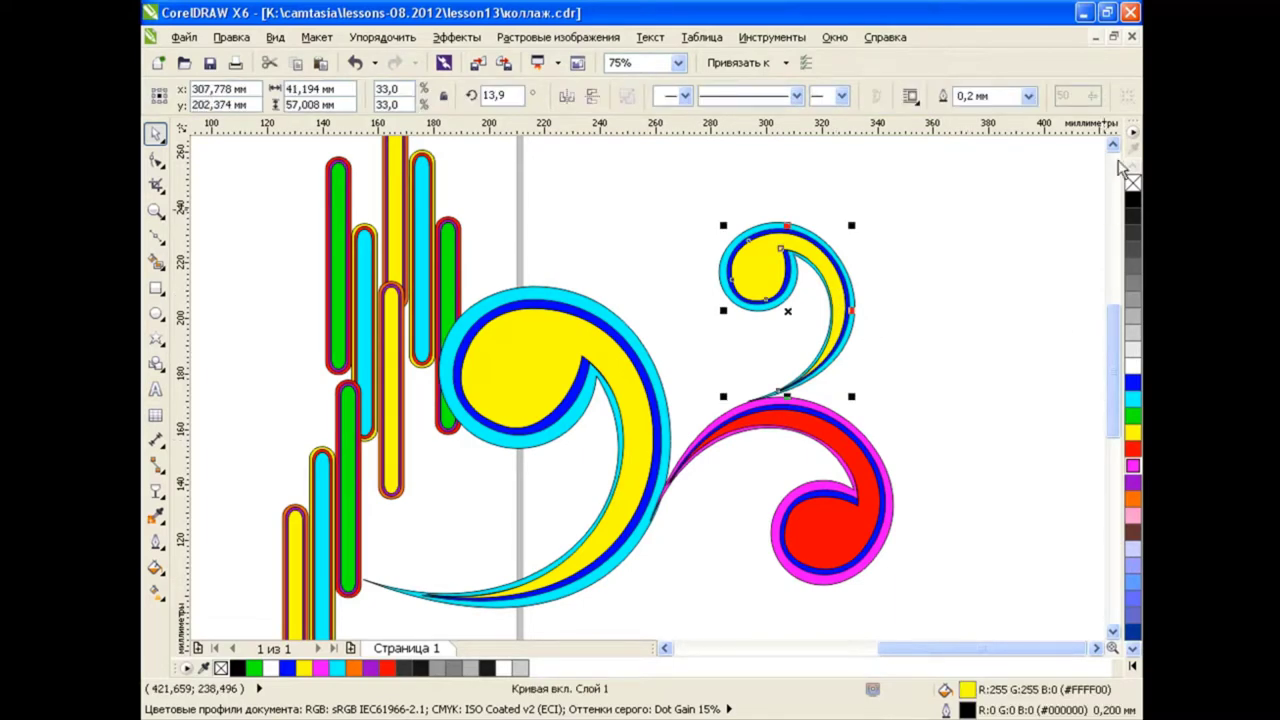
pyautogui.moveTo(1120, 165); pyautogui.dragTo(1020, 245)
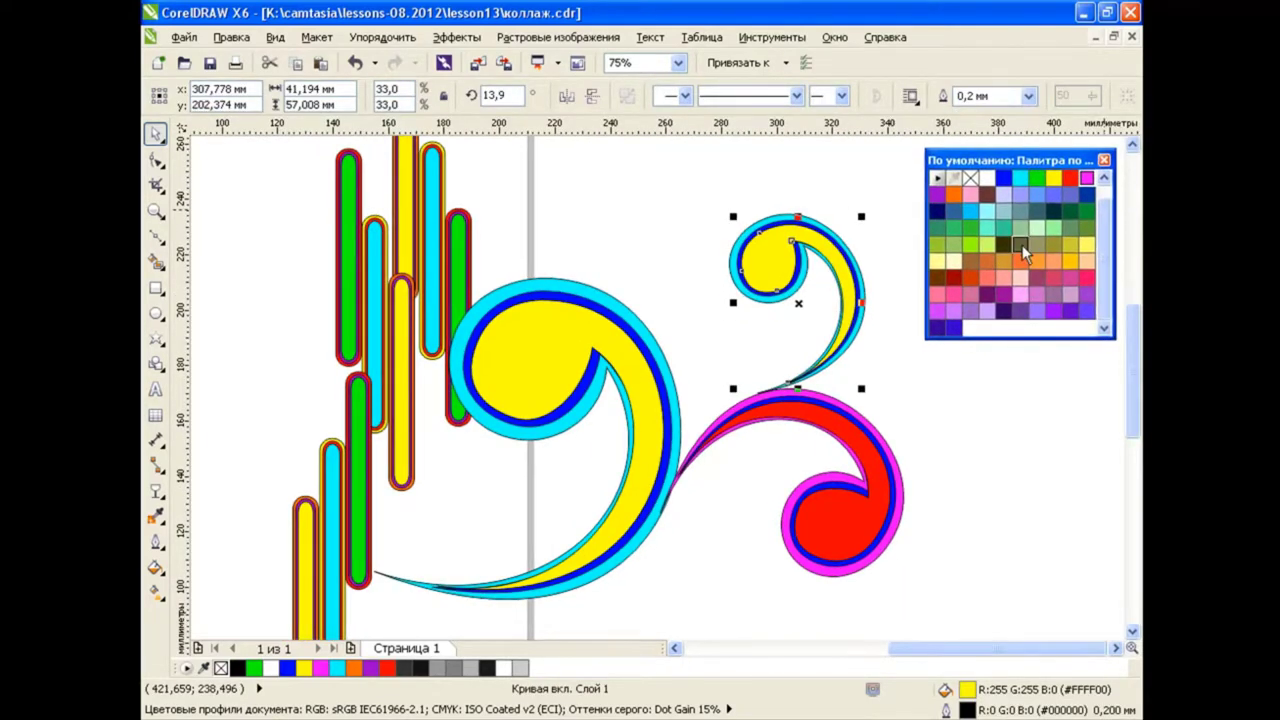
pyautogui.click(970, 244)
pyautogui.click(784, 213)
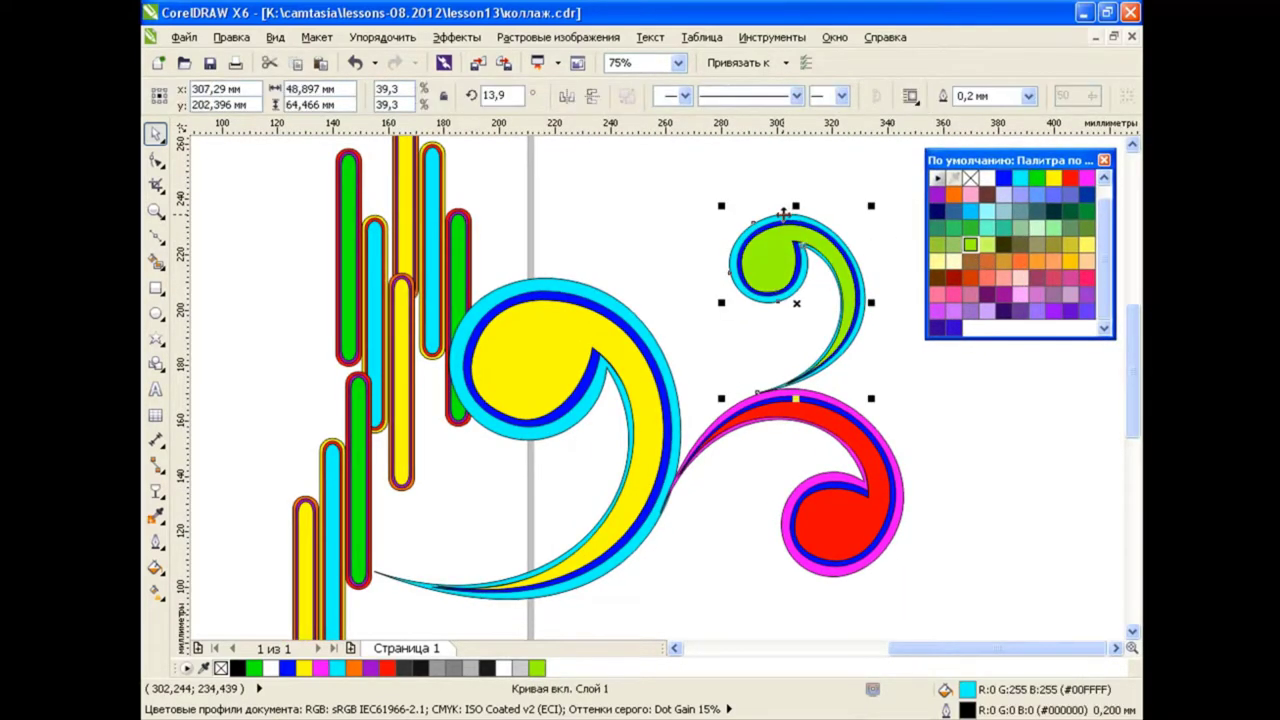
pyautogui.moveTo(689, 183); pyautogui.dragTo(914, 443)
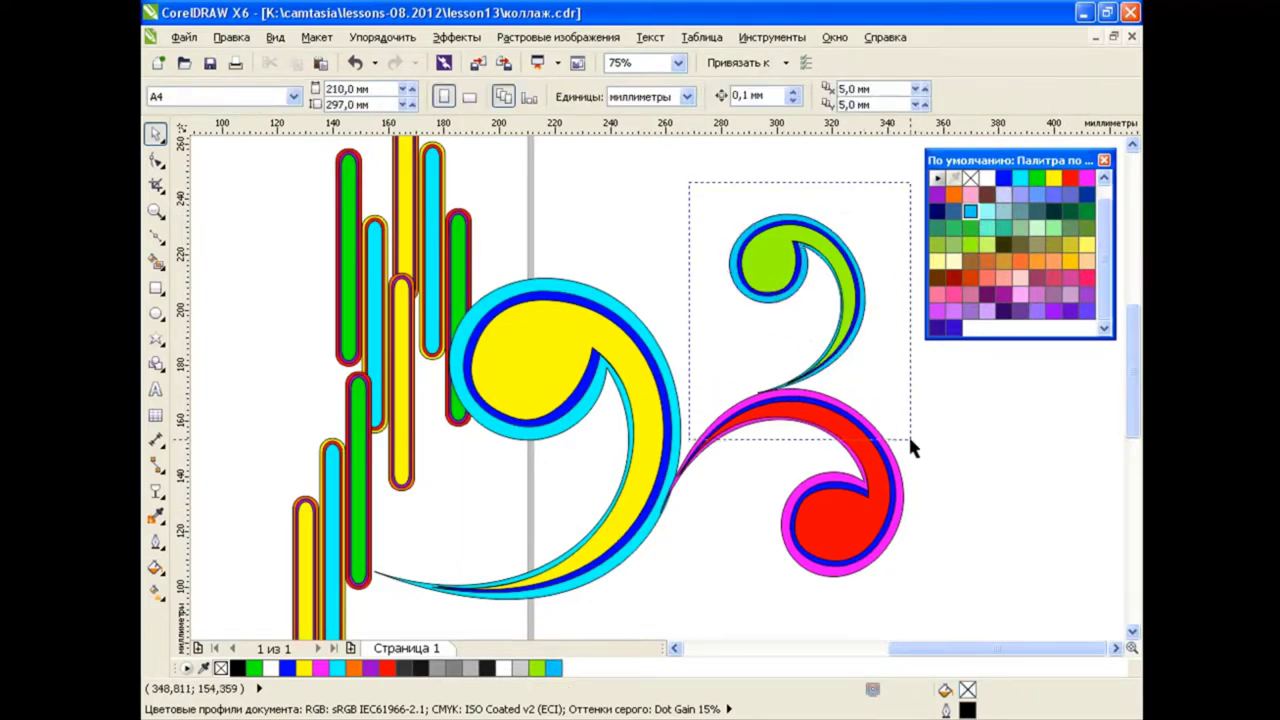
pyautogui.click(663, 97)
# Copy the swirl group to the upper left, mirror it horizontally and enlarge it to 121.8%.
pyautogui.scroll(-2, 734, 408)
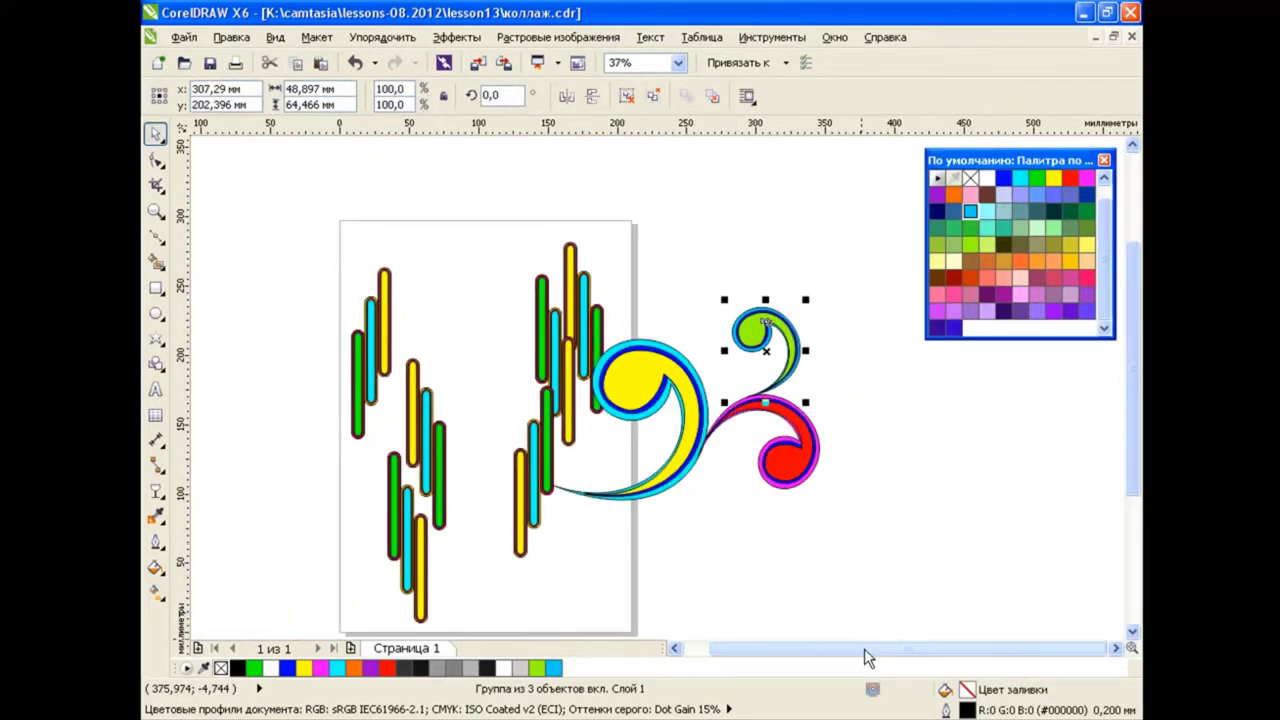
pyautogui.moveTo(864, 648); pyautogui.dragTo(790, 648)
pyautogui.click(686, 96)
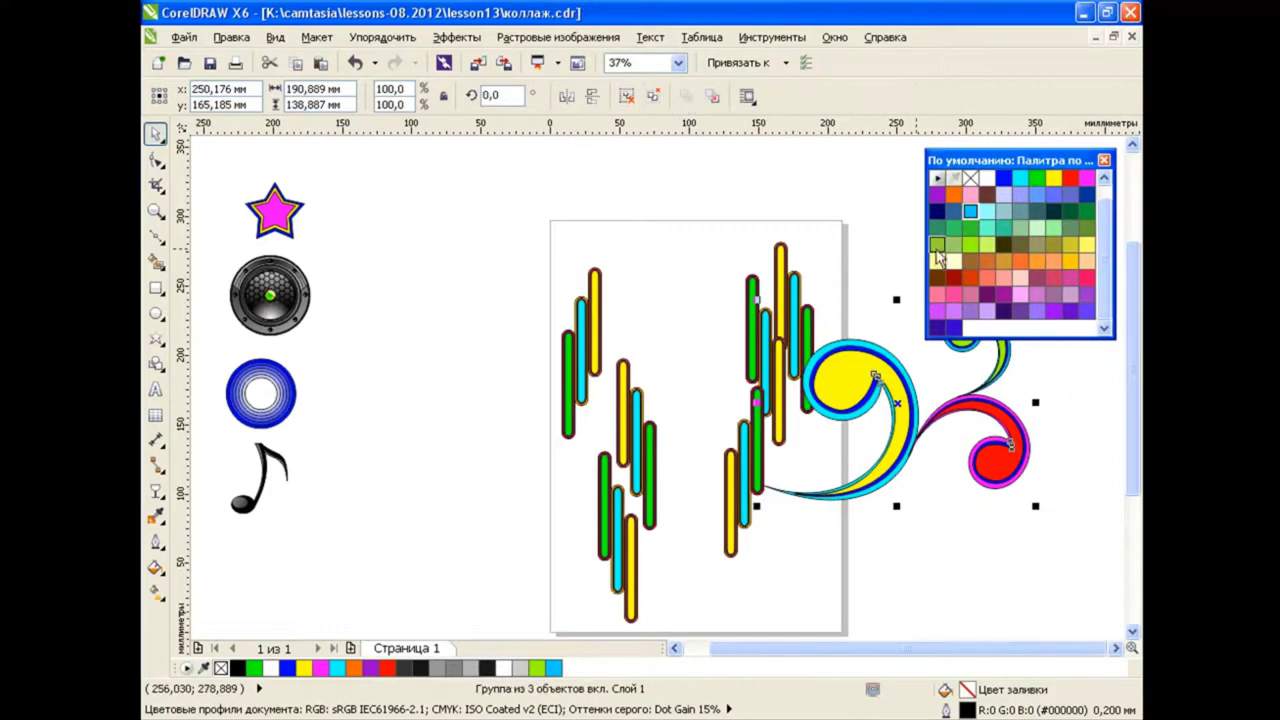
pyautogui.moveTo(840, 373); pyautogui.dragTo(486, 251)
pyautogui.click(543, 274)
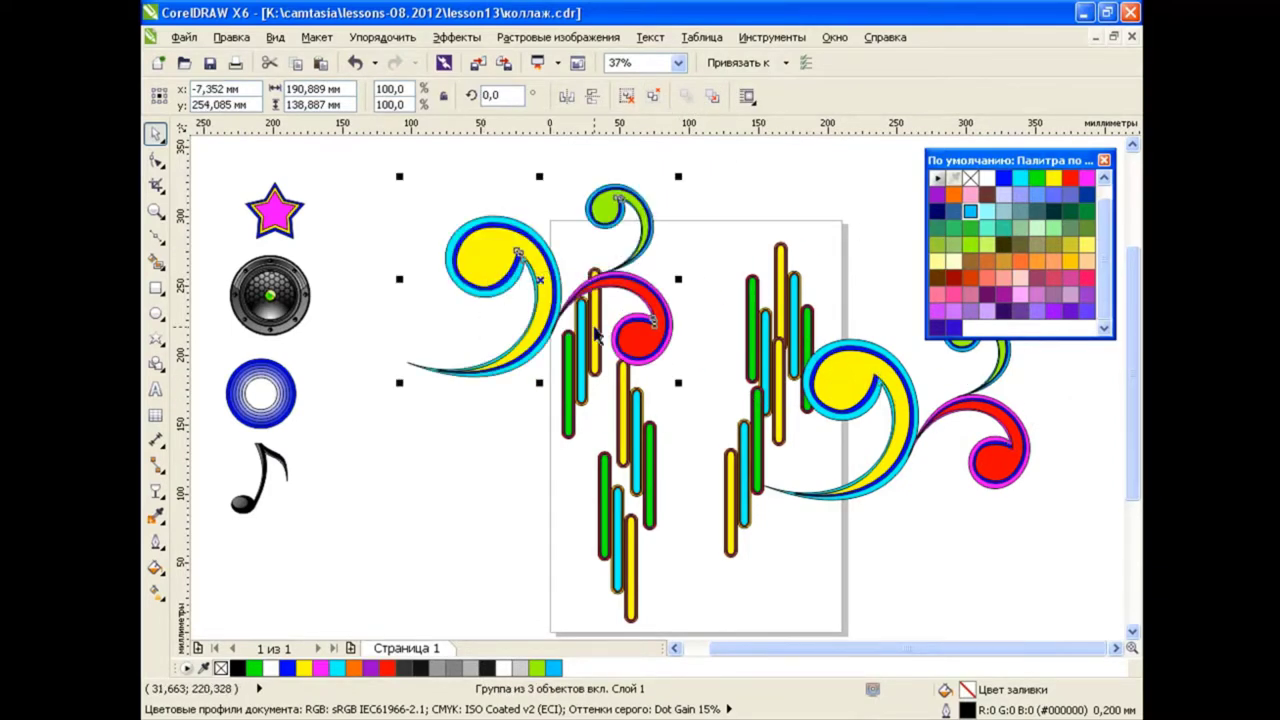
pyautogui.click(567, 96)
pyautogui.moveTo(609, 265)
pyautogui.mouseDown()
pyautogui.moveTo(633, 350)
pyautogui.moveTo(676, 292)
pyautogui.mouseUp()
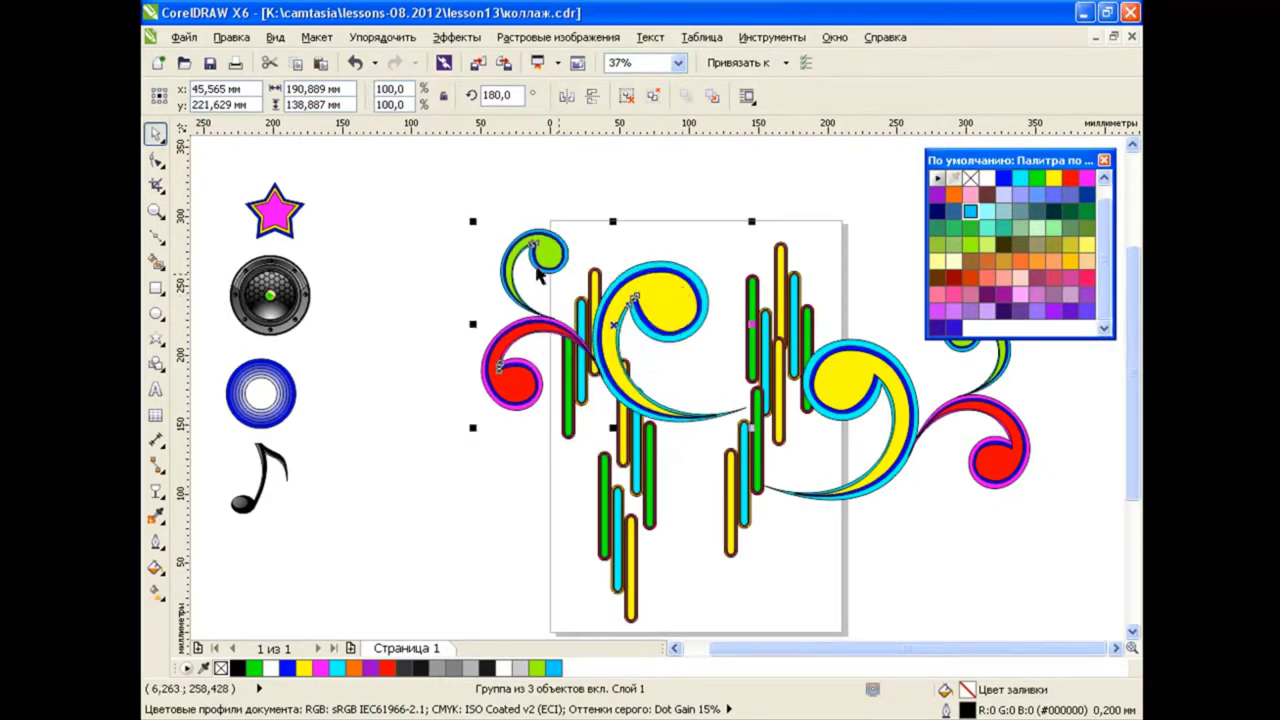
pyautogui.moveTo(471, 223); pyautogui.dragTo(451, 207)
pyautogui.moveTo(686, 289); pyautogui.dragTo(703, 265)
# Rotate the swirl copy to about 120° and nudge it slightly up into place.
pyautogui.click(703, 480)
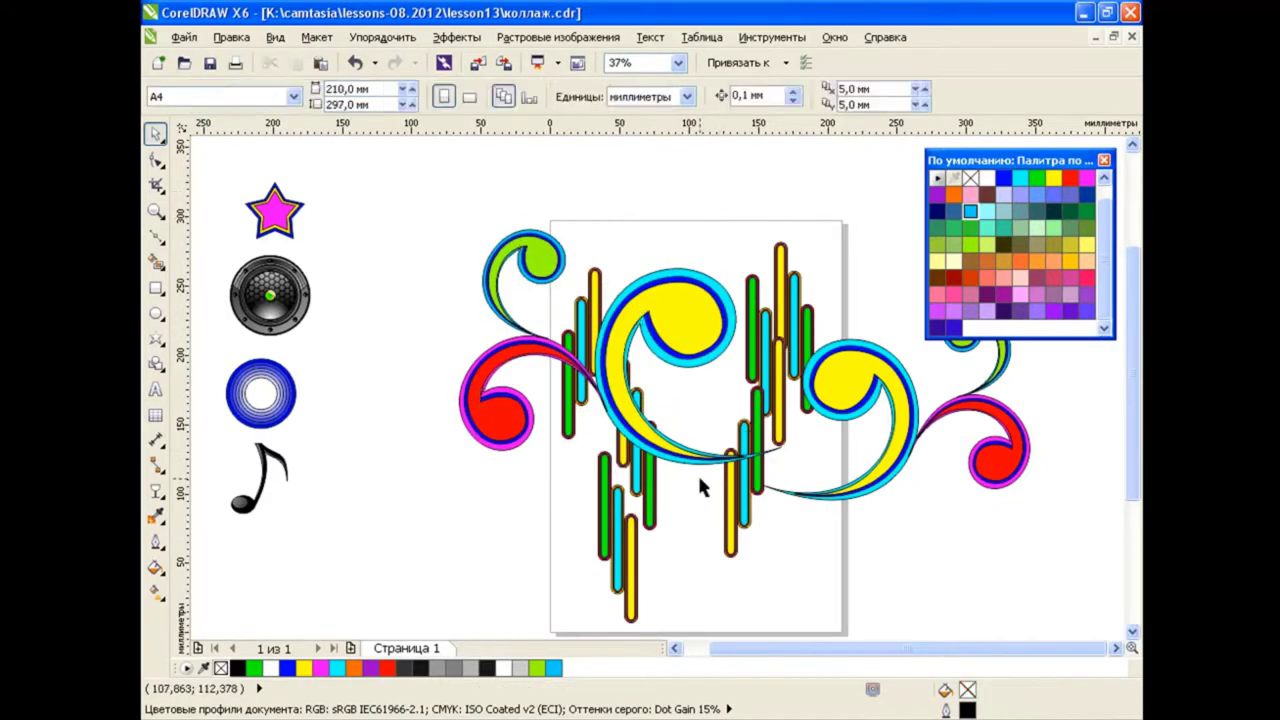
pyautogui.click(697, 400)
pyautogui.moveTo(790, 222); pyautogui.dragTo(815, 385)
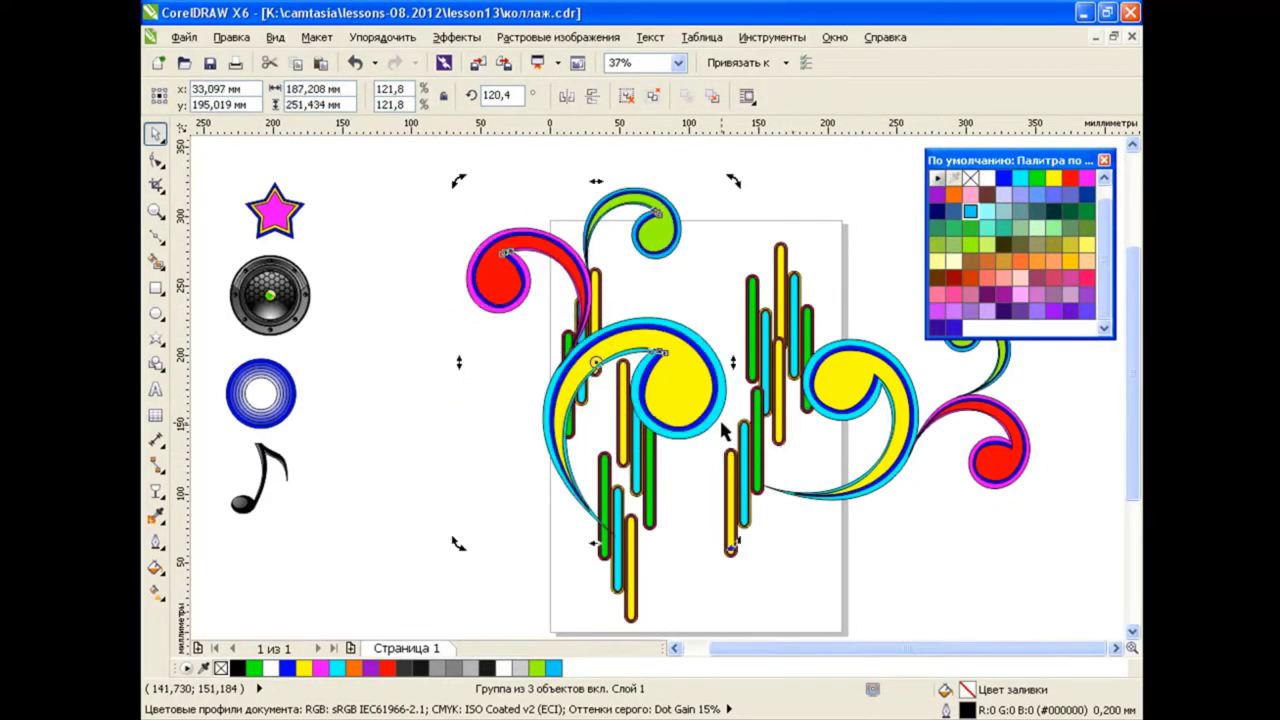
pyautogui.moveTo(603, 410); pyautogui.dragTo(603, 371)
pyautogui.click(463, 385)
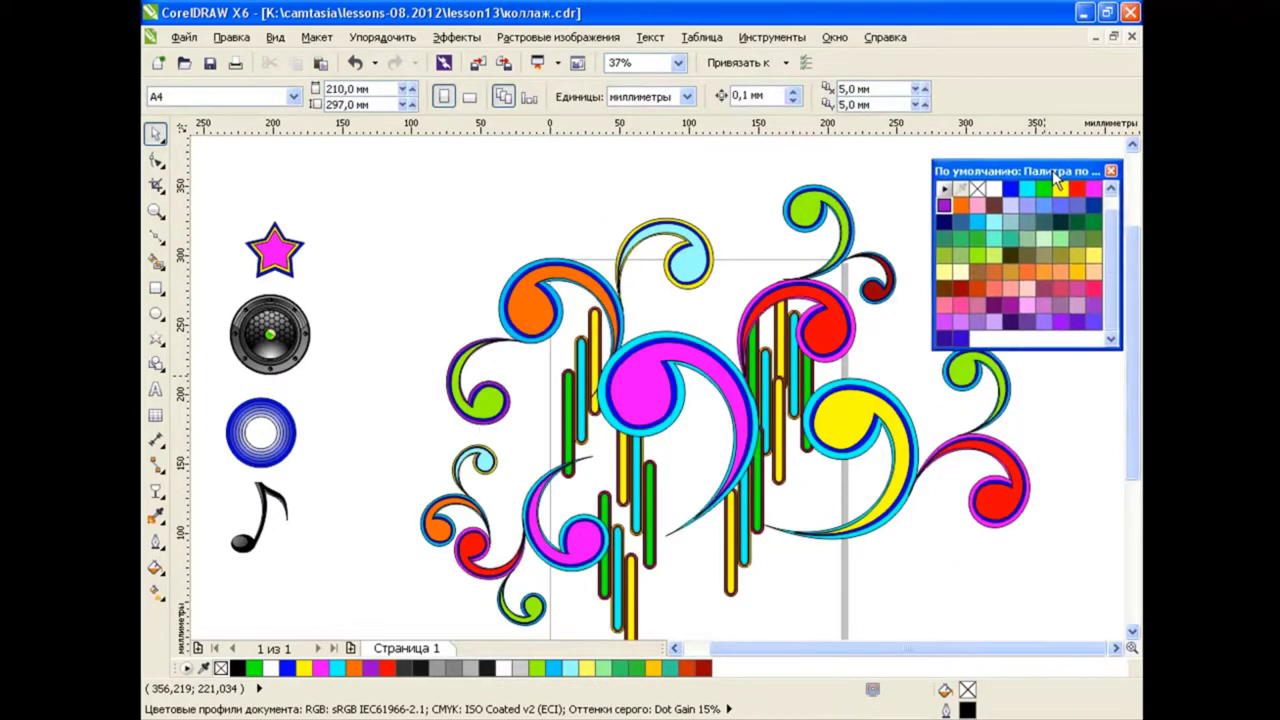
pyautogui.moveTo(1055, 178); pyautogui.dragTo(1049, 164)
pyautogui.moveTo(1135, 320); pyautogui.dragTo(1135, 333)
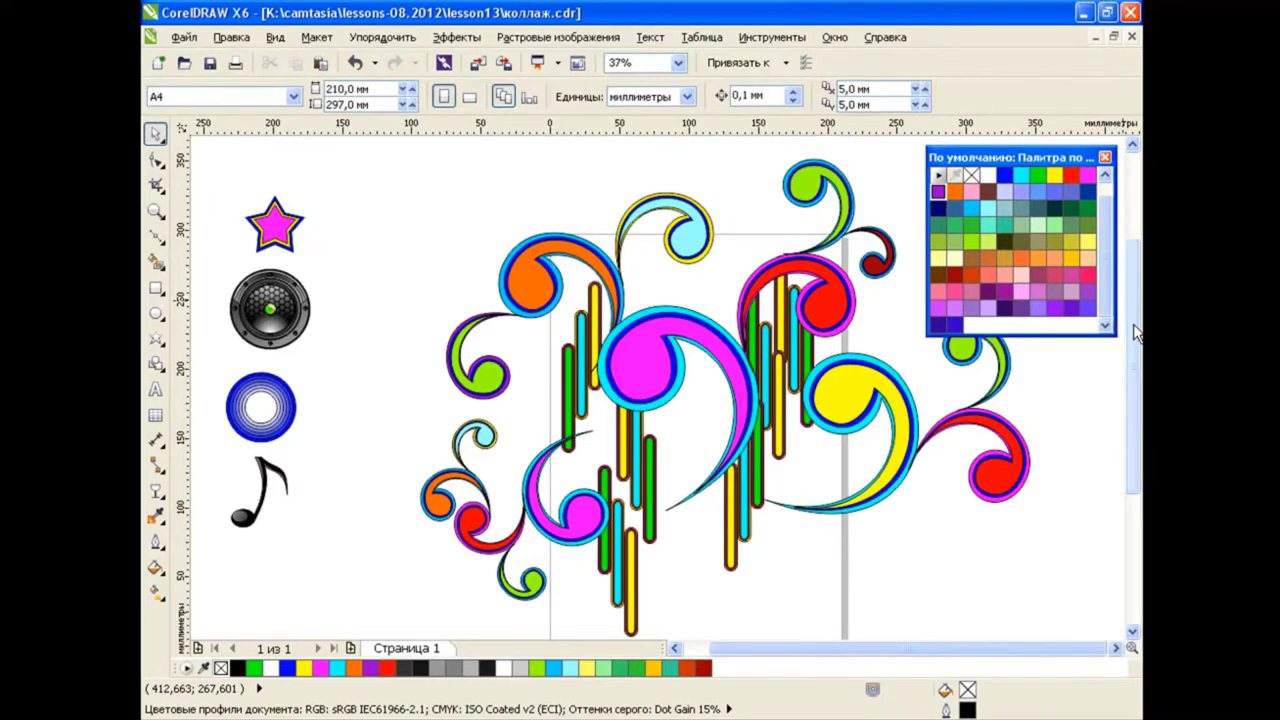
# Ungroup the right three swirls and group them with the left swirls into one six-swirl group.
pyautogui.click(1005, 445)
pyautogui.hotkey('ctrl', 'u')
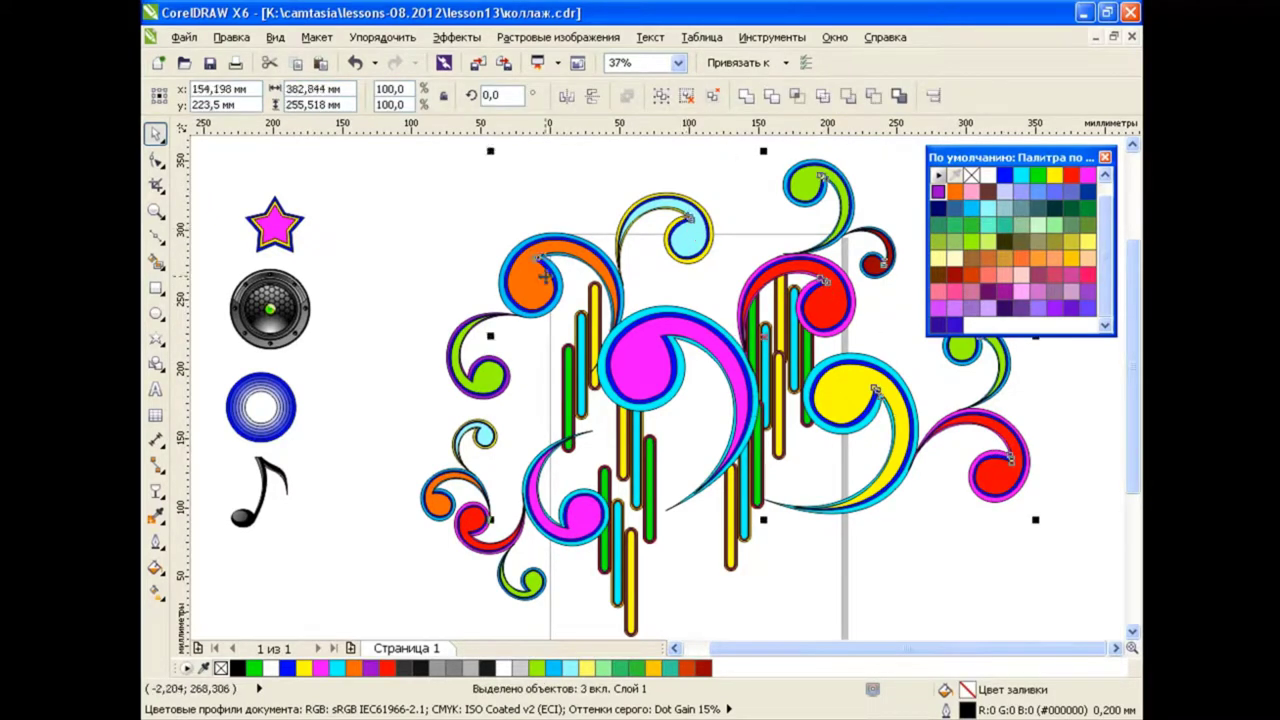
pyautogui.keyDown('shift'); pyautogui.click(474, 432); pyautogui.keyUp('shift')
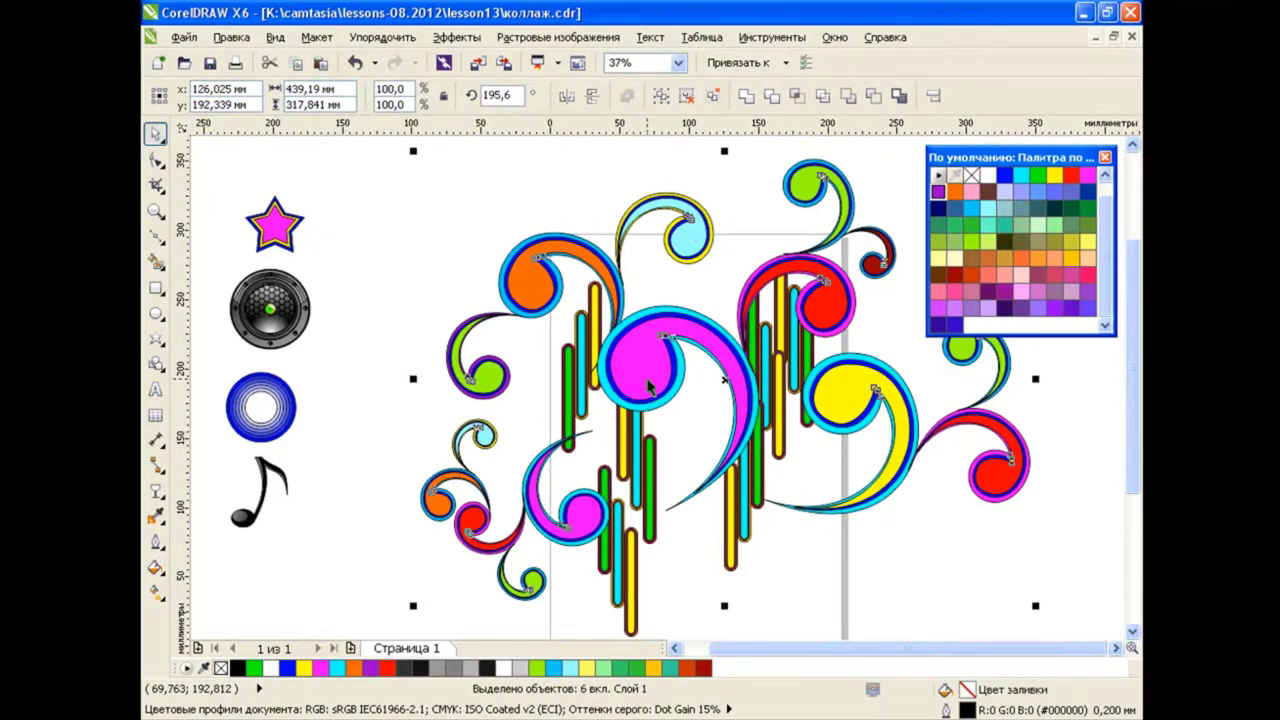
pyautogui.click(661, 100)
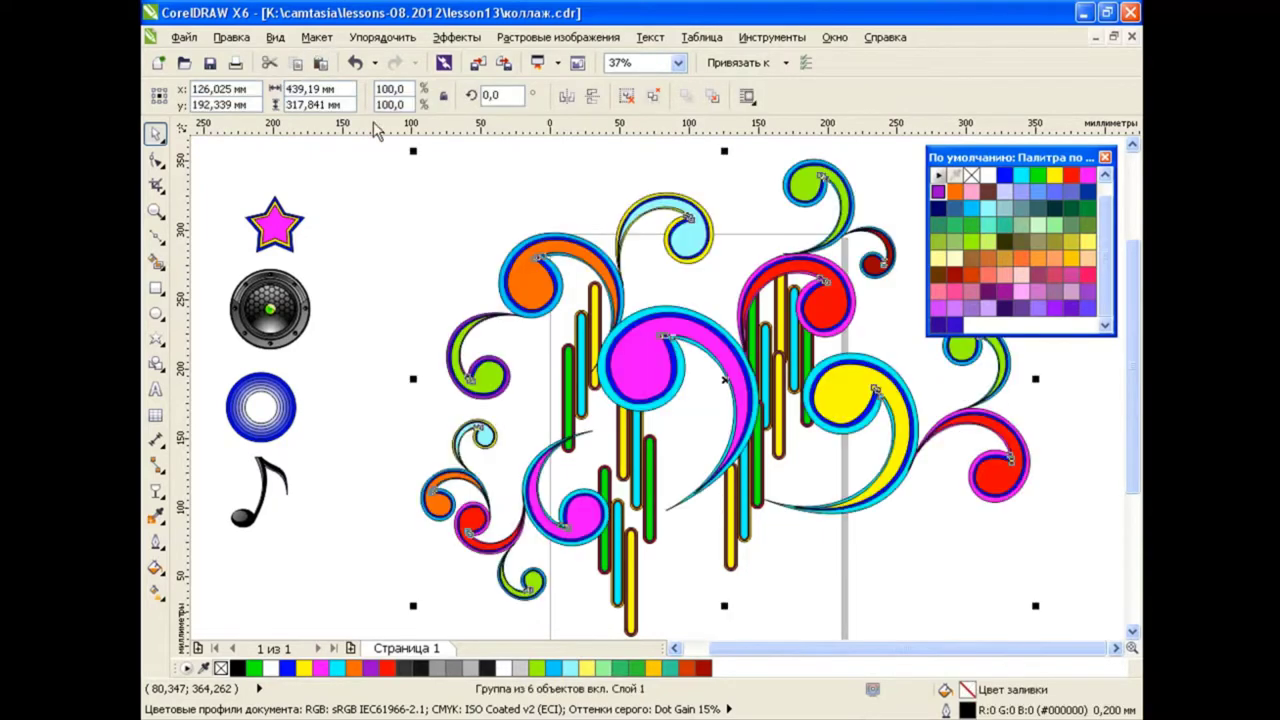
pyautogui.click(483, 213)
# Enlarge the vertical bar group to 134.1% and move it up and slightly left.
pyautogui.click(790, 353)
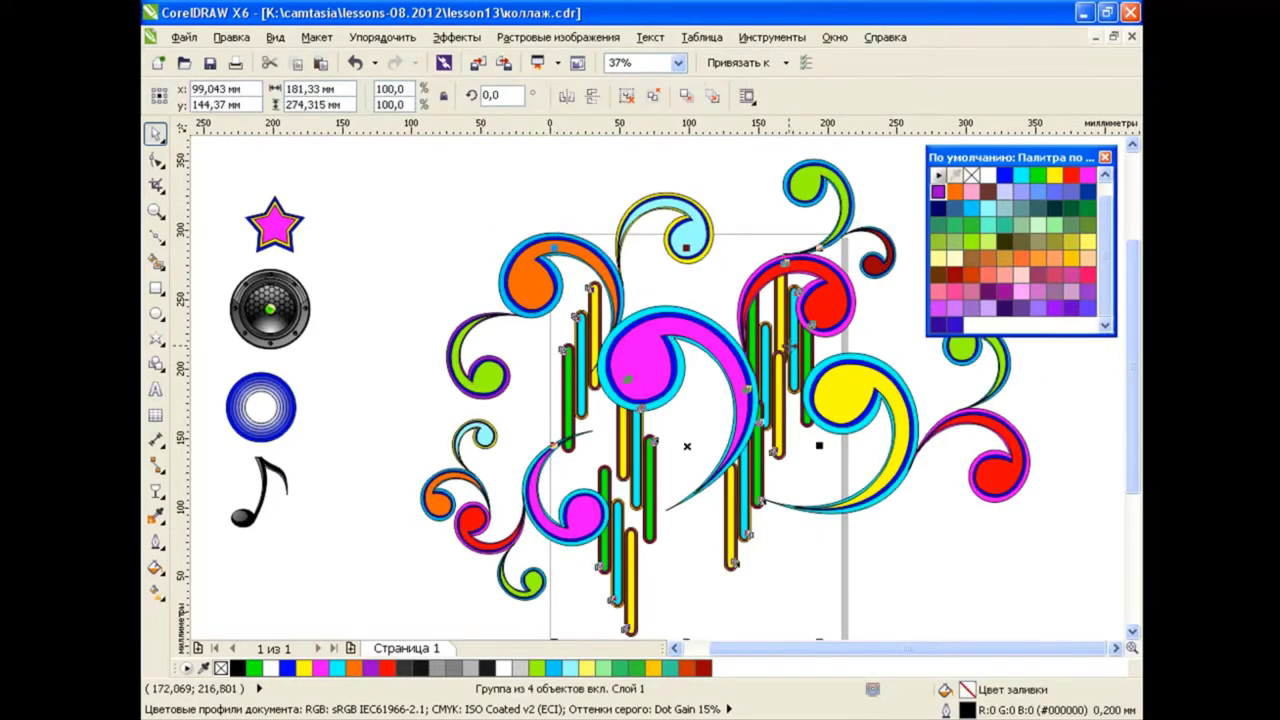
pyautogui.moveTo(821, 249); pyautogui.dragTo(876, 190)
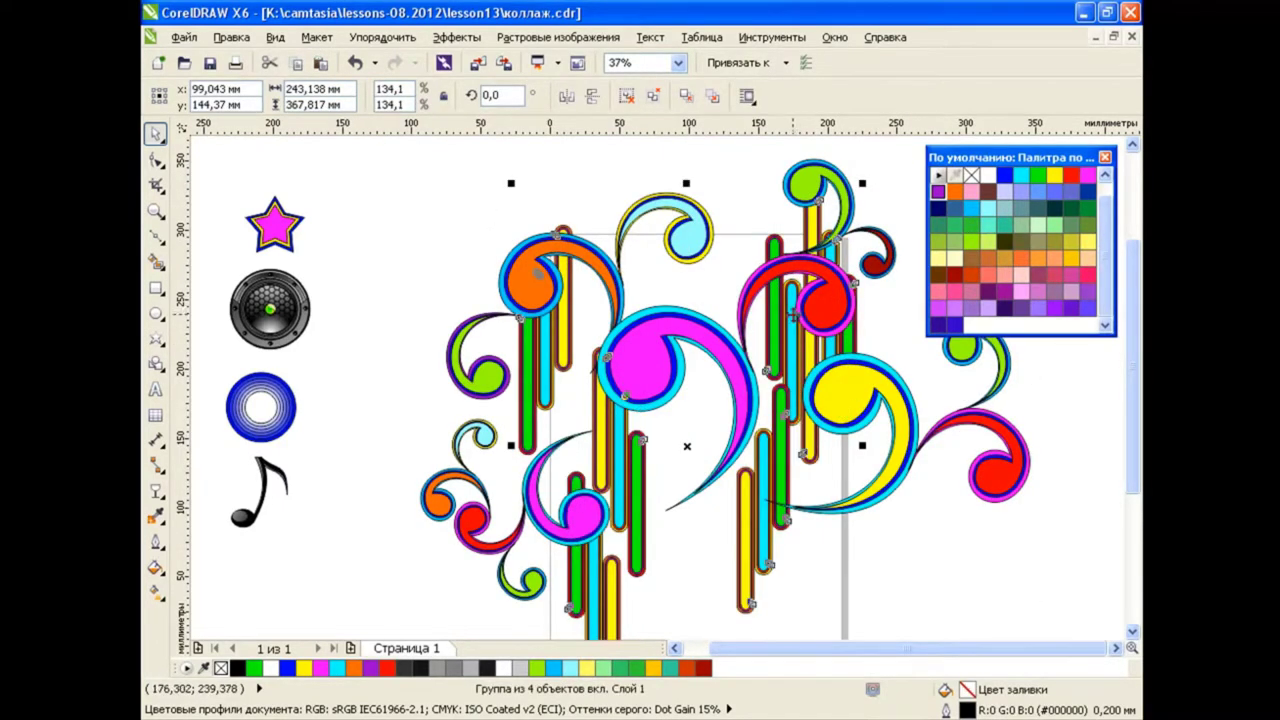
pyautogui.moveTo(793, 315); pyautogui.dragTo(770, 283)
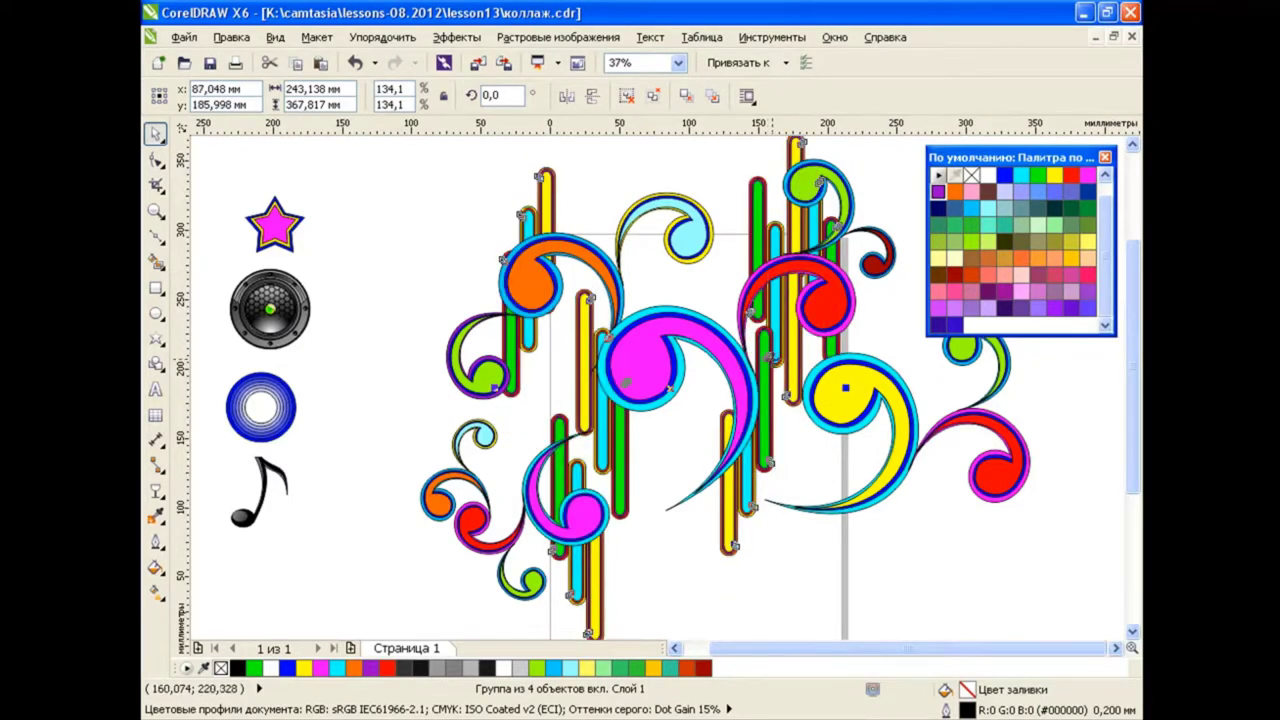
pyautogui.scroll(-2, 763, 366)
pyautogui.scroll(2, 862, 419)
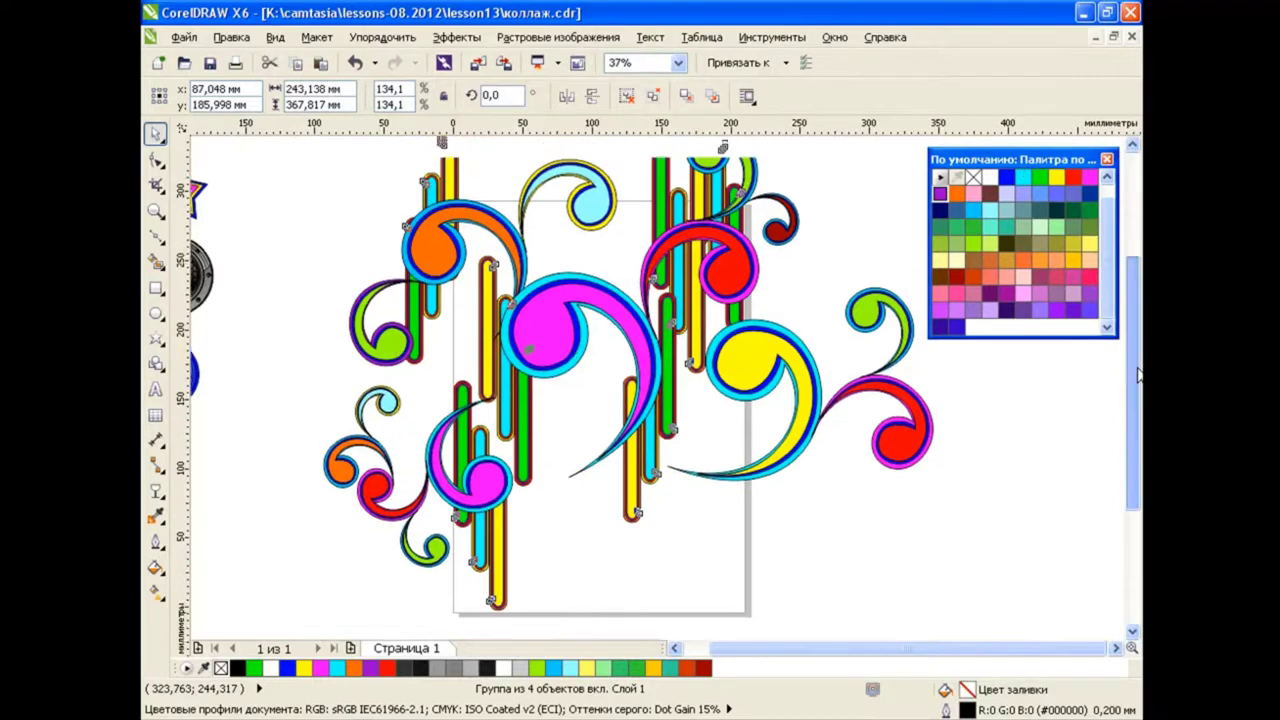
pyautogui.click(1052, 510)
# Enlarge the blue ring, centre it on the collage, and colour its centre yellow-green.
pyautogui.click(290, 393)
pyautogui.moveTo(298, 360); pyautogui.dragTo(380, 286)
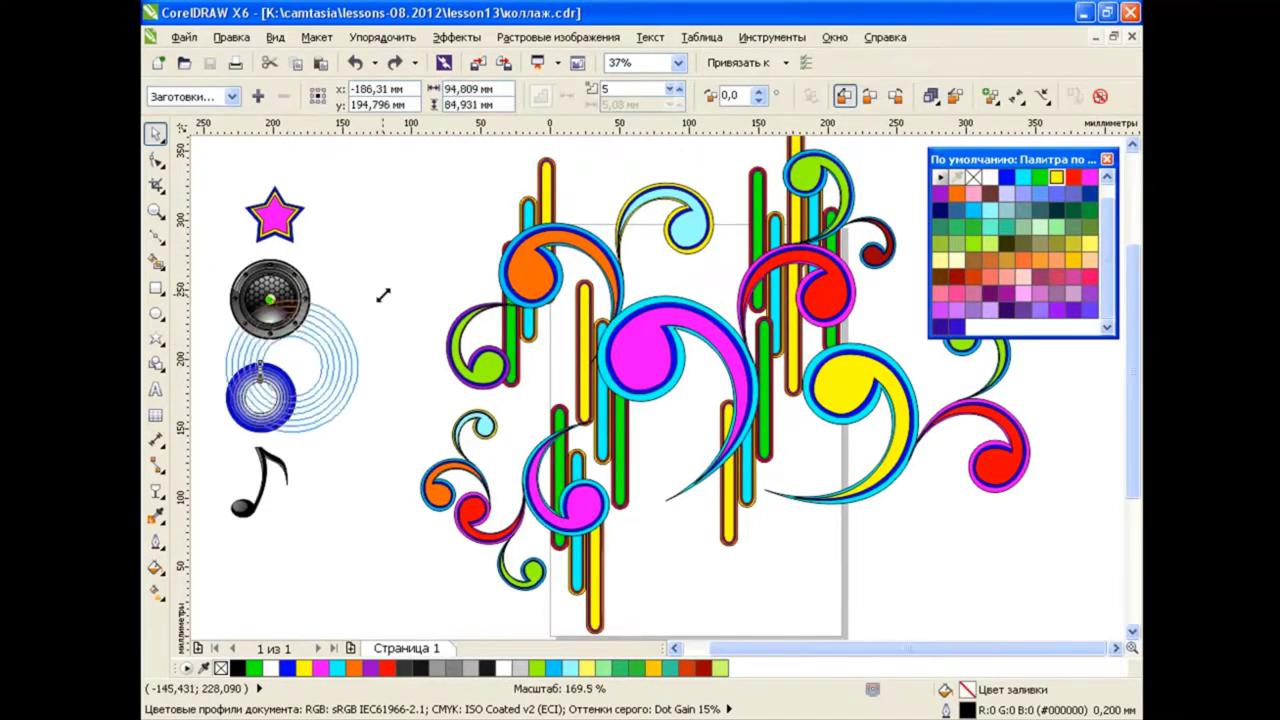
pyautogui.moveTo(314, 371); pyautogui.dragTo(678, 393)
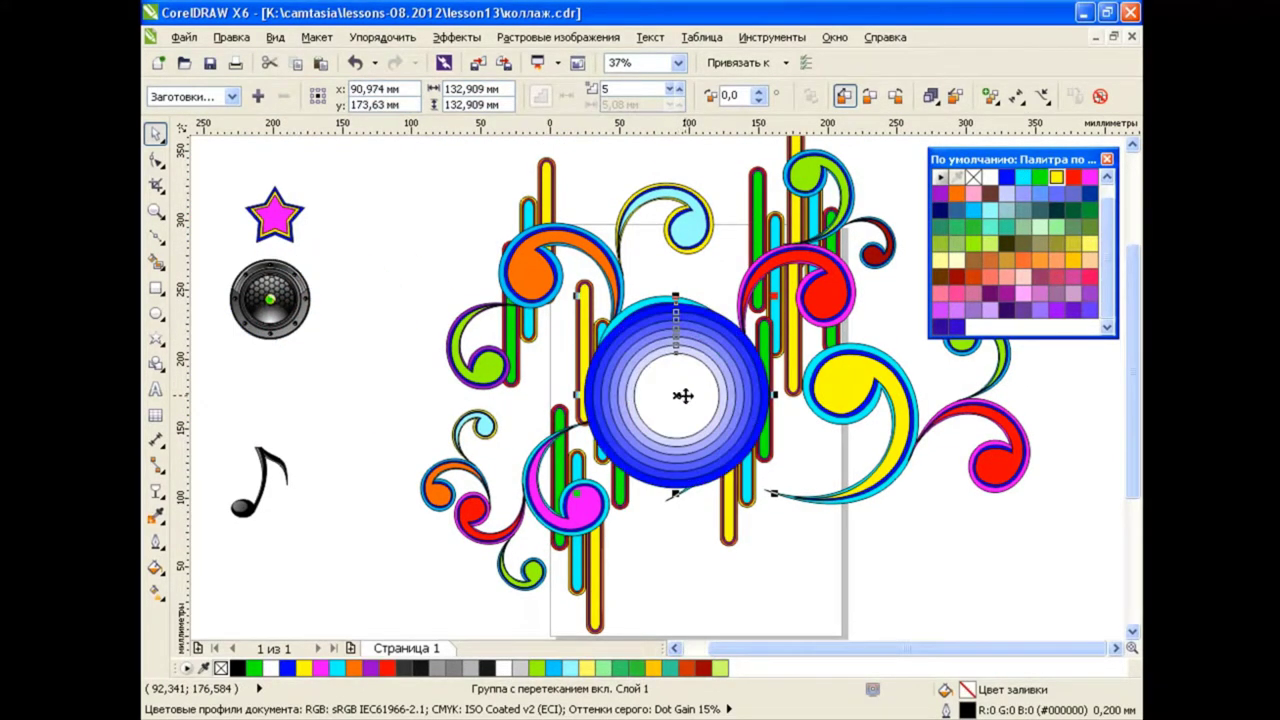
pyautogui.keyDown('ctrl'); pyautogui.click(680, 392); pyautogui.keyUp('ctrl')
pyautogui.click(975, 248)
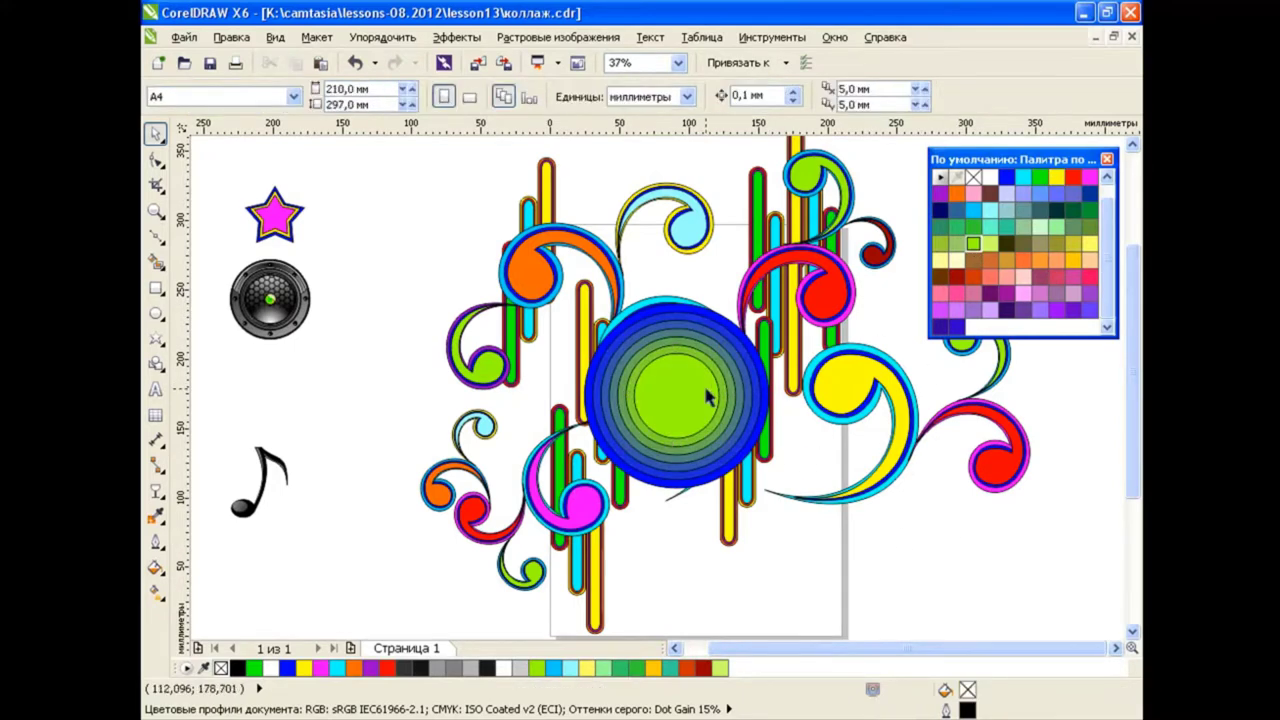
# Copy the ring to the right with a pink centre and a green outer edge.
pyautogui.moveTo(752, 395); pyautogui.dragTo(912, 440)
pyautogui.click(990, 463)
pyautogui.click(994, 511)
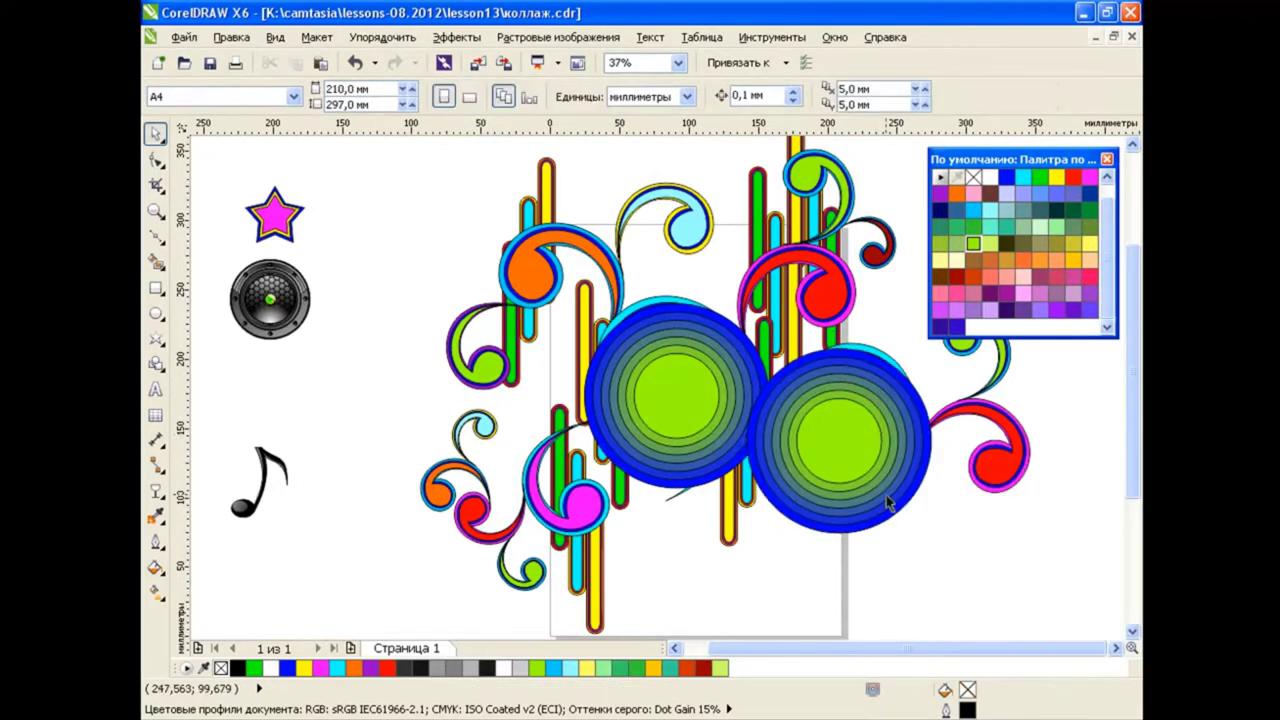
pyautogui.keyDown('ctrl'); pyautogui.click(838, 443); pyautogui.keyUp('ctrl')
pyautogui.click(956, 293)
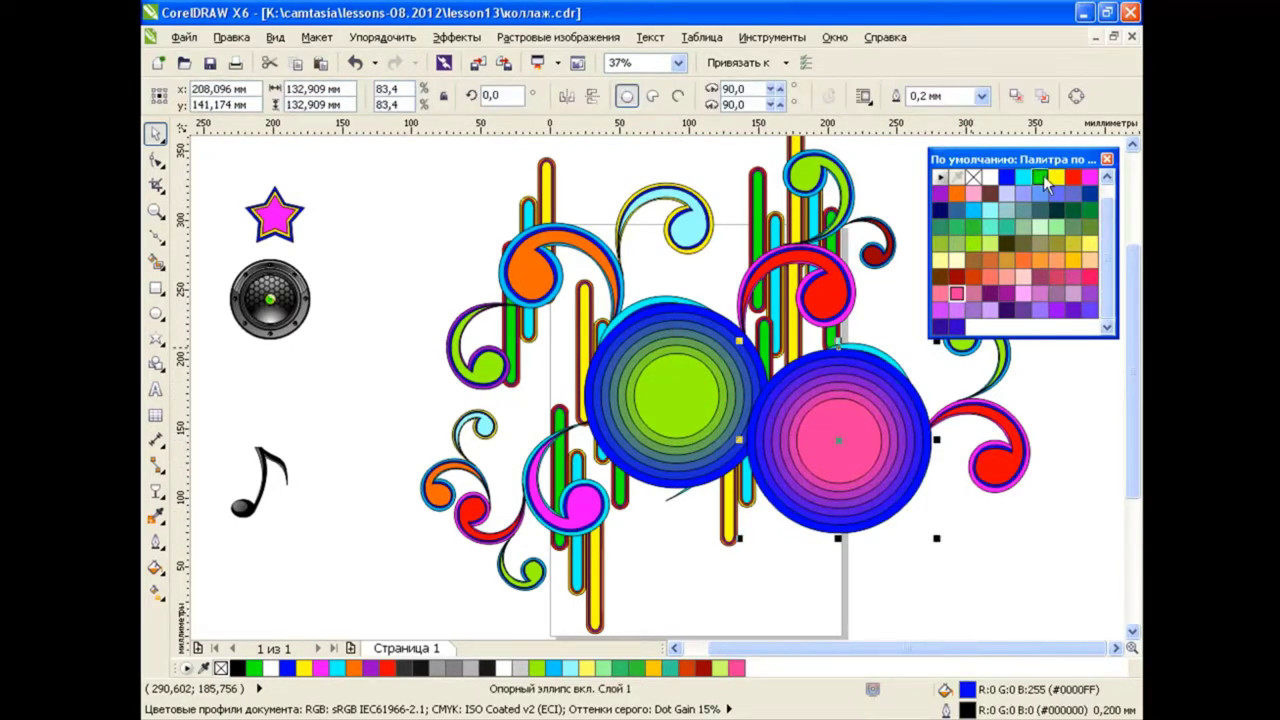
pyautogui.click(1044, 183)
pyautogui.click(1044, 497)
# Copy the ring to the left, shrink it to about 98.8 mm, and colour it red-centred with yellow edge.
pyautogui.moveTo(886, 394); pyautogui.dragTo(607, 410)
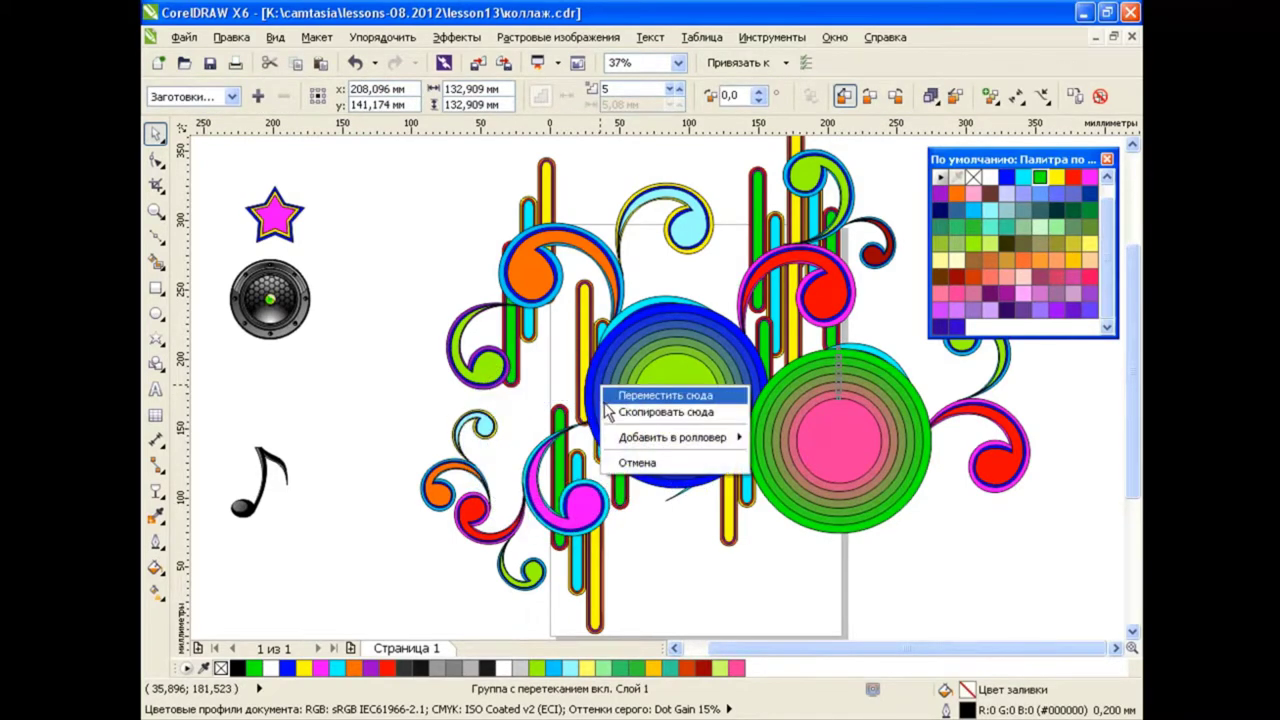
pyautogui.click(615, 411)
pyautogui.moveTo(656, 540); pyautogui.dragTo(644, 517)
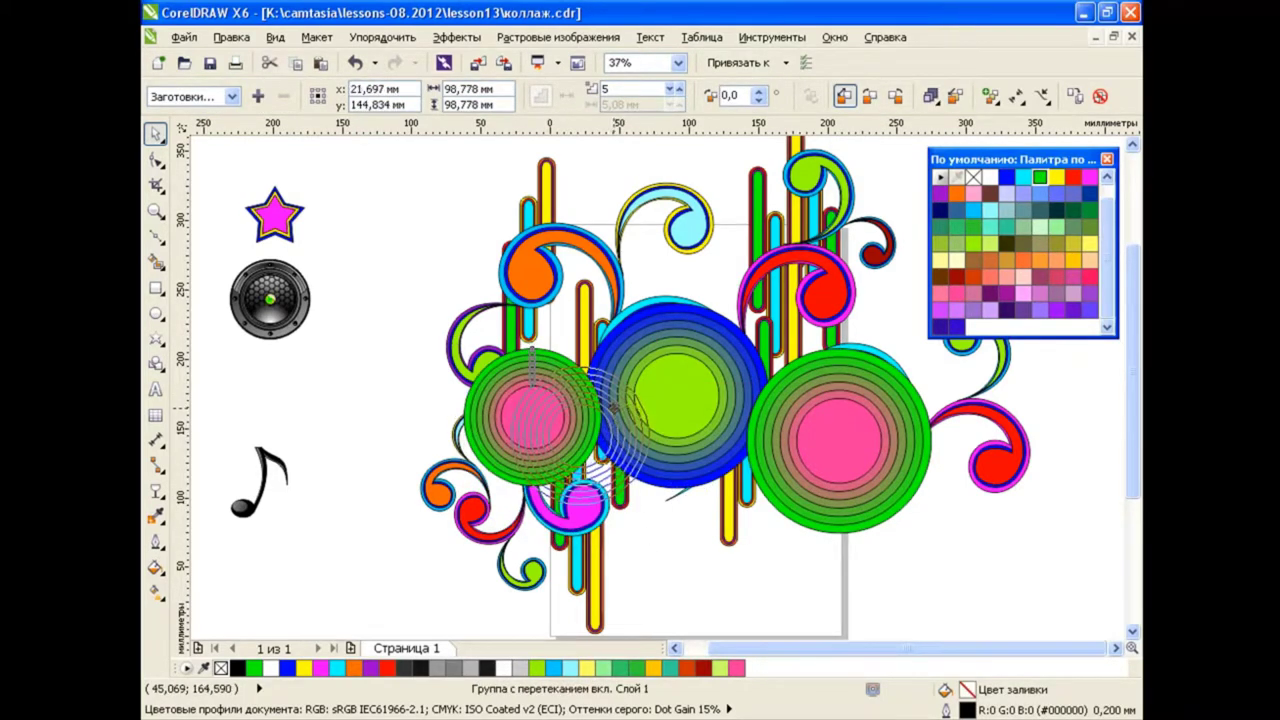
pyautogui.keyDown('ctrl'); pyautogui.click(568, 440); pyautogui.keyUp('ctrl')
pyautogui.click(1073, 177)
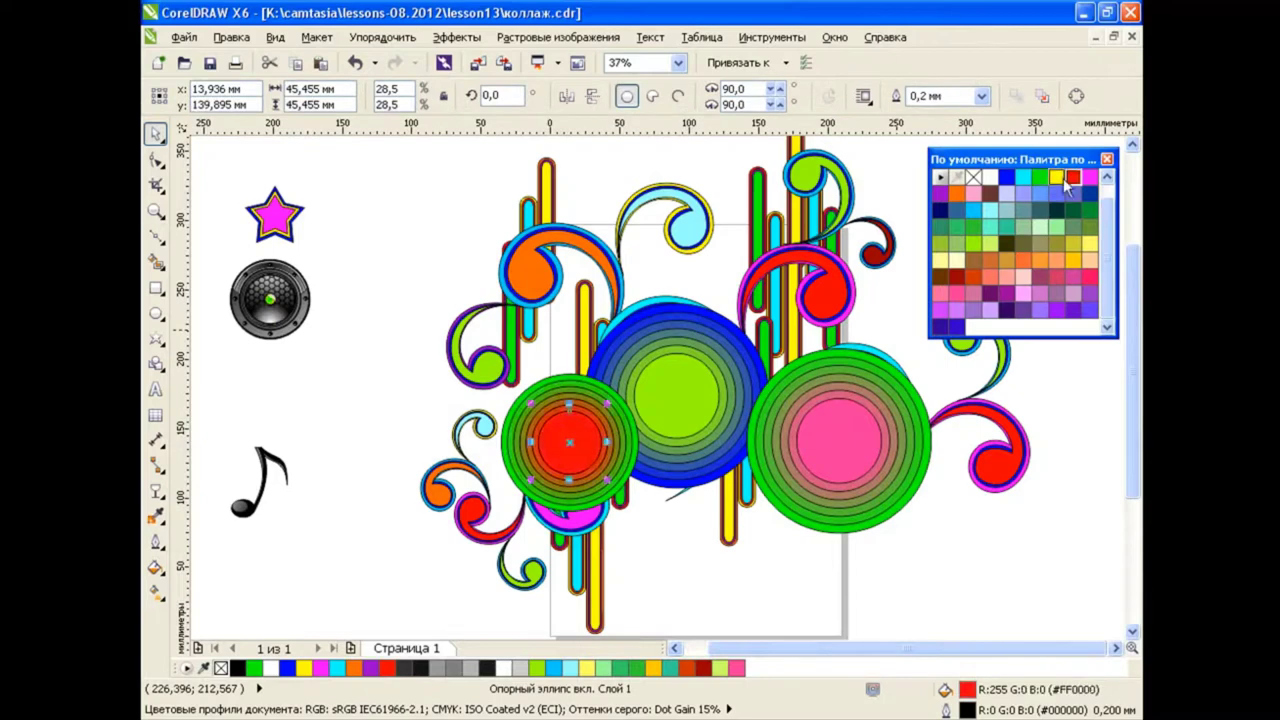
pyautogui.press('Escape')
pyautogui.click(633, 437)
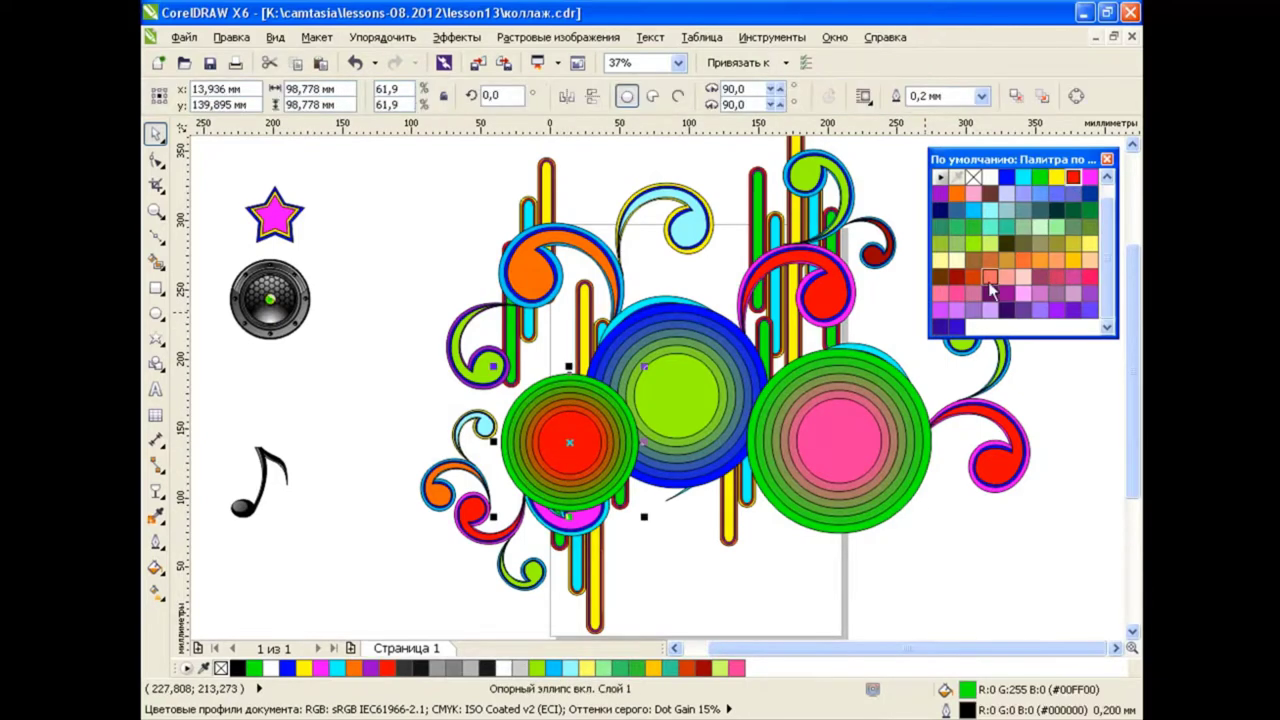
pyautogui.click(1056, 177)
pyautogui.click(986, 514)
# Change the right ring's outer edge colour to light blue.
pyautogui.click(866, 362)
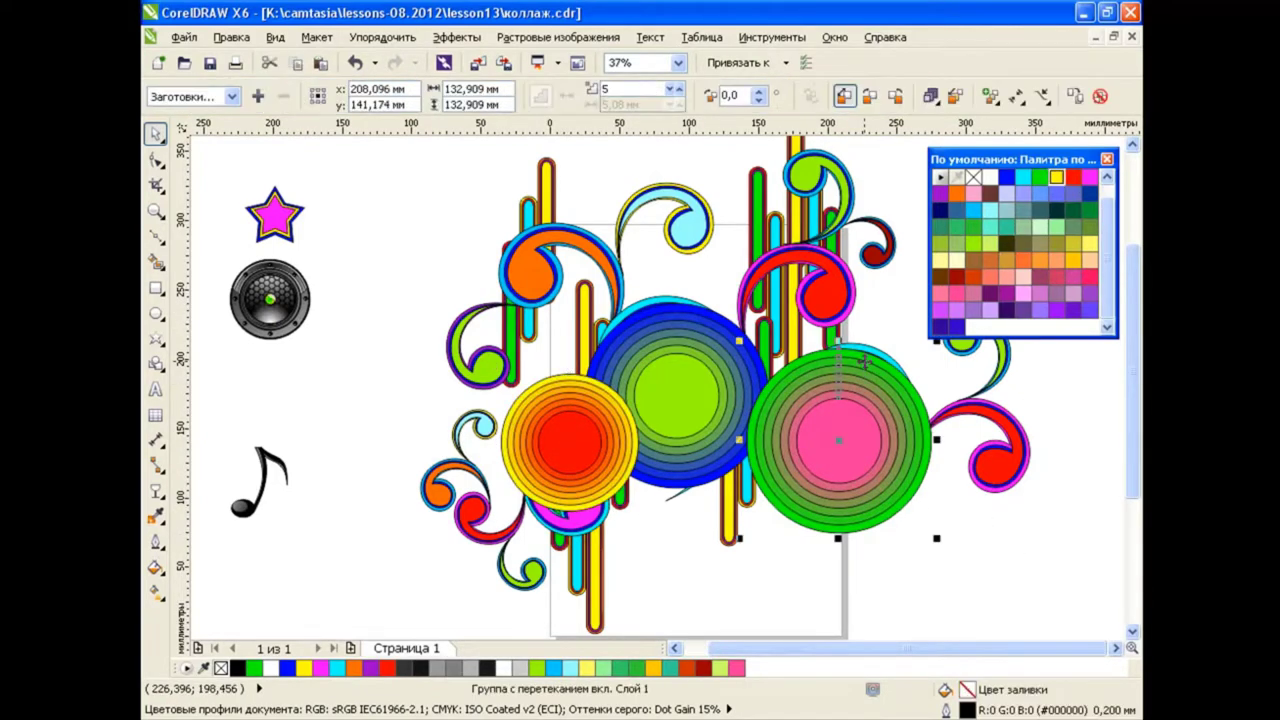
pyautogui.click(930, 444)
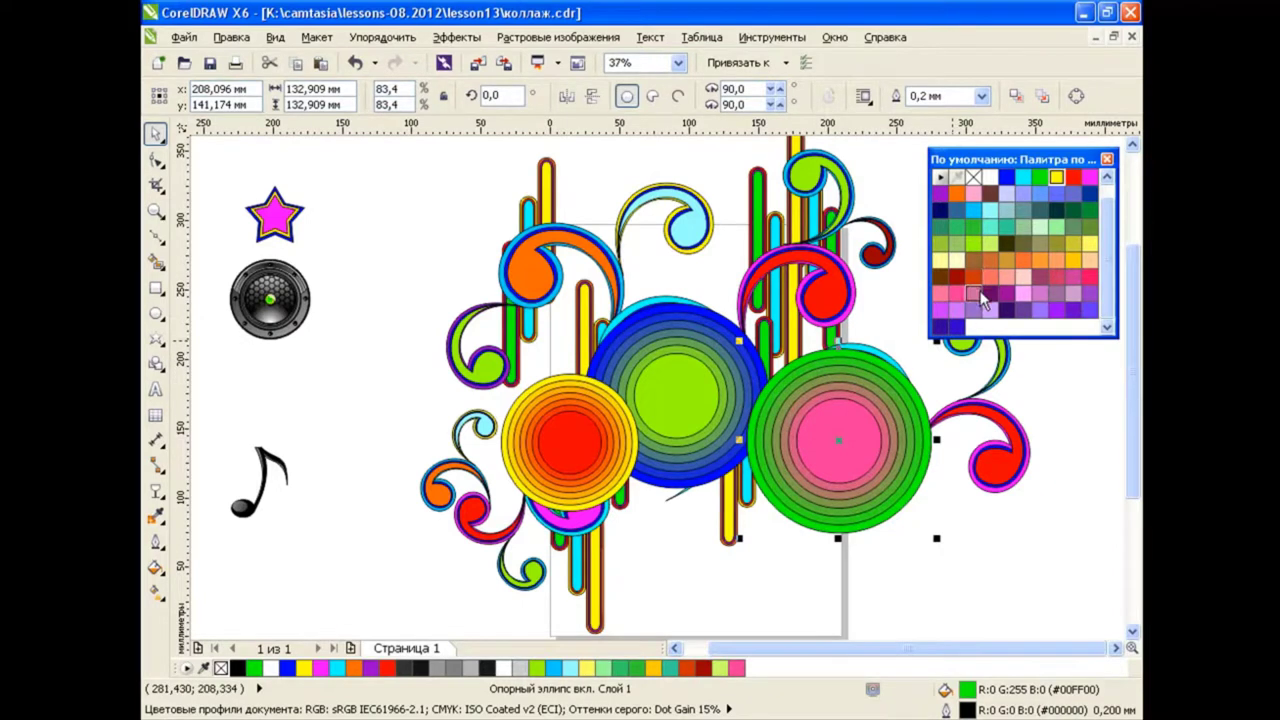
pyautogui.click(977, 246)
pyautogui.click(944, 261)
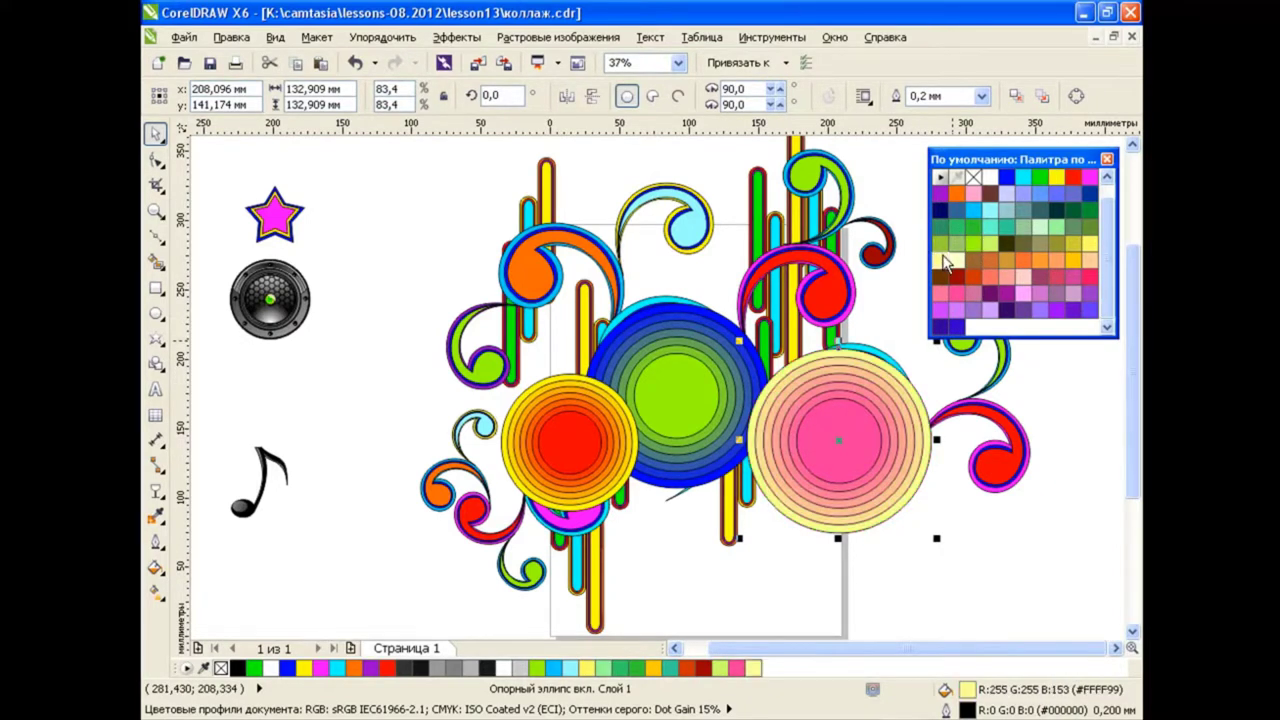
pyautogui.click(972, 212)
pyautogui.press('Escape')
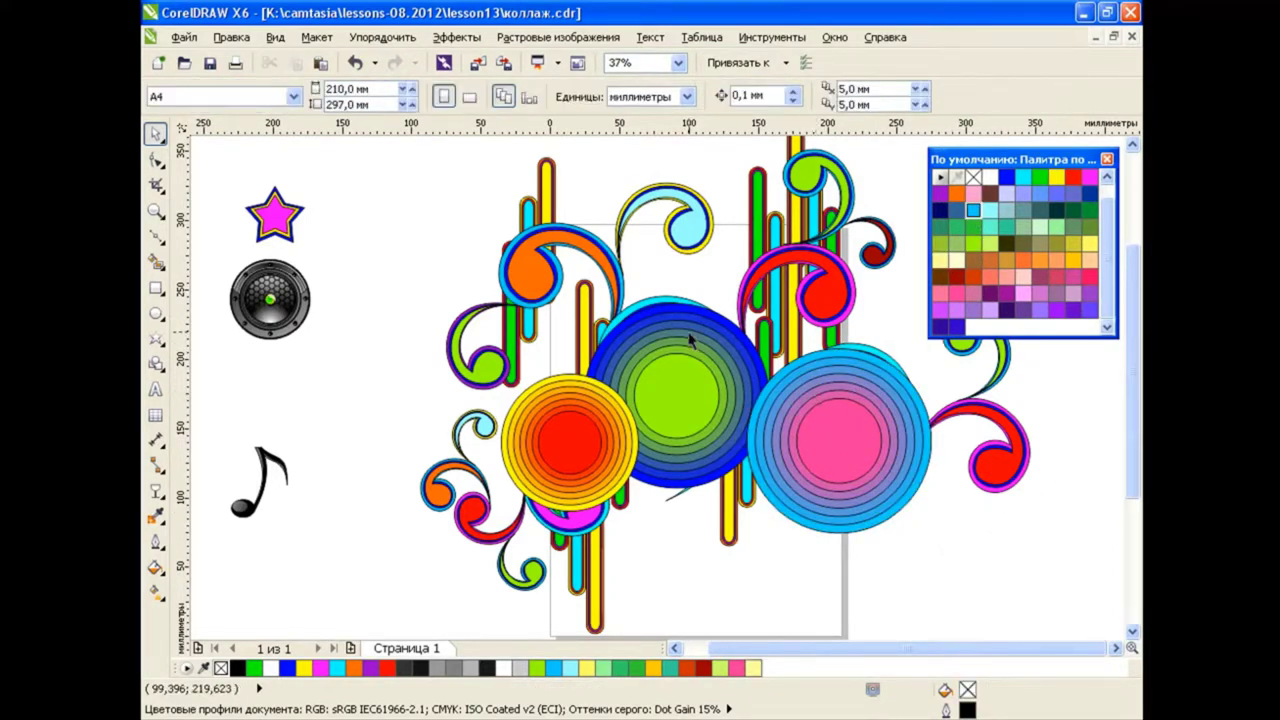
# Shrink the pink ring and shift it left, and nudge the yellow-red ring slightly right.
pyautogui.click(810, 400)
pyautogui.moveTo(934, 350); pyautogui.dragTo(880, 364)
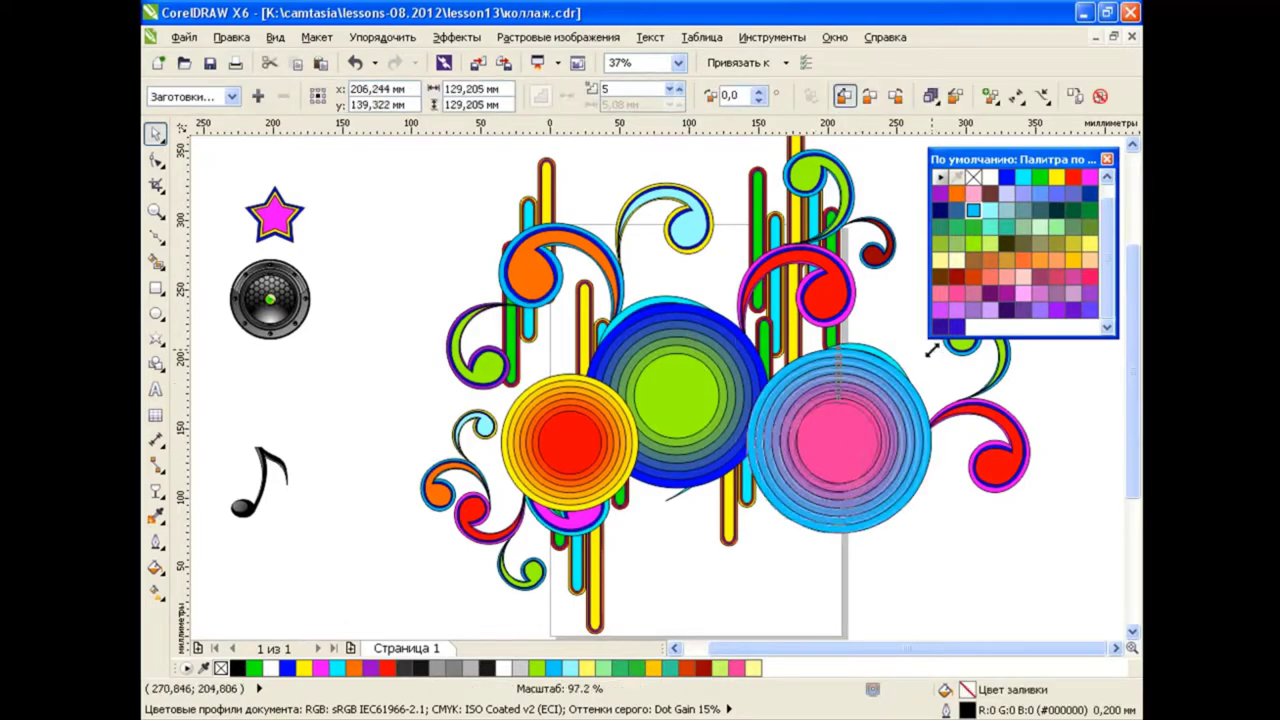
pyautogui.moveTo(633, 428); pyautogui.dragTo(643, 393)
pyautogui.click(833, 427)
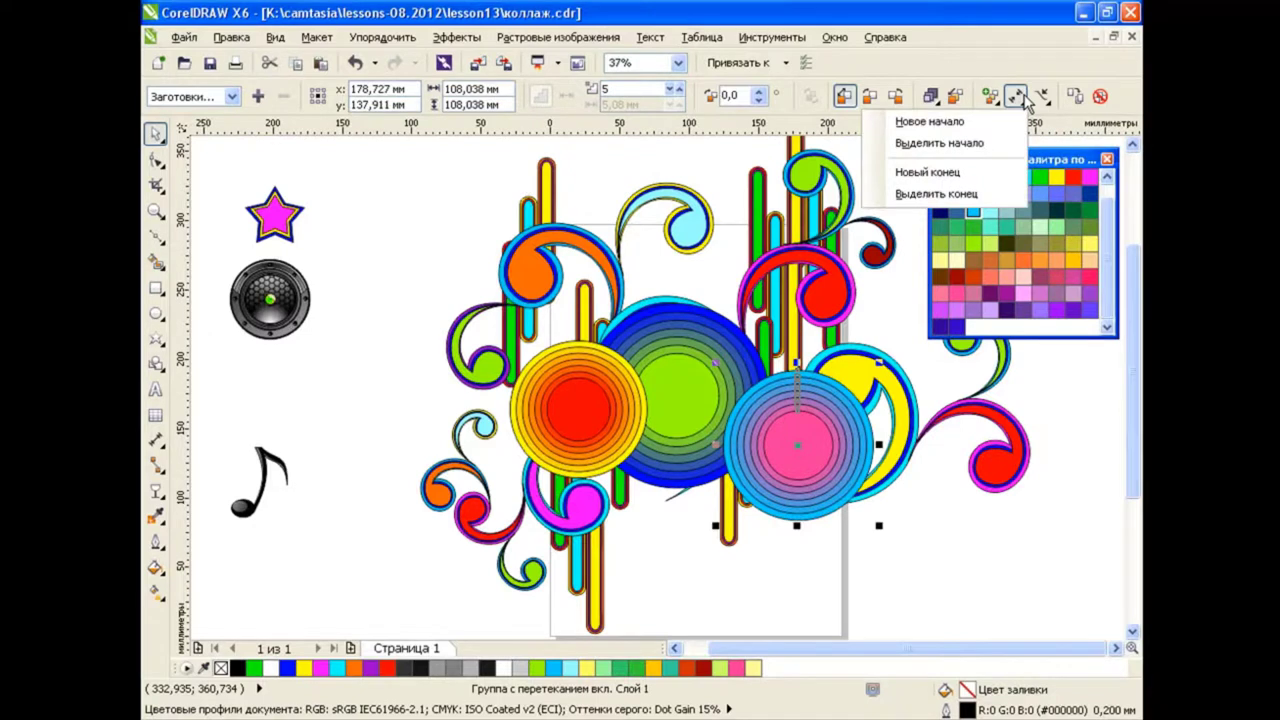
pyautogui.click(998, 575)
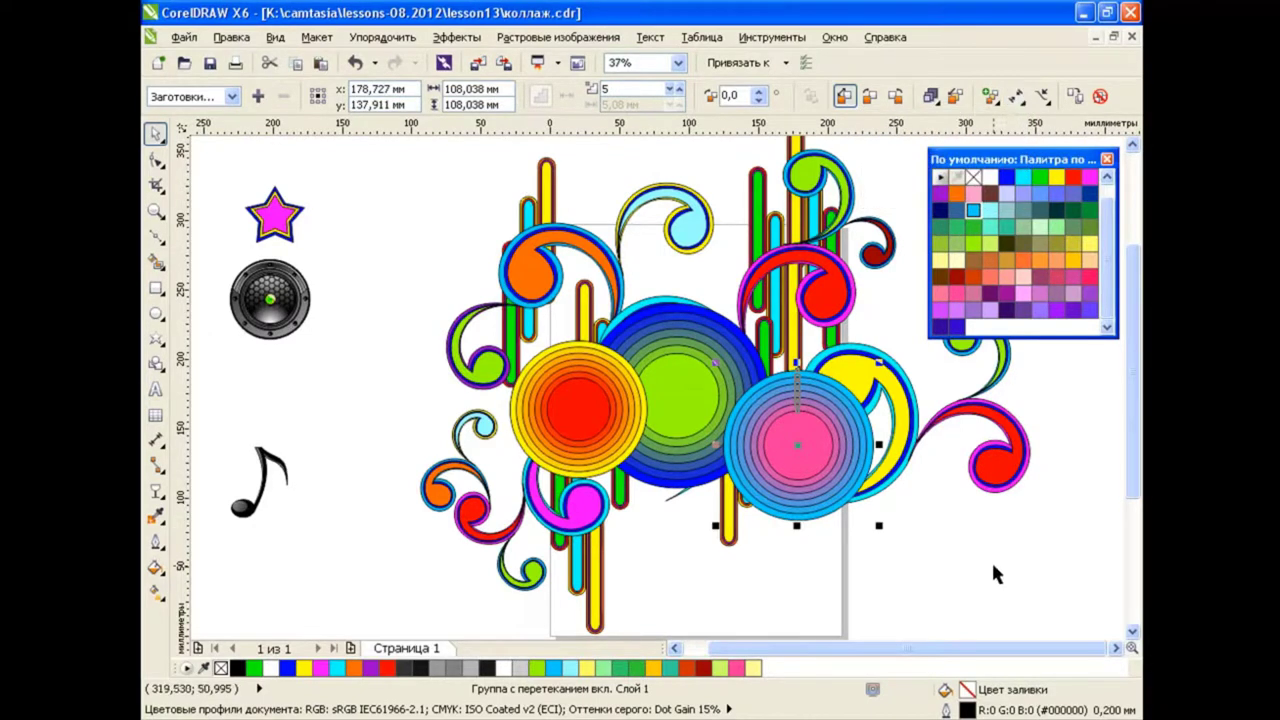
pyautogui.click(1010, 550)
# Add a 169 mm recoloured copy of the blue-green circle at lower left; enlarge the purple circle to 294 mm.
pyautogui.click(842, 440)
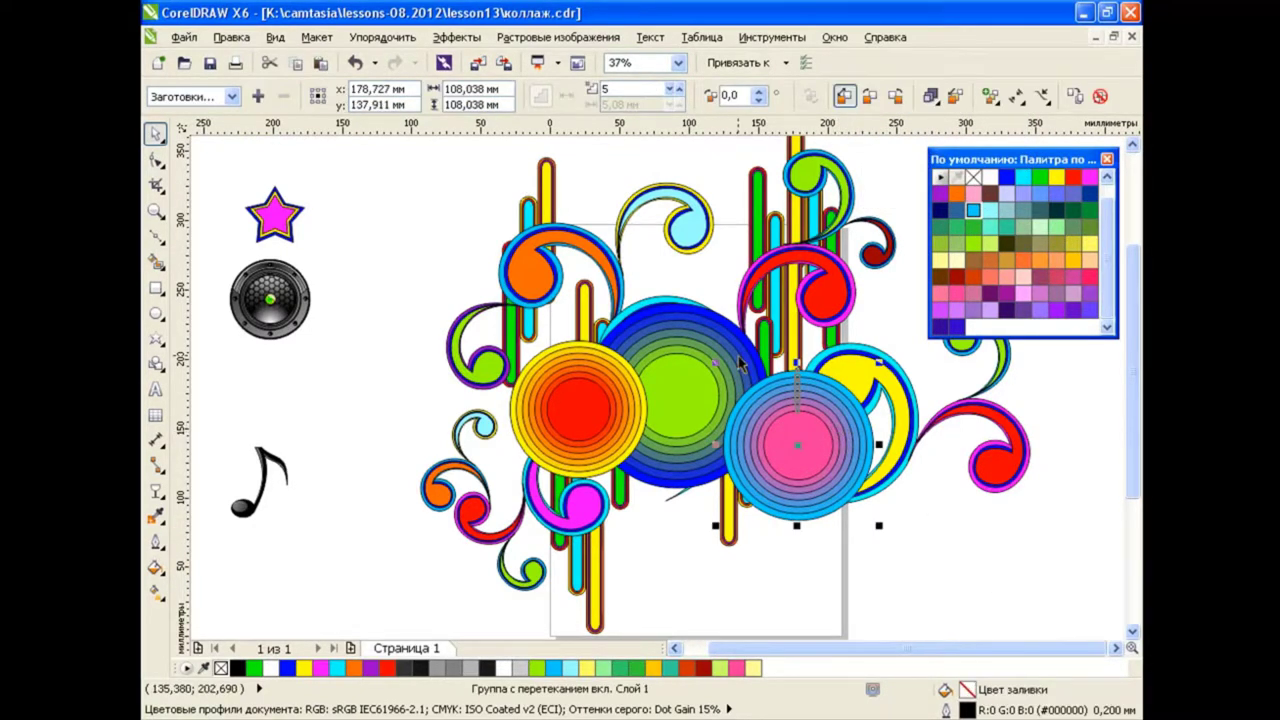
pyautogui.moveTo(730, 370); pyautogui.dragTo(666, 460)
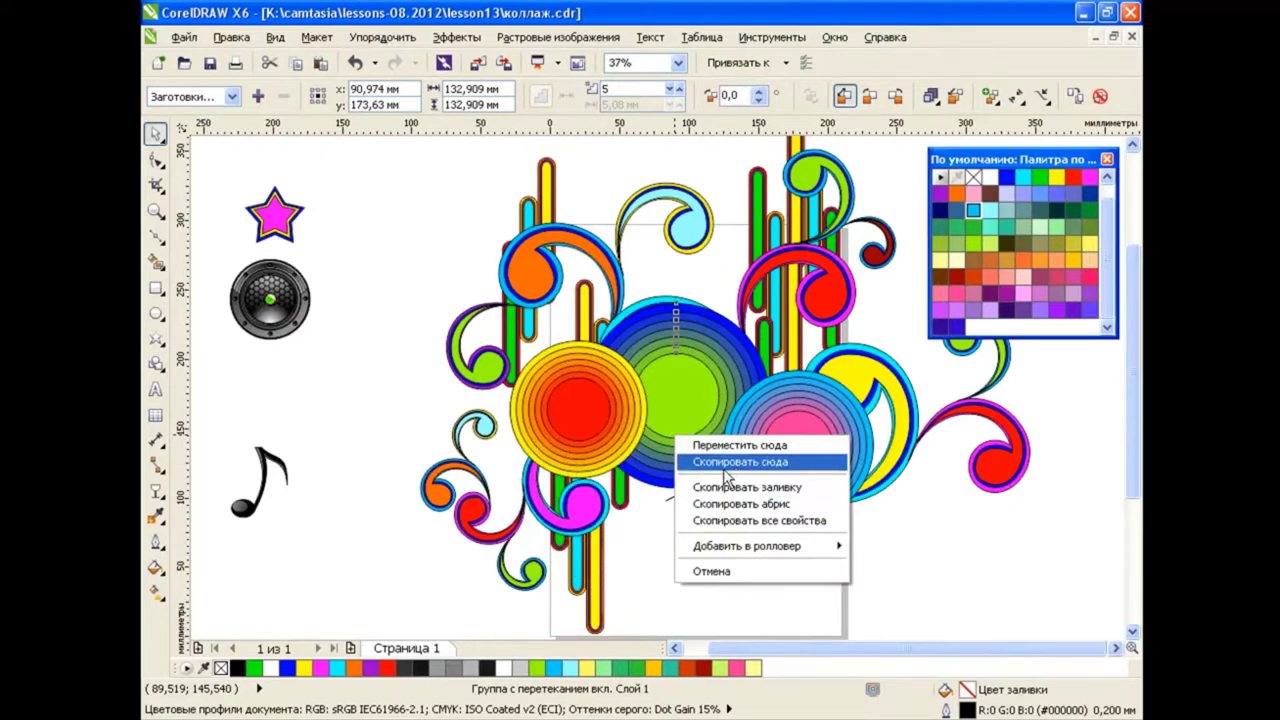
pyautogui.click(710, 458)
pyautogui.moveTo(514, 580); pyautogui.dragTo(478, 578)
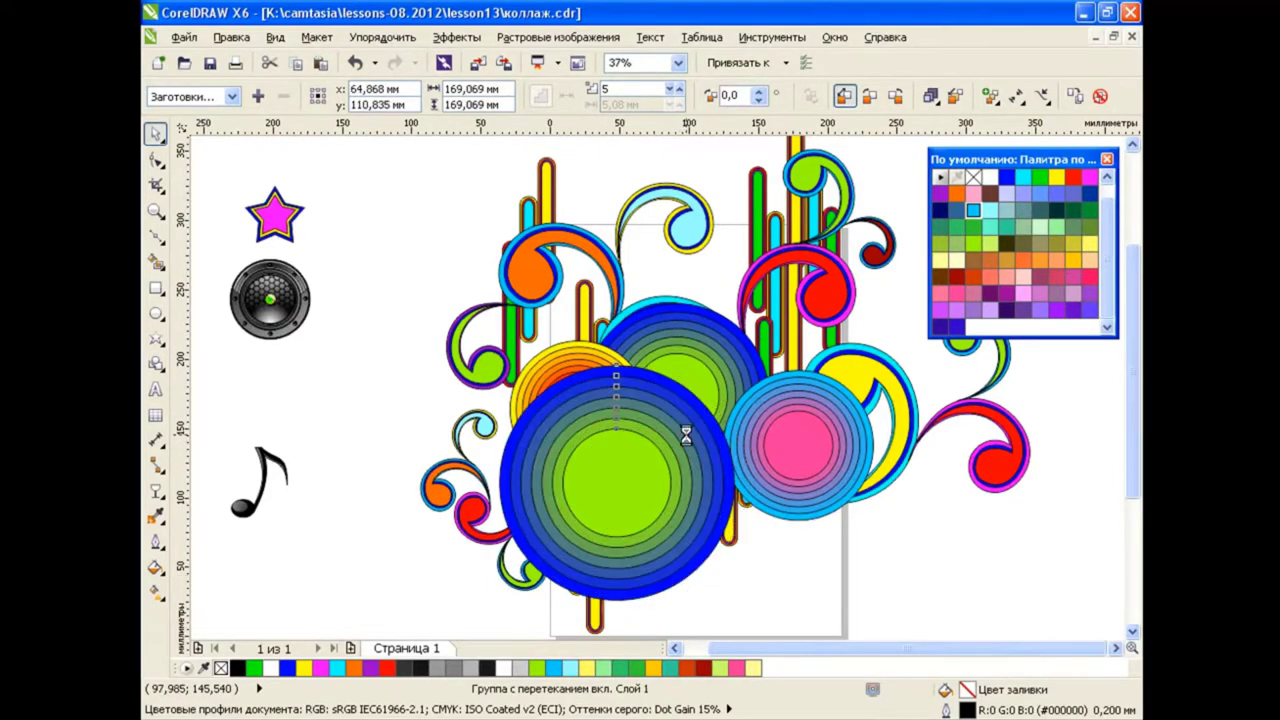
pyautogui.click(666, 488)
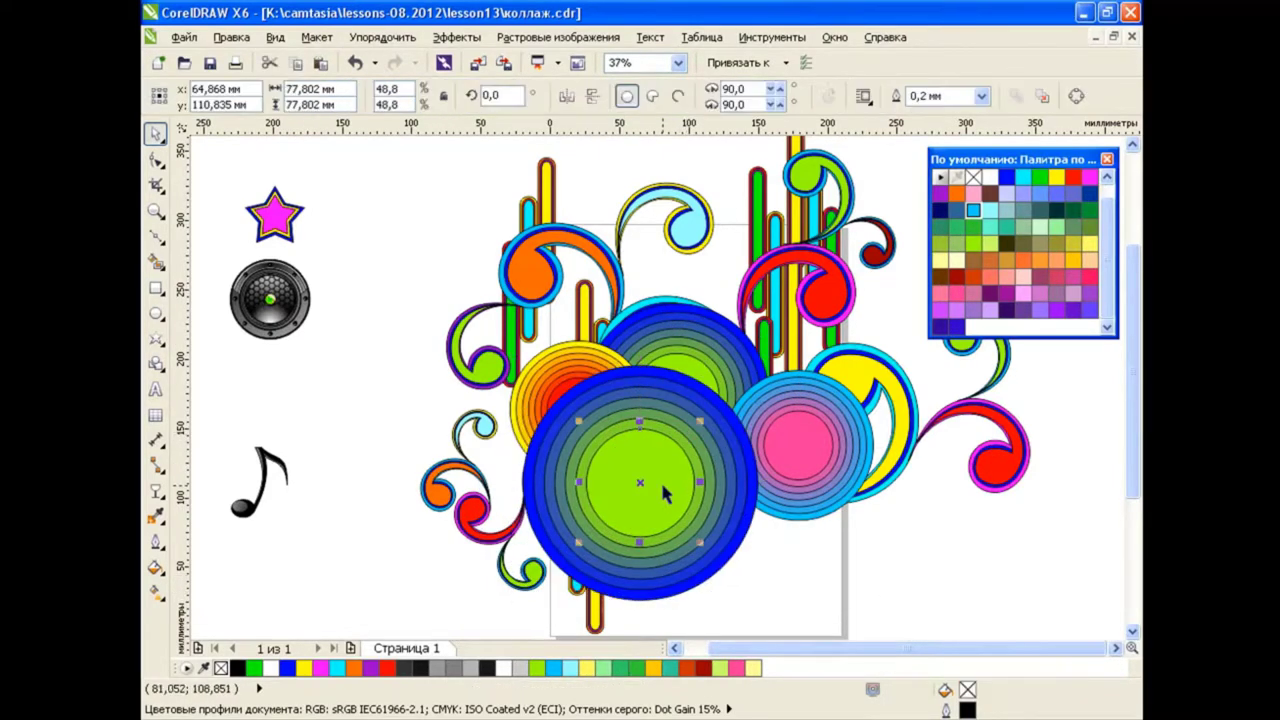
pyautogui.click(1088, 178)
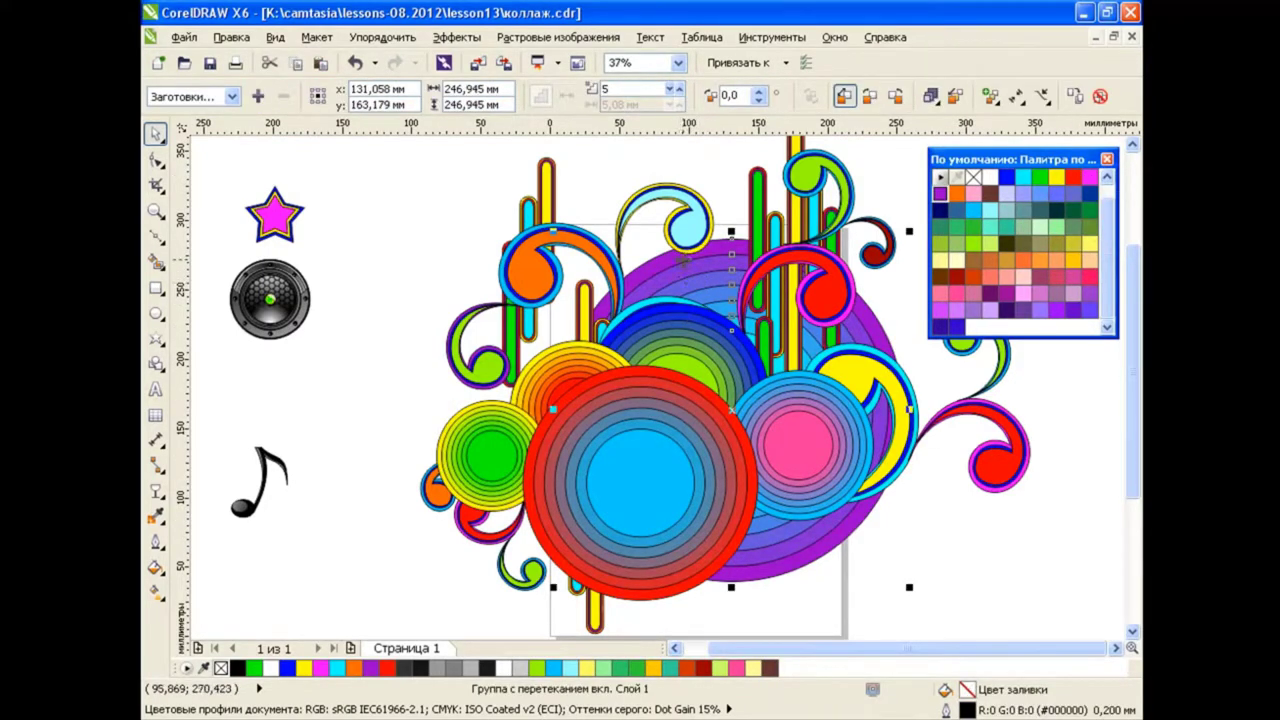
pyautogui.moveTo(553, 231); pyautogui.dragTo(492, 178)
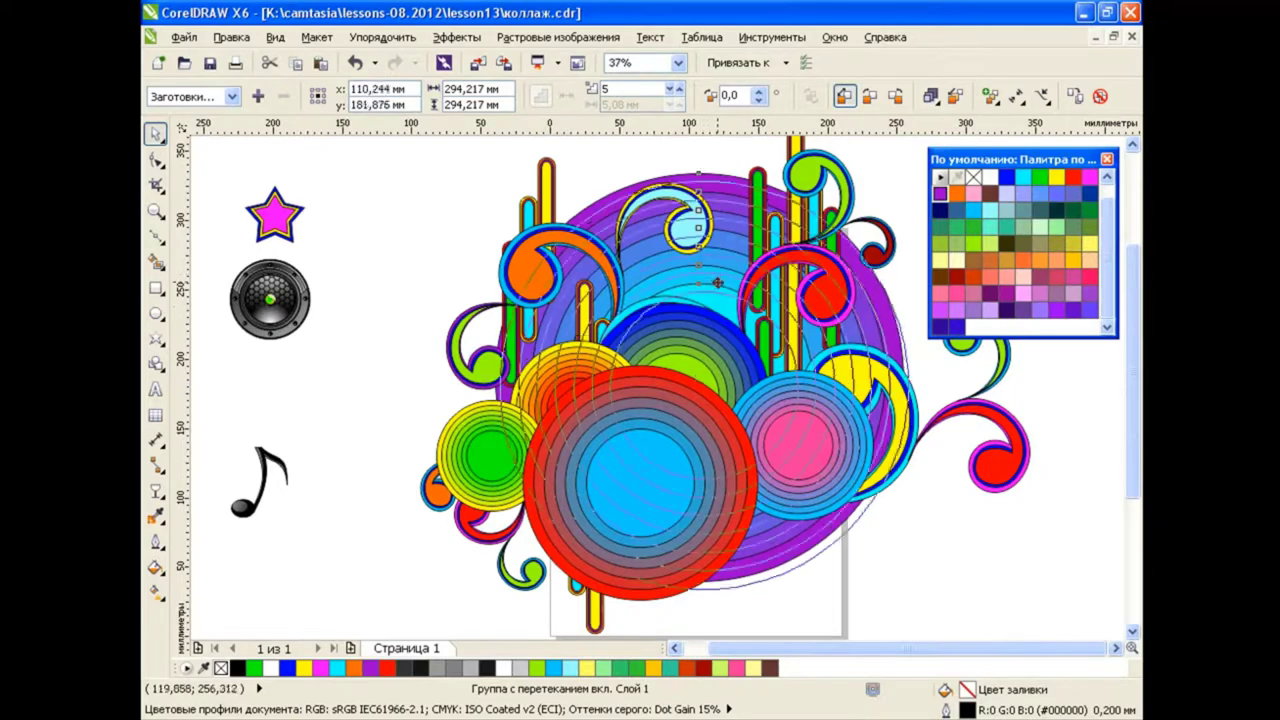
# Place a small pink circle copy at upper right and a 44 mm blue-green copy above the collage.
pyautogui.click(945, 548)
pyautogui.scroll(-2, 976, 531)
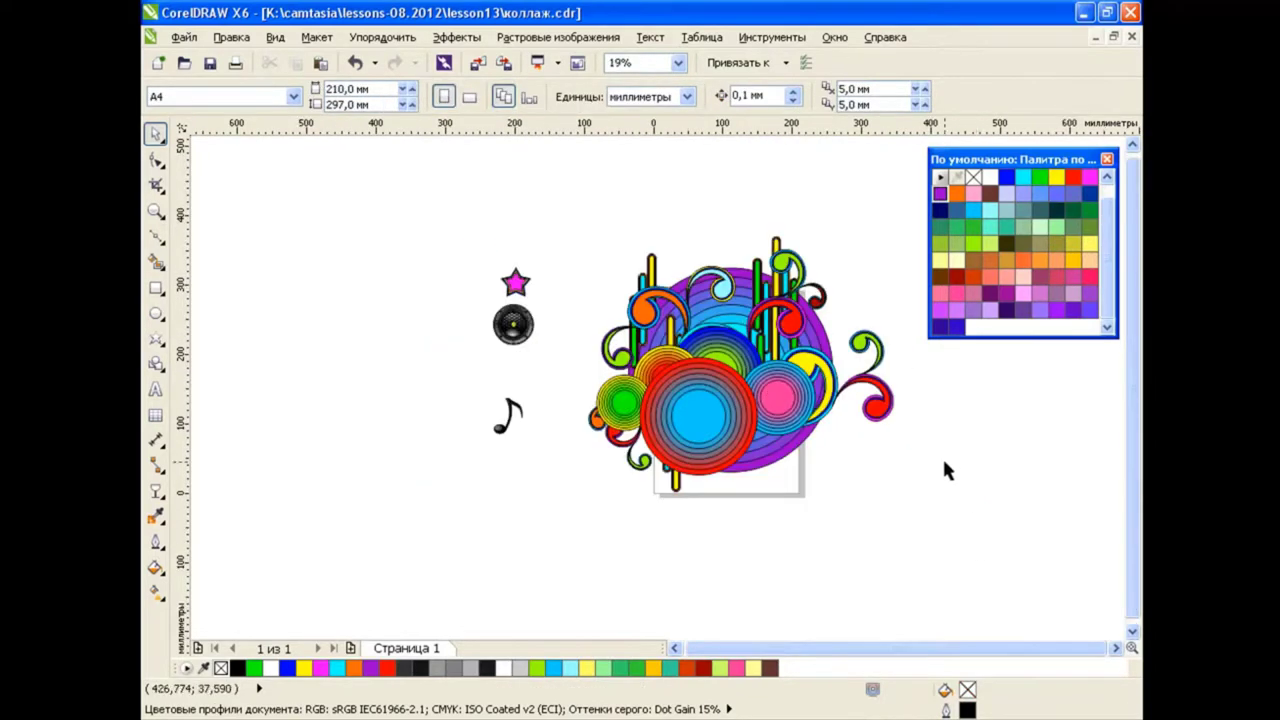
pyautogui.moveTo(810, 405); pyautogui.dragTo(857, 272)
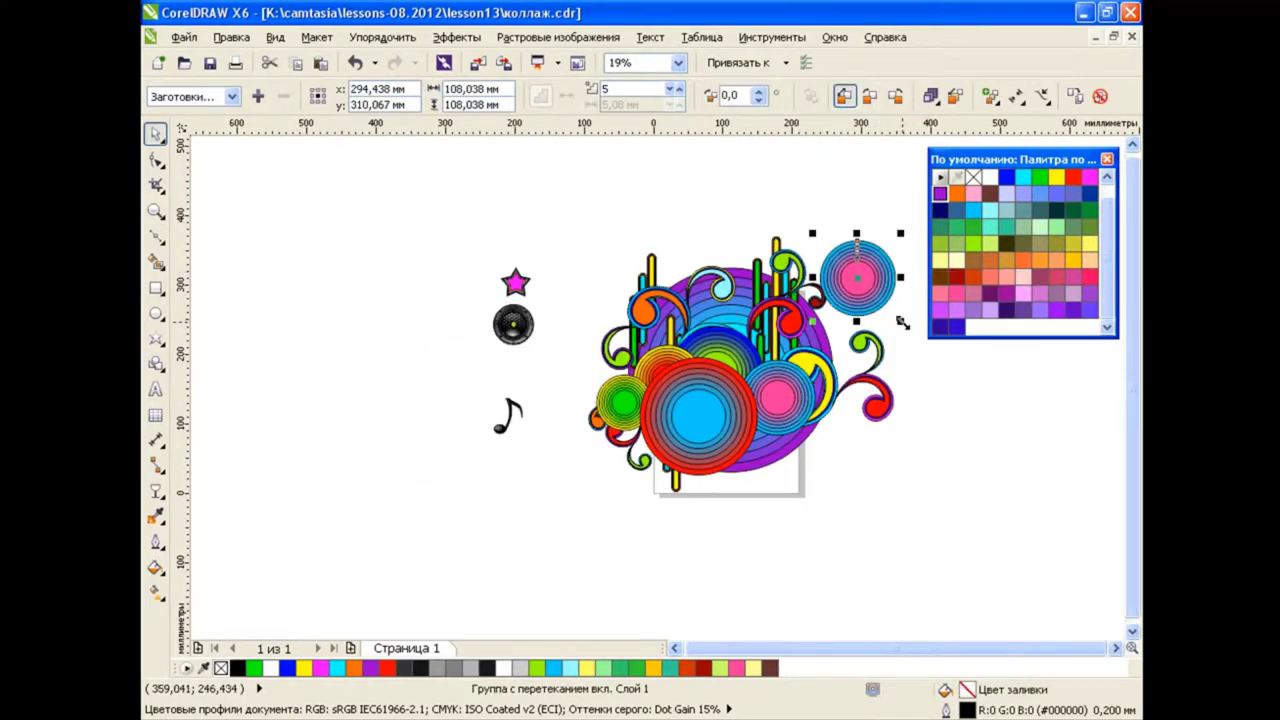
pyautogui.moveTo(894, 314)
pyautogui.mouseDown()
pyautogui.moveTo(836, 256)
pyautogui.moveTo(848, 278)
pyautogui.mouseUp()
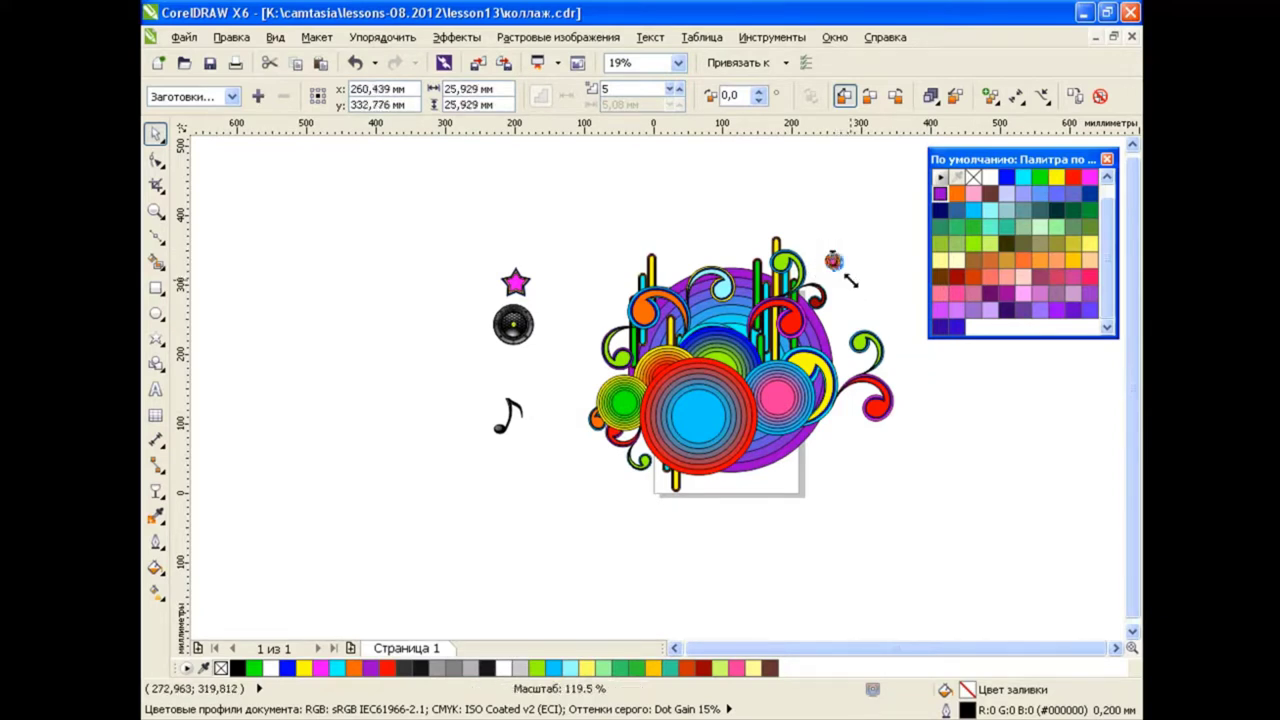
pyautogui.moveTo(720, 345); pyautogui.dragTo(677, 214)
pyautogui.click(720, 211)
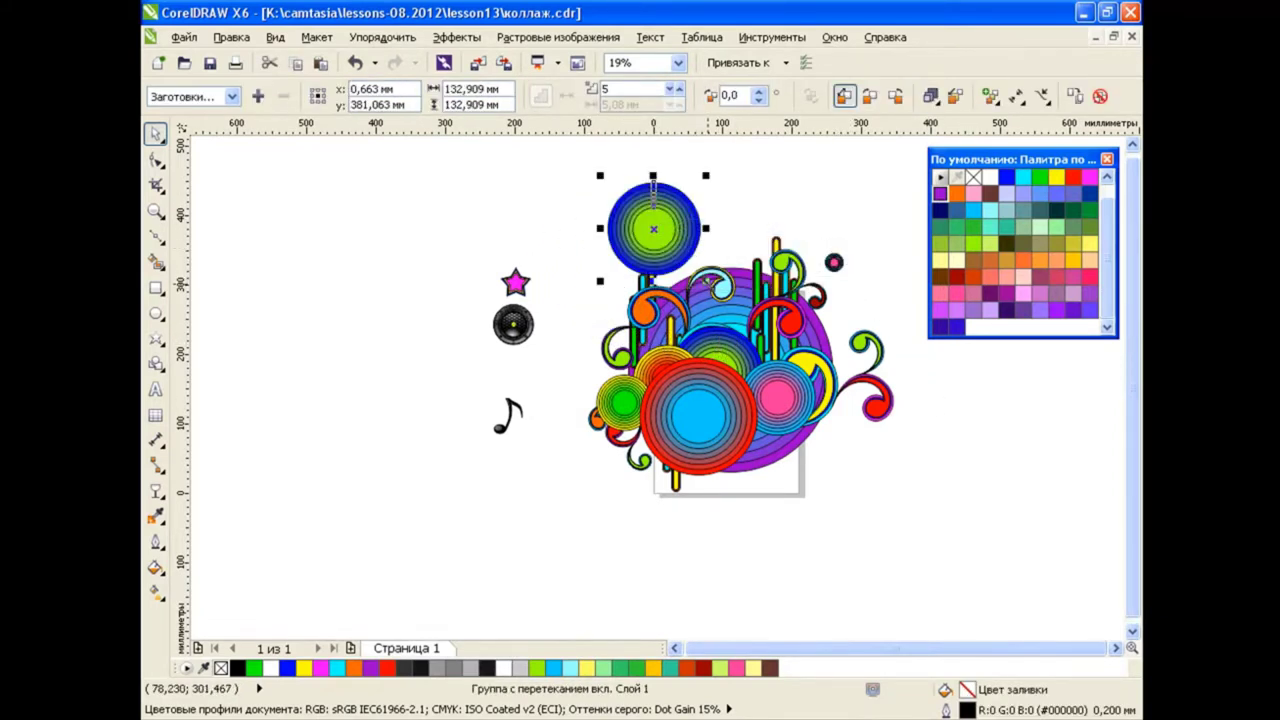
pyautogui.moveTo(704, 284); pyautogui.dragTo(673, 222)
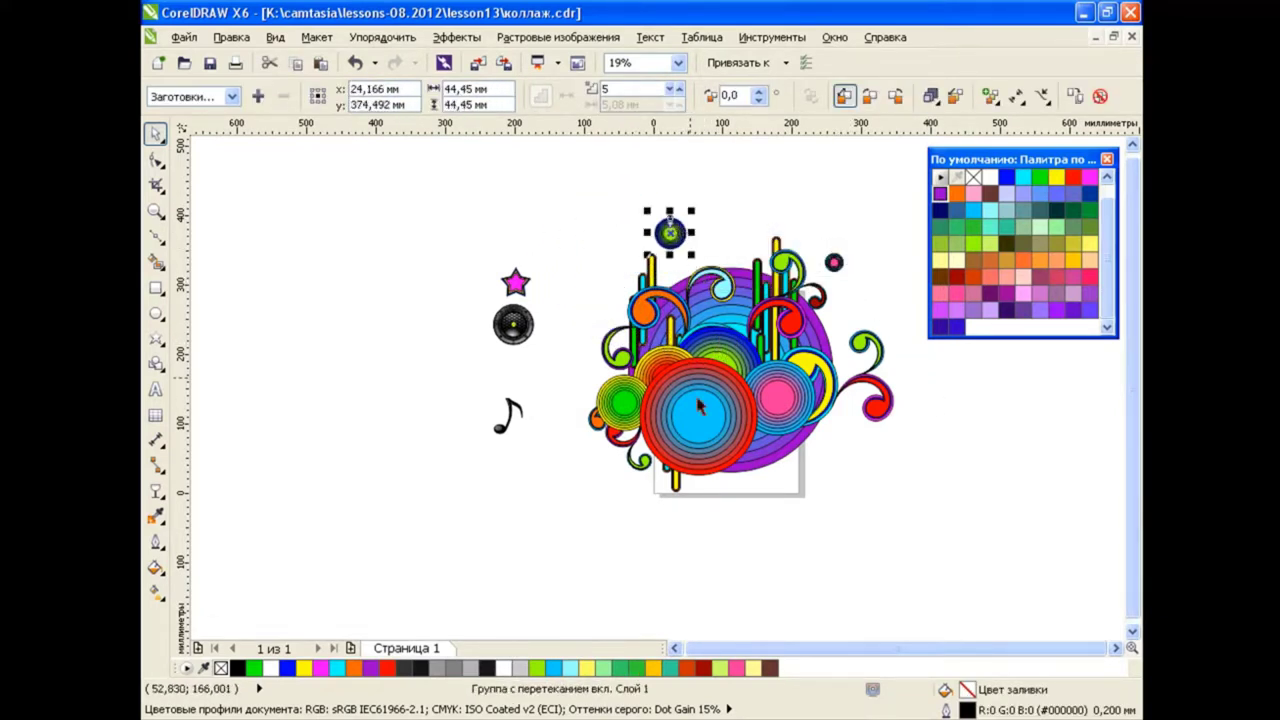
# Add a 63 mm red-blue circle copy at upper left, plus copies of the green and green-yellow circles upward.
pyautogui.moveTo(698, 405)
pyautogui.mouseDown()
pyautogui.moveTo(540, 472)
pyautogui.moveTo(630, 277)
pyautogui.mouseUp()
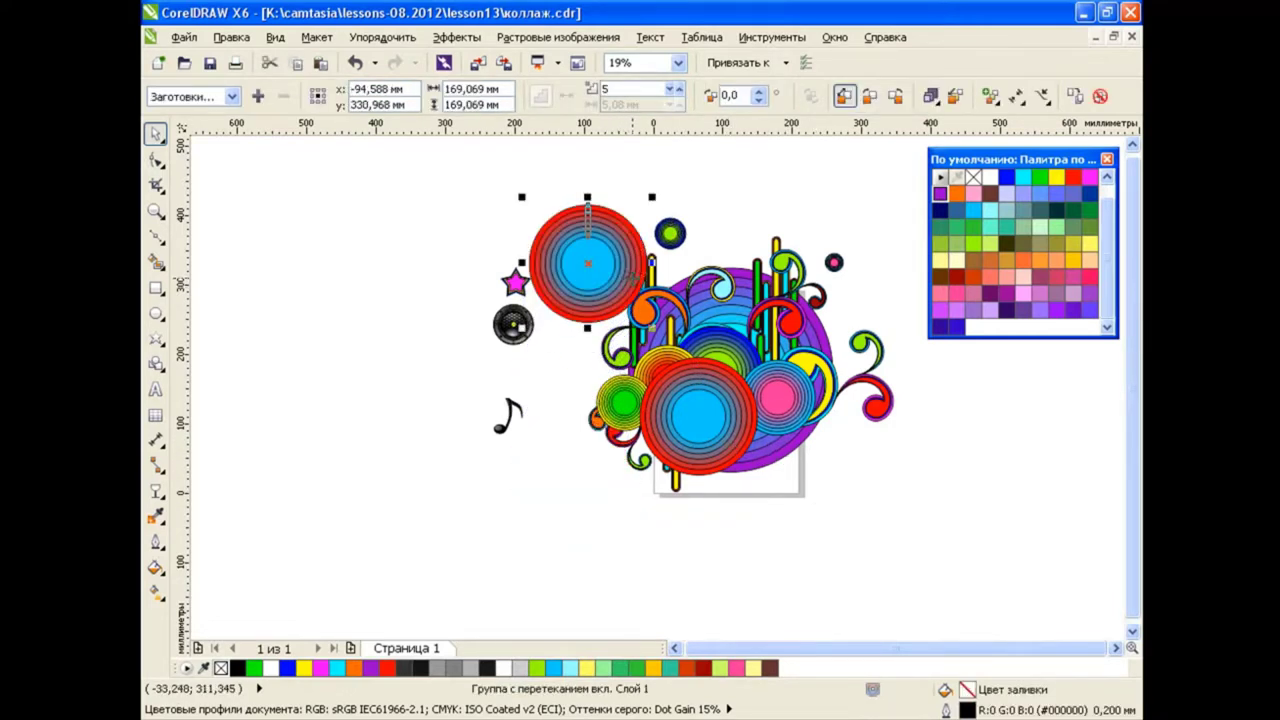
pyautogui.moveTo(652, 327)
pyautogui.mouseDown()
pyautogui.moveTo(570, 245)
pyautogui.moveTo(605, 300)
pyautogui.mouseUp()
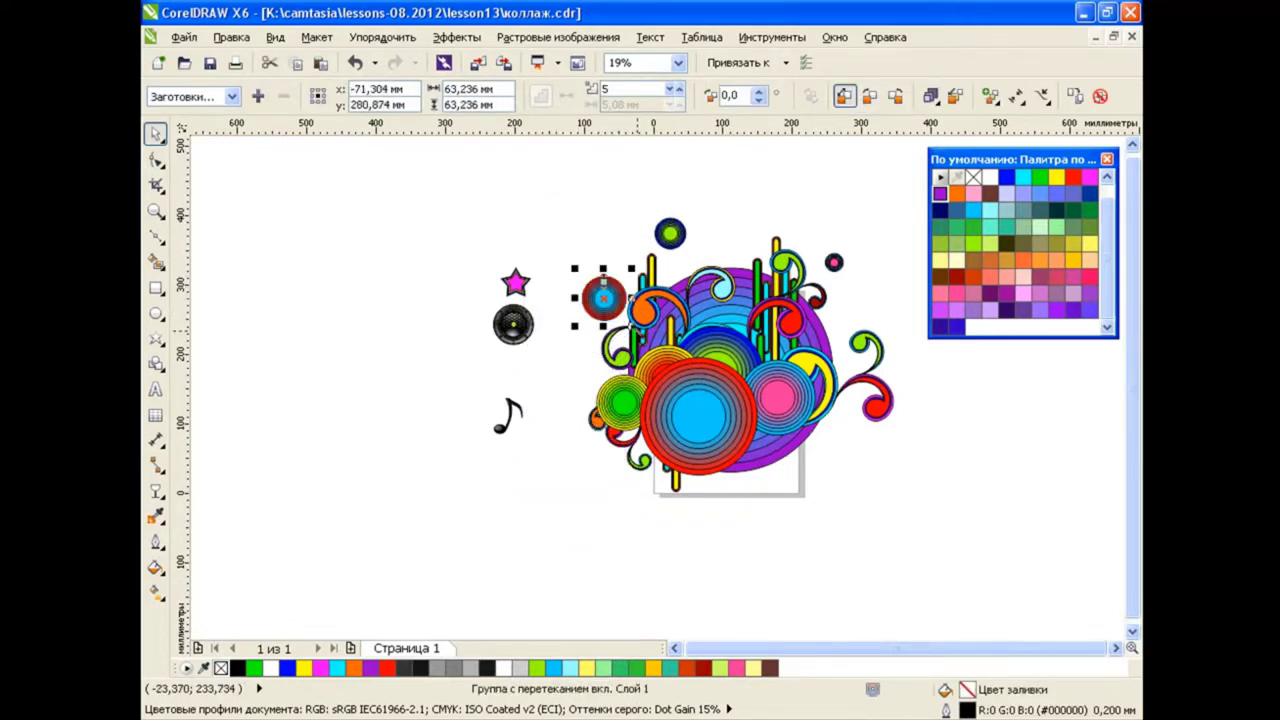
pyautogui.click(555, 403)
pyautogui.click(638, 402)
pyautogui.moveTo(638, 402); pyautogui.dragTo(747, 198)
pyautogui.click(775, 224)
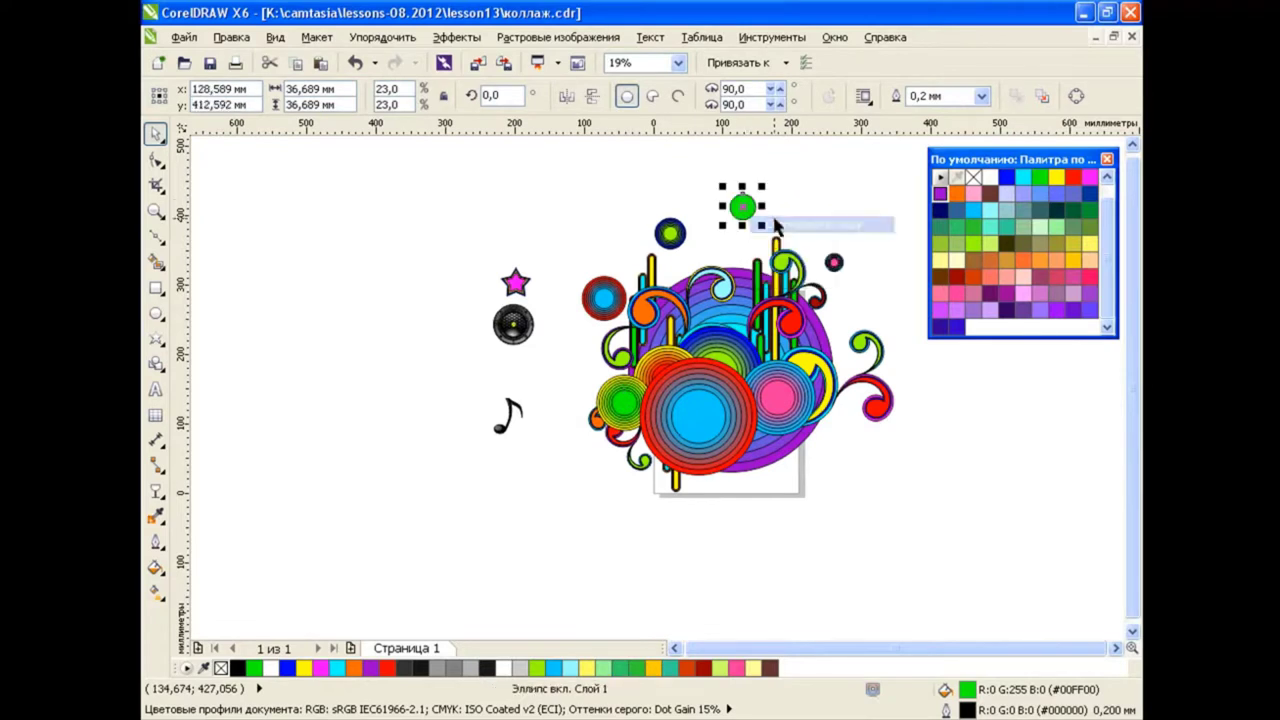
pyautogui.click(638, 402)
pyautogui.moveTo(638, 402)
pyautogui.mouseDown()
pyautogui.moveTo(774, 214)
pyautogui.moveTo(741, 178)
pyautogui.mouseUp()
pyautogui.click(780, 212)
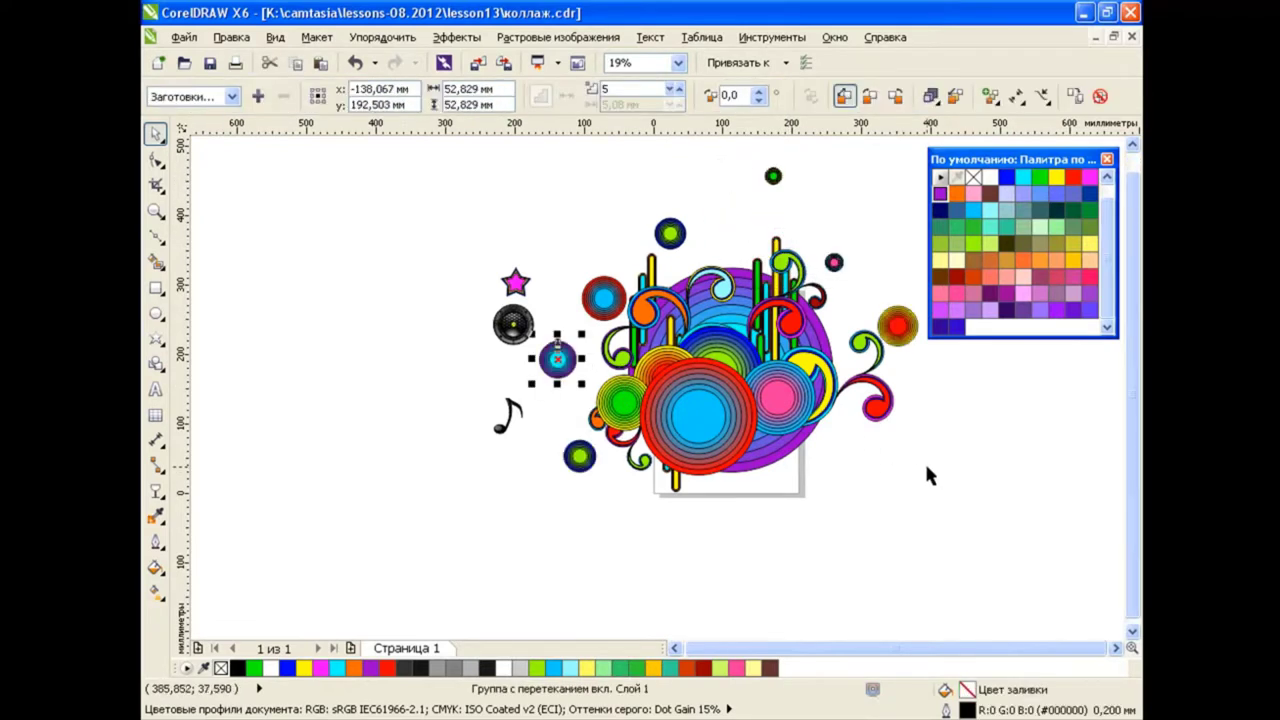
# View the whole collage and select the right red circle's inner control ellipse.
pyautogui.click(1115, 648)
pyautogui.click(843, 467)
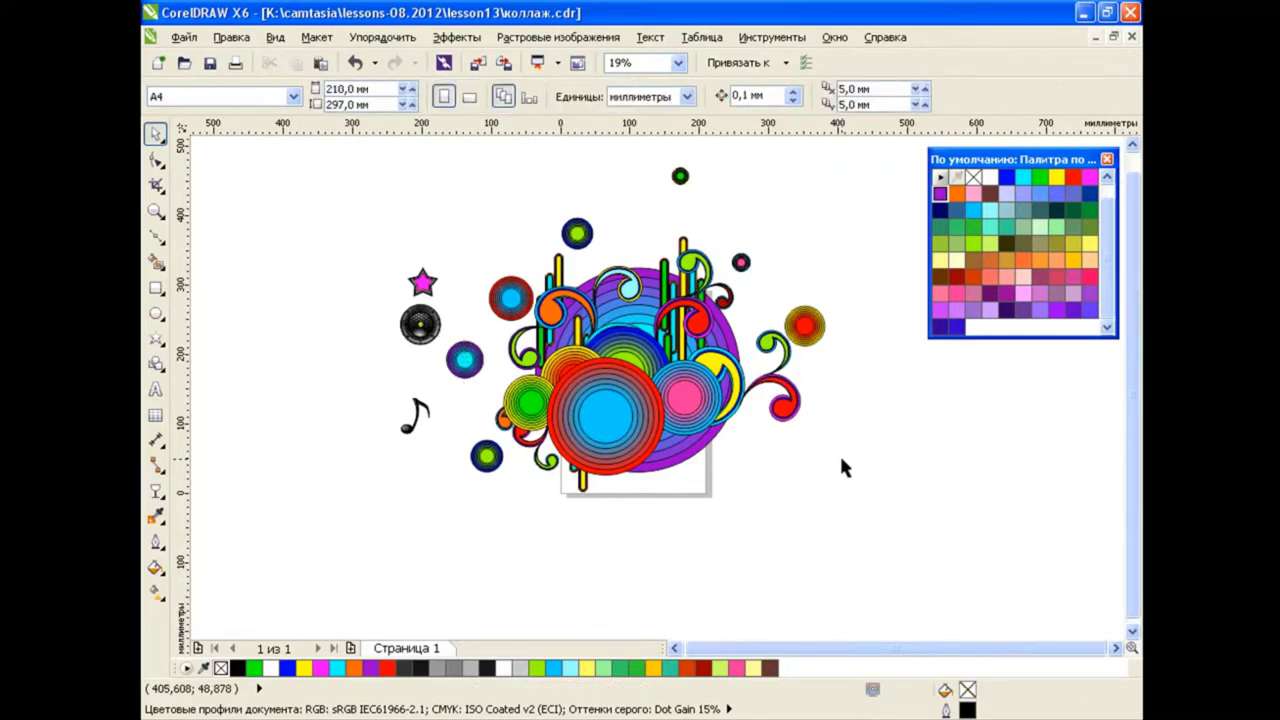
pyautogui.click(817, 314)
pyautogui.click(815, 322)
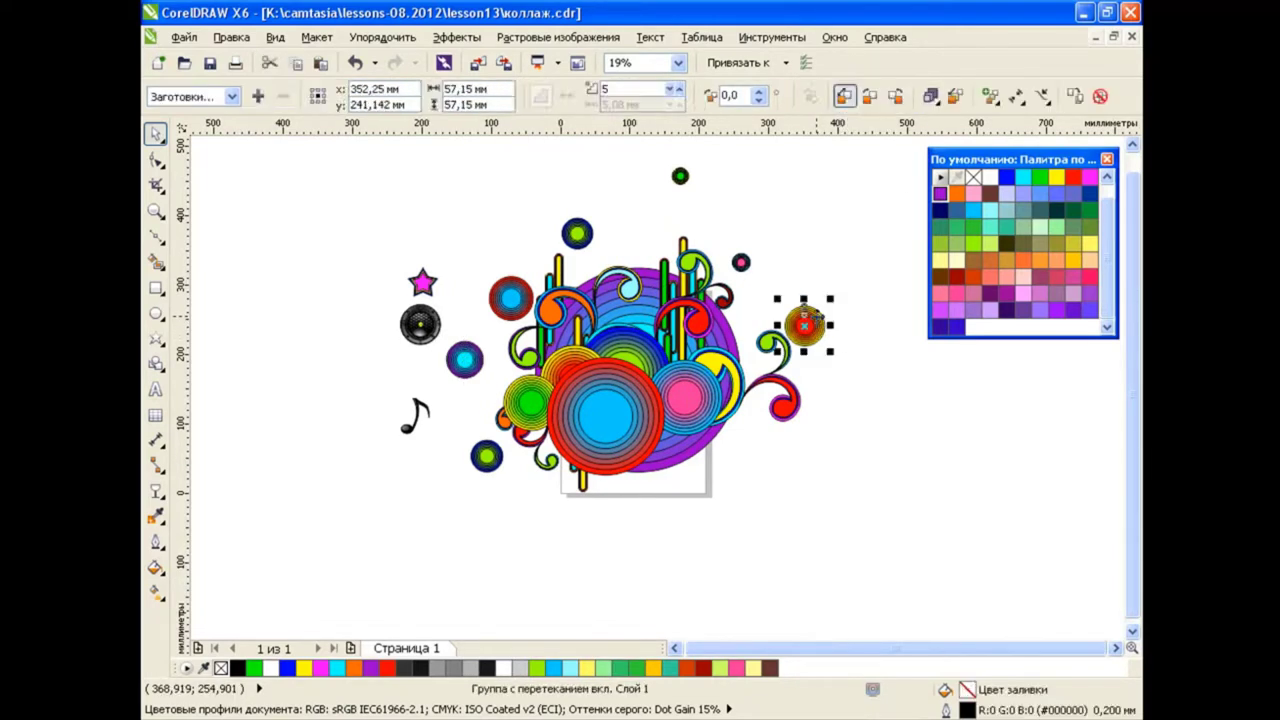
pyautogui.keyDown('shift'); pyautogui.click(742, 262); pyautogui.keyUp('shift')
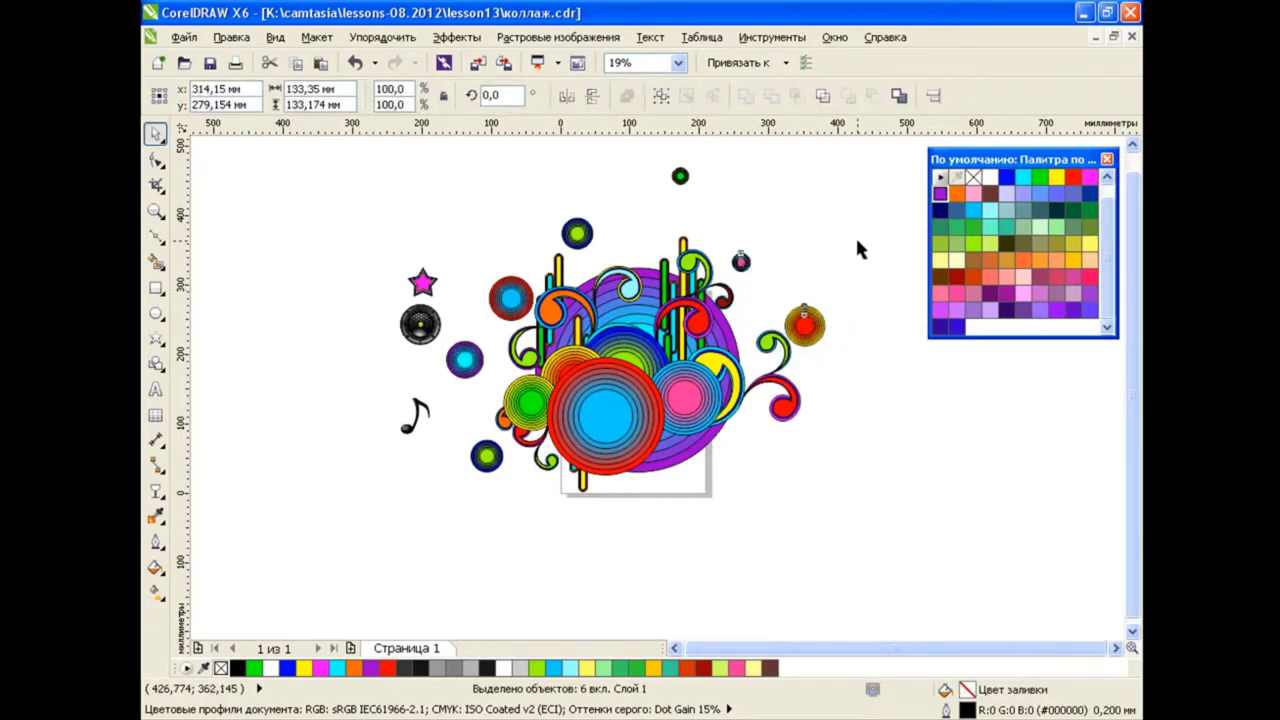
pyautogui.click(857, 248)
pyautogui.scroll(4, 822, 332)
pyautogui.click(820, 300)
pyautogui.press('Escape')
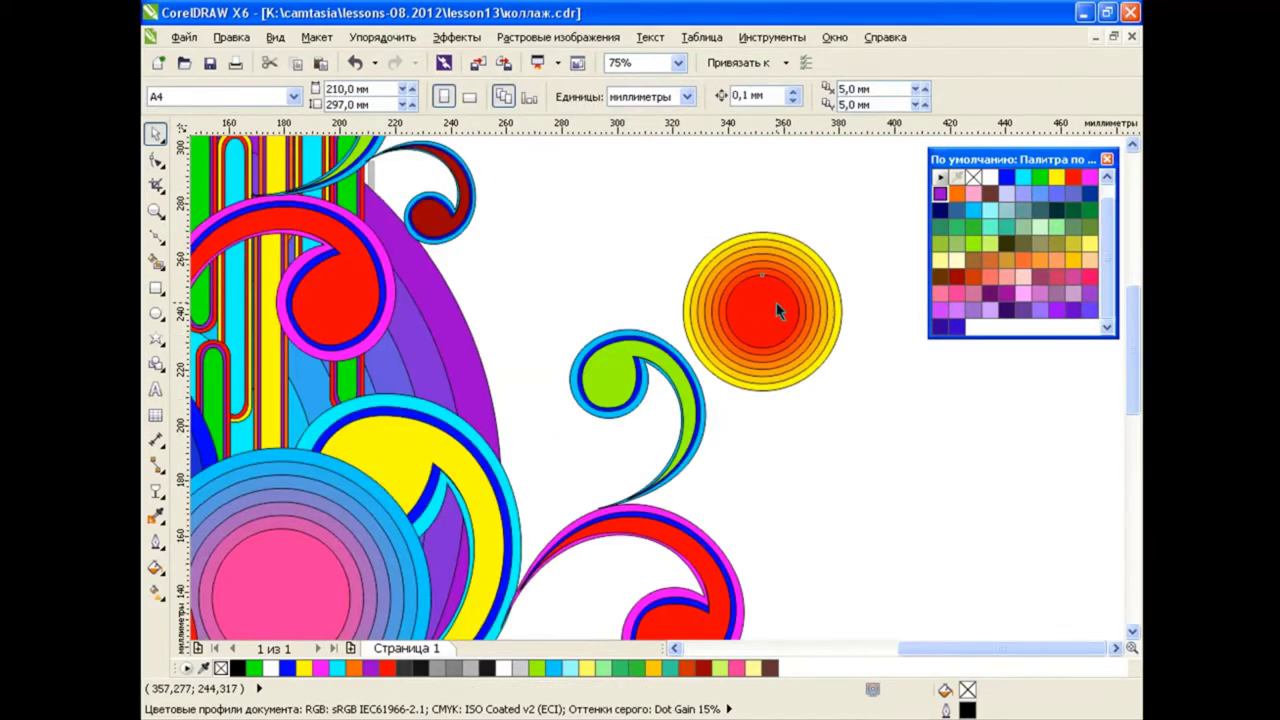
pyautogui.keyDown('ctrl'); pyautogui.click(742, 295); pyautogui.keyUp('ctrl')
pyautogui.scroll(-2, 981, 392)
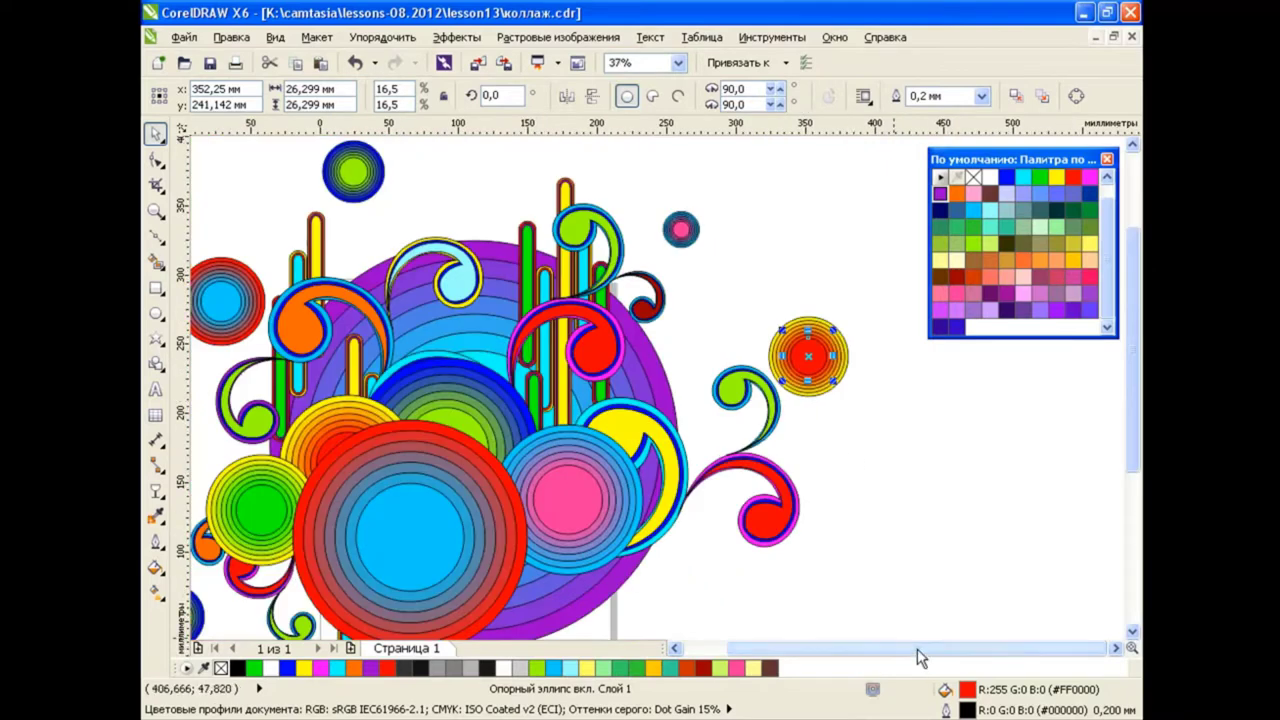
pyautogui.scroll(-1, 900, 440)
pyautogui.scroll(-1, 833, 482)
pyautogui.click(1116, 648)
# In the Object Manager, select the twelve small ellipses and group them, undoing an accidental delete.
pyautogui.click(835, 37)
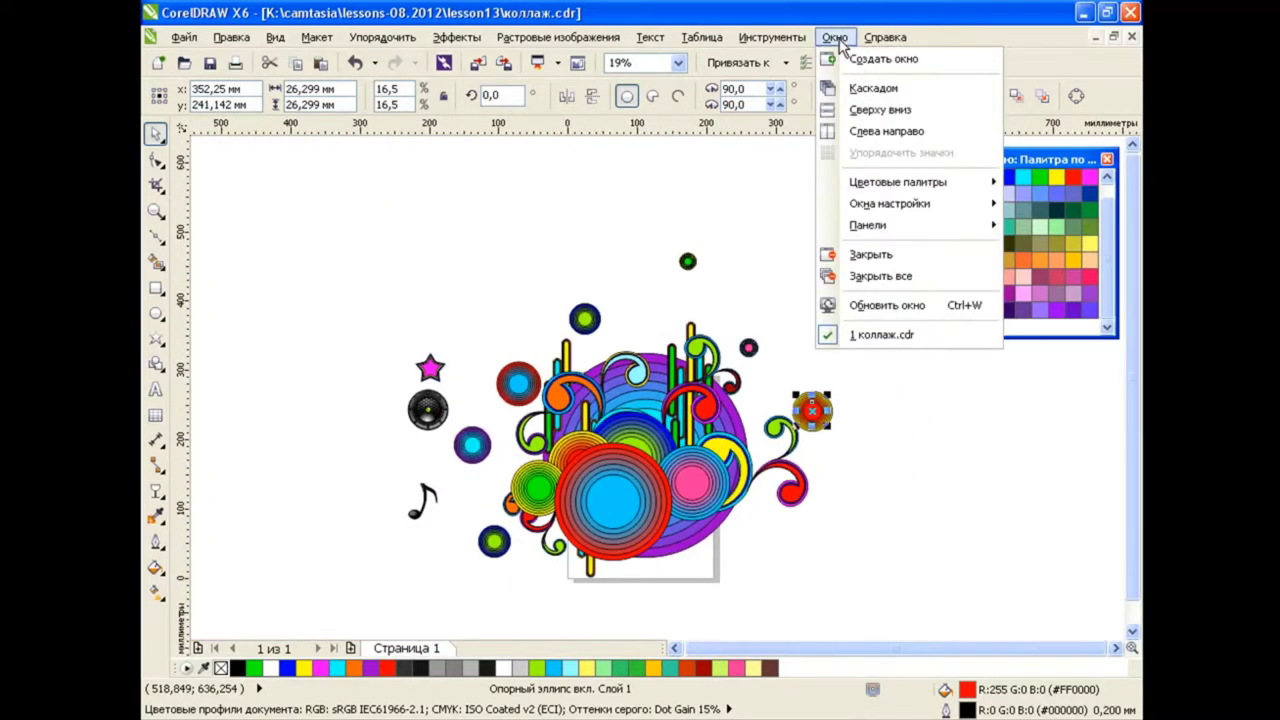
pyautogui.moveTo(889, 203)
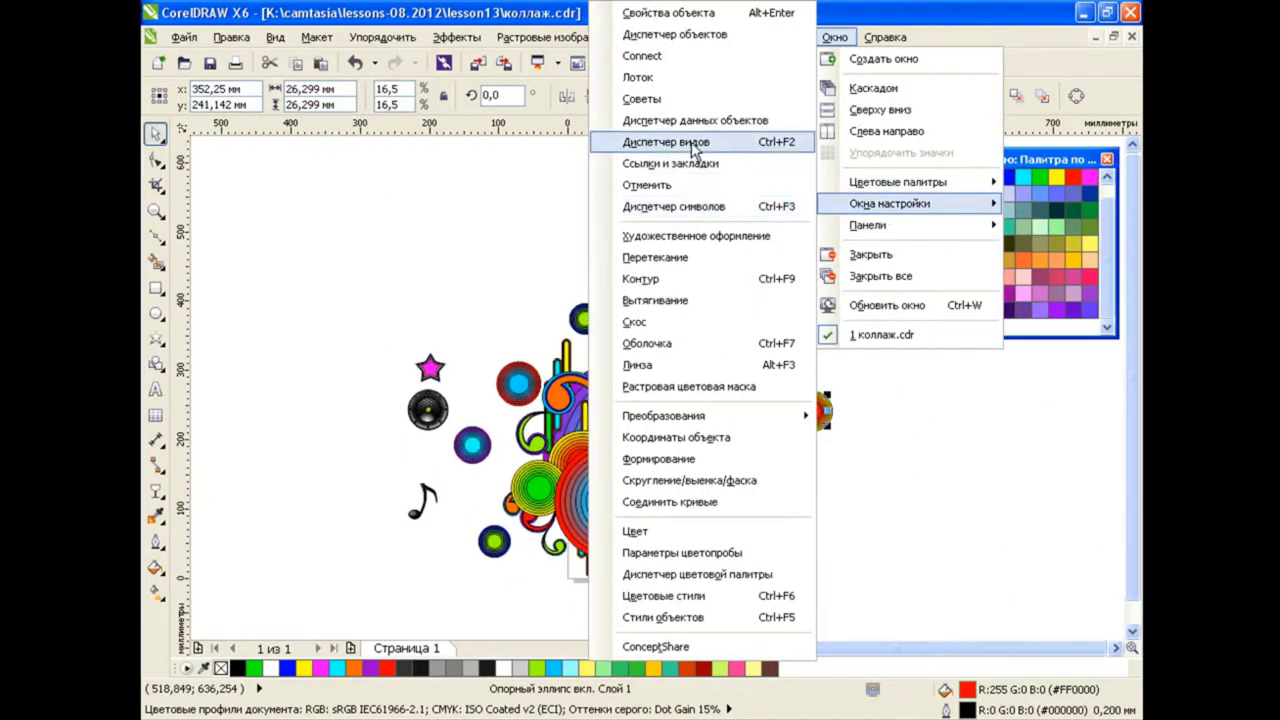
pyautogui.click(710, 35)
pyautogui.moveTo(1000, 159); pyautogui.dragTo(694, 158)
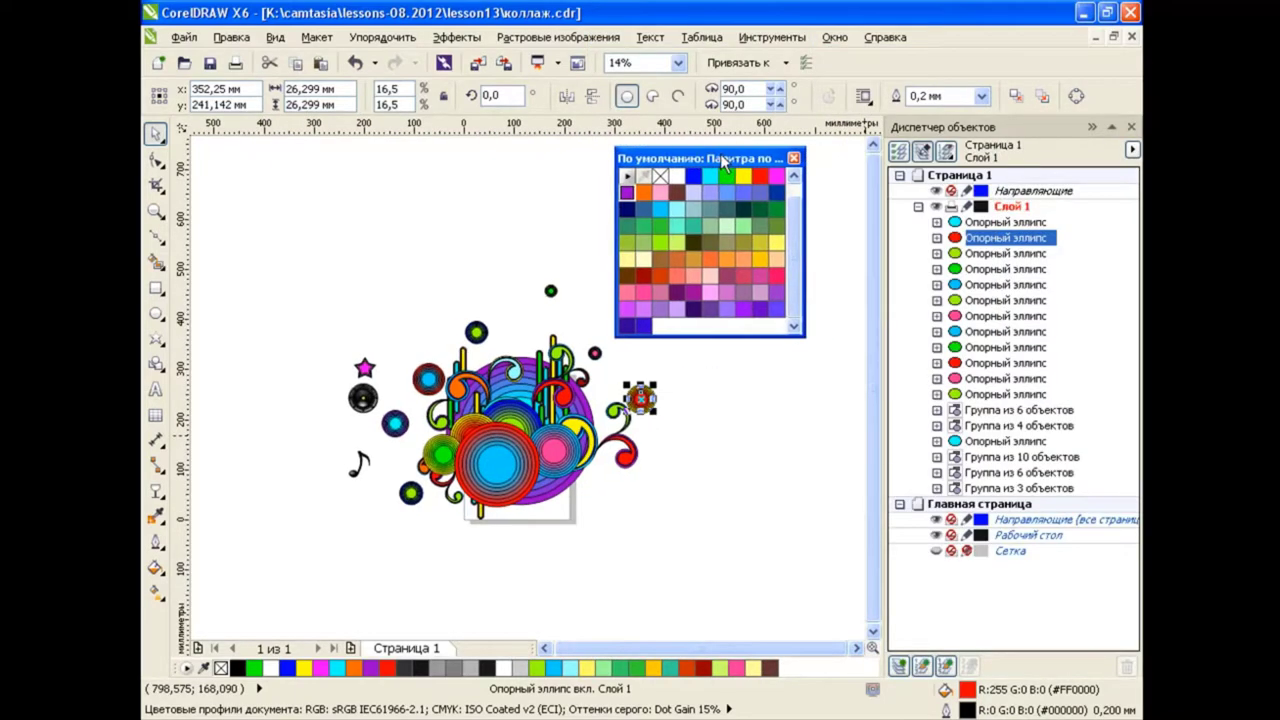
pyautogui.click(1005, 222)
pyautogui.keyDown('shift'); pyautogui.click(1000, 395); pyautogui.keyUp('shift')
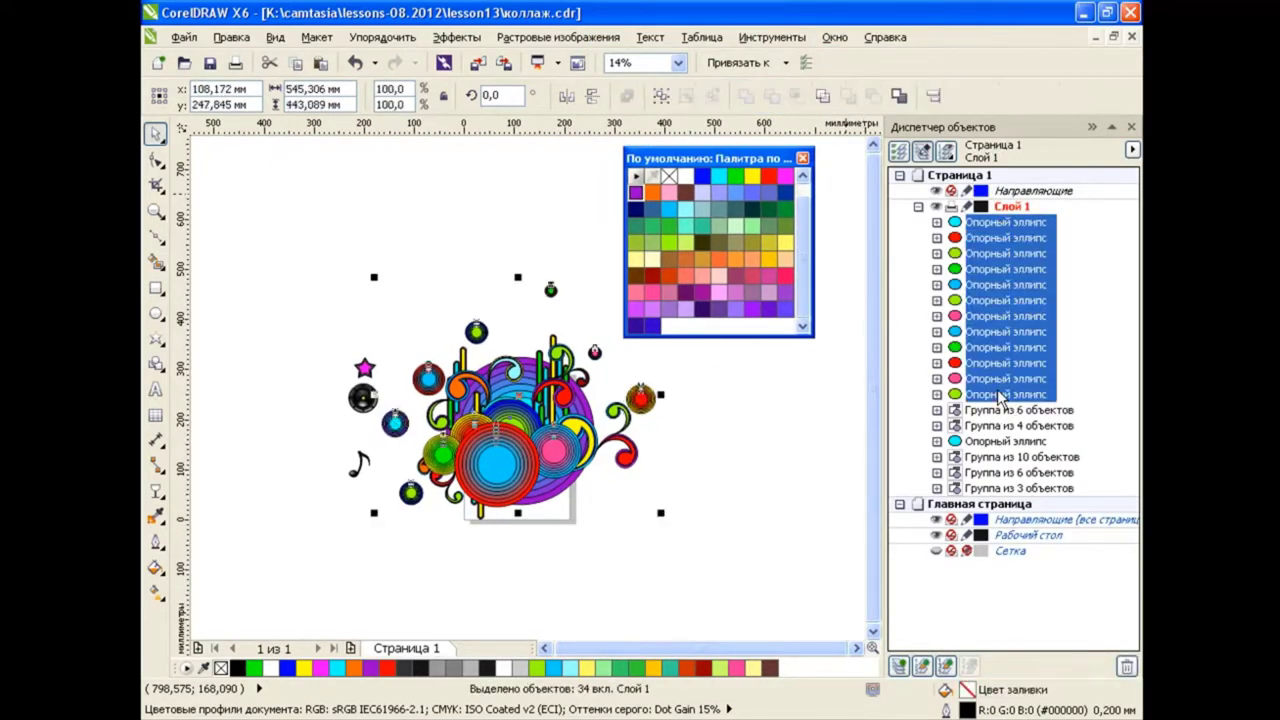
pyautogui.click(662, 96)
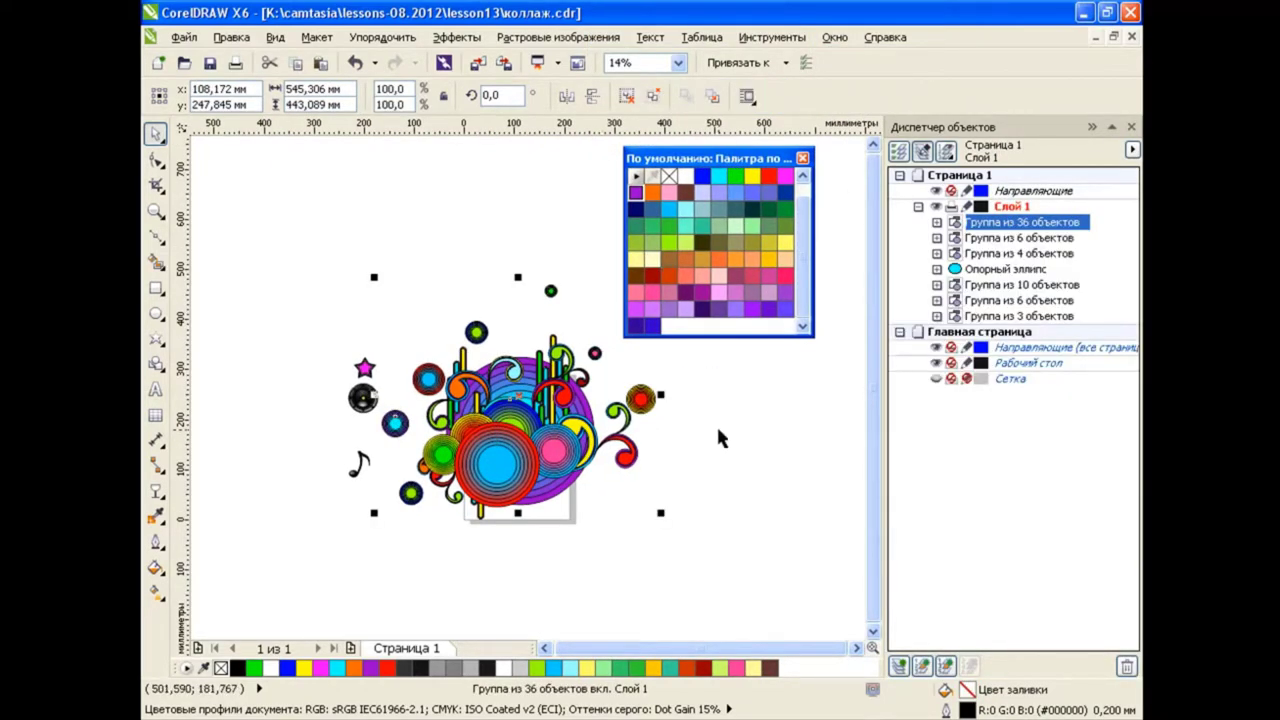
pyautogui.press('Delete')
pyautogui.click(357, 62)
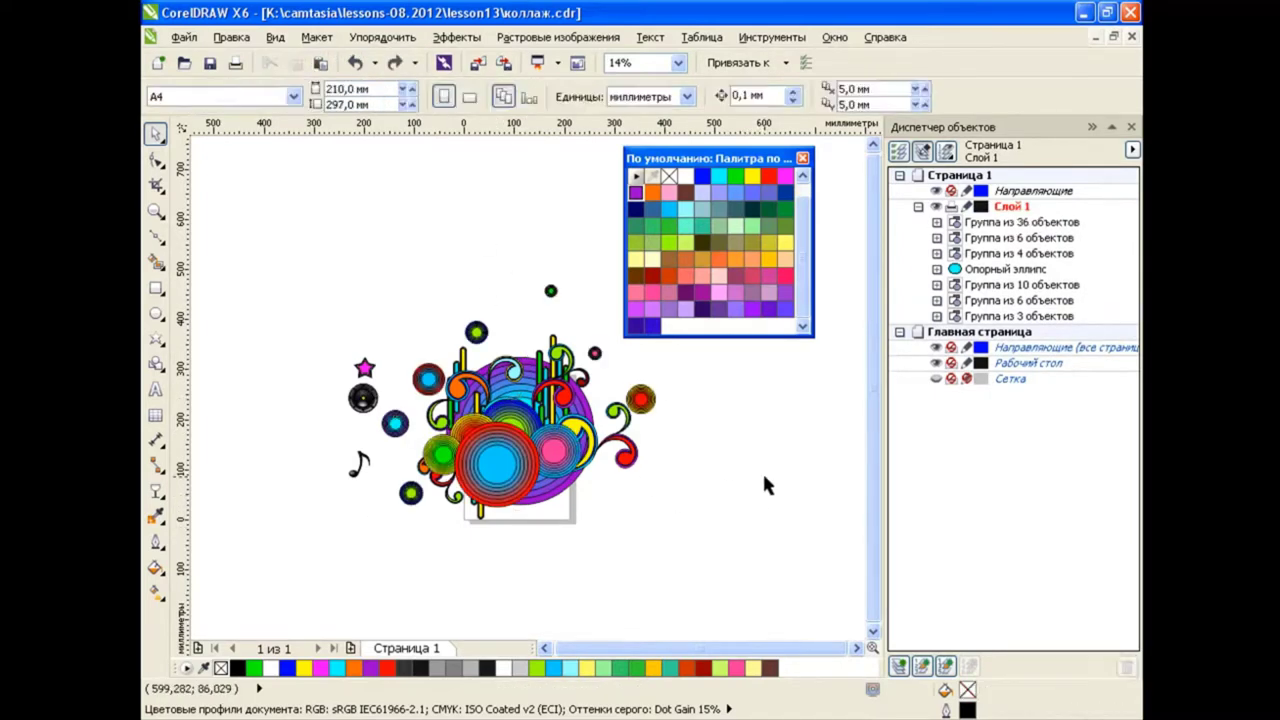
pyautogui.click(1131, 128)
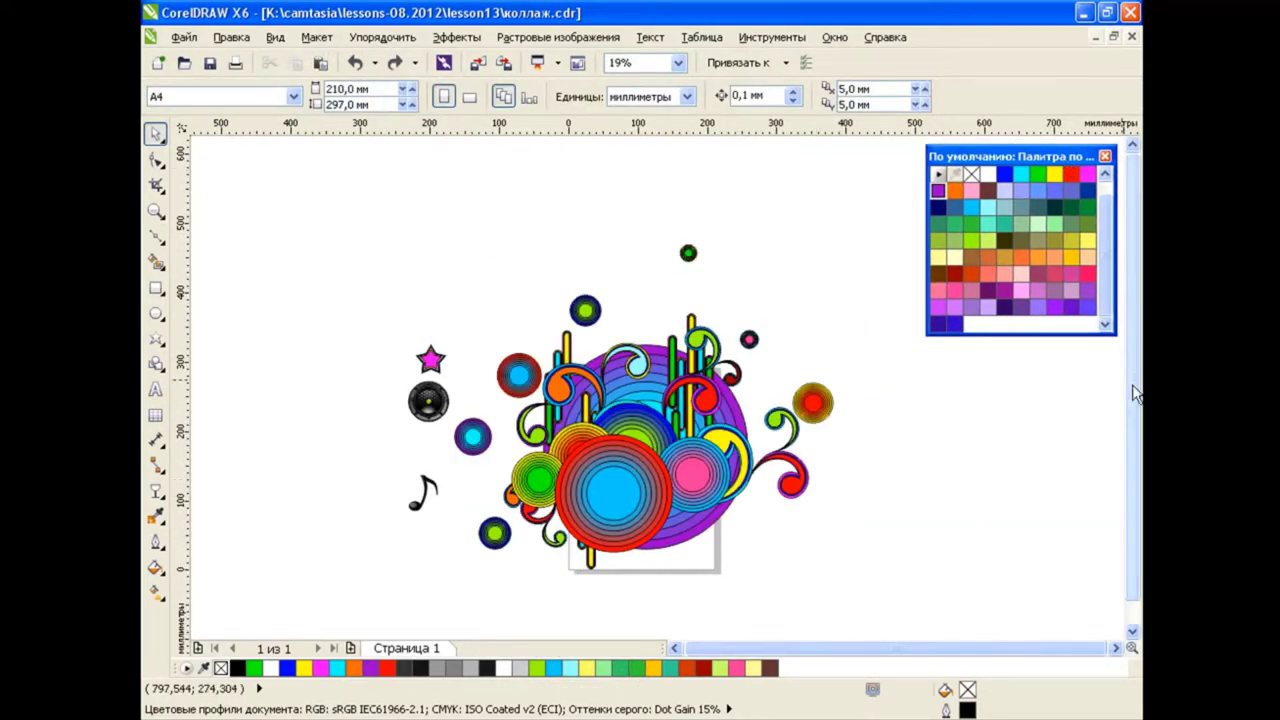
# Enlarge the pink star onto the collage, resize a copy to about 137%, and send it behind the circles.
pyautogui.click(1133, 636)
pyautogui.click(430, 308)
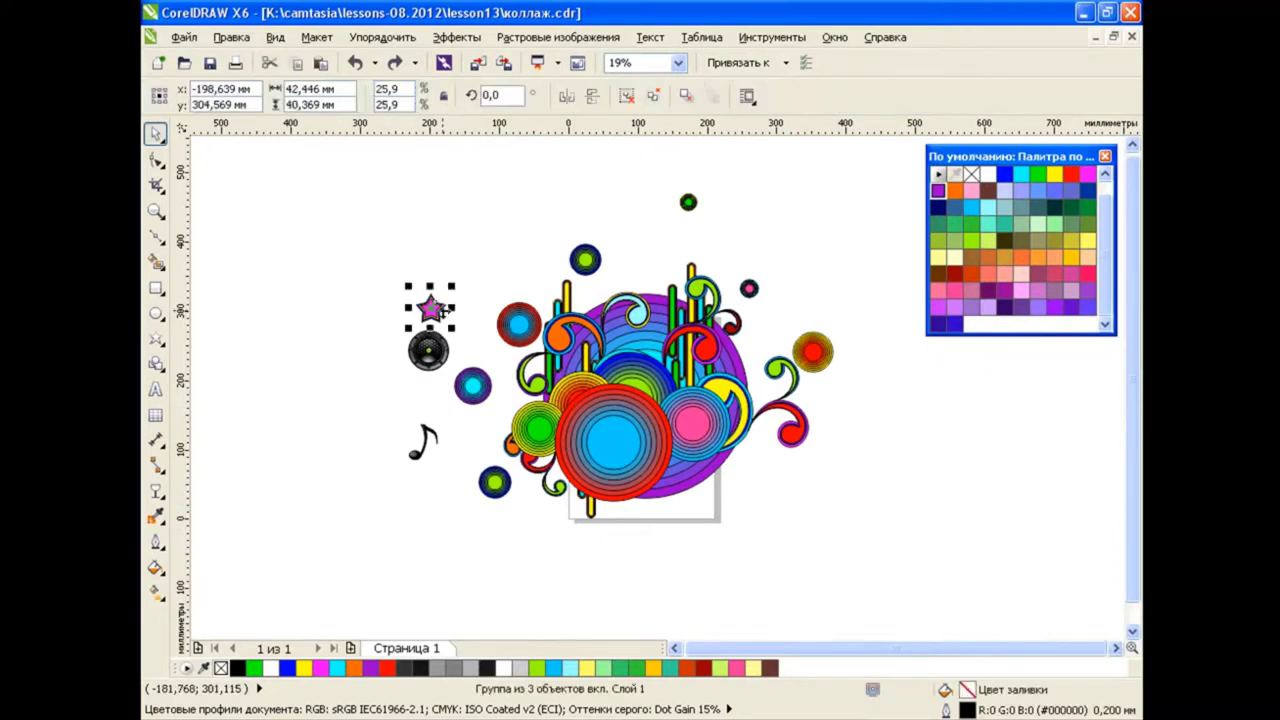
pyautogui.moveTo(446, 294)
pyautogui.mouseDown()
pyautogui.moveTo(477, 246)
pyautogui.moveTo(543, 199)
pyautogui.mouseUp()
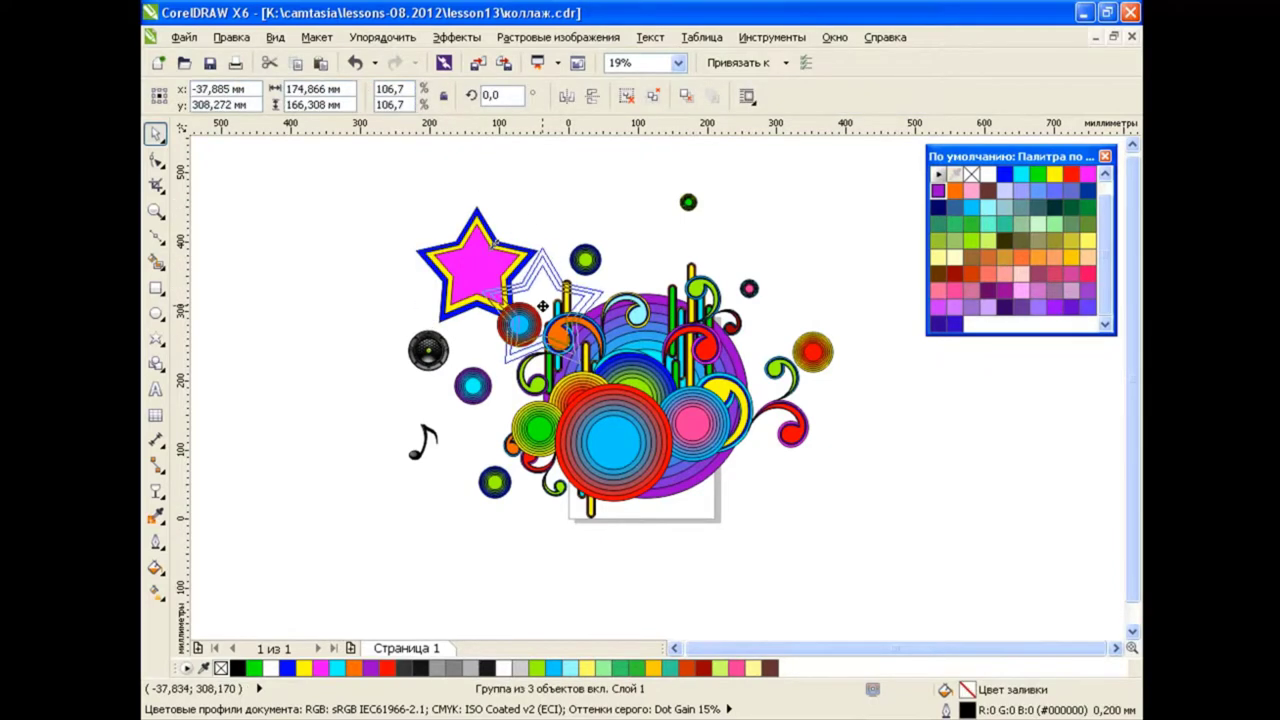
pyautogui.moveTo(477, 263); pyautogui.dragTo(542, 304)
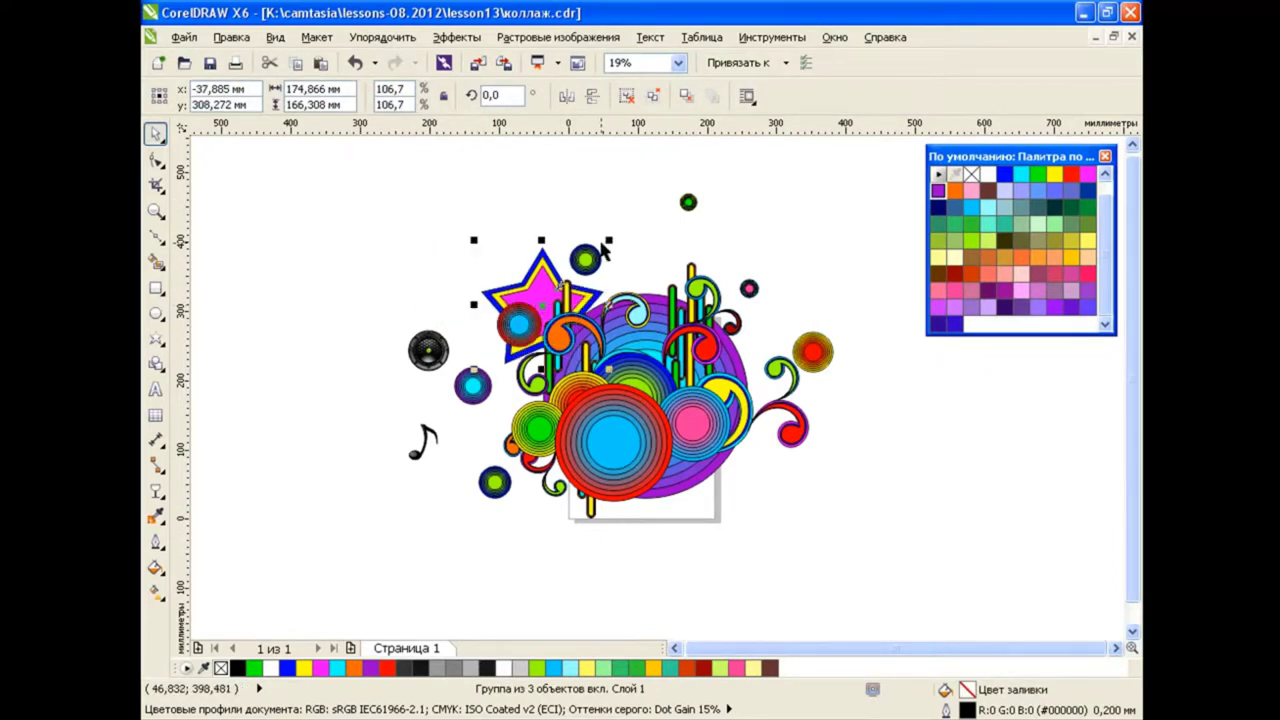
pyautogui.moveTo(613, 240)
pyautogui.mouseDown()
pyautogui.moveTo(563, 280)
pyautogui.moveTo(745, 262)
pyautogui.mouseUp()
pyautogui.moveTo(667, 340); pyautogui.dragTo(617, 387)
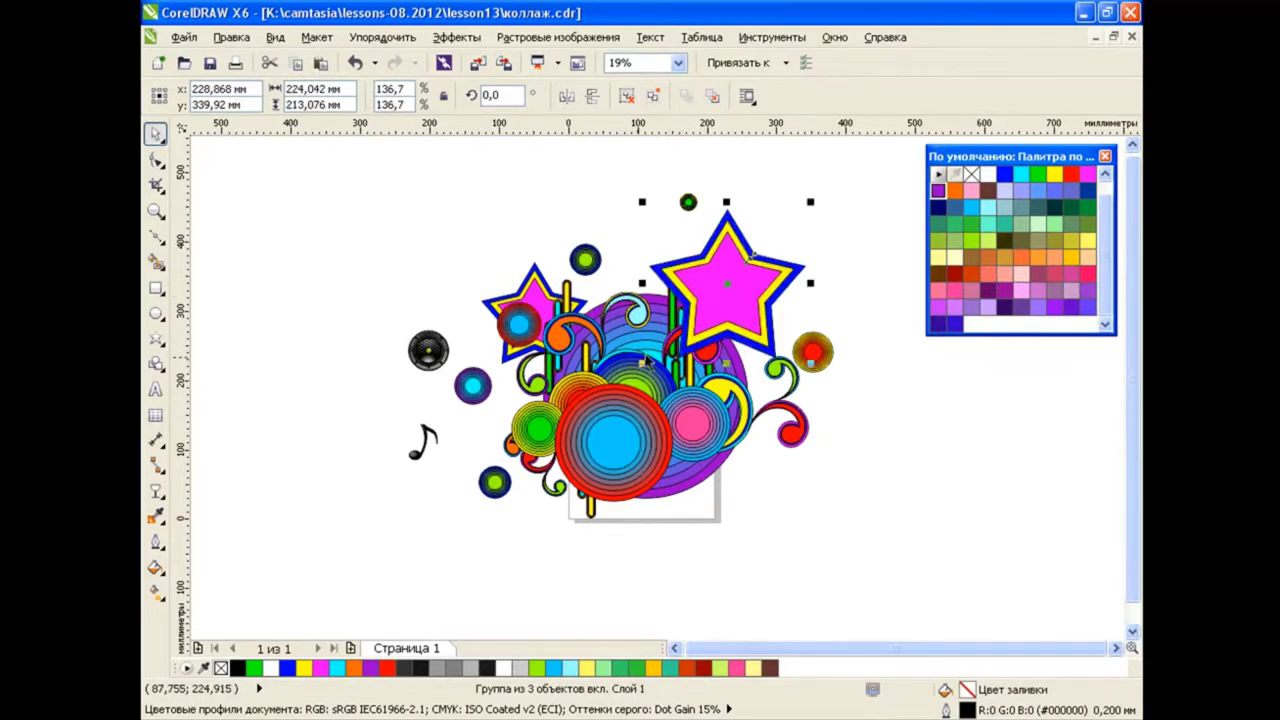
pyautogui.hotkey('ctrl', 'pagedown')
# Move the enlarged star to the upper right and recolour it red with cyan and lime bands.
pyautogui.click(884, 371)
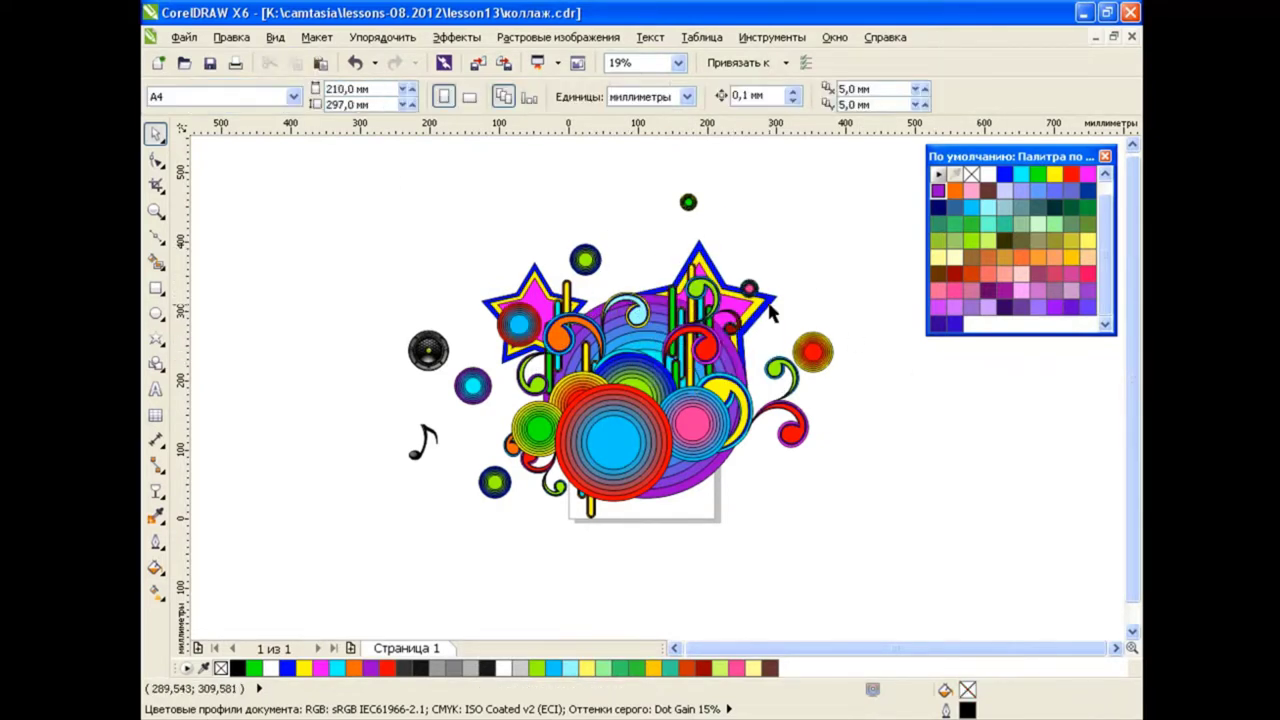
pyautogui.moveTo(757, 300); pyautogui.dragTo(884, 195)
pyautogui.press('Escape')
pyautogui.click(838, 235)
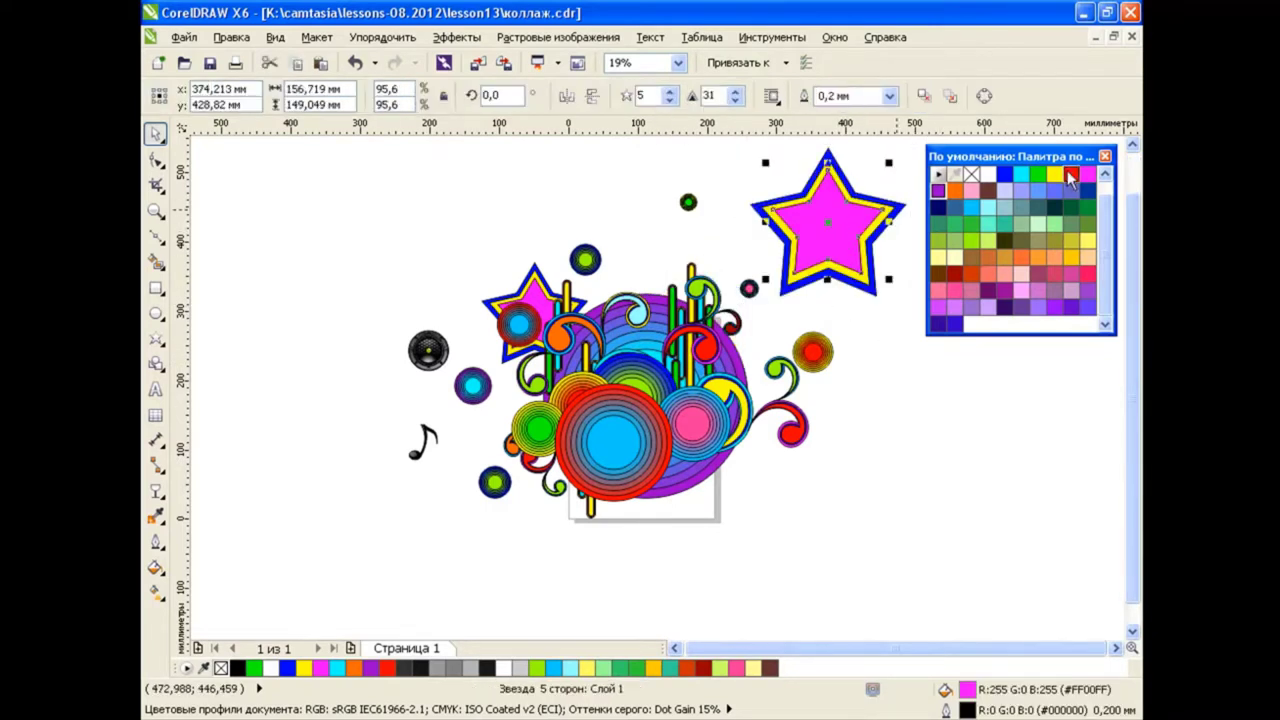
pyautogui.click(1071, 174)
pyautogui.click(893, 222)
pyautogui.click(1038, 174)
pyautogui.click(905, 225)
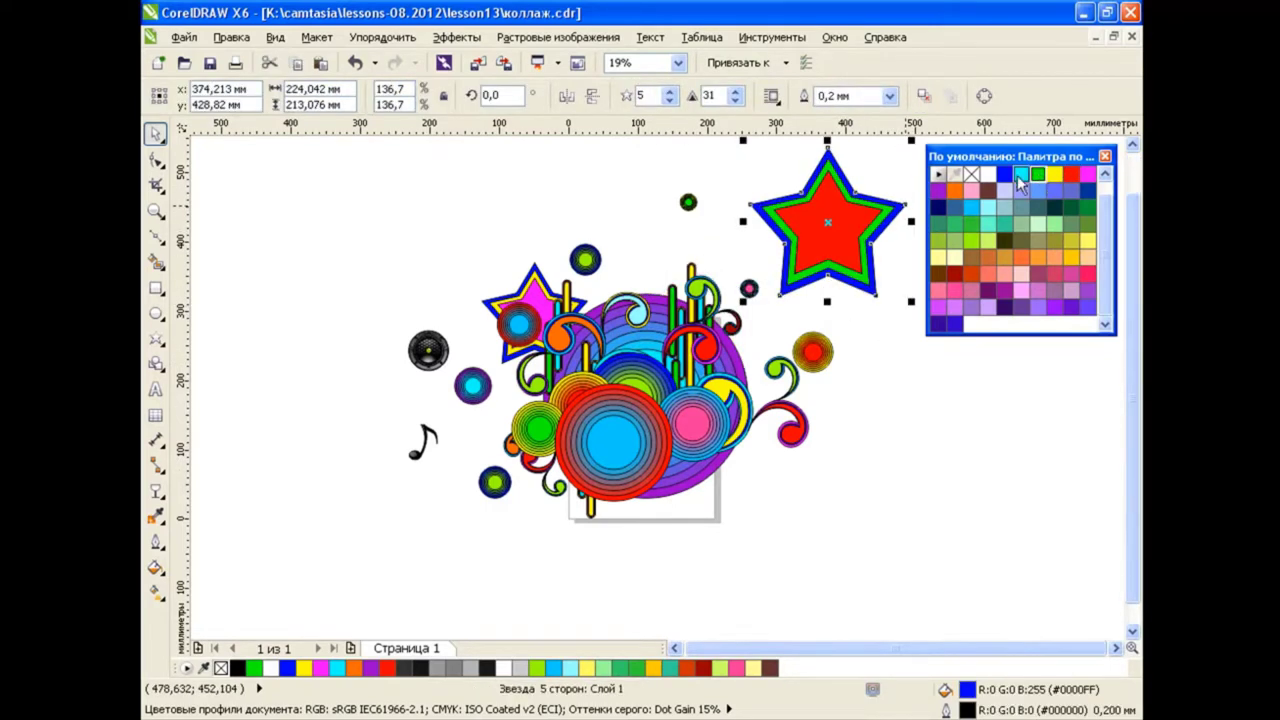
pyautogui.click(1021, 174)
pyautogui.click(947, 390)
pyautogui.click(886, 222)
pyautogui.click(971, 240)
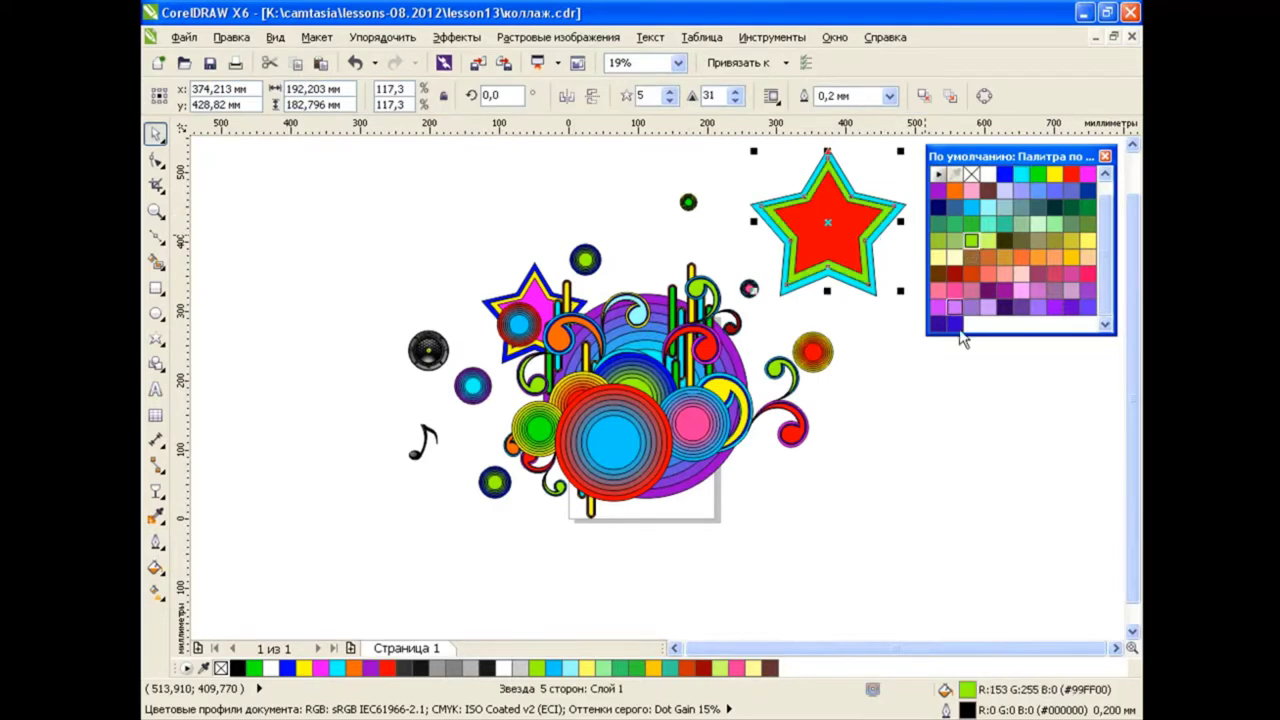
# Move the red star down into the collage and rotate it to a tilt.
pyautogui.click(729, 140)
pyautogui.click(851, 220)
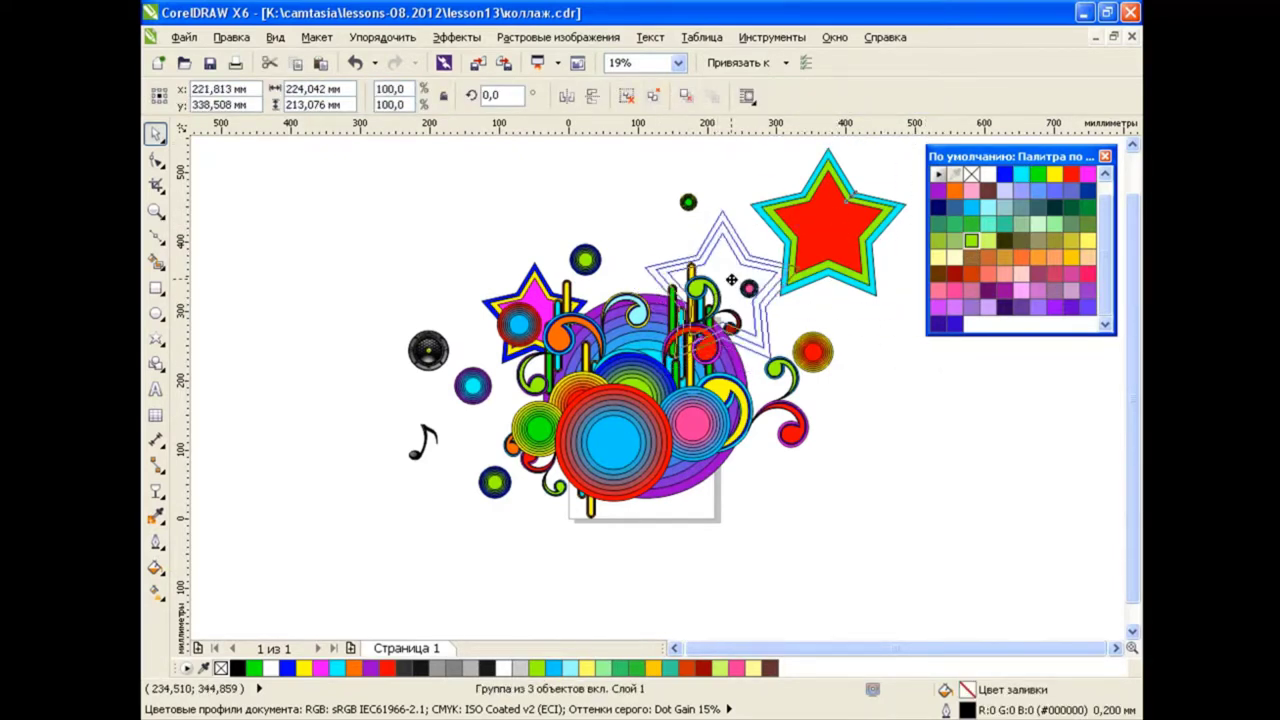
pyautogui.moveTo(851, 220); pyautogui.dragTo(733, 298)
pyautogui.click(537, 302)
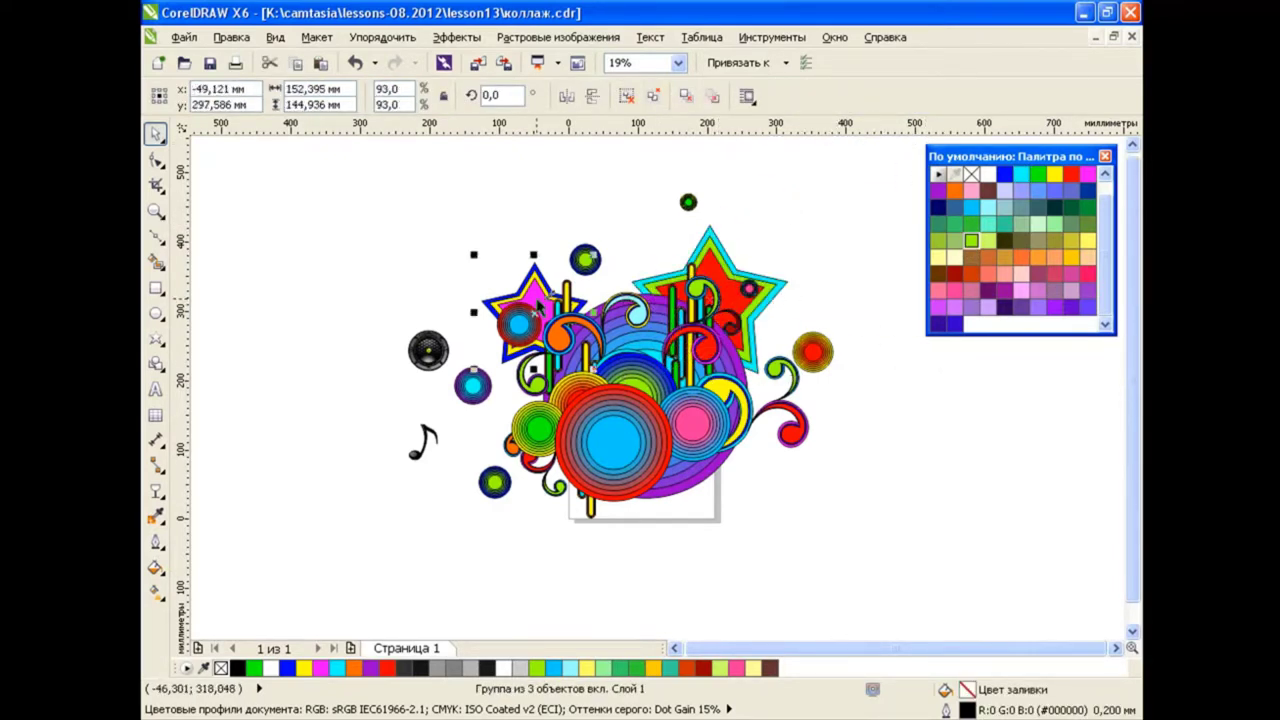
pyautogui.click(412, 209)
pyautogui.doubleClick(732, 273)
pyautogui.moveTo(796, 218); pyautogui.dragTo(842, 270)
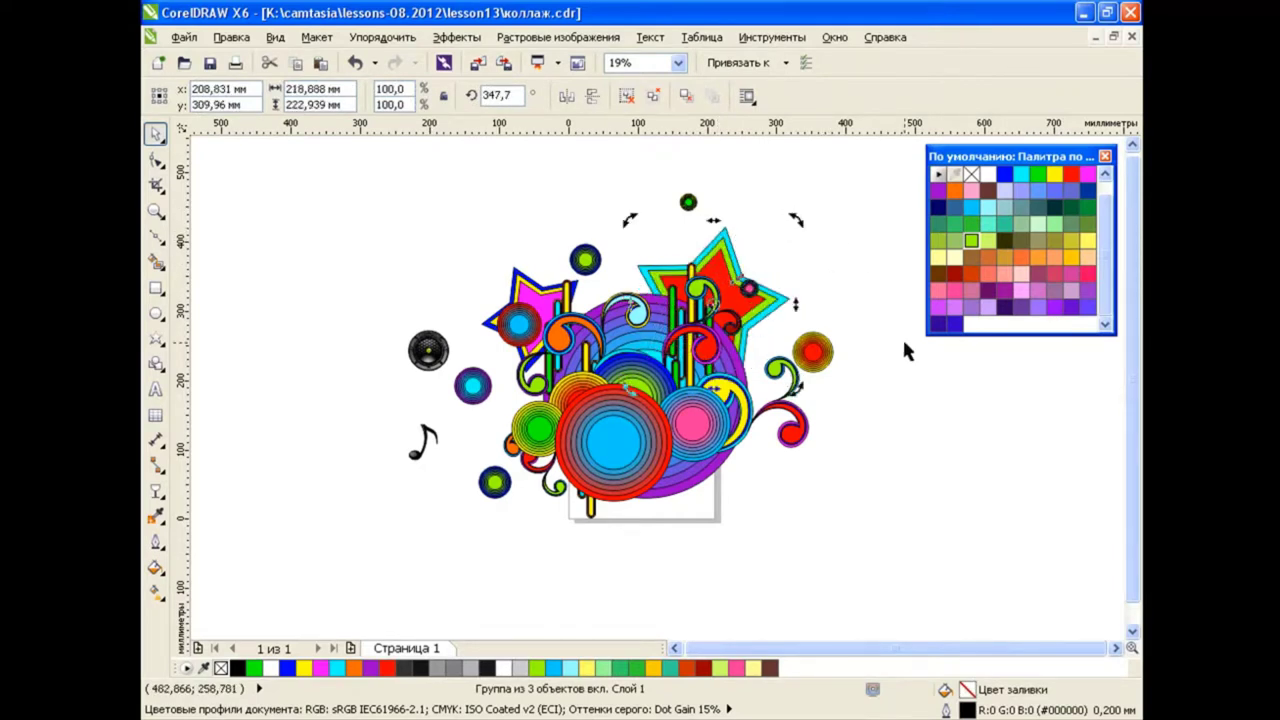
pyautogui.click(905, 432)
# Add a small copy of the star near the top, filled cyan with a yellow outline.
pyautogui.moveTo(733, 268); pyautogui.dragTo(860, 235)
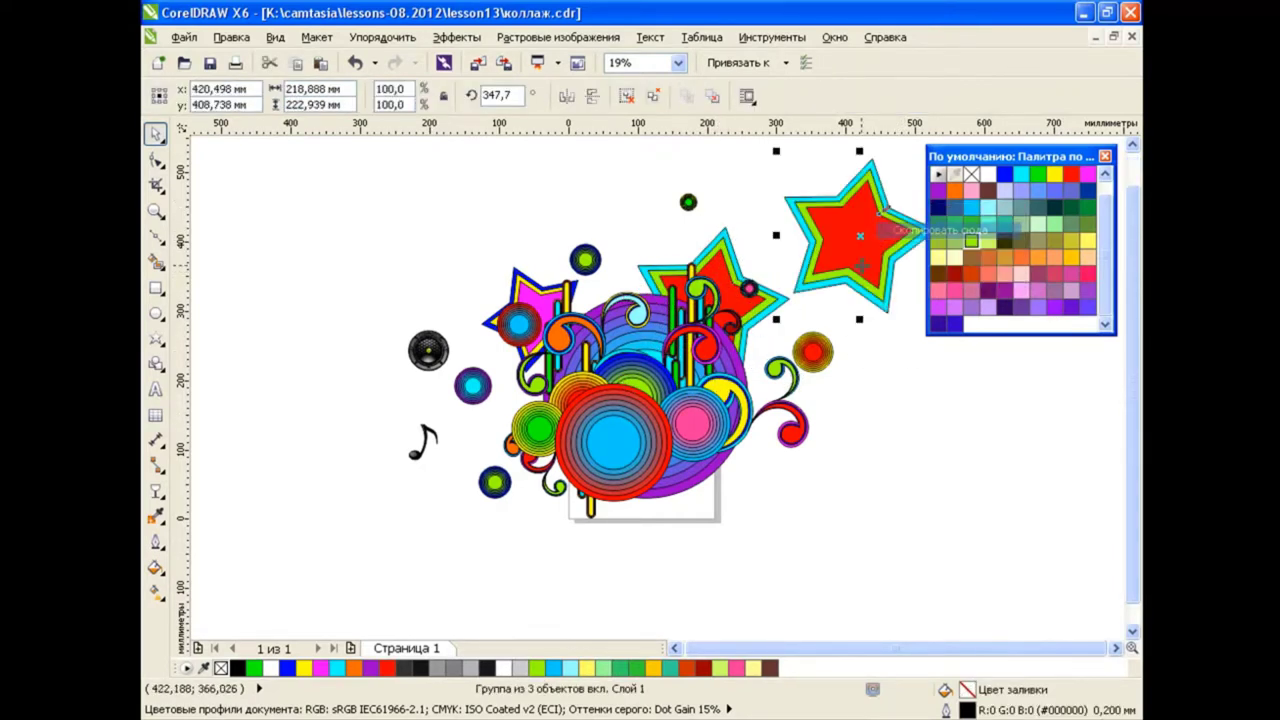
pyautogui.moveTo(777, 320)
pyautogui.mouseDown()
pyautogui.moveTo(890, 195)
pyautogui.moveTo(581, 205)
pyautogui.moveTo(620, 205)
pyautogui.moveTo(597, 201)
pyautogui.moveTo(707, 327)
pyautogui.mouseUp()
pyautogui.click(581, 205)
pyautogui.press('Escape')
pyautogui.click(581, 202)
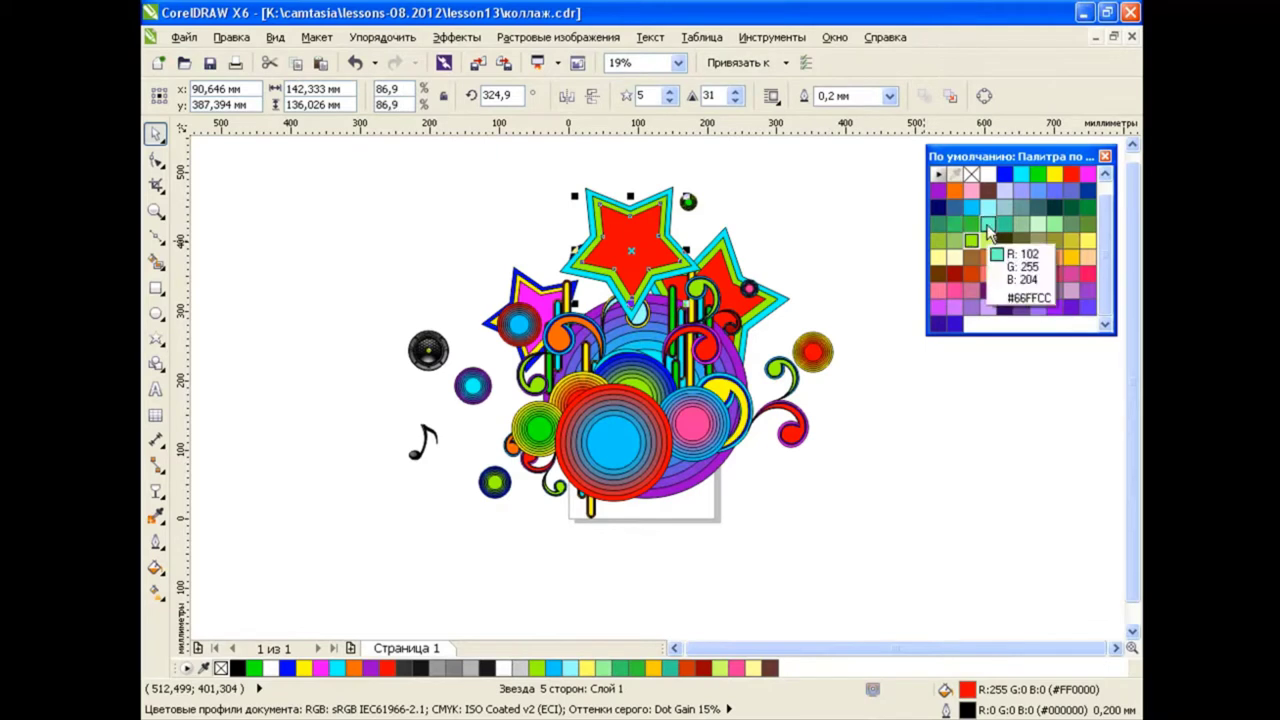
pyautogui.click(988, 223)
pyautogui.rightClick(1054, 174)
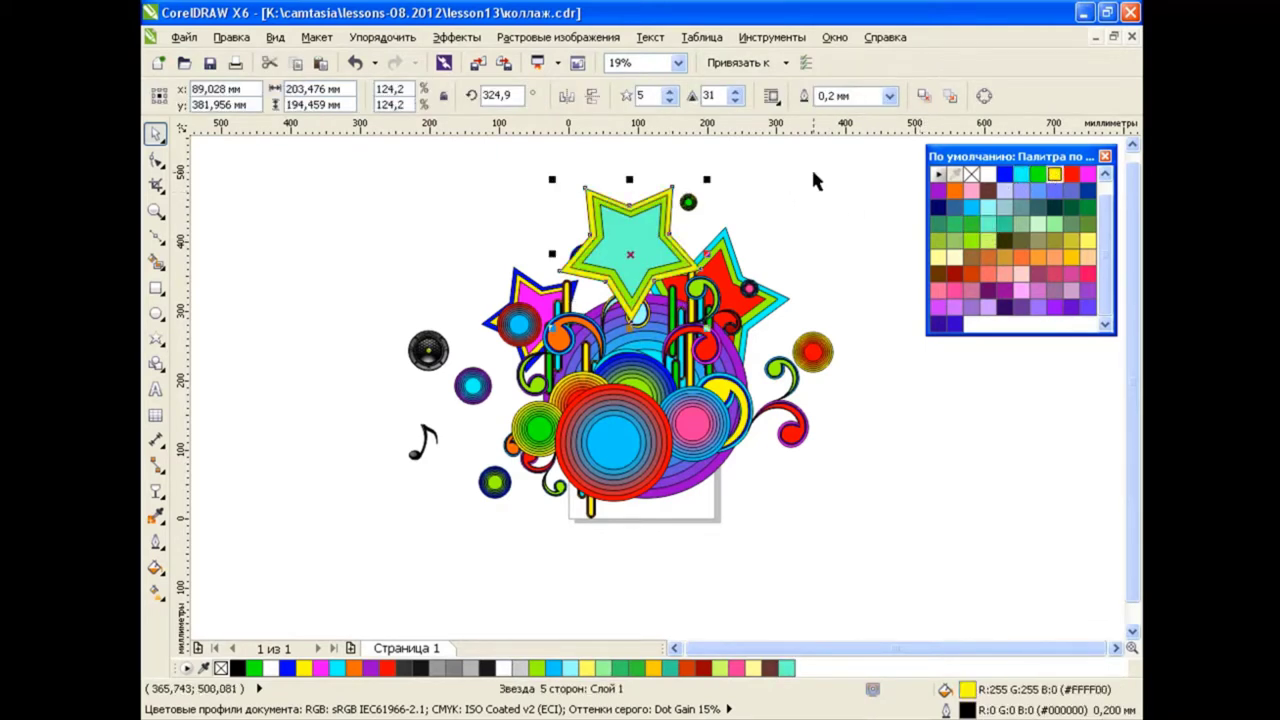
pyautogui.click(724, 343)
pyautogui.moveTo(724, 343); pyautogui.dragTo(600, 225)
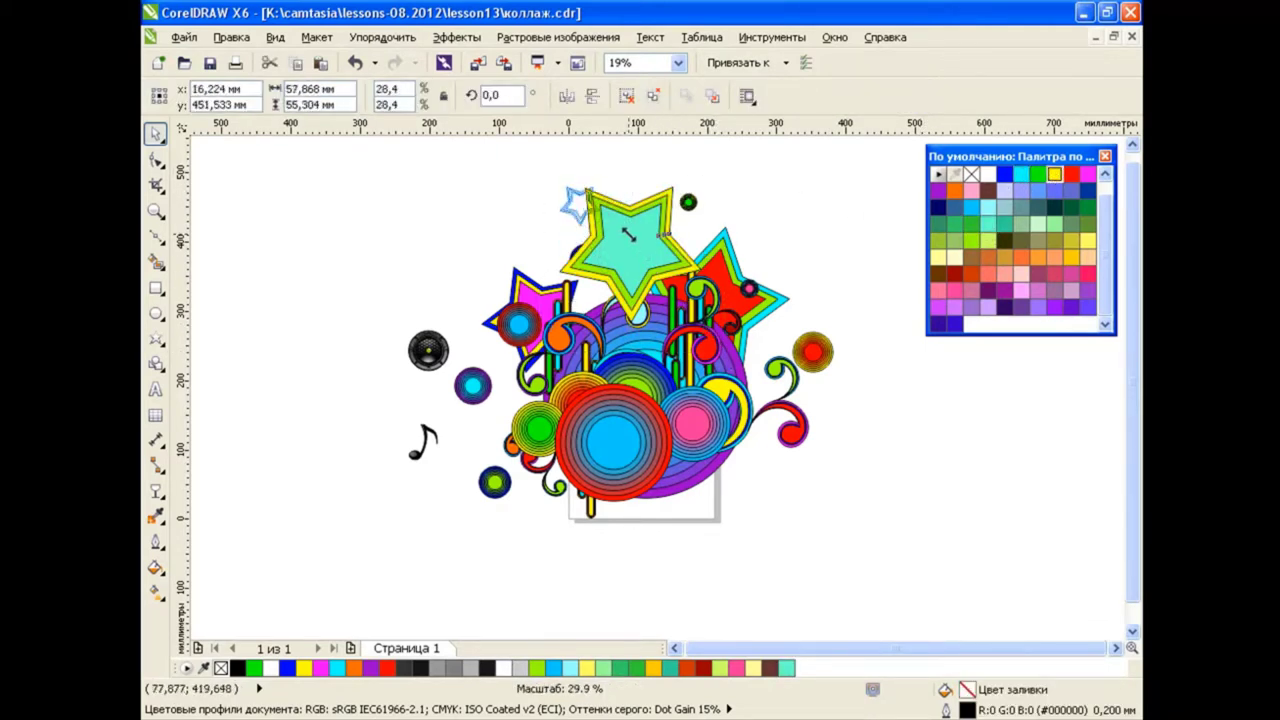
pyautogui.click(787, 355)
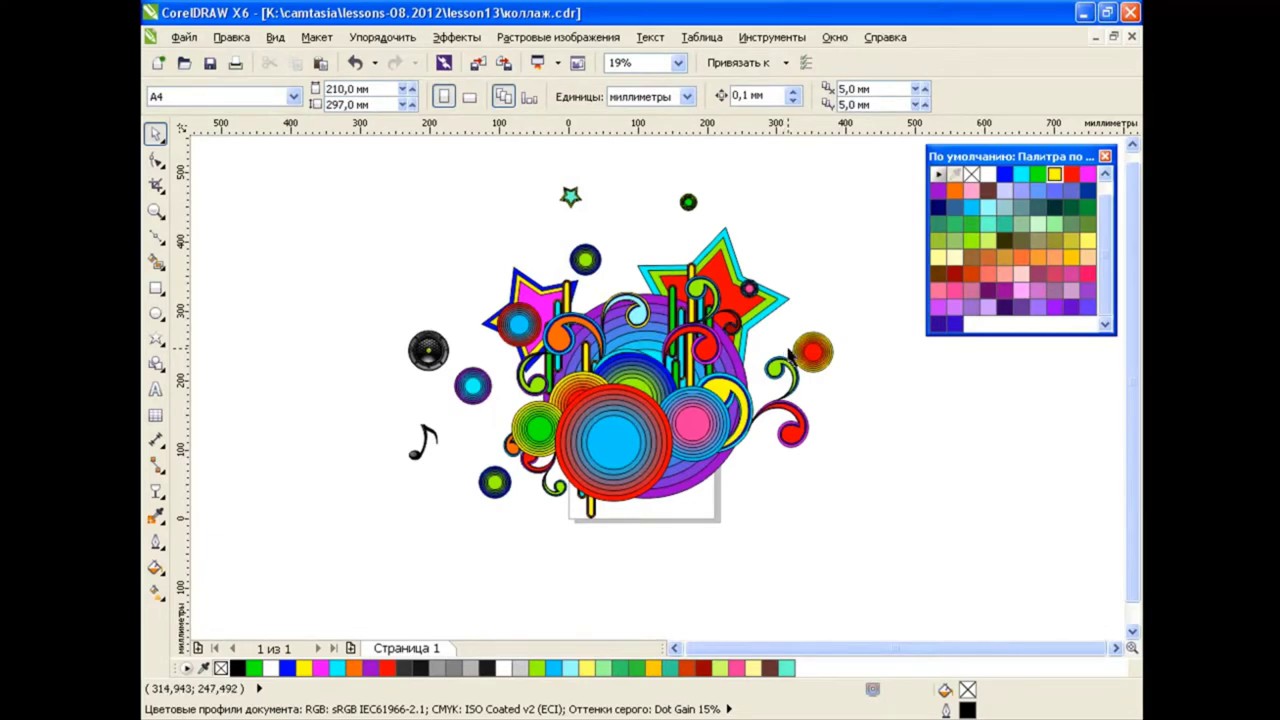
# Enlarge the pasted pipe strip group and send it behind the stars.
pyautogui.click(588, 510)
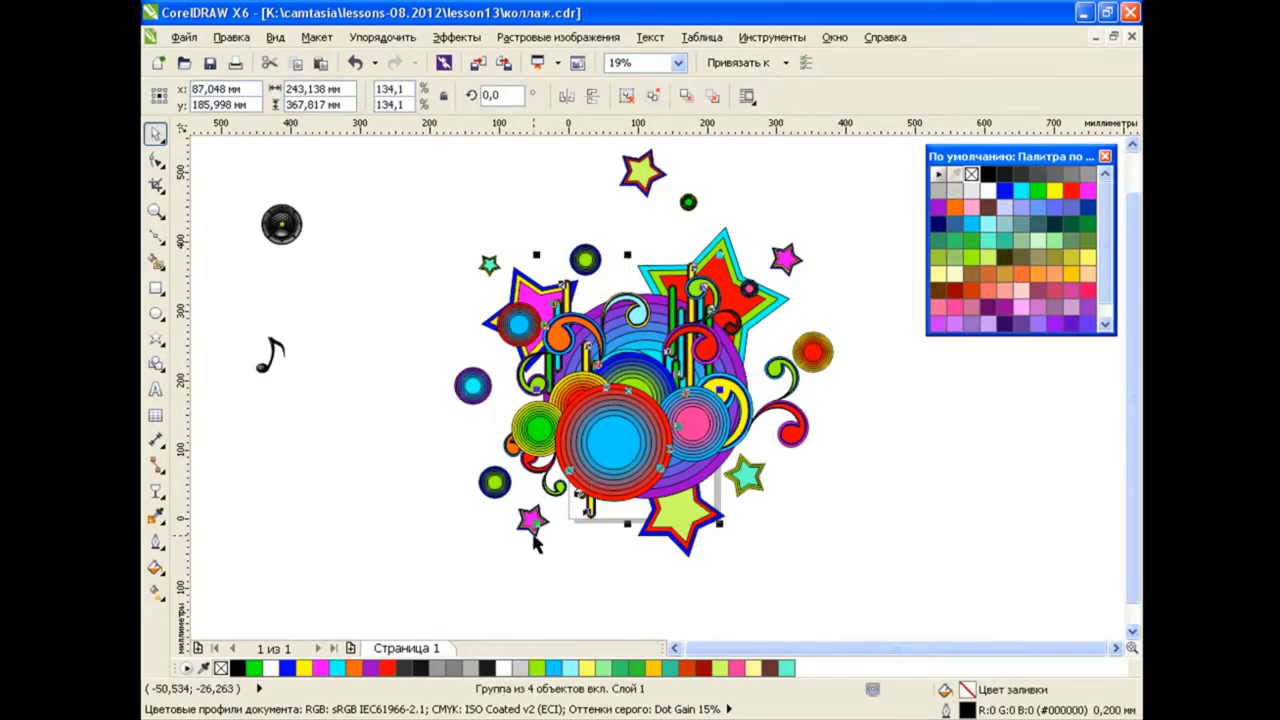
pyautogui.moveTo(532, 526); pyautogui.dragTo(450, 562)
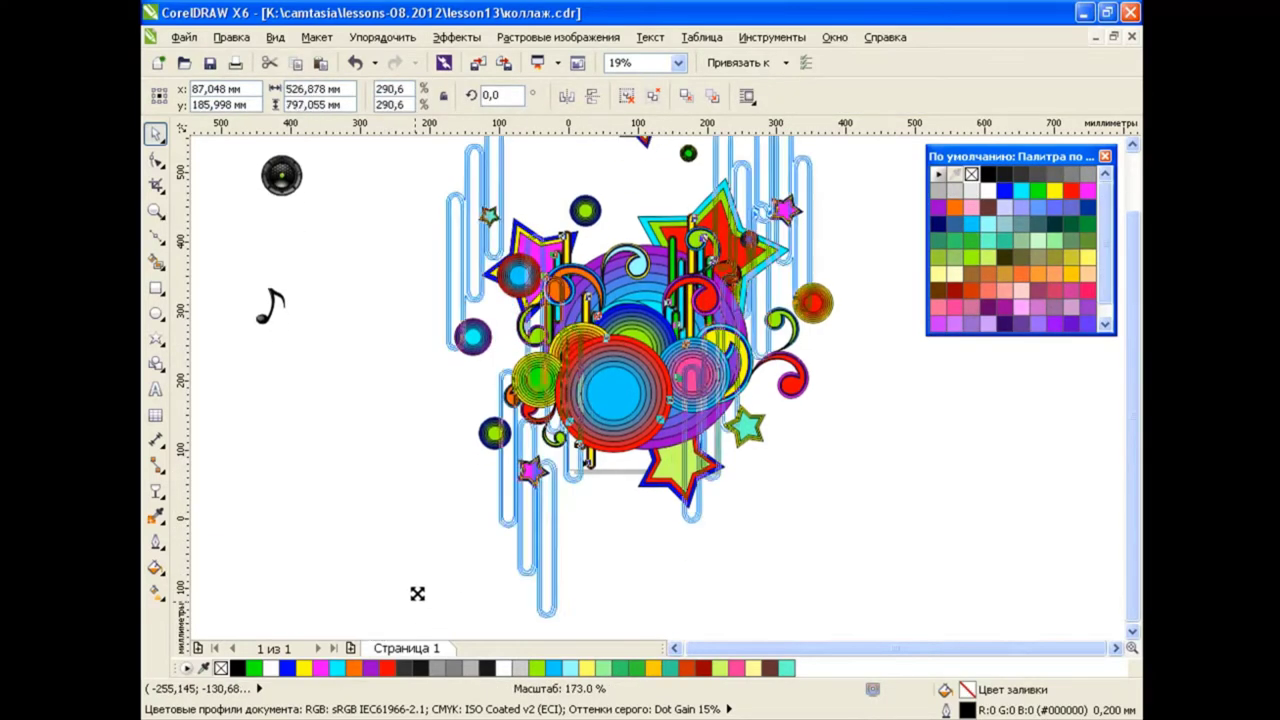
pyautogui.scroll(1, 1010, 374)
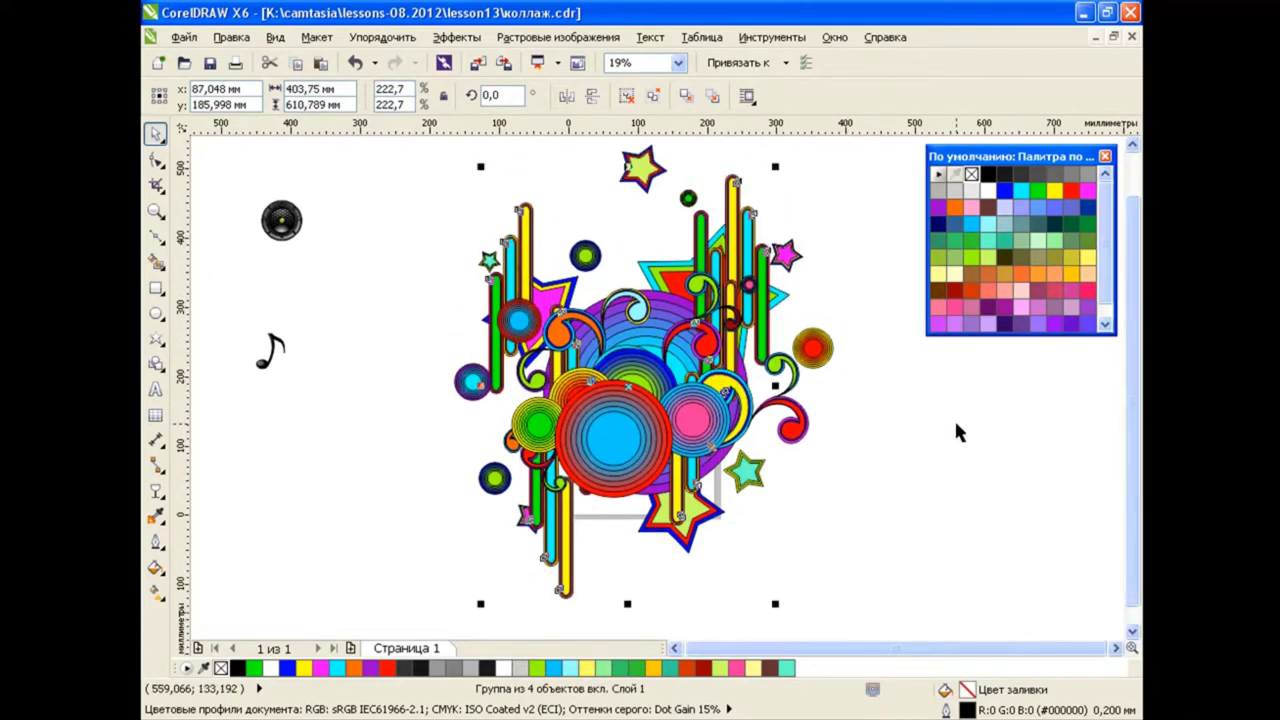
pyautogui.hotkey('shift', 'pagedown')
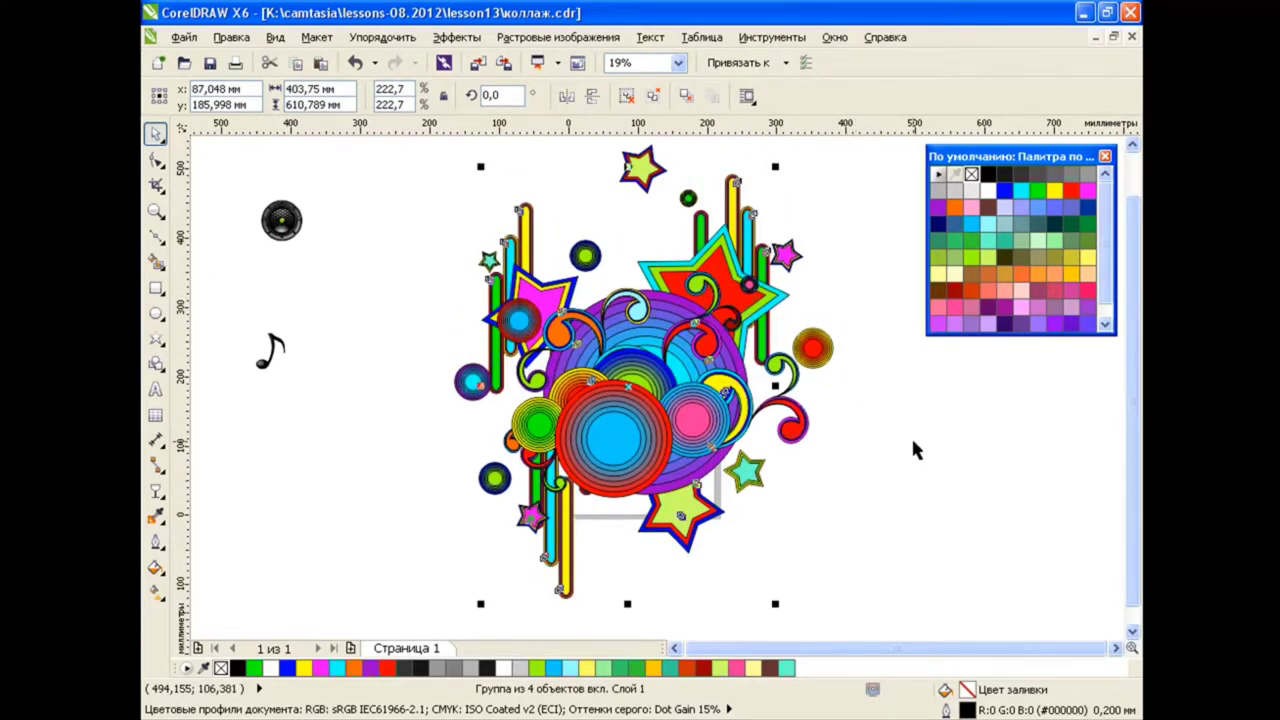
pyautogui.click(912, 442)
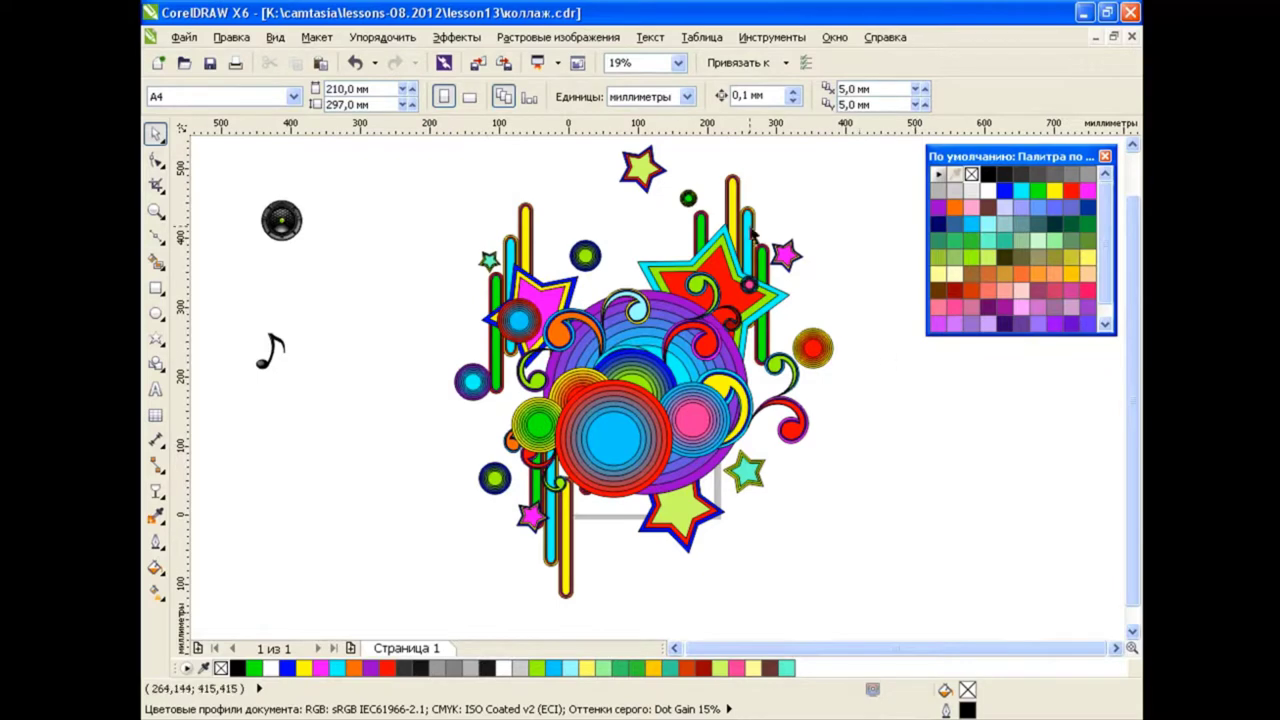
# Reposition both pipe groups, undoing an unwanted enlargement of the left pipes.
pyautogui.moveTo(754, 236); pyautogui.dragTo(736, 201)
pyautogui.moveTo(728, 322); pyautogui.dragTo(754, 253)
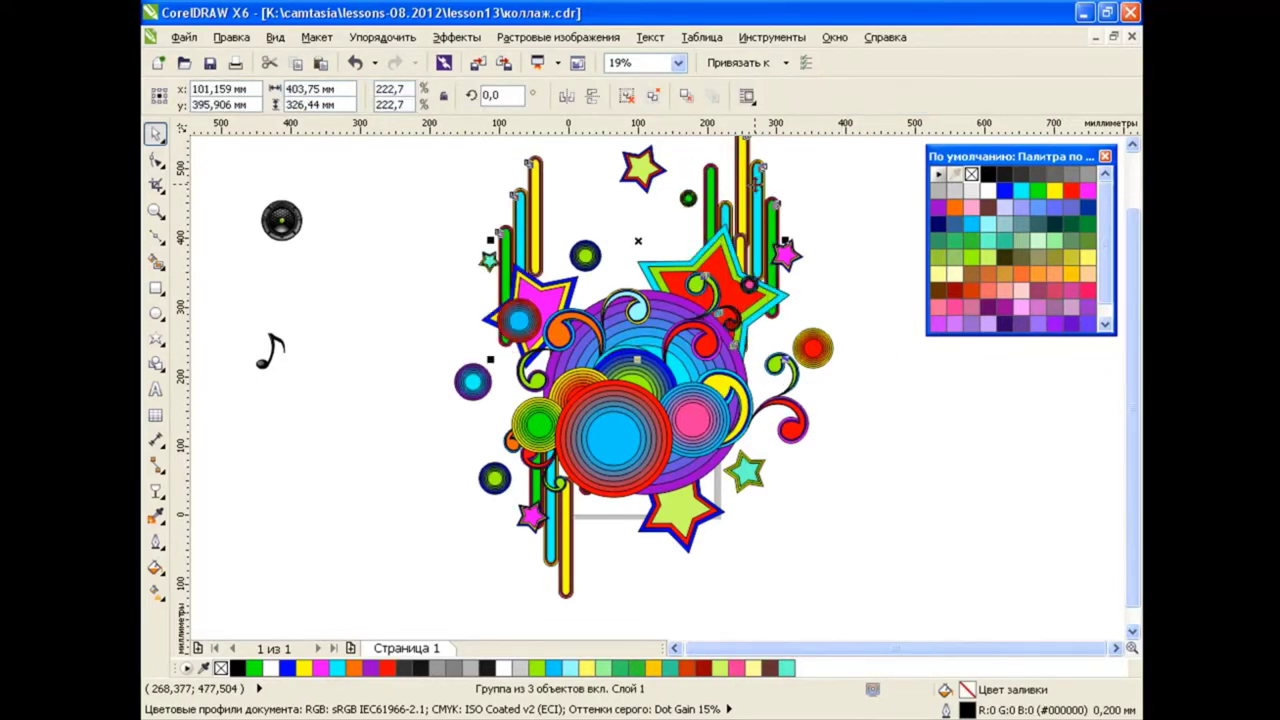
pyautogui.moveTo(526, 214); pyautogui.dragTo(569, 244)
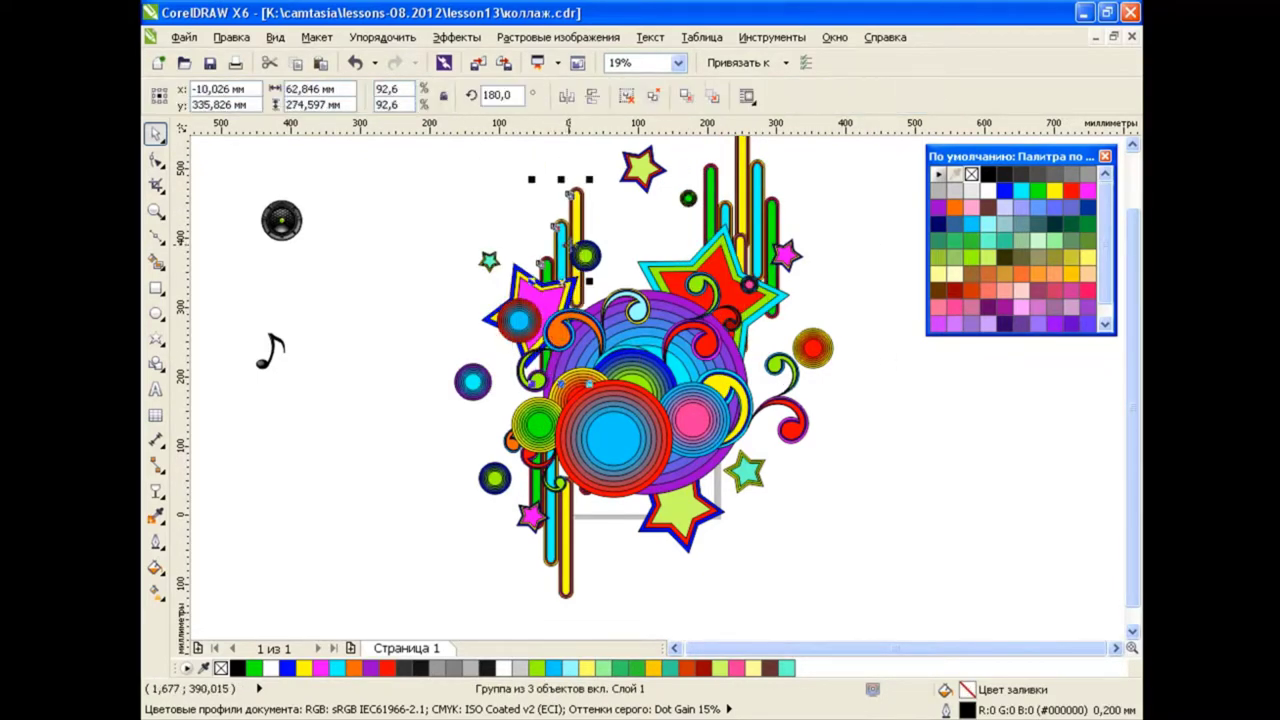
pyautogui.moveTo(531, 386); pyautogui.dragTo(751, 175)
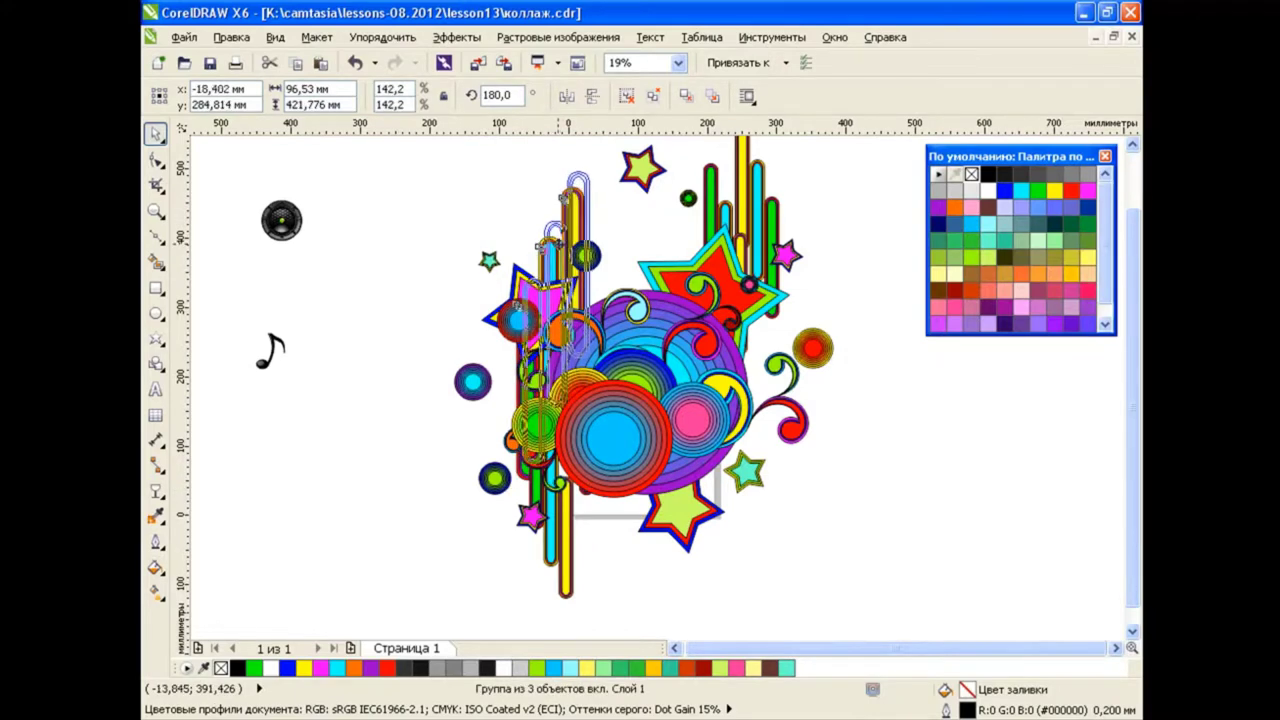
pyautogui.hotkey('ctrl', 'z')
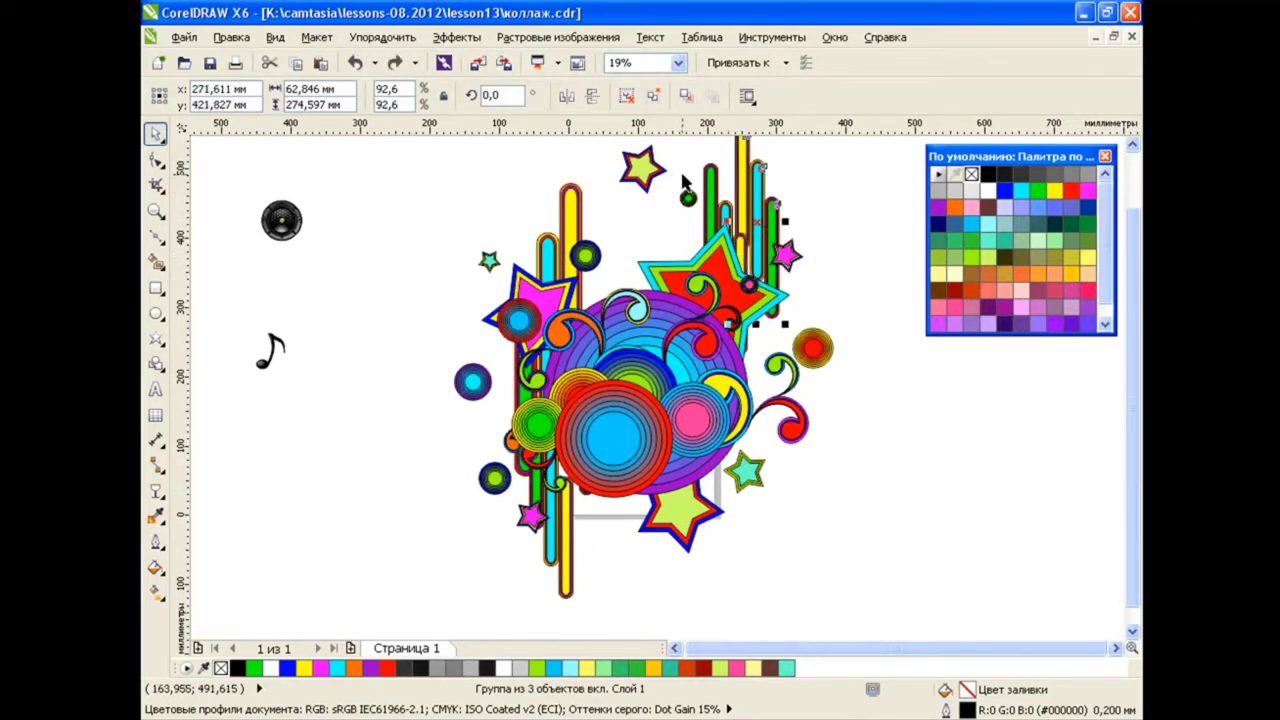
# Group the pipe pieces, enlarge the right pipe group to 123%, and add a mirrored pipe copy.
pyautogui.click(628, 97)
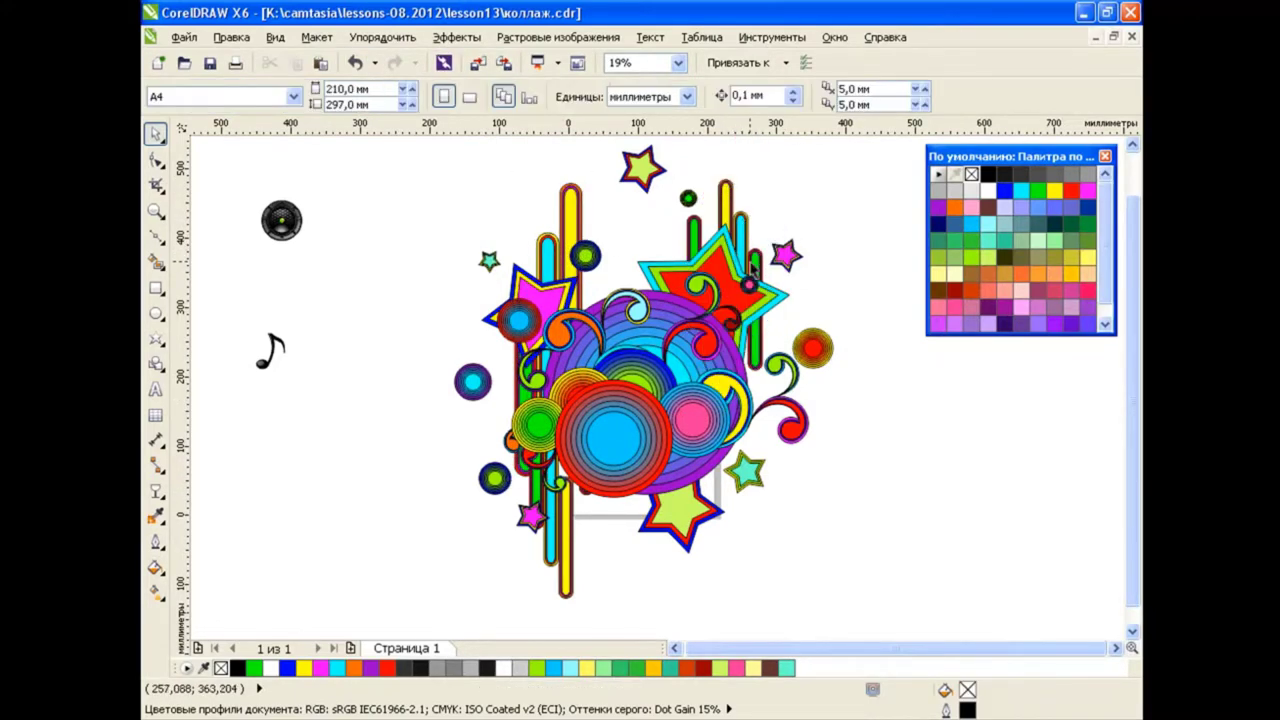
pyautogui.click(790, 178)
pyautogui.moveTo(790, 178); pyautogui.dragTo(1135, 450)
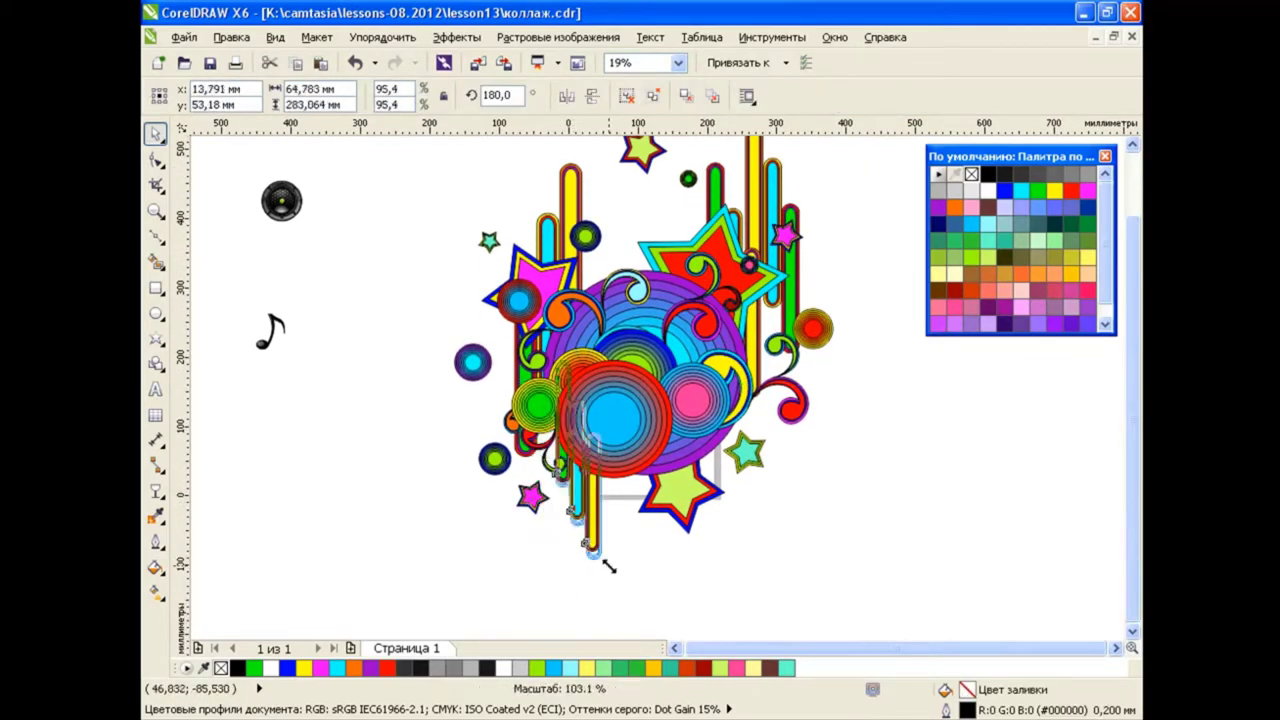
pyautogui.moveTo(608, 557); pyautogui.dragTo(598, 615)
pyautogui.hotkey('ctrl', 'z')
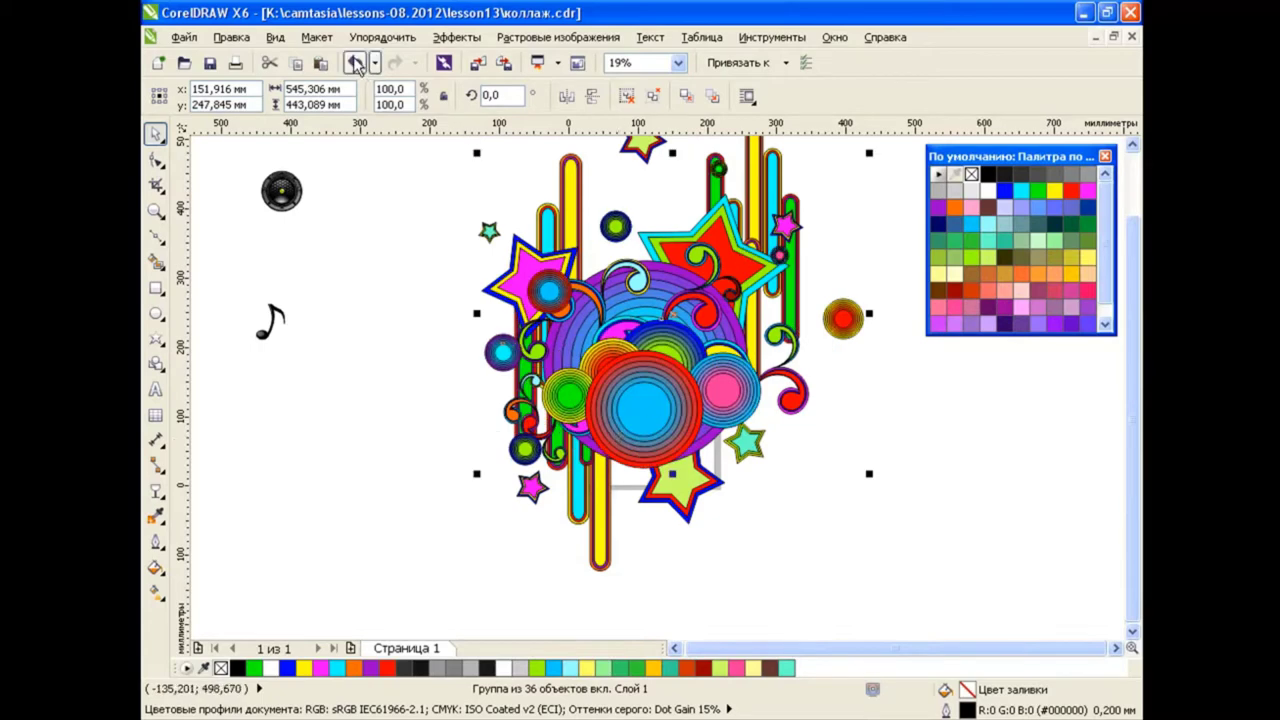
pyautogui.press('Escape')
pyautogui.hotkey('ctrl', 'shift', 'z')
pyautogui.press('Escape')
pyautogui.scroll(2, 955, 488)
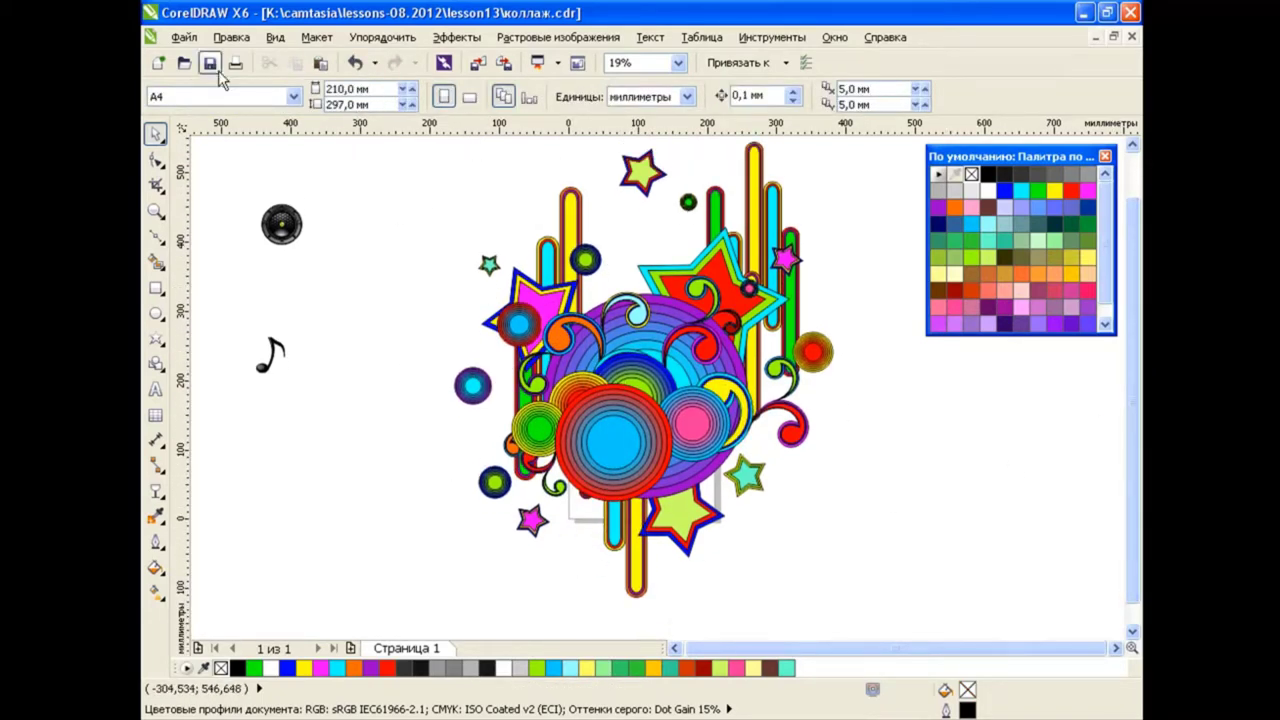
# Group the 12 collage objects and drop a copy slightly down-left.
pyautogui.moveTo(429, 140); pyautogui.dragTo(897, 617)
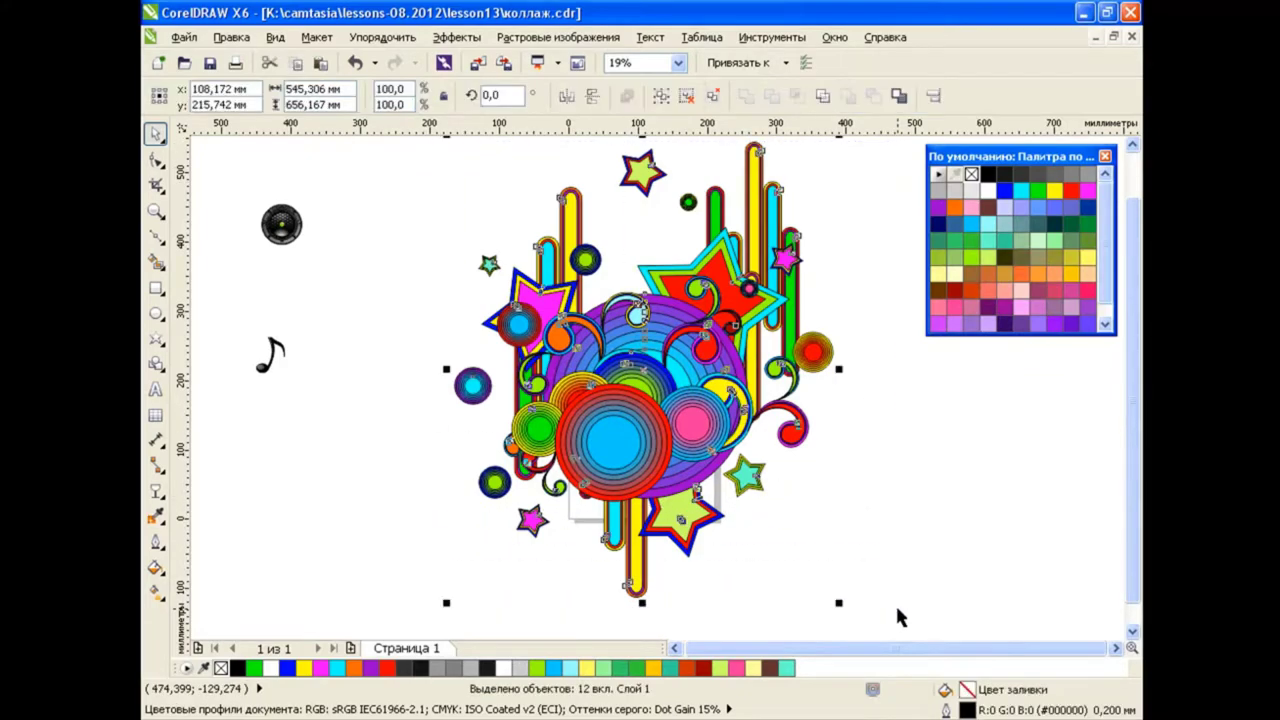
pyautogui.click(661, 95)
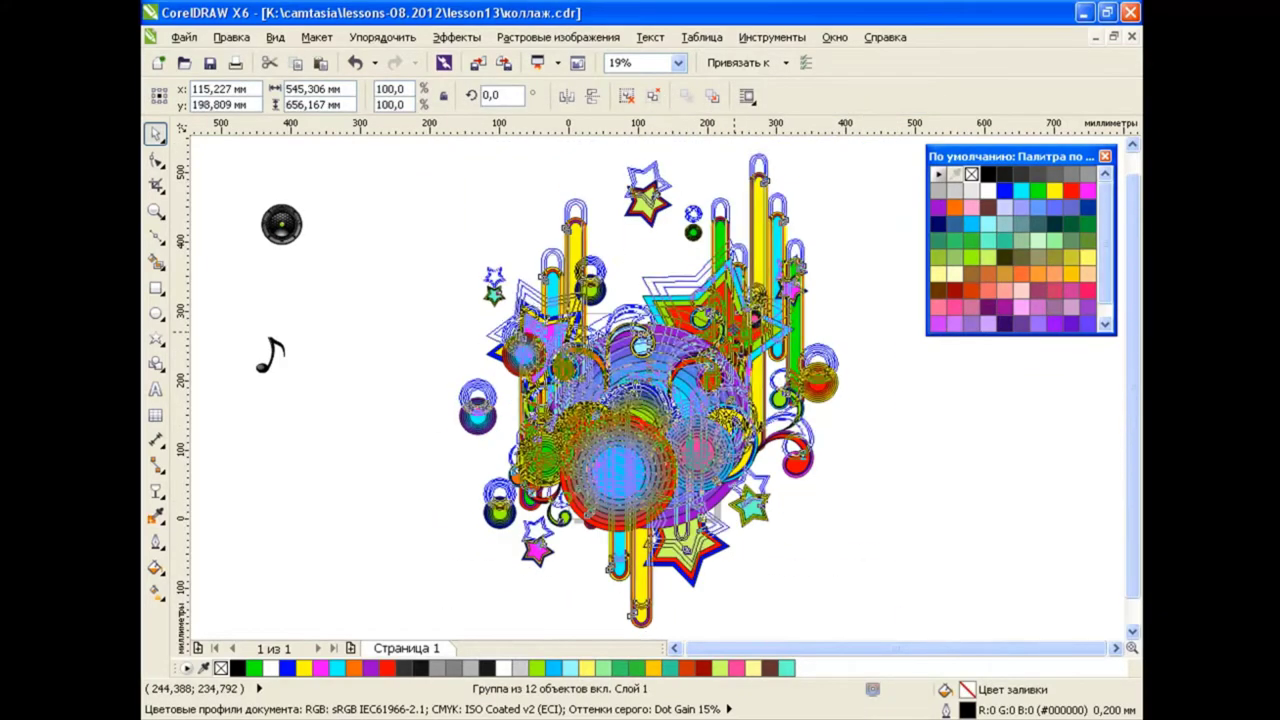
pyautogui.moveTo(770, 260)
pyautogui.mouseDown()
pyautogui.moveTo(844, 317)
pyautogui.moveTo(576, 298)
pyautogui.moveTo(551, 335)
pyautogui.mouseUp()
pyautogui.click(851, 337)
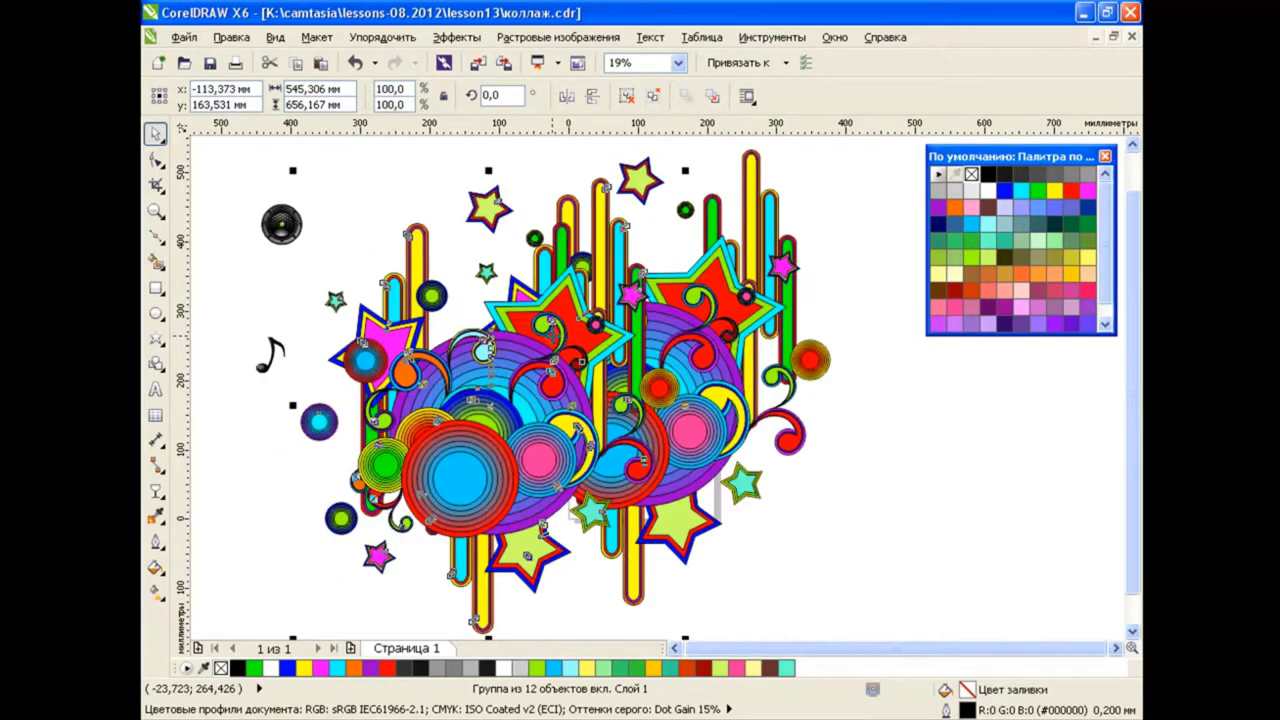
# Ungroup the collage, create a boundary outline around it, and move the outline right.
pyautogui.click(628, 97)
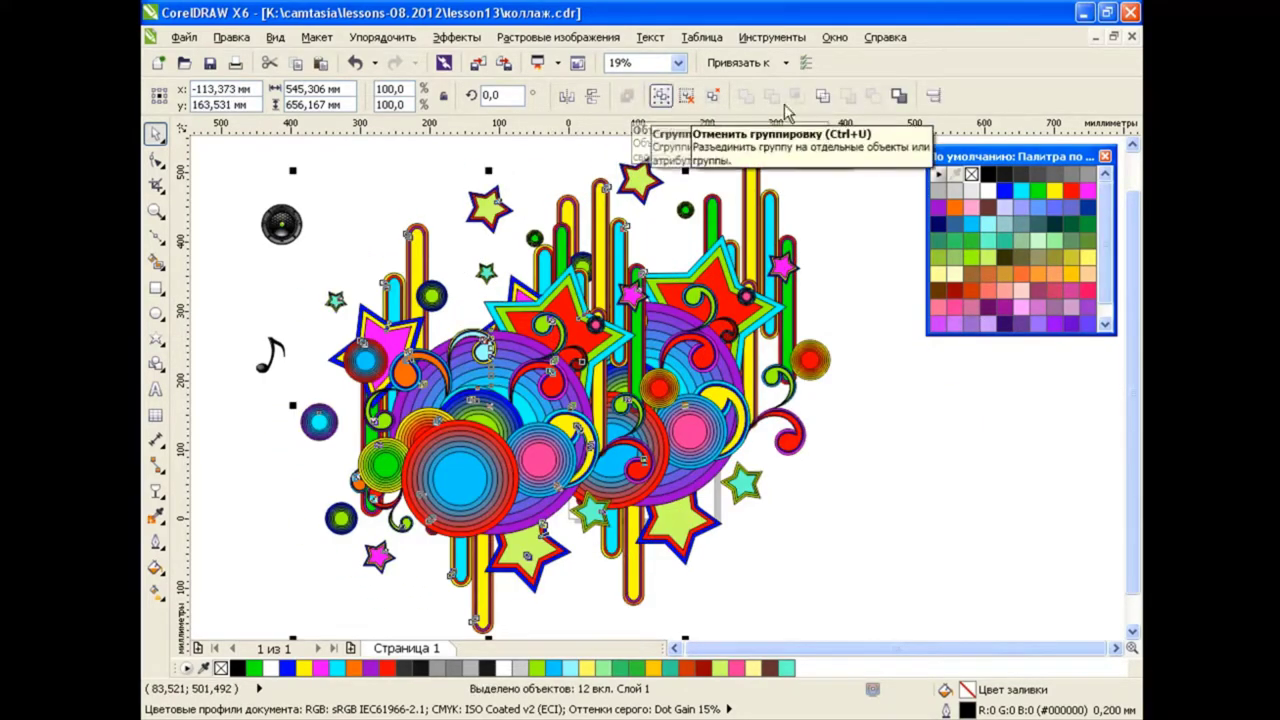
pyautogui.click(898, 96)
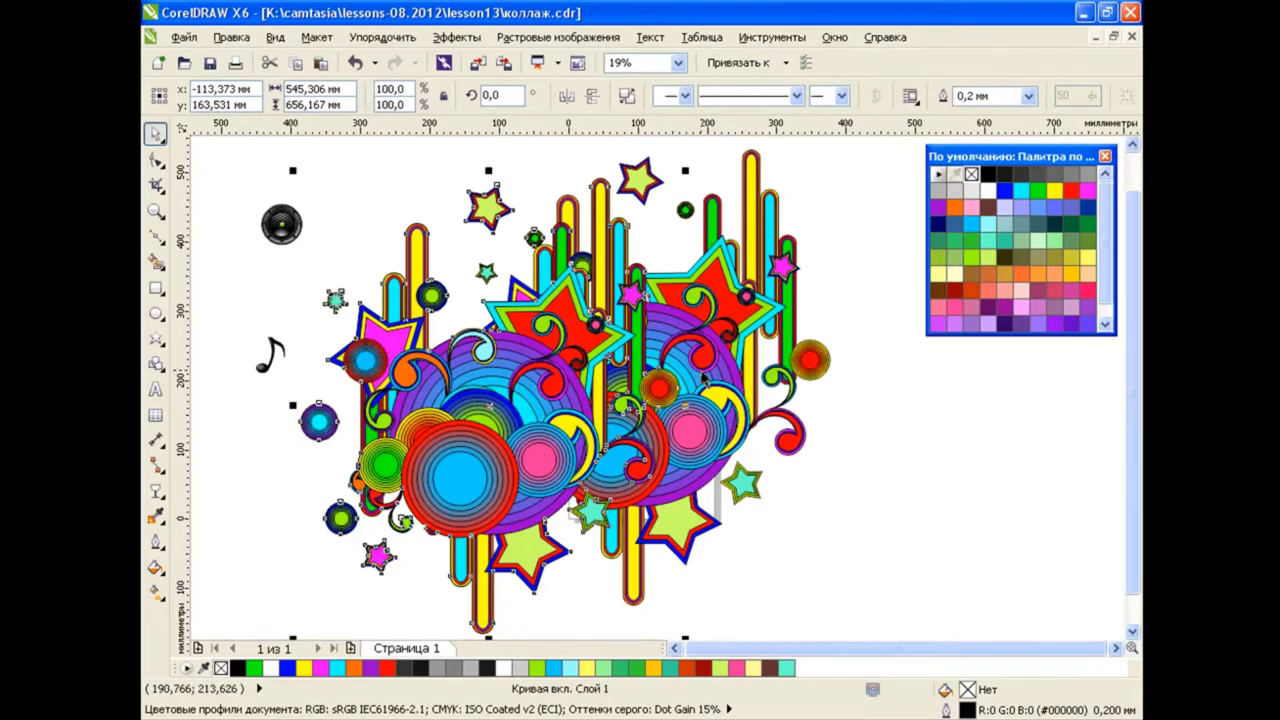
pyautogui.moveTo(488, 304); pyautogui.dragTo(969, 367)
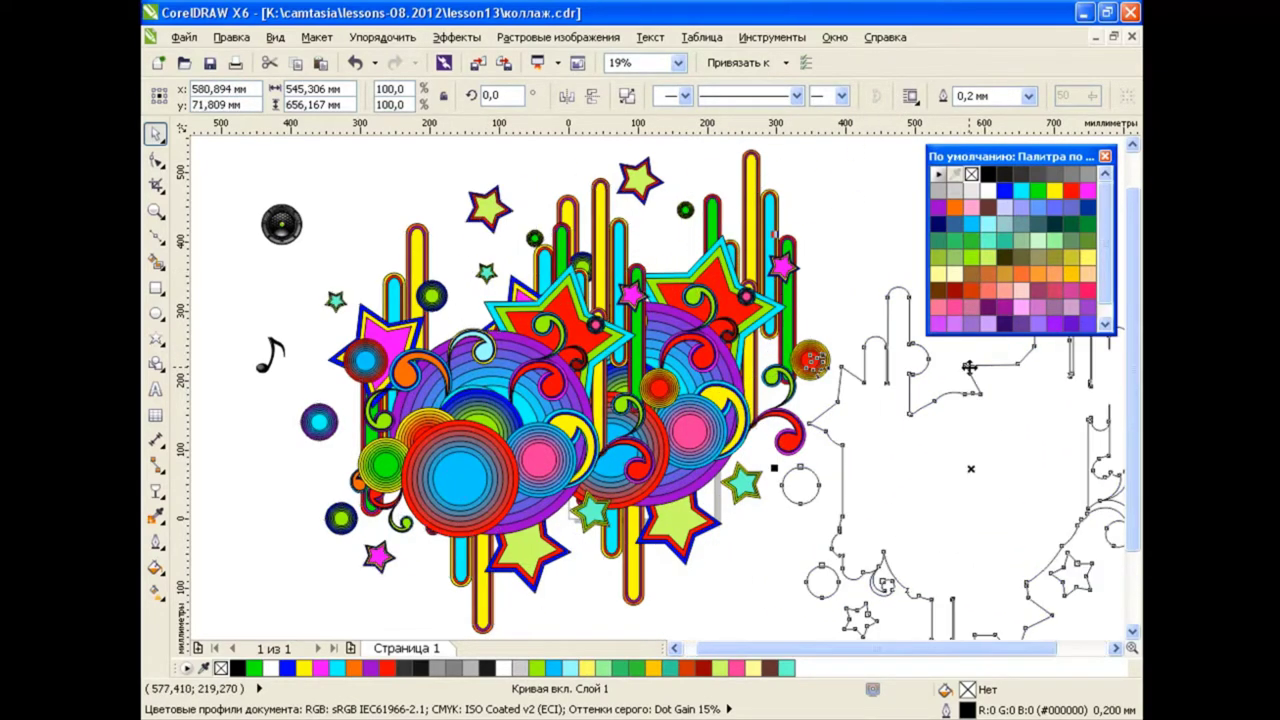
pyautogui.click(490, 340)
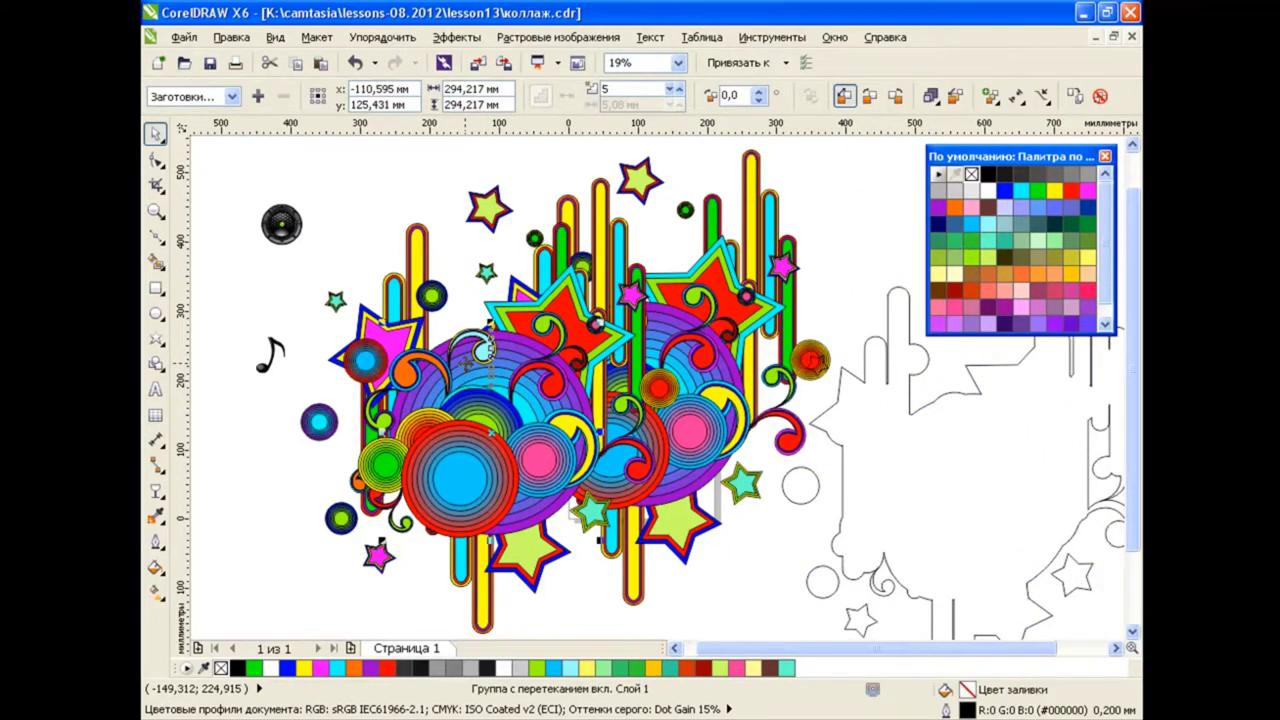
pyautogui.click(841, 481)
# Shrink the boundary outline and tilt it to 337.5° on the collage's right side.
pyautogui.moveTo(849, 592); pyautogui.dragTo(598, 270)
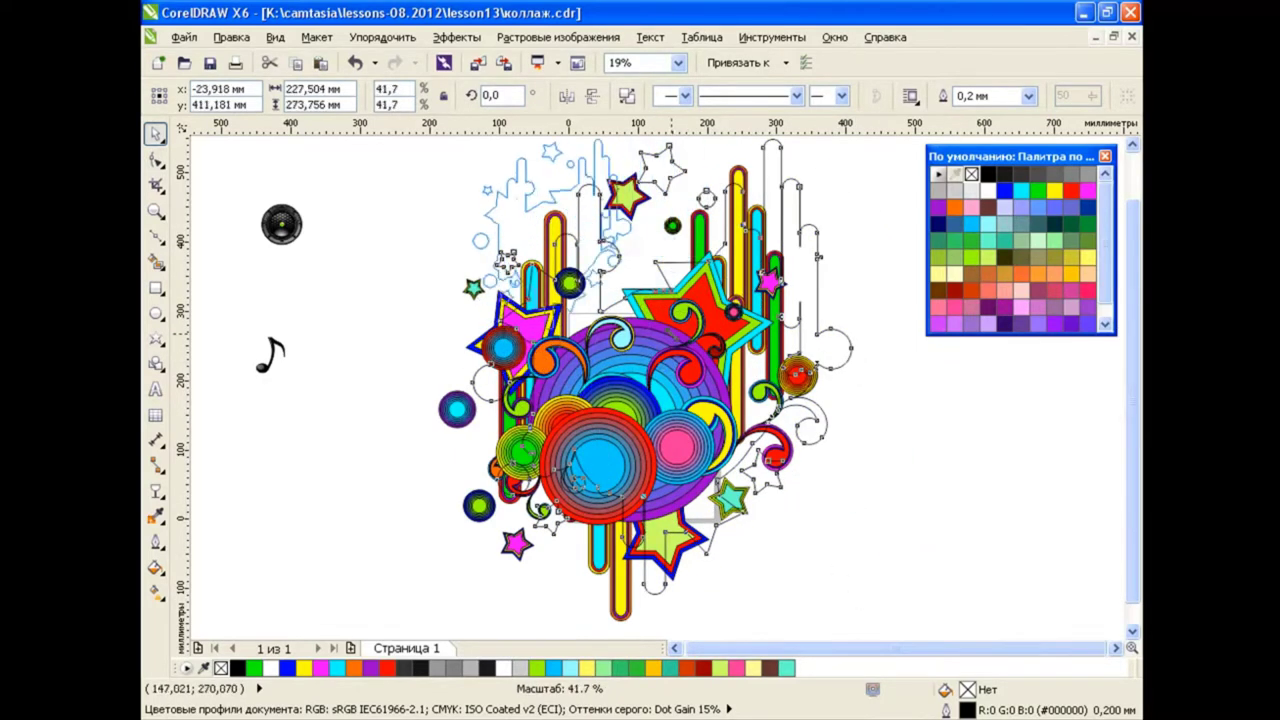
pyautogui.moveTo(533, 201); pyautogui.dragTo(835, 312)
pyautogui.click(835, 312)
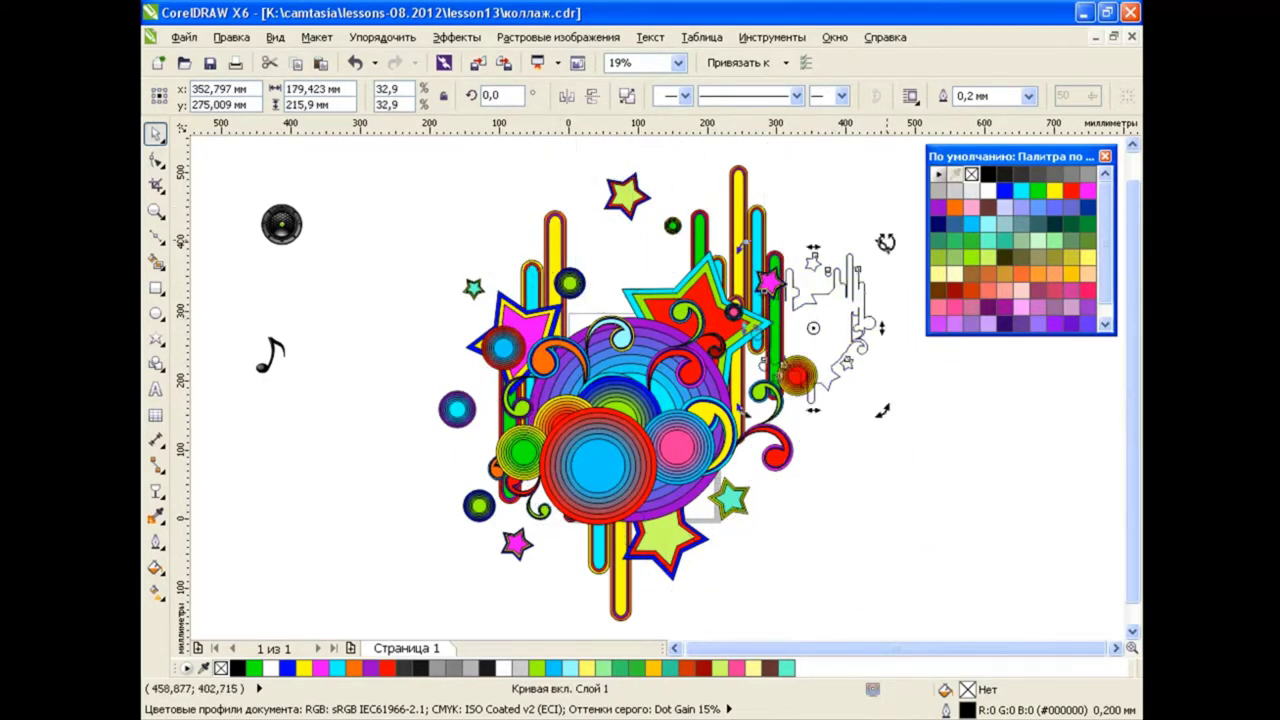
pyautogui.moveTo(885, 392); pyautogui.dragTo(946, 414)
pyautogui.click(906, 432)
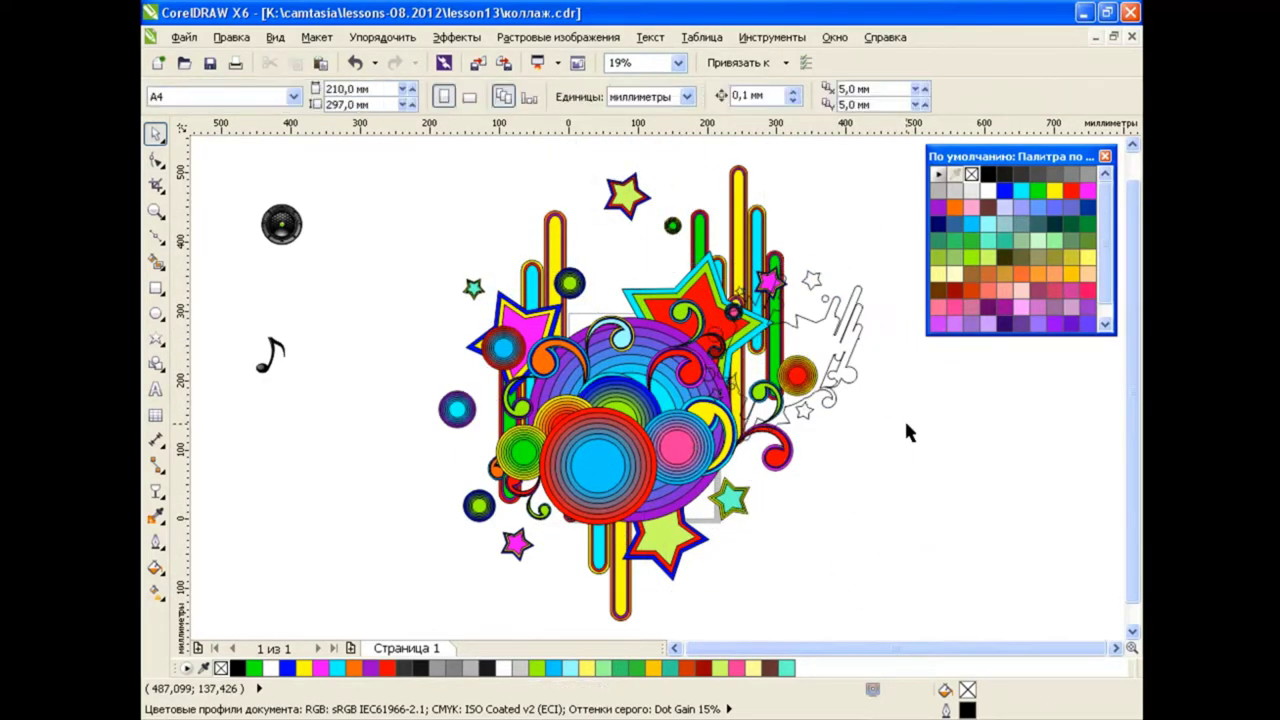
pyautogui.click(828, 326)
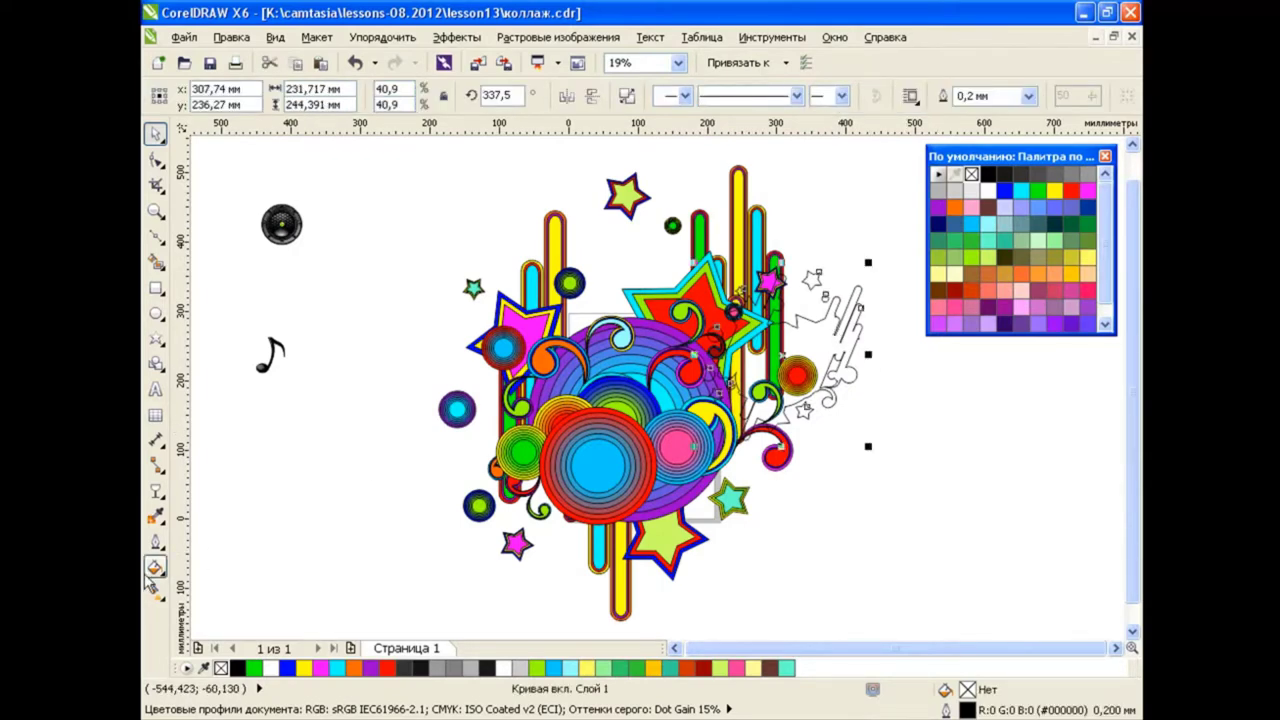
# Give the outline an orange-to-yellow fountain fill.
pyautogui.press('F11')
pyautogui.click(535, 380)
pyautogui.click(520, 444)
pyautogui.click(535, 410)
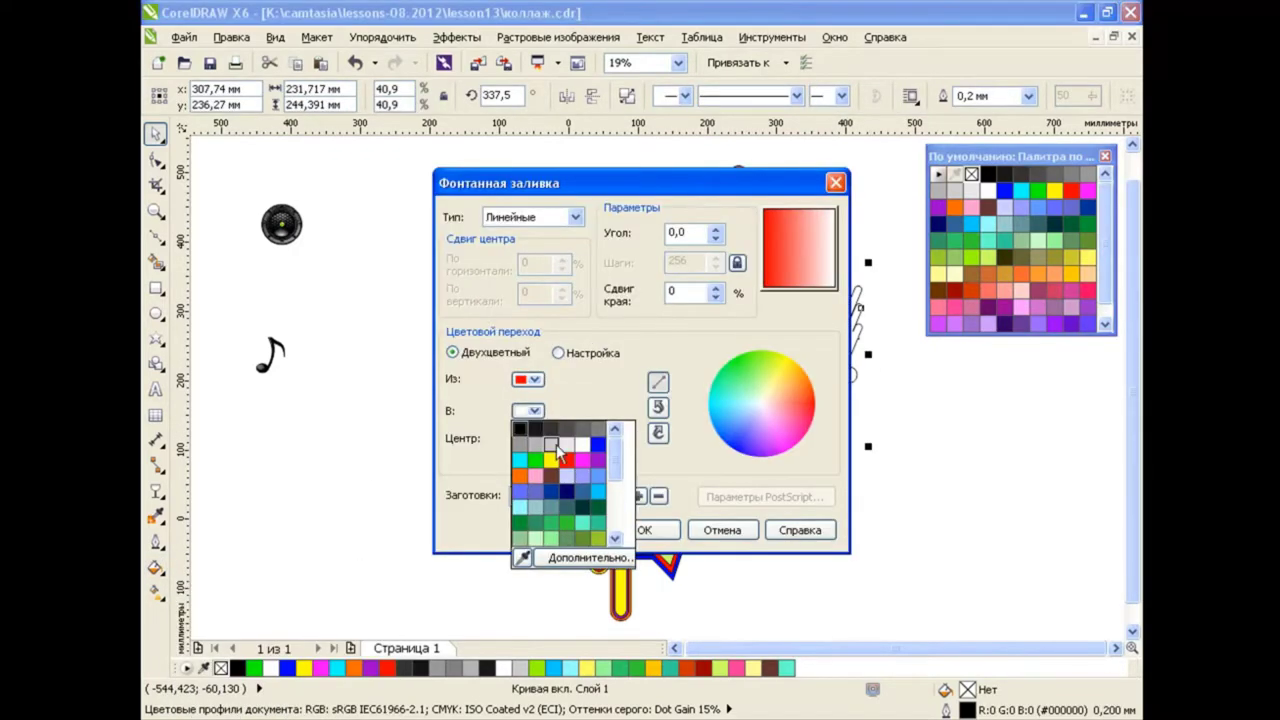
pyautogui.click(551, 459)
pyautogui.click(640, 530)
# Send the orange splash behind the bars and enlarge it to 53.9%.
pyautogui.hotkey('shift', 'pagedown')
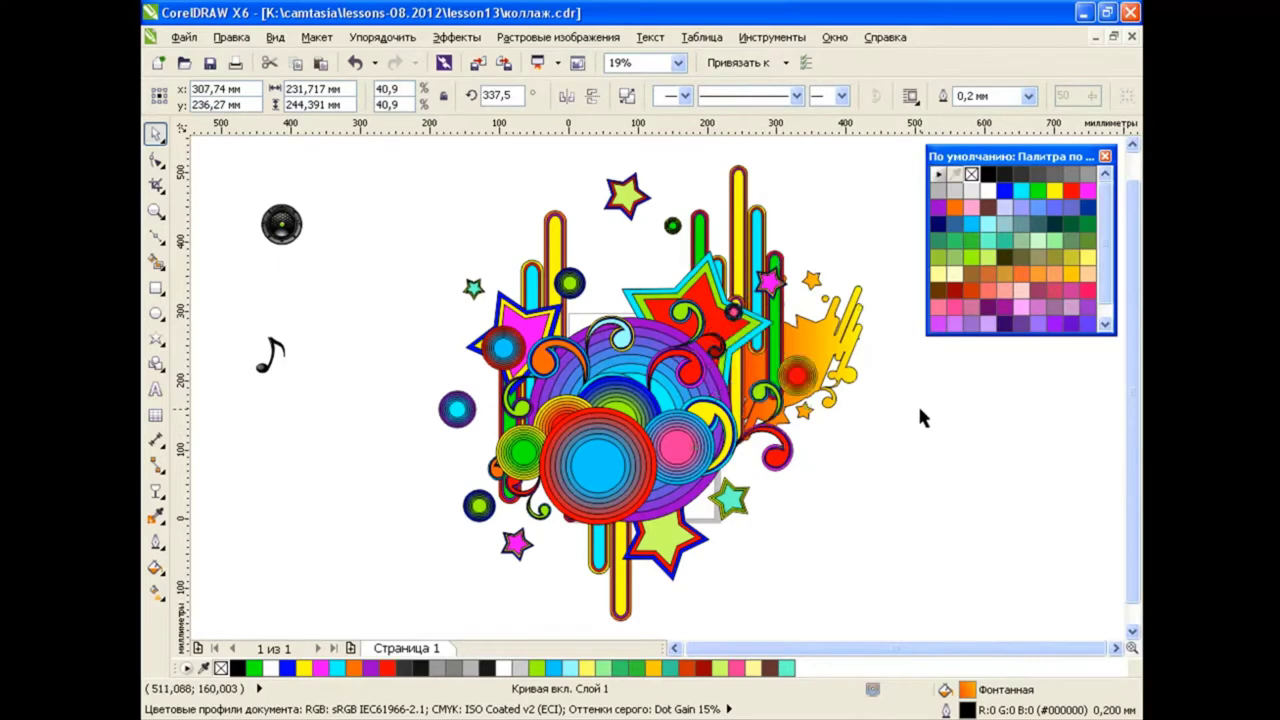
pyautogui.moveTo(868, 262); pyautogui.dragTo(876, 234)
pyautogui.click(982, 449)
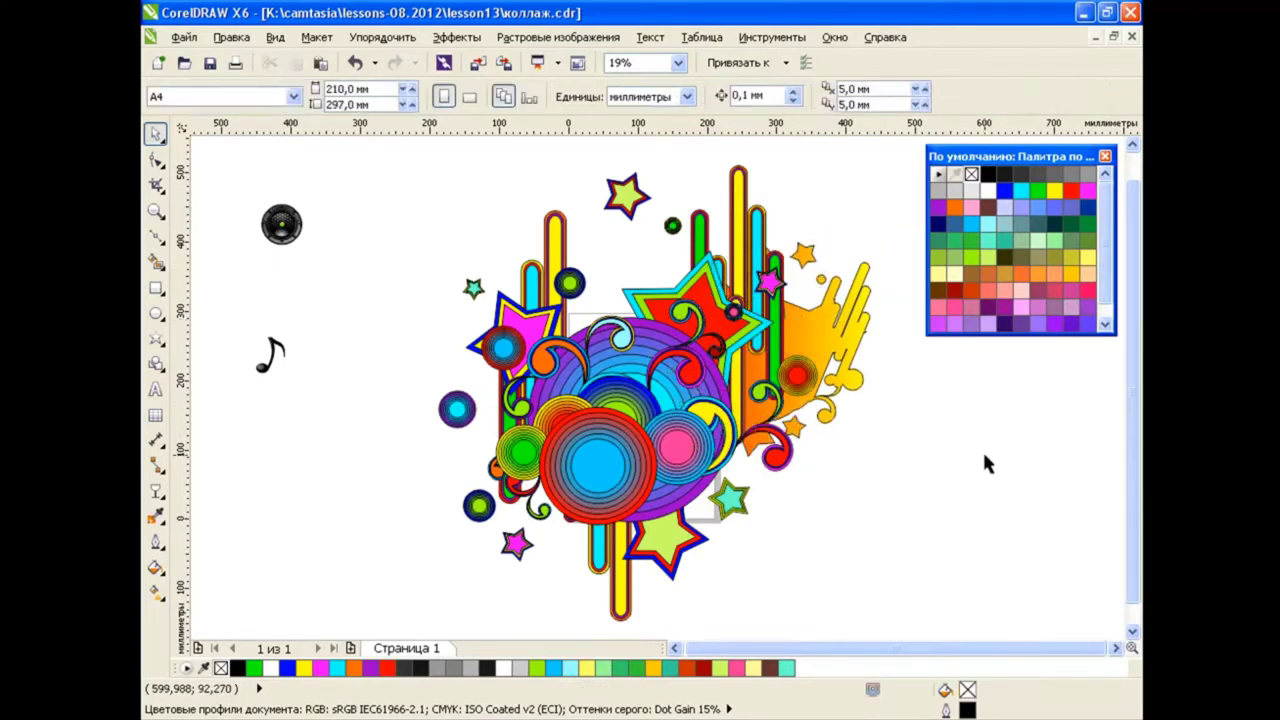
pyautogui.click(848, 346)
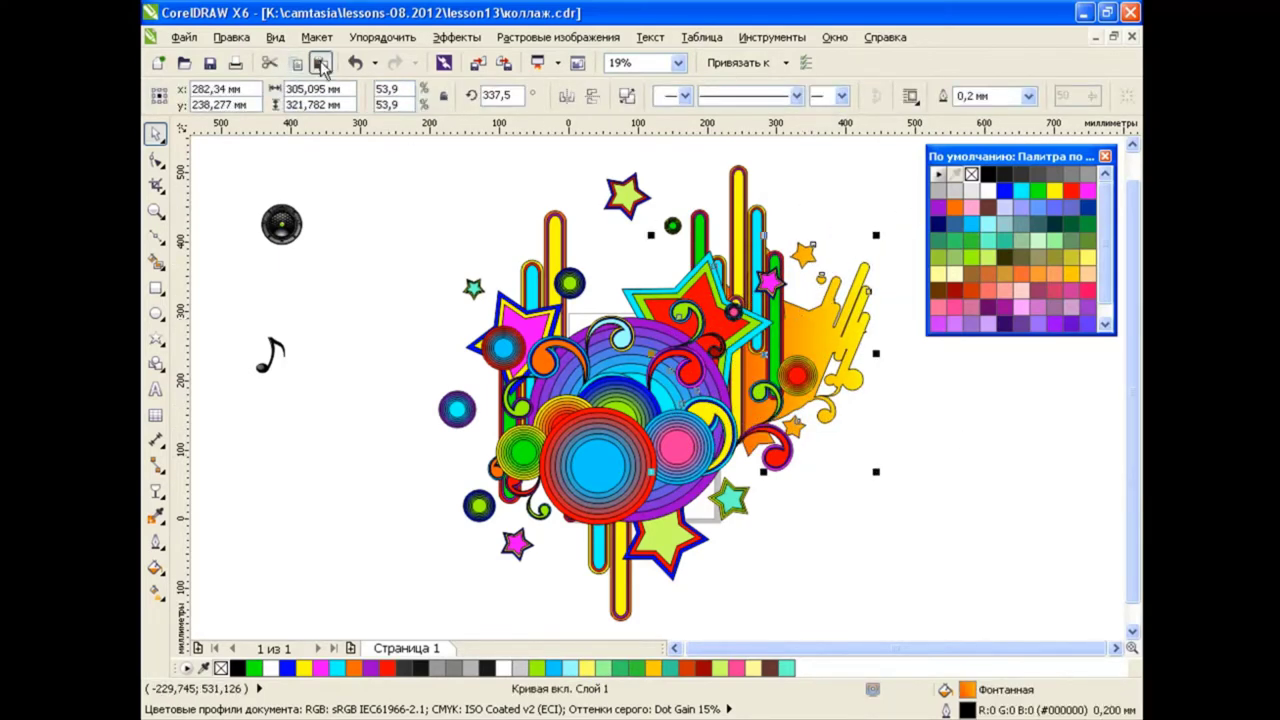
# Paste a copy of the splash, mirrored and shrunk onto the collage's left side.
pyautogui.click(321, 65)
pyautogui.moveTo(876, 234)
pyautogui.mouseDown()
pyautogui.moveTo(438, 217)
pyautogui.moveTo(460, 250)
pyautogui.mouseUp()
pyautogui.moveTo(541, 335); pyautogui.dragTo(483, 366)
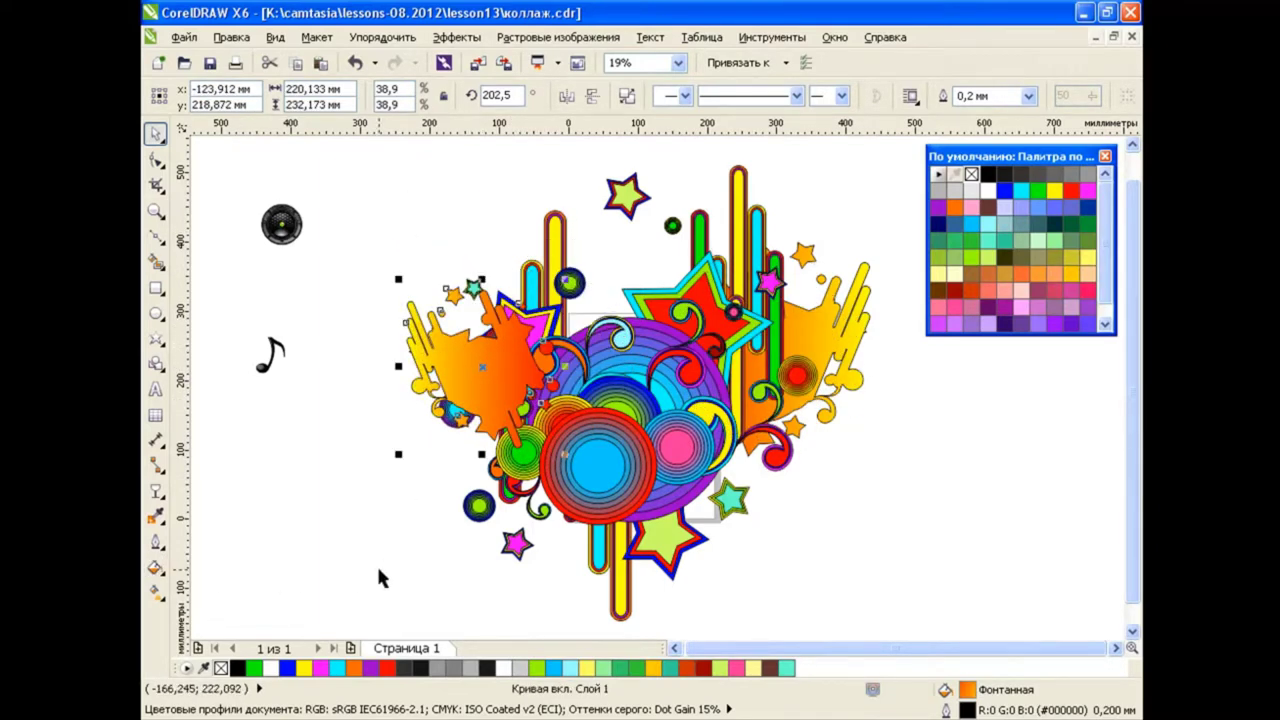
# Fill the mirrored splash with a cyan-to-blue fountain gradient.
pyautogui.click(163, 530)
pyautogui.click(218, 666)
pyautogui.click(528, 379)
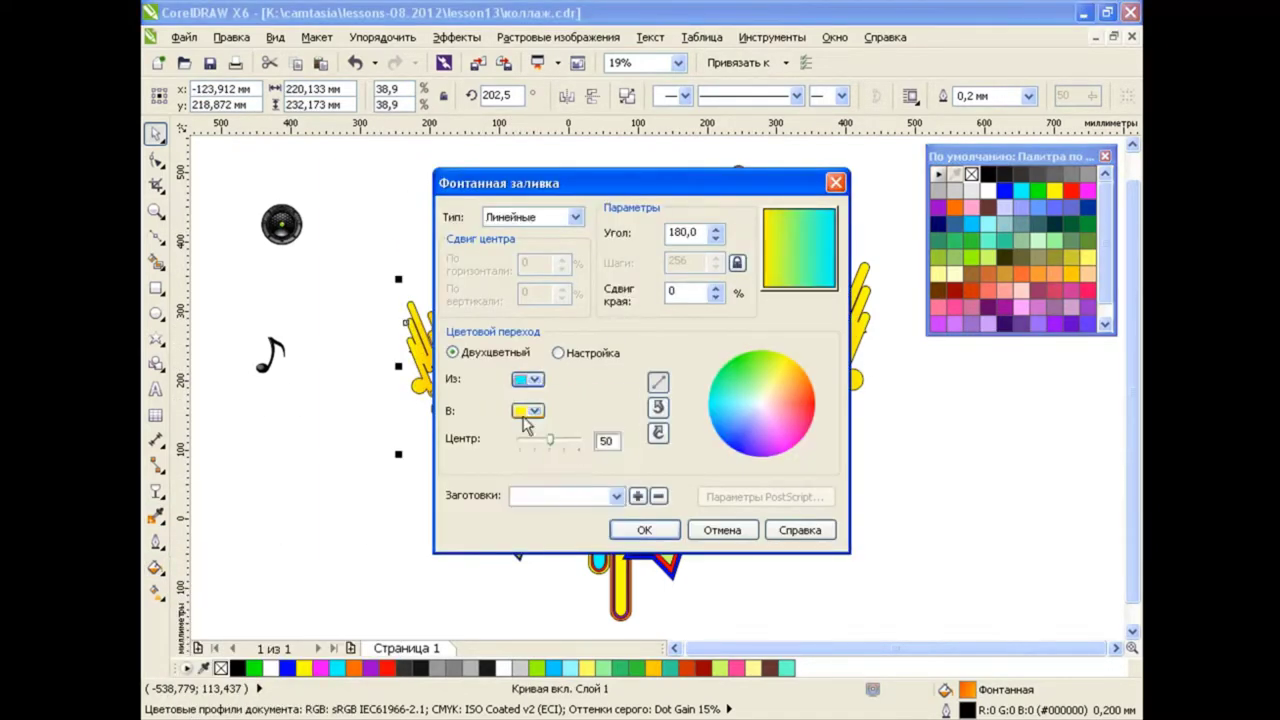
pyautogui.click(530, 411)
pyautogui.click(597, 445)
pyautogui.click(638, 530)
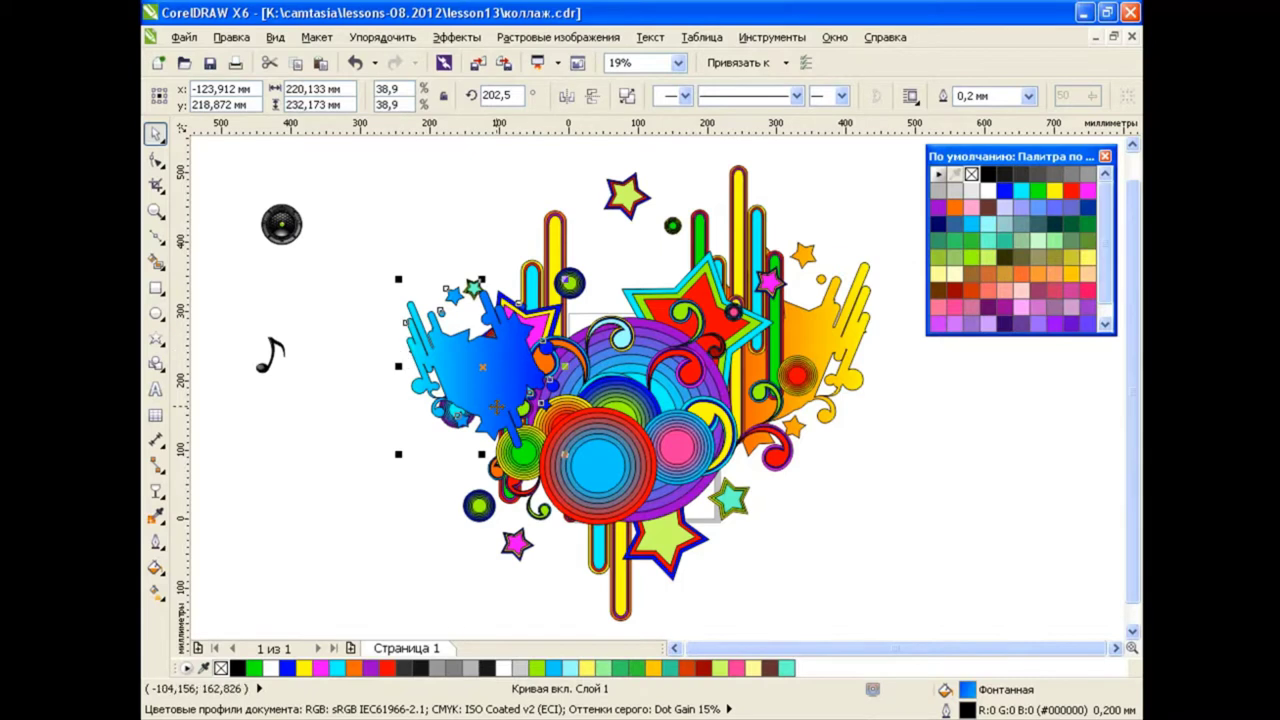
pyautogui.click(932, 498)
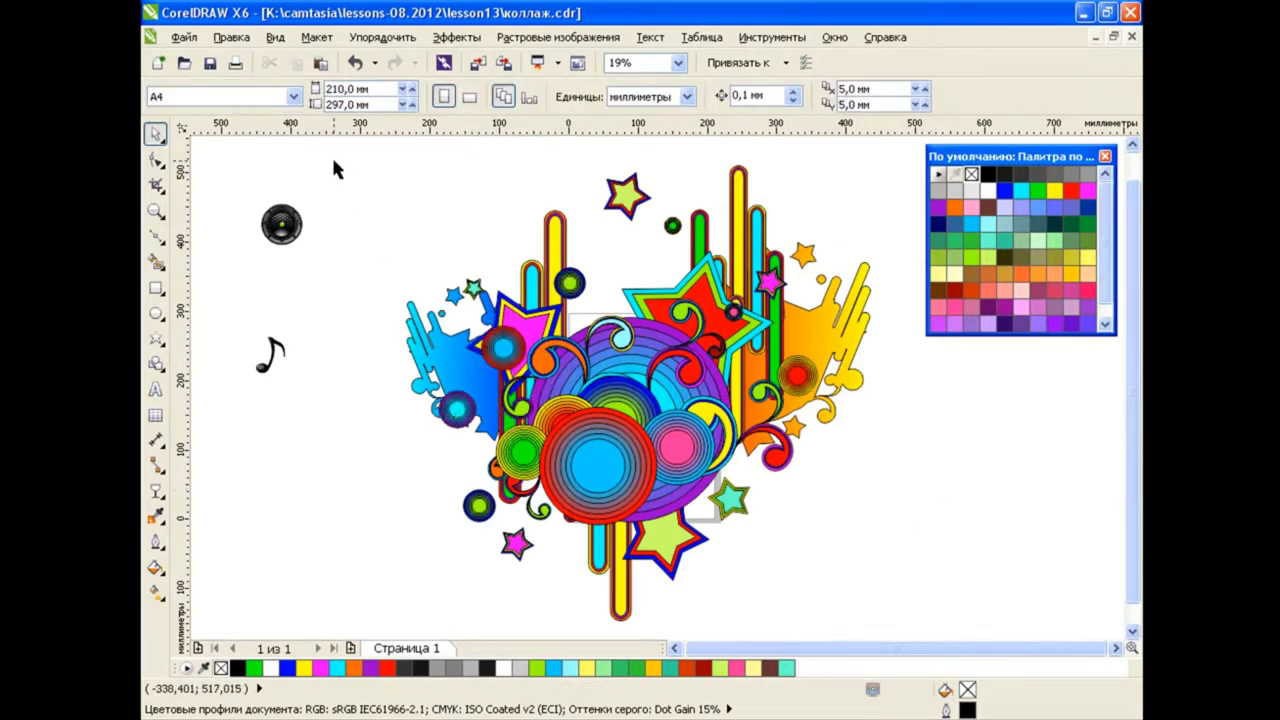
pyautogui.click(420, 324)
# Group the three collage pieces and place the speaker at the collage's lower centre.
pyautogui.keyDown('shift'); pyautogui.click(775, 333); pyautogui.keyUp('shift')
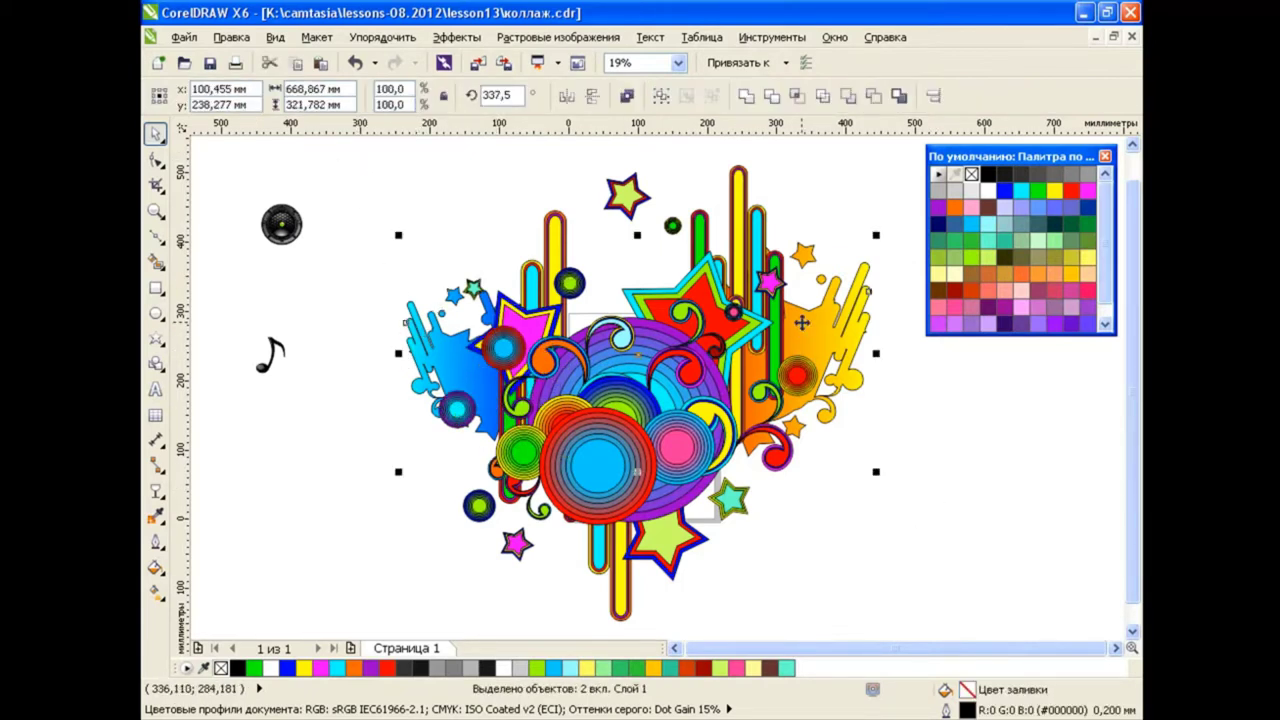
pyautogui.click(661, 96)
pyautogui.click(995, 512)
pyautogui.click(281, 224)
pyautogui.moveTo(304, 247); pyautogui.dragTo(566, 508)
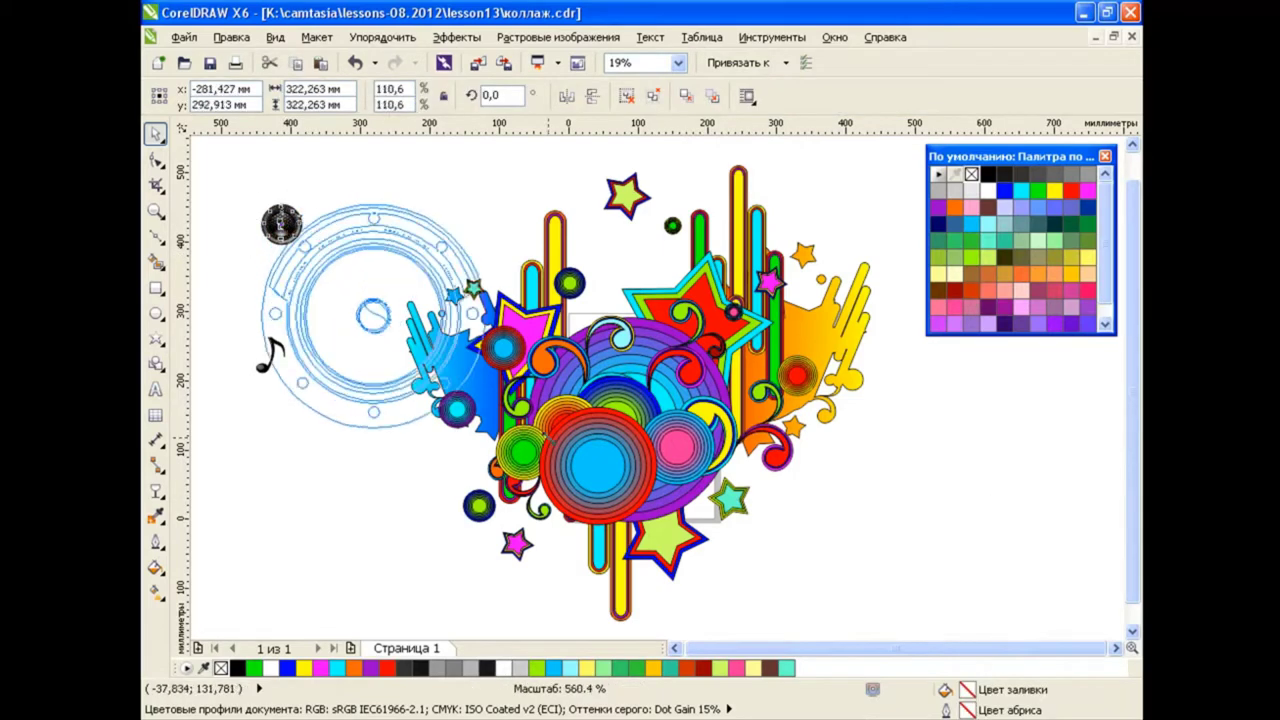
pyautogui.moveTo(251, 510); pyautogui.dragTo(392, 371)
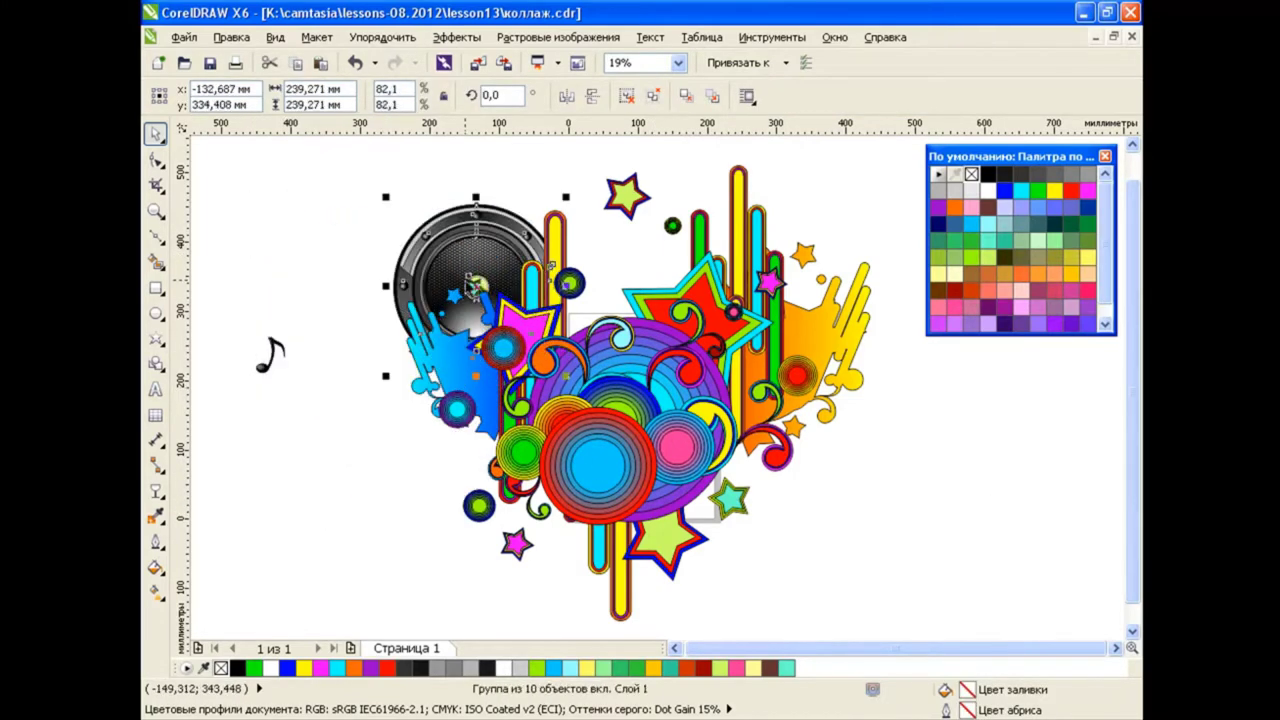
pyautogui.moveTo(467, 281); pyautogui.dragTo(630, 400)
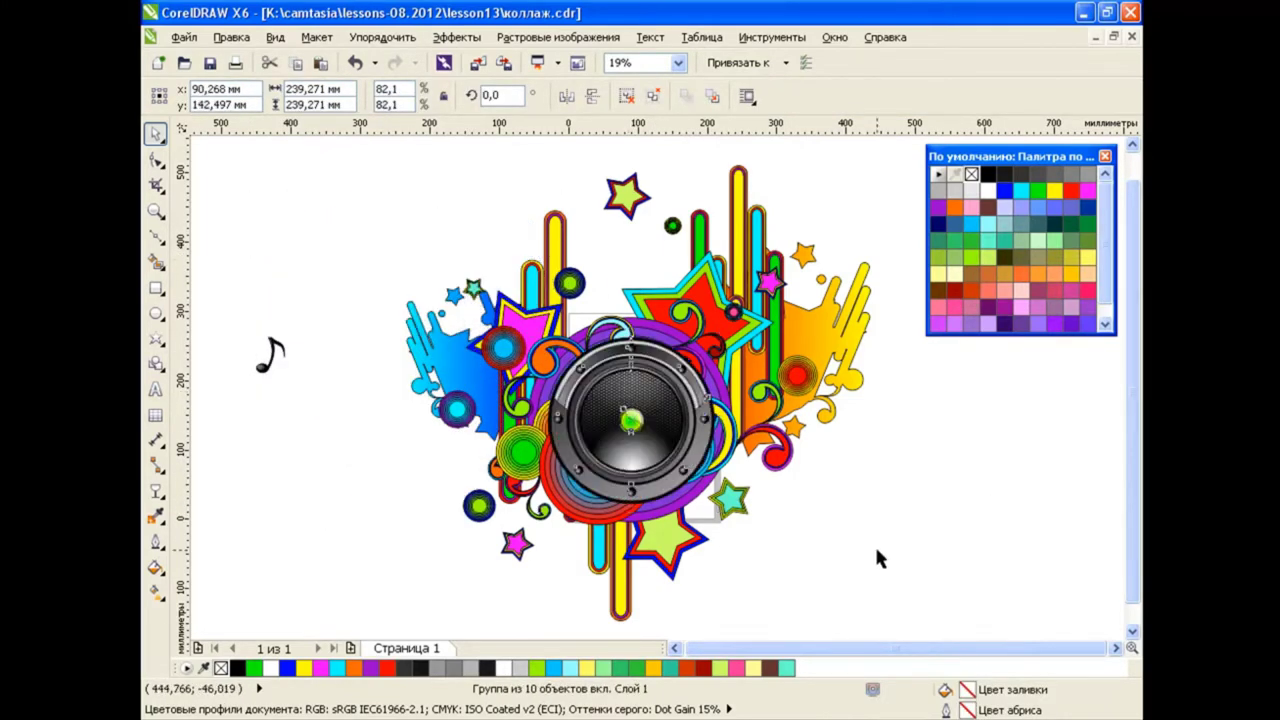
pyautogui.hotkey('ctrl', 'z')
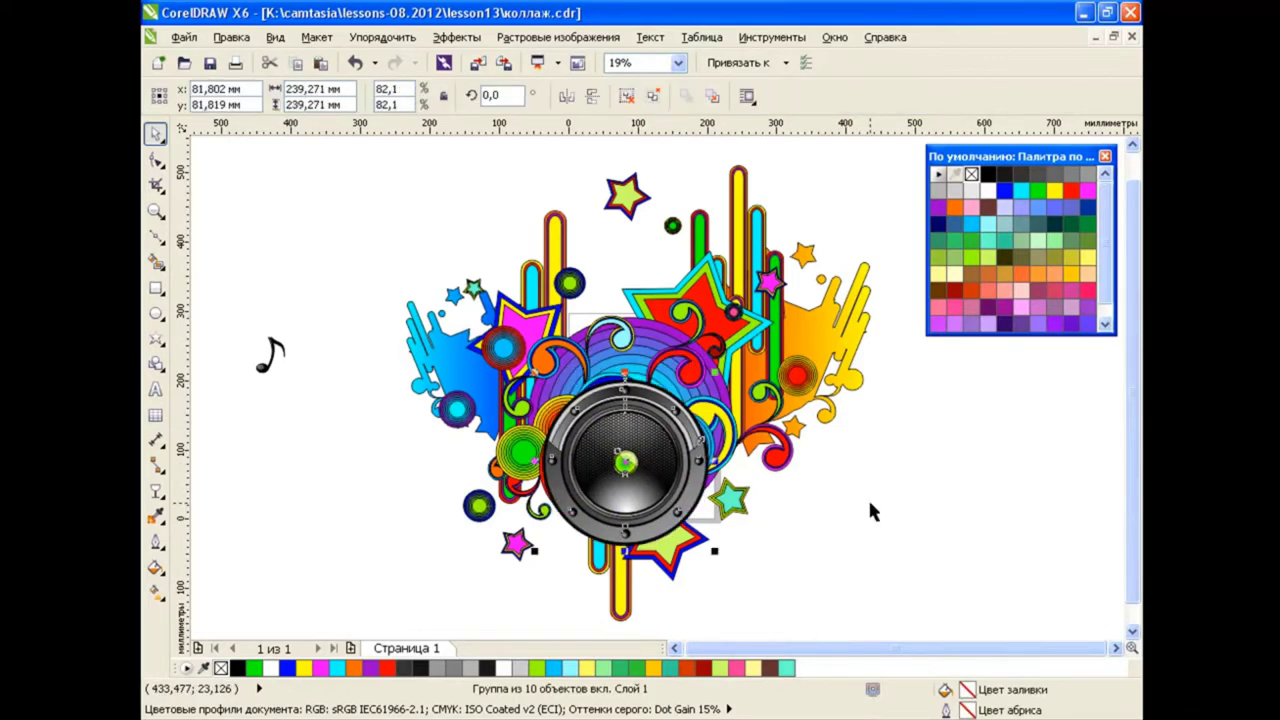
# Drop a speaker copy to the right, tilted about 23.5° and slightly smaller.
pyautogui.click(869, 504)
pyautogui.moveTo(640, 440)
pyautogui.mouseDown()
pyautogui.moveTo(803, 425)
pyautogui.moveTo(845, 439)
pyautogui.mouseUp()
pyautogui.click(862, 443)
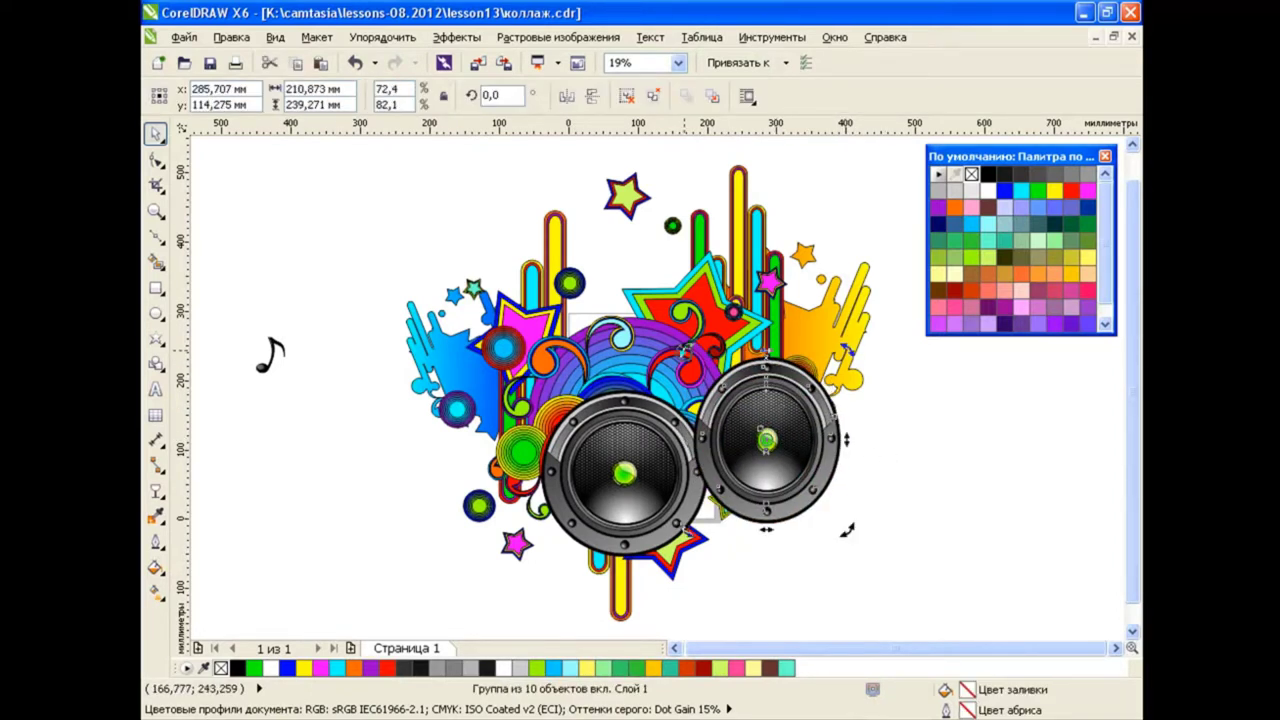
pyautogui.moveTo(685, 348); pyautogui.dragTo(777, 439)
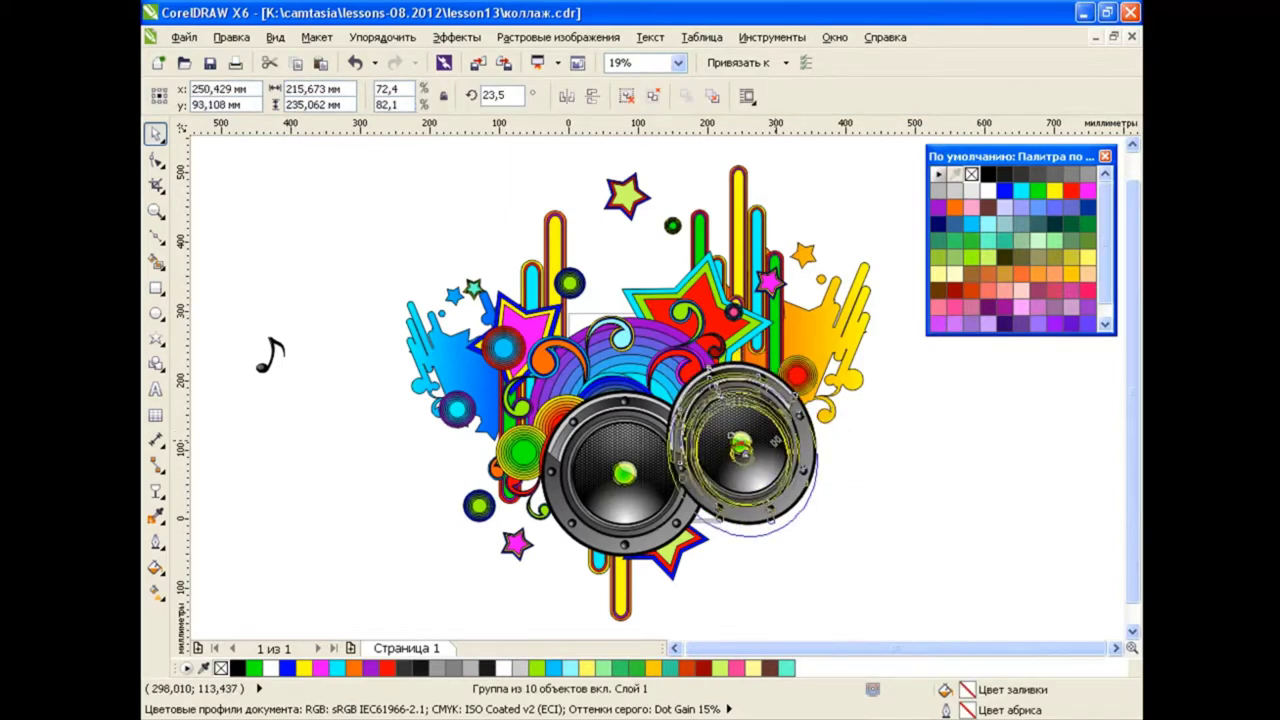
pyautogui.moveTo(816, 532); pyautogui.dragTo(802, 518)
pyautogui.moveTo(735, 449); pyautogui.dragTo(736, 450)
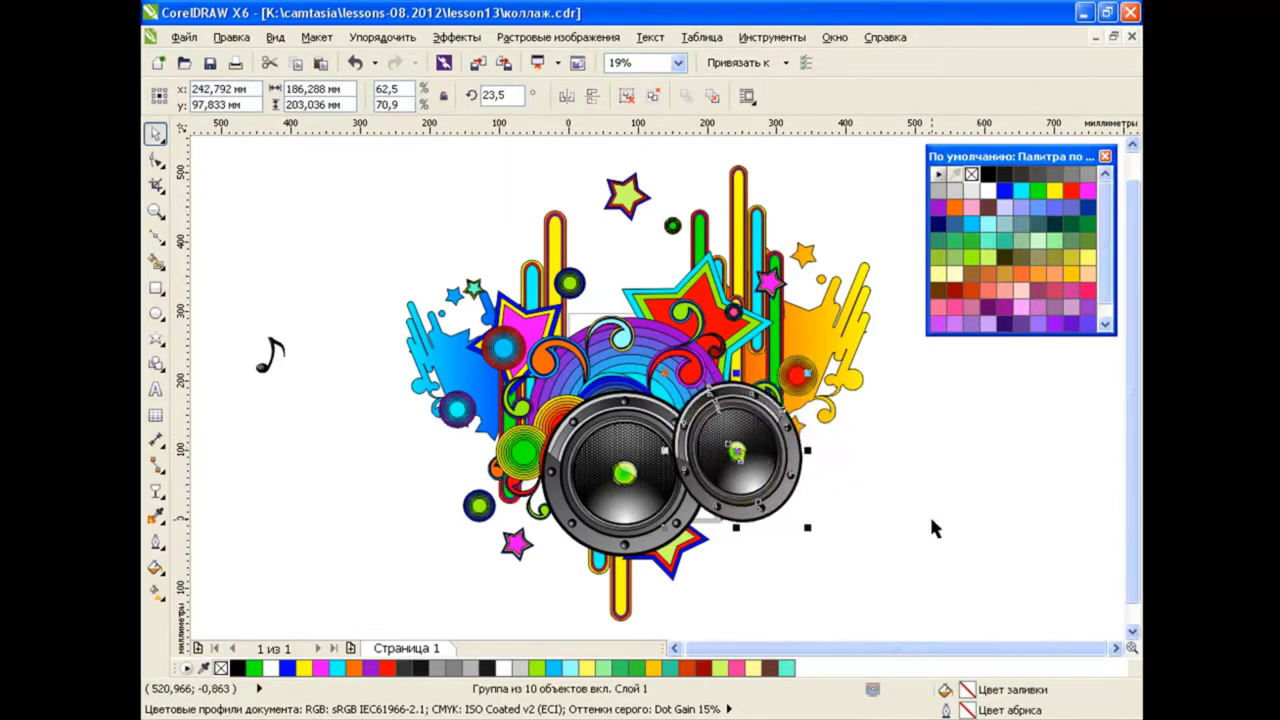
pyautogui.click(882, 473)
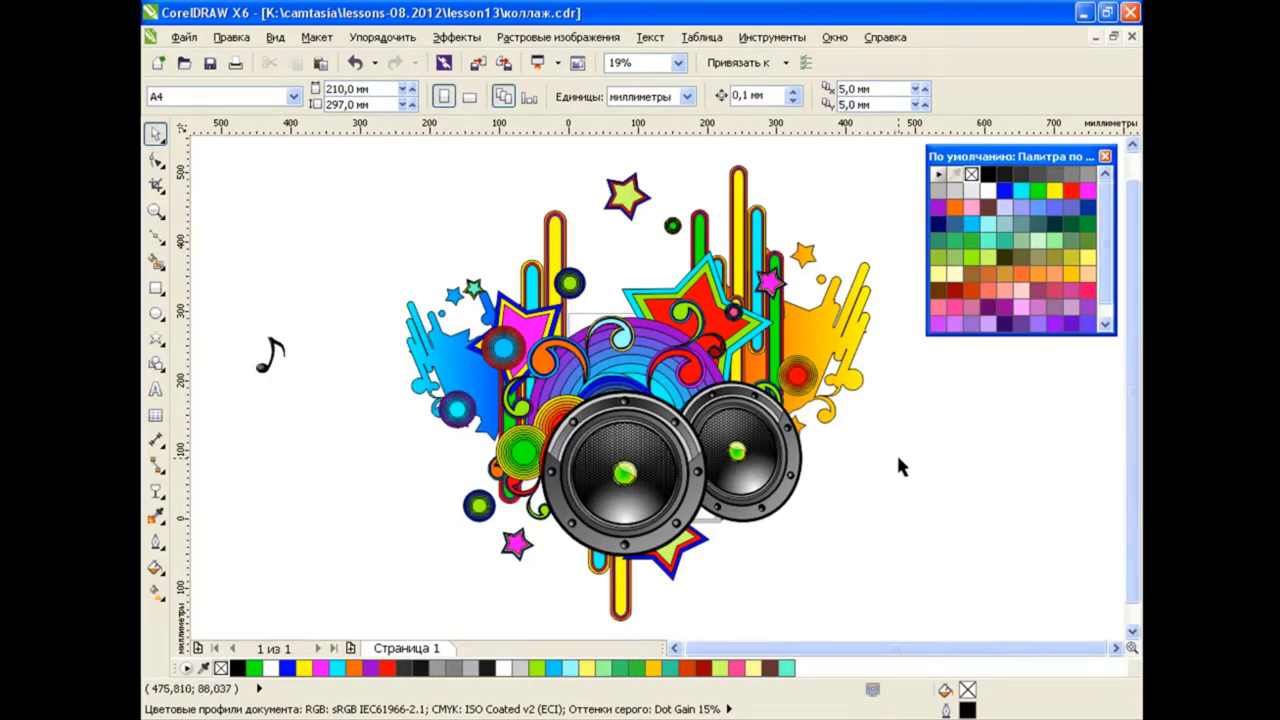
# Set the right speaker's rotation to 0° and settle it beside the main speaker.
pyautogui.hotkey('ctrl', 'z')
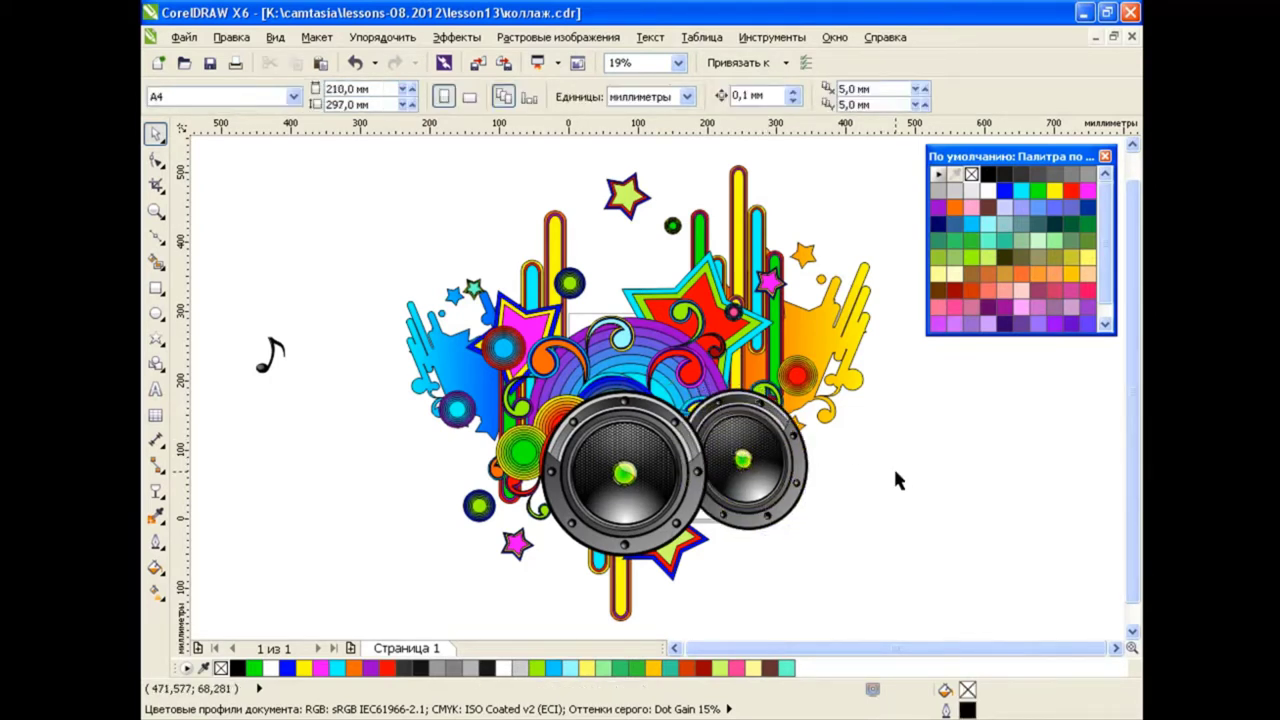
pyautogui.write('360,0')
pyautogui.press('Return')
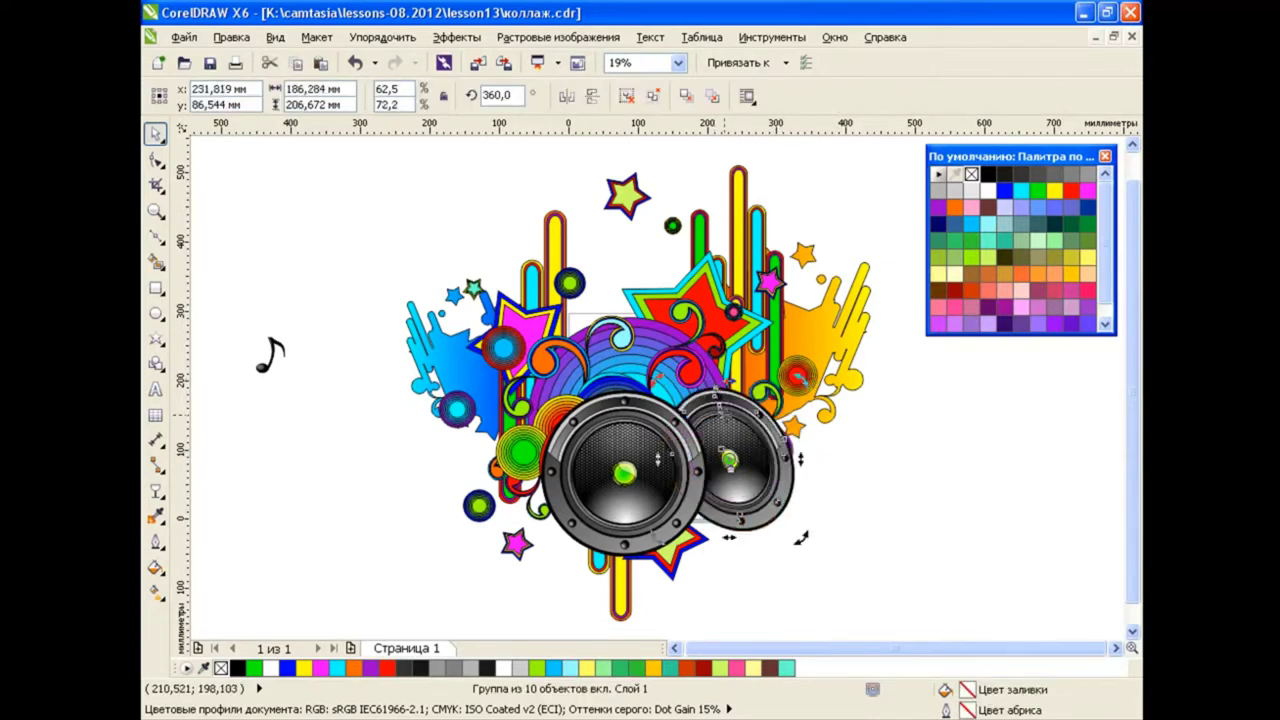
pyautogui.moveTo(742, 458); pyautogui.dragTo(950, 456)
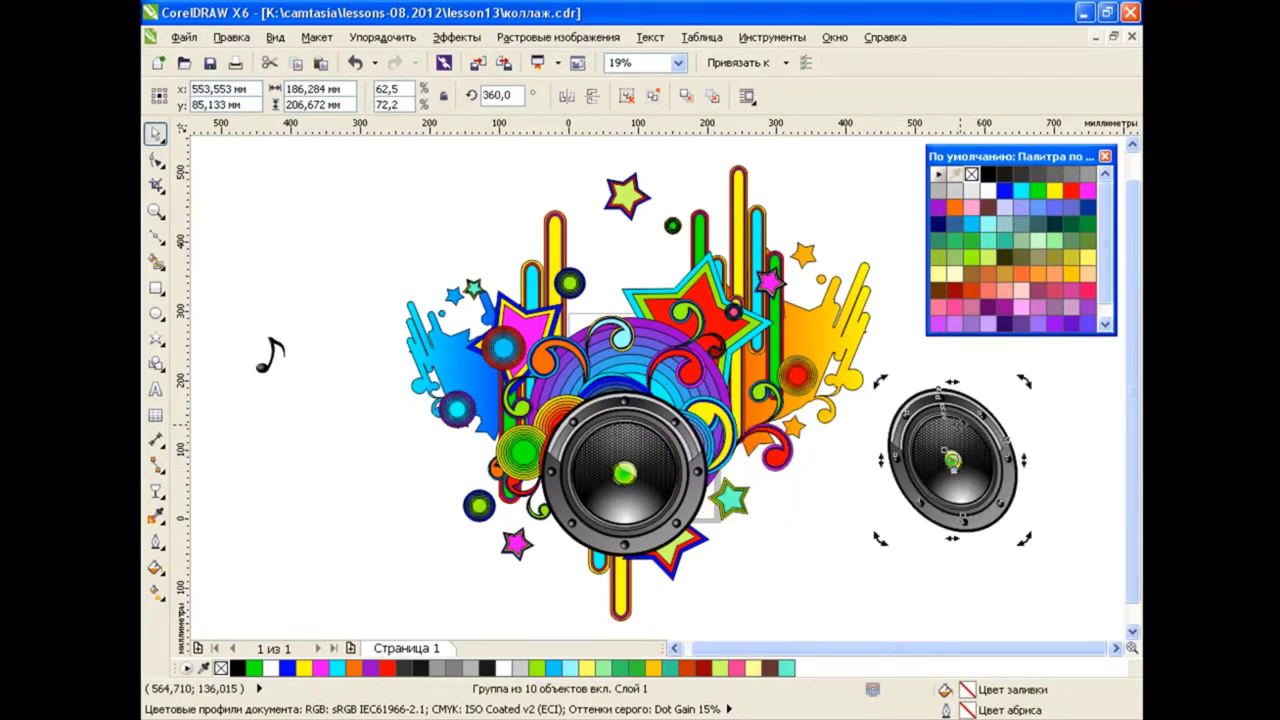
pyautogui.moveTo(952, 460); pyautogui.dragTo(745, 458)
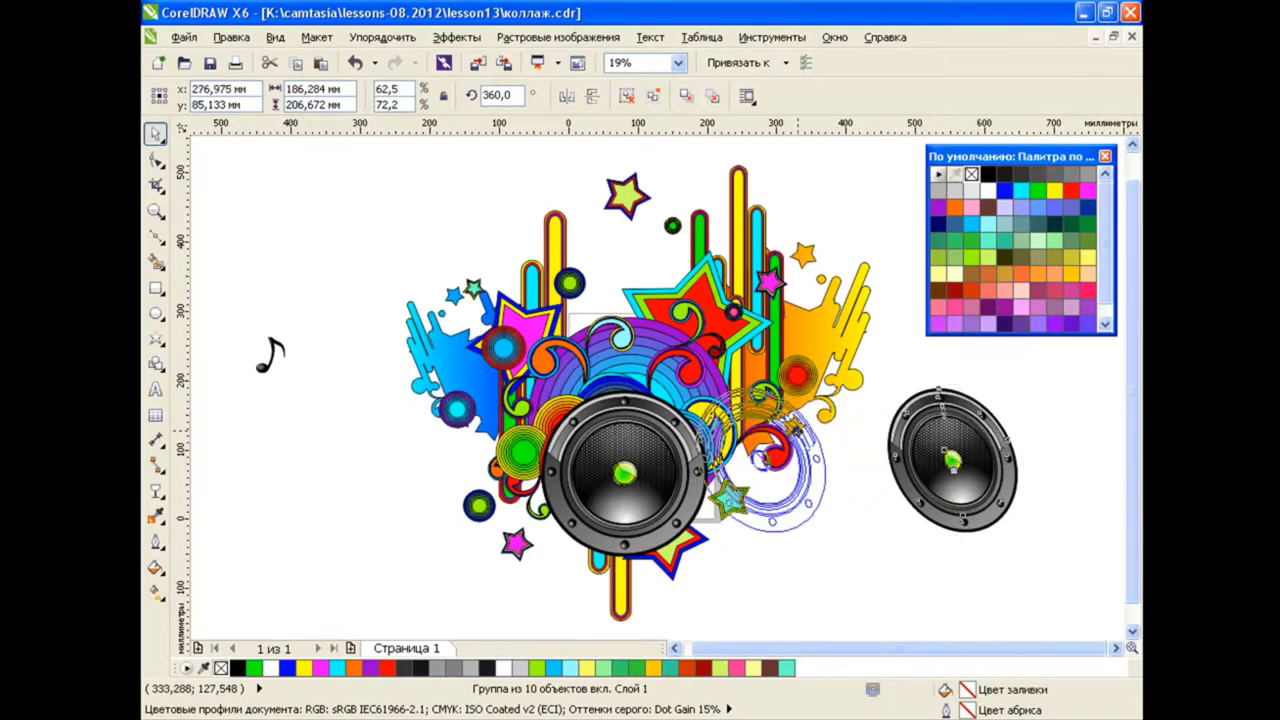
pyautogui.click(951, 449)
# Drop another speaker copy further up-right, shrunk to about 43%.
pyautogui.click(798, 476)
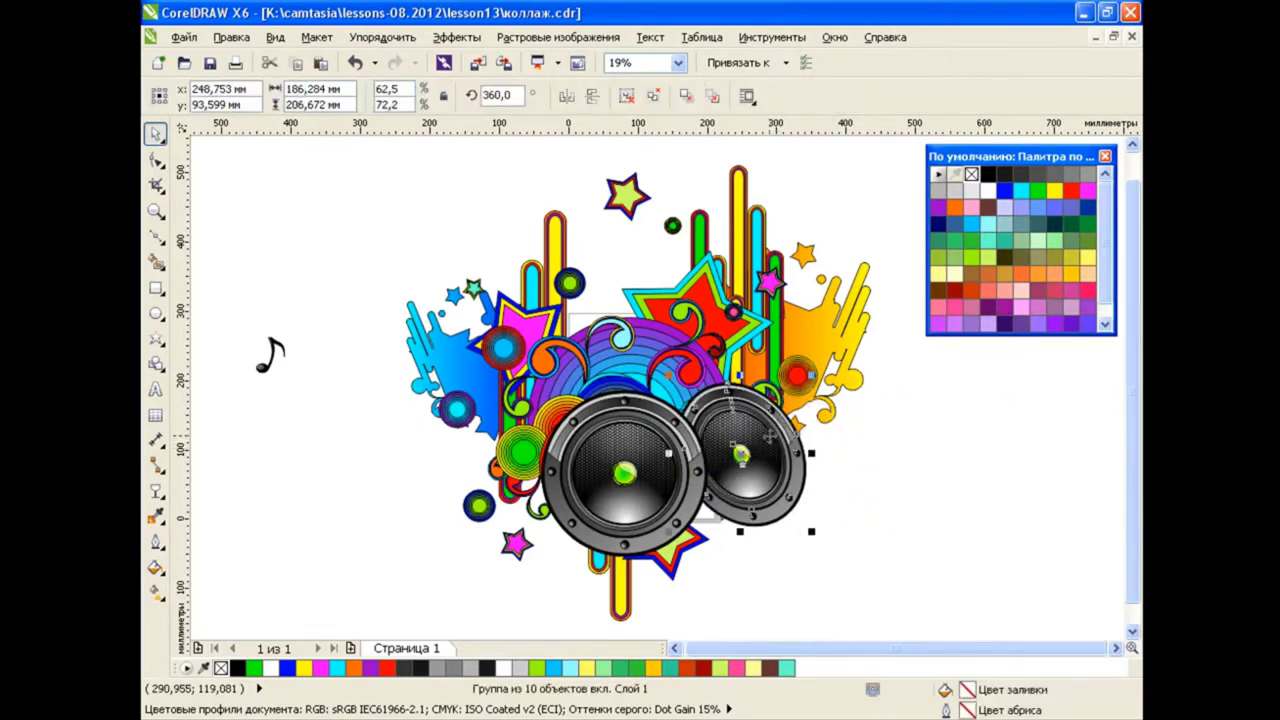
pyautogui.click(912, 484)
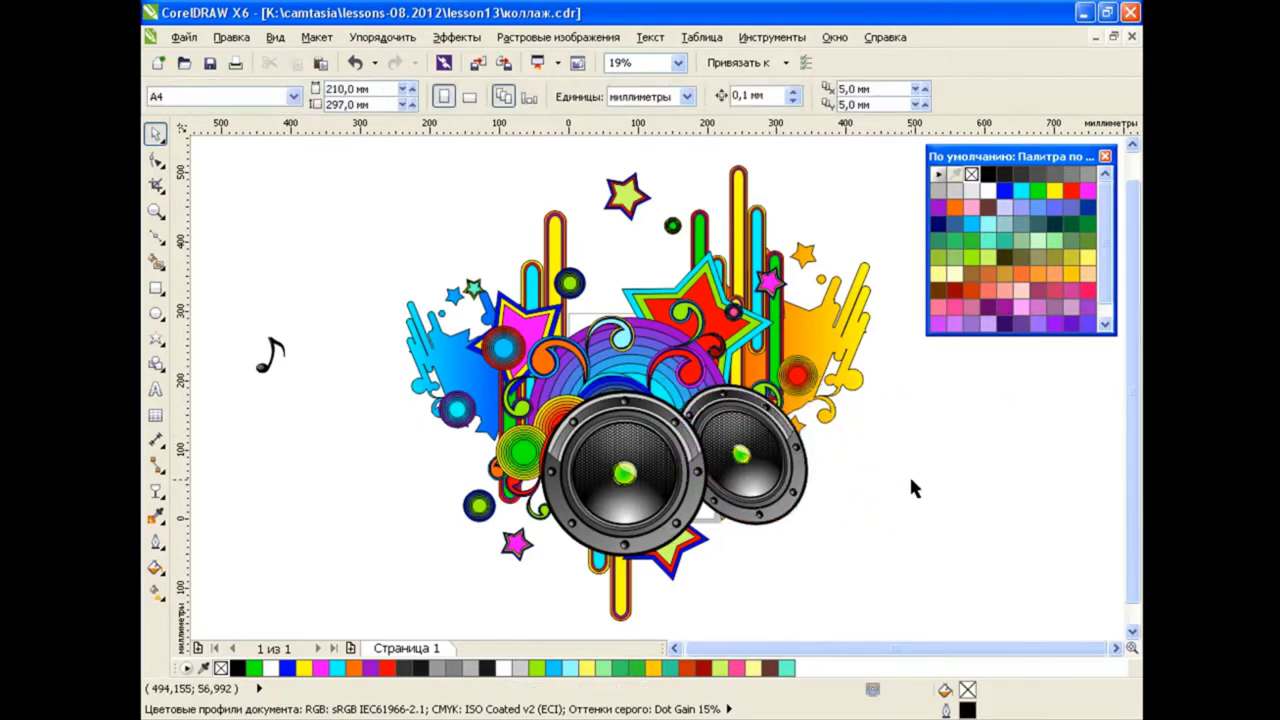
pyautogui.moveTo(797, 460); pyautogui.dragTo(895, 437)
pyautogui.click(905, 461)
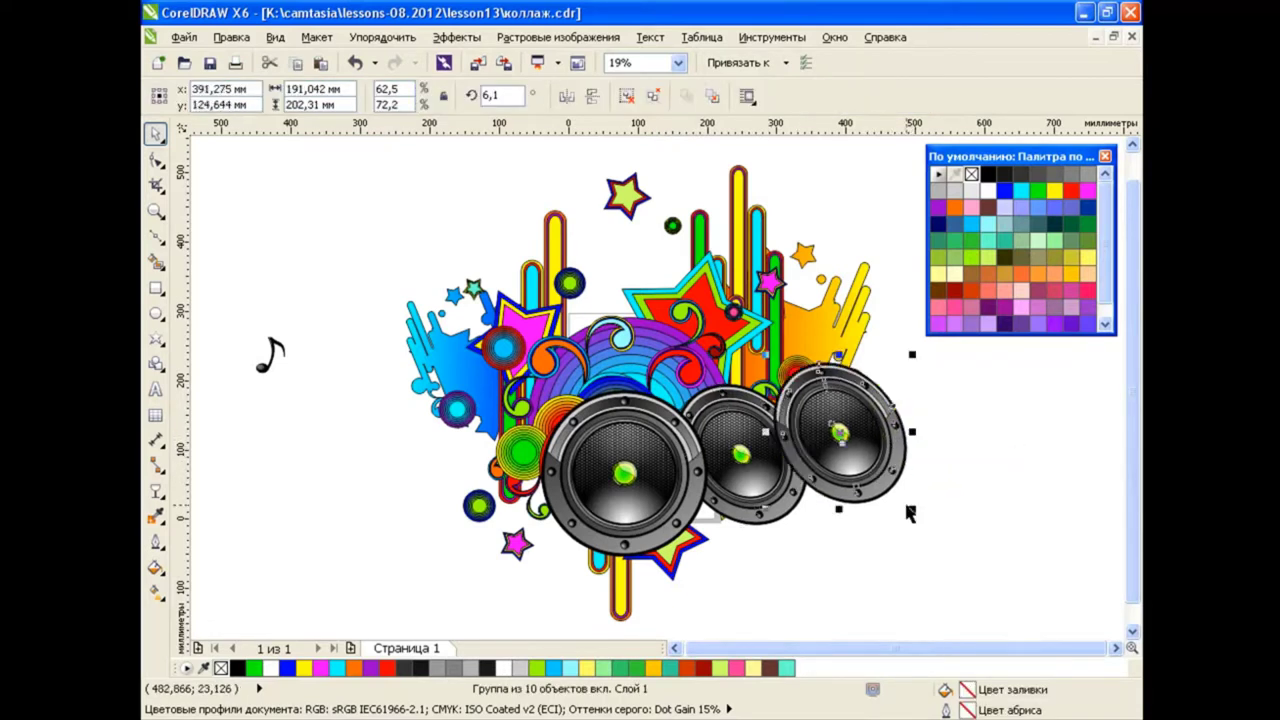
pyautogui.moveTo(910, 513); pyautogui.dragTo(859, 477)
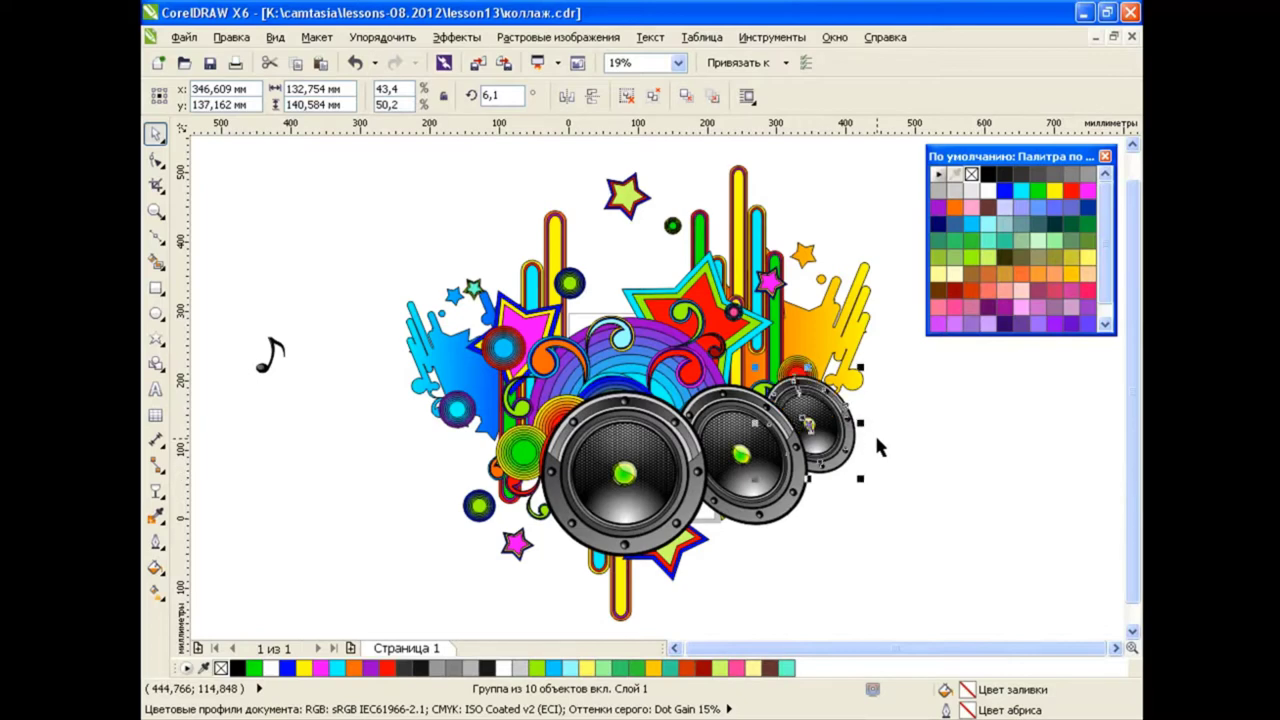
pyautogui.click(961, 440)
# Duplicate the two right-hand speakers, mirror them horizontally, move them left and group them.
pyautogui.click(847, 456)
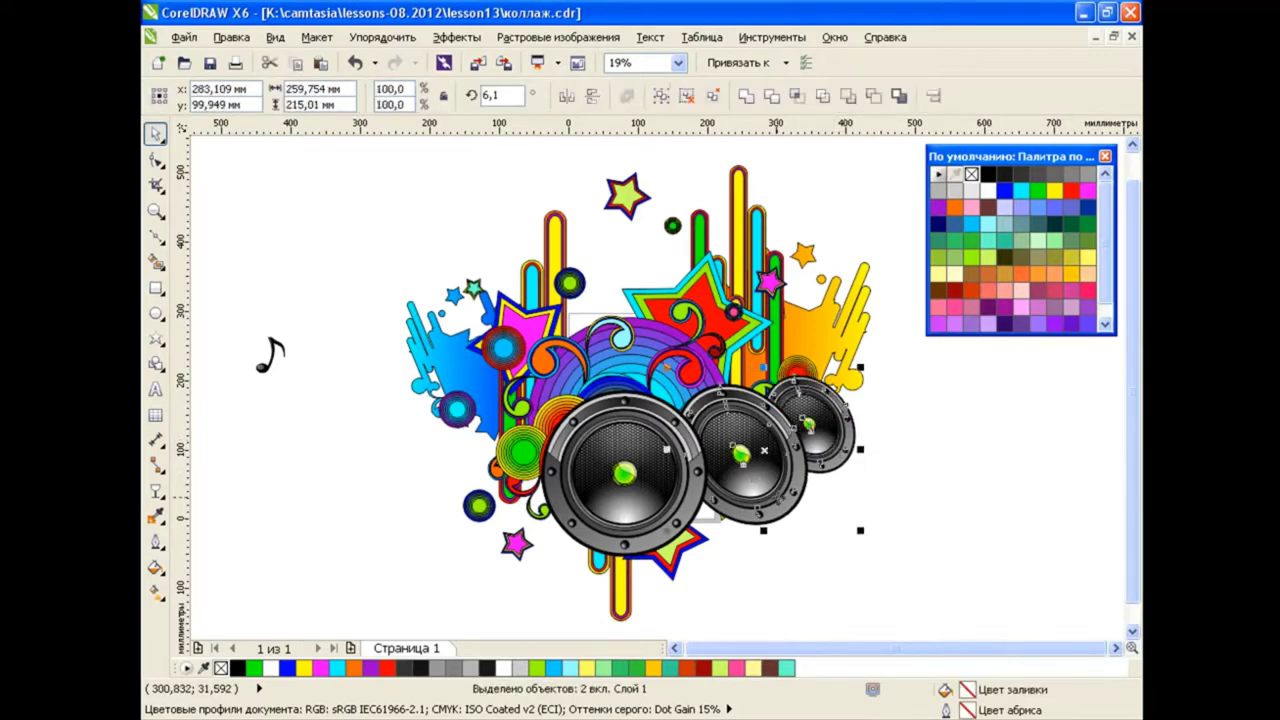
pyautogui.click(321, 64)
pyautogui.click(567, 96)
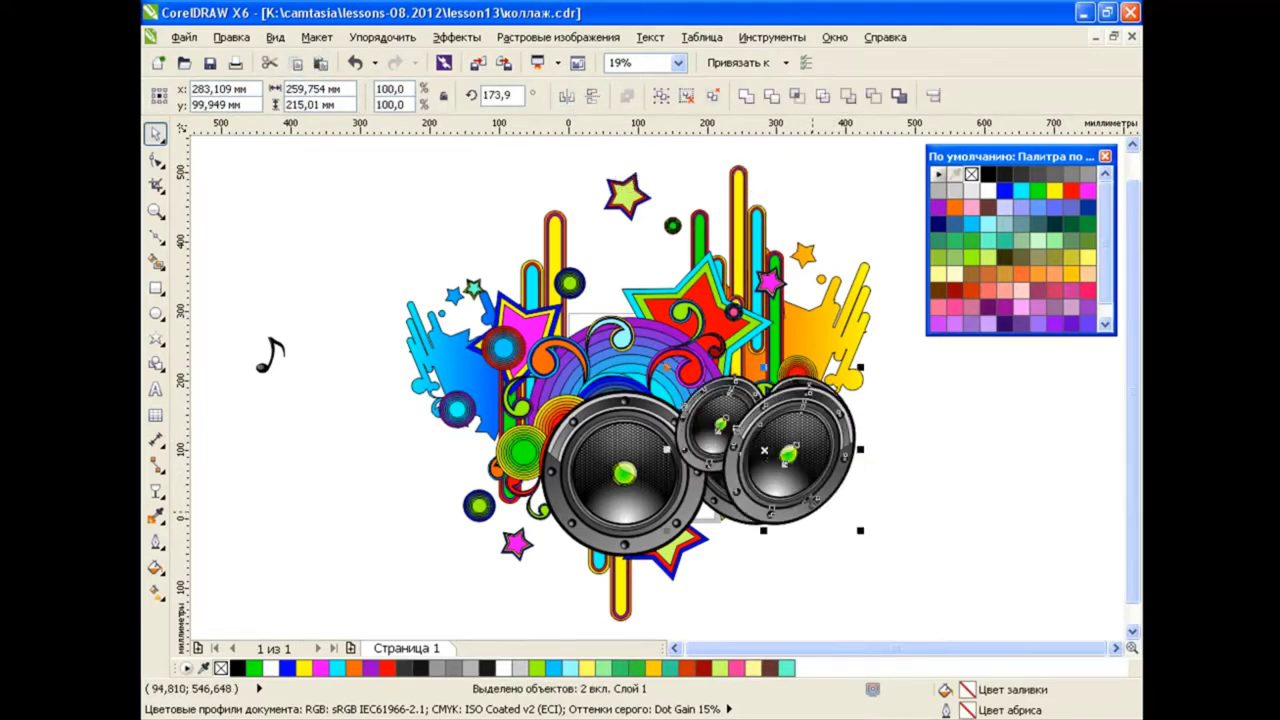
pyautogui.moveTo(760, 450); pyautogui.dragTo(513, 447)
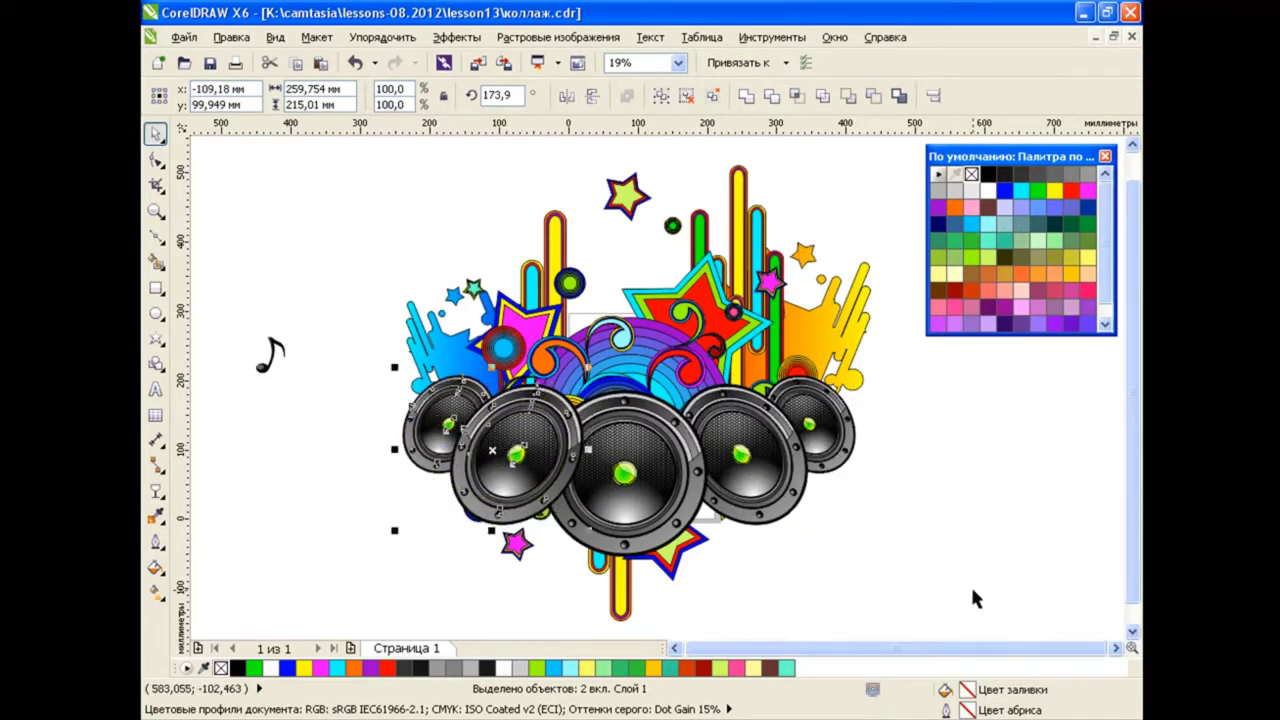
pyautogui.hotkey('ctrl', 'g')
pyautogui.click(904, 497)
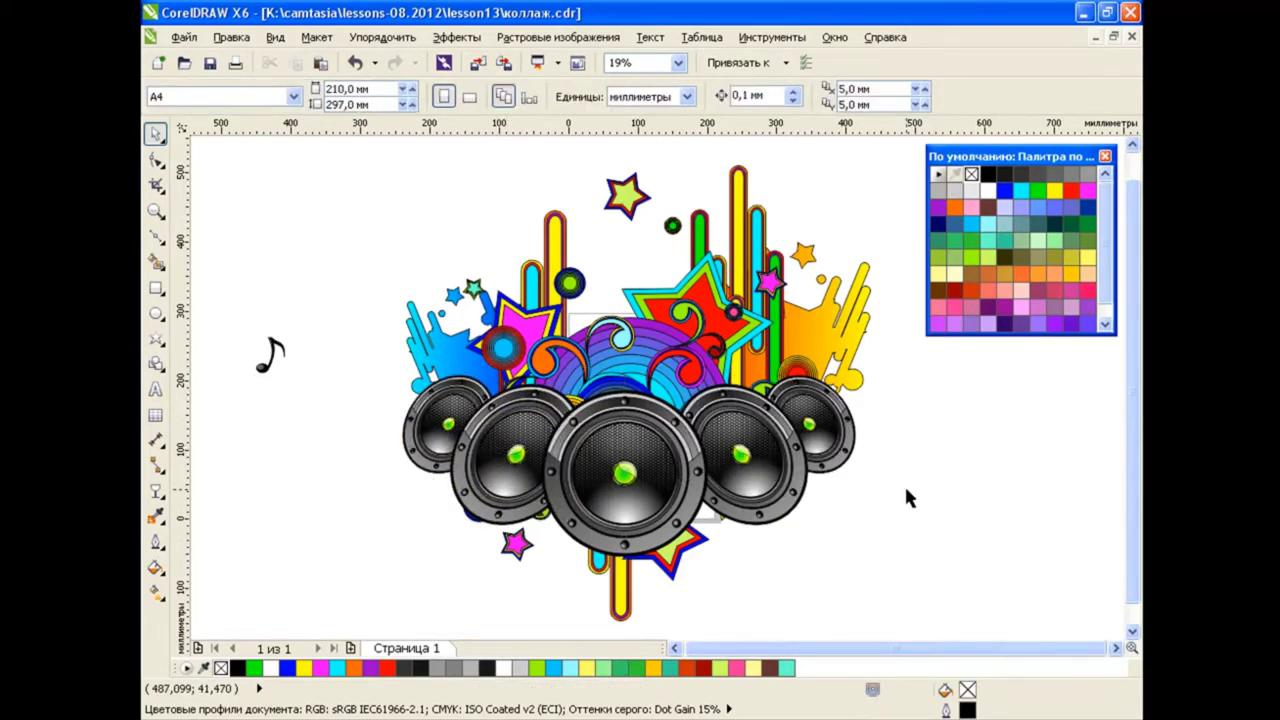
# Dock the colour palette vertically and group the five speakers, adding the background art.
pyautogui.moveTo(1010, 156); pyautogui.dragTo(1136, 140)
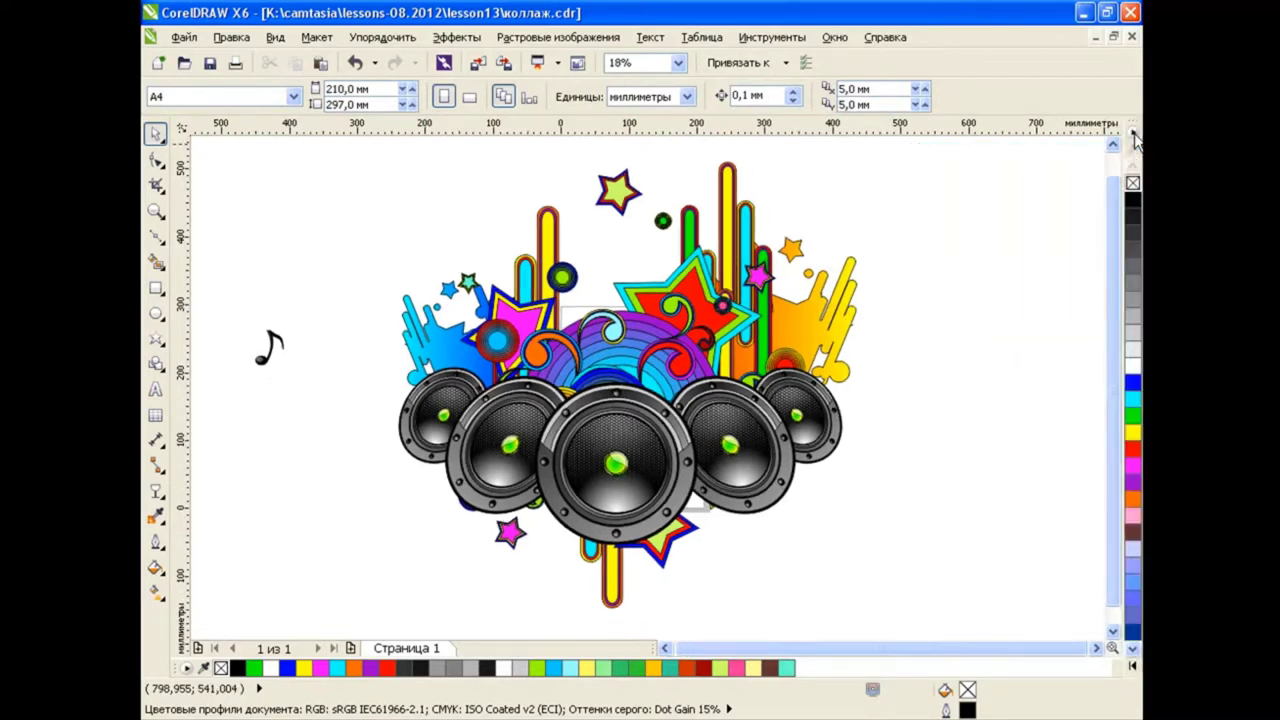
pyautogui.click(440, 410)
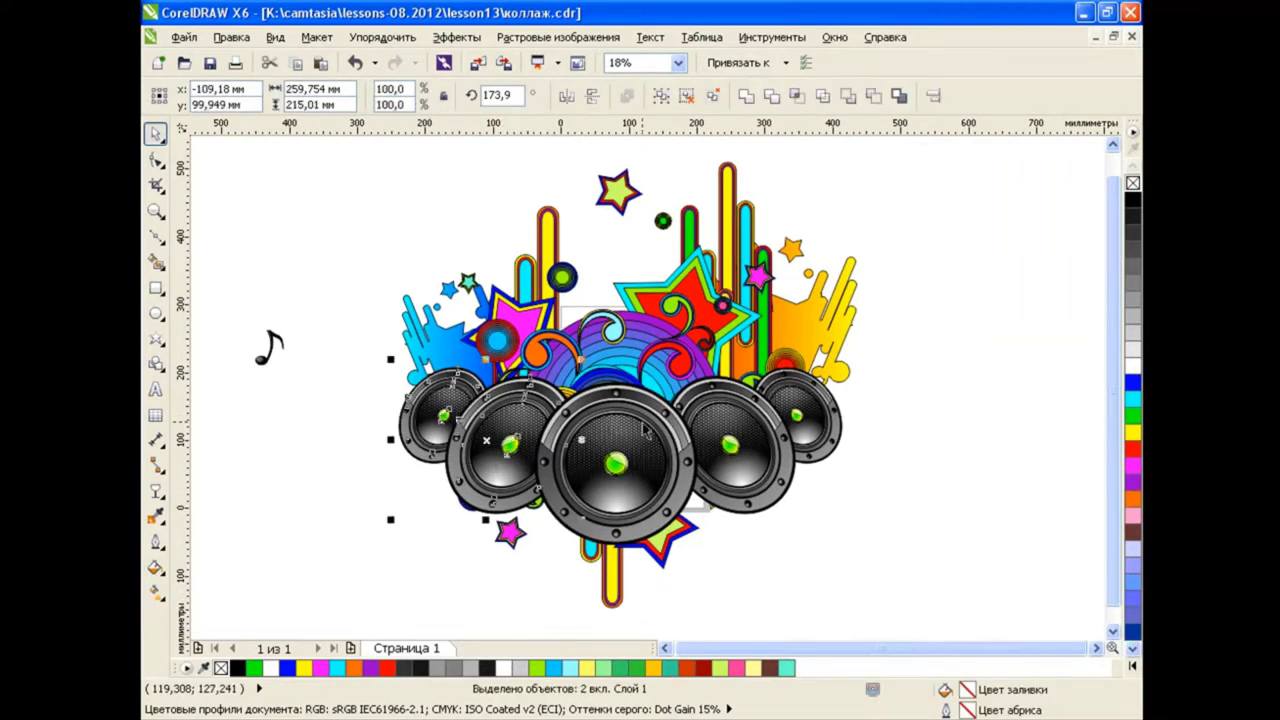
pyautogui.keyDown('shift'); pyautogui.click(805, 400); pyautogui.keyUp('shift')
pyautogui.click(662, 96)
pyautogui.keyDown('shift'); pyautogui.click(727, 238); pyautogui.keyUp('shift')
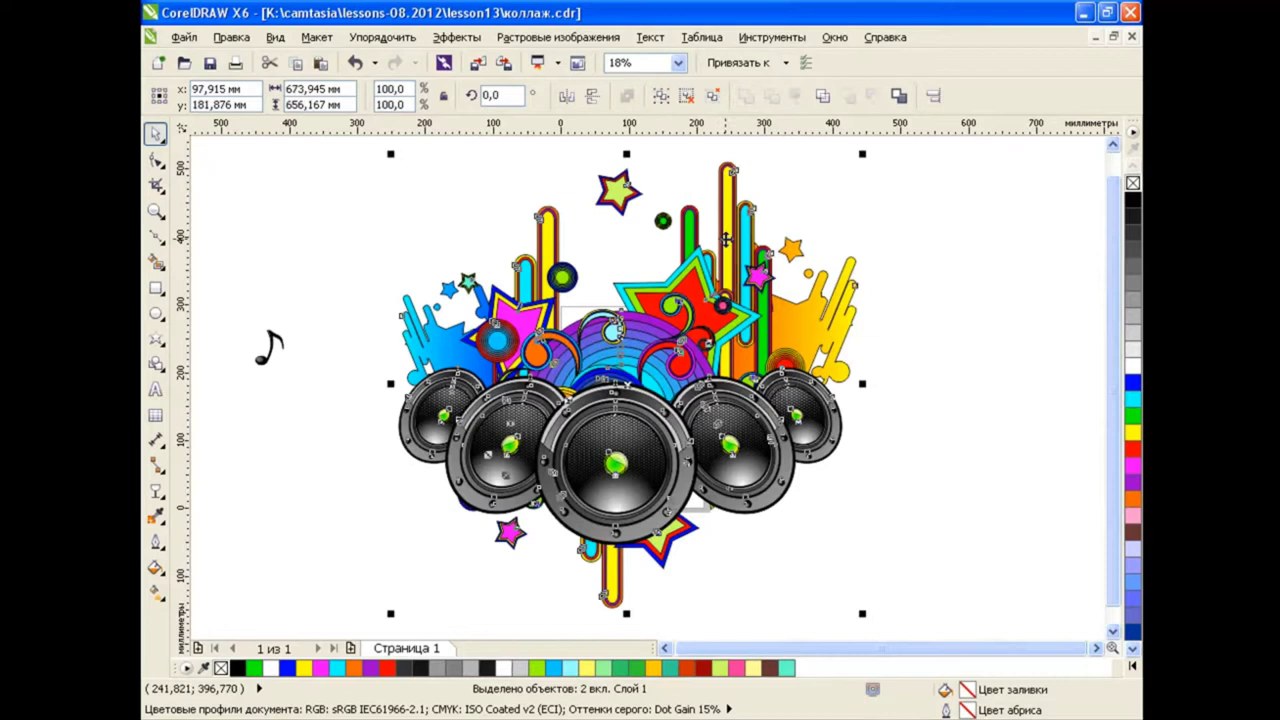
# Group the speakers with the background, and move, enlarge and tilt the music note.
pyautogui.click(660, 96)
pyautogui.click(940, 376)
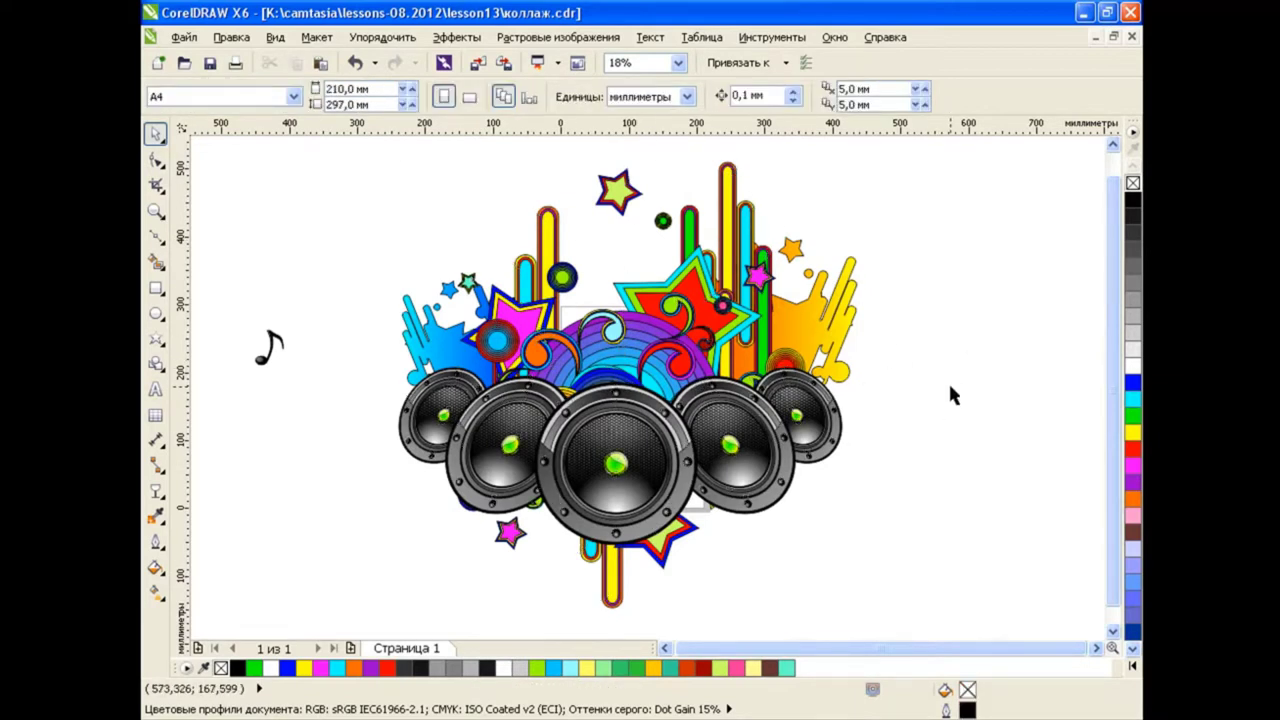
pyautogui.moveTo(268, 350); pyautogui.dragTo(305, 460)
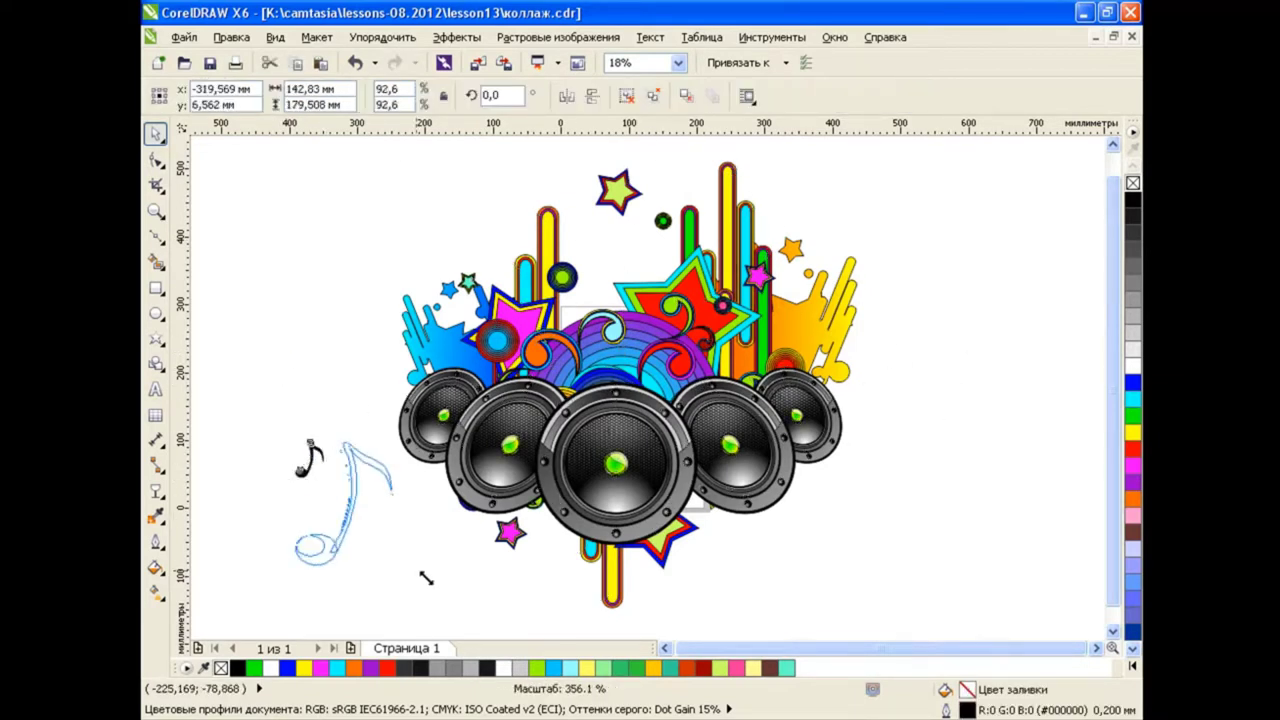
pyautogui.moveTo(337, 508)
pyautogui.mouseDown()
pyautogui.moveTo(428, 606)
pyautogui.moveTo(367, 529)
pyautogui.mouseUp()
pyautogui.click(345, 468)
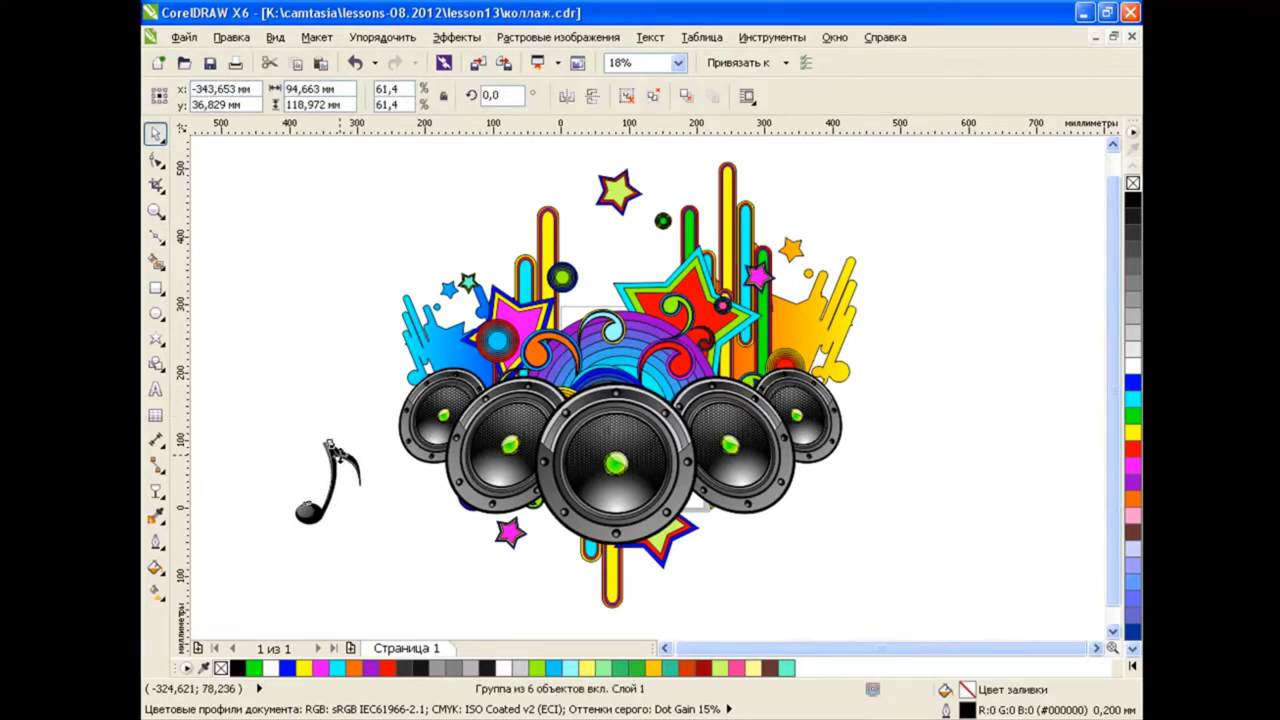
pyautogui.moveTo(337, 414)
pyautogui.mouseDown()
pyautogui.moveTo(310, 449)
pyautogui.moveTo(352, 468)
pyautogui.moveTo(370, 432)
pyautogui.mouseUp()
# Add two smaller copies of the music note, one shrunk to about 39%.
pyautogui.click(371, 507)
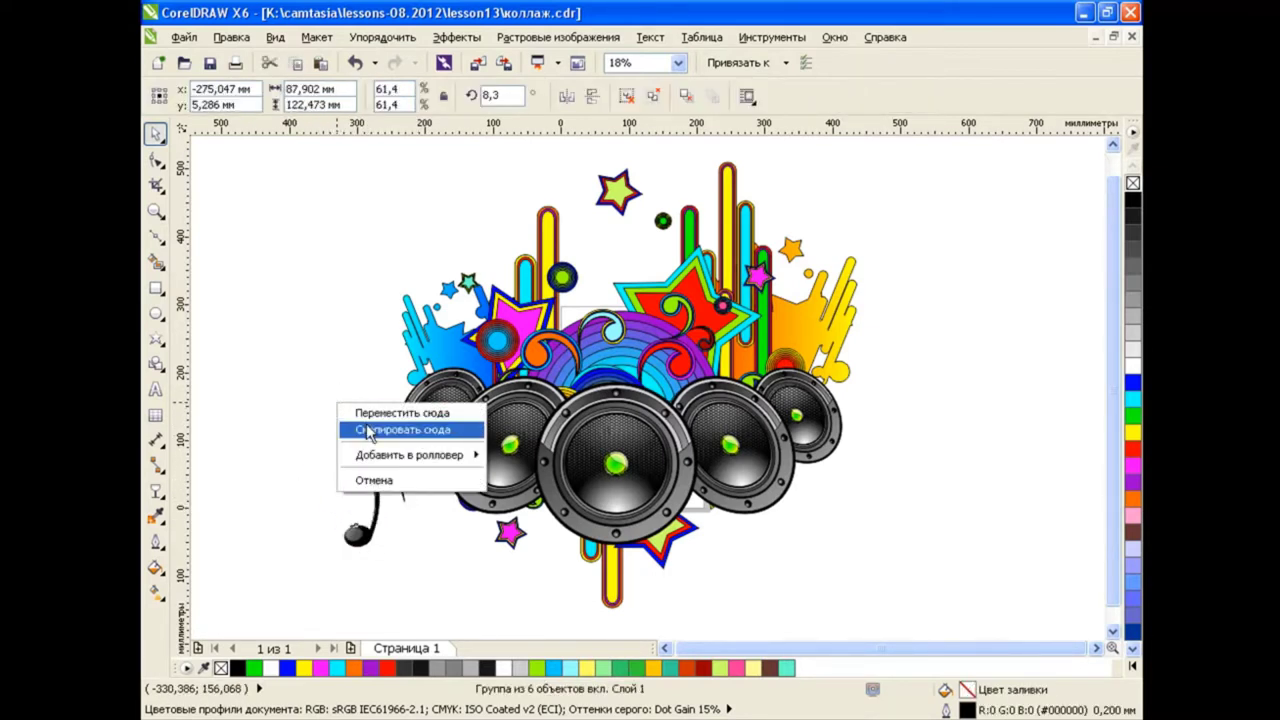
pyautogui.click(368, 432)
pyautogui.moveTo(374, 378); pyautogui.dragTo(282, 480)
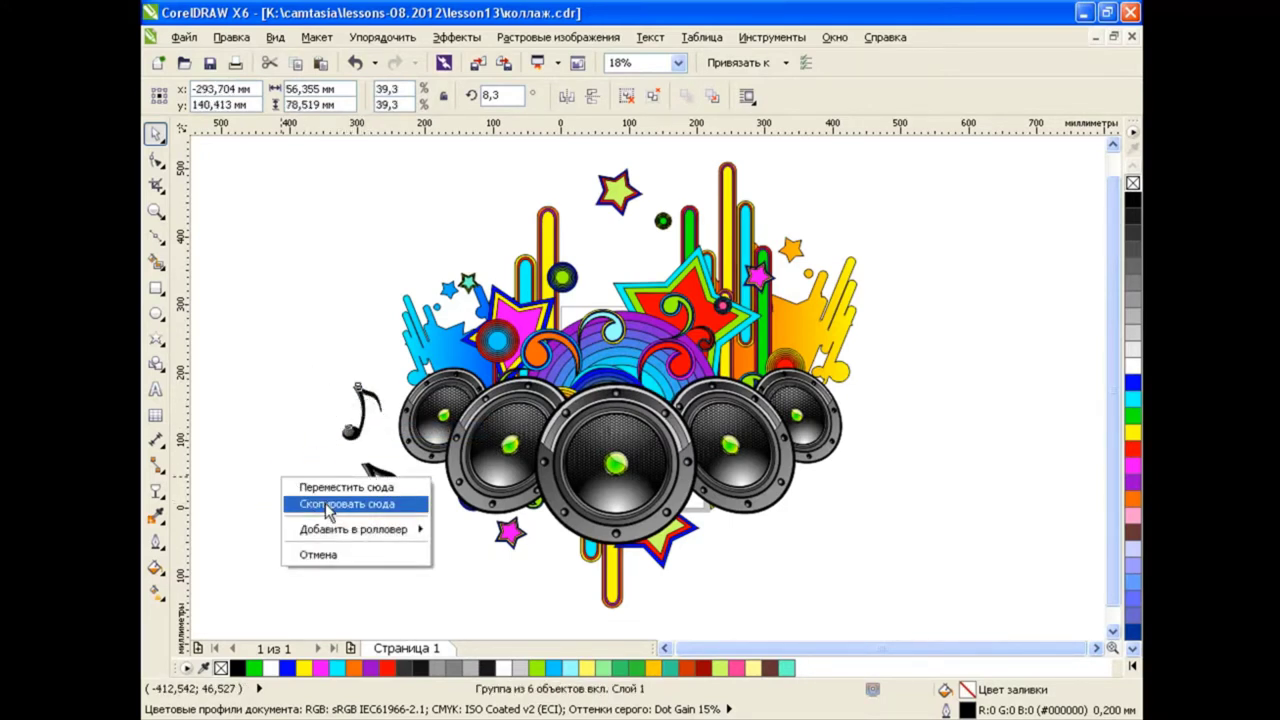
pyautogui.click(345, 504)
pyautogui.press('Escape')
pyautogui.click(284, 481)
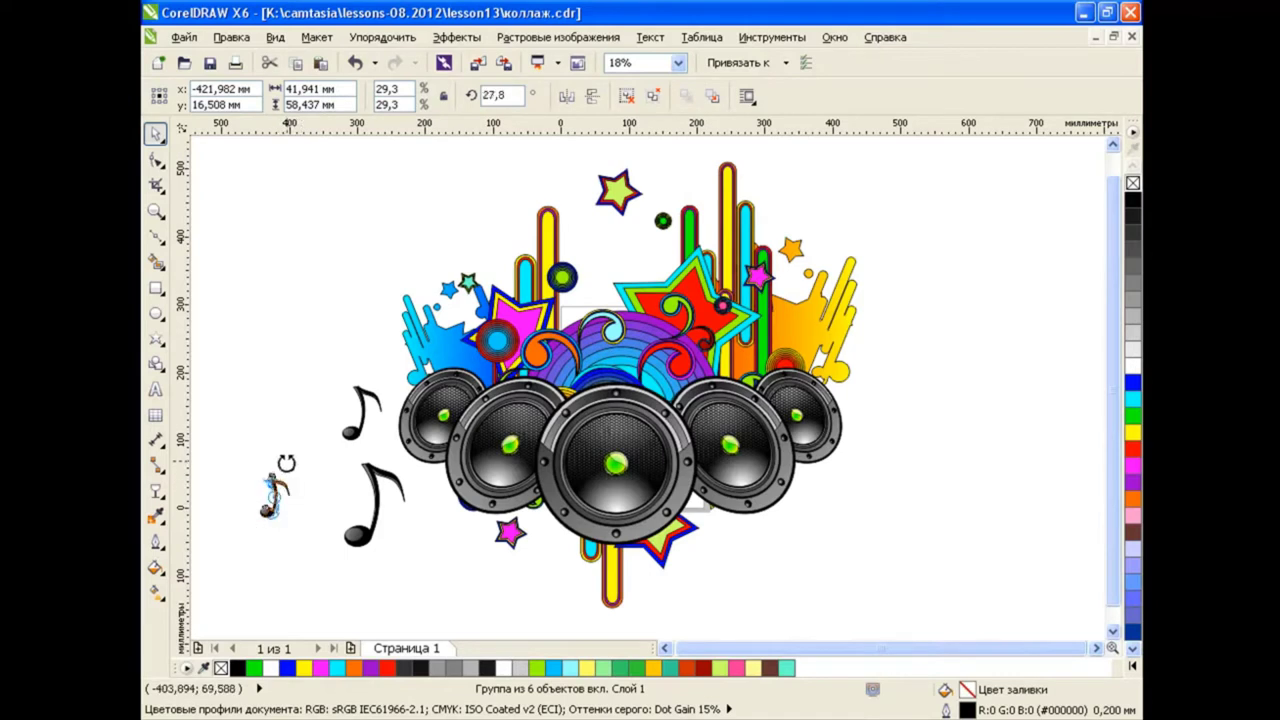
pyautogui.press('Escape')
pyautogui.moveTo(372, 500); pyautogui.dragTo(378, 503)
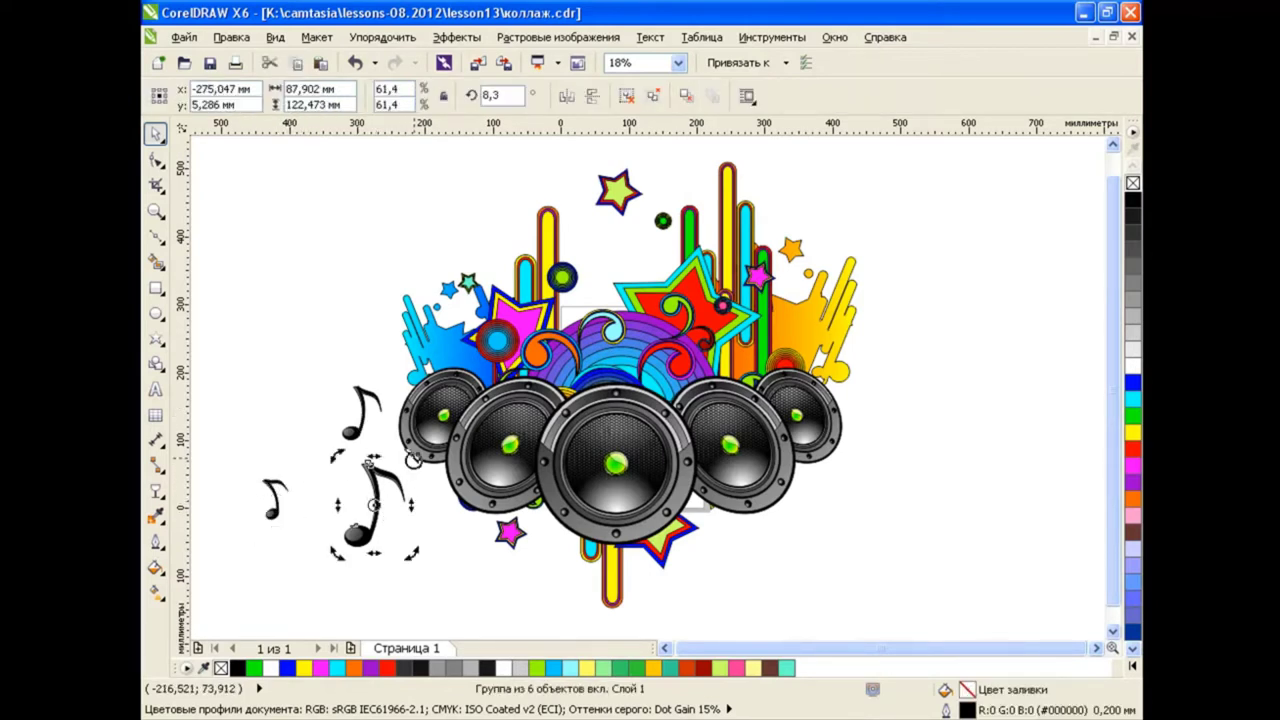
pyautogui.press('Escape')
# Duplicate the three notes, mirror them horizontally, and move them to the right side.
pyautogui.moveTo(203, 354); pyautogui.dragTo(420, 592)
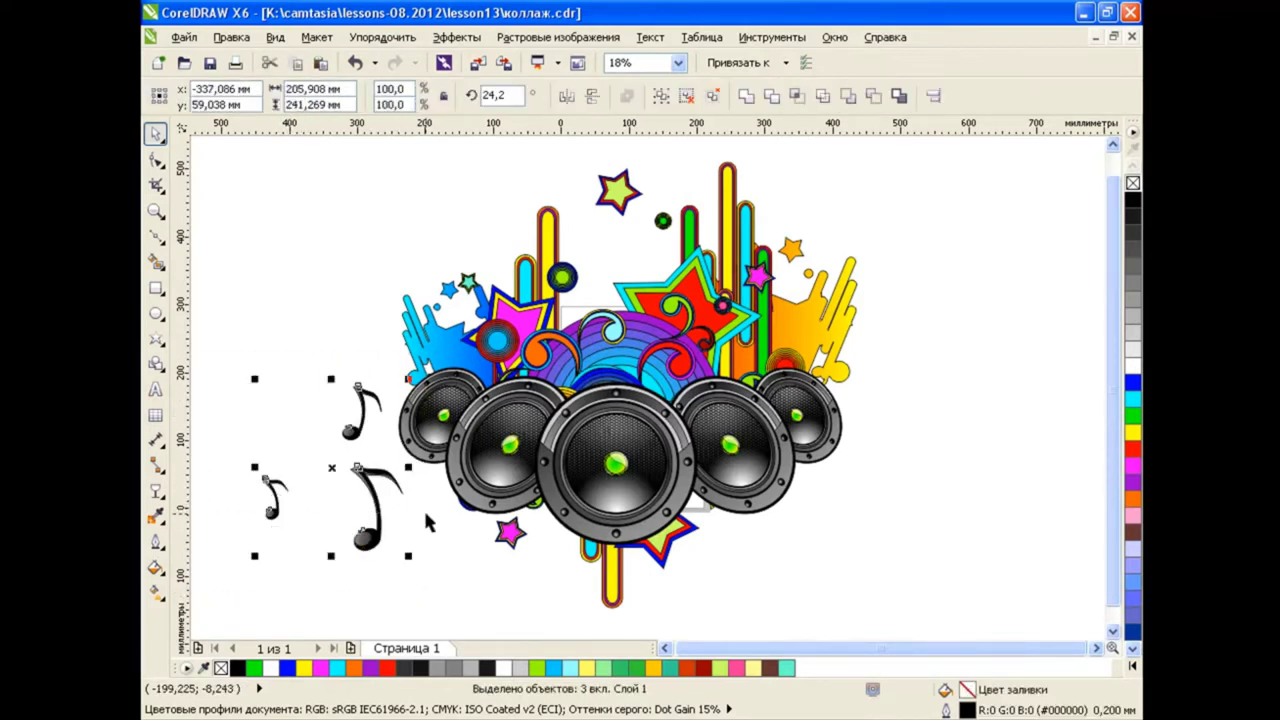
pyautogui.click(297, 62)
pyautogui.click(566, 95)
pyautogui.moveTo(335, 472); pyautogui.dragTo(907, 488)
pyautogui.moveTo(900, 430)
pyautogui.mouseDown()
pyautogui.moveTo(943, 540)
pyautogui.moveTo(877, 500)
pyautogui.moveTo(847, 538)
pyautogui.mouseUp()
pyautogui.click(905, 470)
# Fine-tune the positions of the mirrored music notes on the right.
pyautogui.click(960, 518)
pyautogui.moveTo(960, 518)
pyautogui.mouseDown()
pyautogui.moveTo(905, 415)
pyautogui.moveTo(995, 515)
pyautogui.moveTo(995, 545)
pyautogui.moveTo(960, 492)
pyautogui.mouseUp()
pyautogui.click(963, 365)
pyautogui.moveTo(220, 365)
pyautogui.mouseDown()
pyautogui.moveTo(668, 598)
pyautogui.moveTo(1027, 568)
pyautogui.mouseUp()
pyautogui.click(660, 95)
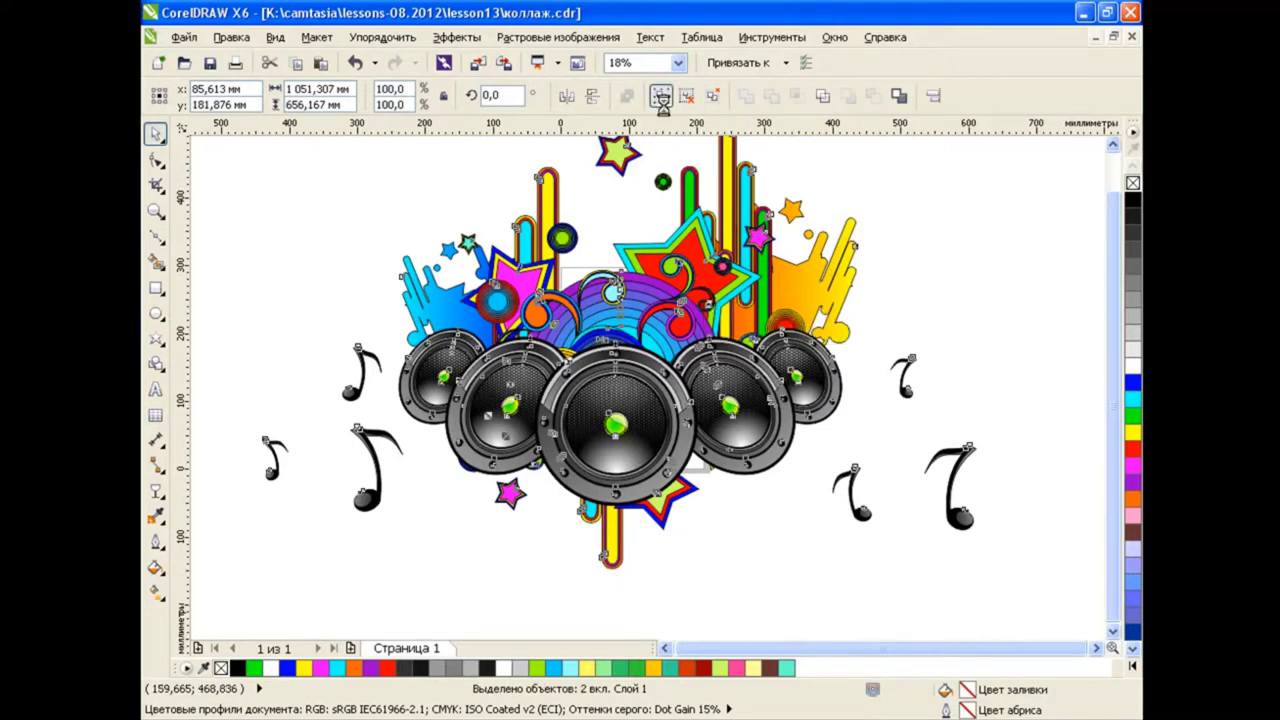
pyautogui.click(1092, 356)
pyautogui.scroll(1, 1040, 350)
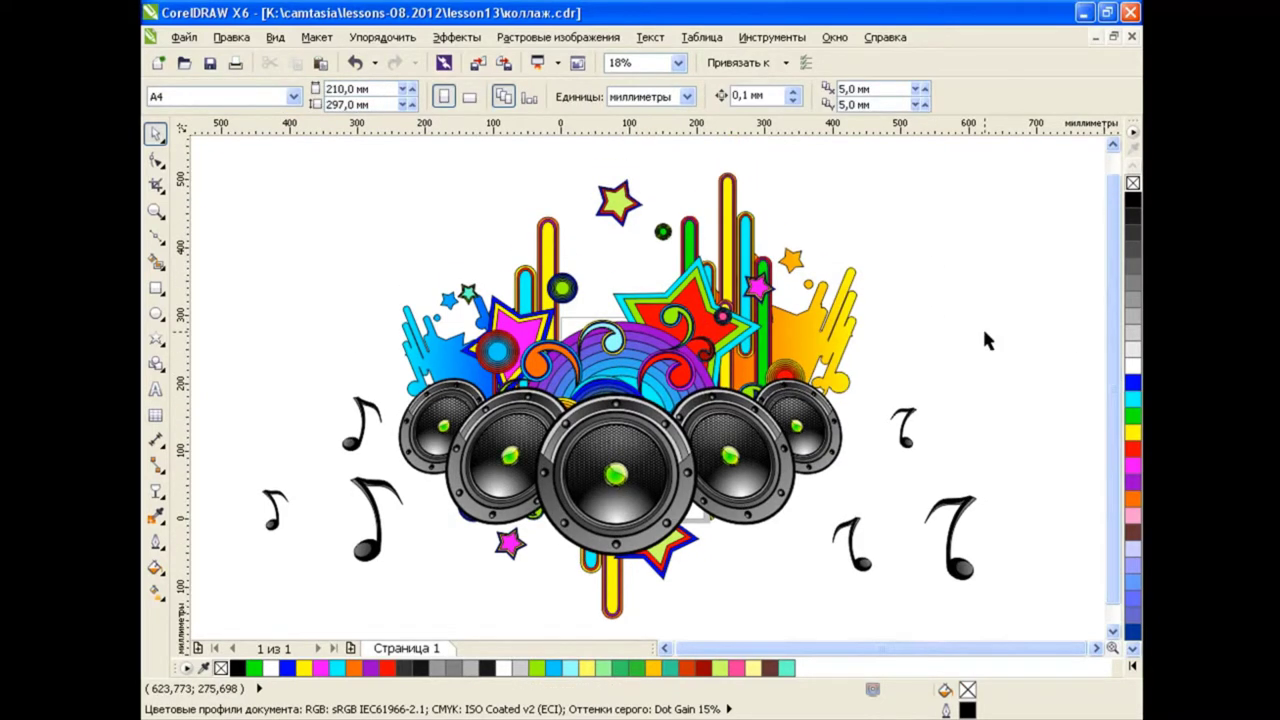
# Draw a tall narrow rectangle, taper its bottom end, then scale it down and move it onto the page.
pyautogui.press('F6')
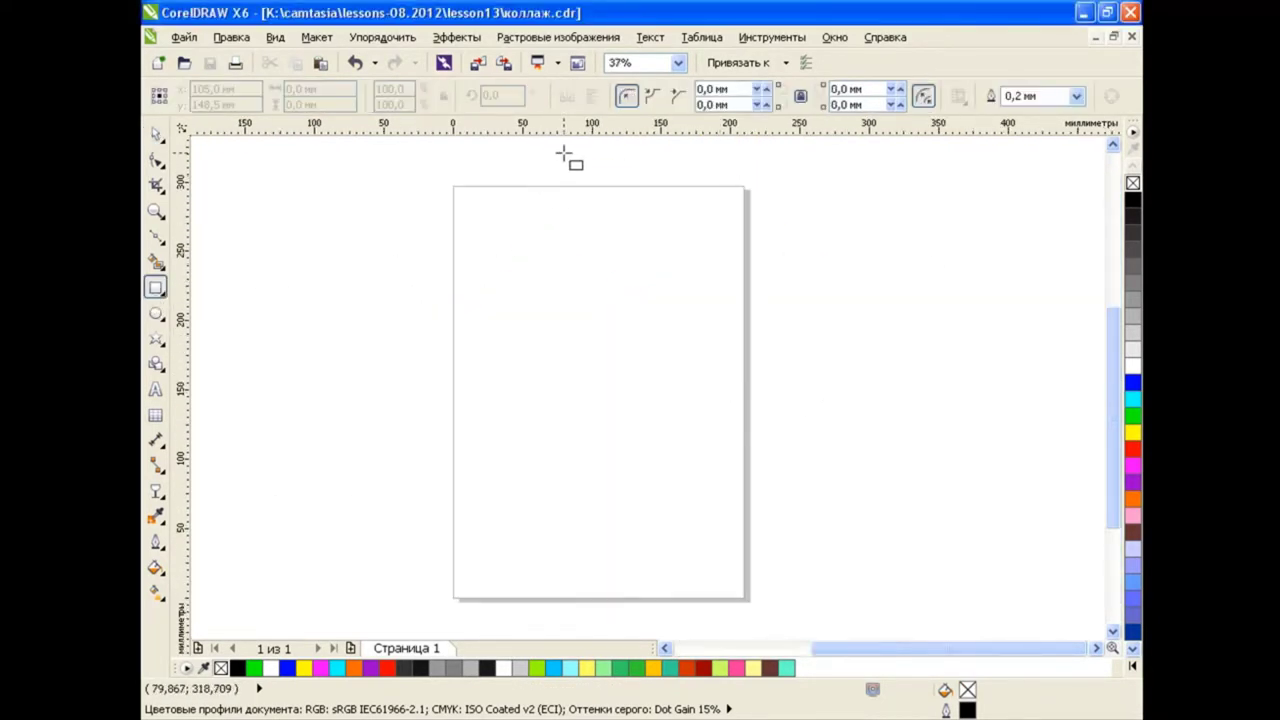
pyautogui.moveTo(566, 144); pyautogui.dragTo(598, 615)
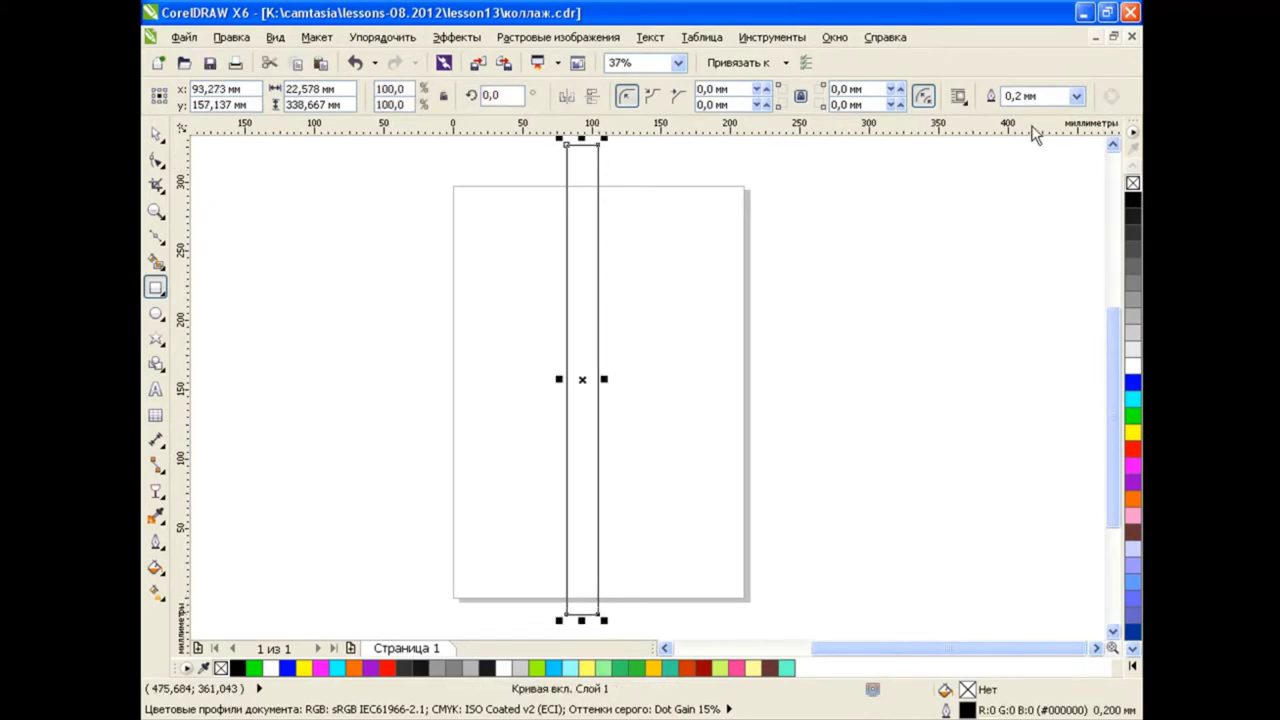
pyautogui.click(155, 161)
pyautogui.moveTo(564, 614); pyautogui.dragTo(591, 620)
pyautogui.click(155, 133)
pyautogui.click(220, 131)
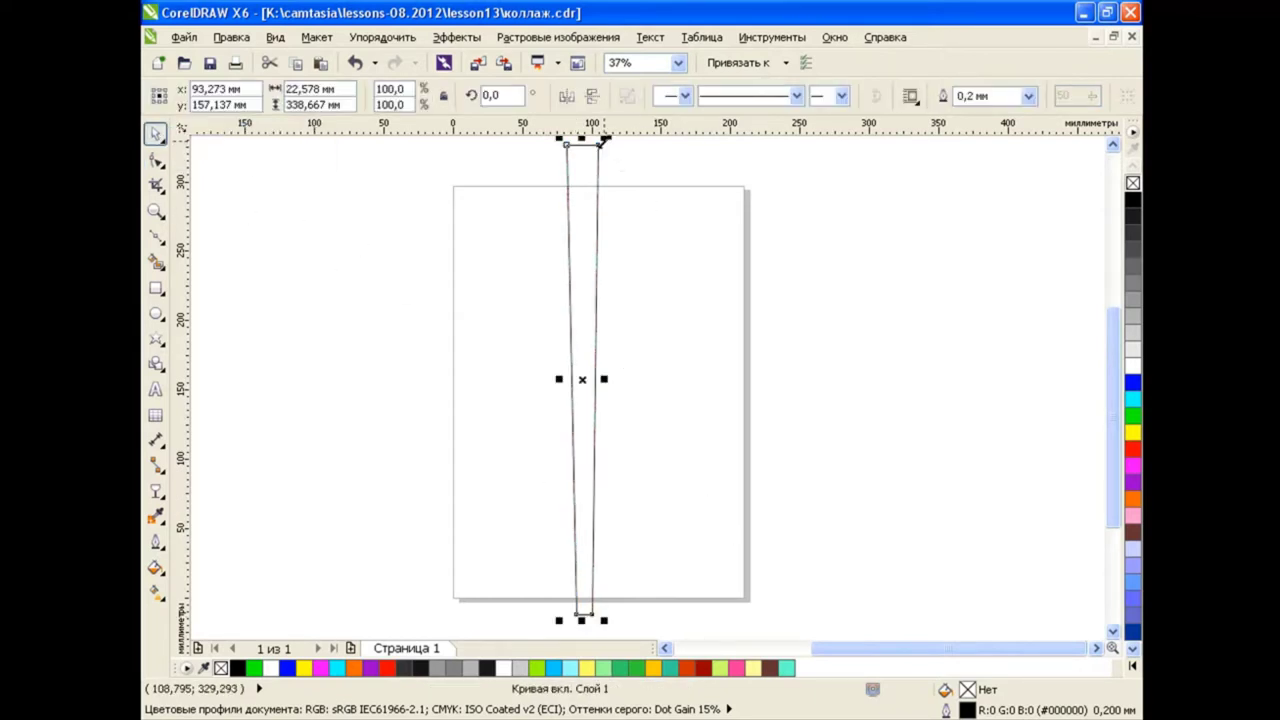
pyautogui.moveTo(604, 140); pyautogui.dragTo(577, 420)
pyautogui.moveTo(573, 514); pyautogui.dragTo(624, 267)
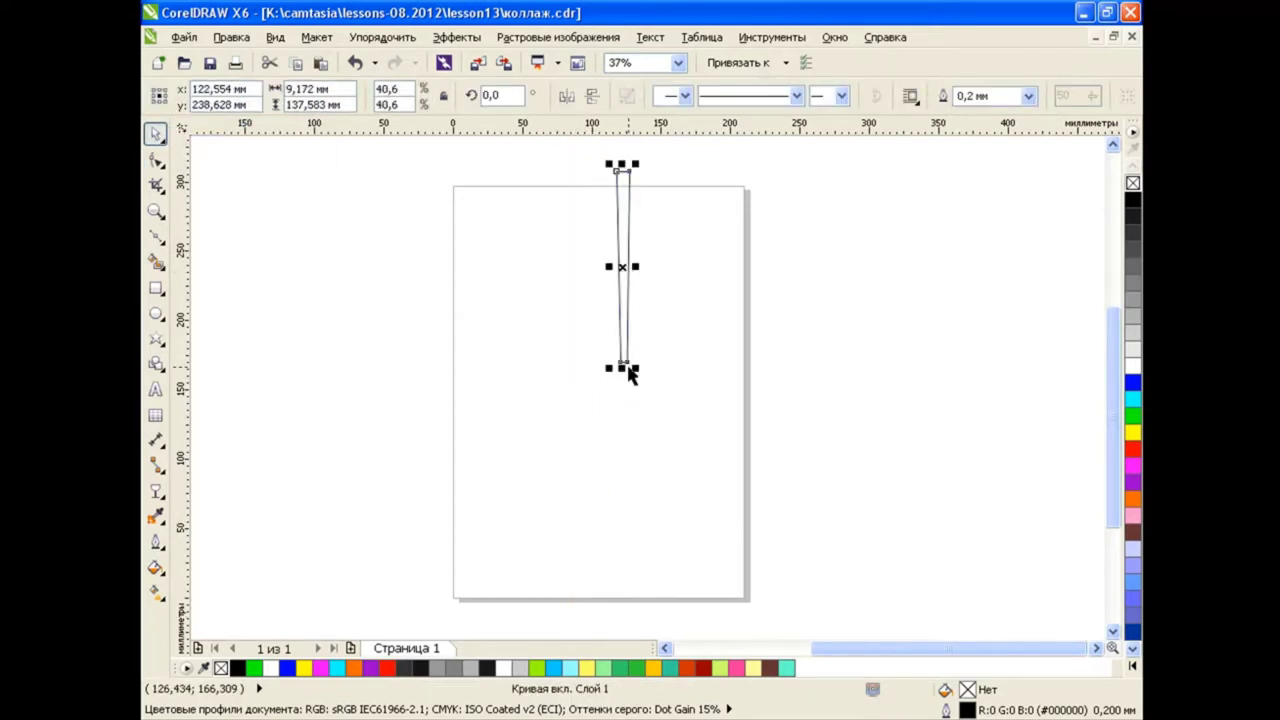
pyautogui.scroll(2, 629, 373)
pyautogui.scroll(3, 811, 391)
# Move the strip's rotation centre down to its bottom end.
pyautogui.click(677, 349)
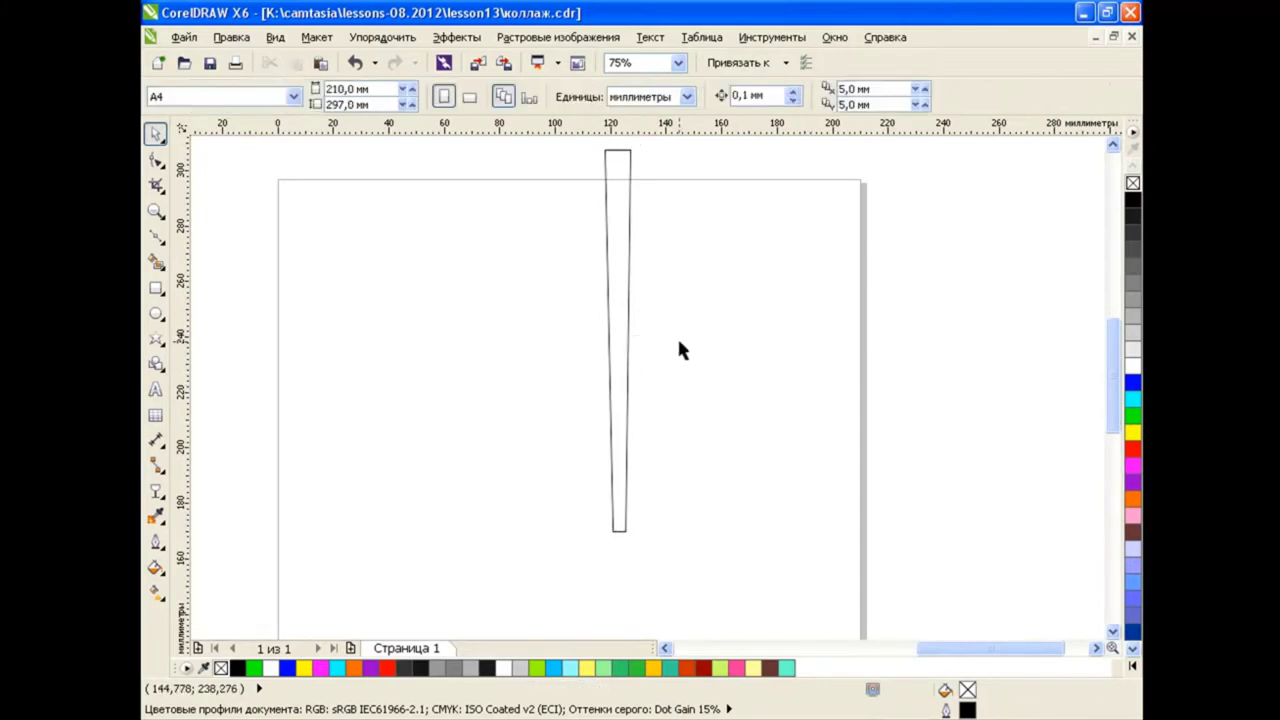
pyautogui.doubleClick(617, 341)
pyautogui.moveTo(617, 483); pyautogui.dragTo(617, 530)
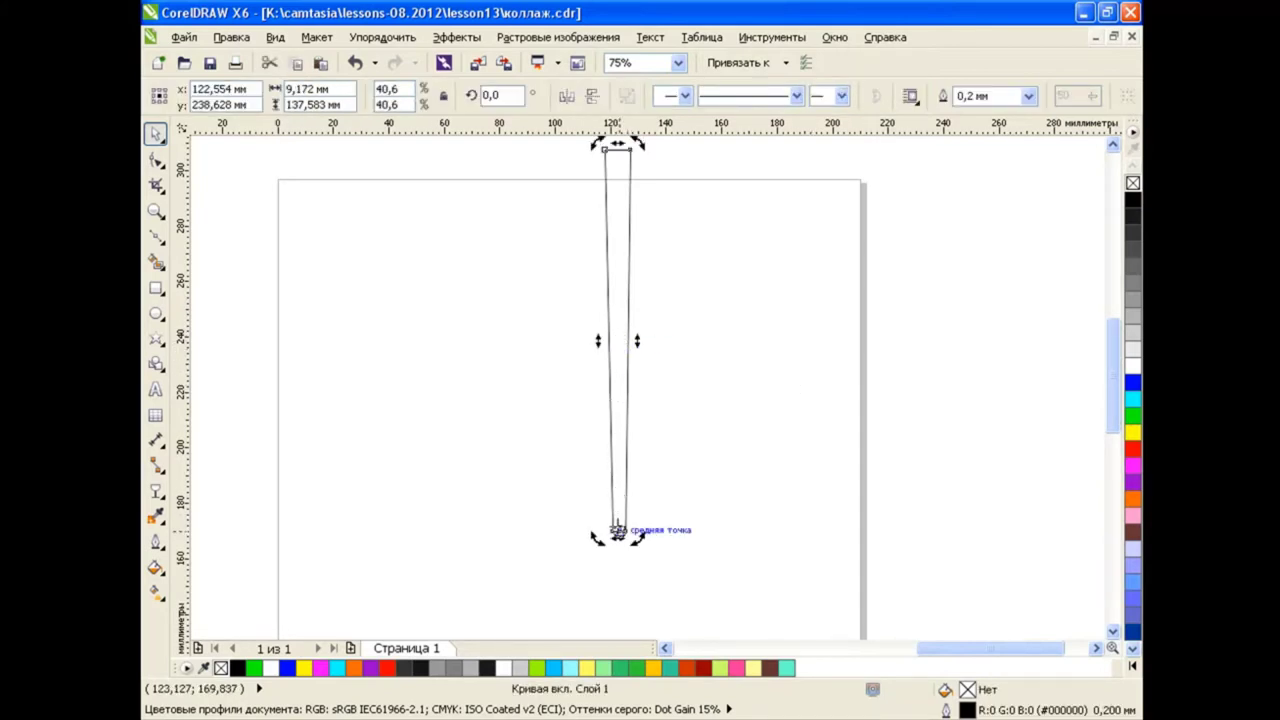
pyautogui.scroll(2, 617, 530)
pyautogui.scroll(2, 617, 530)
pyautogui.scroll(-2, 673, 495)
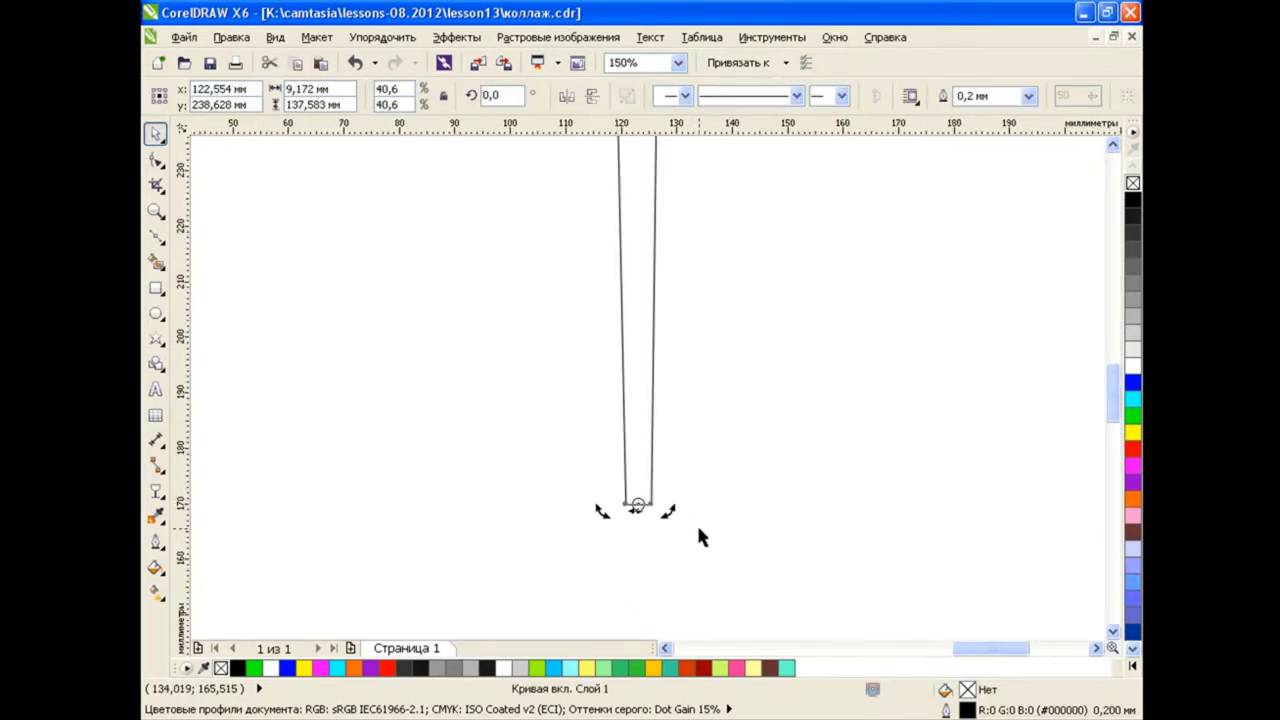
# Draw a small circle just below the strip's bottom end.
pyautogui.click(156, 313)
pyautogui.moveTo(588, 506)
pyautogui.mouseDown()
pyautogui.moveTo(662, 582)
pyautogui.moveTo(638, 563)
pyautogui.mouseUp()
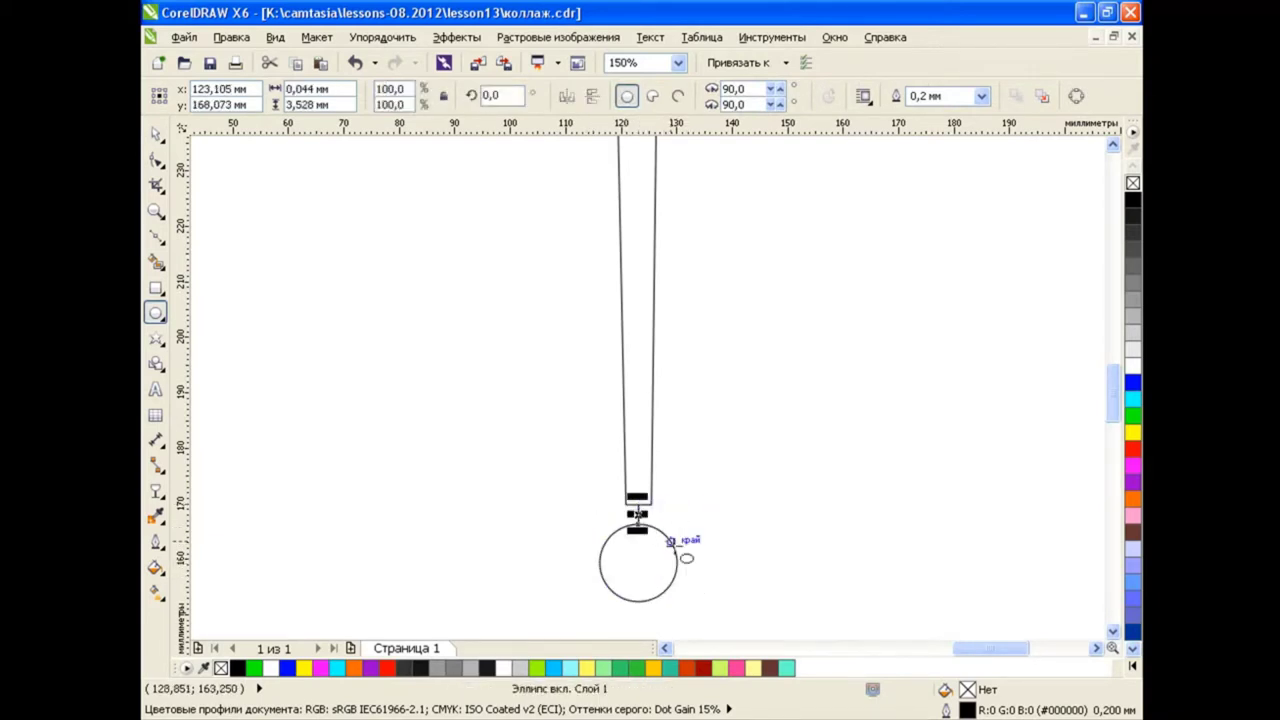
pyautogui.press('Escape')
pyautogui.press('space')
pyautogui.click(637, 522)
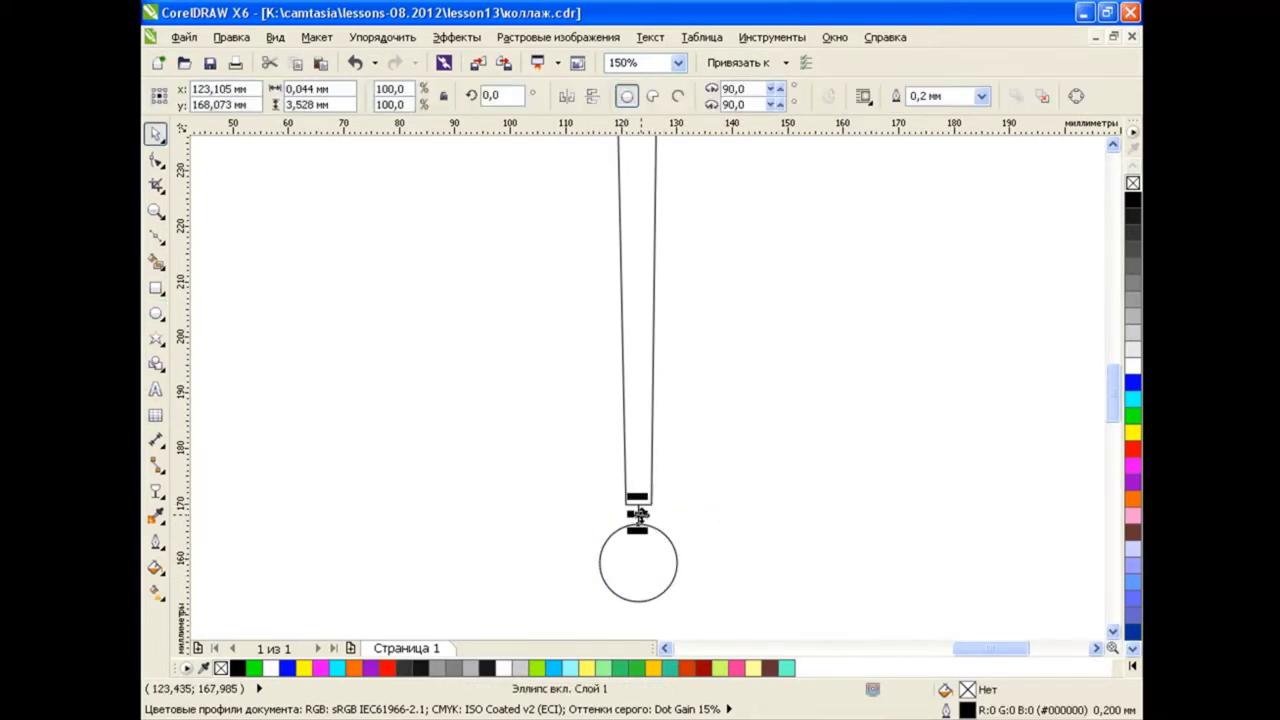
pyautogui.click(651, 569)
pyautogui.click(637, 522)
# Snap the circle's top quadrant exactly to the bottom of the tall bar.
pyautogui.moveTo(637, 522); pyautogui.dragTo(637, 498)
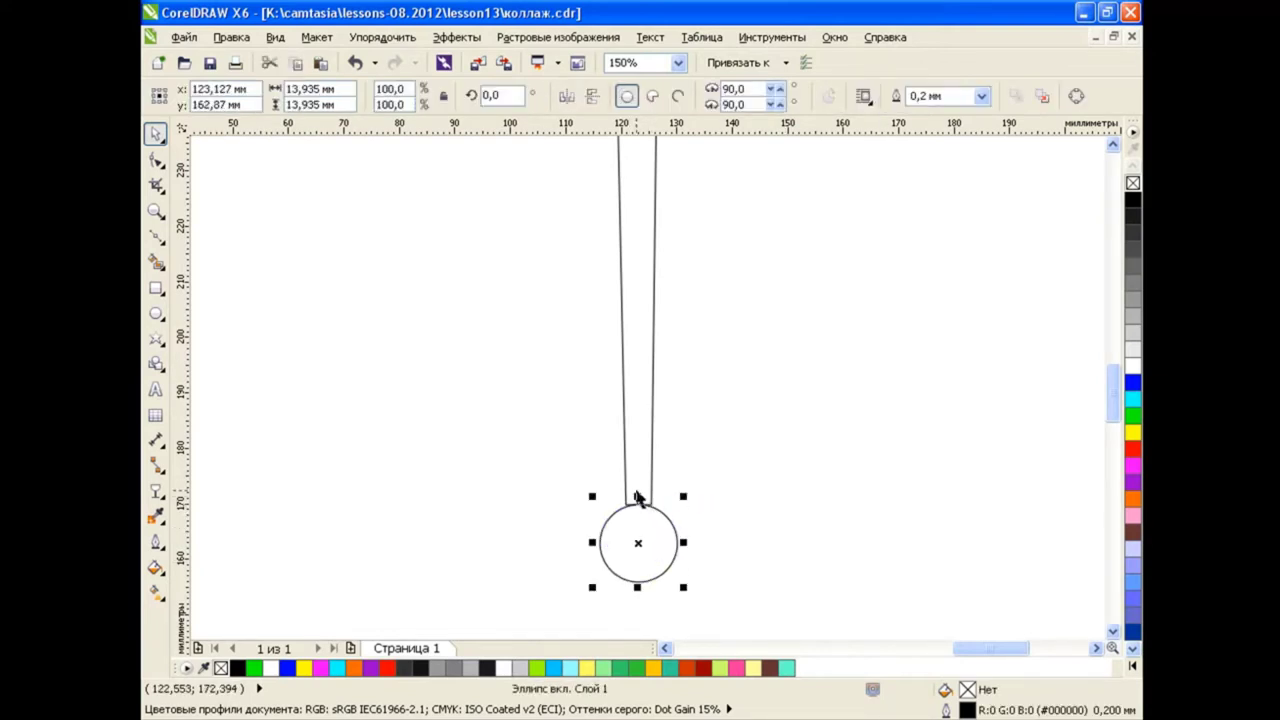
pyautogui.scroll(3, 634, 499)
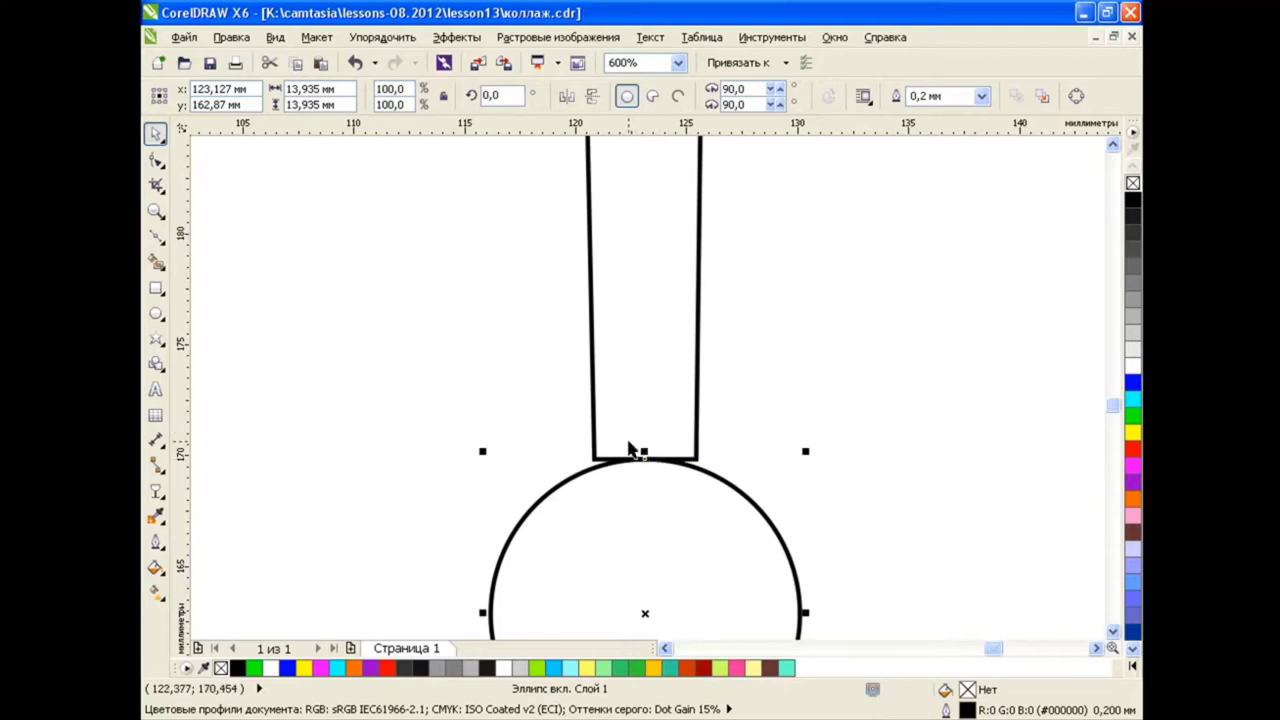
pyautogui.click(665, 376)
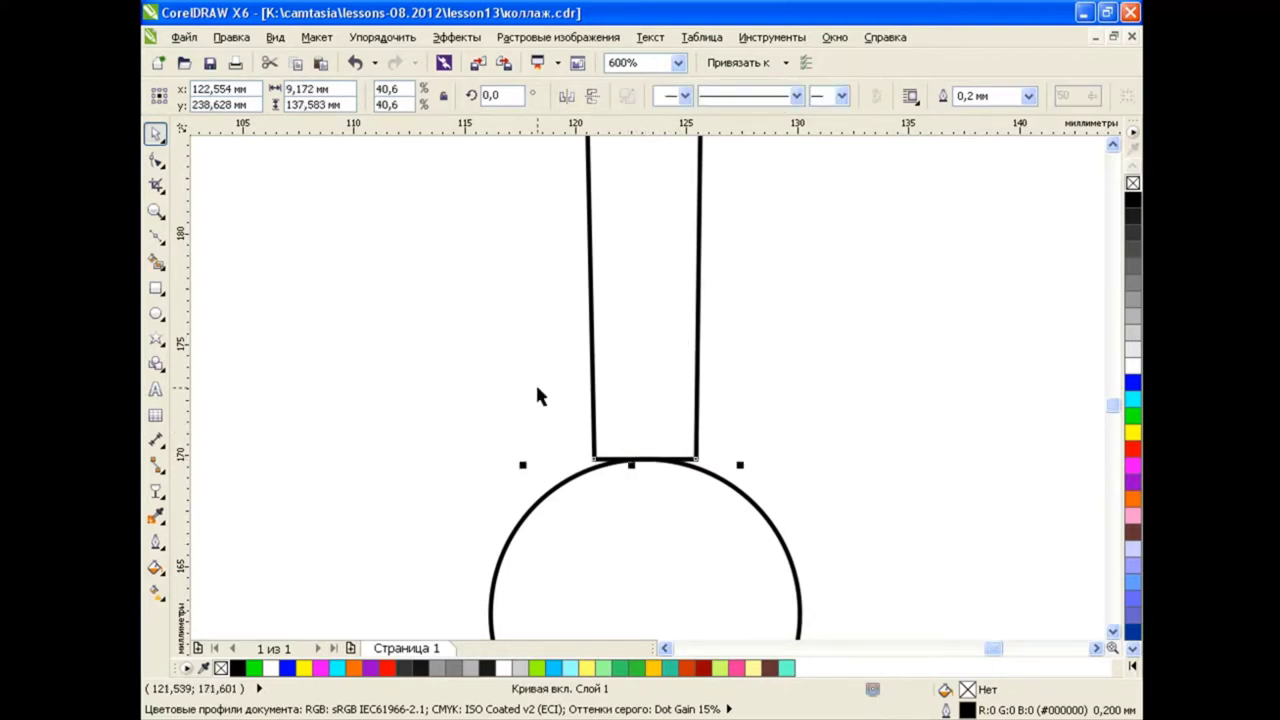
pyautogui.moveTo(751, 505); pyautogui.dragTo(751, 520)
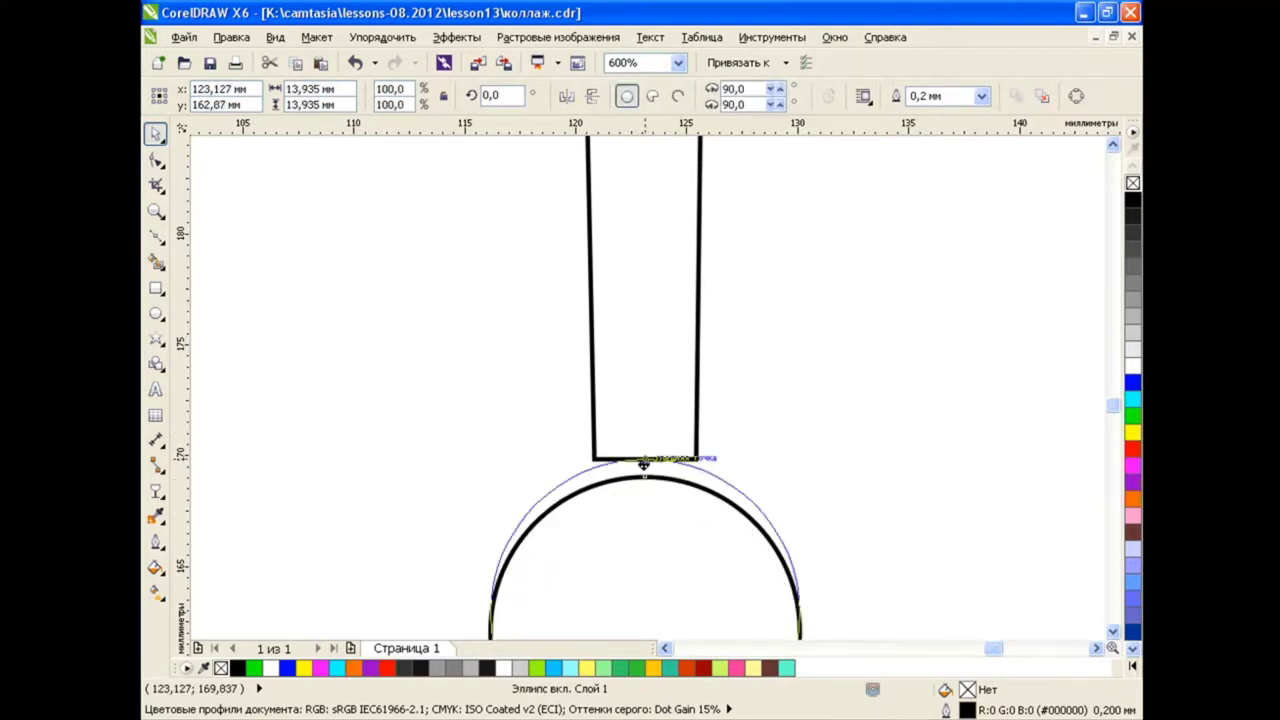
pyautogui.moveTo(657, 497); pyautogui.dragTo(660, 478)
# Return the bar to resize handles, deselect, and zoom out to the whole page.
pyautogui.scroll(-2, 683, 500)
pyautogui.click(321, 333)
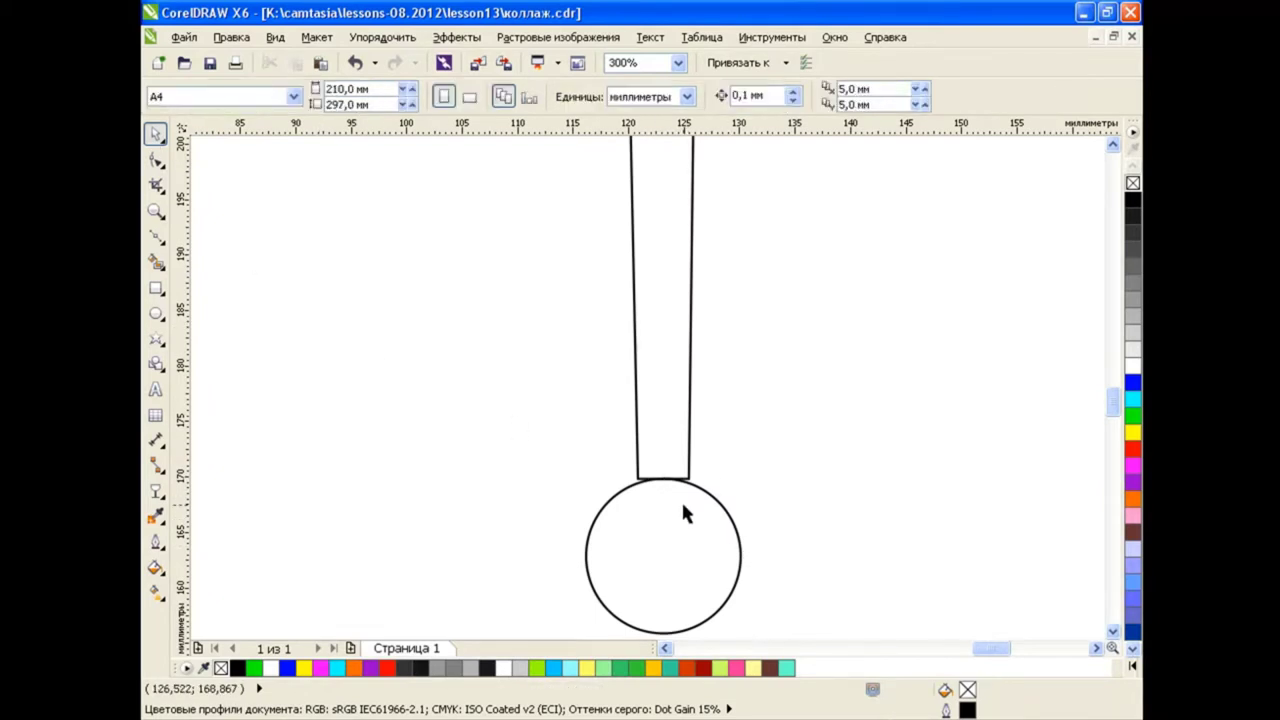
pyautogui.doubleClick(670, 443)
pyautogui.click(662, 479)
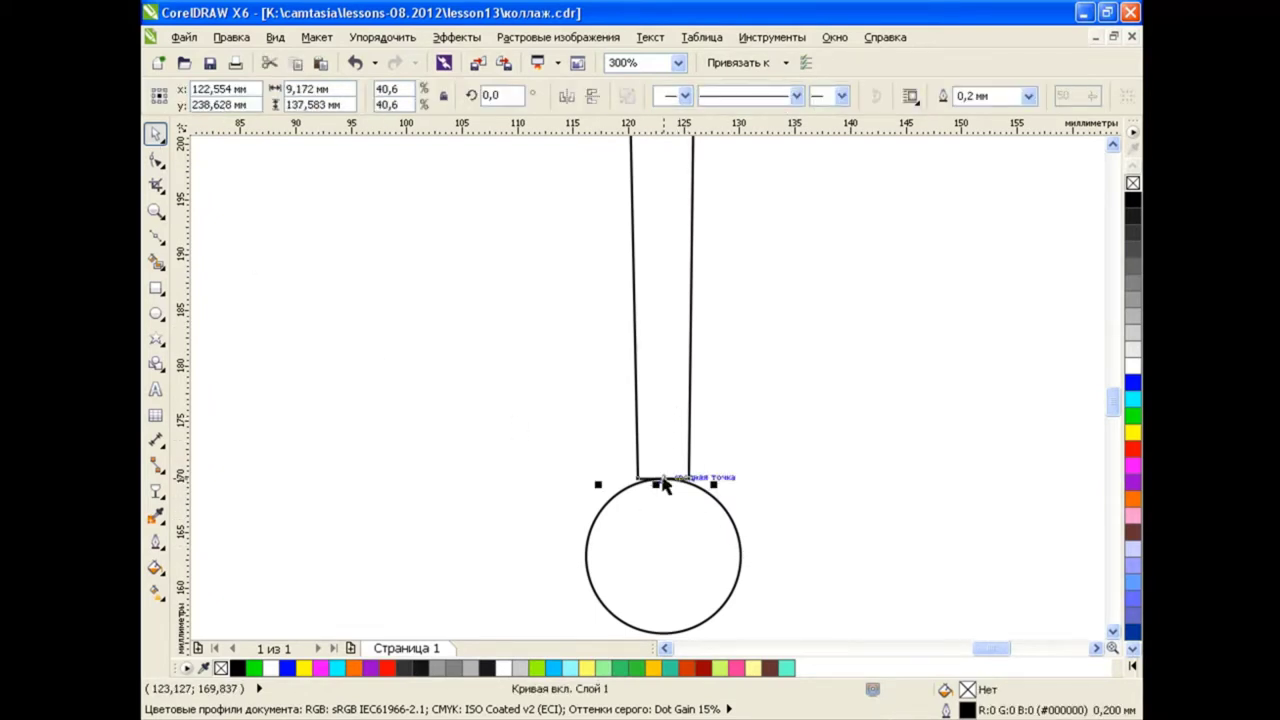
pyautogui.click(527, 412)
pyautogui.scroll(-2, 697, 391)
pyautogui.scroll(-2, 700, 388)
pyautogui.moveTo(1113, 450); pyautogui.dragTo(1113, 414)
pyautogui.scroll(-2, 797, 428)
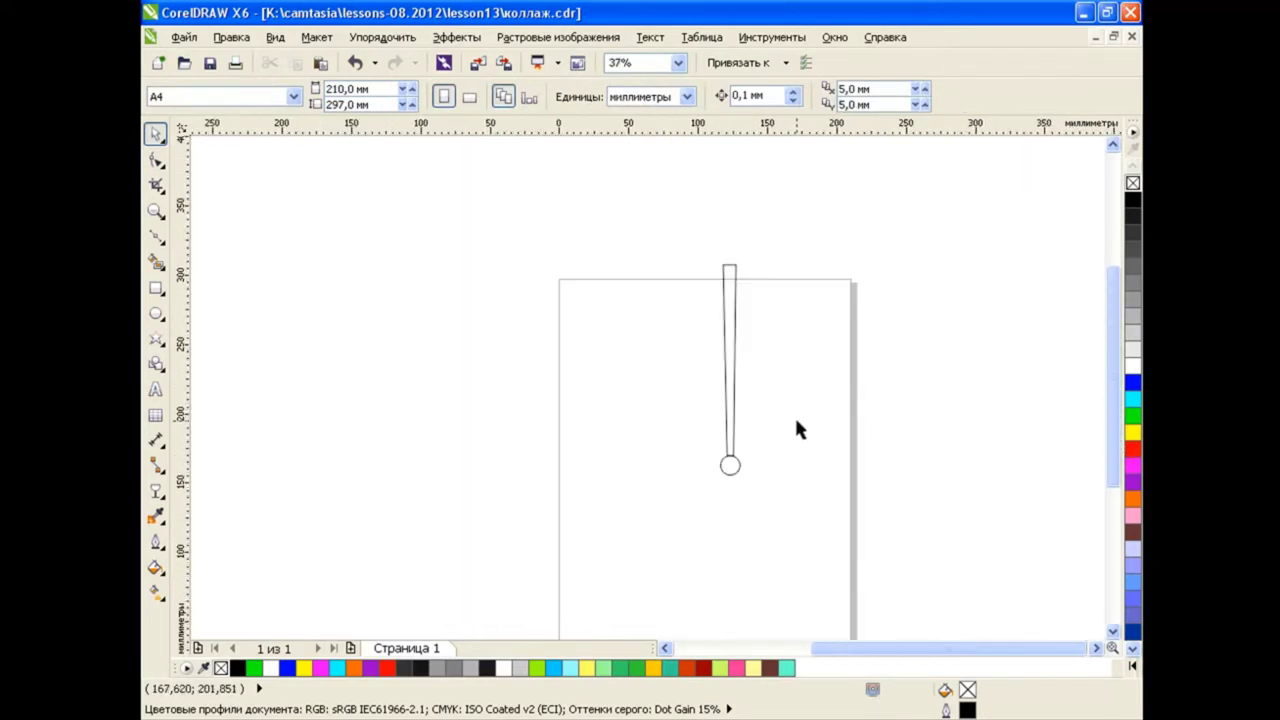
pyautogui.click(1096, 648)
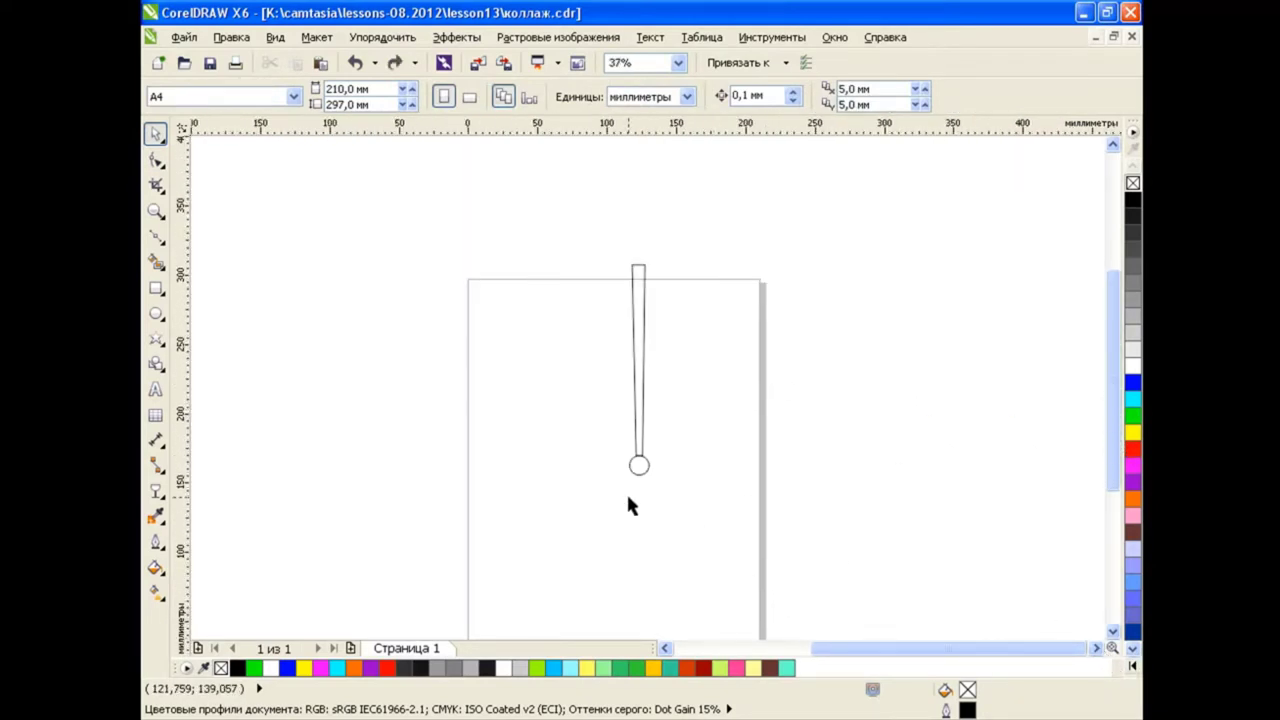
# Fill the tall bar yellow from the colour palette.
pyautogui.click(643, 362)
pyautogui.click(1133, 433)
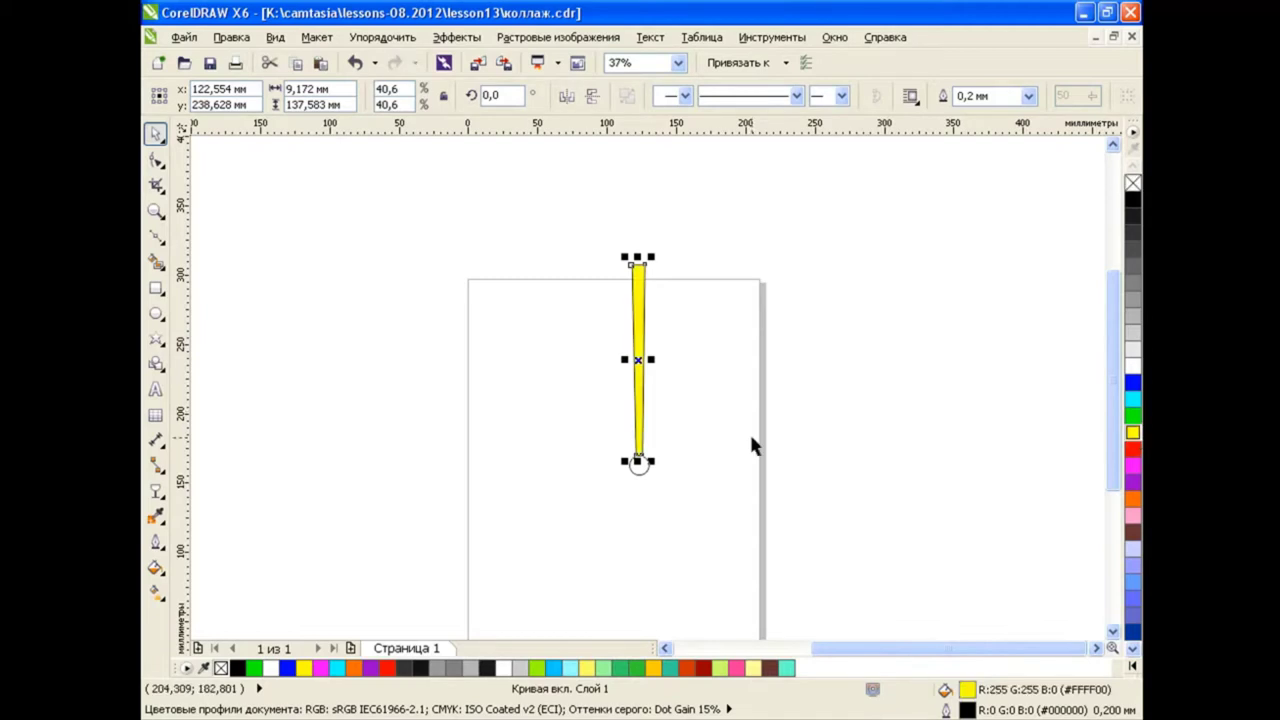
pyautogui.click(639, 361)
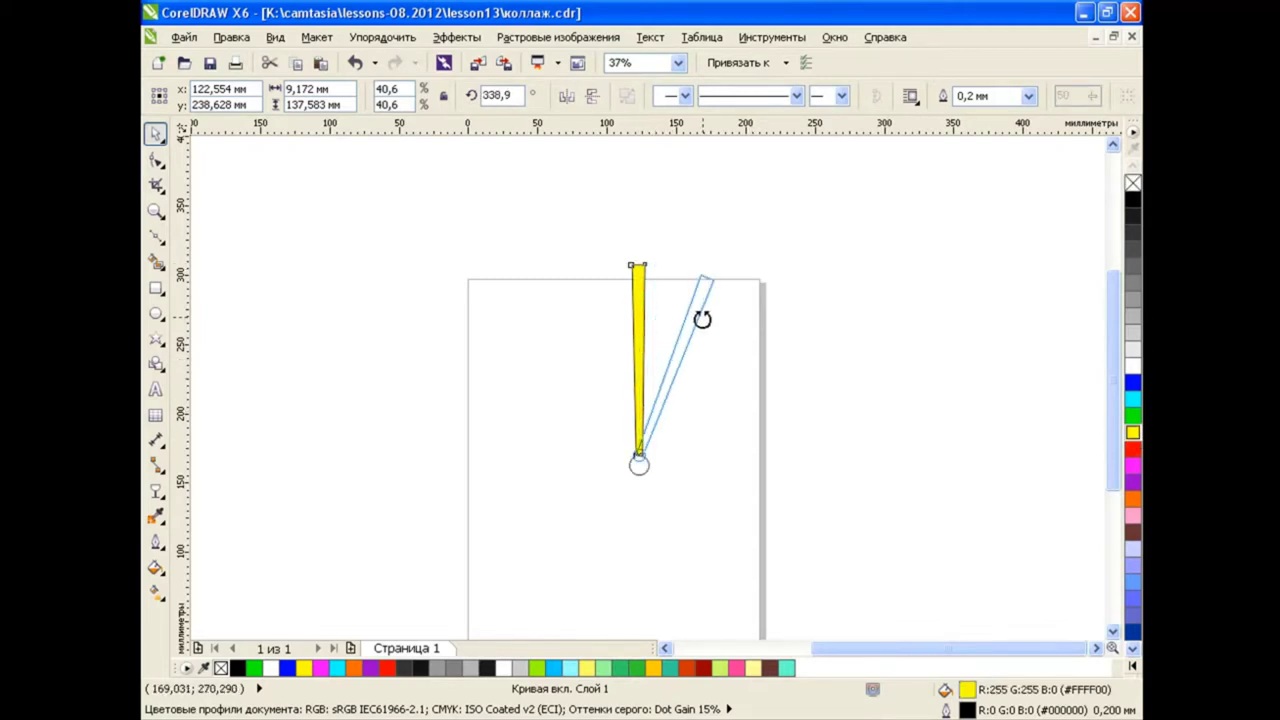
pyautogui.moveTo(654, 260); pyautogui.dragTo(702, 320)
pyautogui.hotkey('ctrl', 'z')
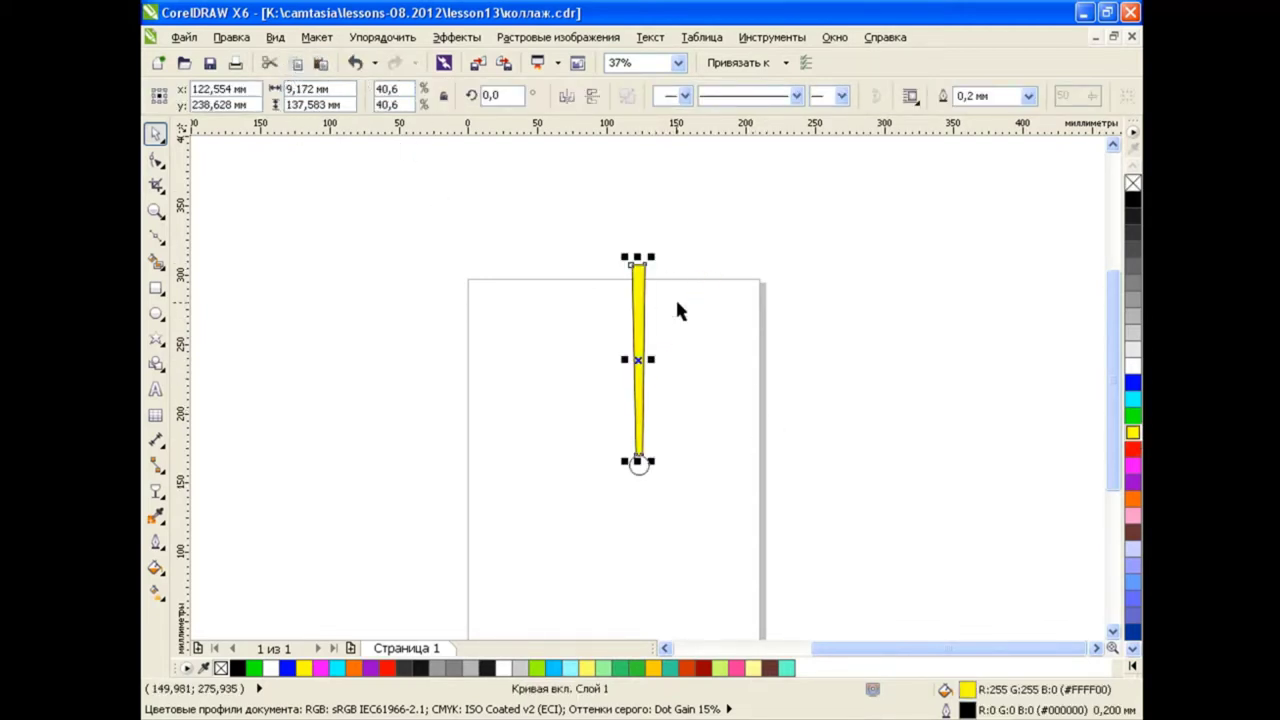
# Rotate a copy of the yellow bar to 90° so it lies horizontally to the left.
pyautogui.click(639, 330)
pyautogui.moveTo(654, 258); pyautogui.dragTo(735, 290)
pyautogui.press('Escape')
pyautogui.moveTo(667, 403); pyautogui.dragTo(687, 406)
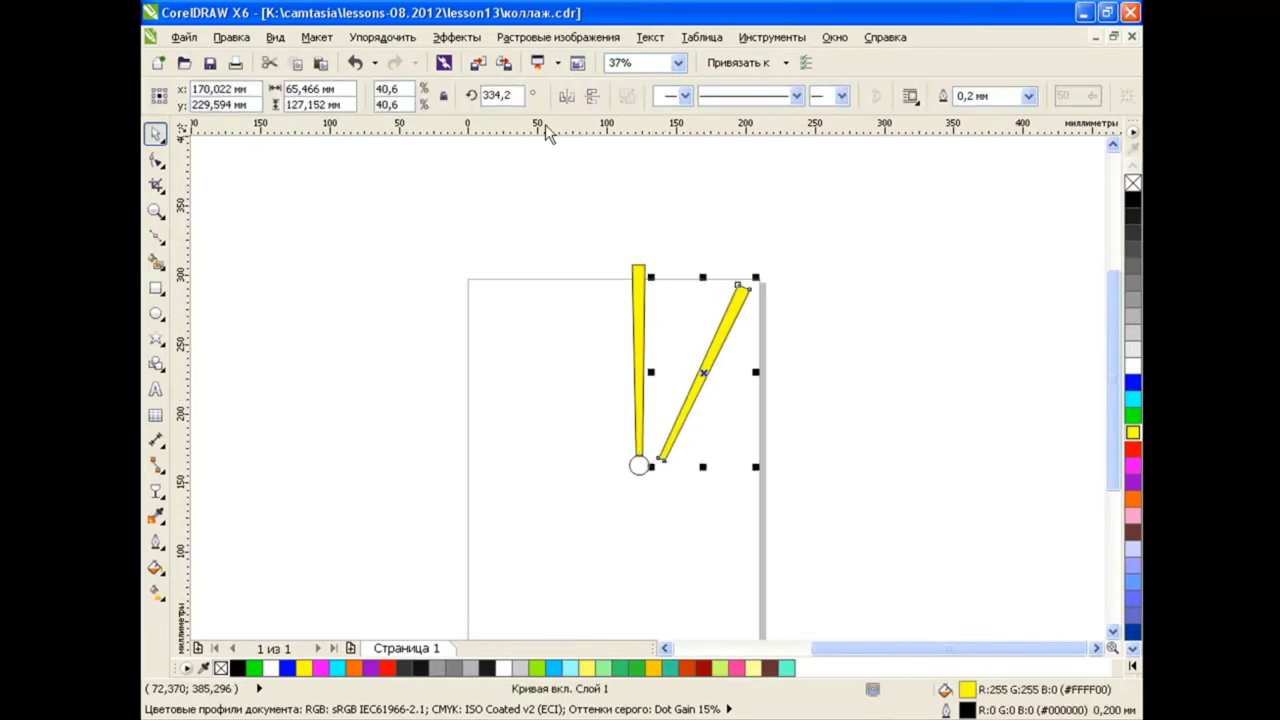
pyautogui.press('Return')
pyautogui.moveTo(568, 464); pyautogui.dragTo(517, 464)
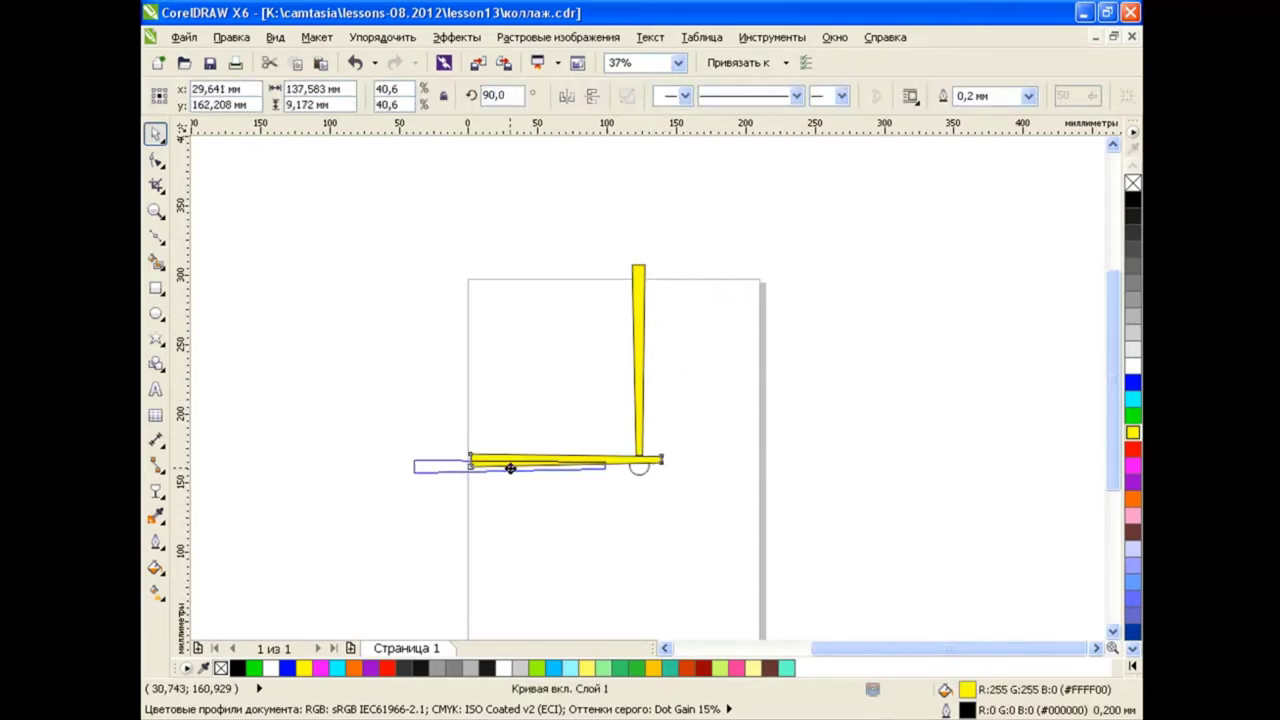
# Snap the horizontal copy's end against the circle.
pyautogui.scroll(1, 604, 519)
pyautogui.scroll(1, 708, 468)
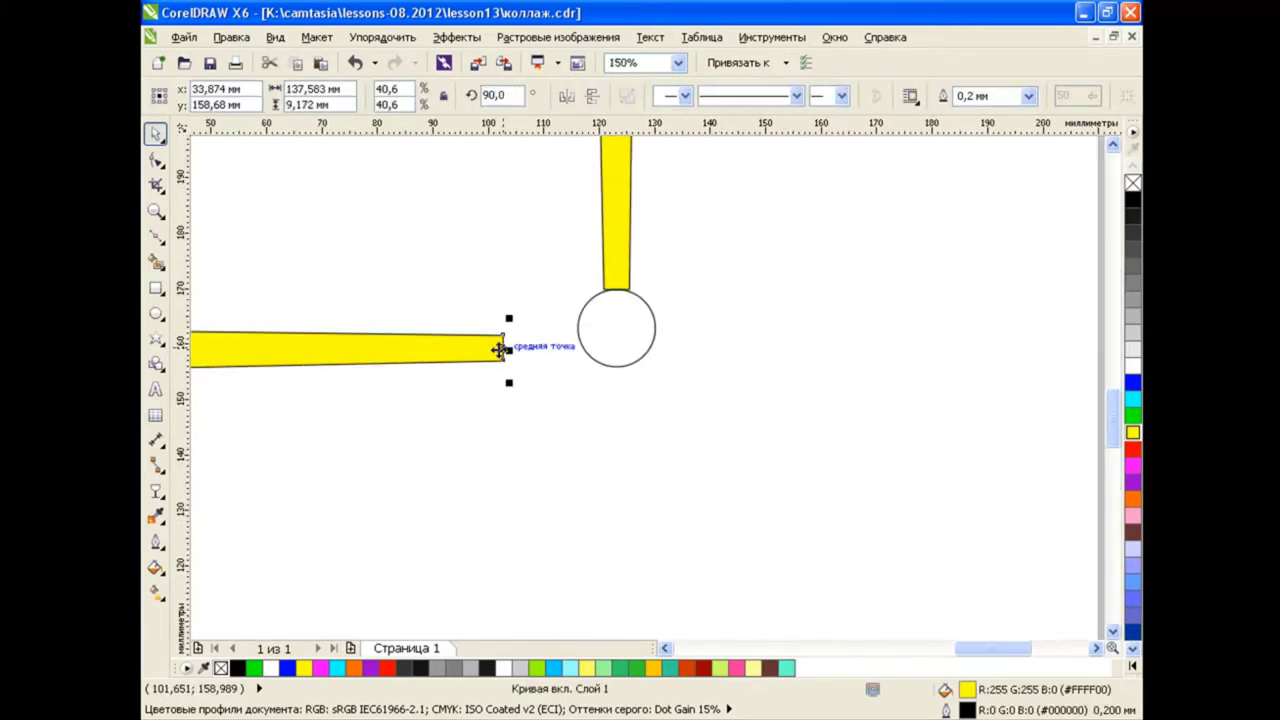
pyautogui.moveTo(506, 346); pyautogui.dragTo(580, 328)
pyautogui.scroll(-1, 605, 343)
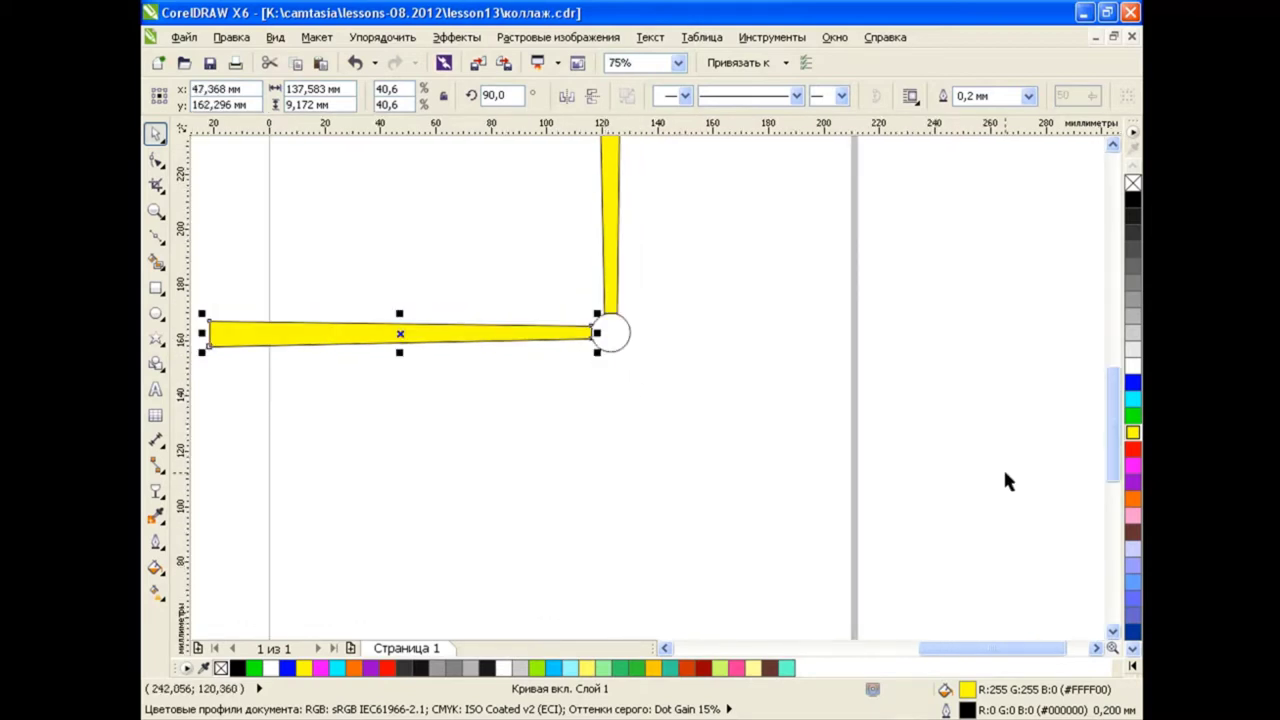
pyautogui.scroll(2, 1109, 434)
pyautogui.scroll(-1, 597, 417)
pyautogui.moveTo(813, 658); pyautogui.dragTo(799, 652)
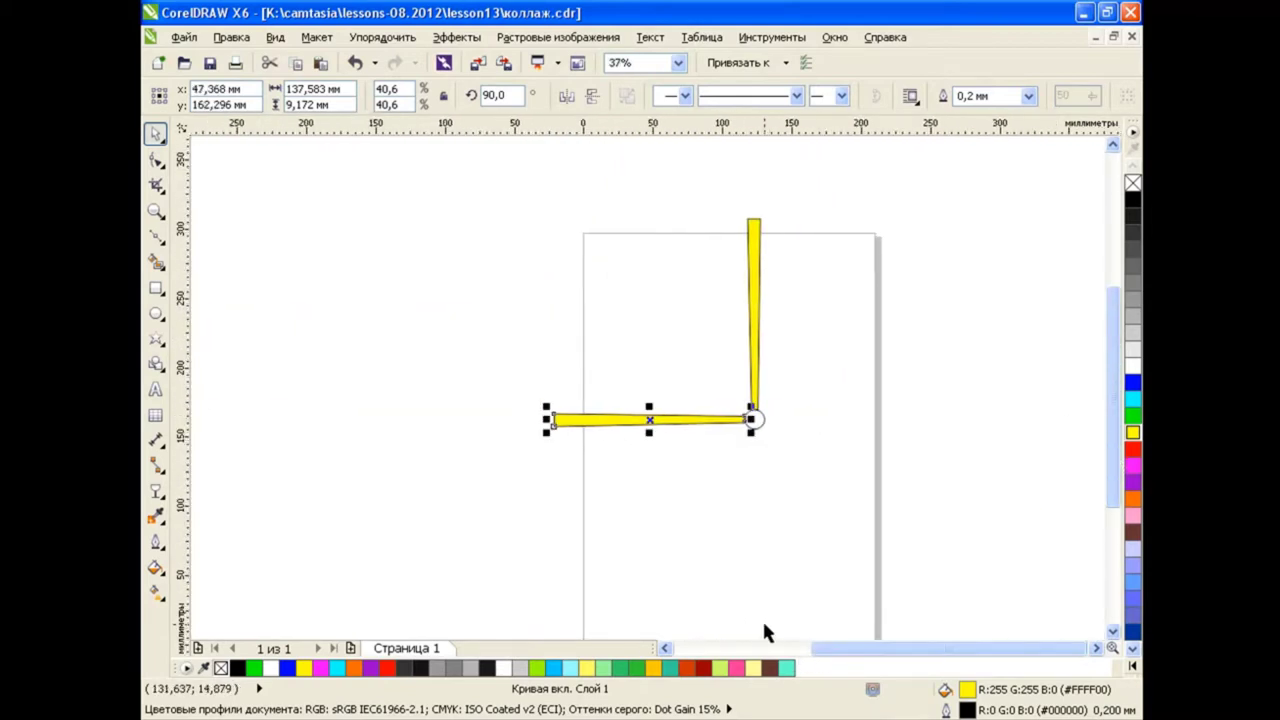
pyautogui.click(762, 618)
pyautogui.click(1097, 649)
# Fill the horizontal copy green from the palette.
pyautogui.click(607, 428)
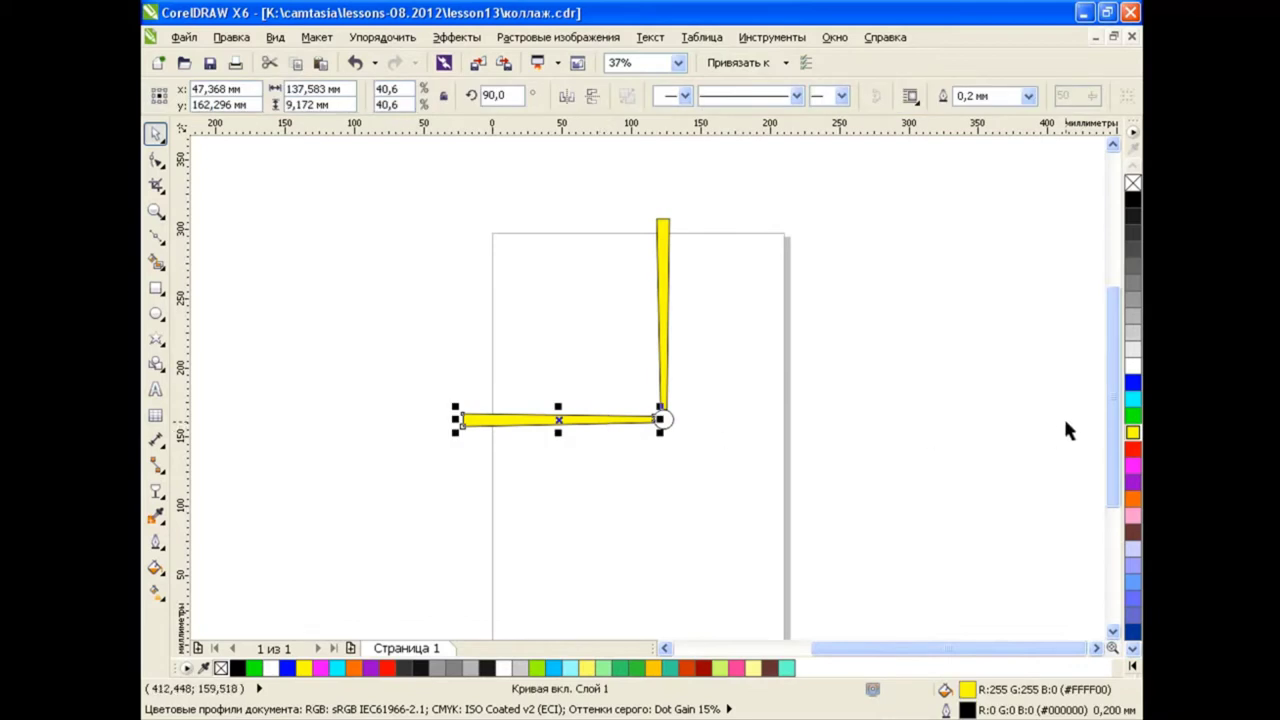
pyautogui.click(1133, 415)
pyautogui.click(845, 366)
# Blend the yellow bar into the green bar, trying rainbow then direct colour blending.
pyautogui.click(155, 490)
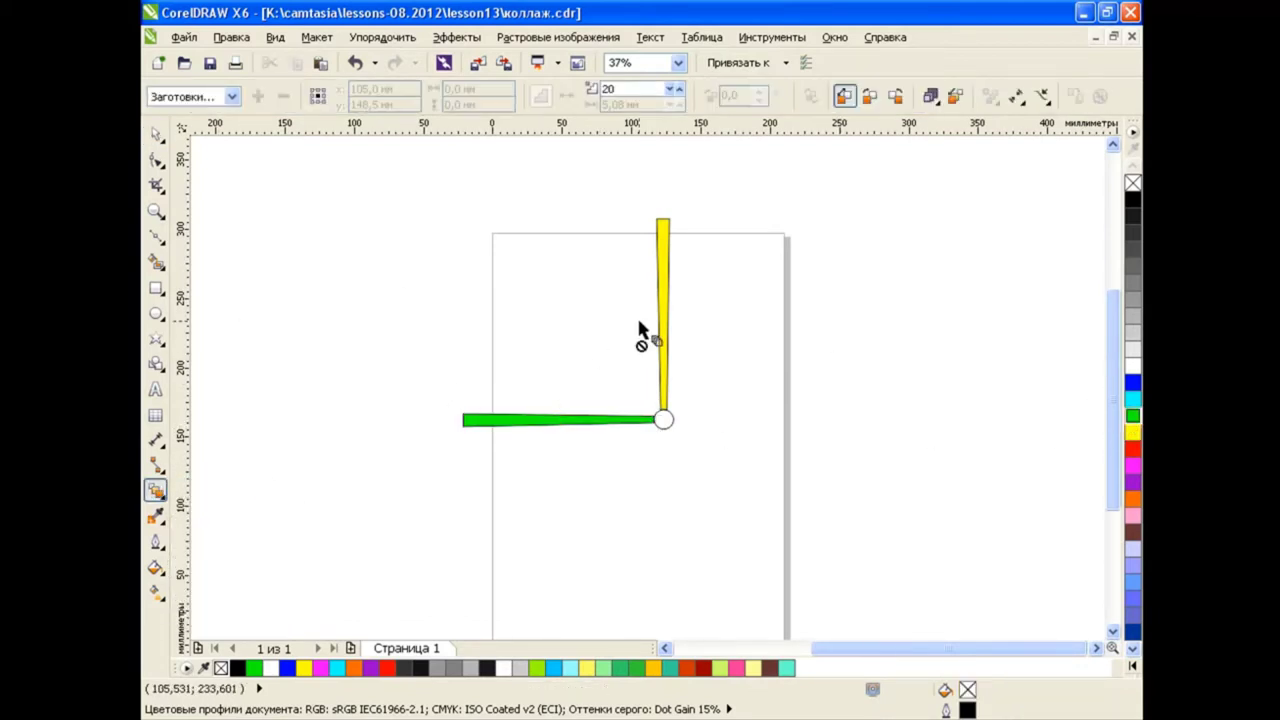
pyautogui.moveTo(662, 310); pyautogui.dragTo(531, 423)
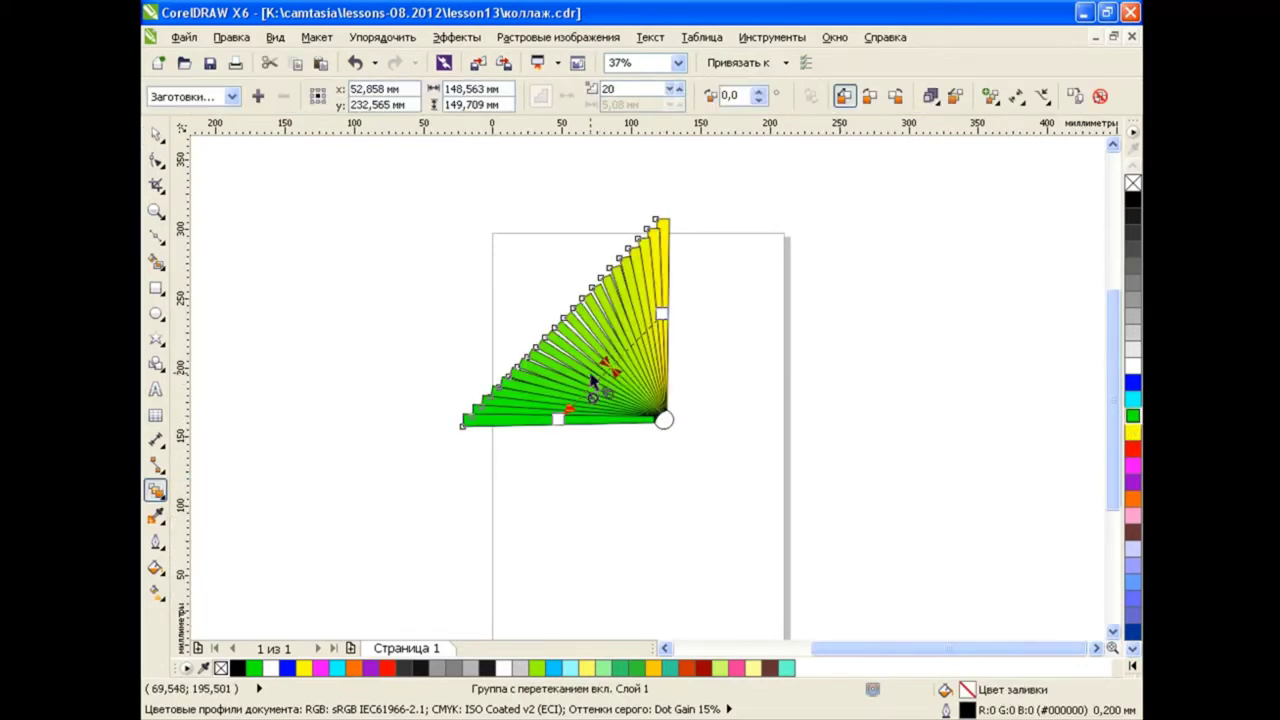
pyautogui.click(870, 96)
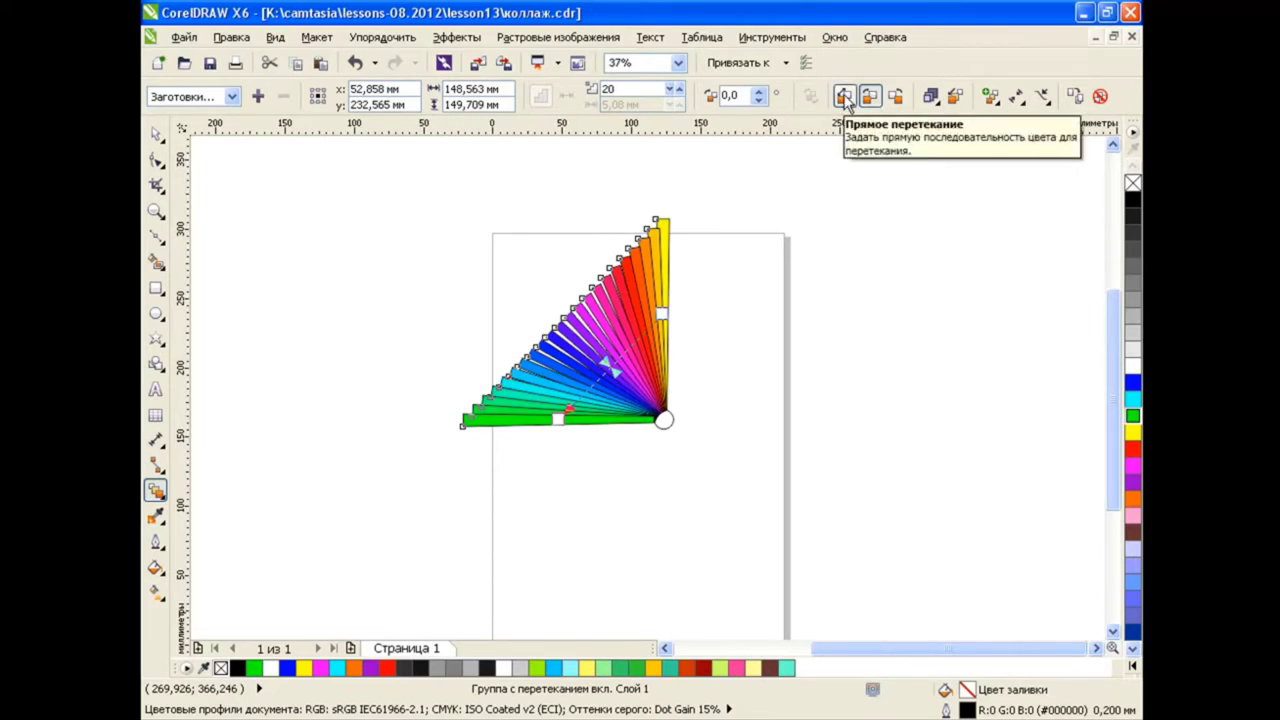
pyautogui.click(845, 97)
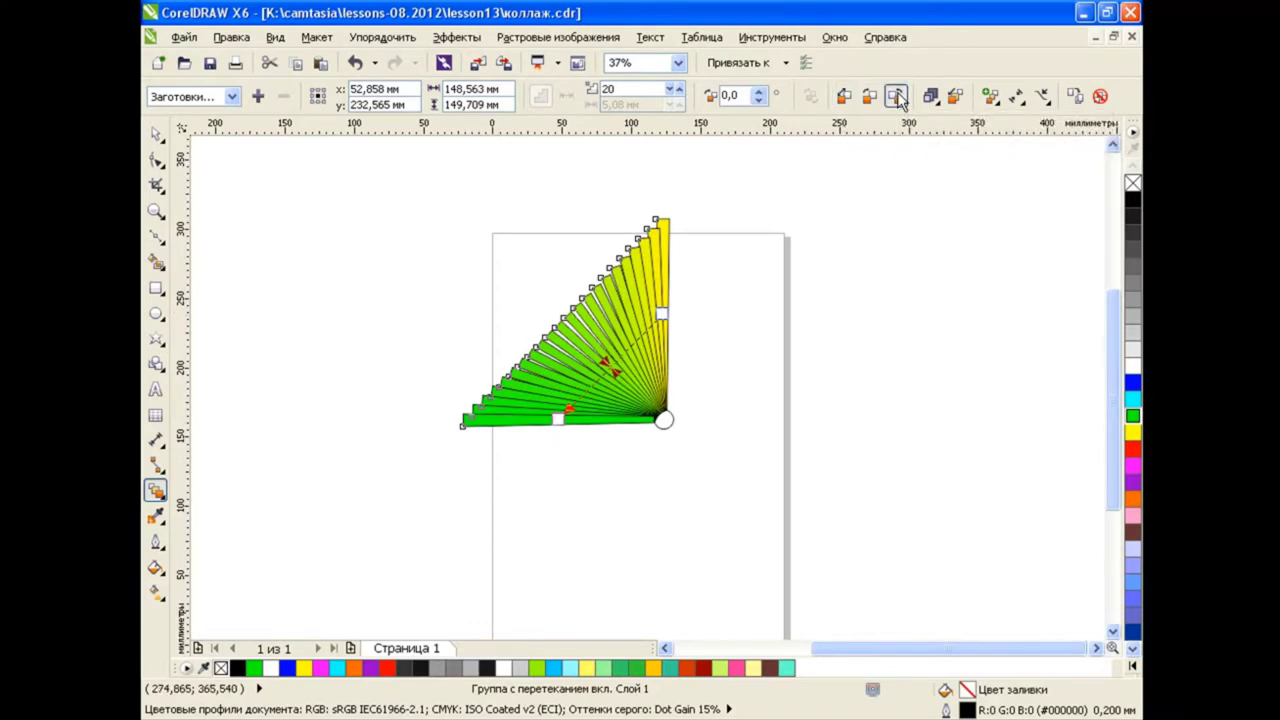
# Open the Uniform Fill dialog on its Mixers tab and move it aside.
pyautogui.click(155, 567)
pyautogui.click(240, 568)
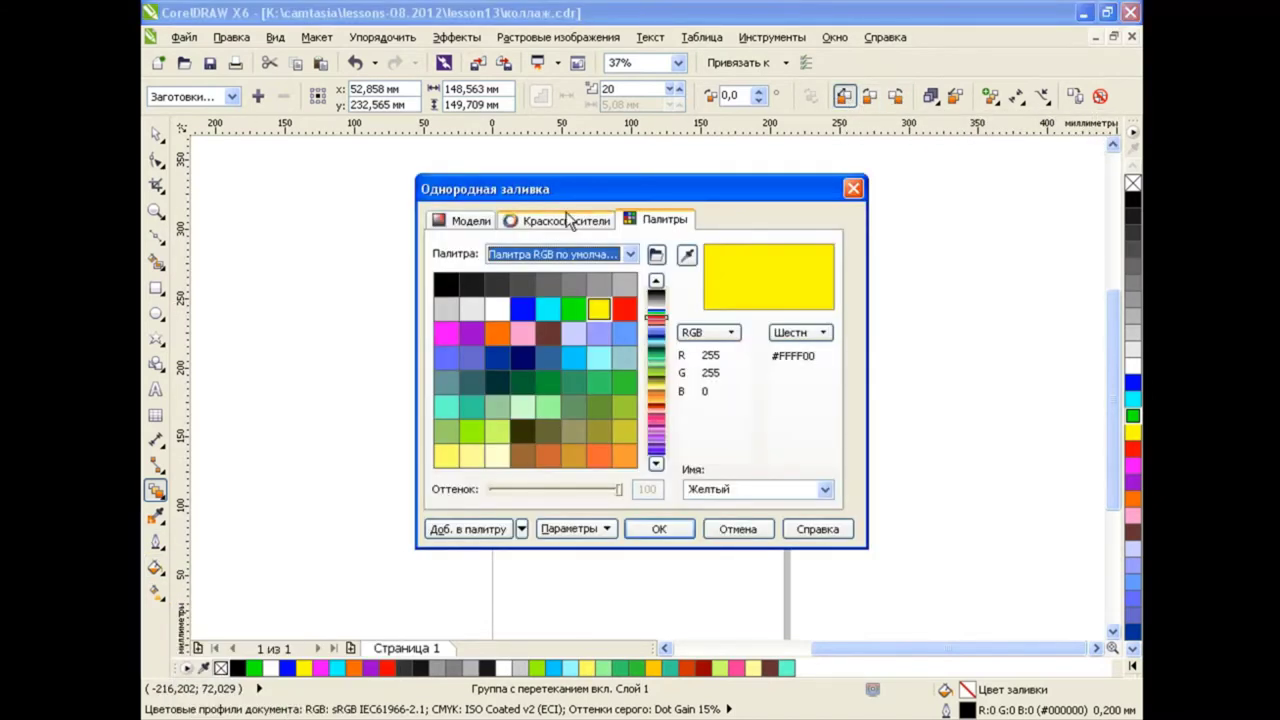
pyautogui.click(560, 214)
pyautogui.moveTo(587, 191); pyautogui.dragTo(880, 222)
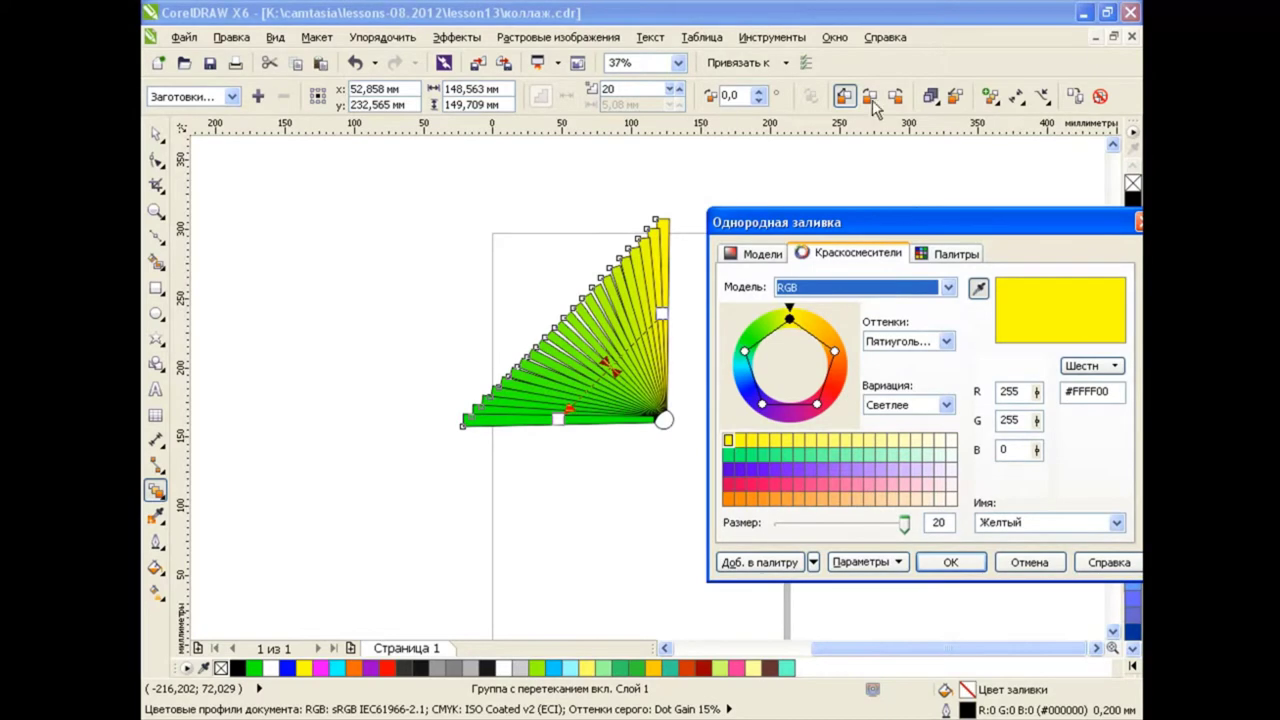
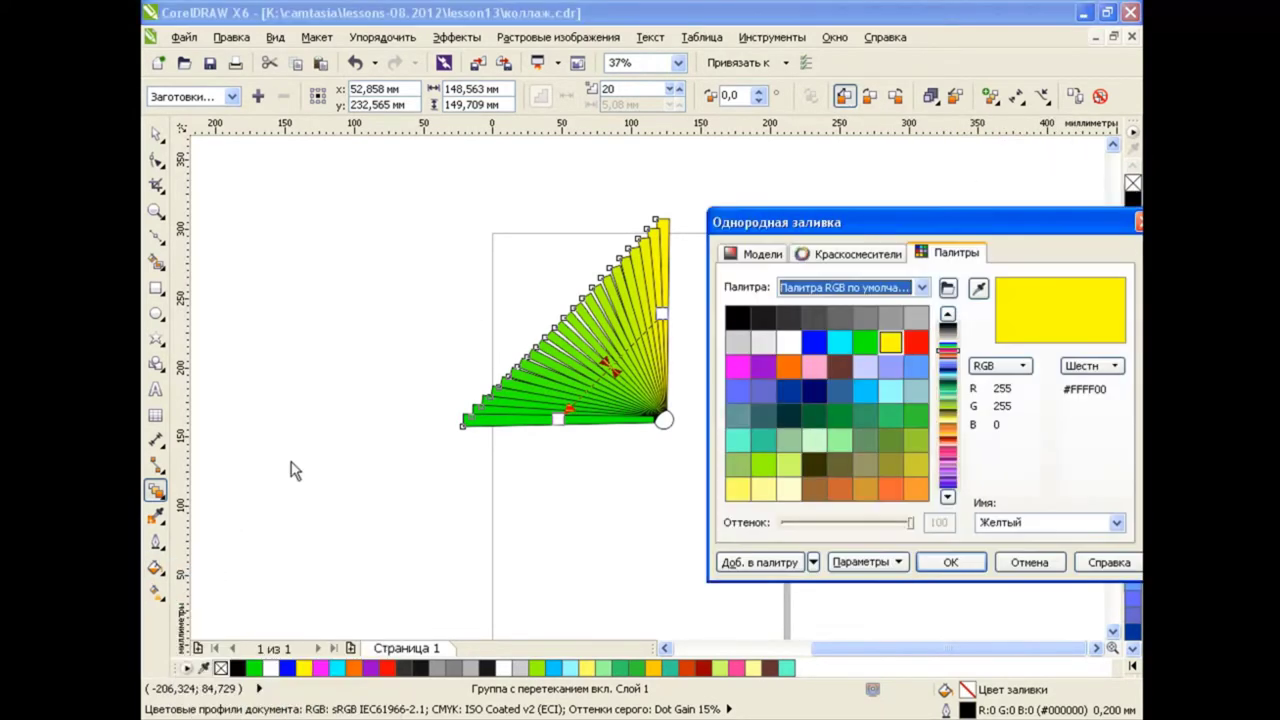
# Inspect the fill's colour mixer and try the rainbow blend colour option.
pyautogui.click(818, 256)
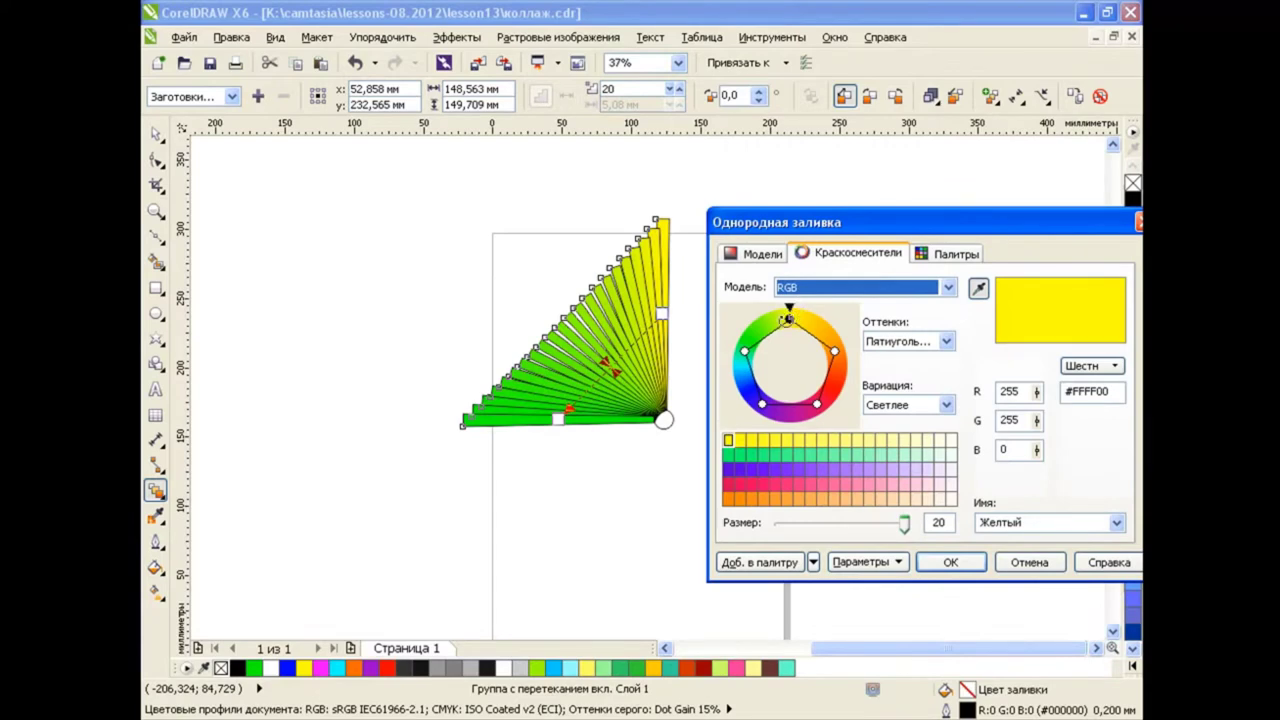
pyautogui.click(1138, 222)
pyautogui.click(869, 96)
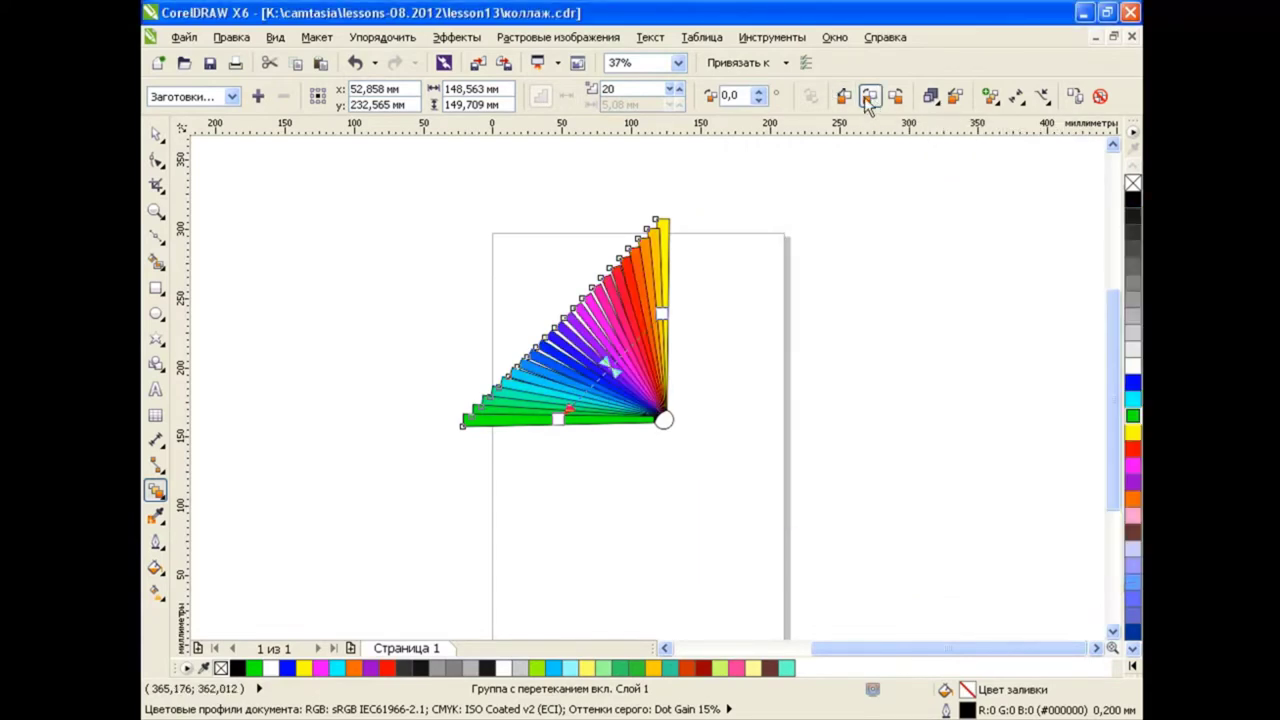
pyautogui.click(155, 567)
pyautogui.click(240, 568)
pyautogui.click(842, 256)
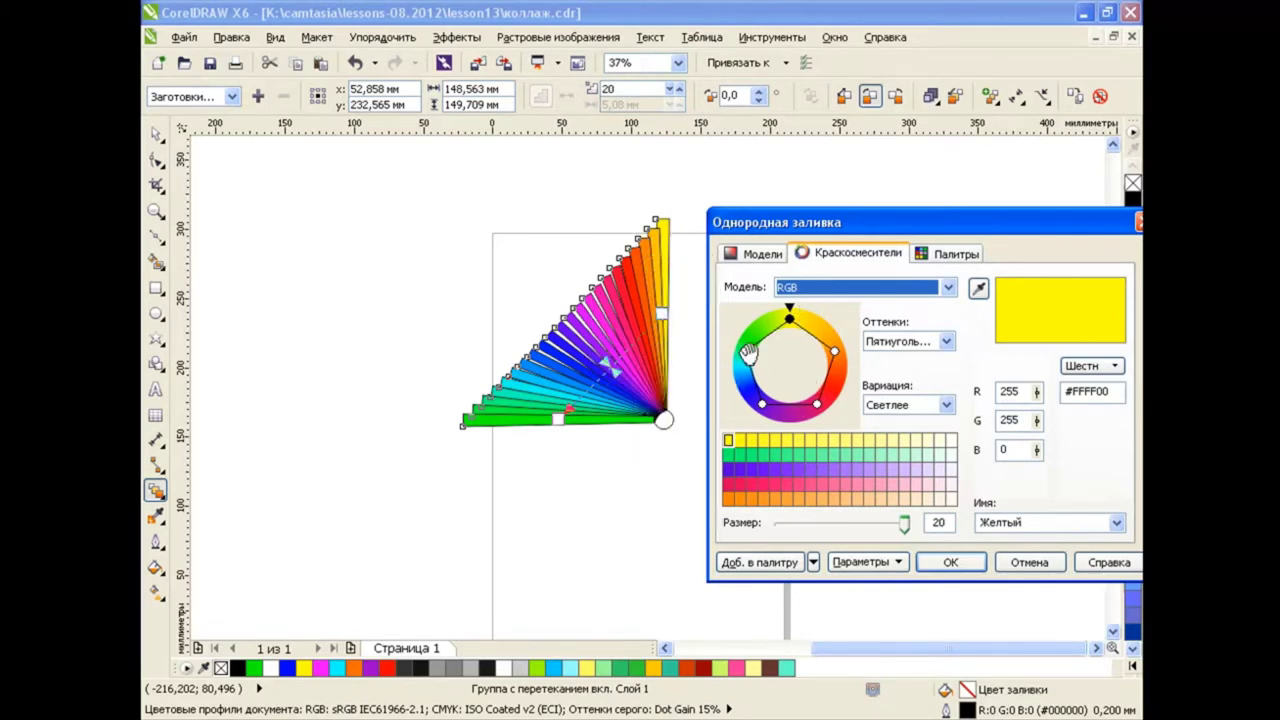
pyautogui.press('Return')
# Revert to direct blending, recheck the uniform fill mixer, then apply the rainbow blend colours.
pyautogui.click(845, 96)
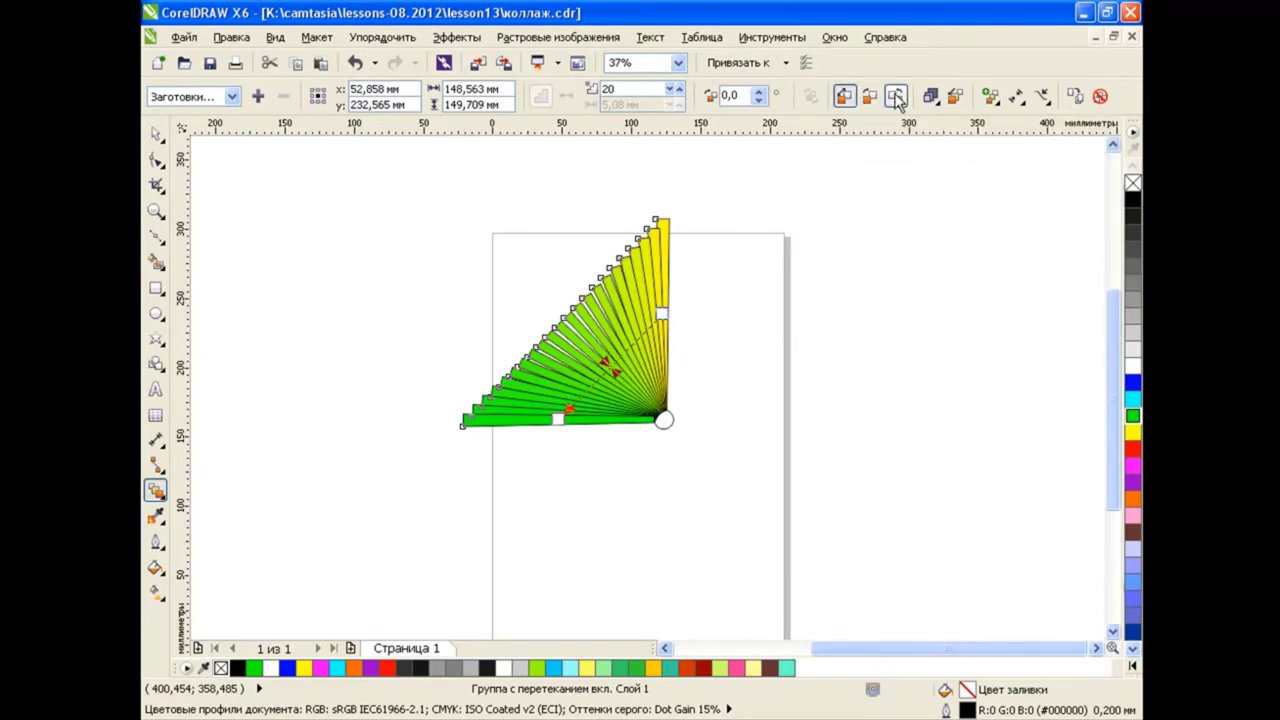
pyautogui.click(155, 567)
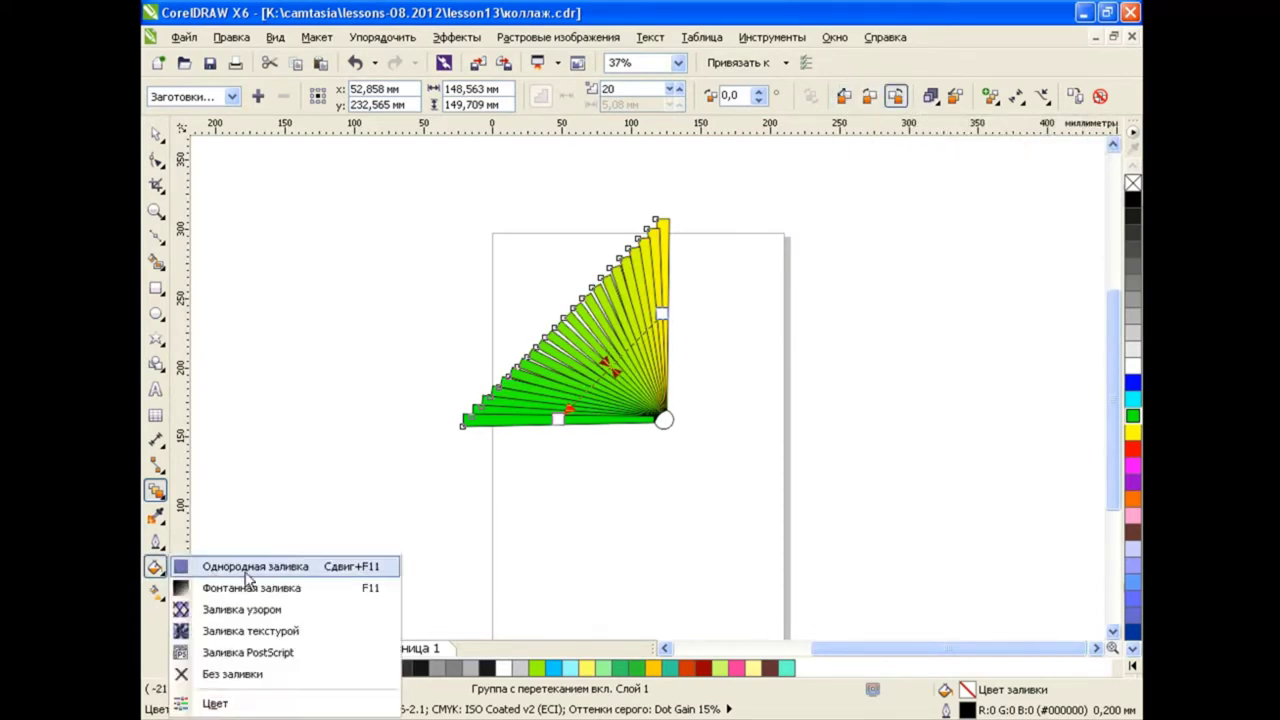
pyautogui.click(240, 566)
pyautogui.click(850, 253)
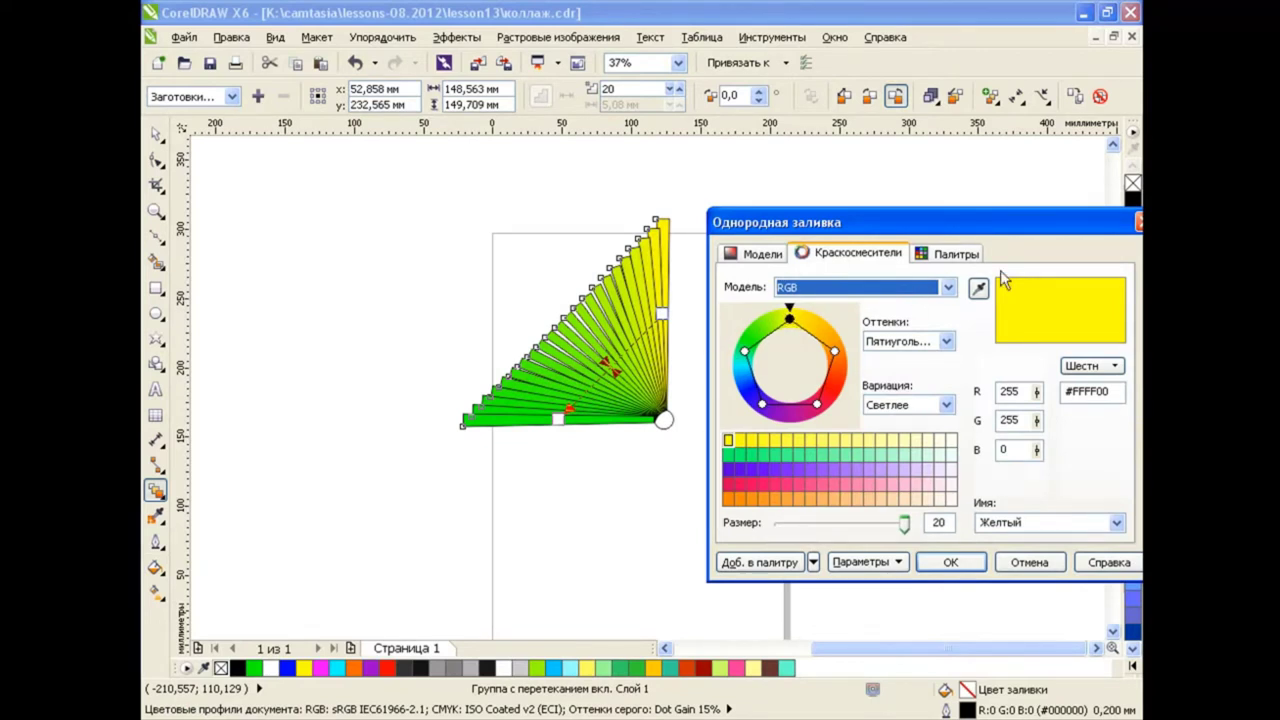
pyautogui.click(950, 562)
pyautogui.click(870, 96)
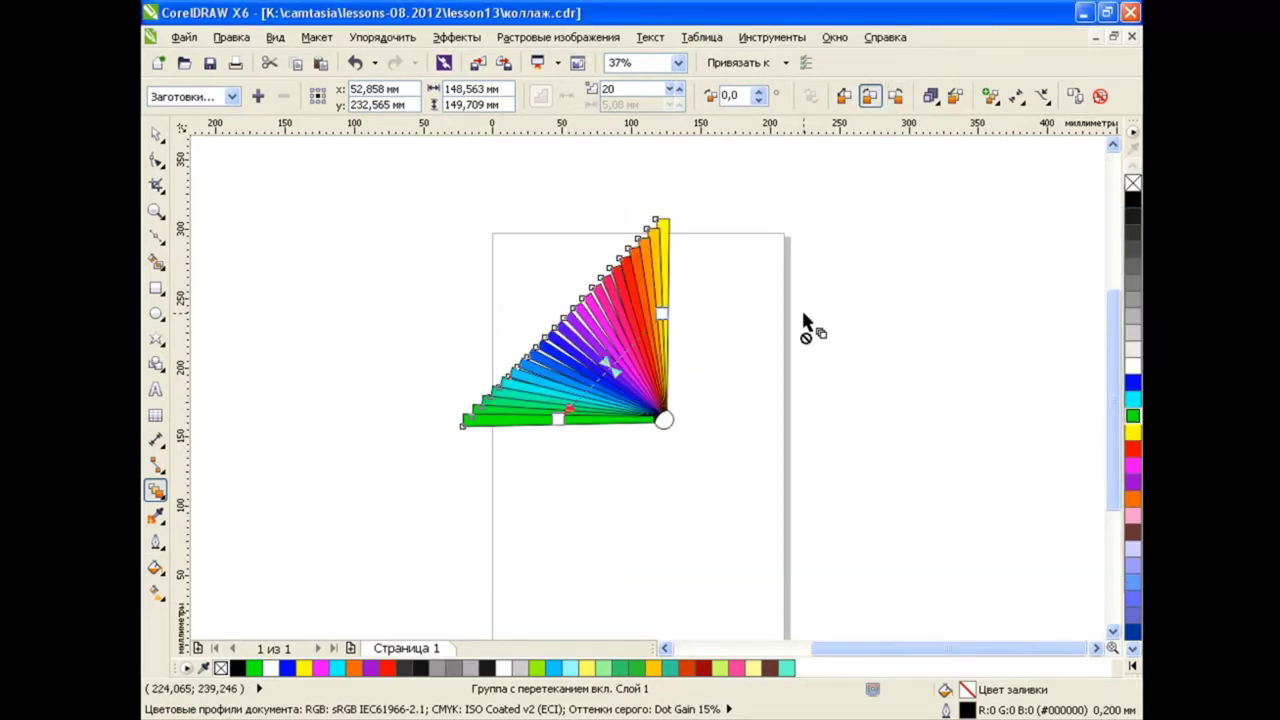
# Fit the blend to the circle path with Blend along full path and Rotate all objects.
pyautogui.scroll(2, 686, 420)
pyautogui.click(1016, 96)
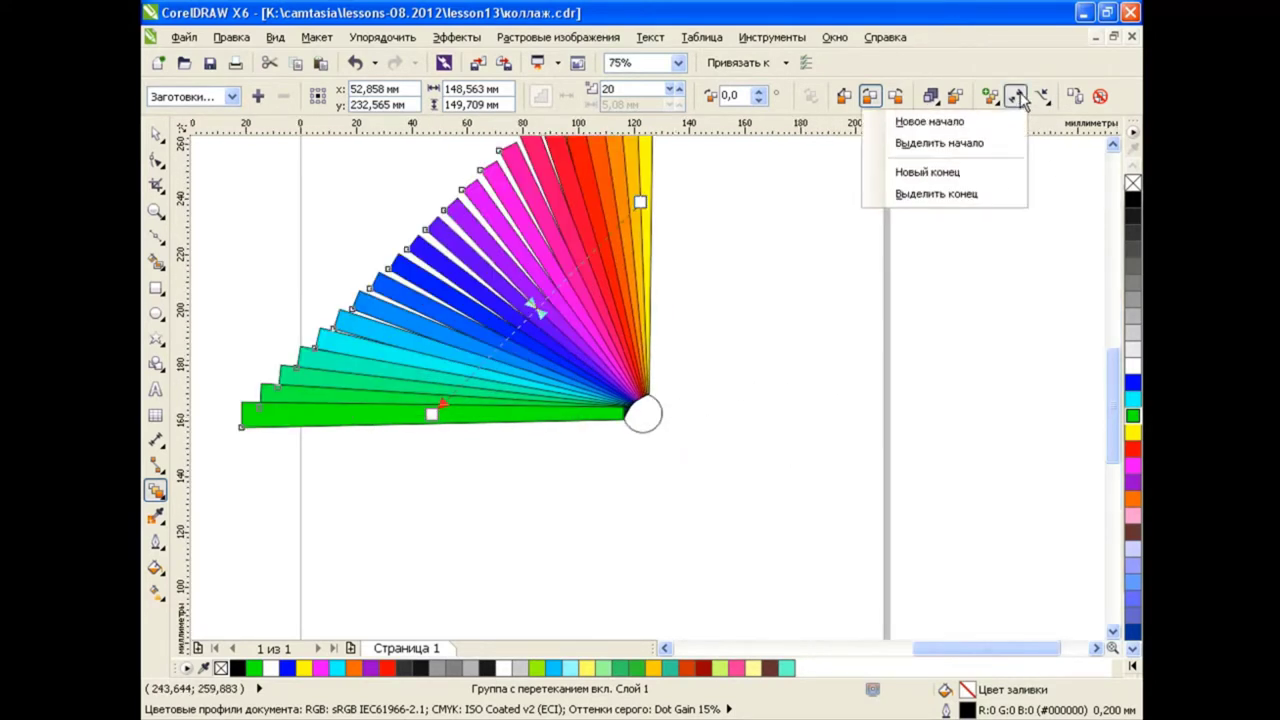
pyautogui.click(1043, 98)
pyautogui.press('Escape')
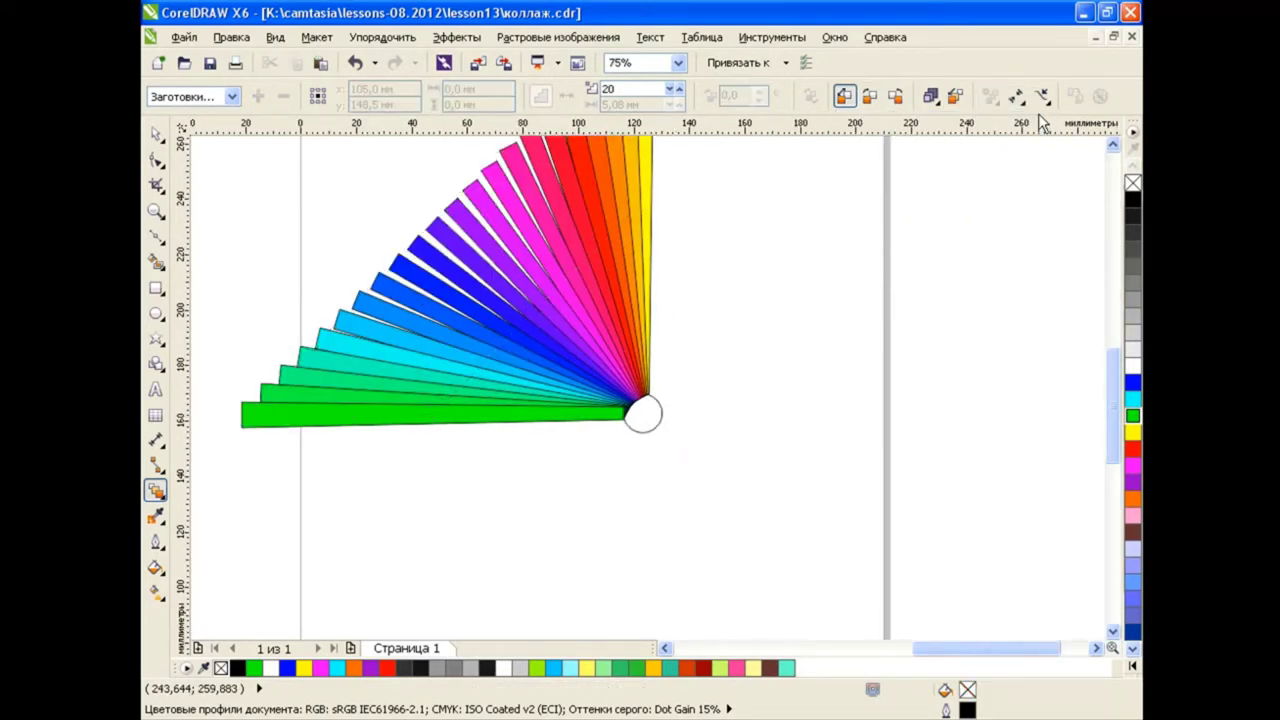
pyautogui.click(660, 406)
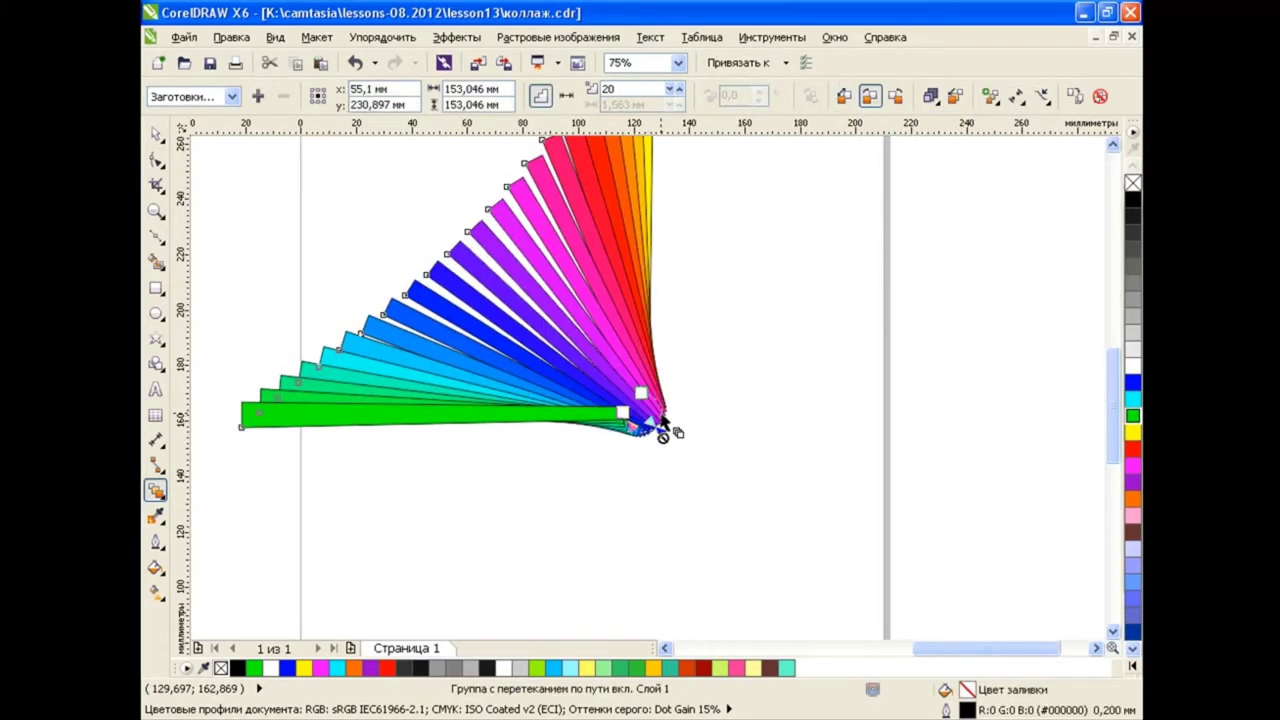
pyautogui.click(989, 96)
pyautogui.click(955, 207)
pyautogui.click(989, 96)
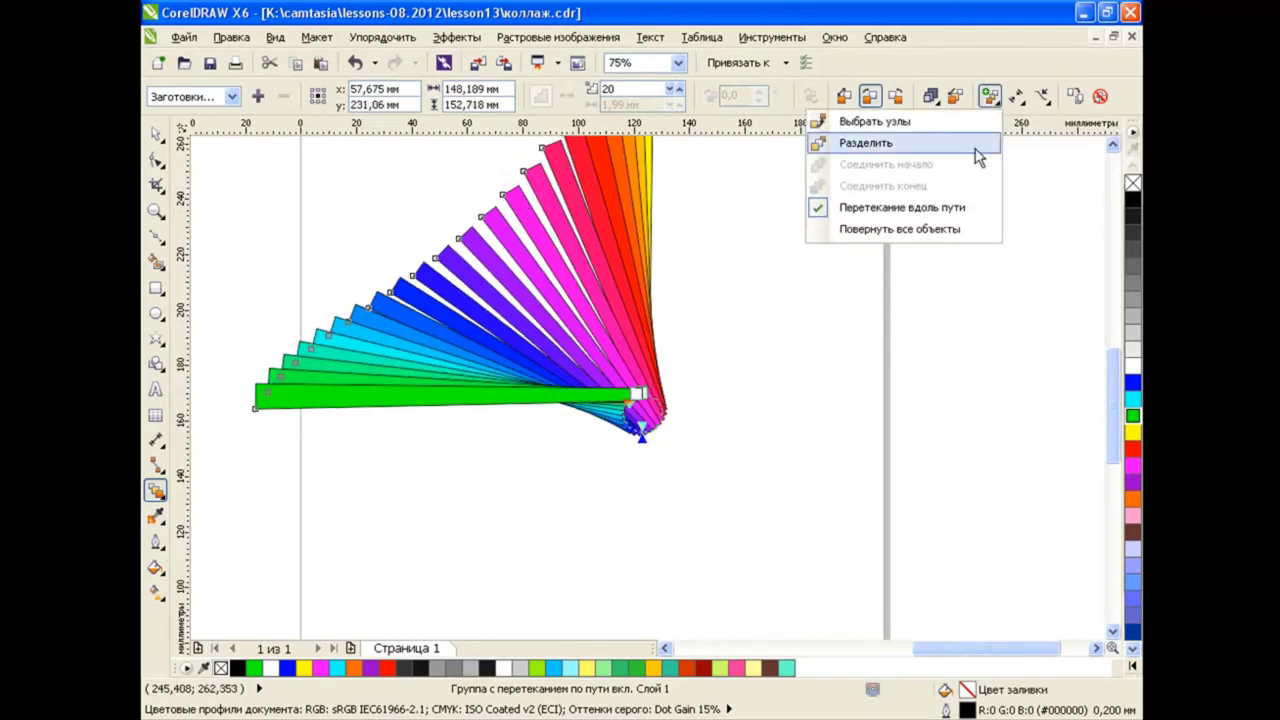
pyautogui.click(955, 229)
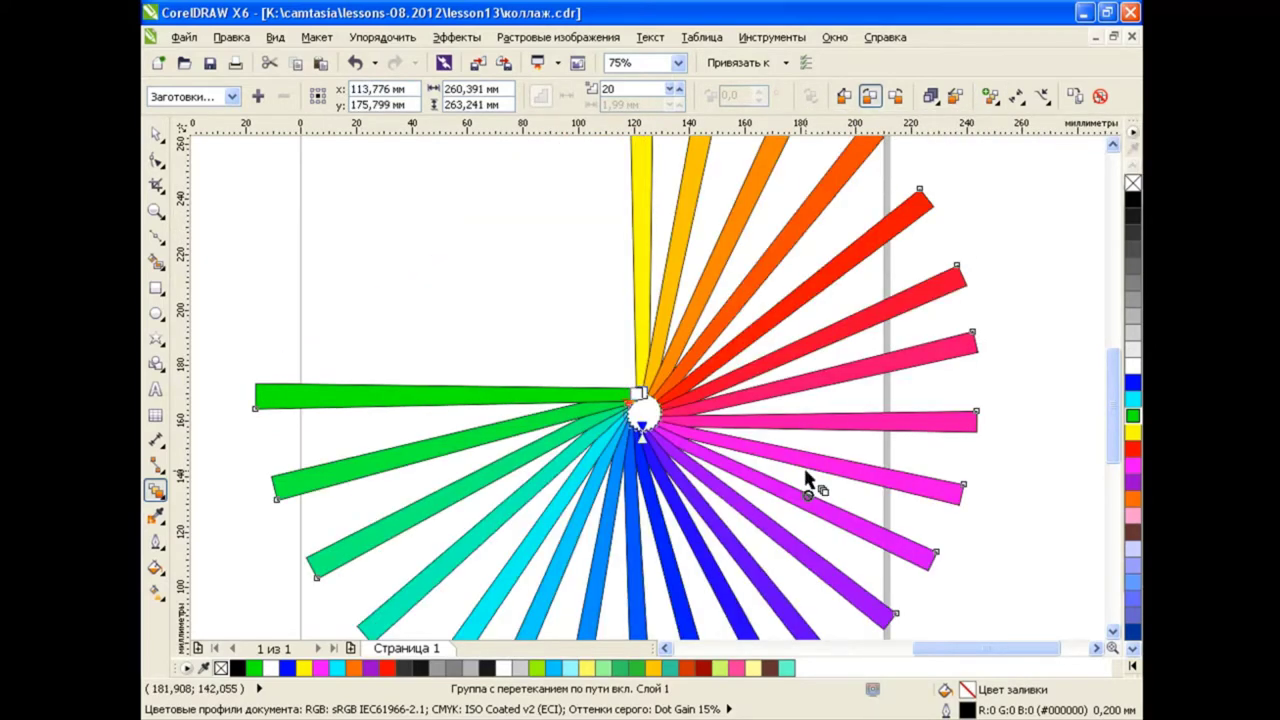
# Rotate the green end bar around the circle centre to spread the bars evenly.
pyautogui.press('space')
pyautogui.click(540, 397)
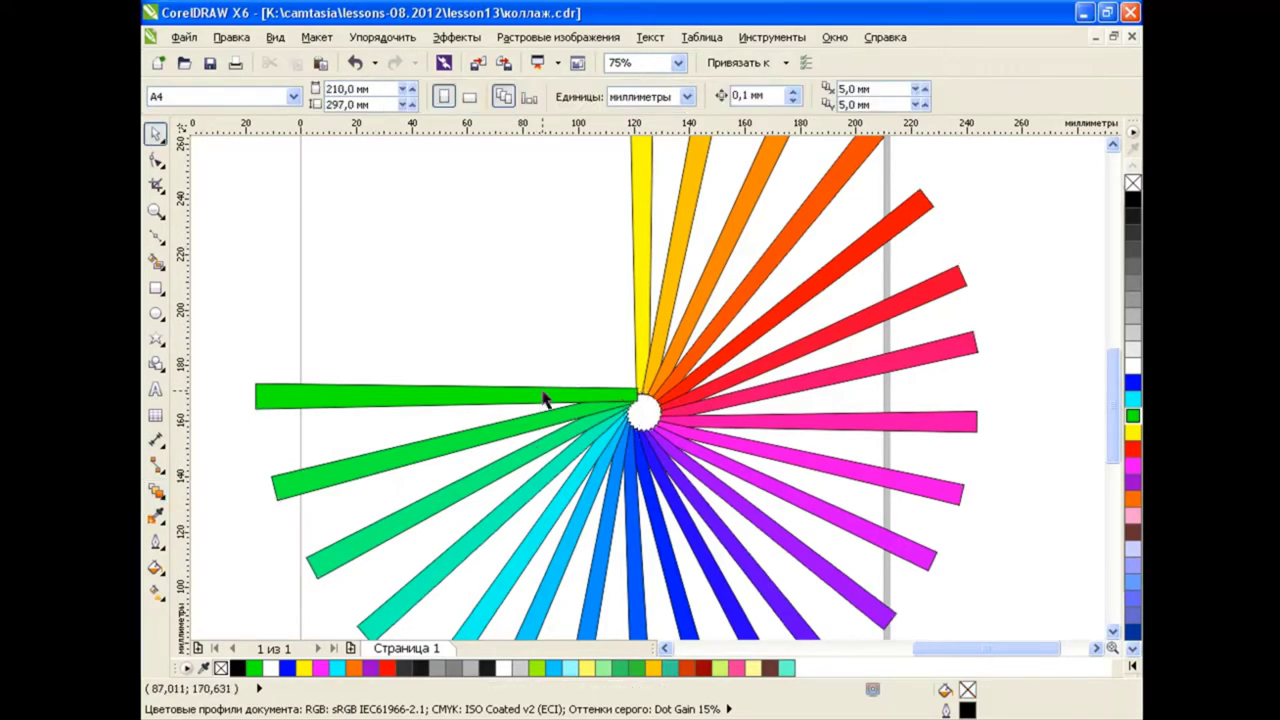
pyautogui.click(536, 396)
pyautogui.moveTo(253, 382); pyautogui.dragTo(498, 228)
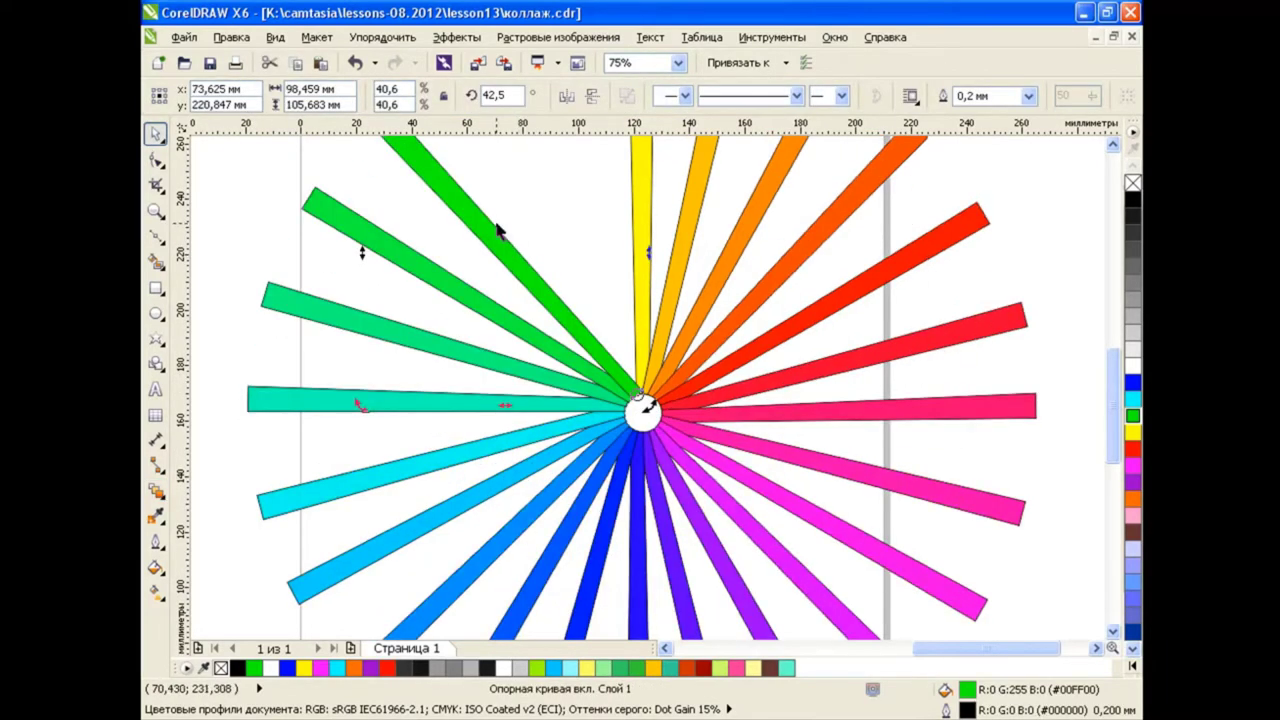
pyautogui.scroll(-1, 591, 244)
pyautogui.moveTo(622, 167); pyautogui.dragTo(698, 200)
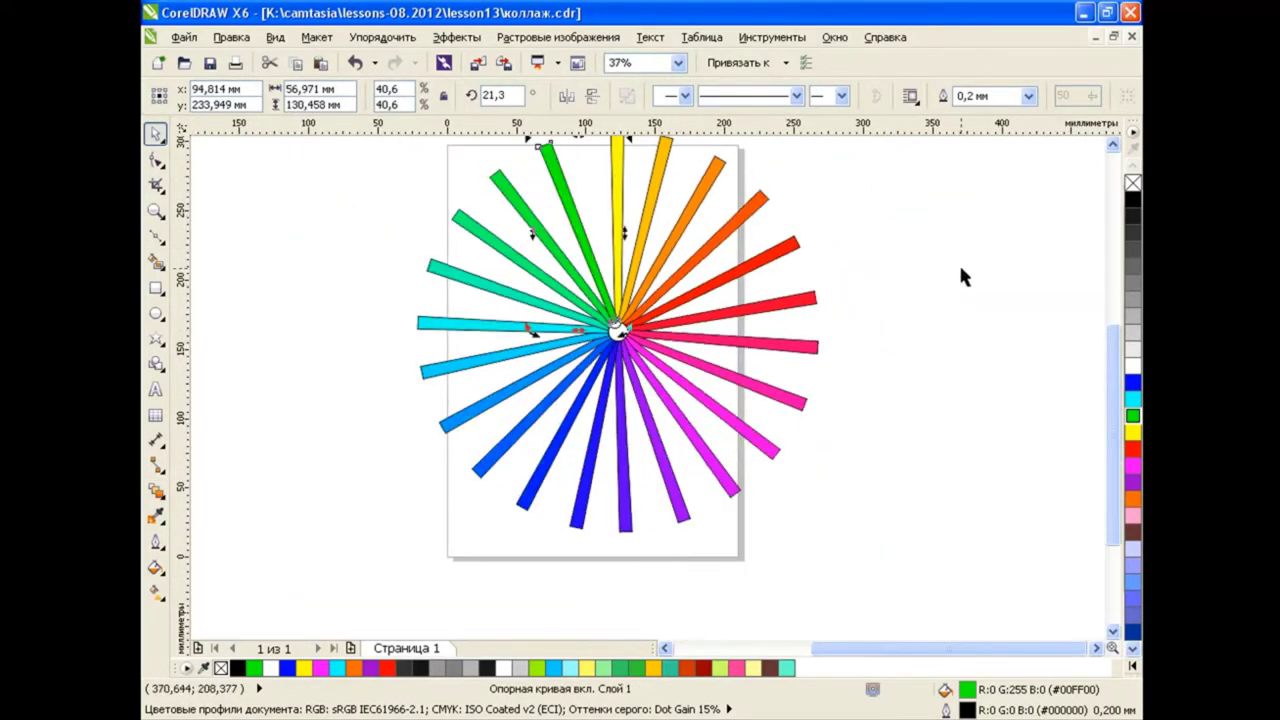
pyautogui.scroll(1, 960, 272)
pyautogui.click(571, 256)
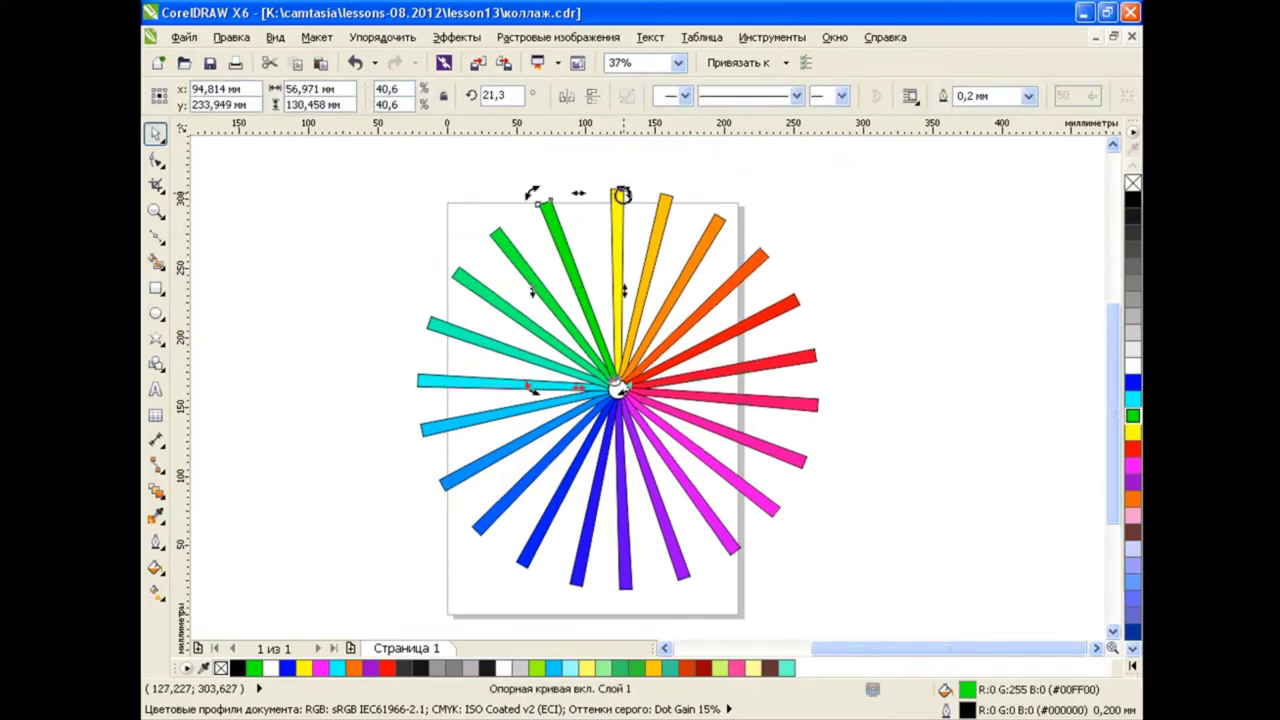
pyautogui.moveTo(622, 195); pyautogui.dragTo(642, 194)
pyautogui.click(873, 405)
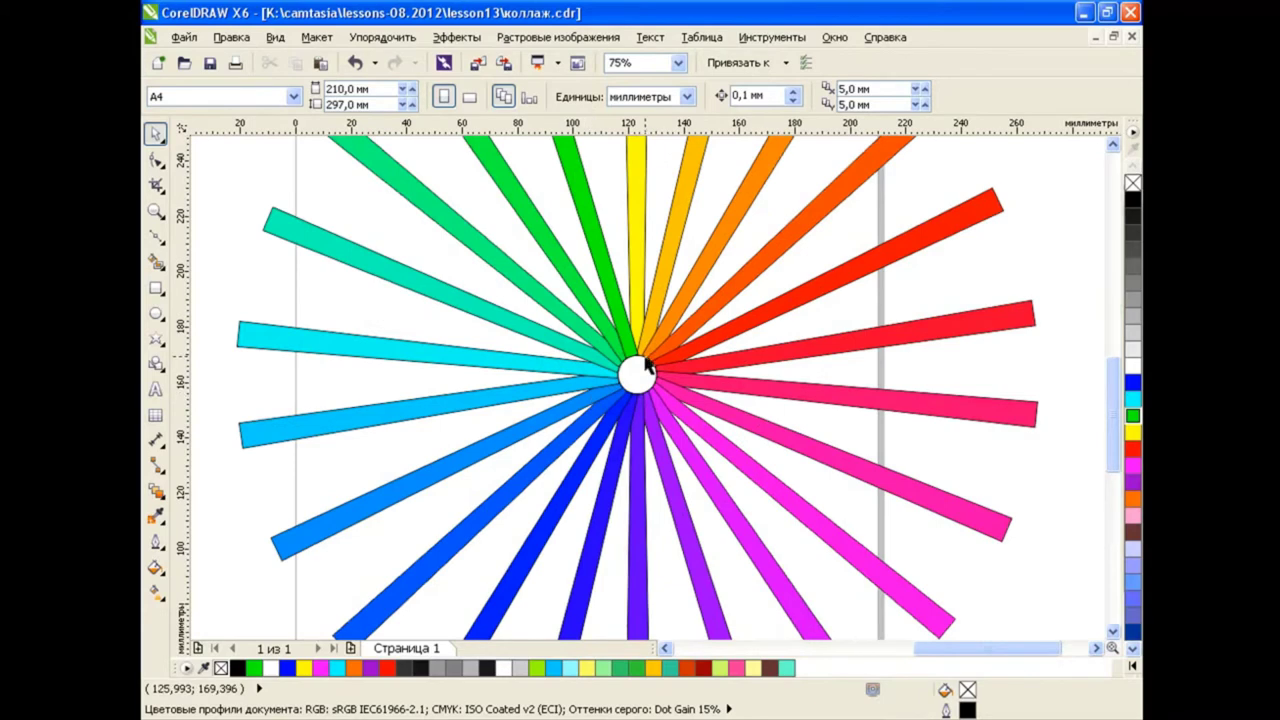
pyautogui.scroll(-2, 646, 364)
pyautogui.click(638, 182)
# Drag the outer nodes of the yellow and green bars to widen them into wedges.
pyautogui.click(155, 160)
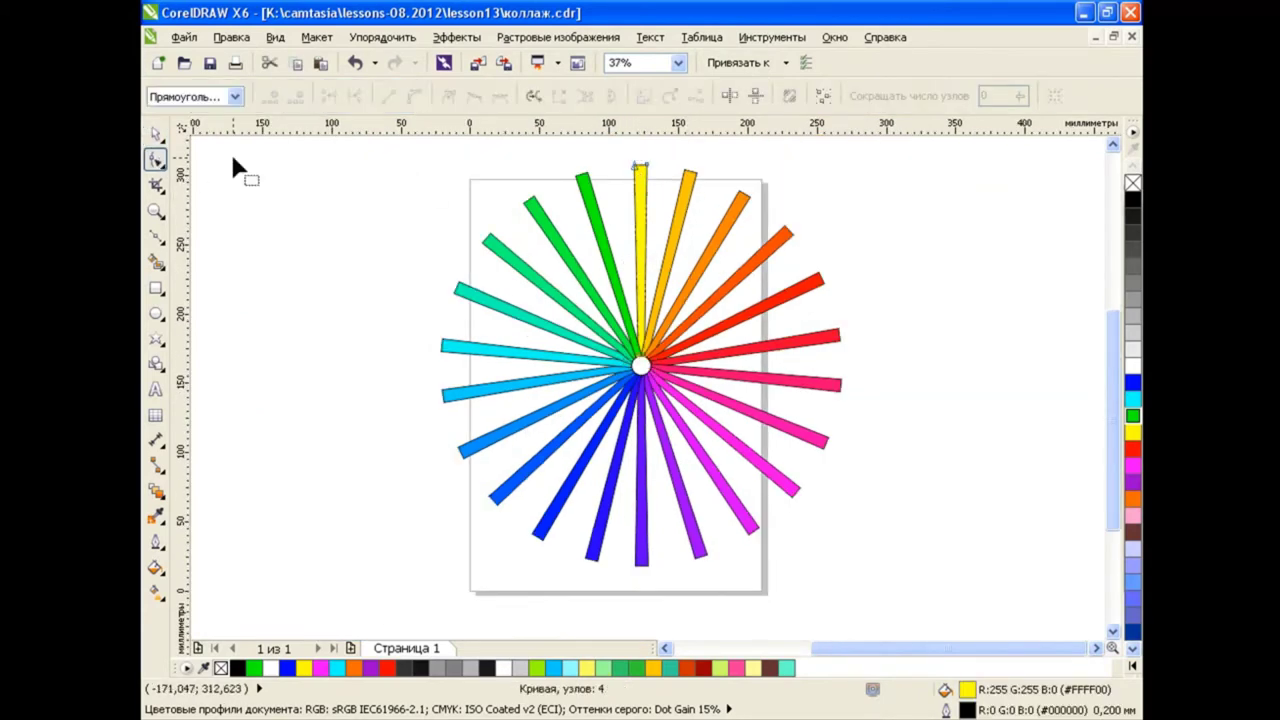
pyautogui.scroll(2, 628, 166)
pyautogui.moveTo(618, 163)
pyautogui.mouseDown()
pyautogui.moveTo(702, 183)
pyautogui.moveTo(688, 174)
pyautogui.mouseUp()
pyautogui.click(552, 206)
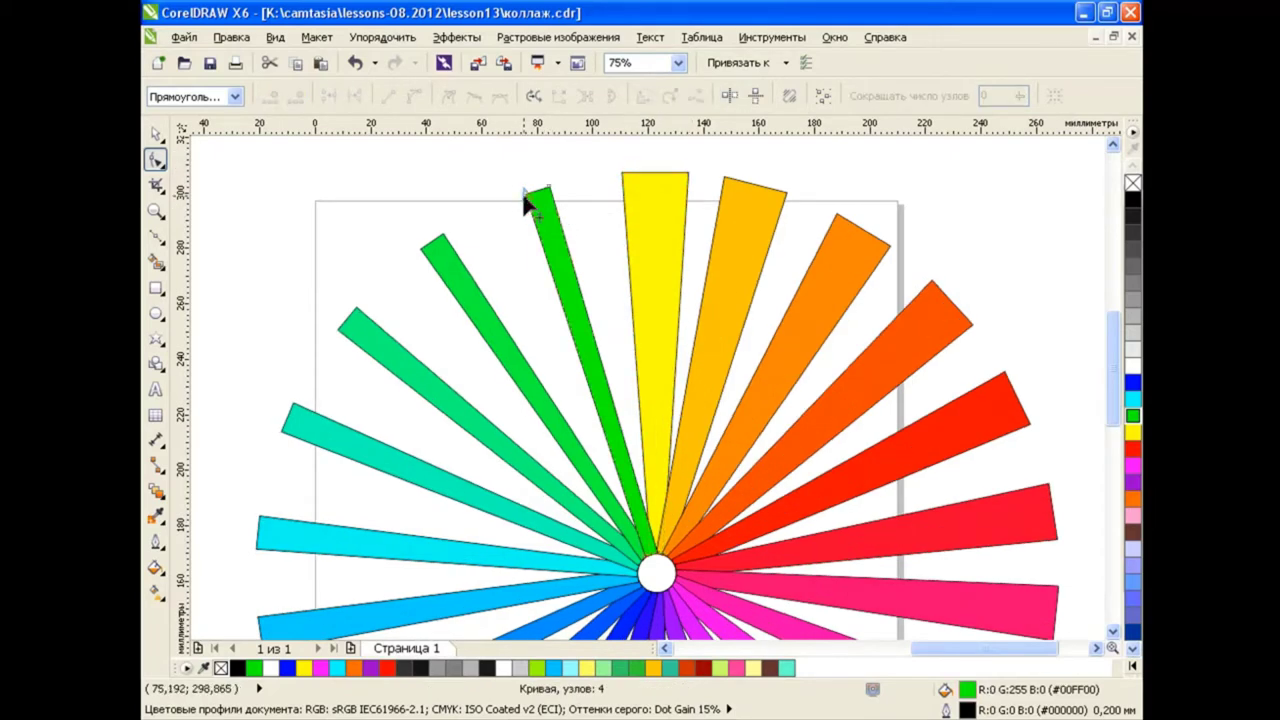
pyautogui.moveTo(527, 192)
pyautogui.mouseDown()
pyautogui.moveTo(513, 202)
pyautogui.moveTo(566, 195)
pyautogui.mouseUp()
# Raise the blend step count and rotate the green end bar closer to the yellow one.
pyautogui.click(155, 133)
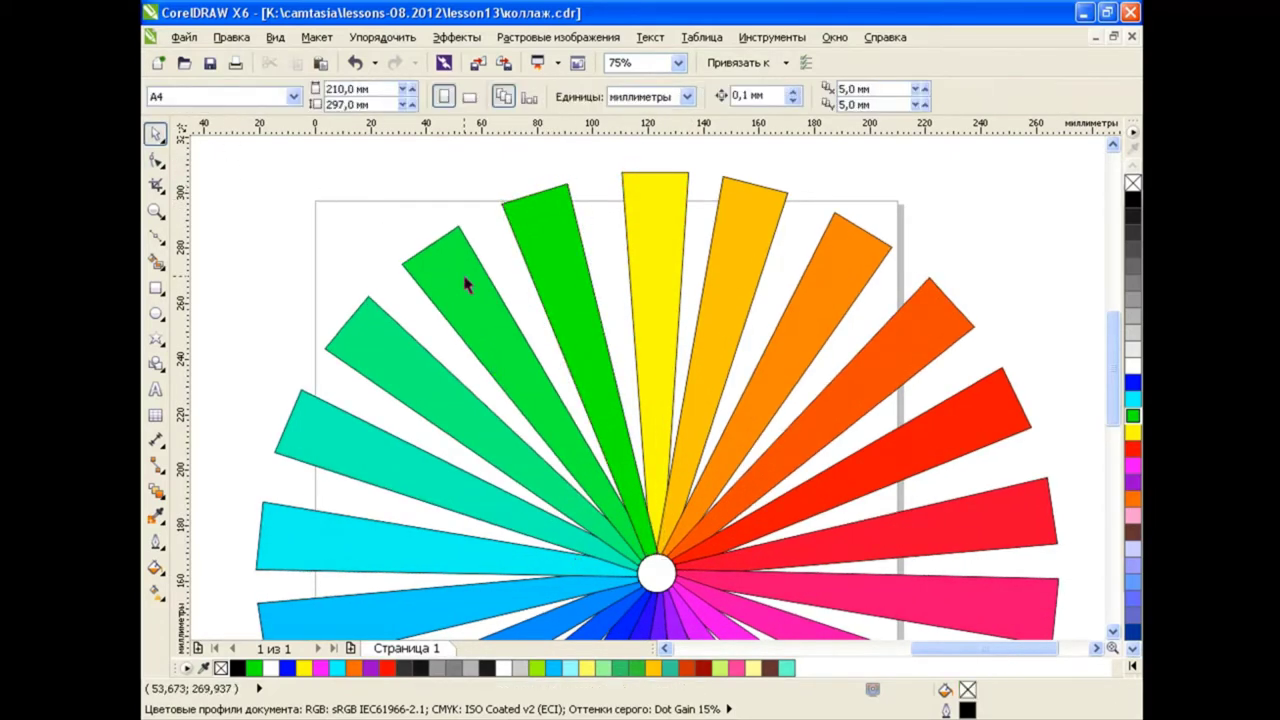
pyautogui.click(420, 277)
pyautogui.click(679, 91)
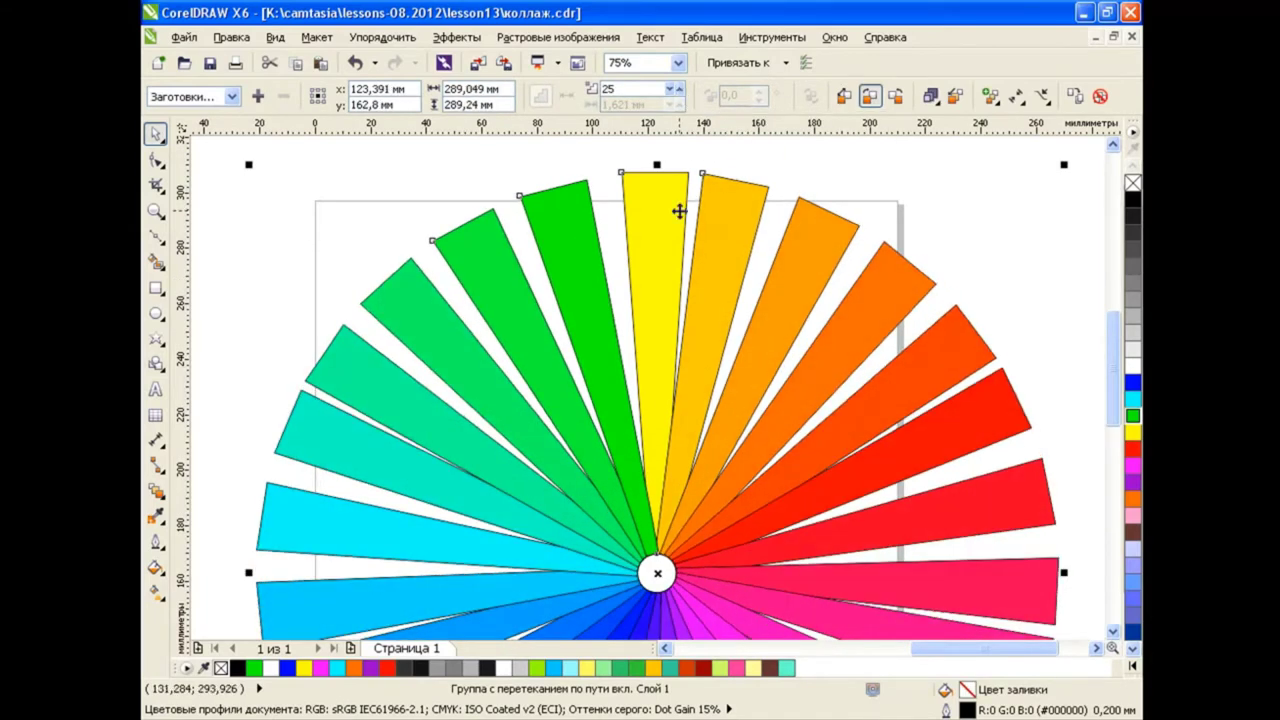
pyautogui.press('Escape')
pyautogui.click(551, 255)
pyautogui.click(597, 356)
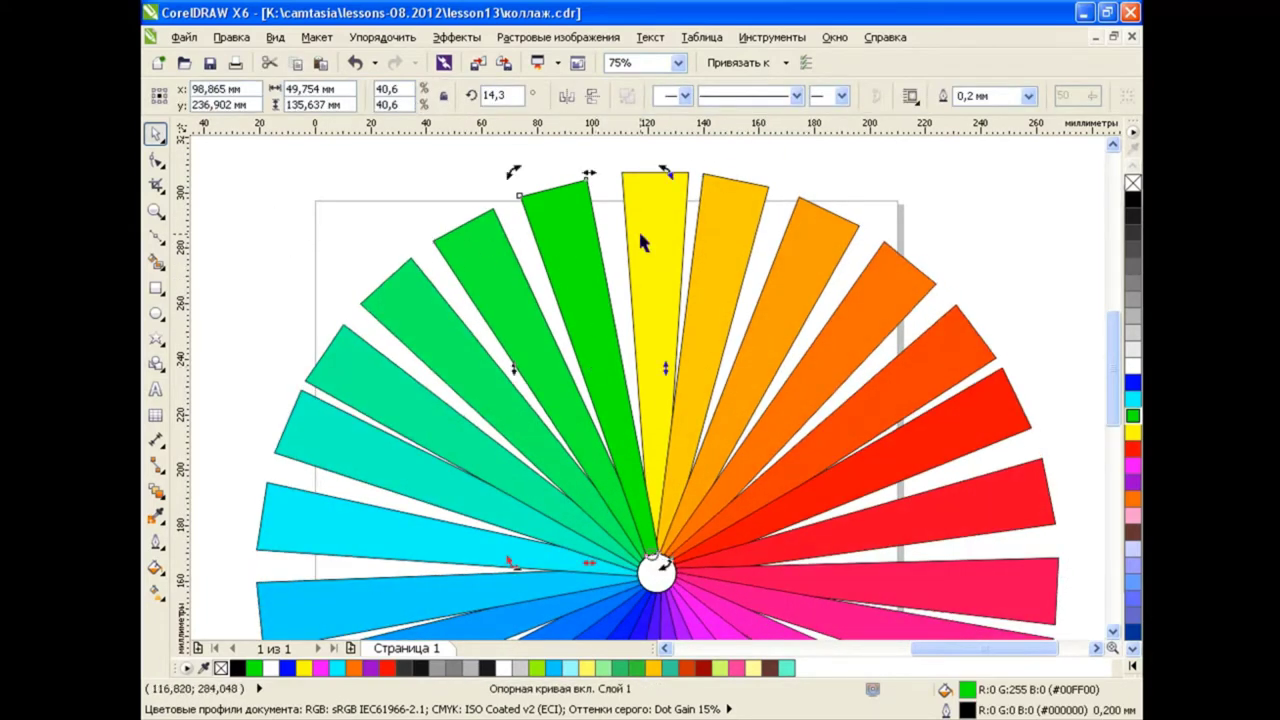
pyautogui.moveTo(665, 172); pyautogui.dragTo(692, 180)
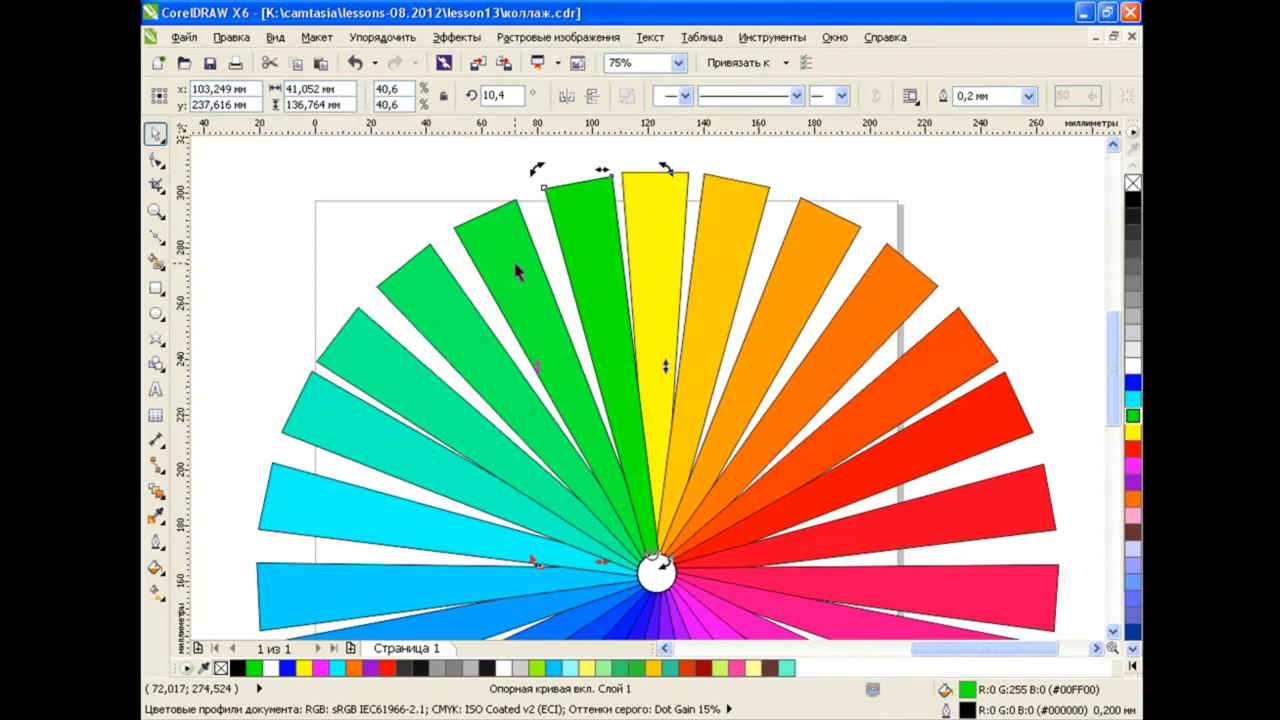
# Set the blend steps to 20, then 5, and zoom out to the whole page.
pyautogui.click(517, 272)
pyautogui.click(679, 90)
pyautogui.click(679, 90)
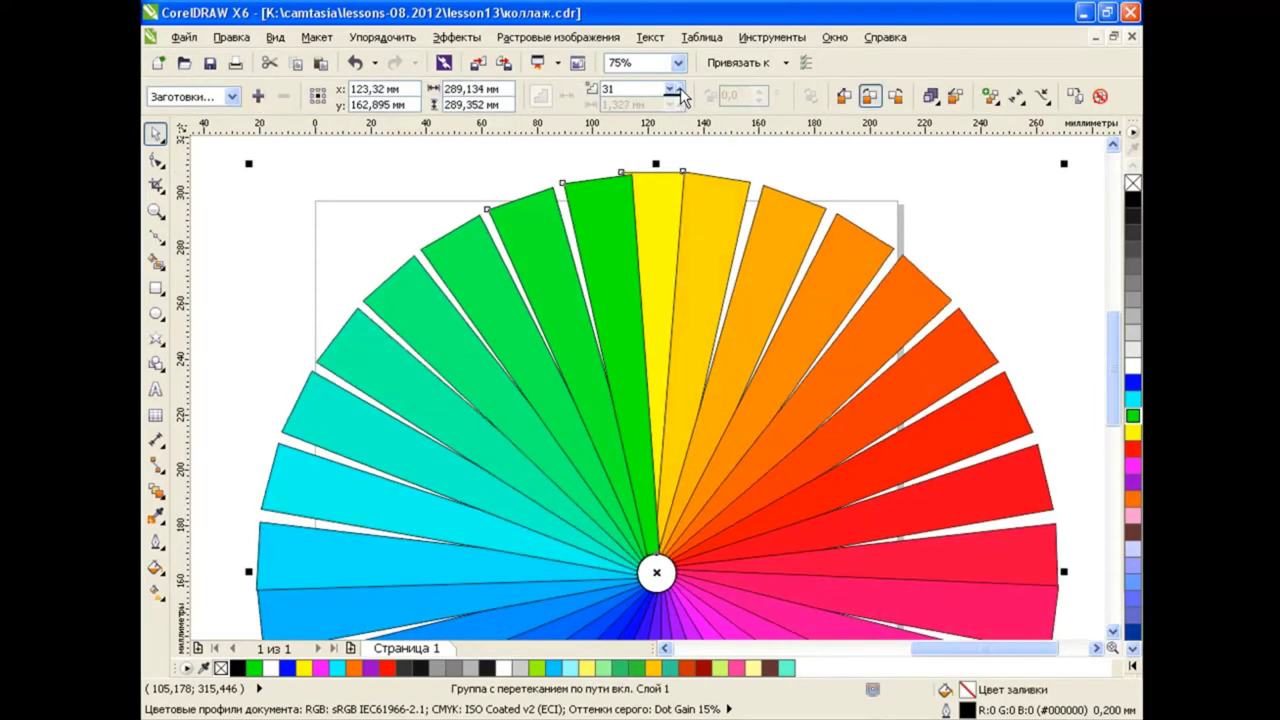
pyautogui.write('20')
pyautogui.press('Return')
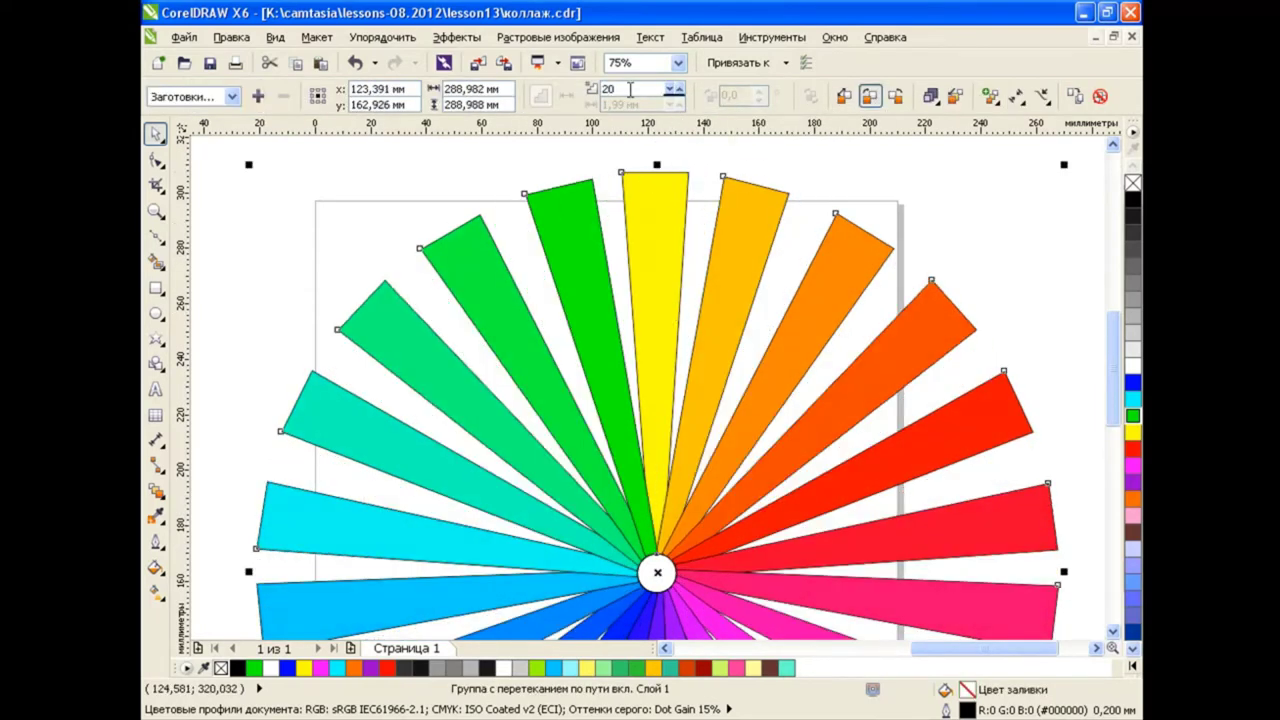
pyautogui.write('5')
pyautogui.press('Return')
pyautogui.click(371, 250)
pyautogui.press('F3')
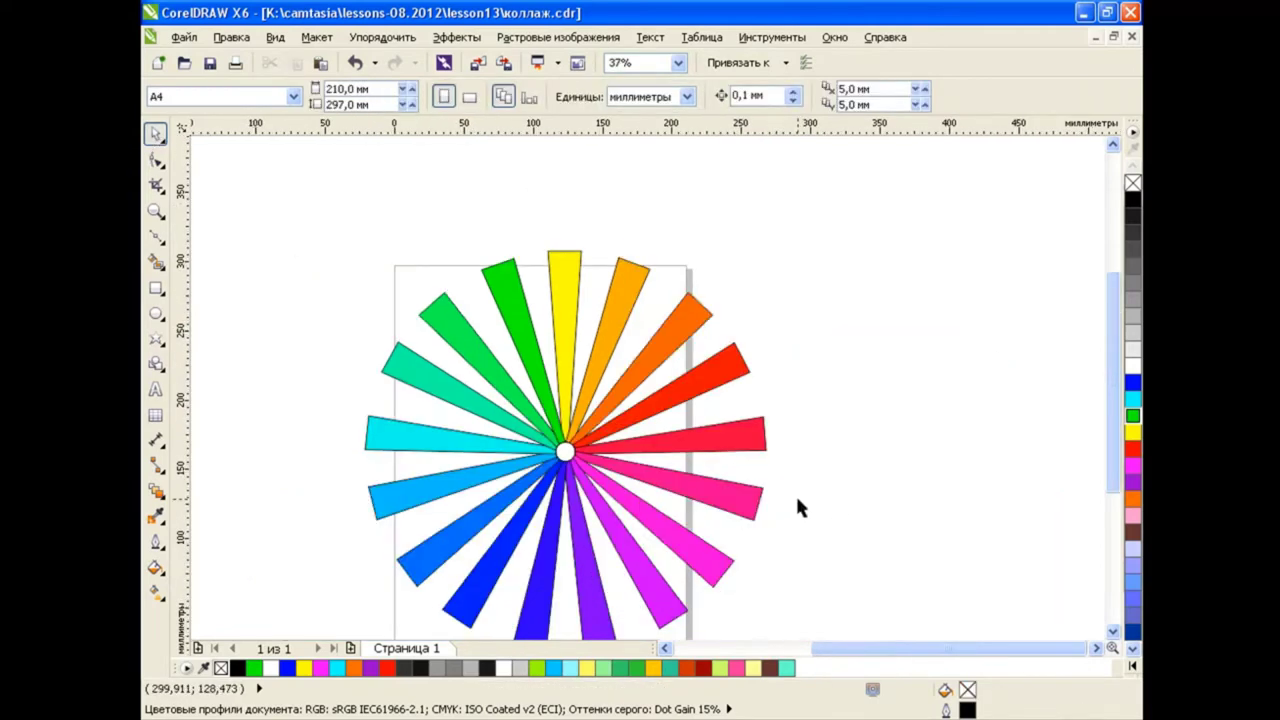
pyautogui.moveTo(849, 648); pyautogui.dragTo(1100, 648)
# Break the wheel blend apart and regroup its three parts into one object.
pyautogui.scroll(-2, 971, 386)
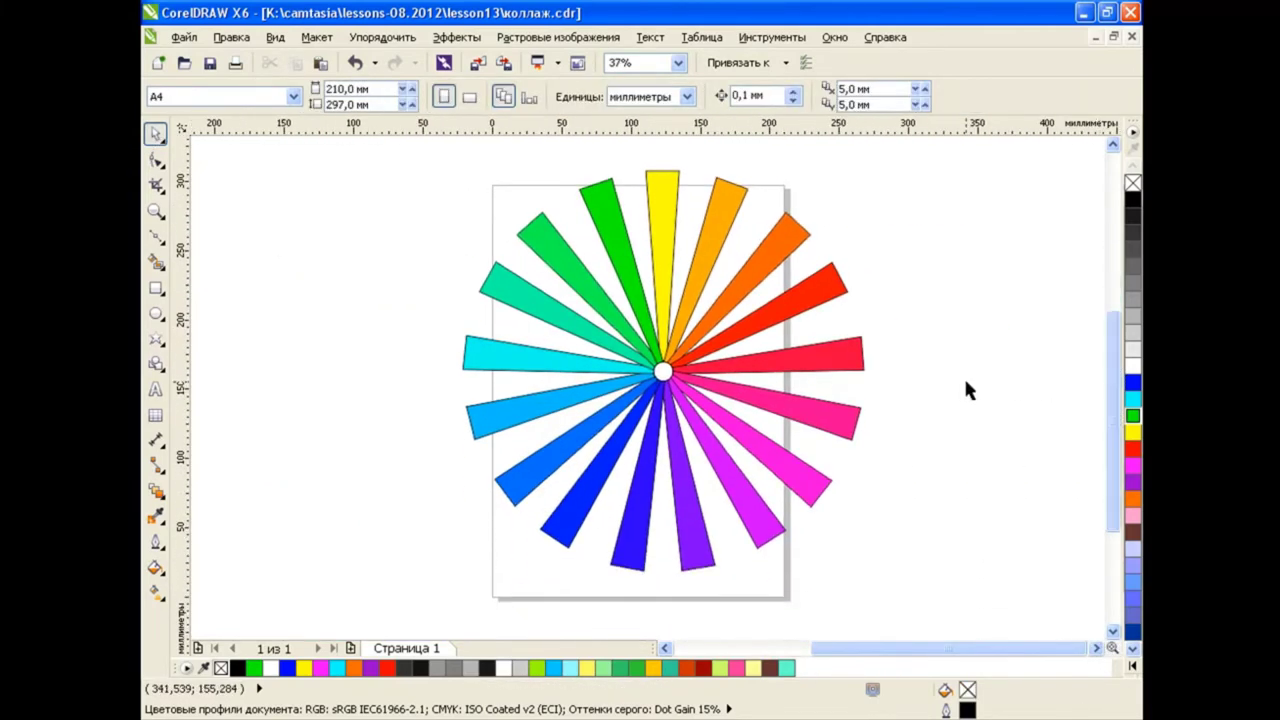
pyautogui.click(810, 300)
pyautogui.click(382, 37)
pyautogui.click(430, 251)
pyautogui.click(343, 293)
pyautogui.click(663, 215)
pyautogui.keyDown('shift'); pyautogui.click(720, 215); pyautogui.keyUp('shift')
pyautogui.press('Escape')
# Enlarge the colour wheel group to about 122.7% and move it up and right.
pyautogui.click(663, 371)
pyautogui.click(848, 481)
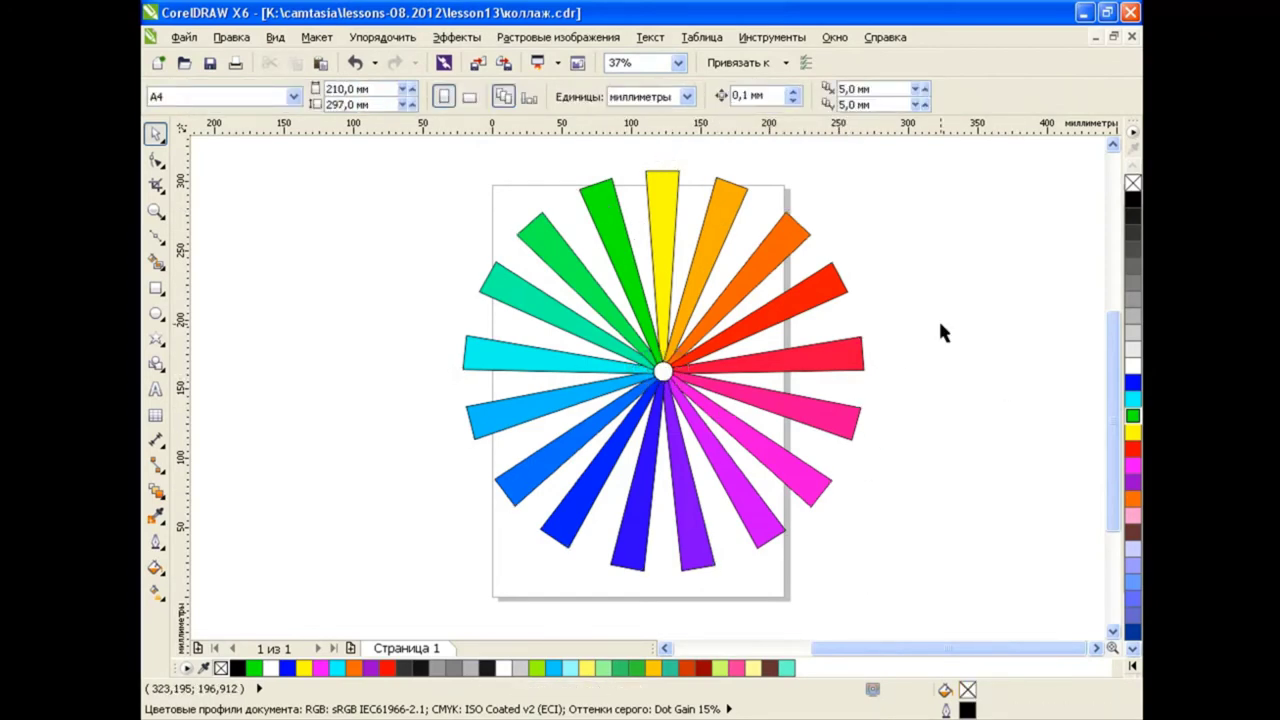
pyautogui.click(766, 314)
pyautogui.moveTo(466, 574); pyautogui.dragTo(365, 637)
pyautogui.moveTo(609, 437); pyautogui.dragTo(628, 394)
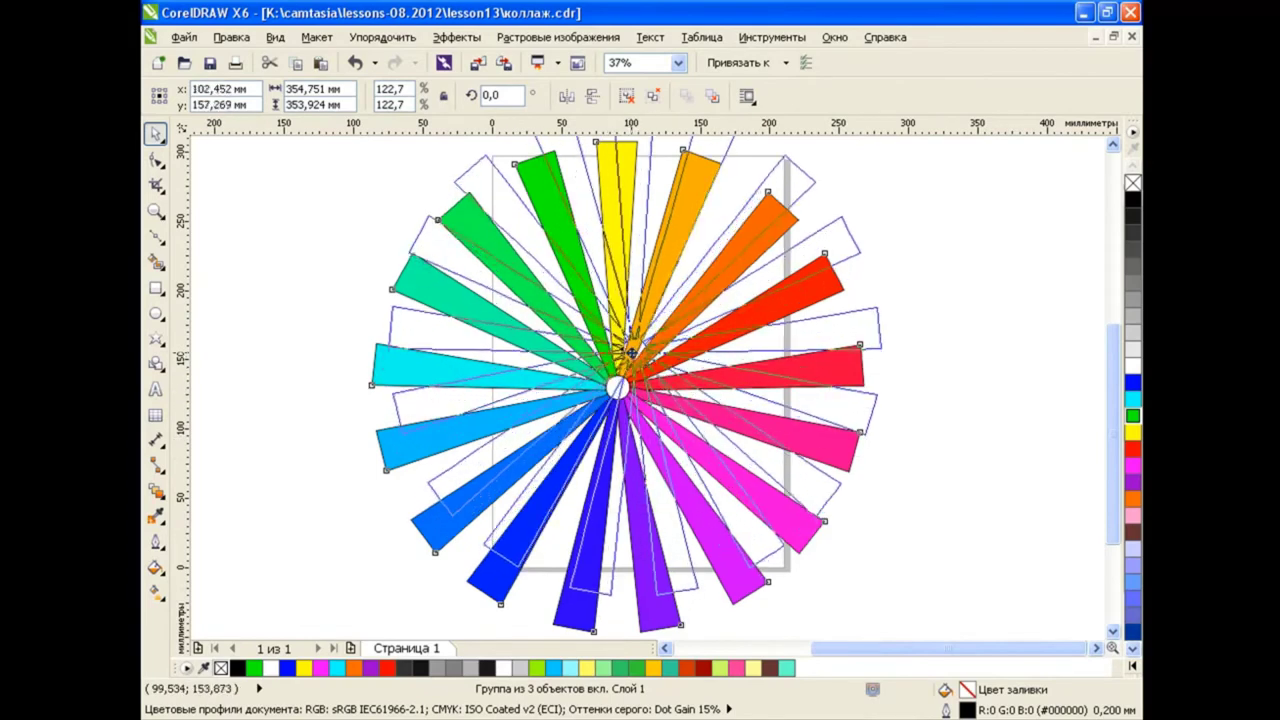
pyautogui.click(767, 392)
# Paste a copy of the fan and rotate it to fill the wheel's gaps.
pyautogui.click(321, 64)
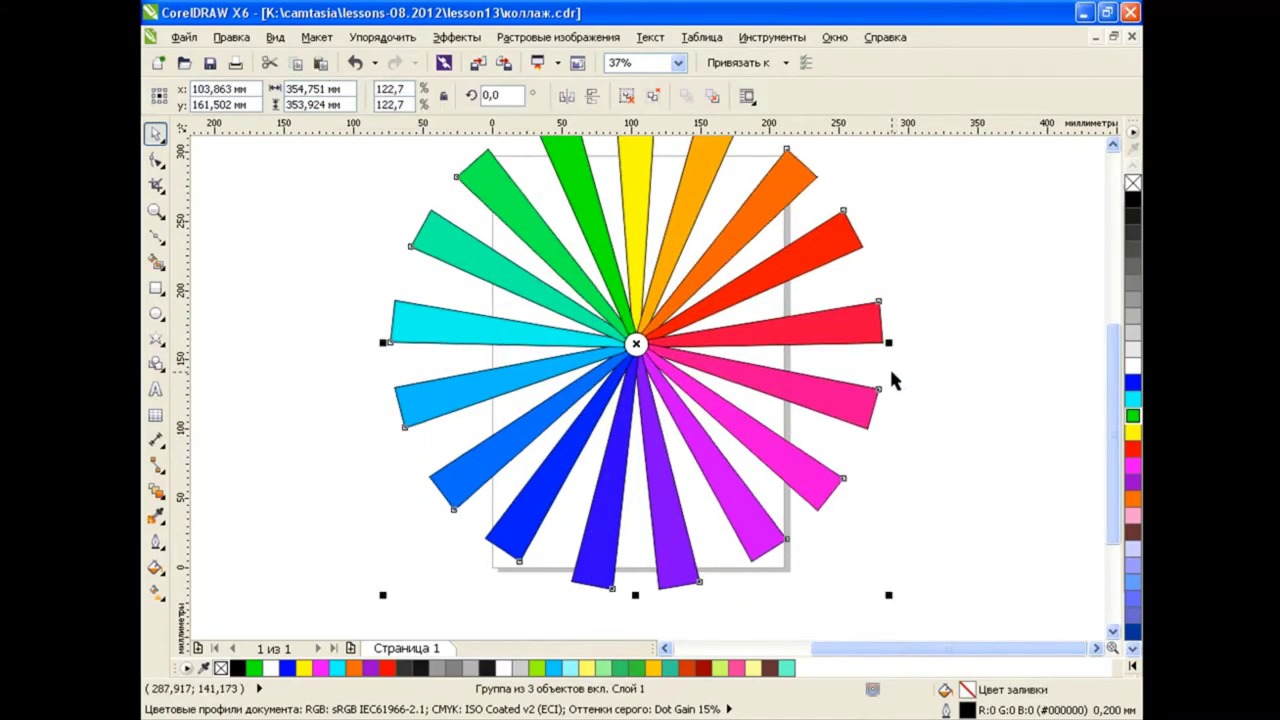
pyautogui.click(567, 96)
pyautogui.scroll(2, 1109, 403)
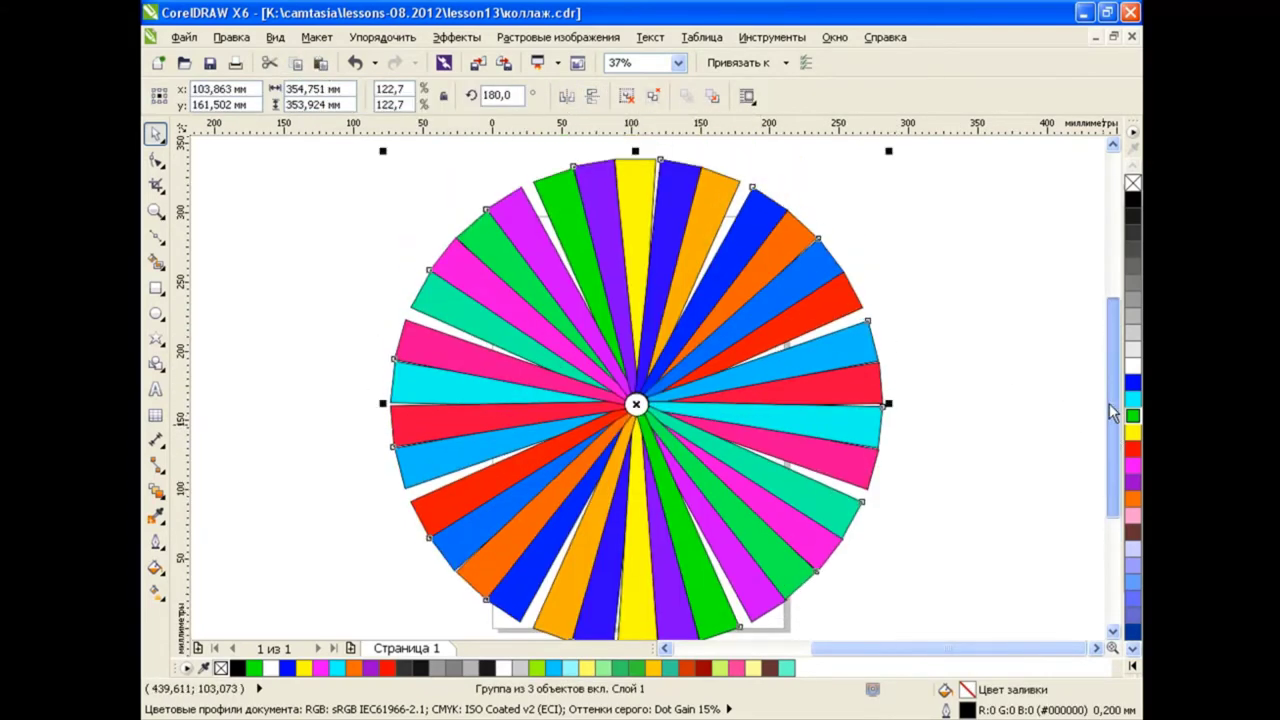
pyautogui.click(592, 96)
pyautogui.click(630, 211)
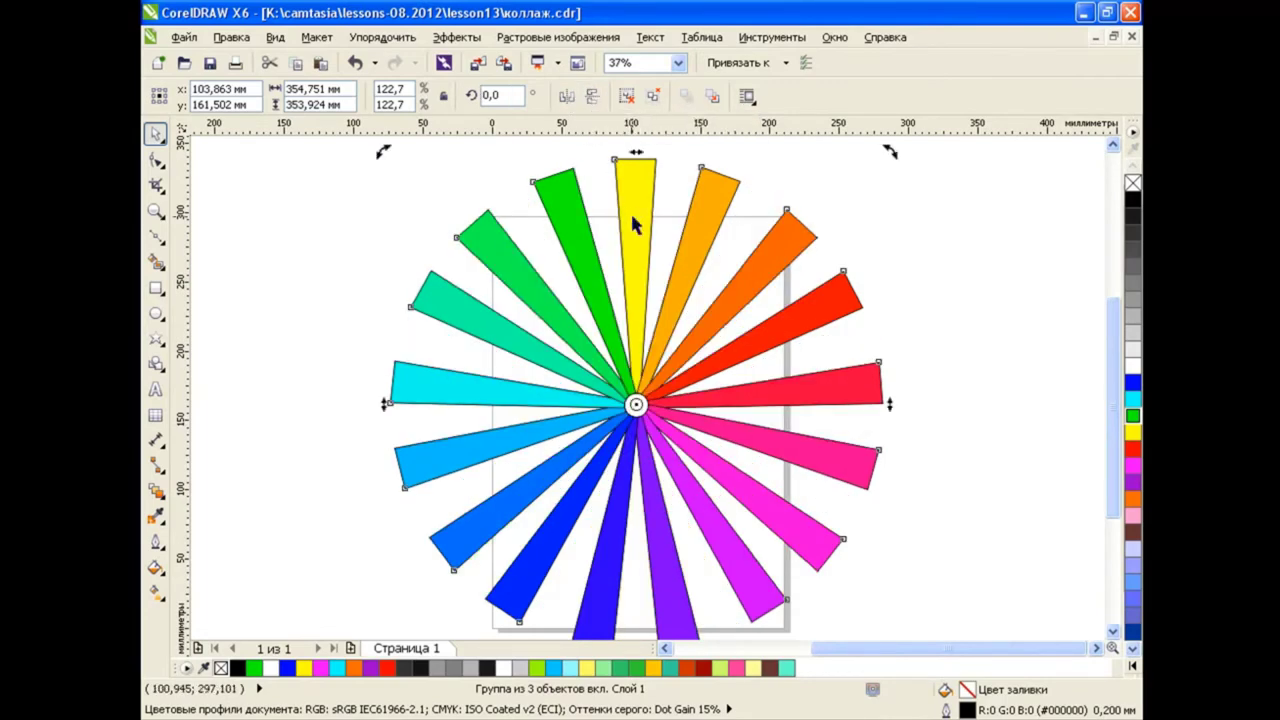
pyautogui.moveTo(893, 152); pyautogui.dragTo(938, 327)
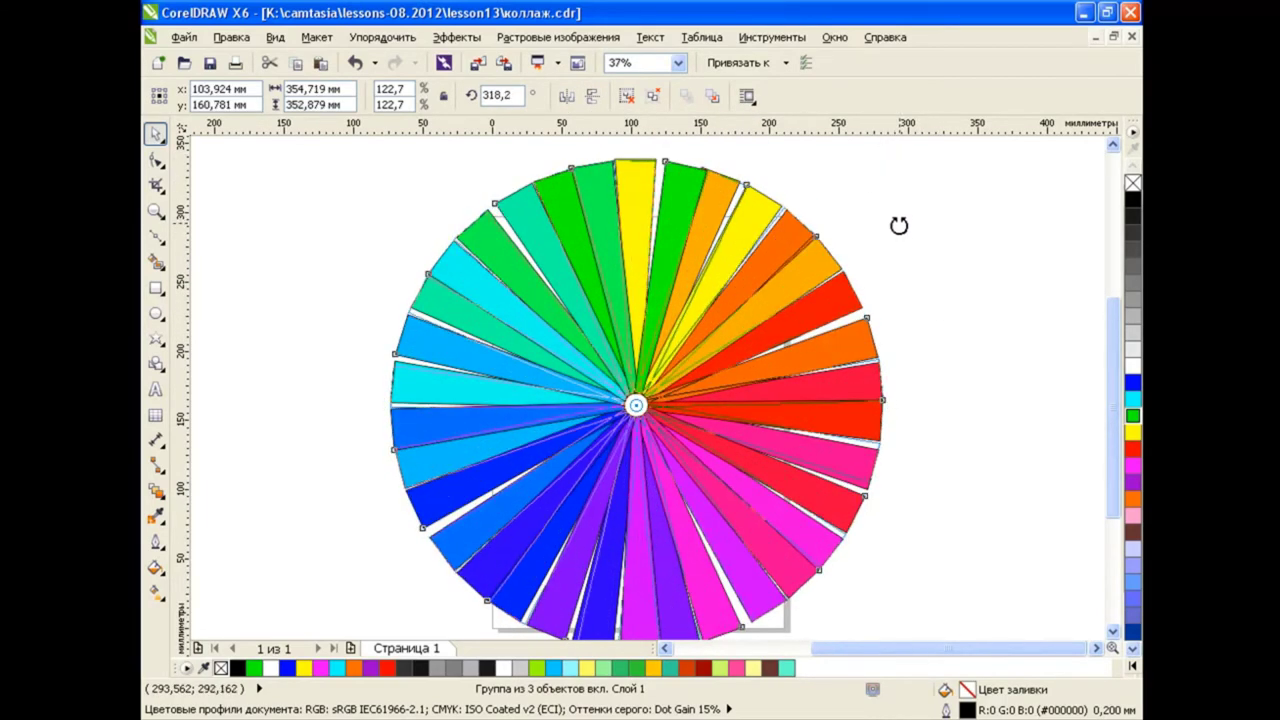
pyautogui.moveTo(893, 156); pyautogui.dragTo(908, 228)
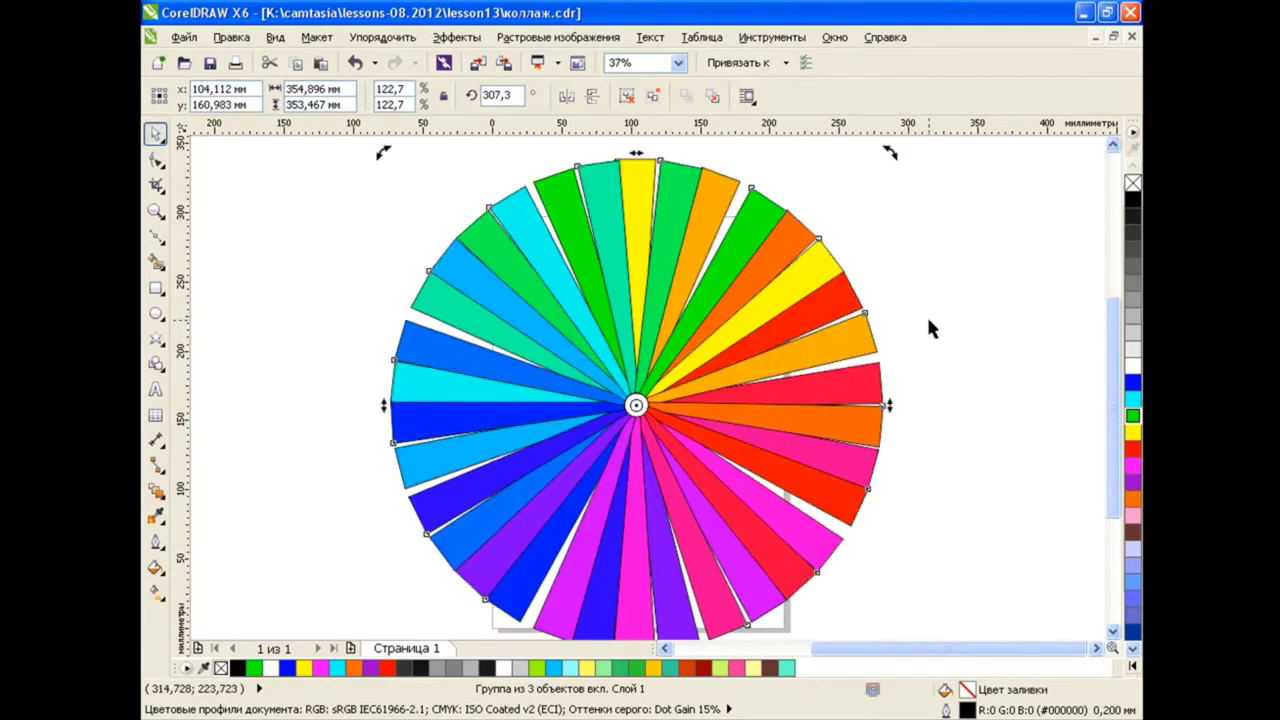
pyautogui.click(930, 320)
# Paste two more fan copies, rotating one a few degrees into the remaining gaps.
pyautogui.click(324, 63)
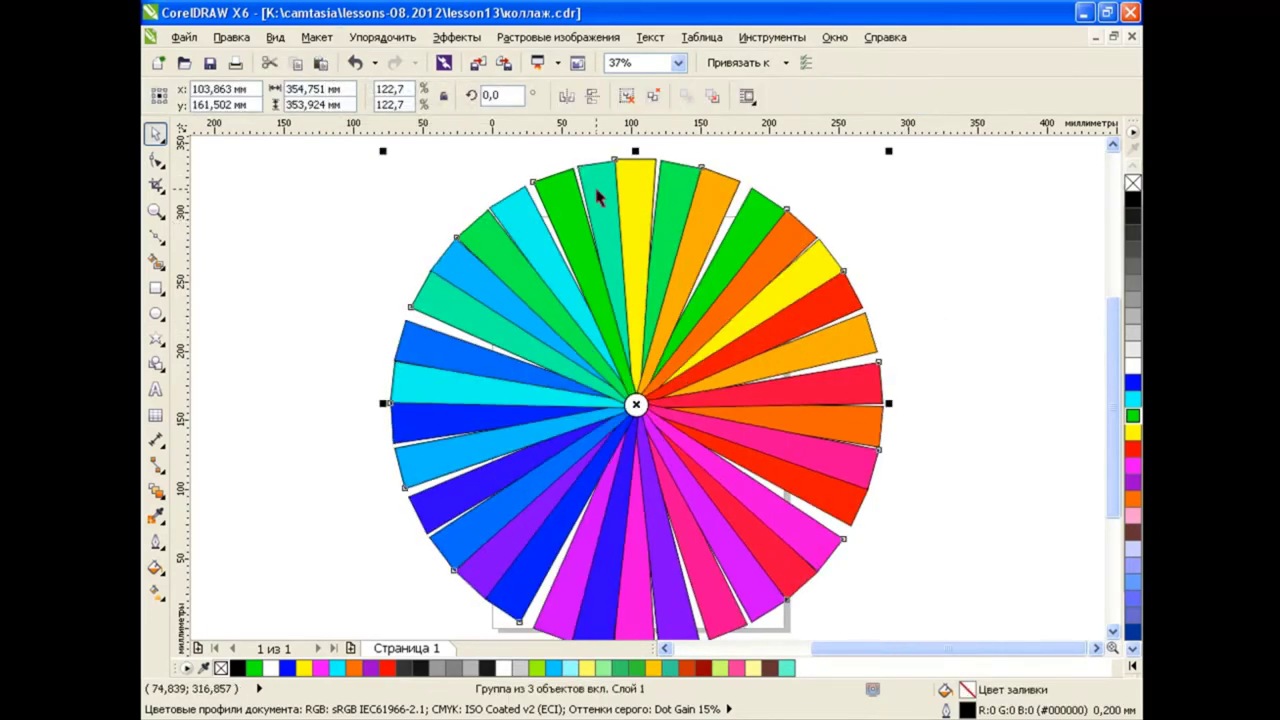
pyautogui.hotkey('ctrl', 'r')
pyautogui.click(355, 62)
pyautogui.click(395, 62)
pyautogui.click(565, 222)
pyautogui.moveTo(362, 162); pyautogui.dragTo(350, 172)
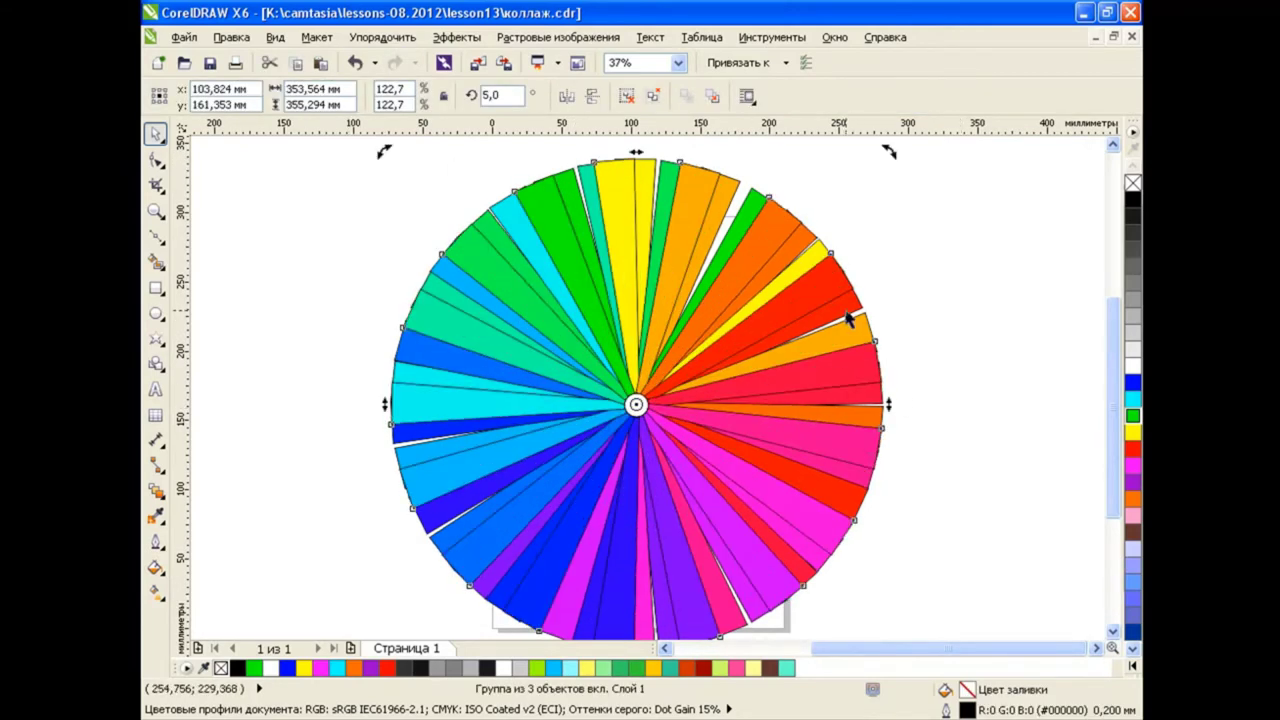
pyautogui.moveTo(891, 153)
pyautogui.mouseDown()
pyautogui.moveTo(895, 228)
pyautogui.moveTo(886, 192)
pyautogui.moveTo(868, 183)
pyautogui.mouseUp()
pyautogui.scroll(1, 894, 206)
pyautogui.click(321, 64)
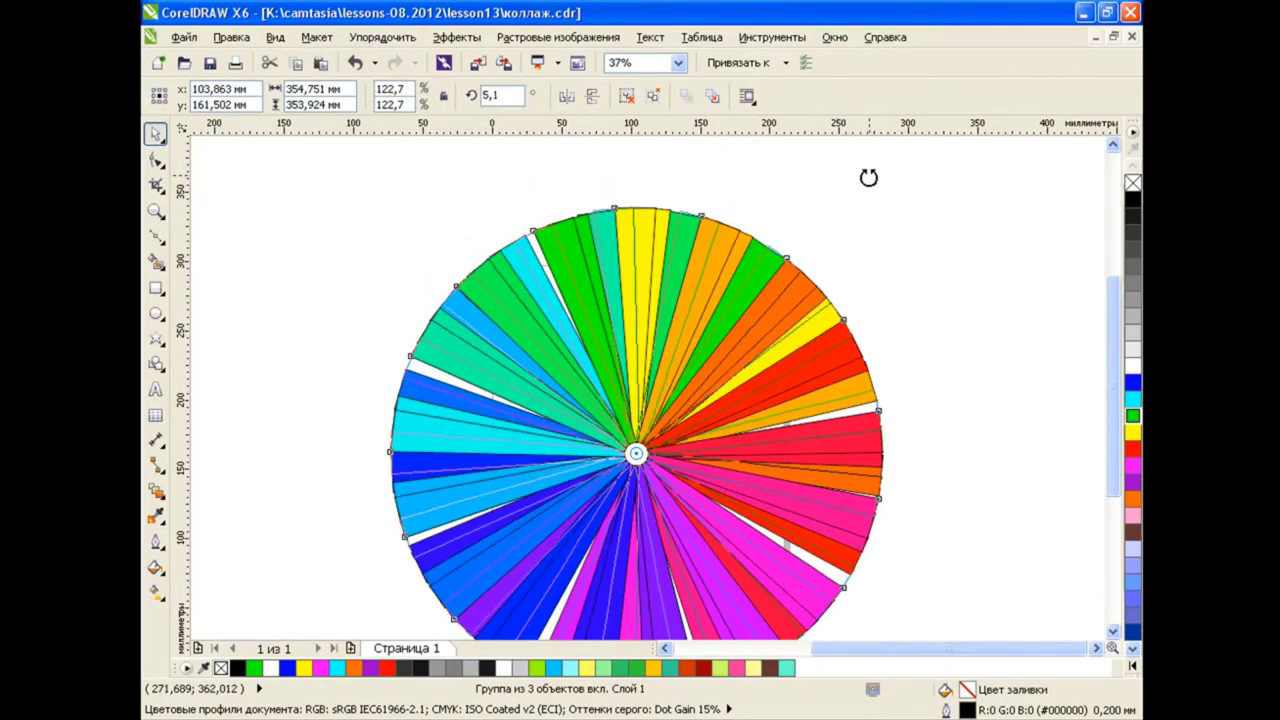
pyautogui.moveTo(1112, 360); pyautogui.dragTo(848, 277)
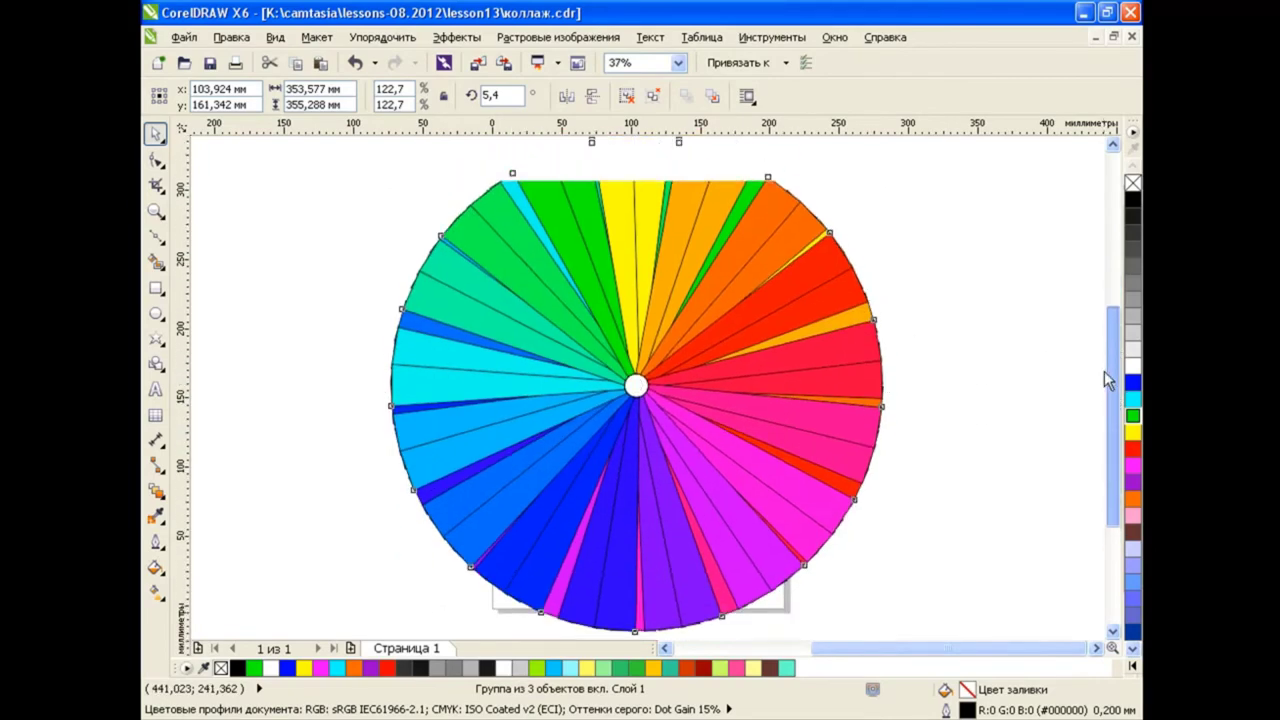
pyautogui.scroll(-1, 921, 352)
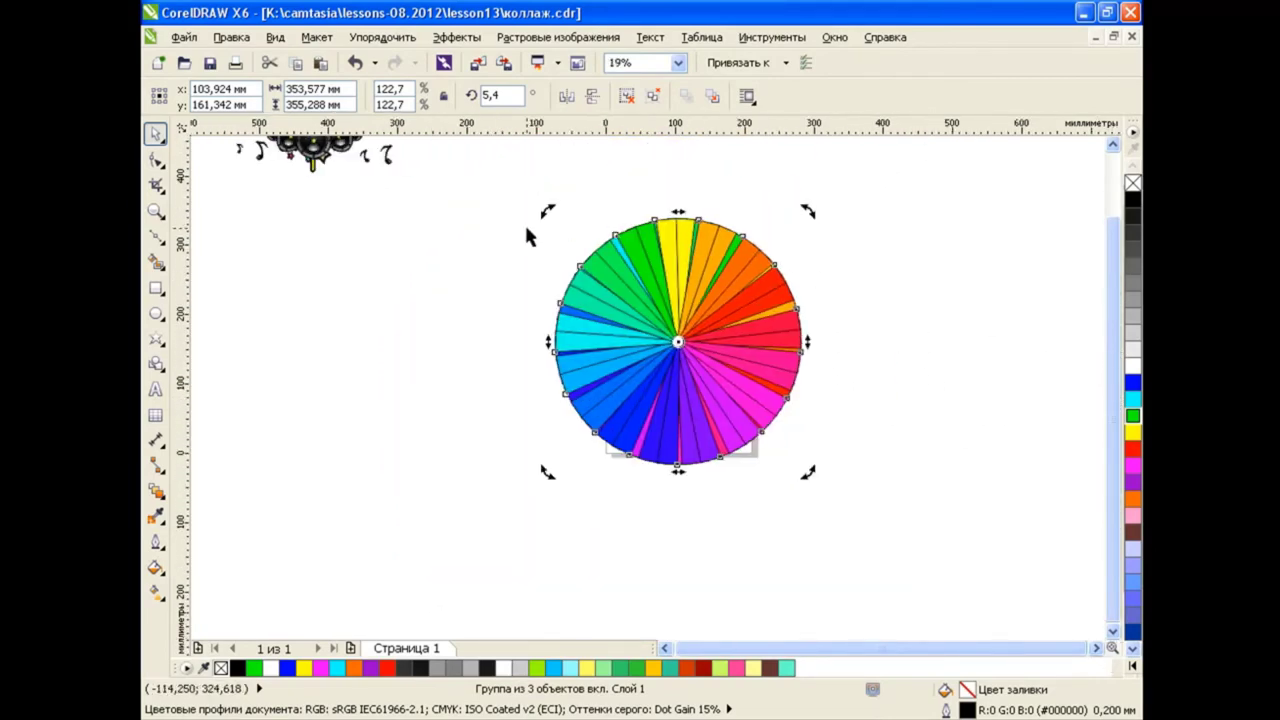
# Group the four fan layers and try removing the wedge outlines, then undo.
pyautogui.moveTo(526, 222); pyautogui.dragTo(897, 556)
pyautogui.hotkey('ctrl', 'g')
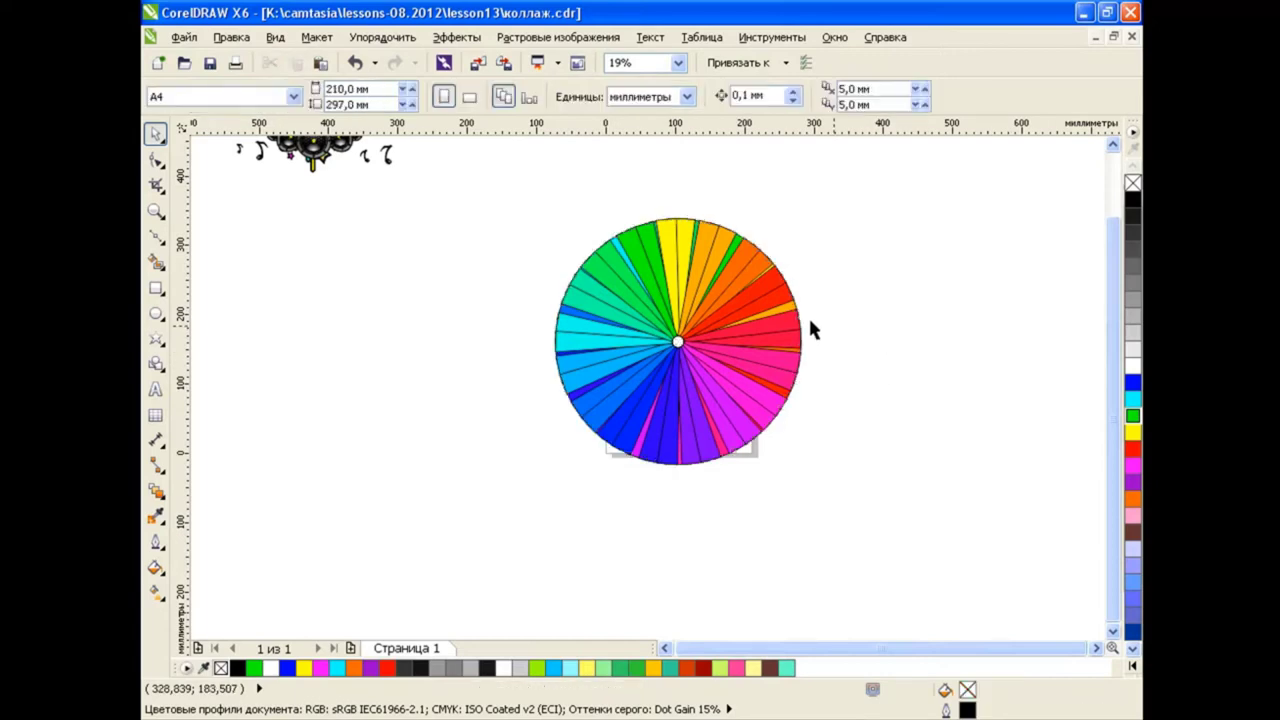
pyautogui.scroll(1, 808, 315)
pyautogui.rightClick(1133, 183)
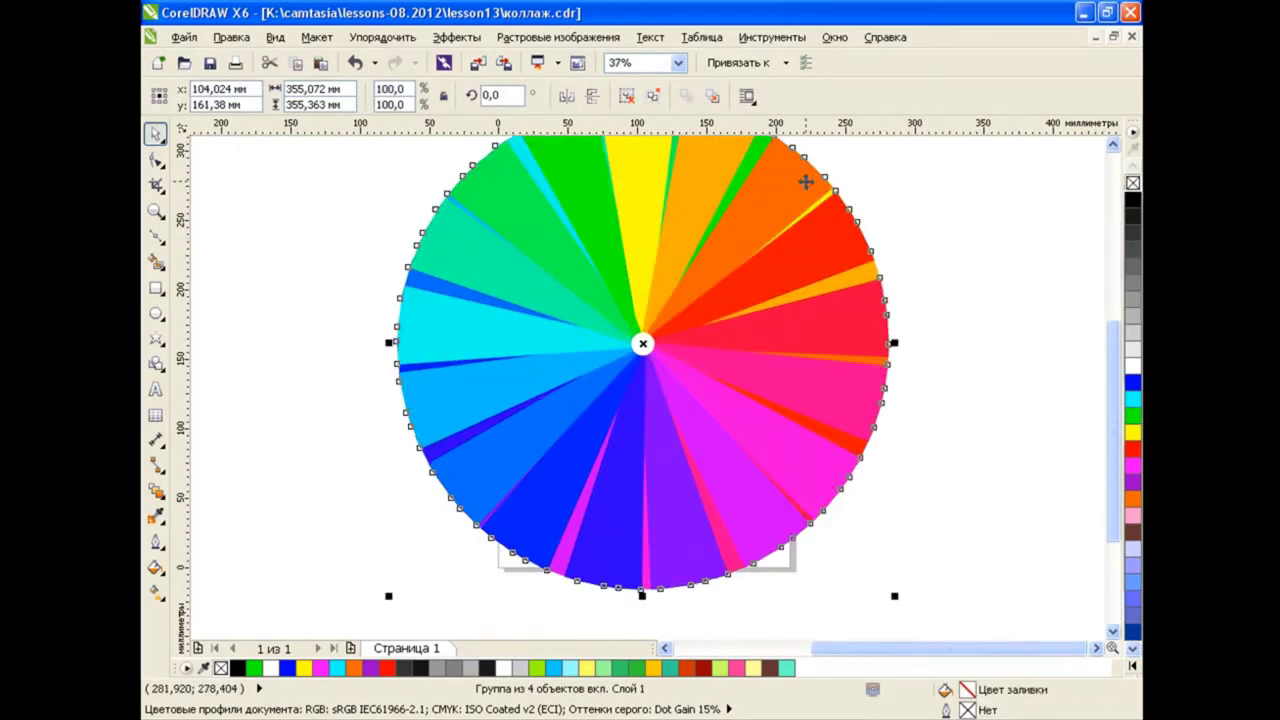
pyautogui.click(363, 67)
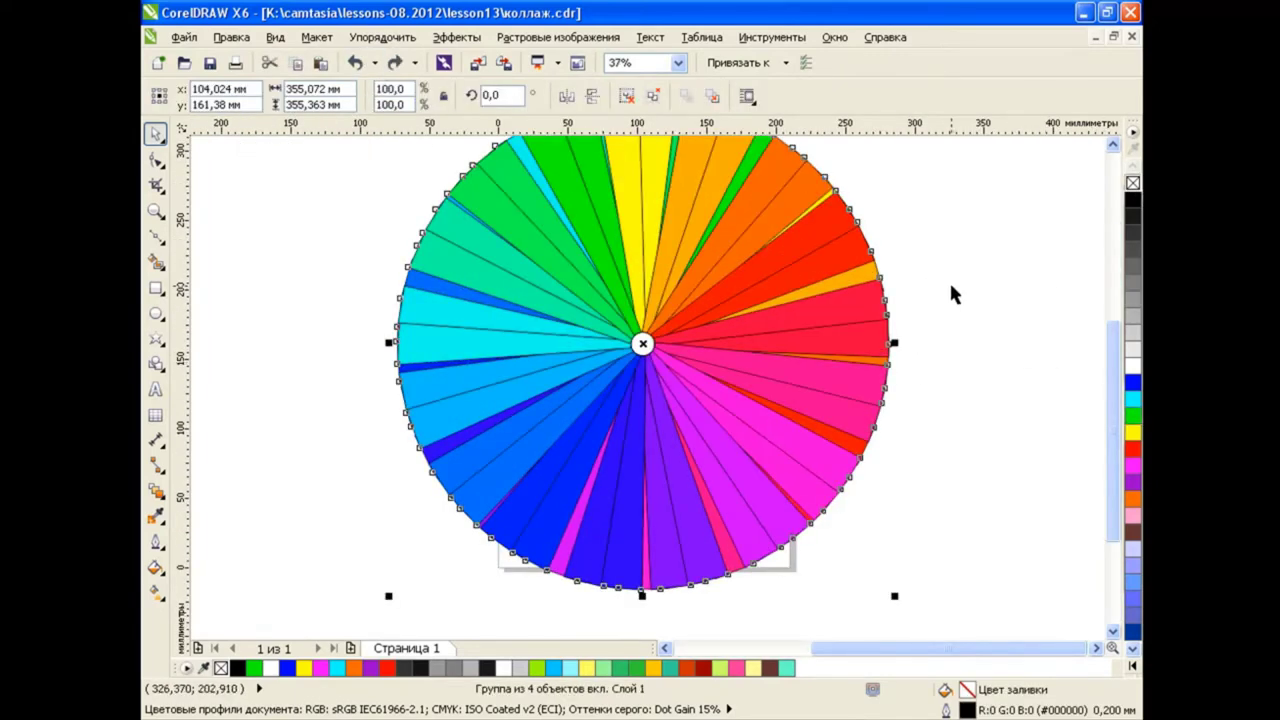
# Give the wedge outlines light gray colour and group all four wheel layers.
pyautogui.rightClick(1134, 300)
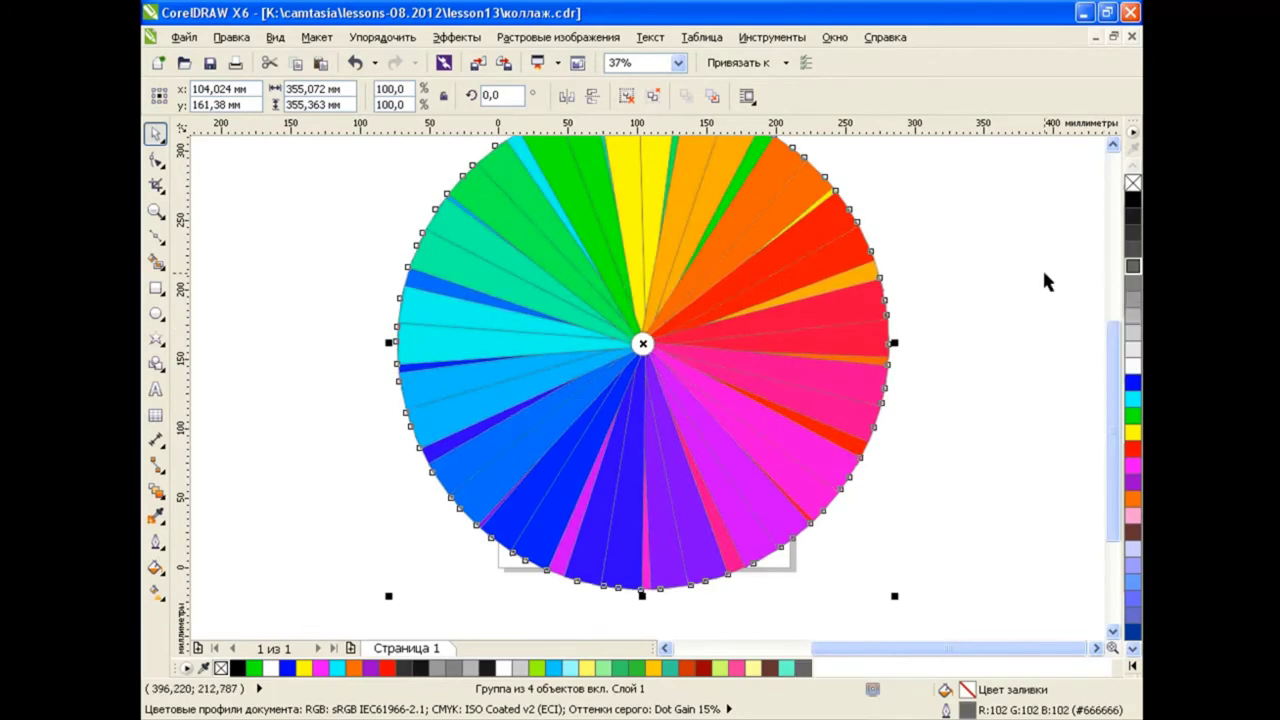
pyautogui.click(1018, 275)
pyautogui.moveTo(1112, 345)
pyautogui.mouseDown()
pyautogui.moveTo(1105, 316)
pyautogui.moveTo(1047, 324)
pyautogui.mouseUp()
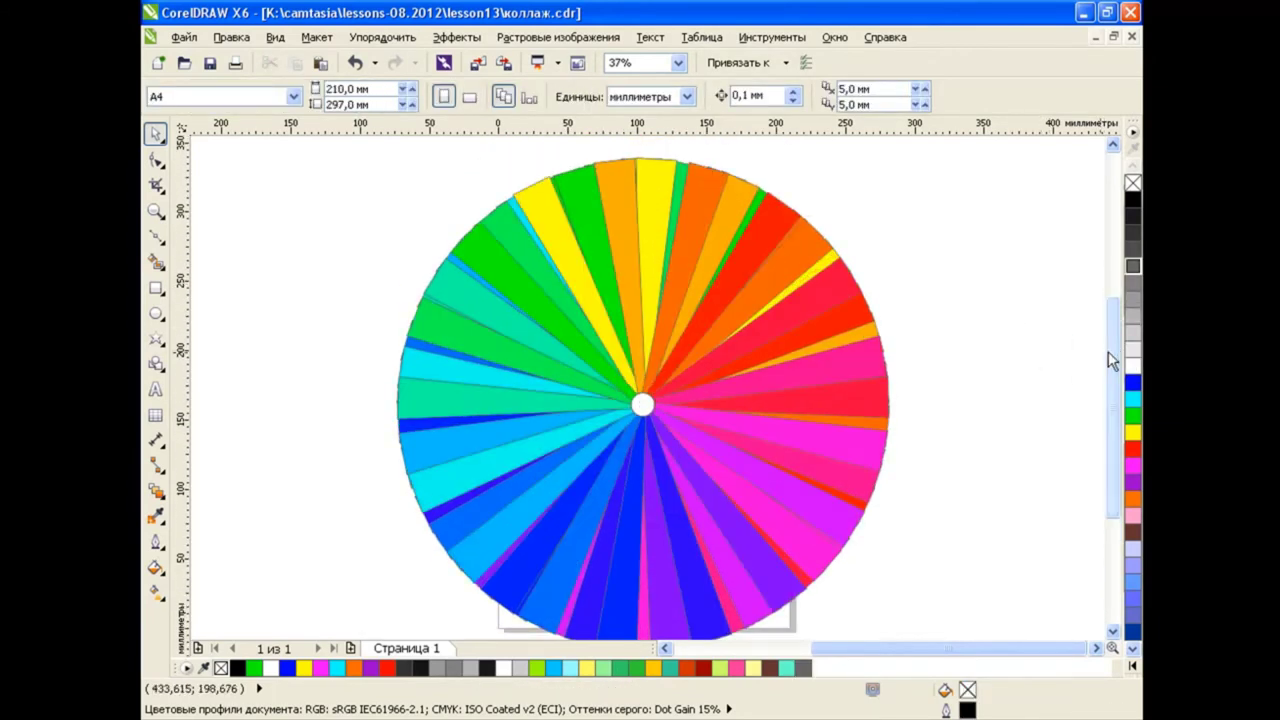
pyautogui.moveTo(1108, 351); pyautogui.dragTo(1113, 355)
pyautogui.moveTo(368, 136); pyautogui.dragTo(960, 605)
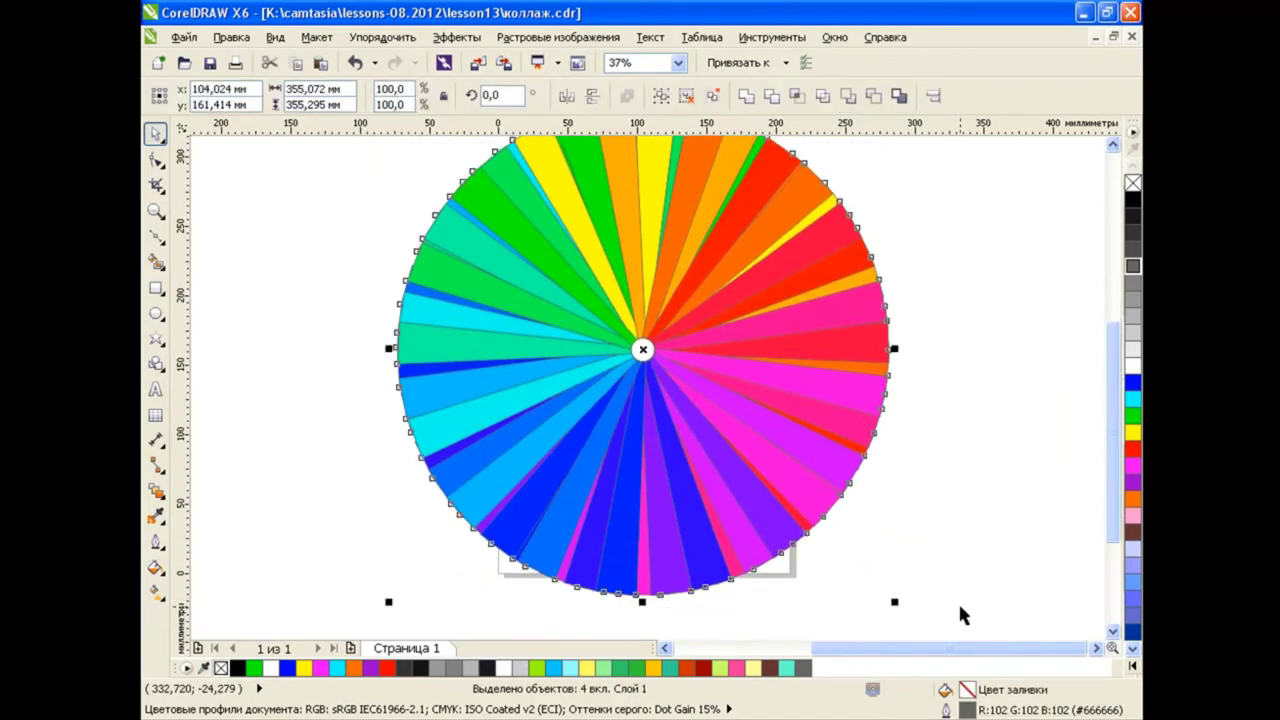
pyautogui.click(660, 96)
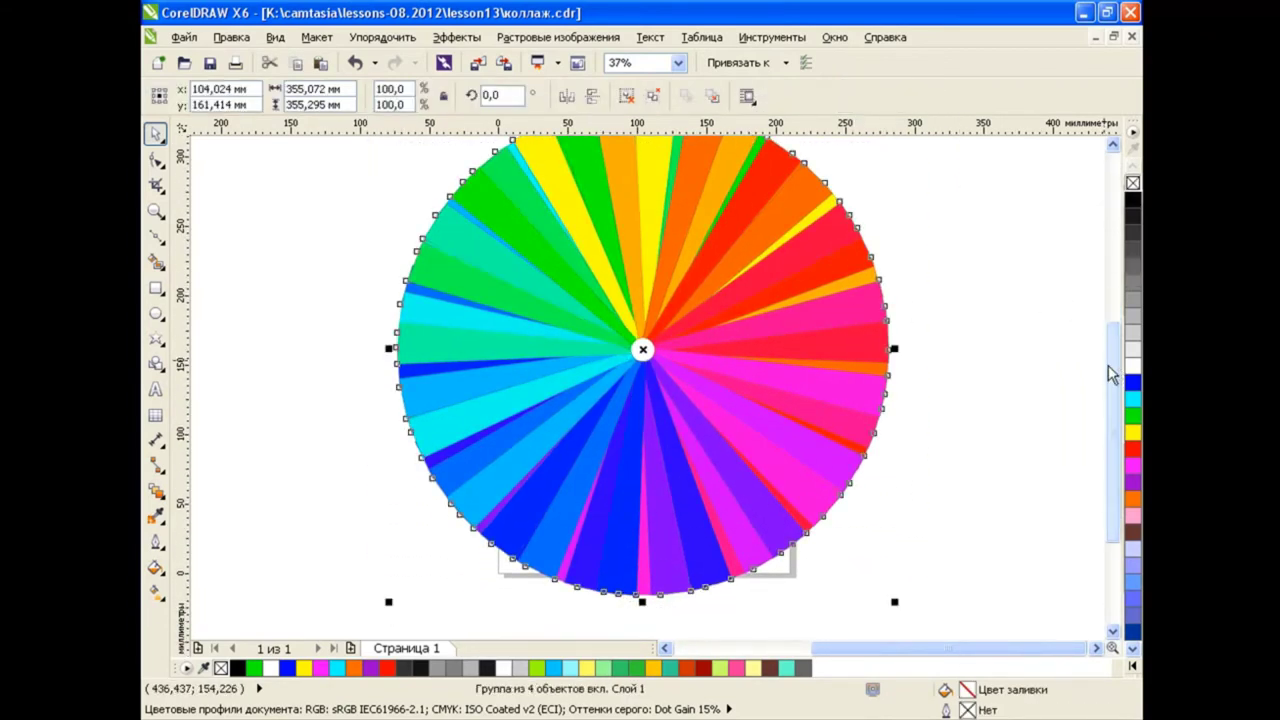
pyautogui.moveTo(1109, 371); pyautogui.dragTo(1080, 343)
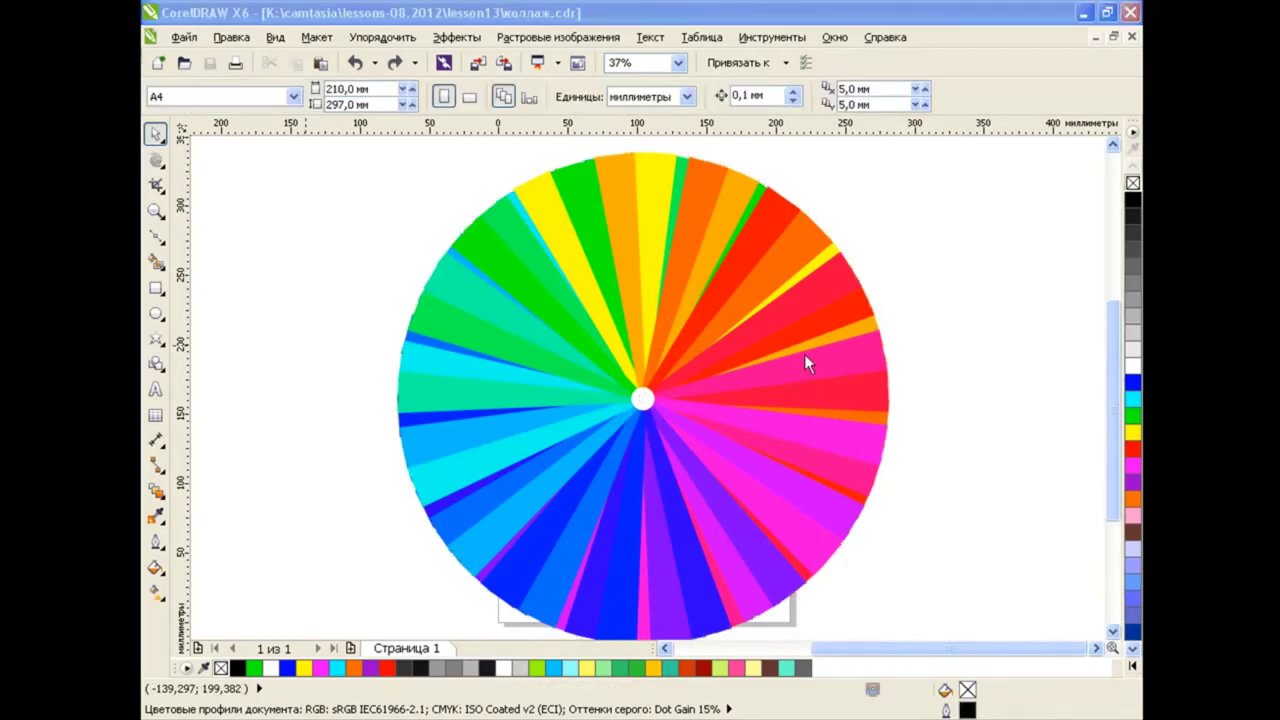
# Drop a copy of the colour wheel beside the original.
pyautogui.moveTo(790, 358); pyautogui.dragTo(466, 352)
pyautogui.rightClick(932, 362)
pyautogui.click(997, 381)
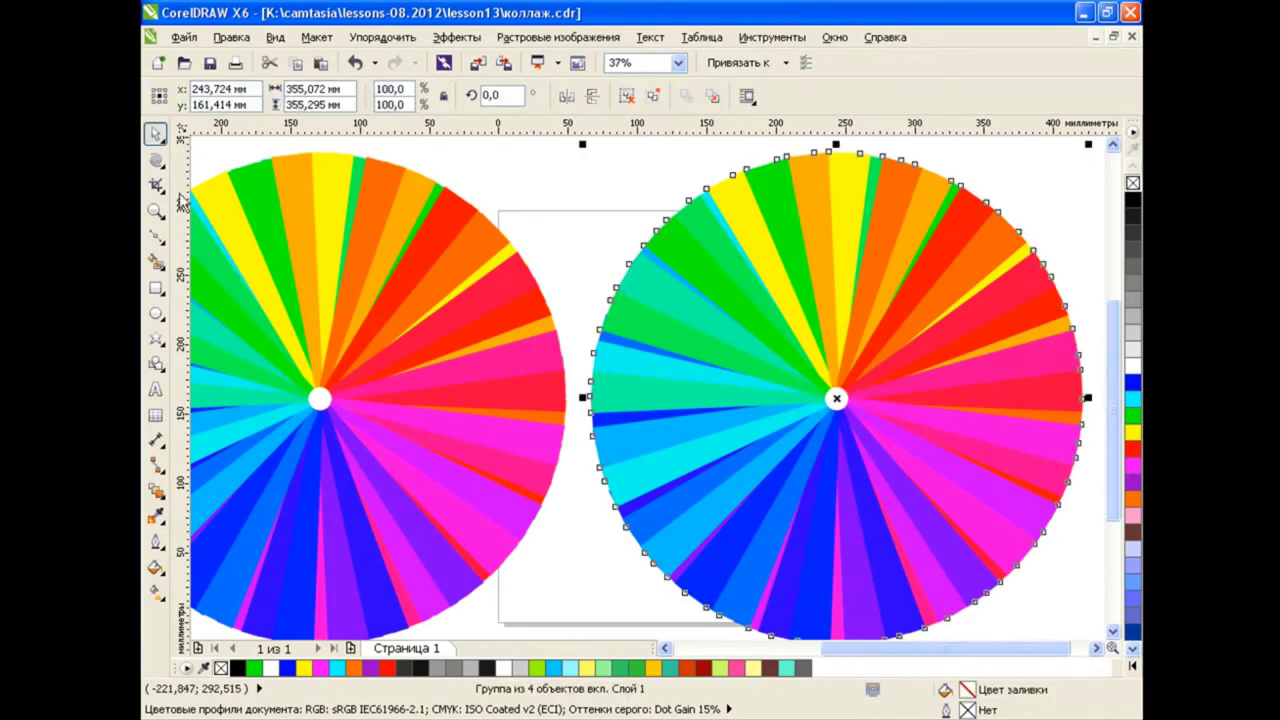
# Twirl the copied wheel into a spiral at 200 mm radius, then set radius 20 mm.
pyautogui.click(155, 160)
pyautogui.click(262, 266)
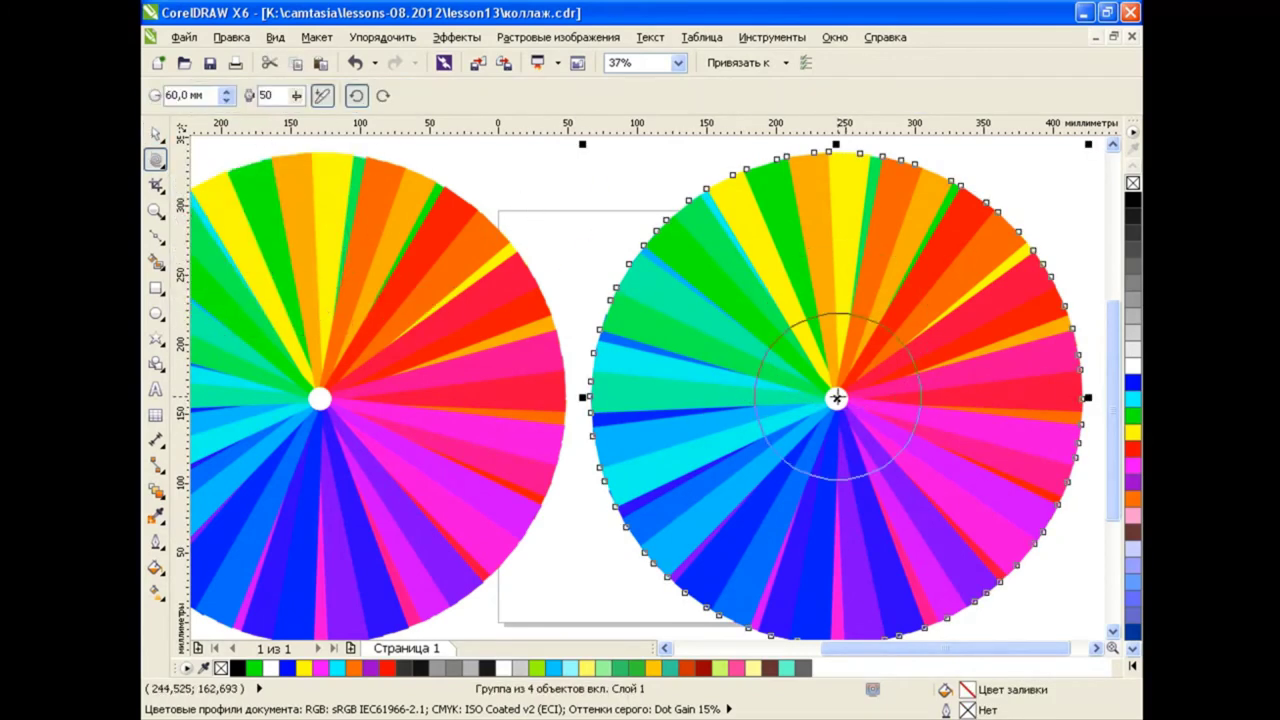
pyautogui.write('100')
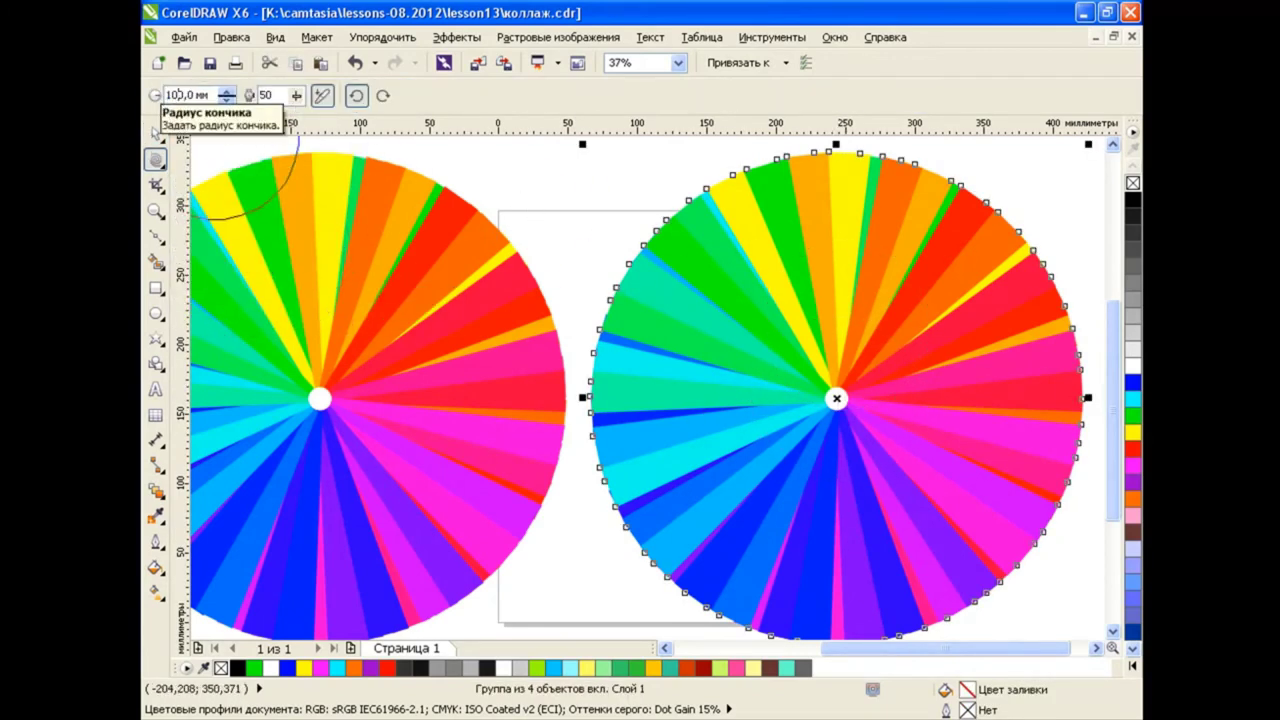
pyautogui.press('Return')
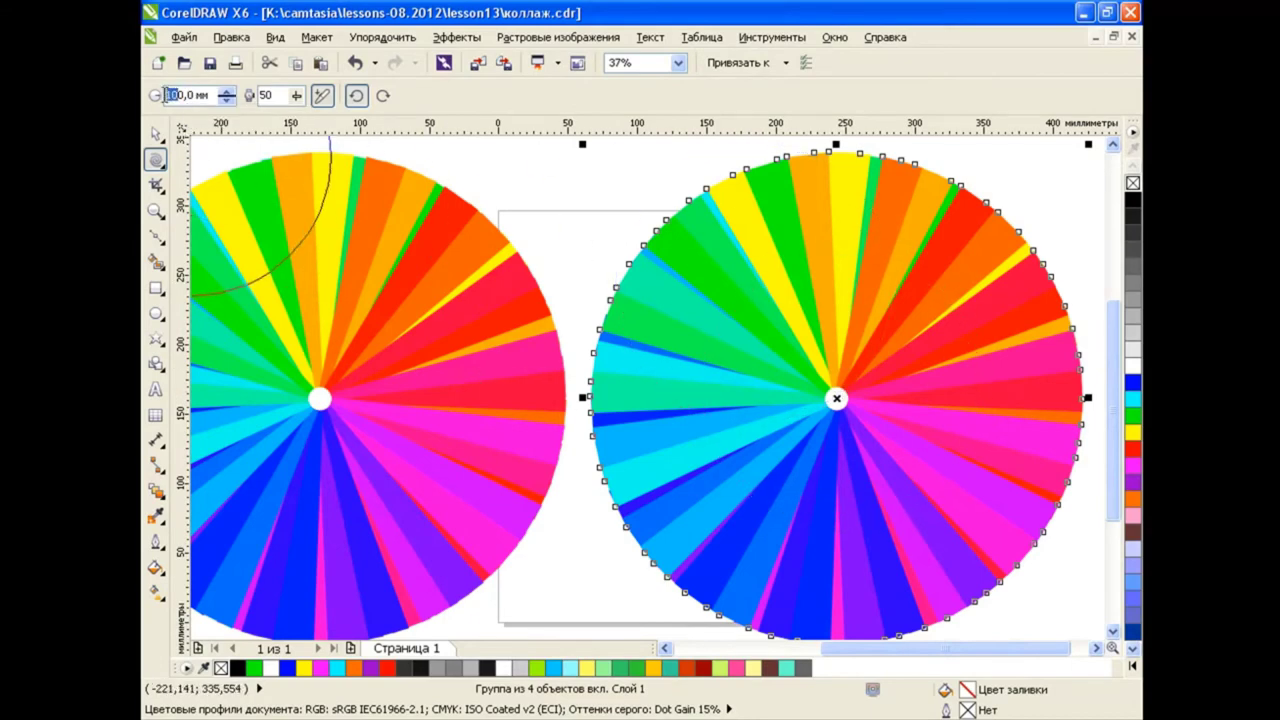
pyautogui.write('200')
pyautogui.press('Return')
pyautogui.click(837, 399)
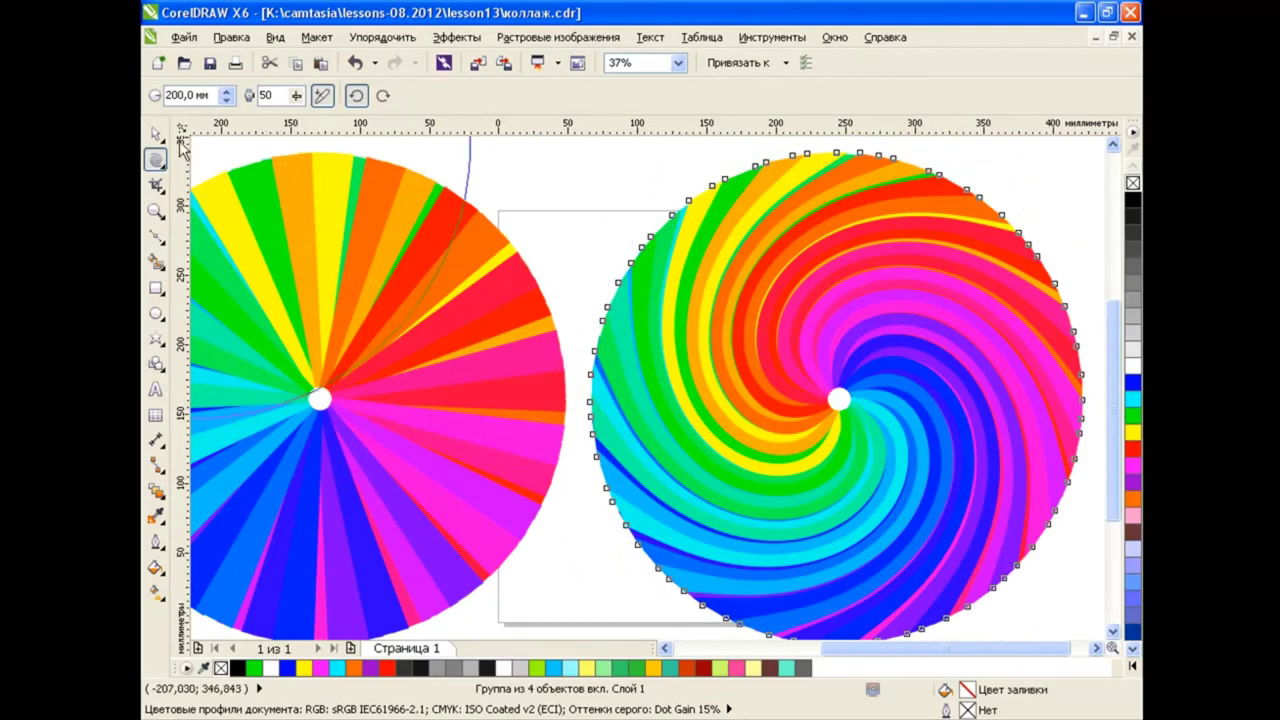
pyautogui.doubleClick(190, 95)
pyautogui.write('20')
pyautogui.press('Return')
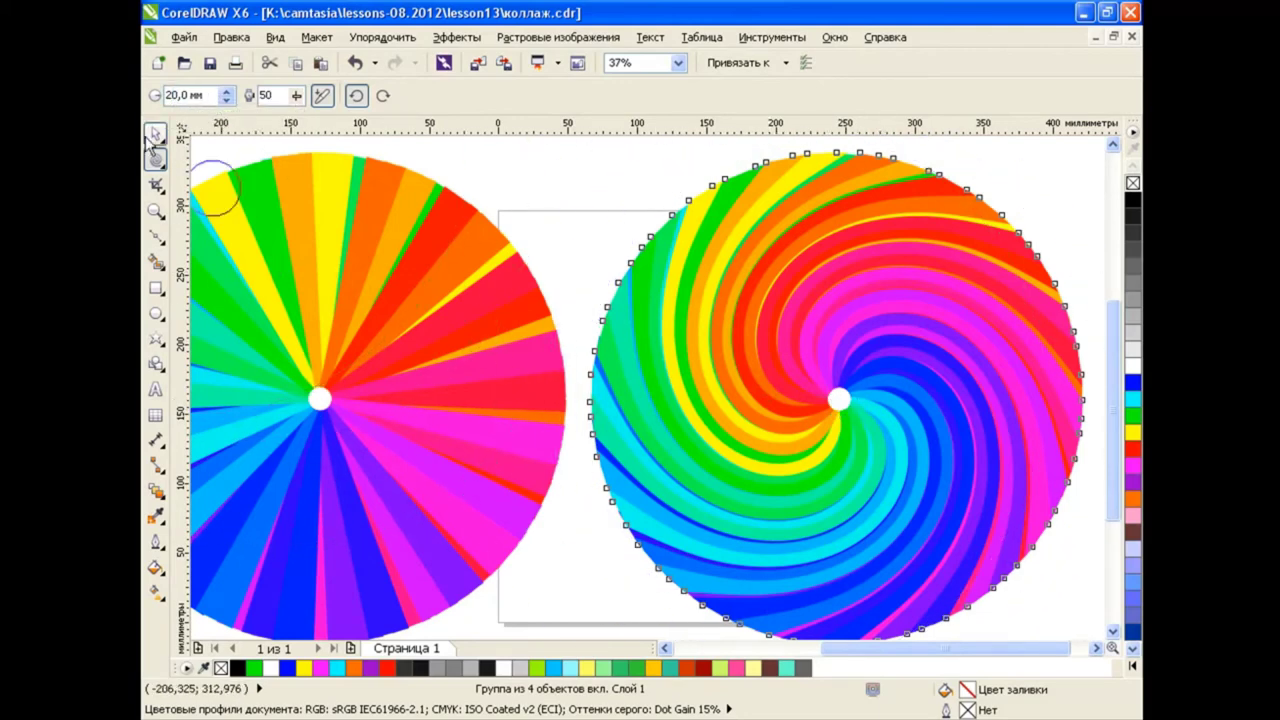
pyautogui.click(155, 133)
pyautogui.press('Escape')
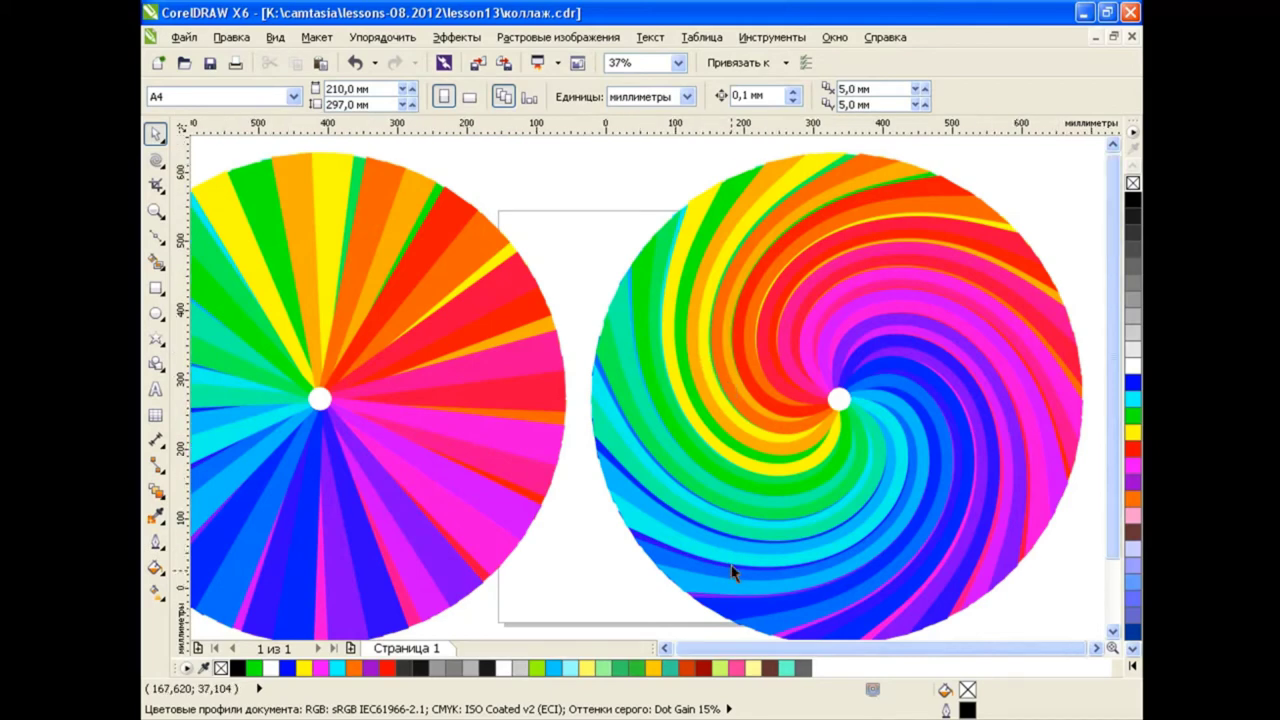
pyautogui.scroll(-1, 734, 571)
# Draw a banner rectangle across the left wheel and duplicate it onto the spiral wheel.
pyautogui.press('F6')
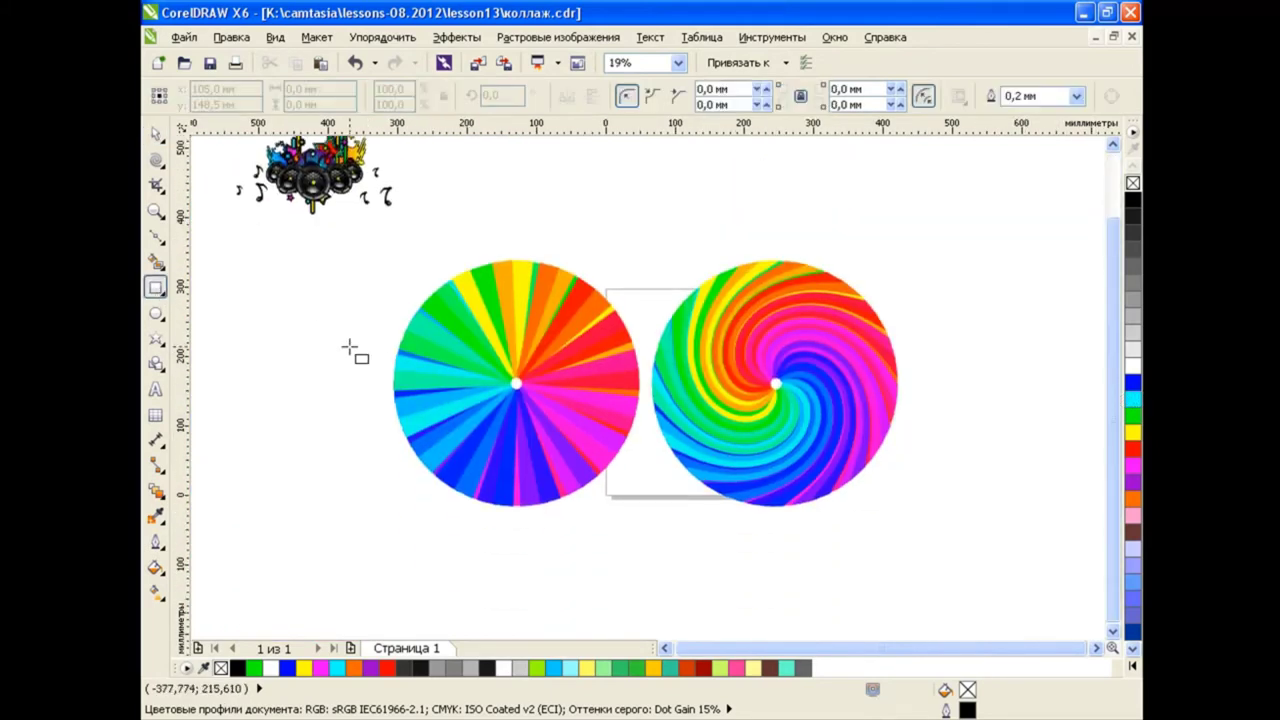
pyautogui.moveTo(404, 336); pyautogui.dragTo(629, 437)
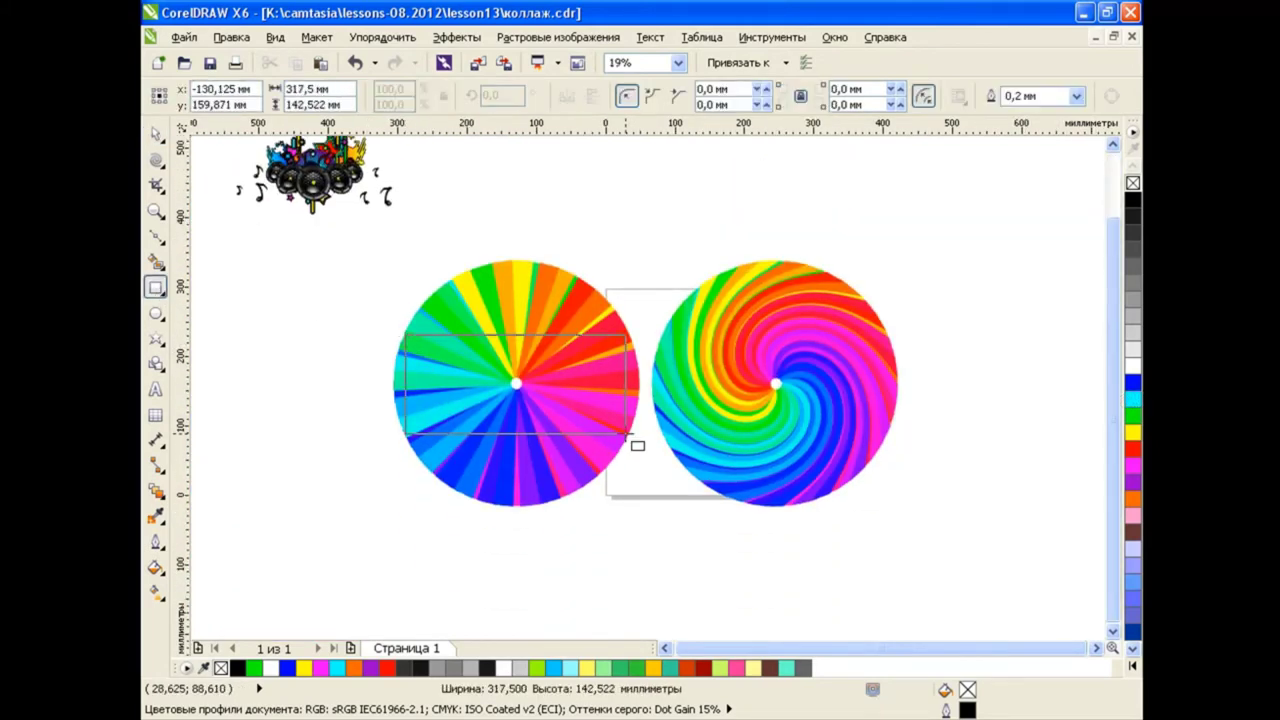
pyautogui.click(155, 133)
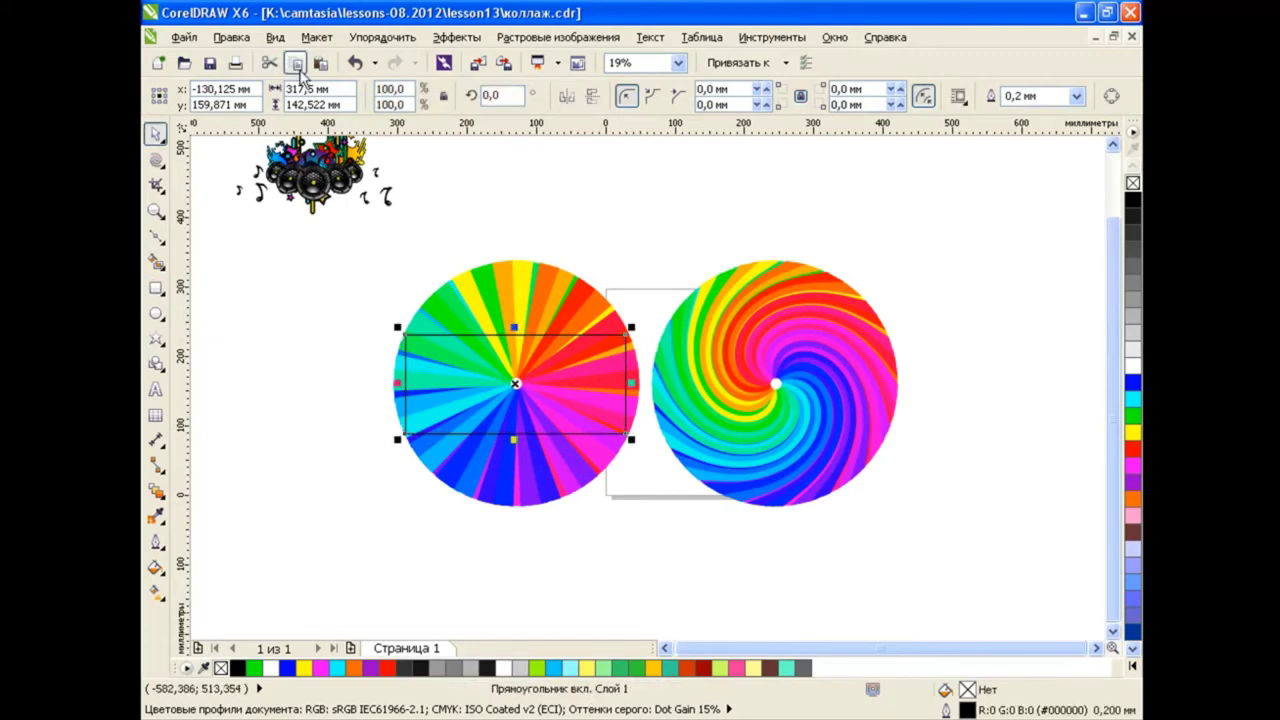
pyautogui.moveTo(515, 383); pyautogui.dragTo(775, 385)
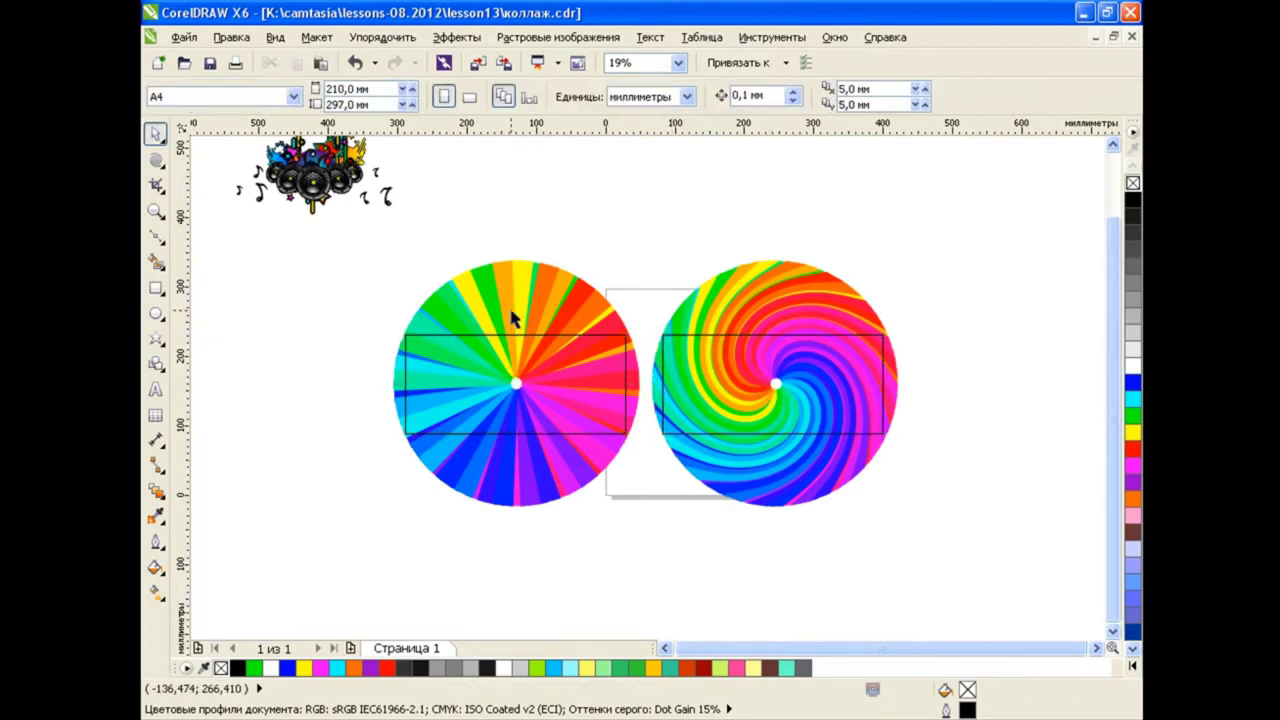
# Copy the left wheel and PowerClip it inside the banner rectangle.
pyautogui.moveTo(508, 278); pyautogui.dragTo(520, 358)
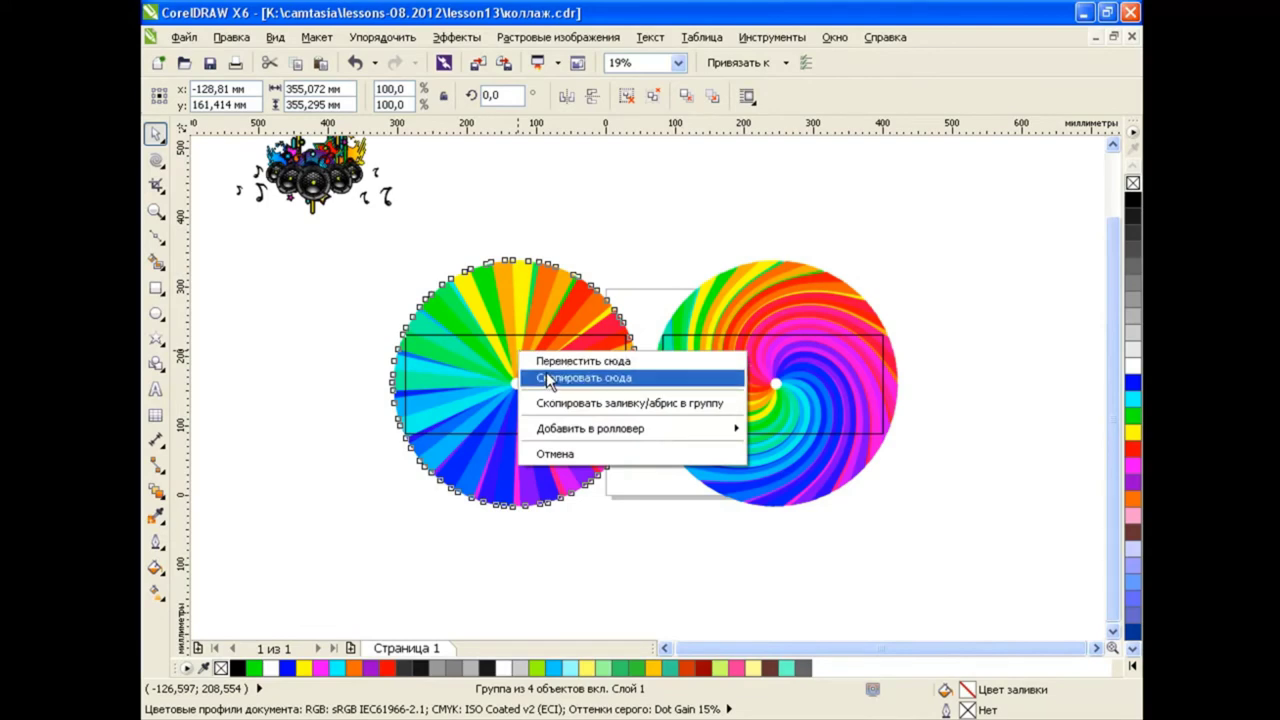
pyautogui.click(548, 380)
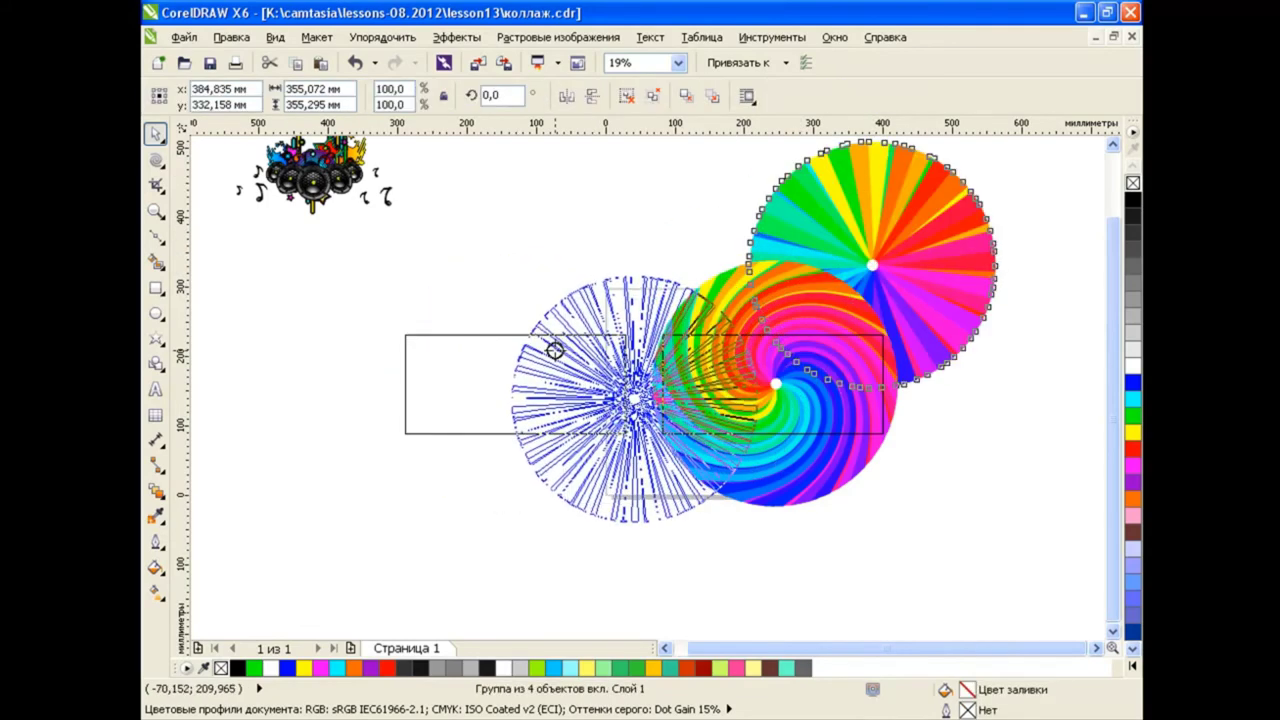
pyautogui.moveTo(800, 222); pyautogui.dragTo(555, 349)
pyautogui.click(620, 461)
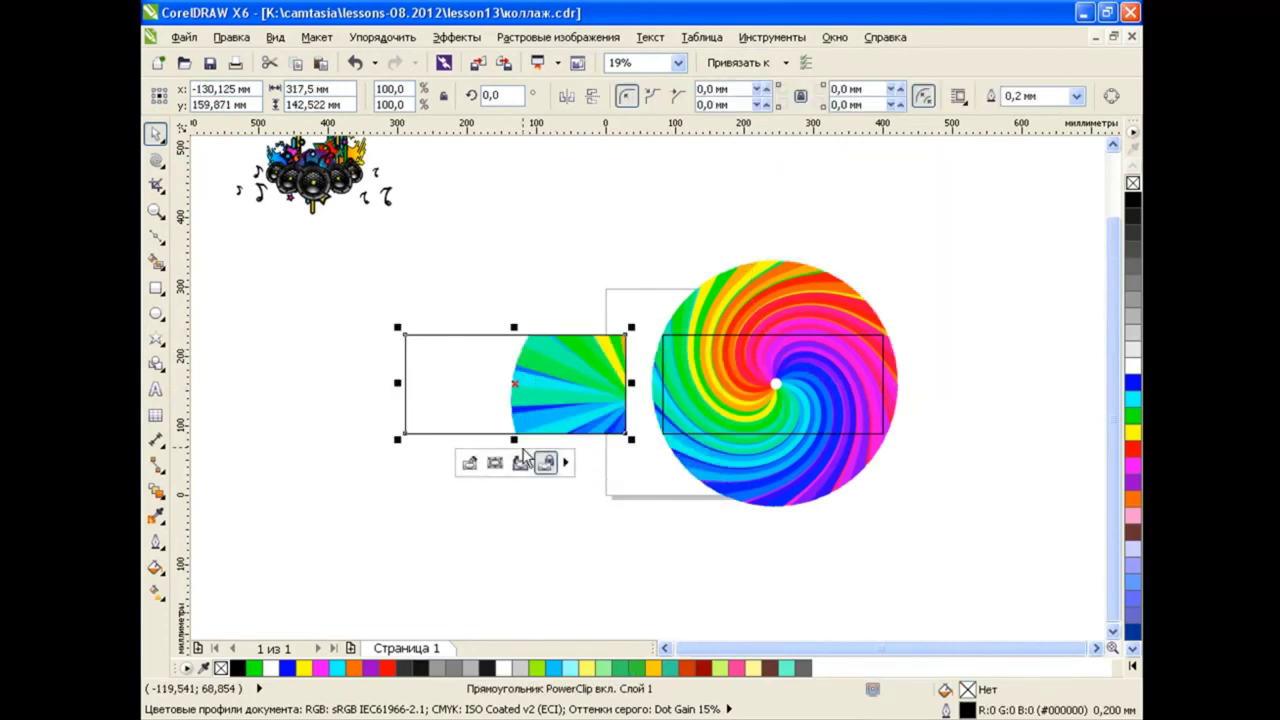
pyautogui.scroll(2, 489, 460)
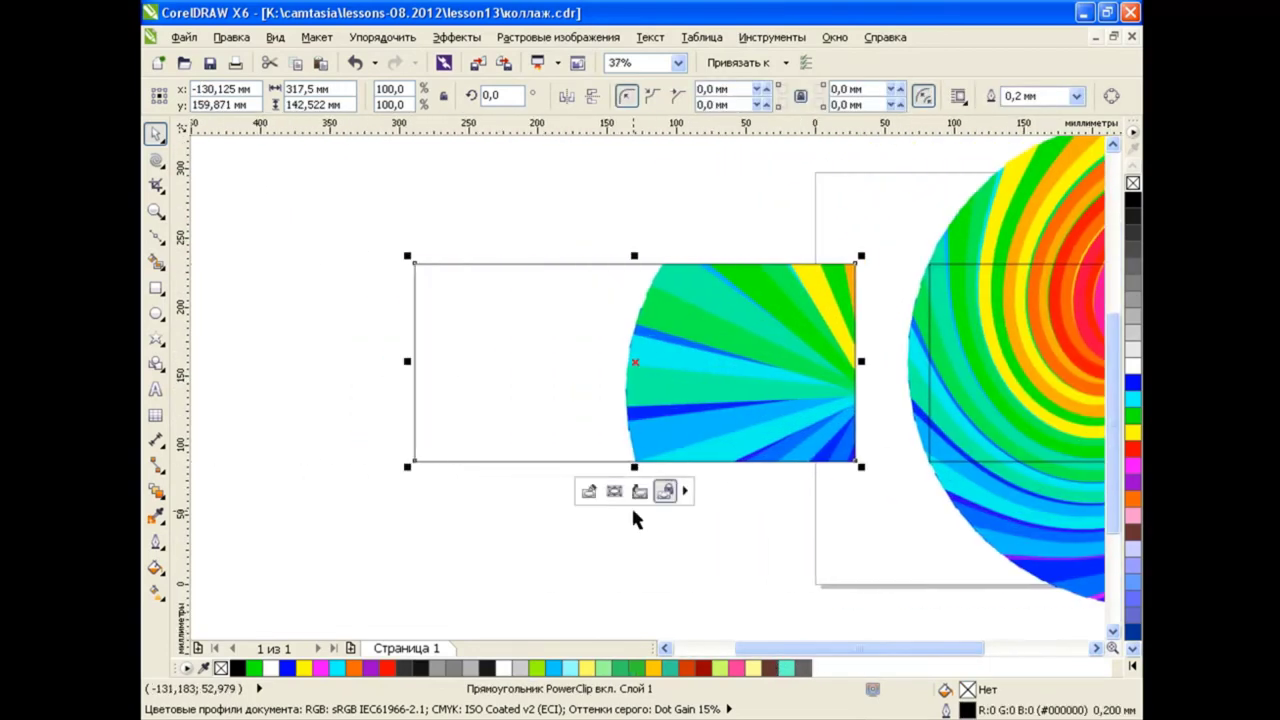
pyautogui.scroll(2, 631, 510)
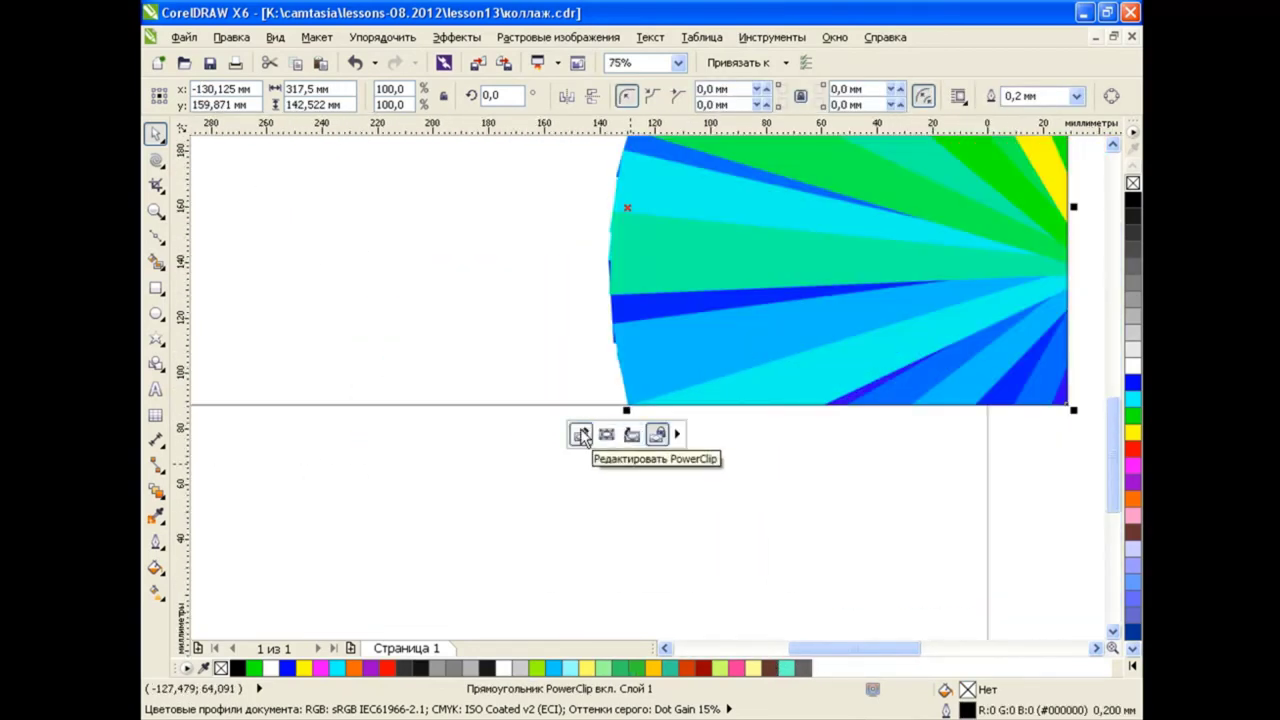
# Center the wheel in its banner, move it beside the spiral banner, and add an empty rectangle below.
pyautogui.click(660, 434)
pyautogui.click(723, 461)
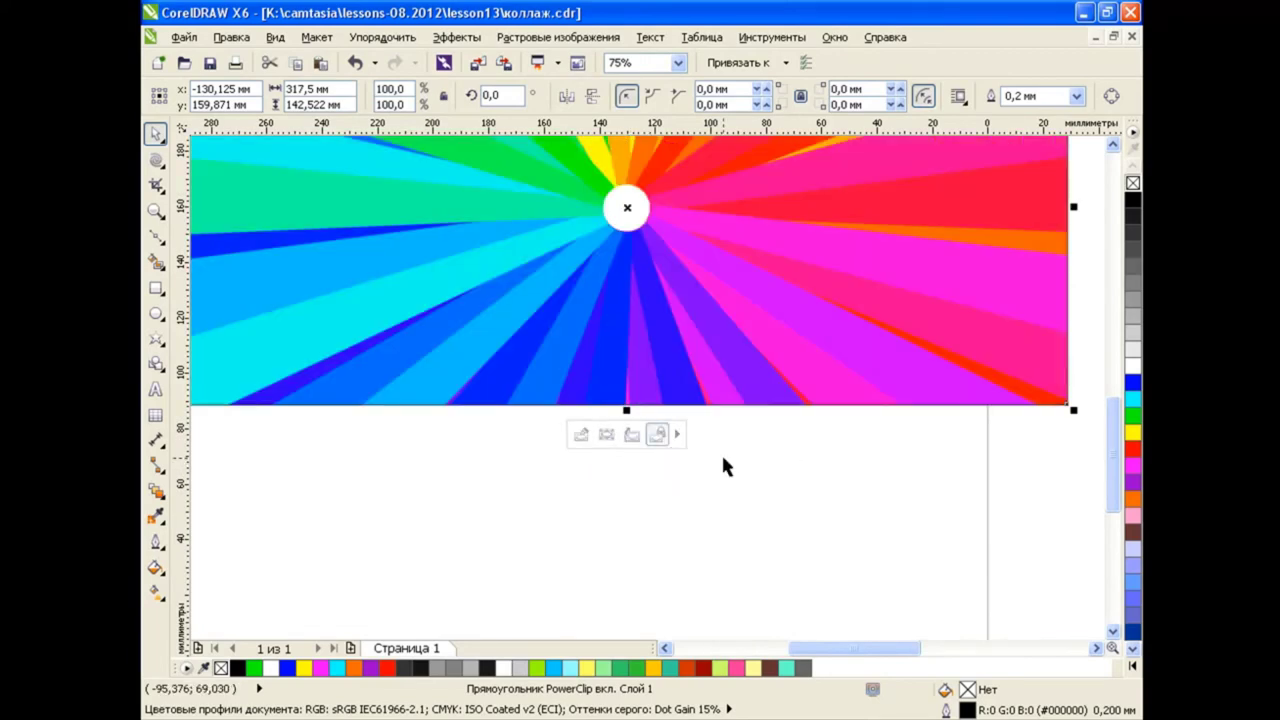
pyautogui.scroll(-2, 723, 466)
pyautogui.hscroll(3, 575, 325)
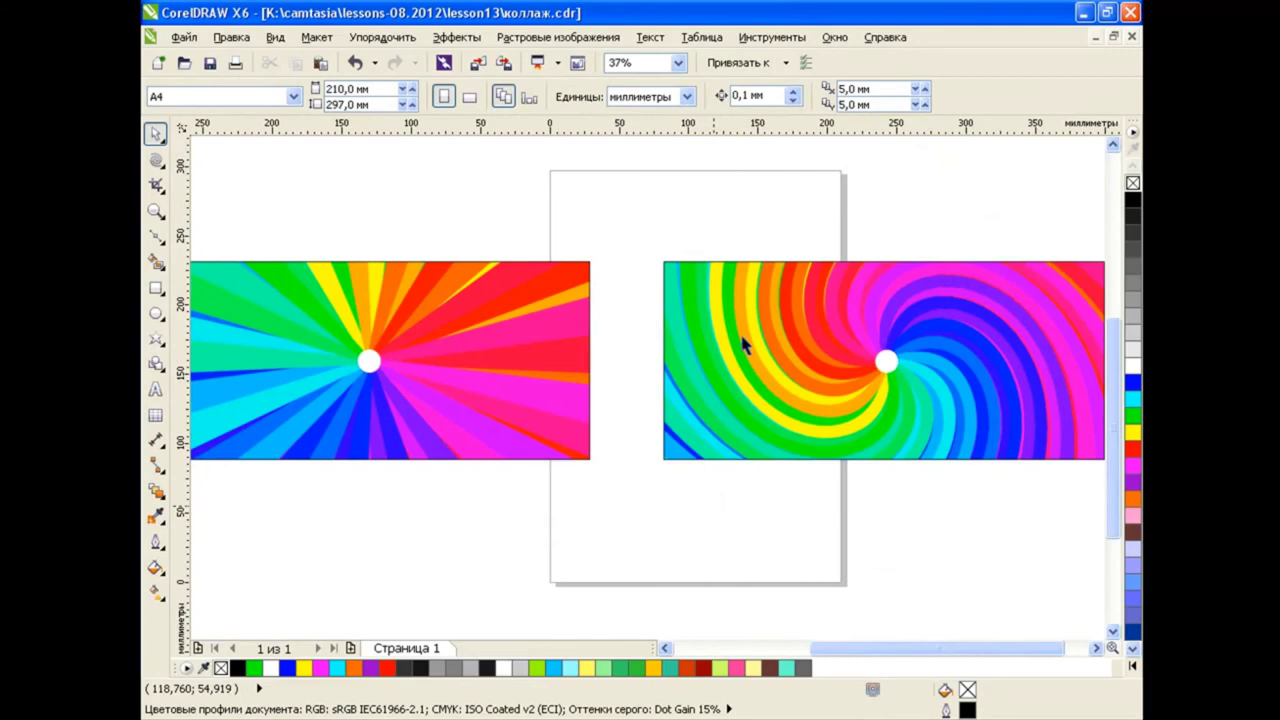
pyautogui.click(830, 336)
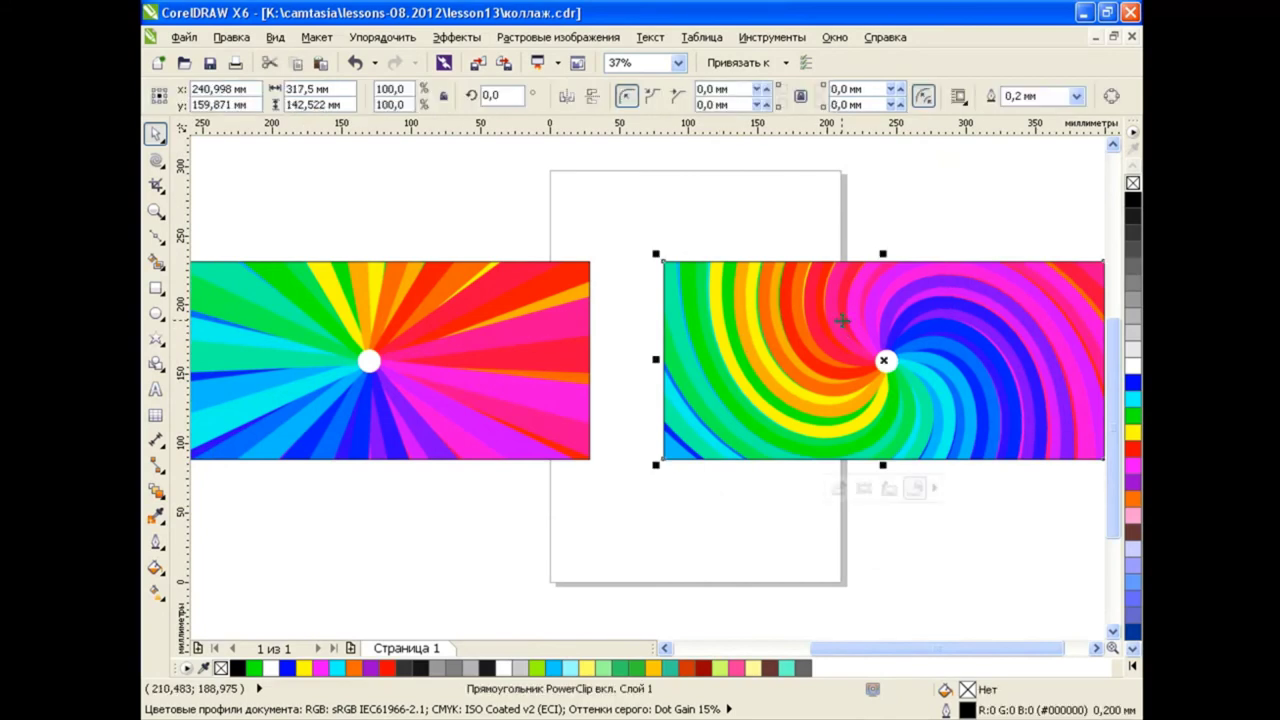
pyautogui.moveTo(696, 310); pyautogui.dragTo(662, 242)
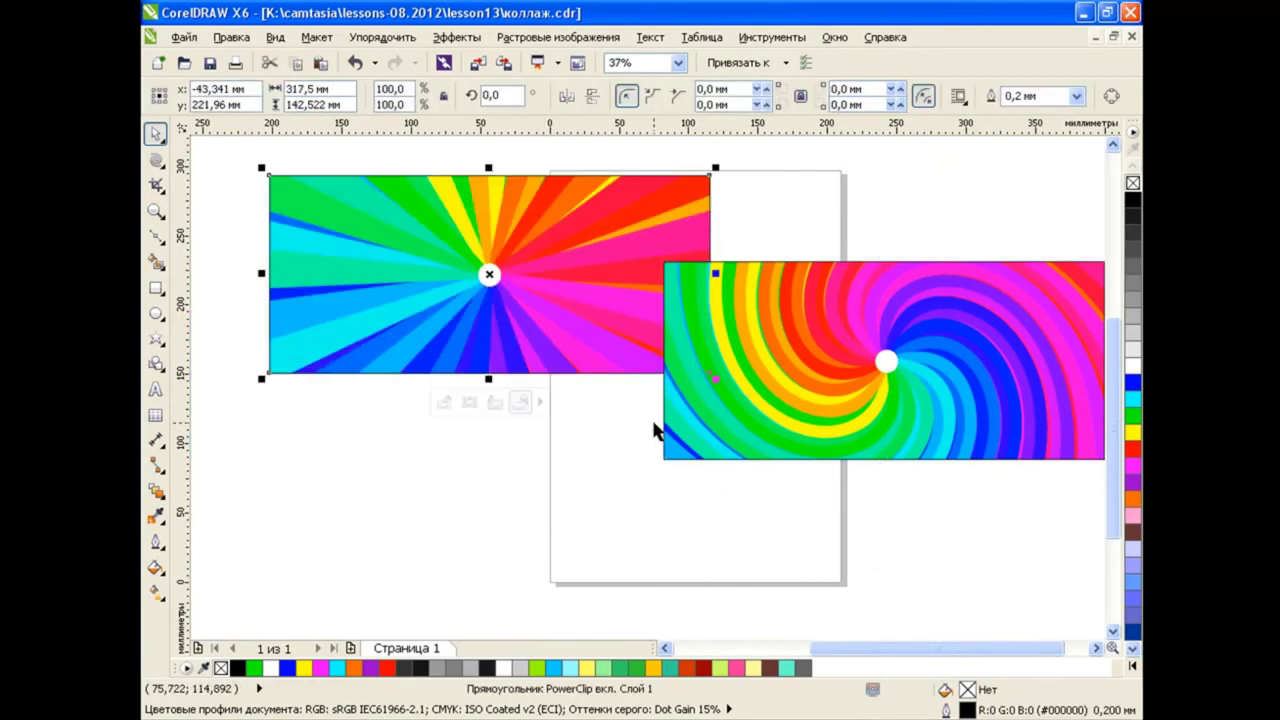
pyautogui.moveTo(867, 442); pyautogui.dragTo(565, 512)
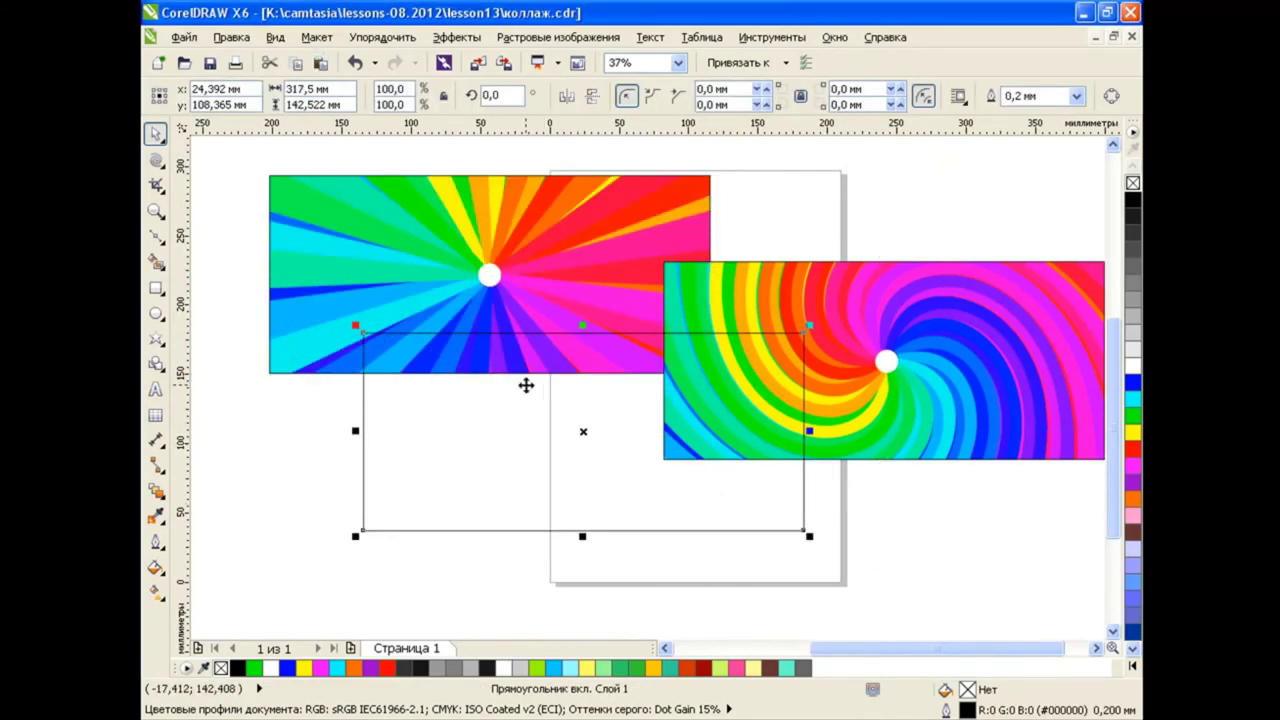
# Give the empty rectangle a radial grey fountain fill, white centre fading to black.
pyautogui.click(156, 570)
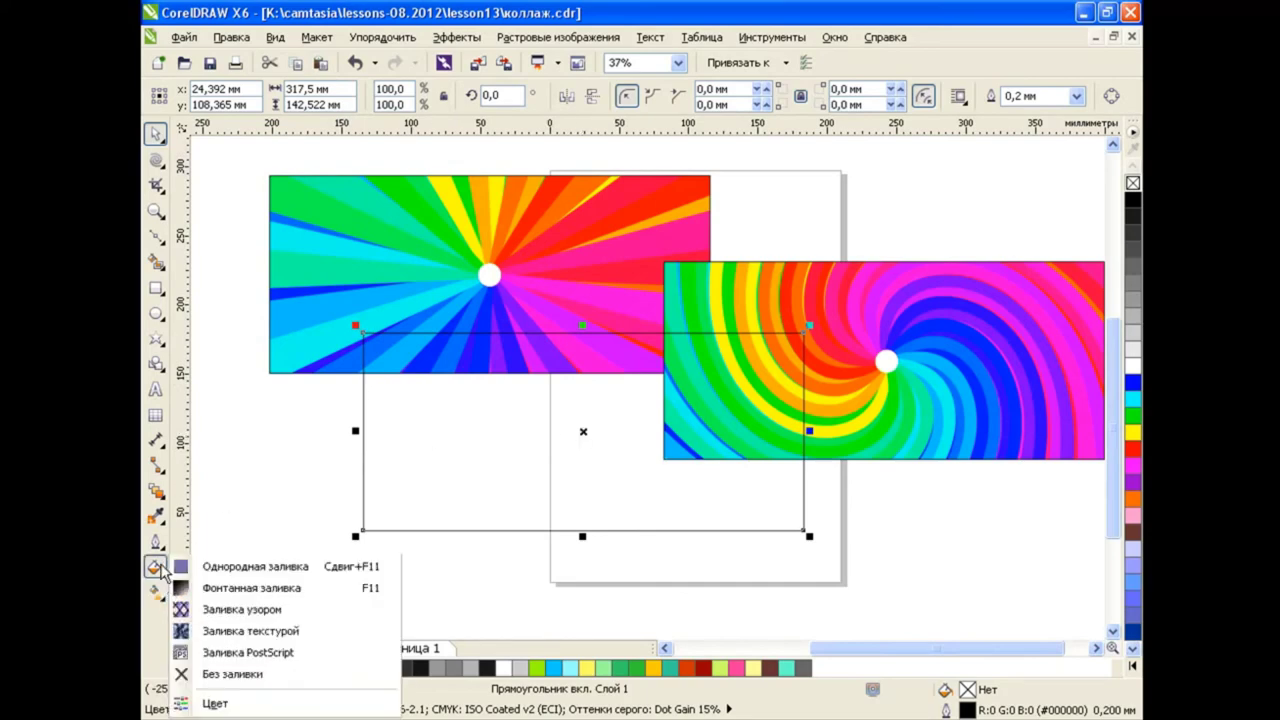
pyautogui.click(232, 589)
pyautogui.click(553, 217)
pyautogui.click(550, 244)
pyautogui.click(648, 529)
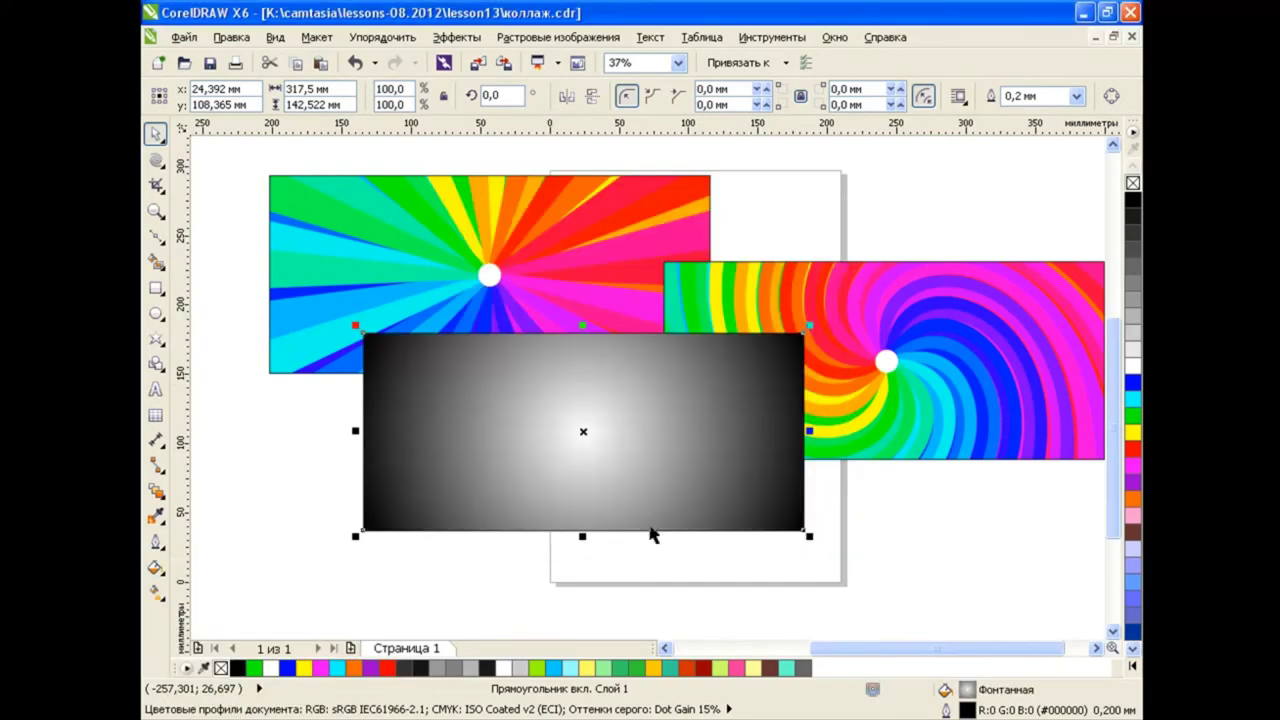
# Align the gradient rectangle over the wheel banner and move the spiral banner aside.
pyautogui.moveTo(527, 244); pyautogui.dragTo(640, 366)
pyautogui.click(515, 491)
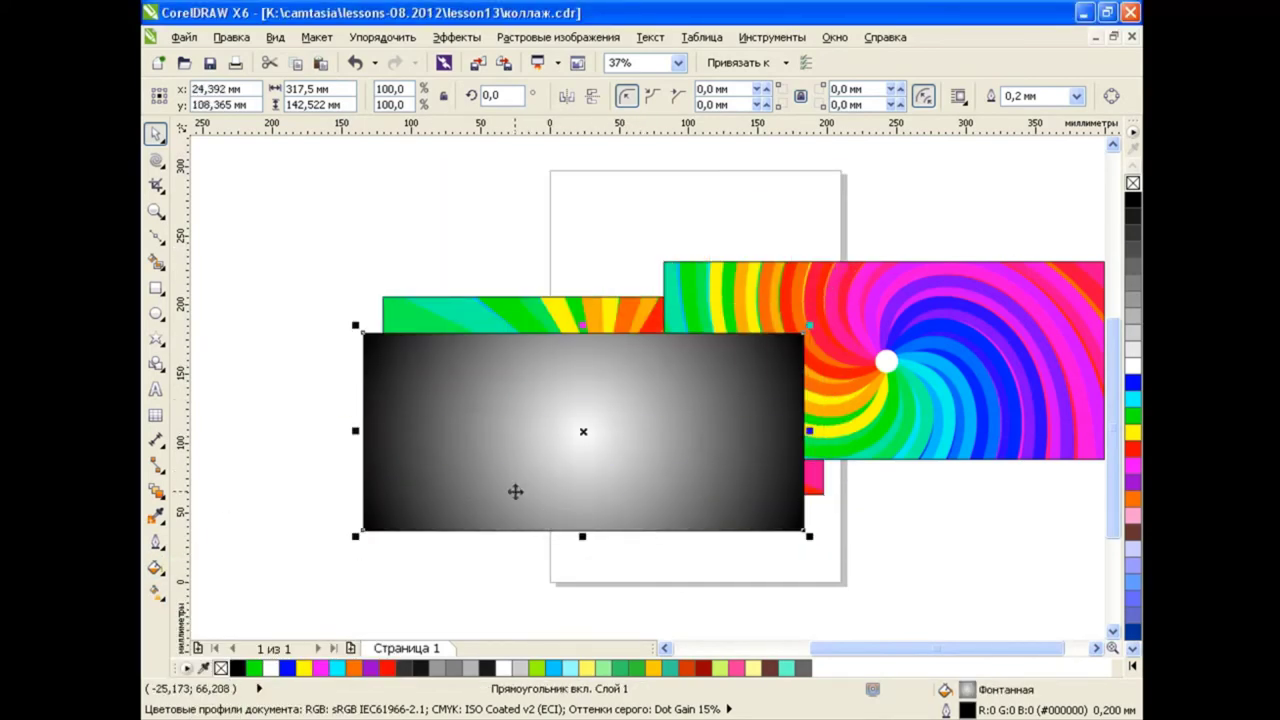
pyautogui.moveTo(472, 416); pyautogui.dragTo(496, 428)
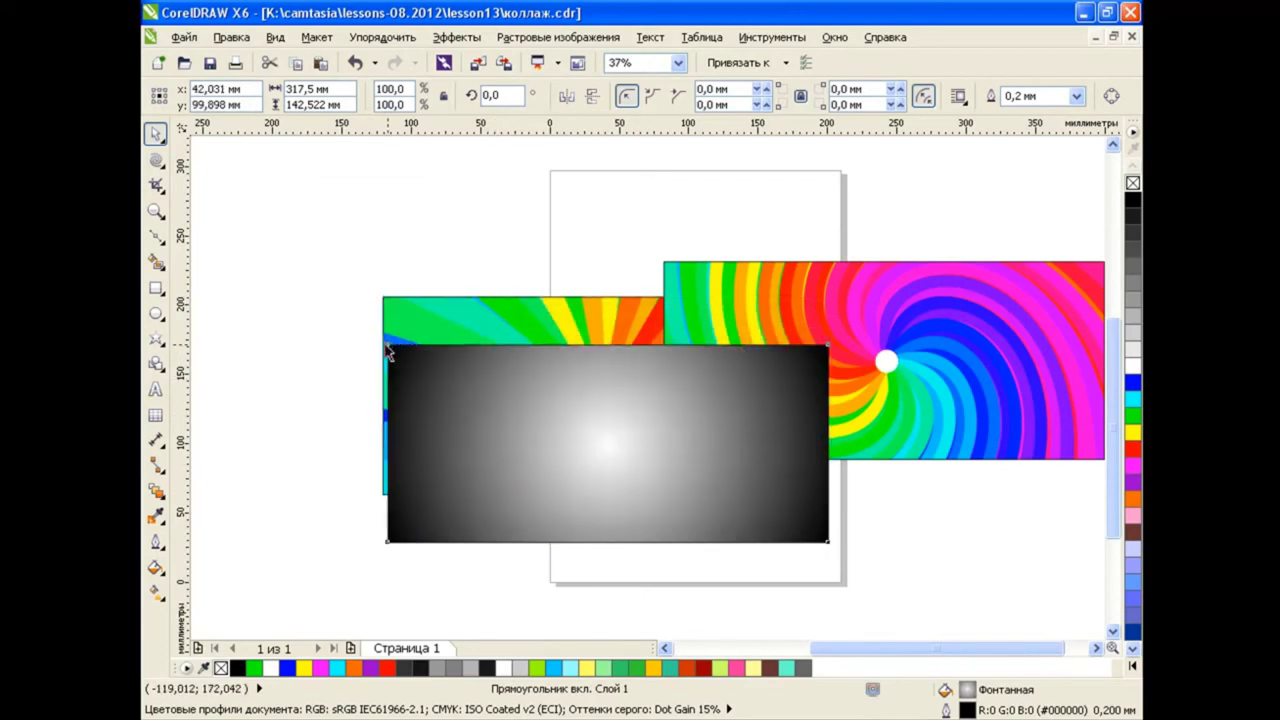
pyautogui.moveTo(388, 346); pyautogui.dragTo(383, 301)
pyautogui.moveTo(797, 306); pyautogui.dragTo(1026, 177)
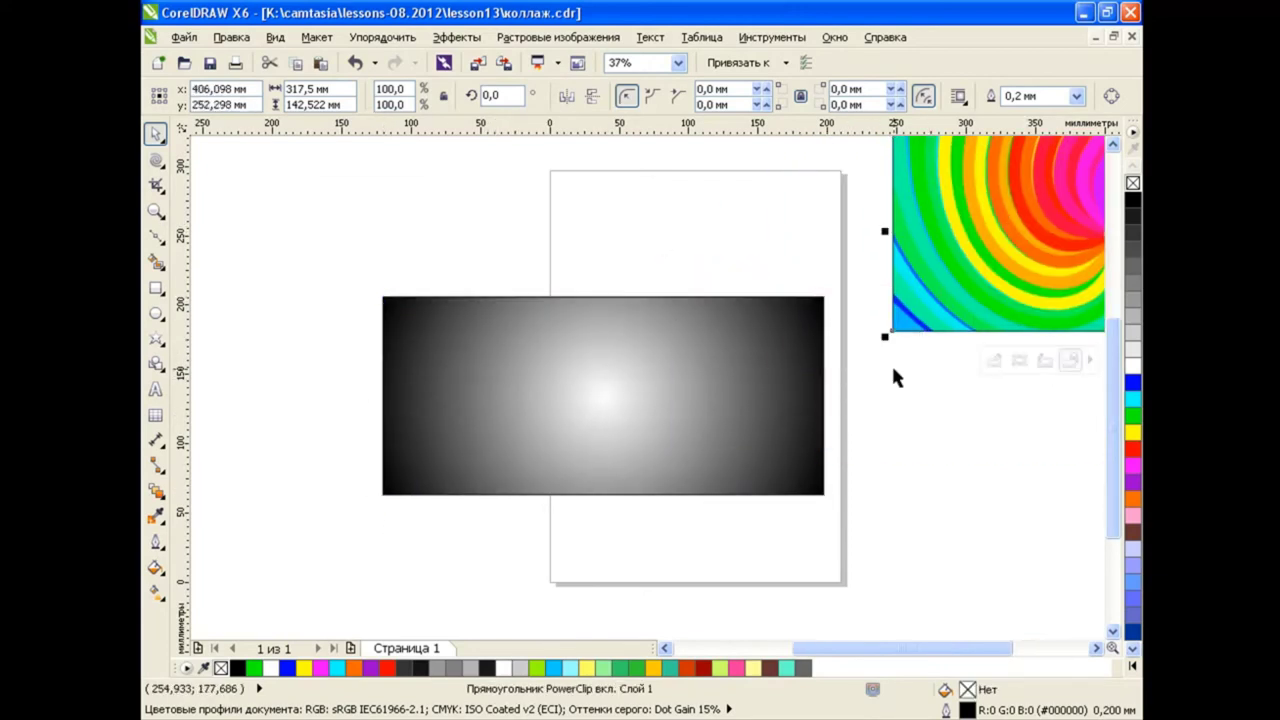
pyautogui.click(885, 436)
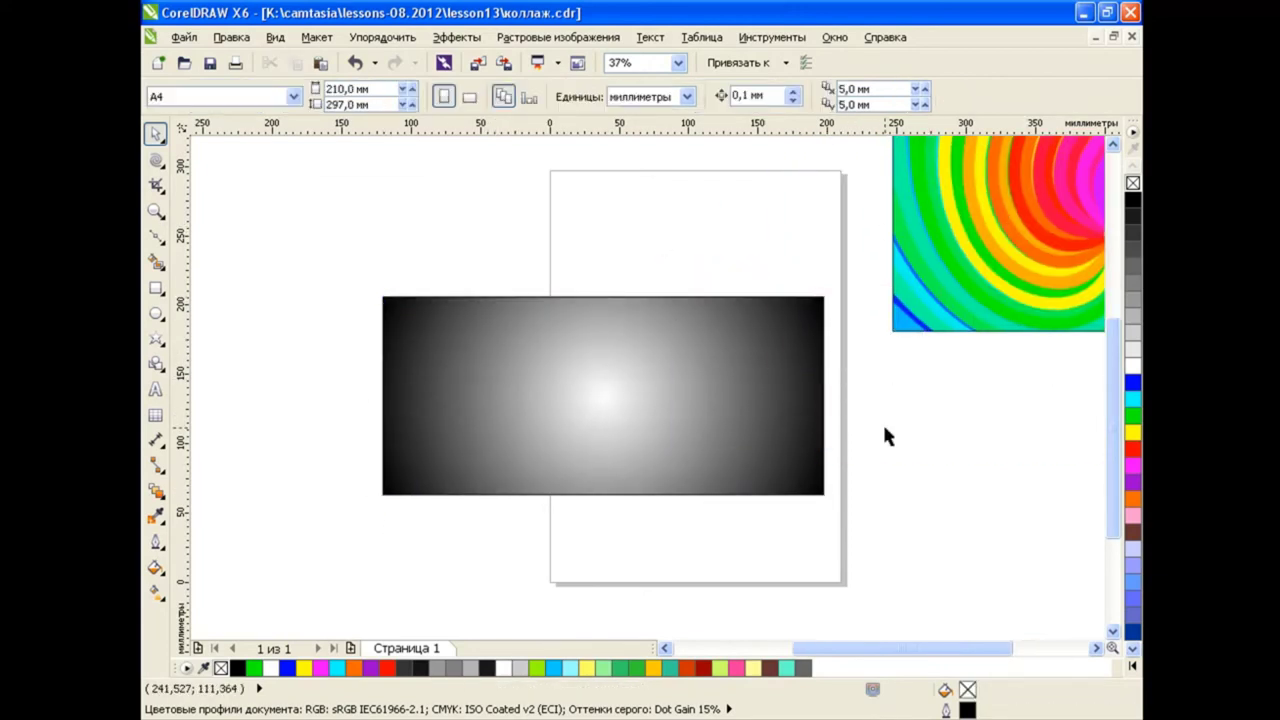
pyautogui.click(672, 400)
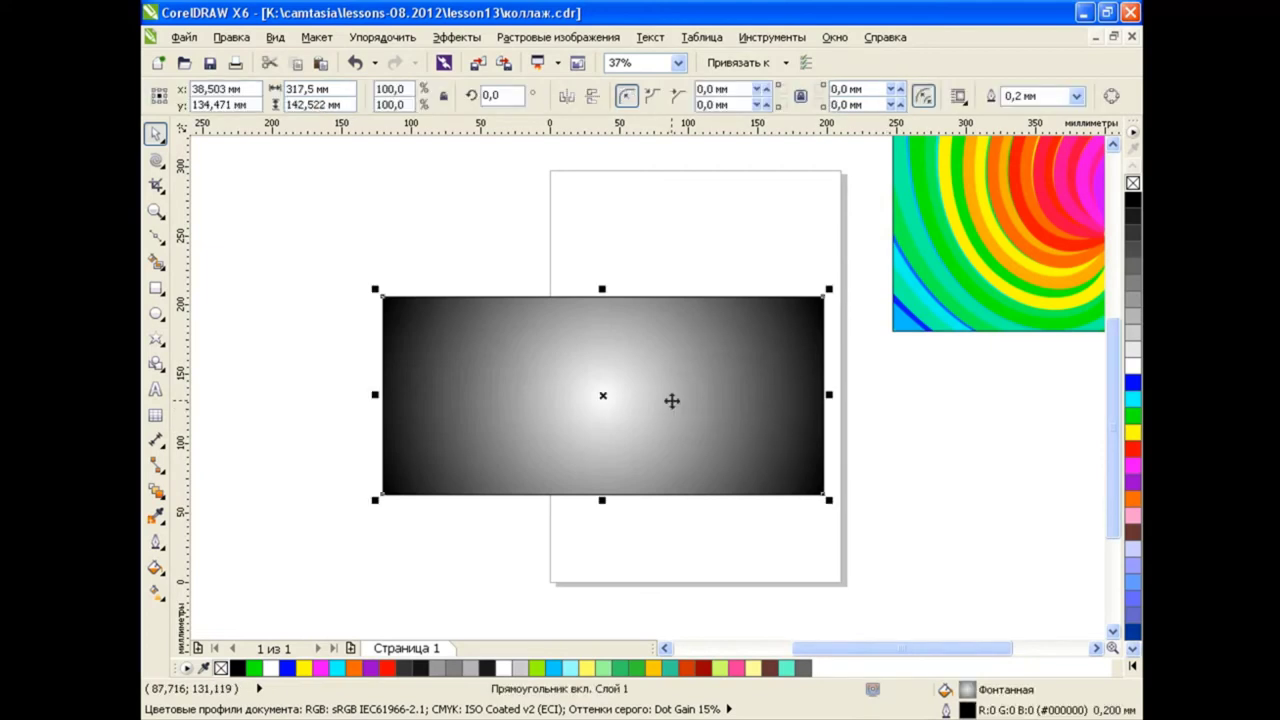
# Apply a radial fountain transparency to the gradient rectangle and shrink its circle.
pyautogui.click(157, 567)
pyautogui.click(157, 491)
pyautogui.click(229, 617)
pyautogui.click(275, 96)
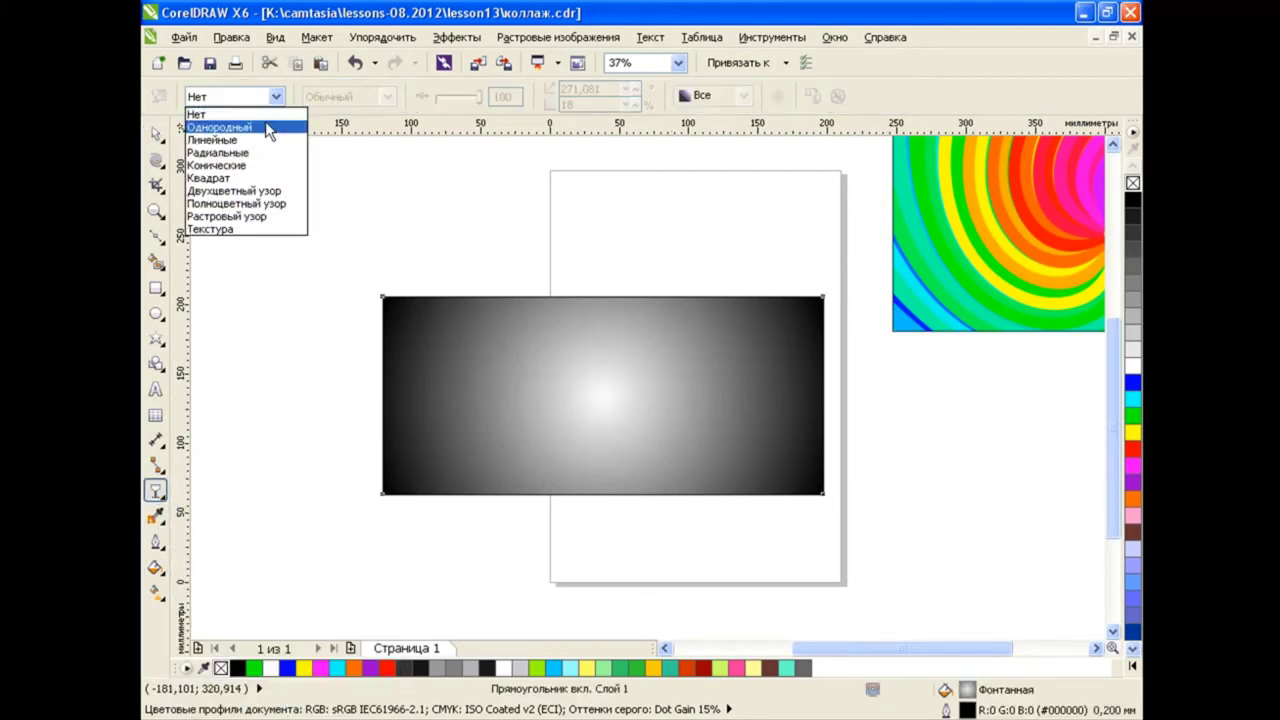
pyautogui.click(212, 140)
pyautogui.click(158, 96)
pyautogui.moveTo(536, 184); pyautogui.dragTo(764, 338)
pyautogui.click(800, 370)
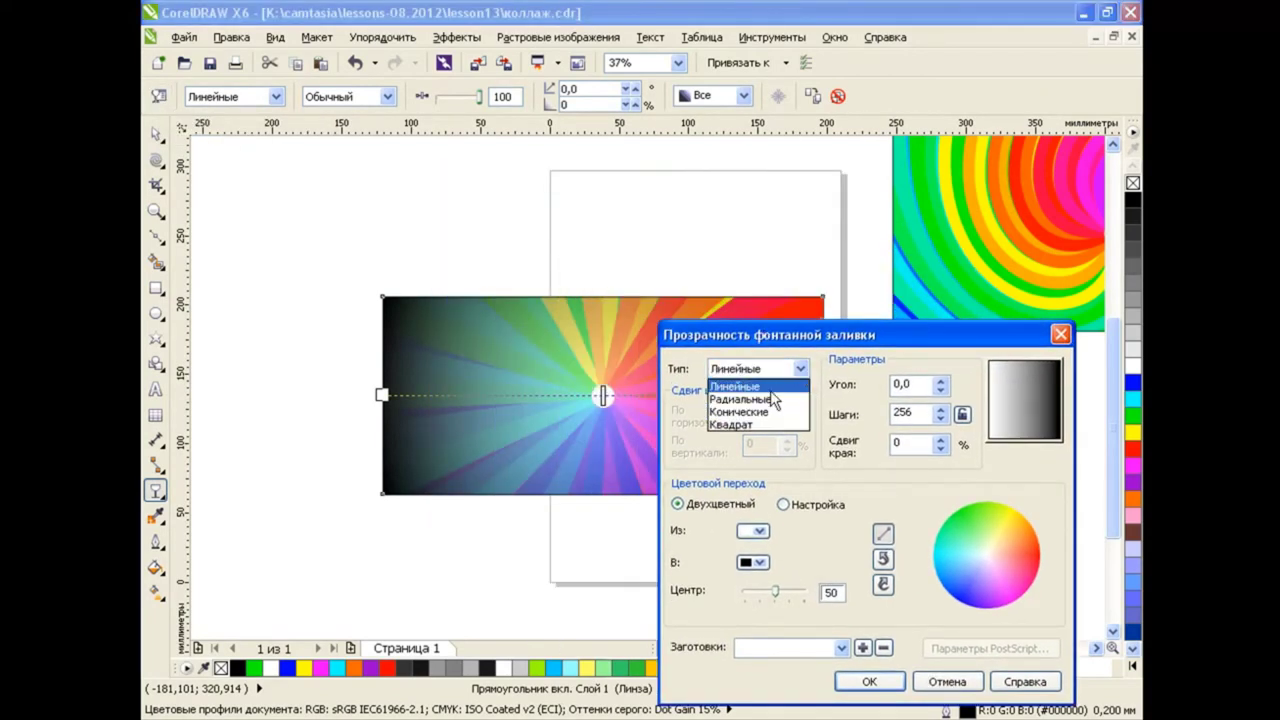
pyautogui.click(770, 398)
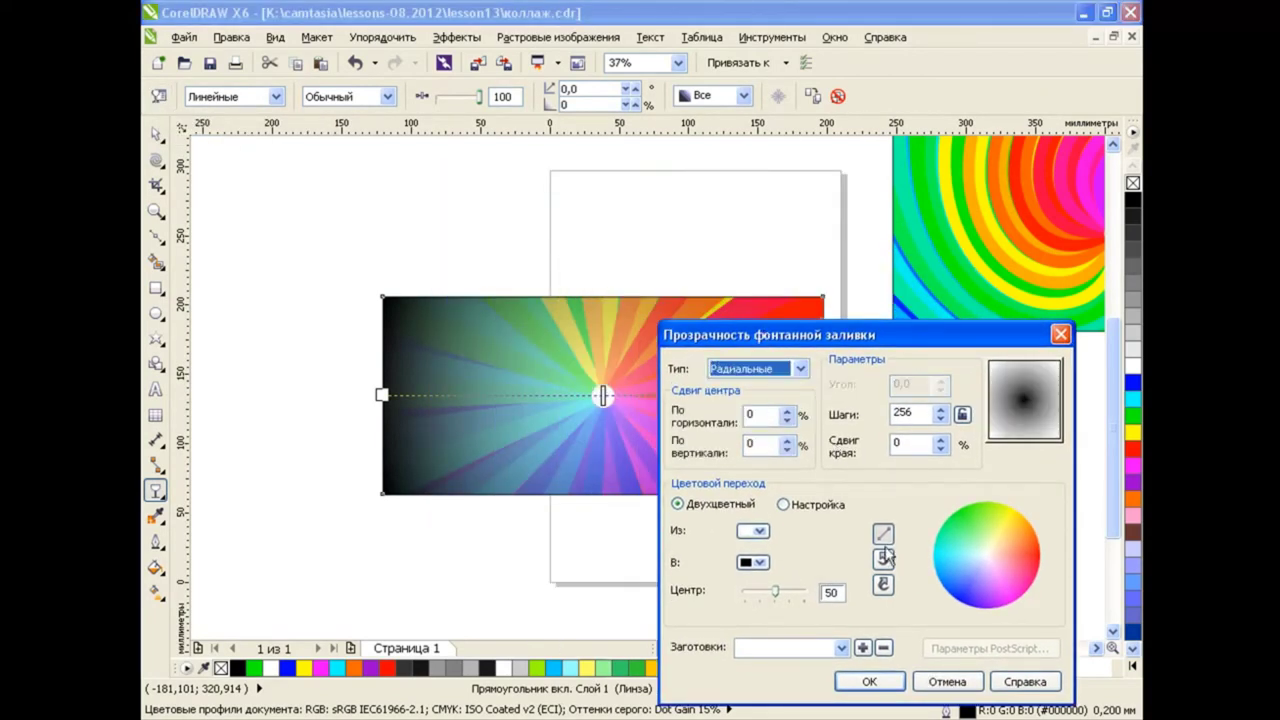
pyautogui.click(869, 681)
pyautogui.moveTo(816, 394); pyautogui.dragTo(790, 400)
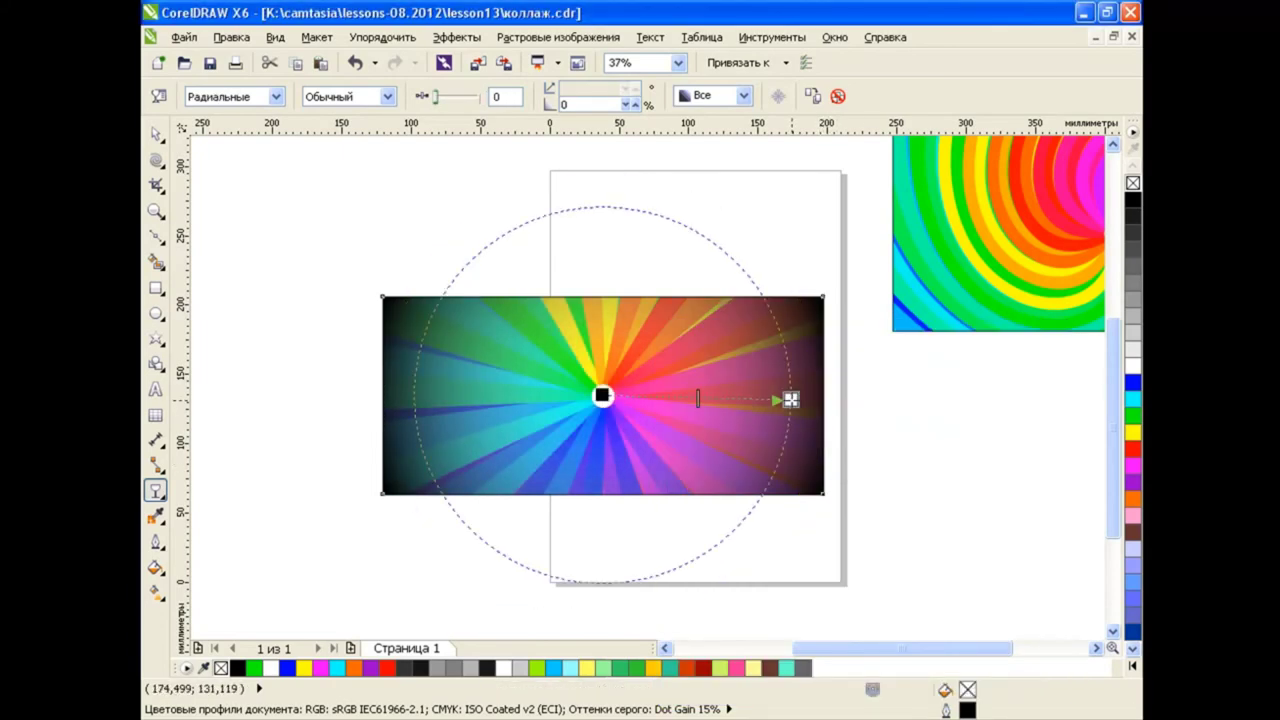
# Switch the transparency to a custom gradient with a midpoint, pulling its handles inward to darken edges.
pyautogui.click(158, 96)
pyautogui.click(558, 353)
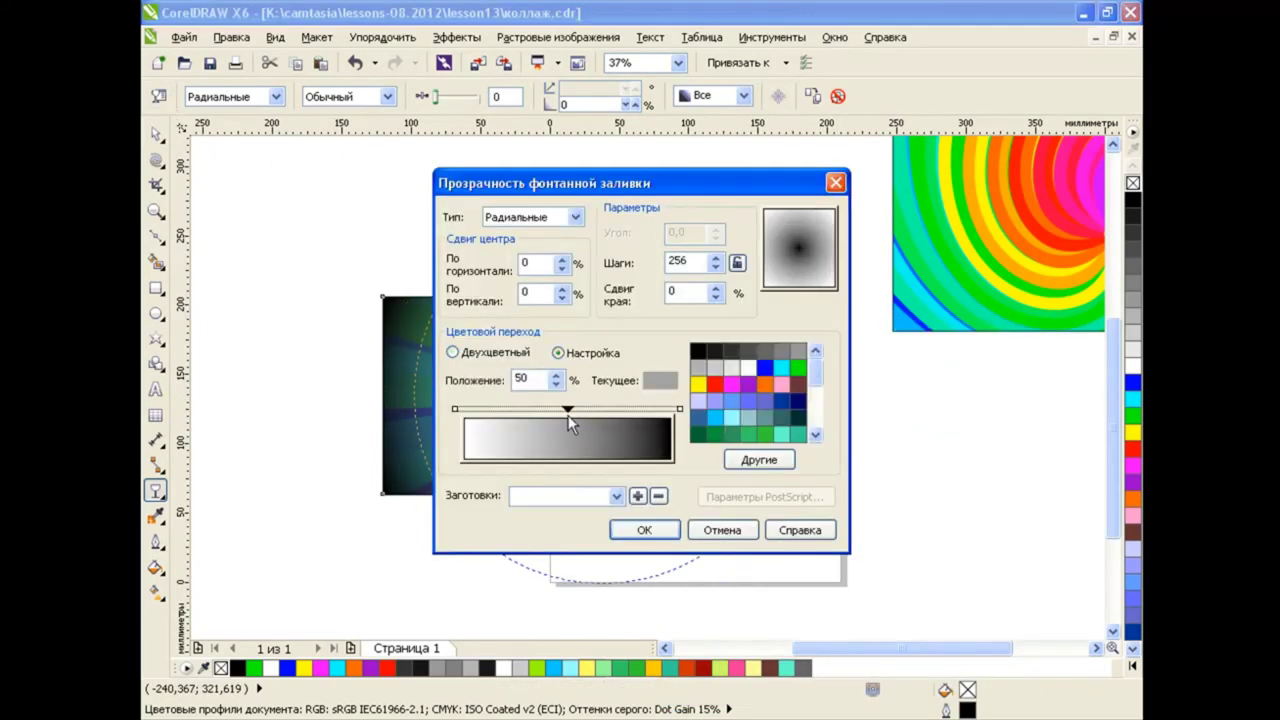
pyautogui.click(727, 354)
pyautogui.click(680, 409)
pyautogui.click(748, 367)
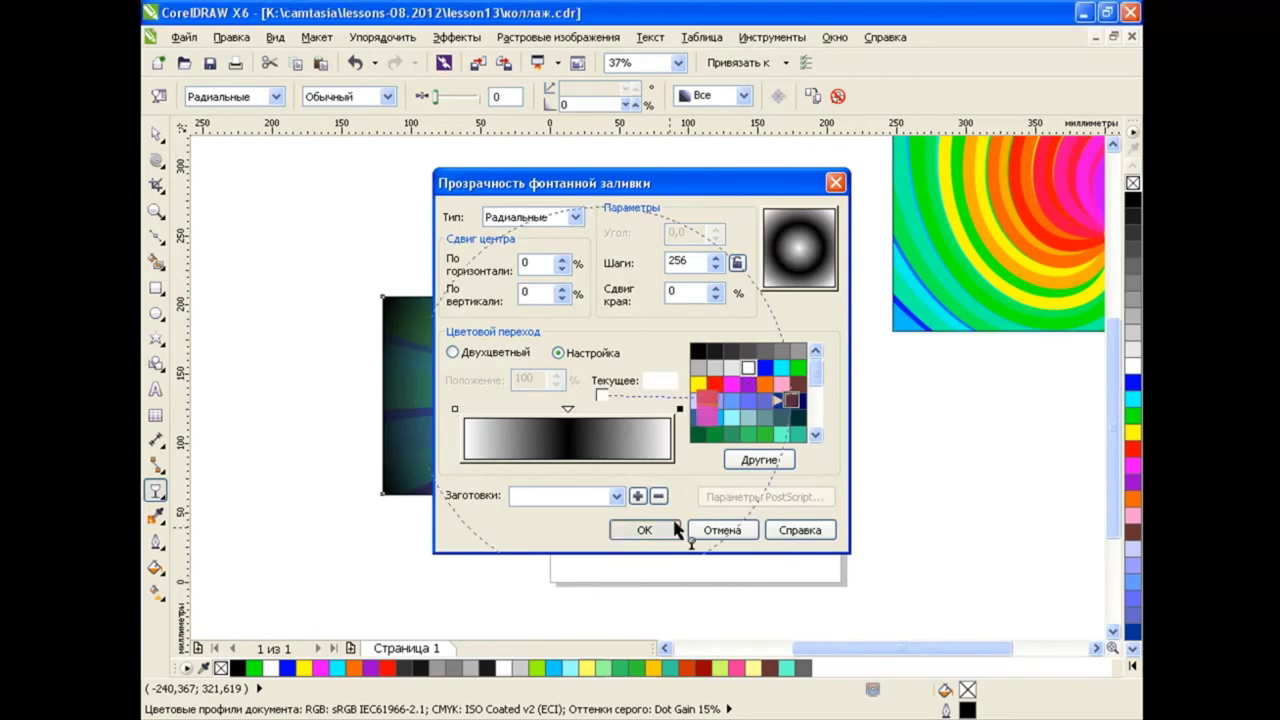
pyautogui.click(650, 530)
pyautogui.moveTo(712, 395); pyautogui.dragTo(740, 395)
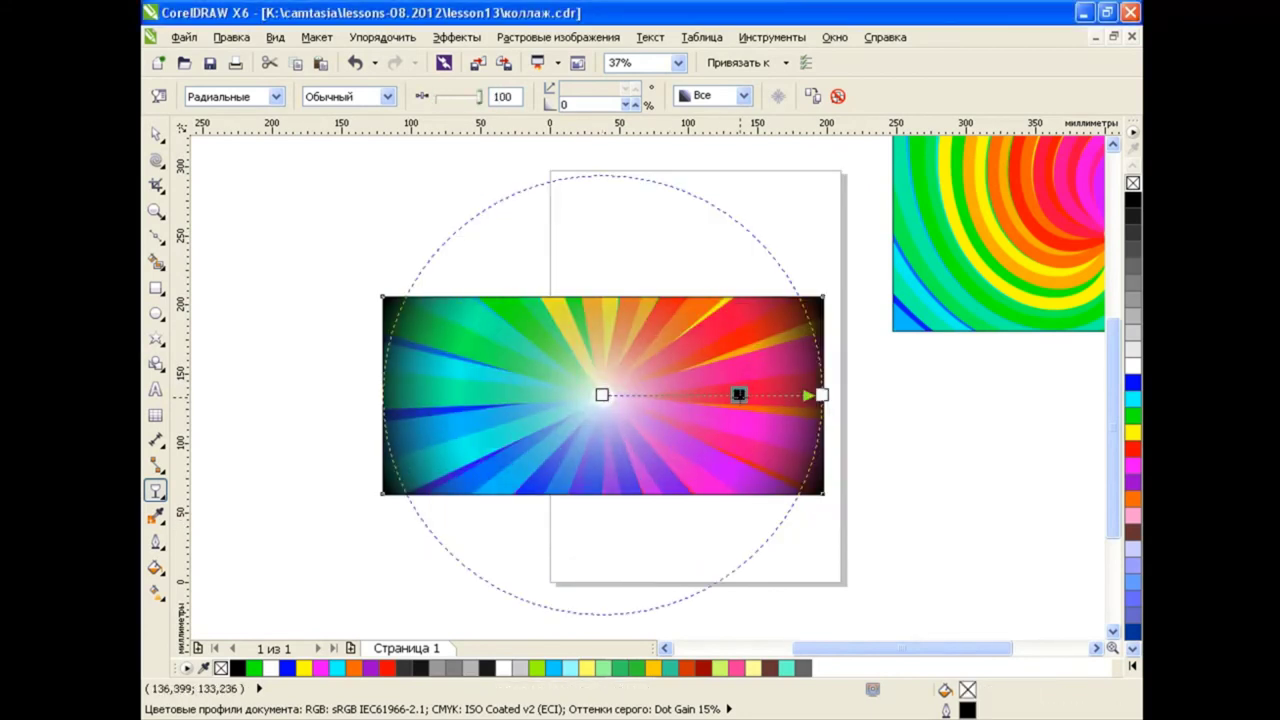
pyautogui.moveTo(821, 395); pyautogui.dragTo(668, 395)
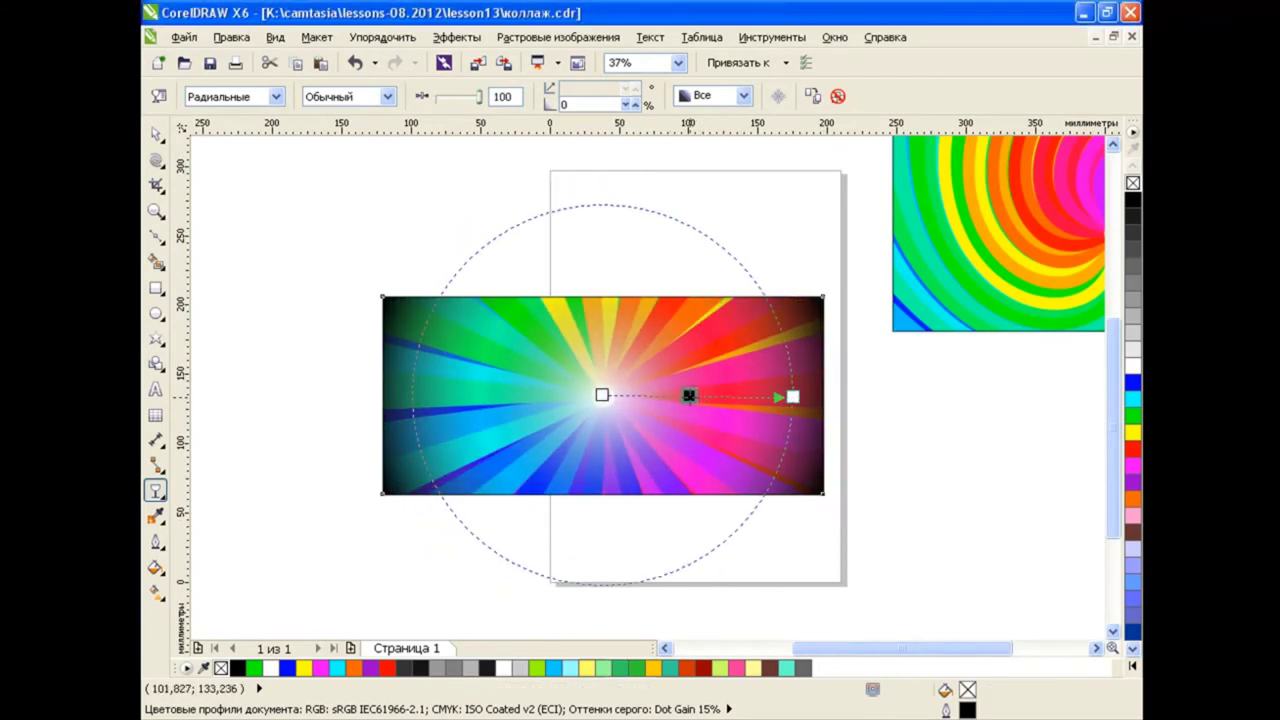
pyautogui.click(155, 133)
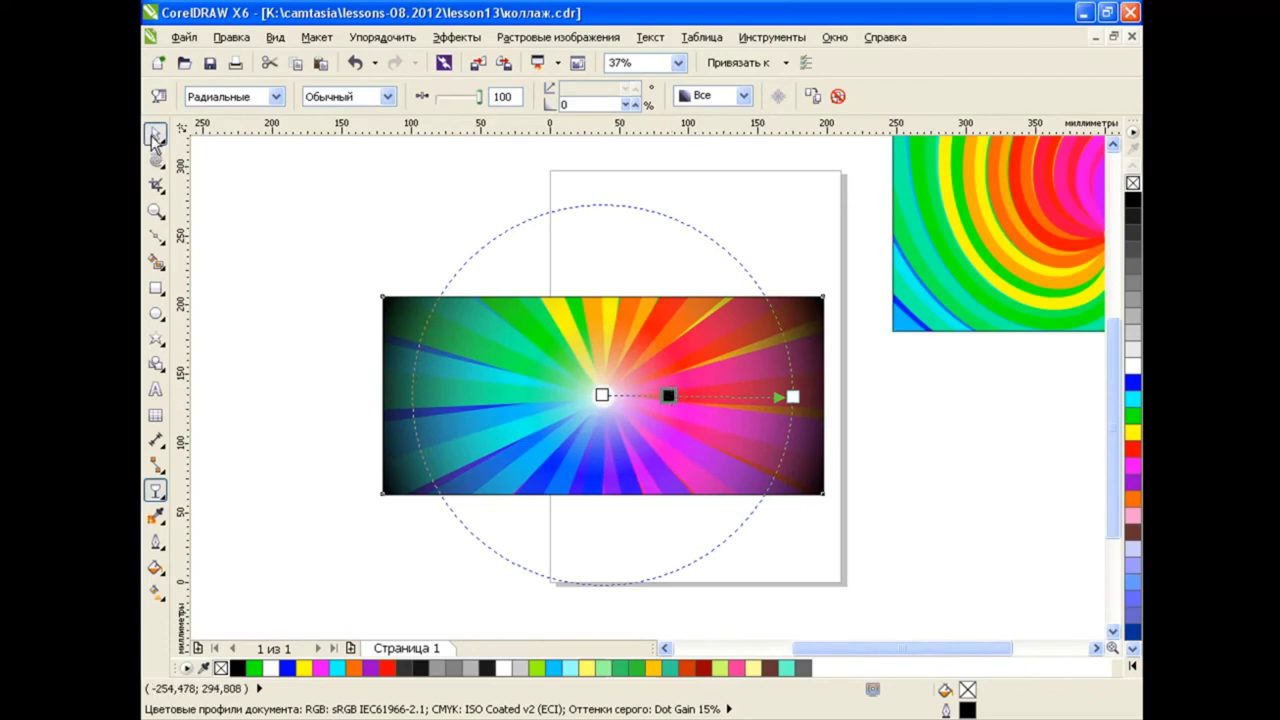
pyautogui.press('Escape')
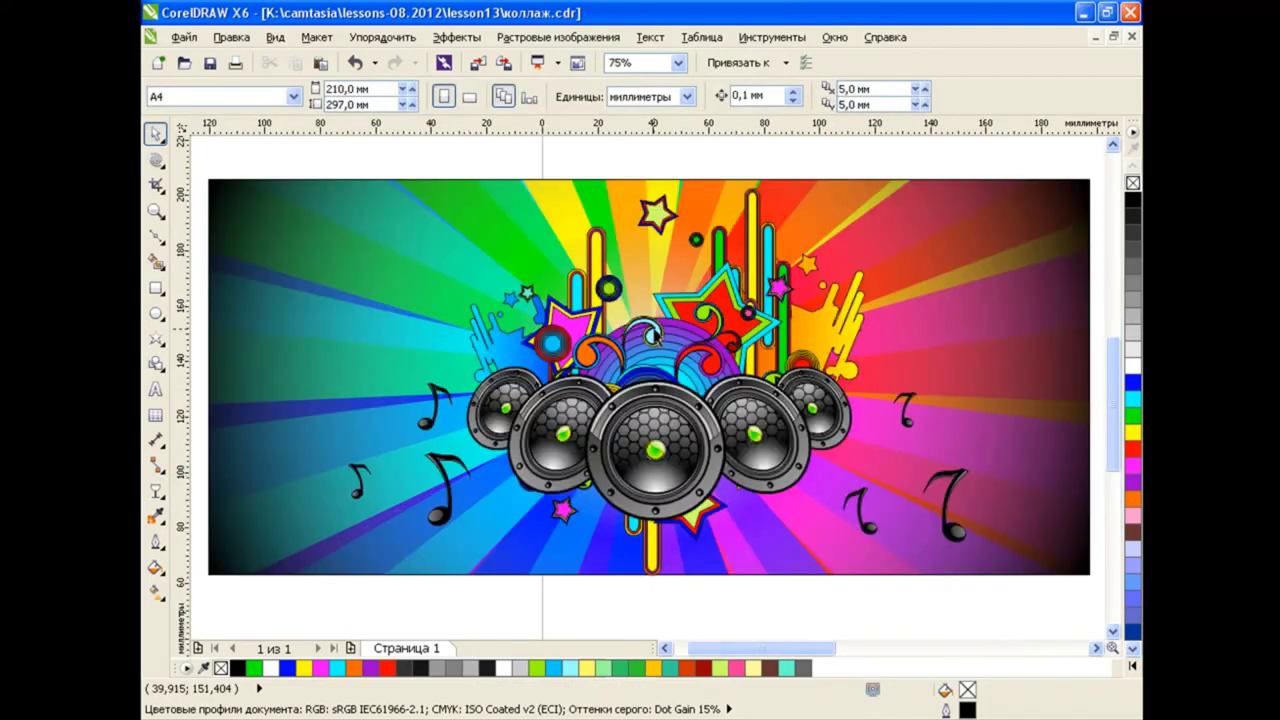
# Flip the speaker-and-notes collage group horizontally and leave it deselected.
pyautogui.click(705, 410)
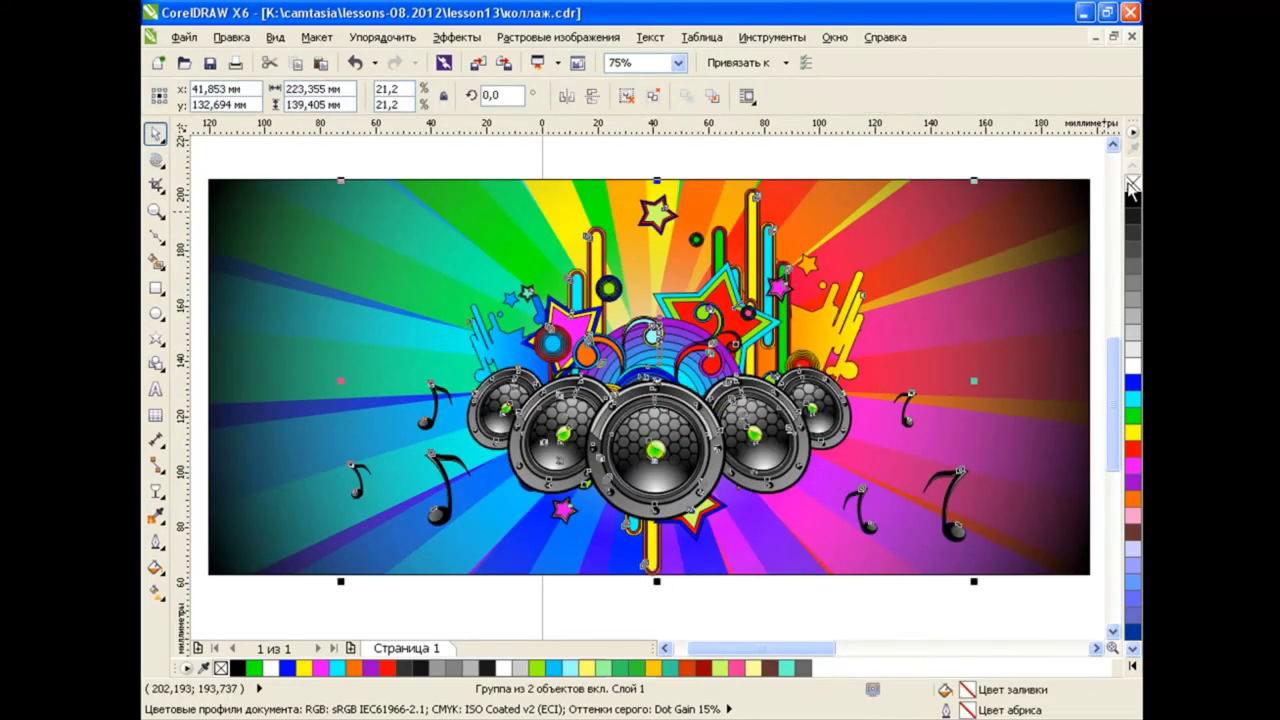
pyautogui.click(827, 148)
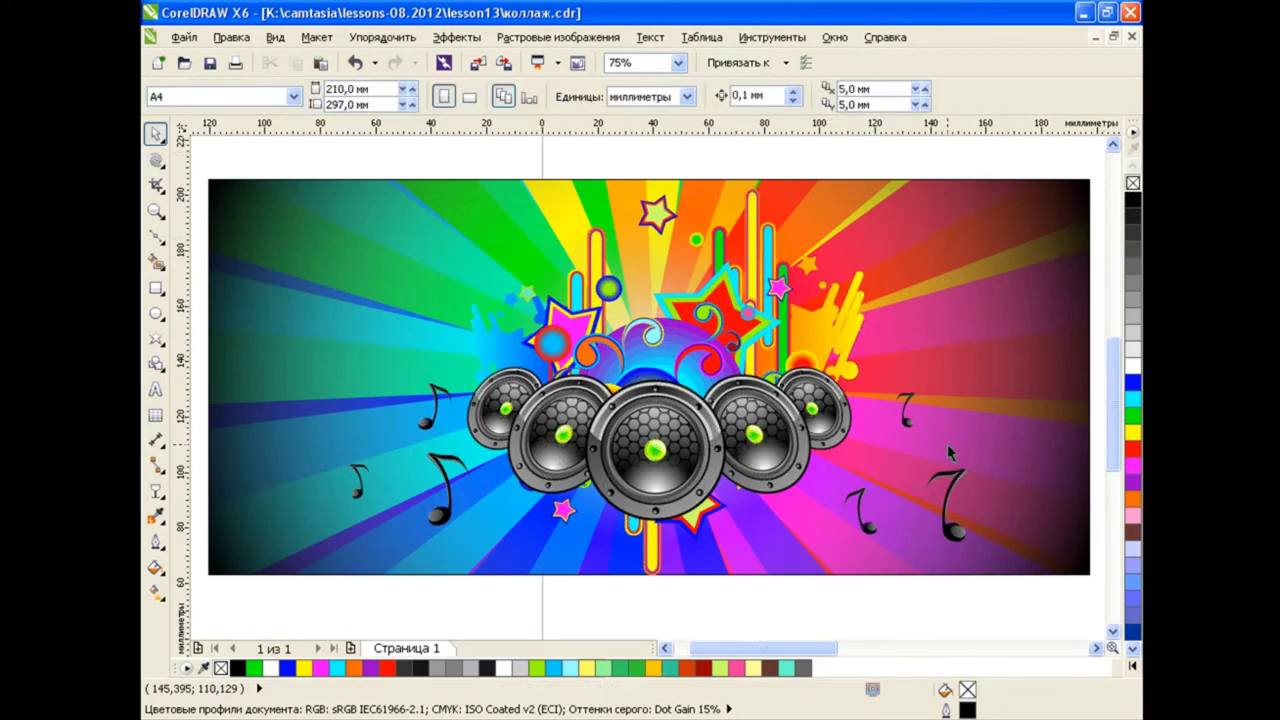
pyautogui.click(876, 428)
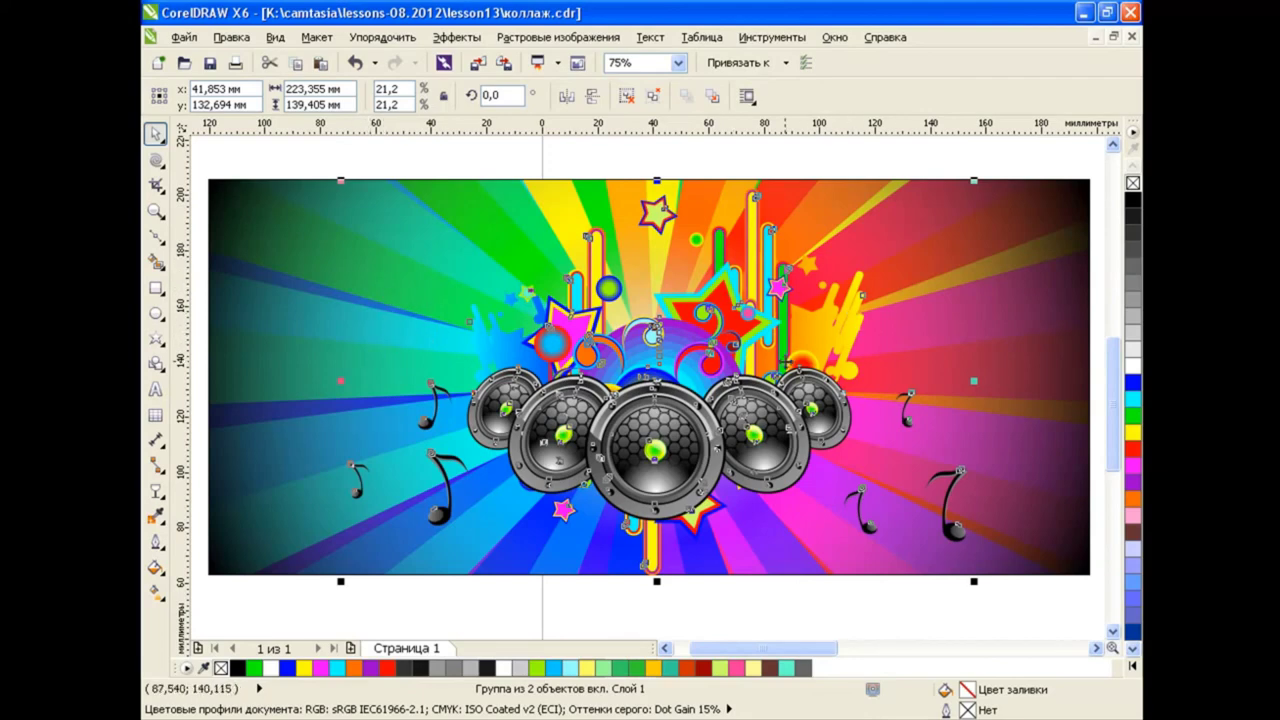
pyautogui.click(566, 95)
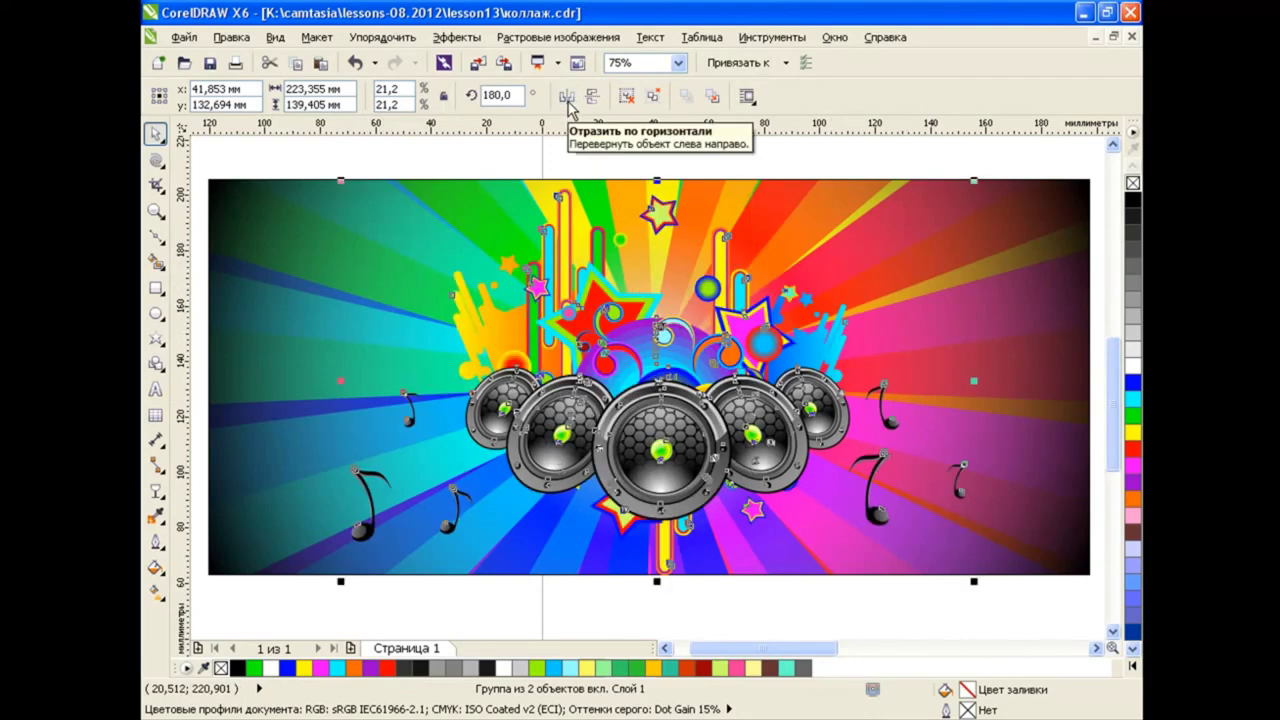
pyautogui.click(778, 162)
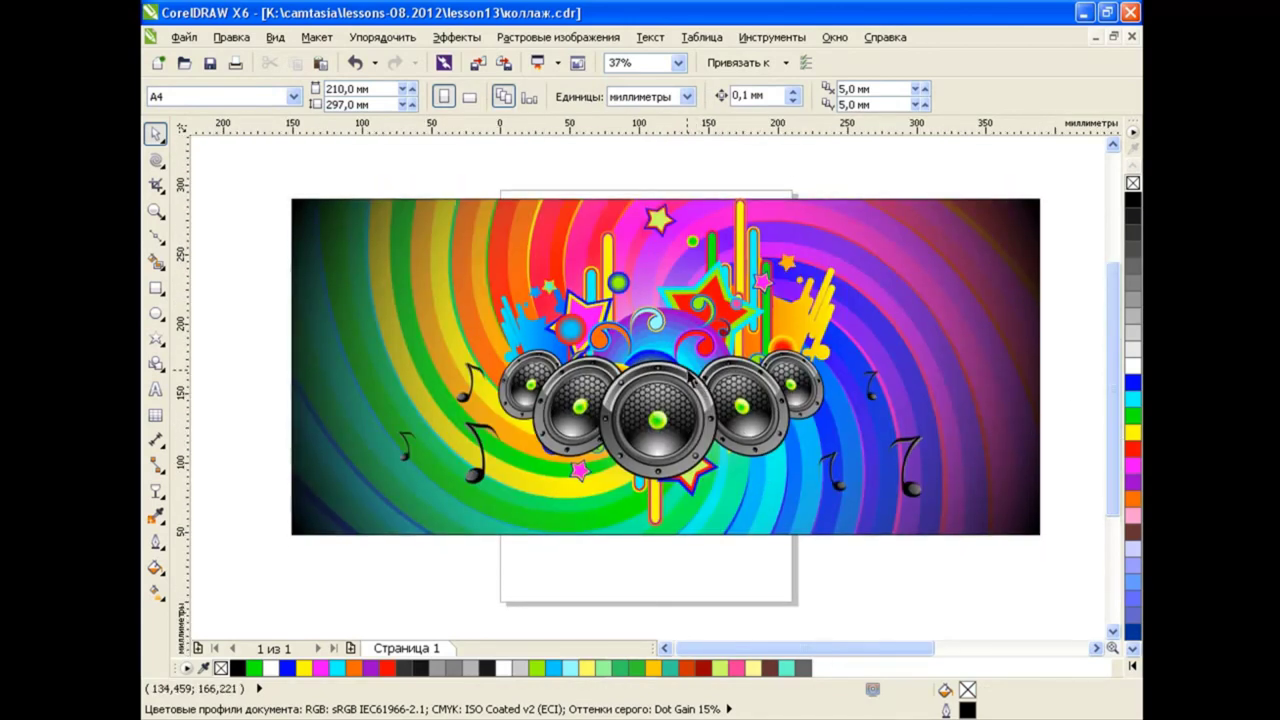
pyautogui.scroll(1, 690, 378)
pyautogui.scroll(-1, 613, 384)
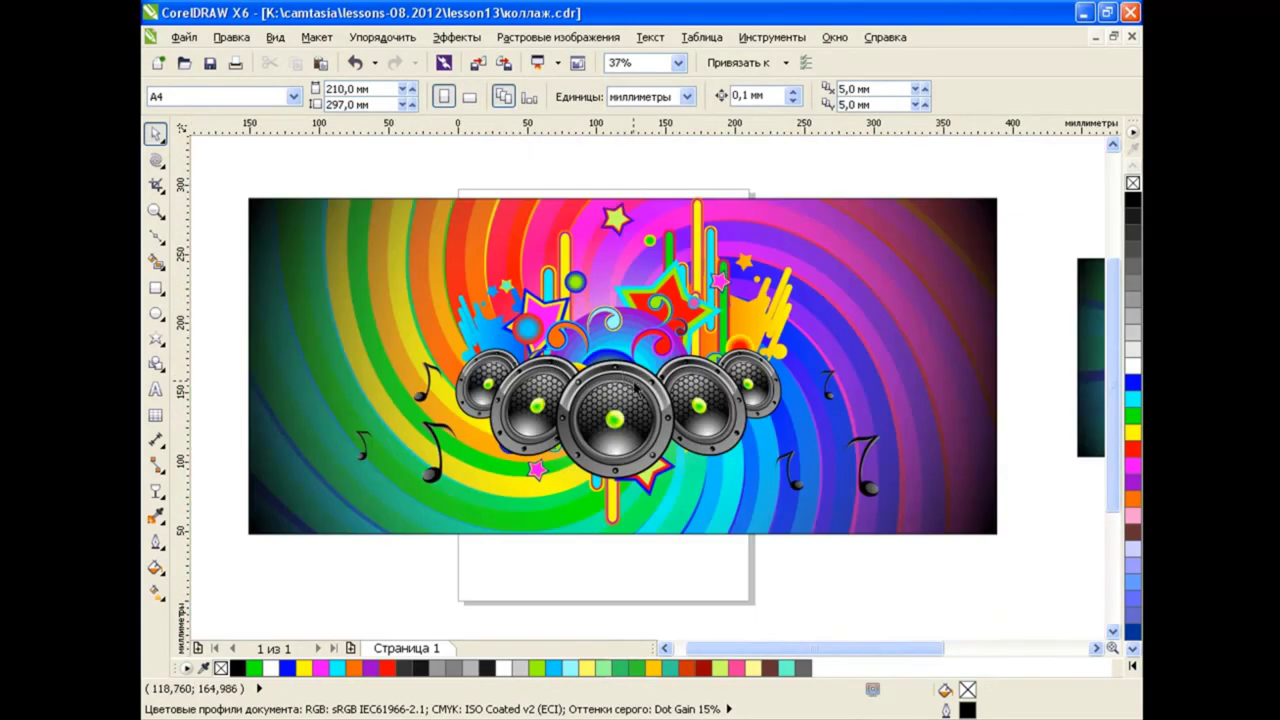